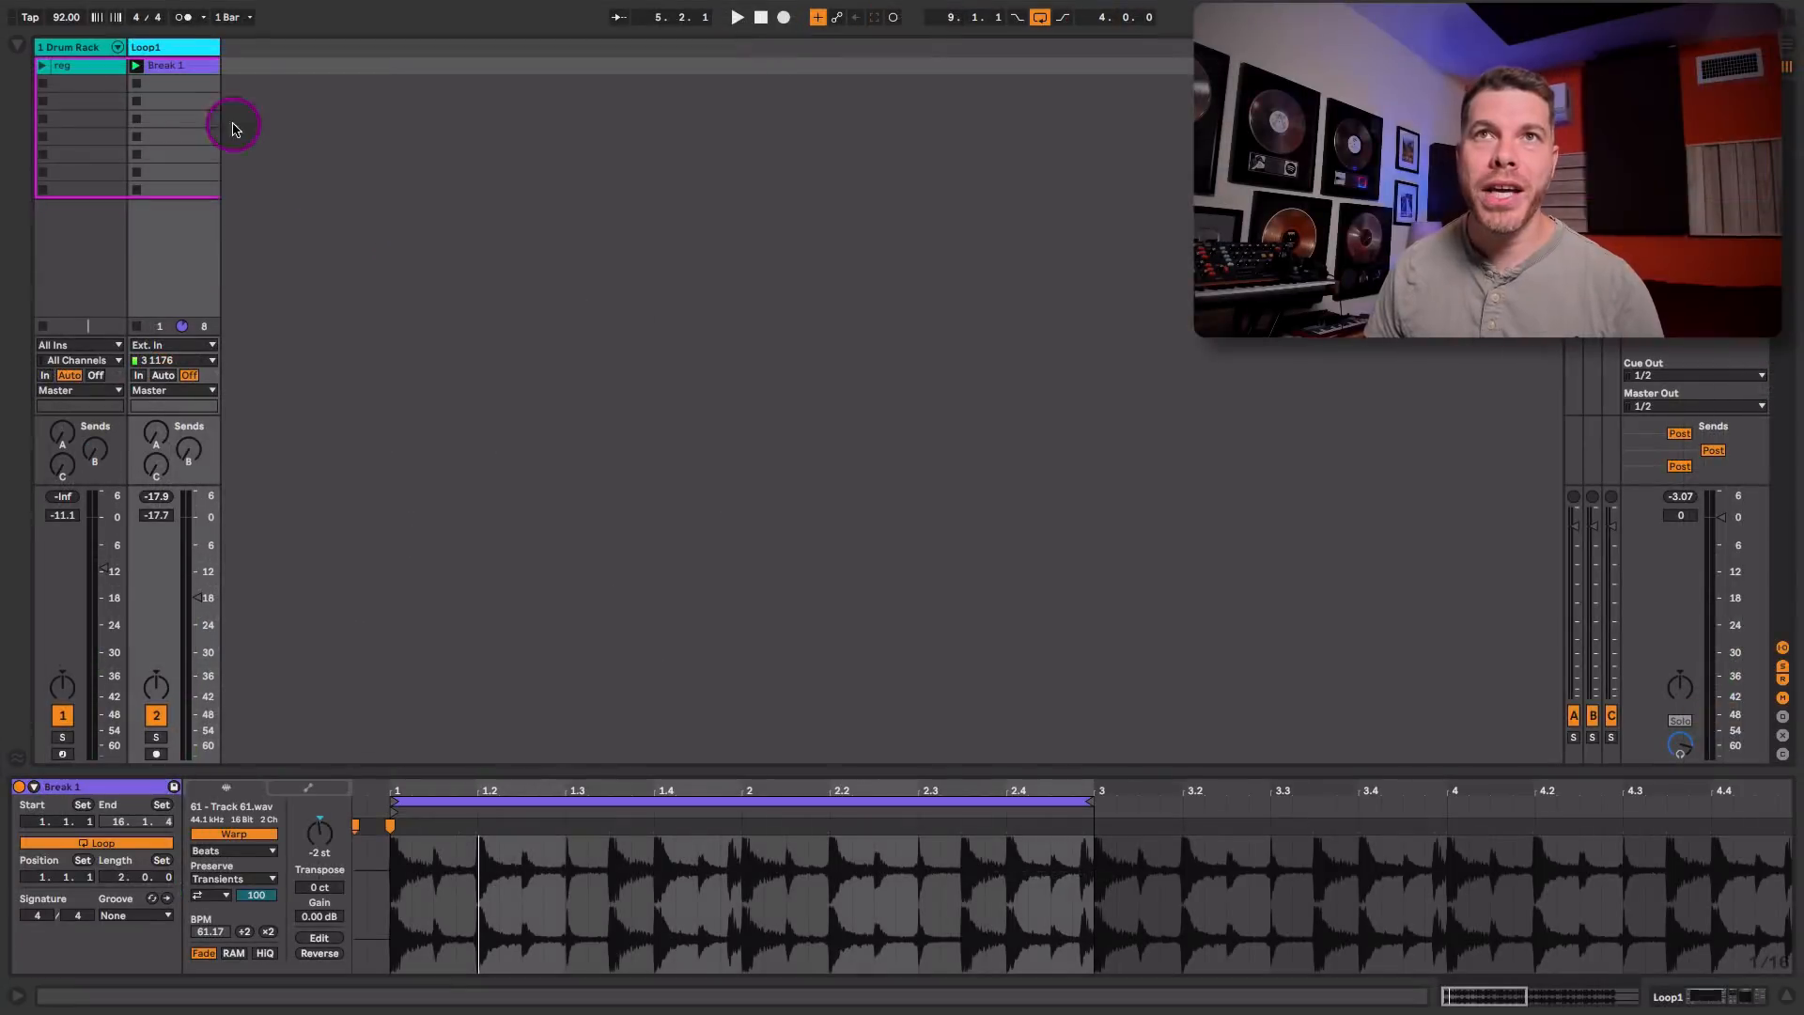
Step: Launch the Break 1 clip on the Loop1 track, listen to the loop and stop playback
{"action": "left_click", "coordinate": [183, 69]}
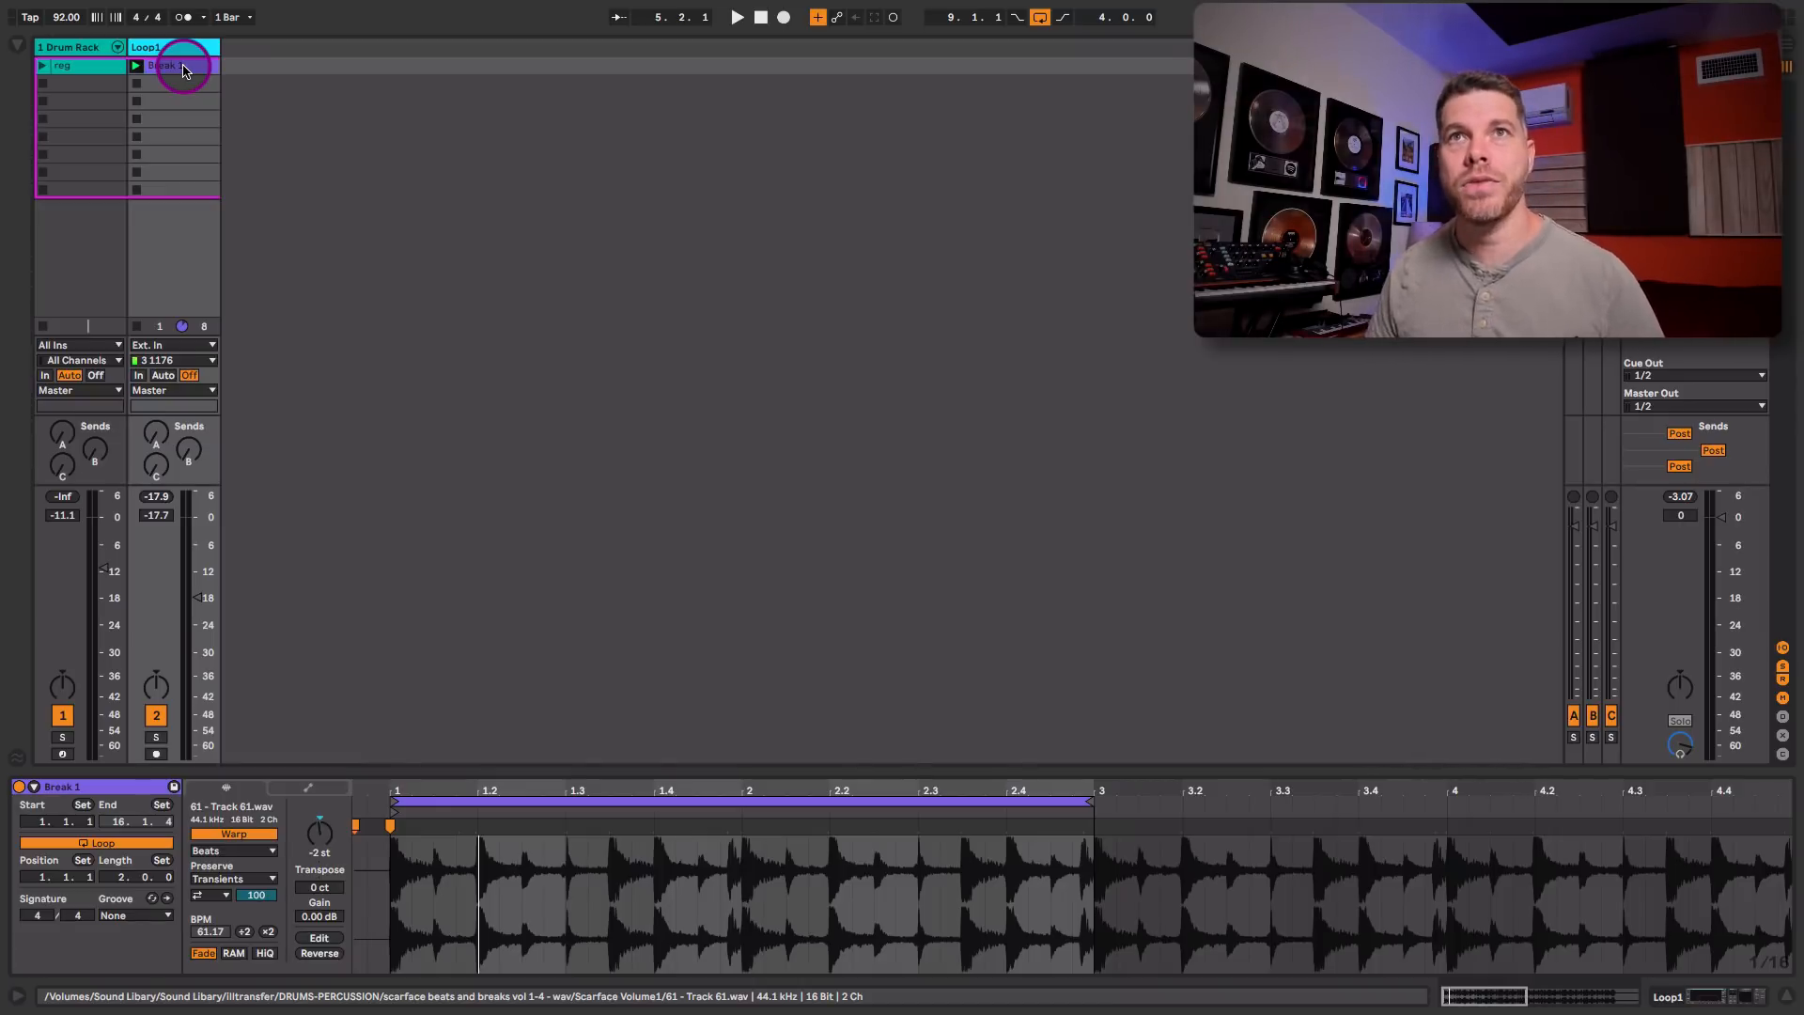
{"action": "left_click_drag", "start_coordinate": [183, 71], "coordinate": [136, 70]}
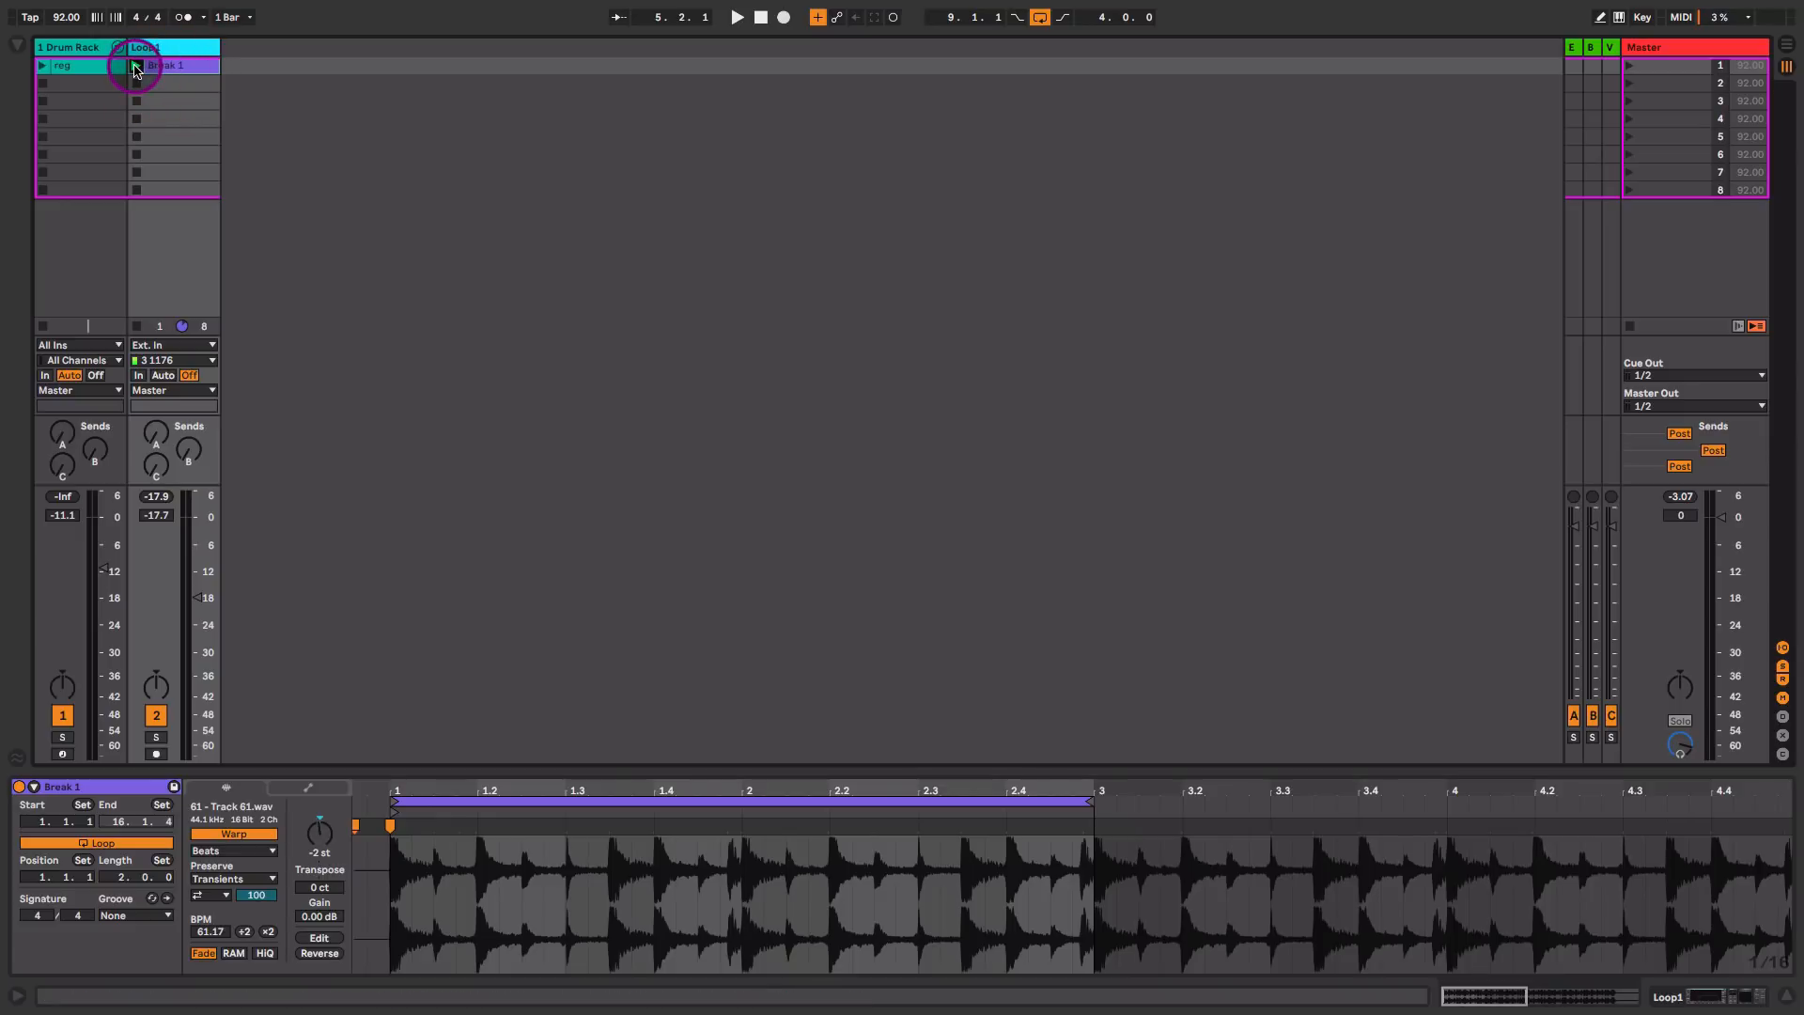
{"action": "left_click", "coordinate": [136, 67]}
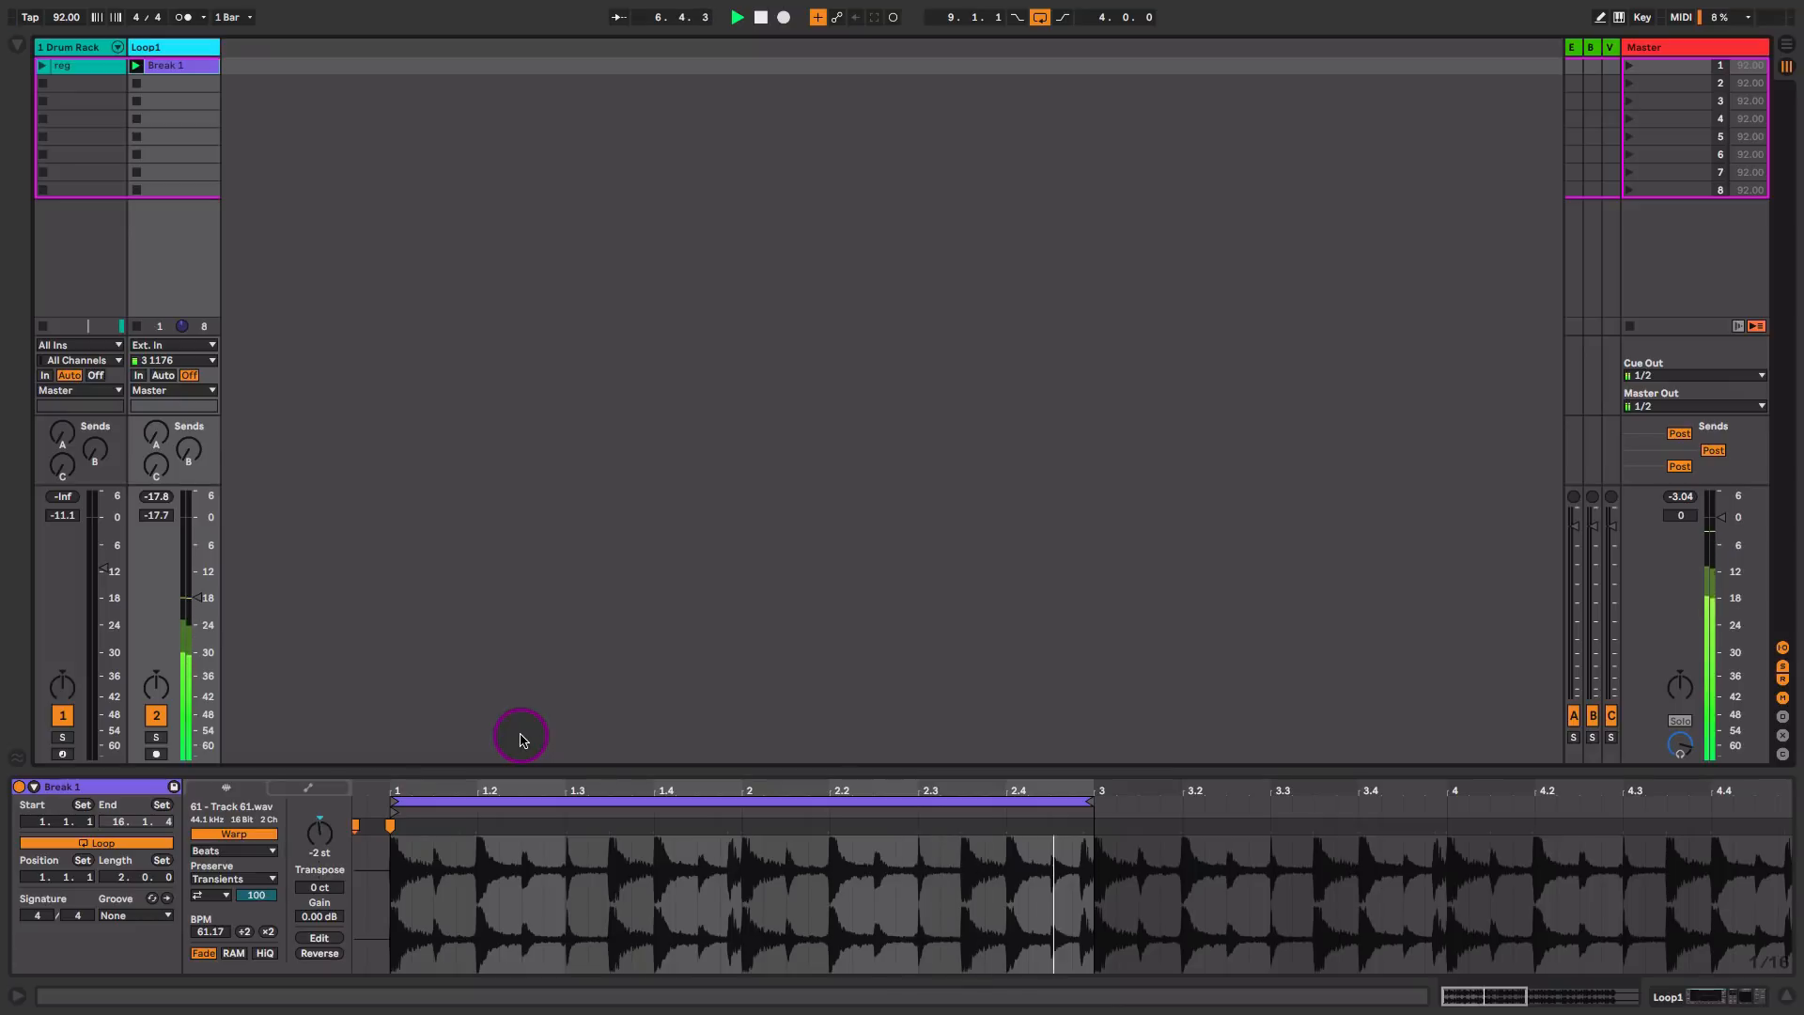
{"action": "key", "text": "space"}
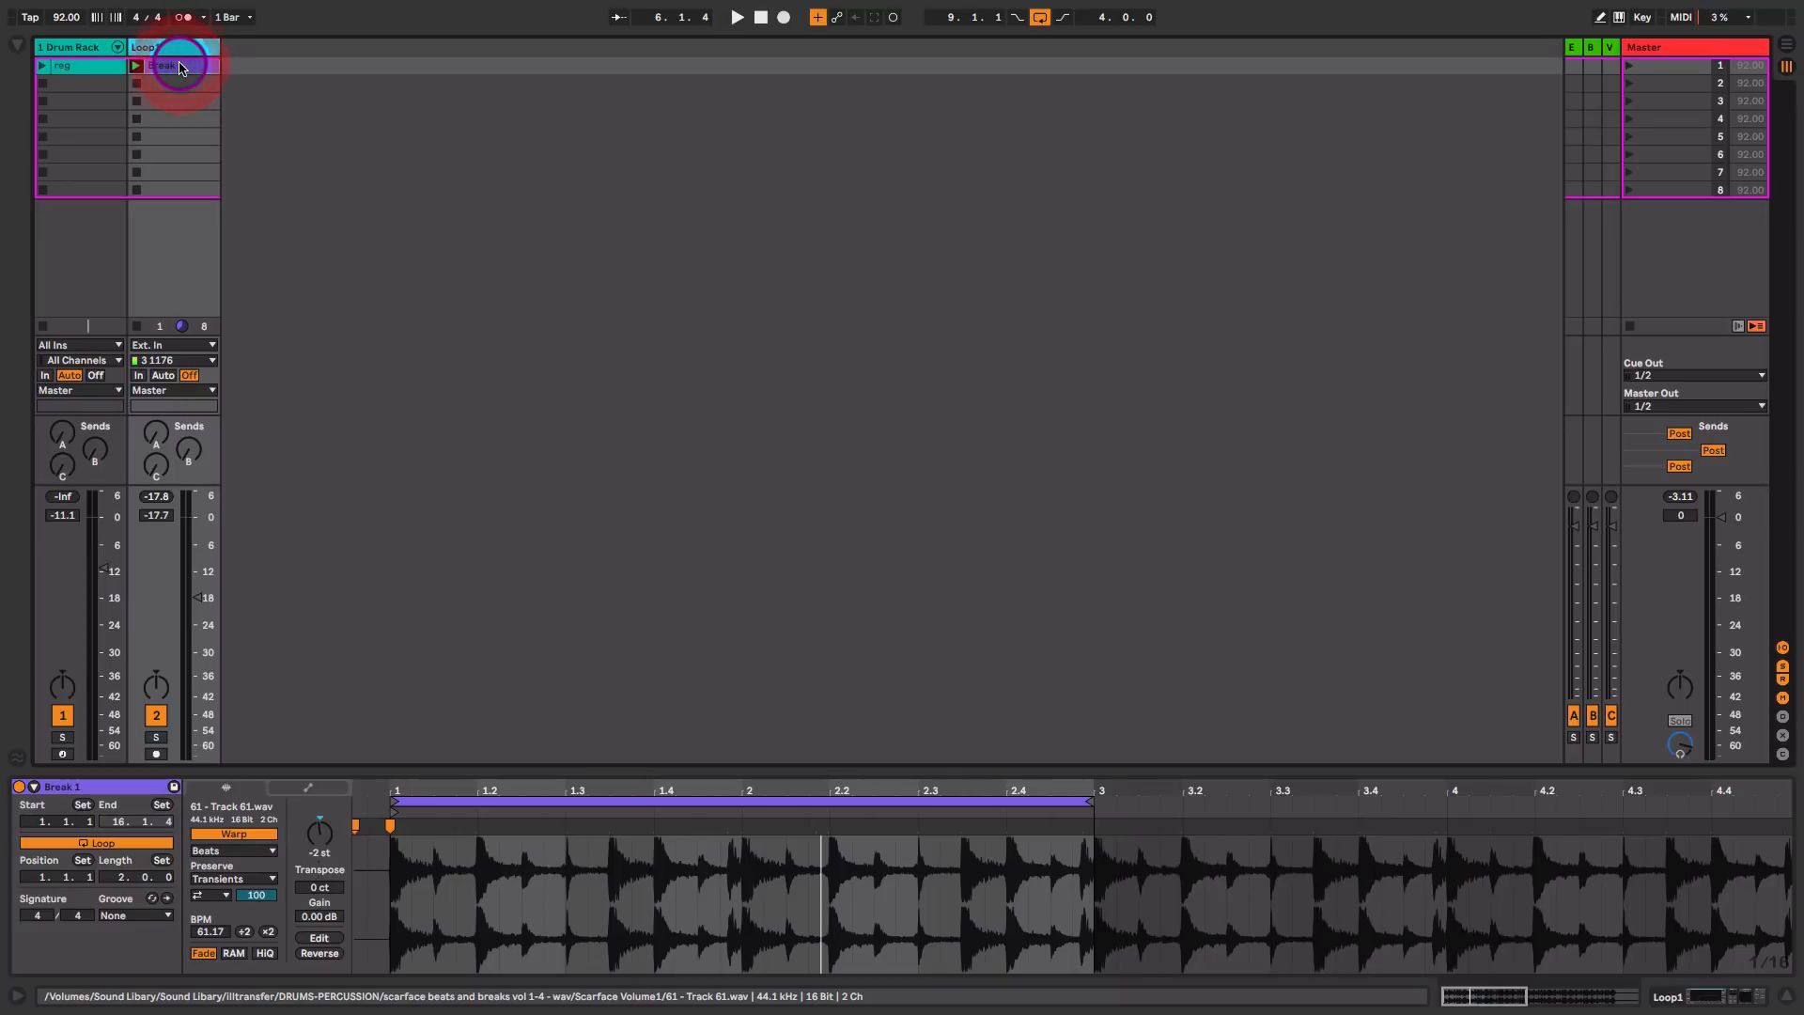
Step: Bring the Break 1 clip into the arrangement at bar 9 on the Loop1 track and return that track to arrangement playback
{"action": "key", "text": "Tab"}
{"action": "mouse_move", "coordinate": [180, 67]}
{"action": "left_mouse_down"}
{"action": "mouse_move", "coordinate": [523, 169]}
{"action": "mouse_move", "coordinate": [665, 234]}
{"action": "mouse_move", "coordinate": [617, 235]}
{"action": "mouse_move", "coordinate": [646, 238]}
{"action": "left_mouse_up"}
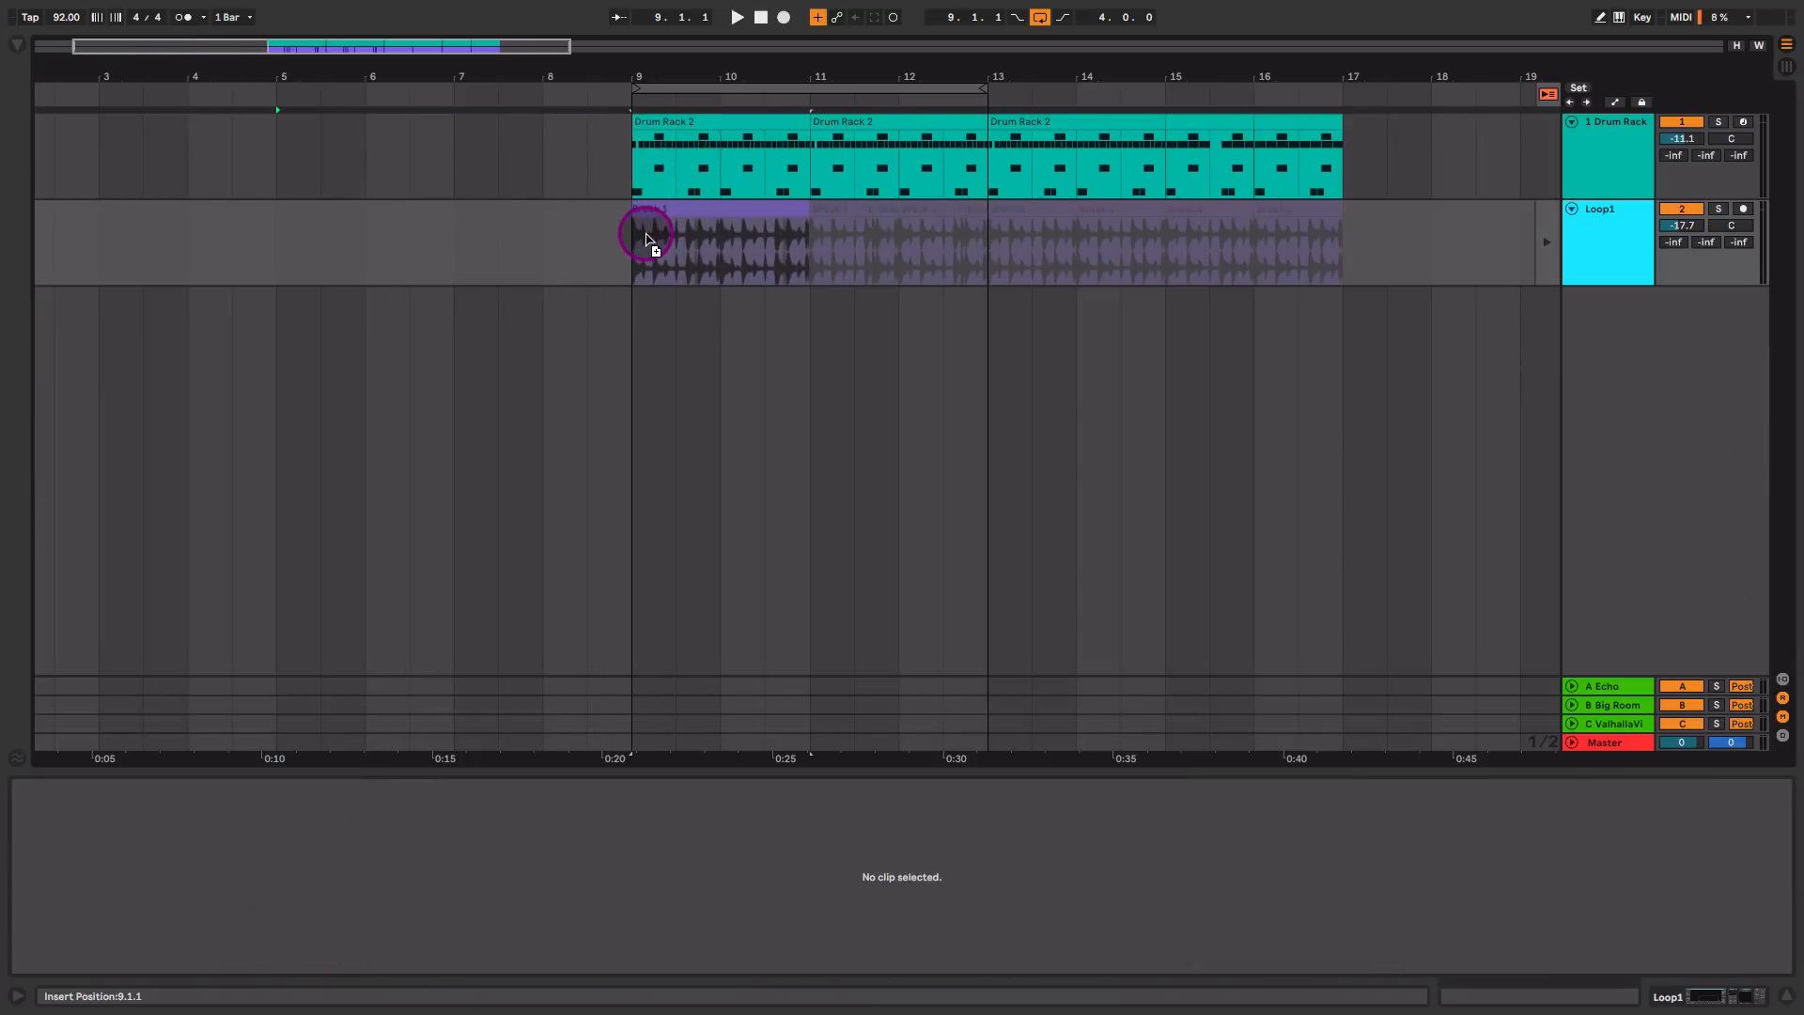
{"action": "left_click", "coordinate": [698, 235]}
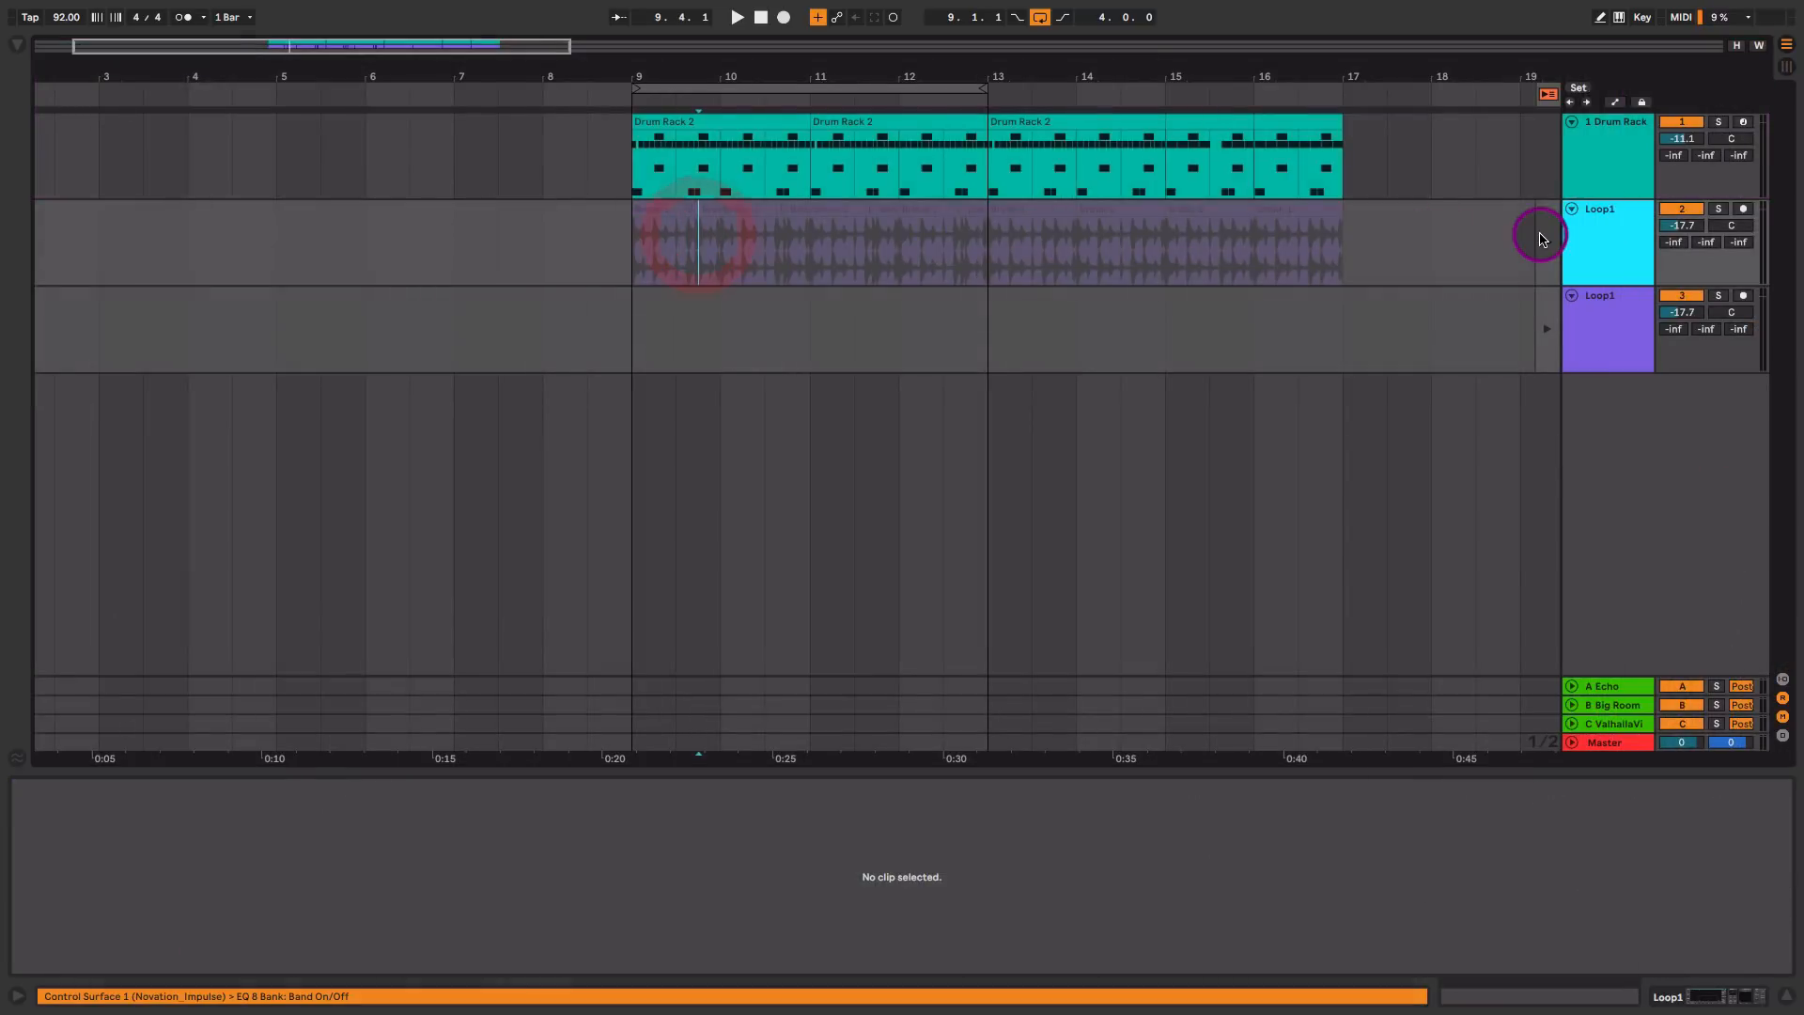
{"action": "left_click", "coordinate": [1544, 237]}
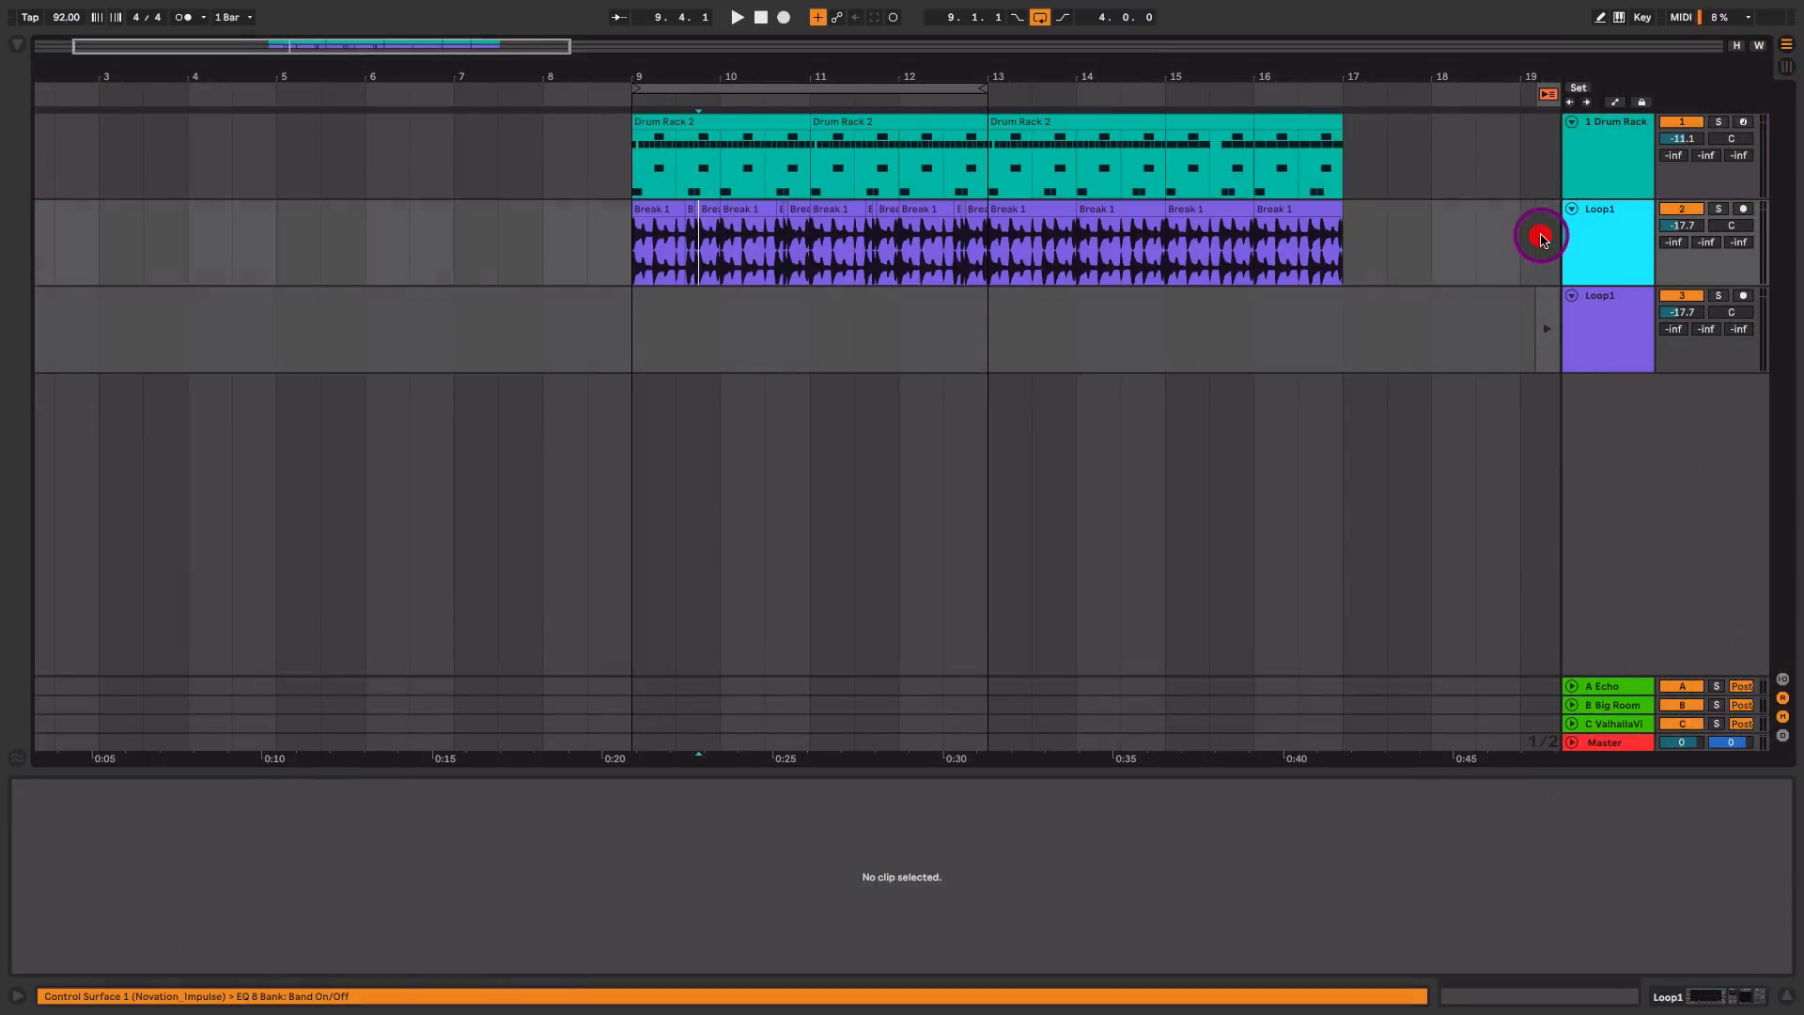
Step: Solo the upper Loop1 track and audition the break from bar 9
{"action": "left_click_drag", "start_coordinate": [563, 60], "coordinate": [562, 195]}
{"action": "left_click", "coordinate": [556, 221]}
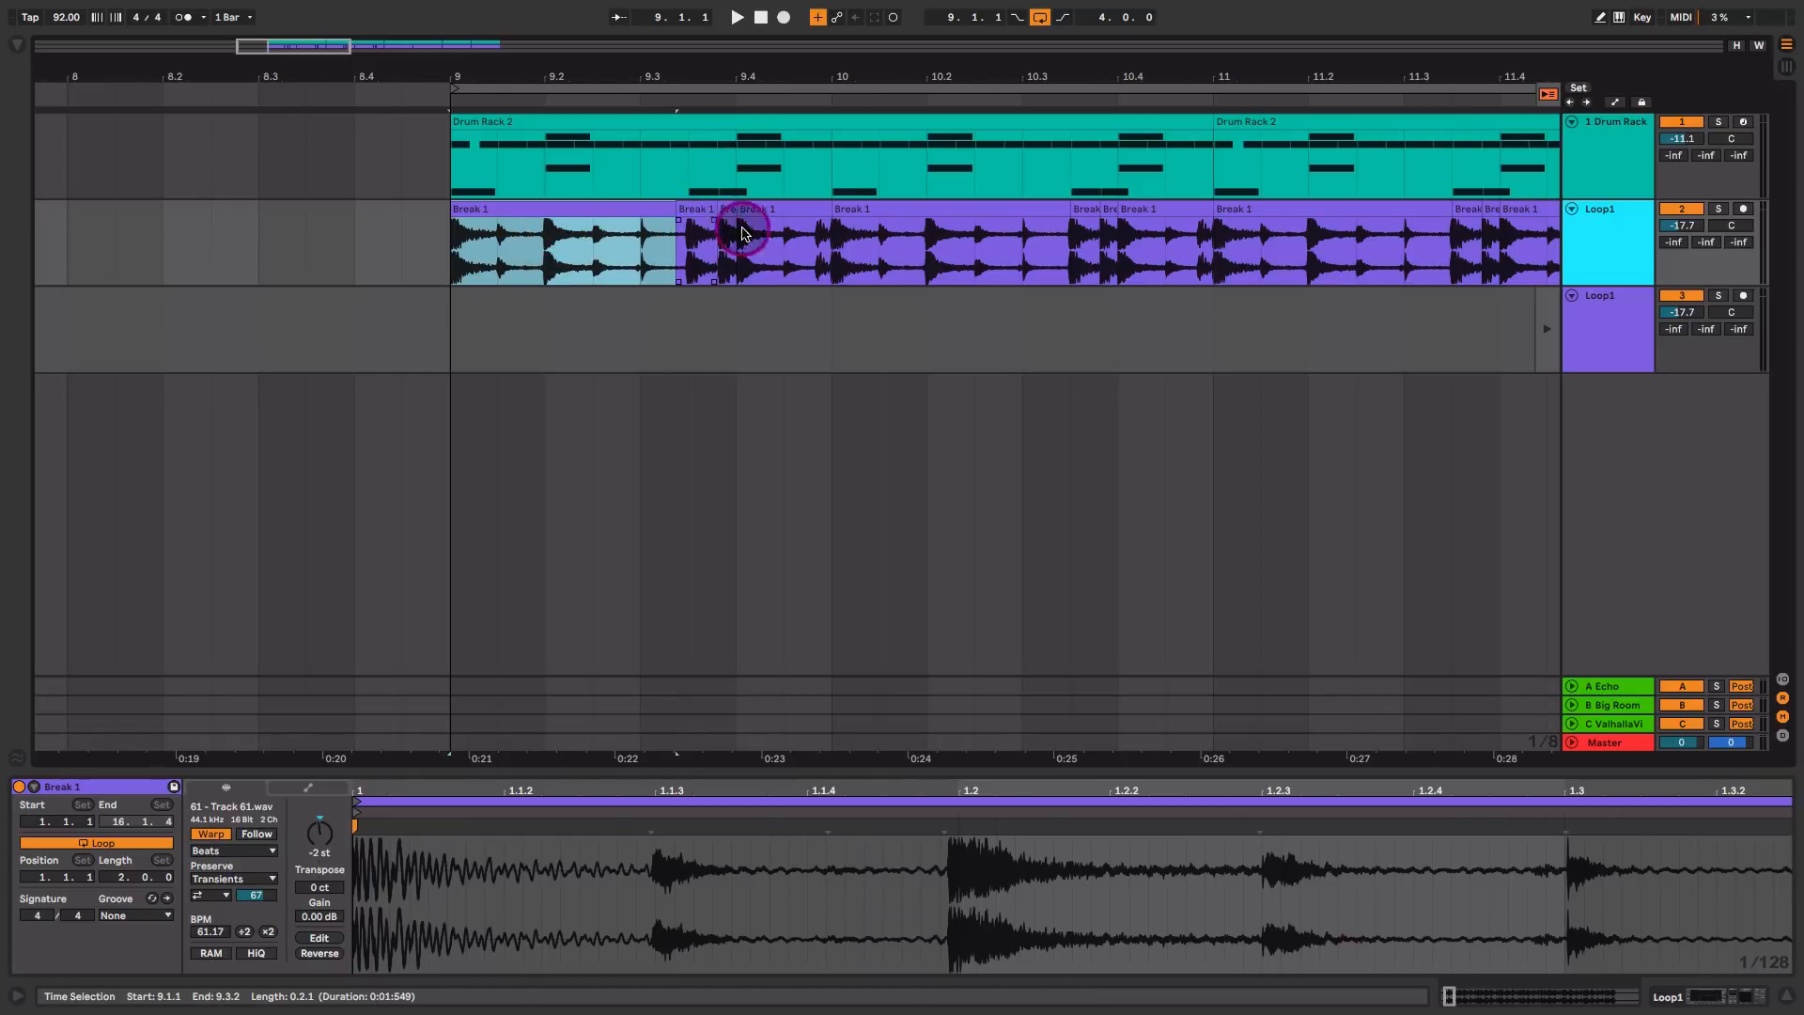
{"action": "left_click", "coordinate": [1719, 208]}
{"action": "key", "text": "space"}
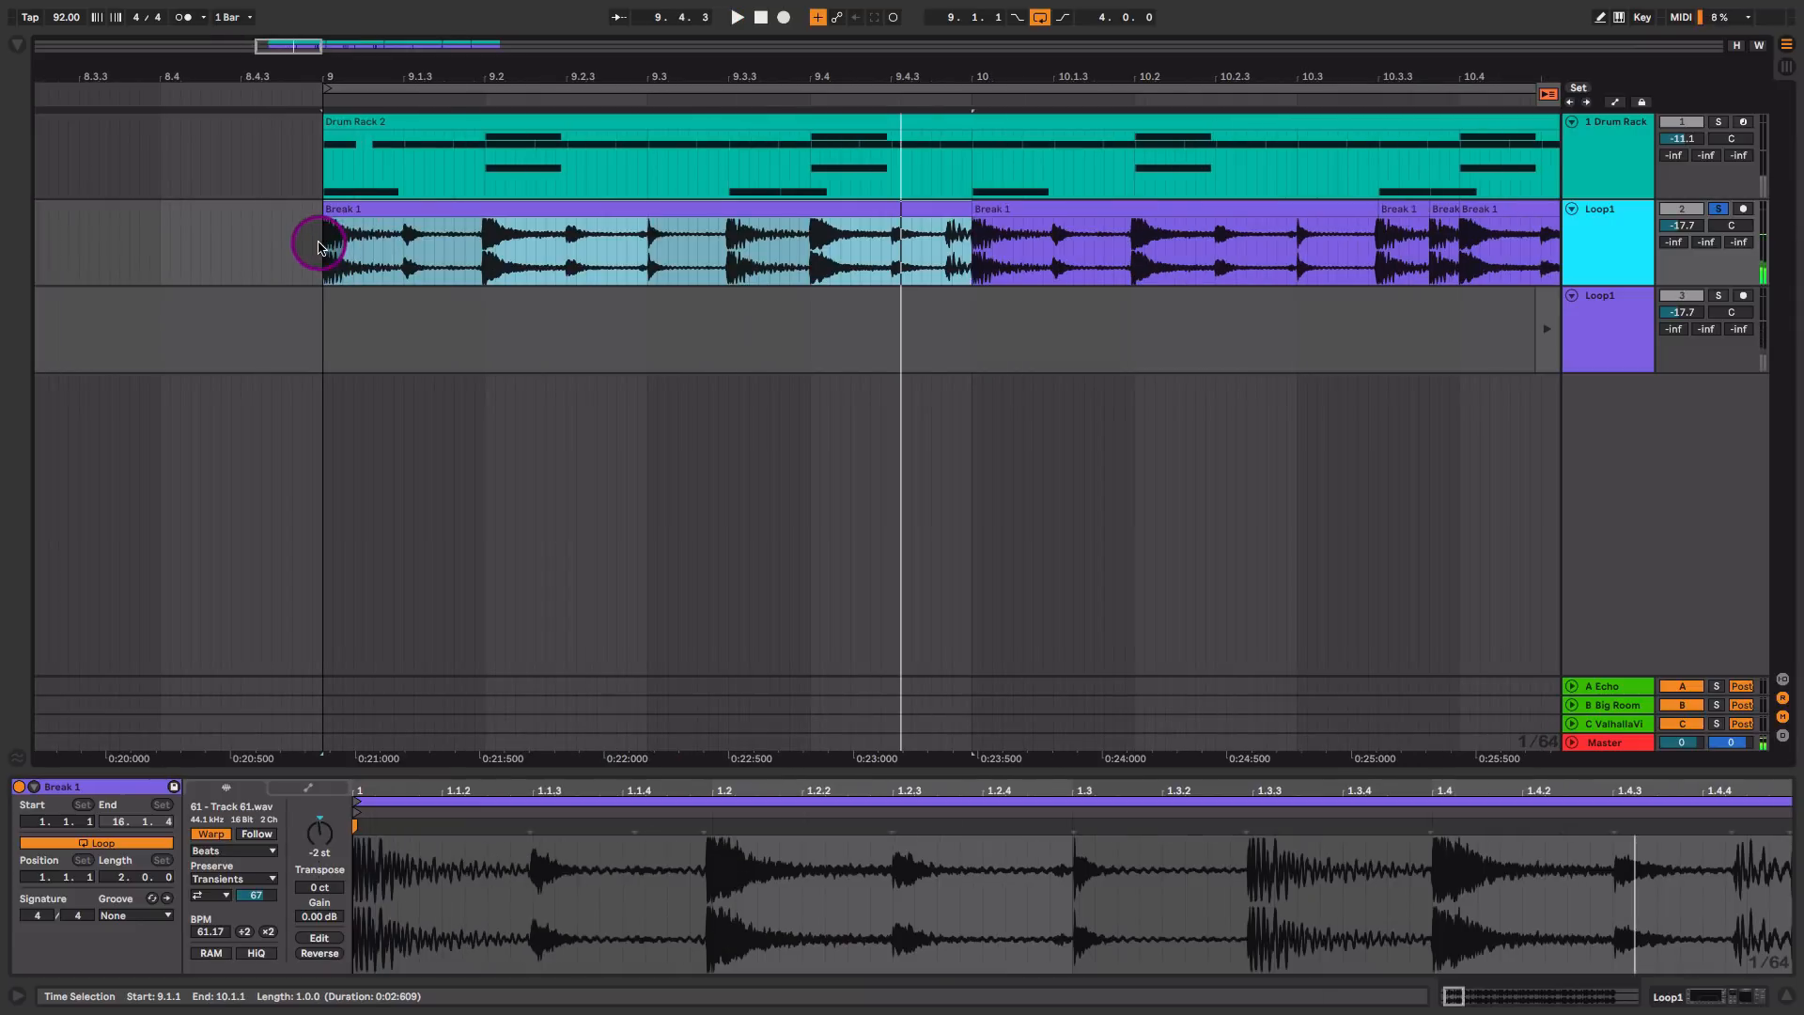
Step: Split off the opening kick of the break at bar 9 on Loop1, copy it to 9.3.4 and play the result
{"action": "left_click_drag", "start_coordinate": [321, 249], "coordinate": [801, 212]}
{"action": "key", "text": "super+e"}
{"action": "left_click", "coordinate": [344, 203]}
{"action": "left_click", "coordinate": [837, 207]}
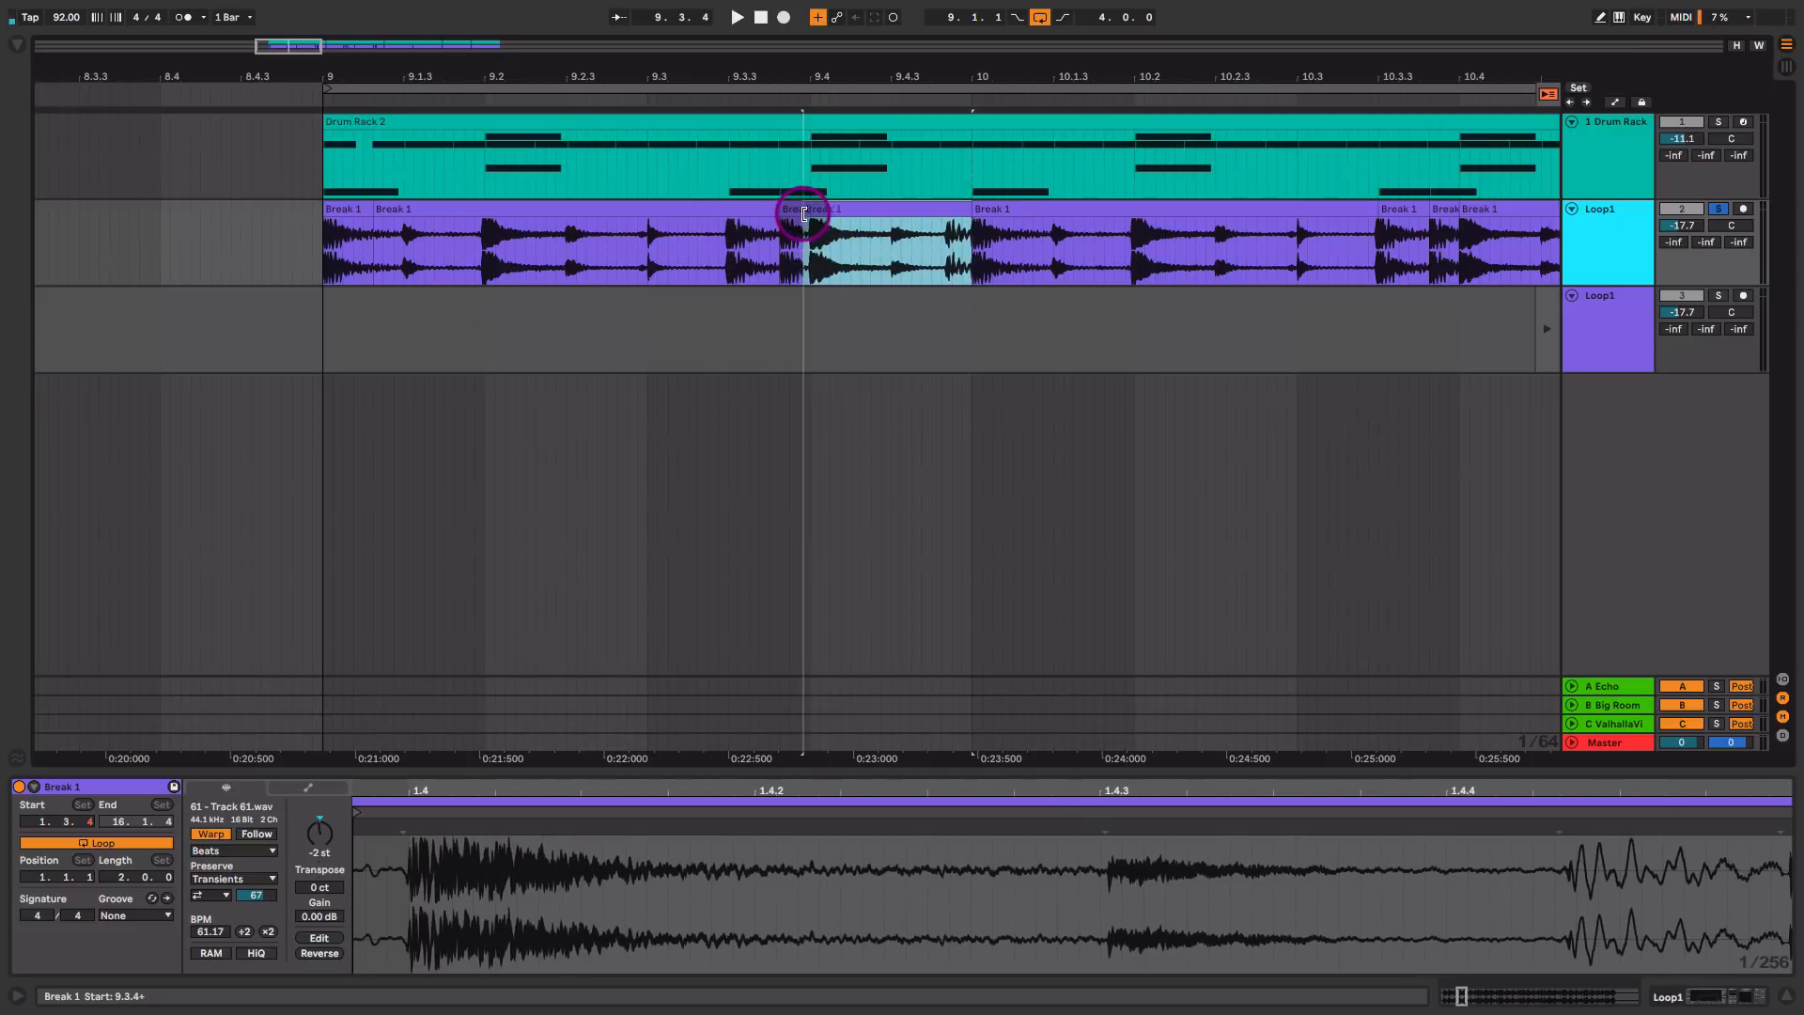
{"action": "key", "text": "space"}
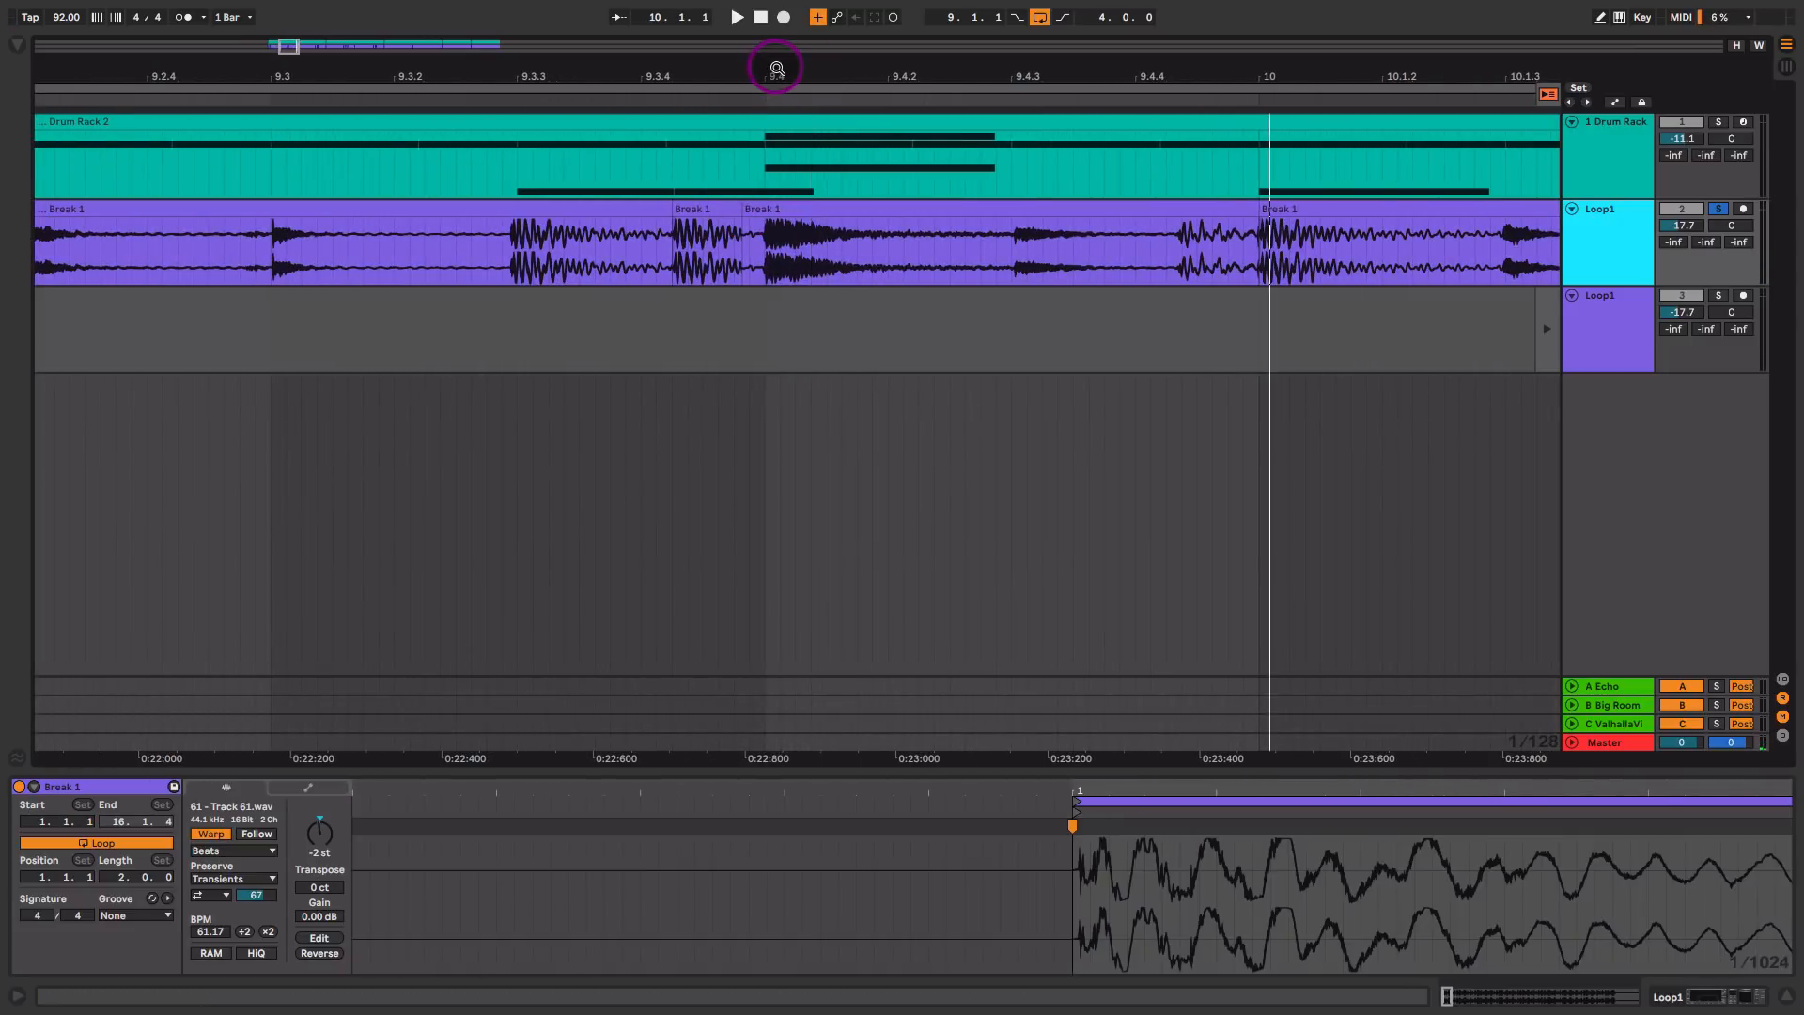
Step: Create a short crossfade between the copied kick slice at 9.3.4 and the slice that follows it
{"action": "left_click_drag", "start_coordinate": [777, 69], "coordinate": [737, 178]}
{"action": "left_click_drag", "start_coordinate": [740, 78], "coordinate": [753, 203]}
{"action": "left_click", "coordinate": [622, 205]}
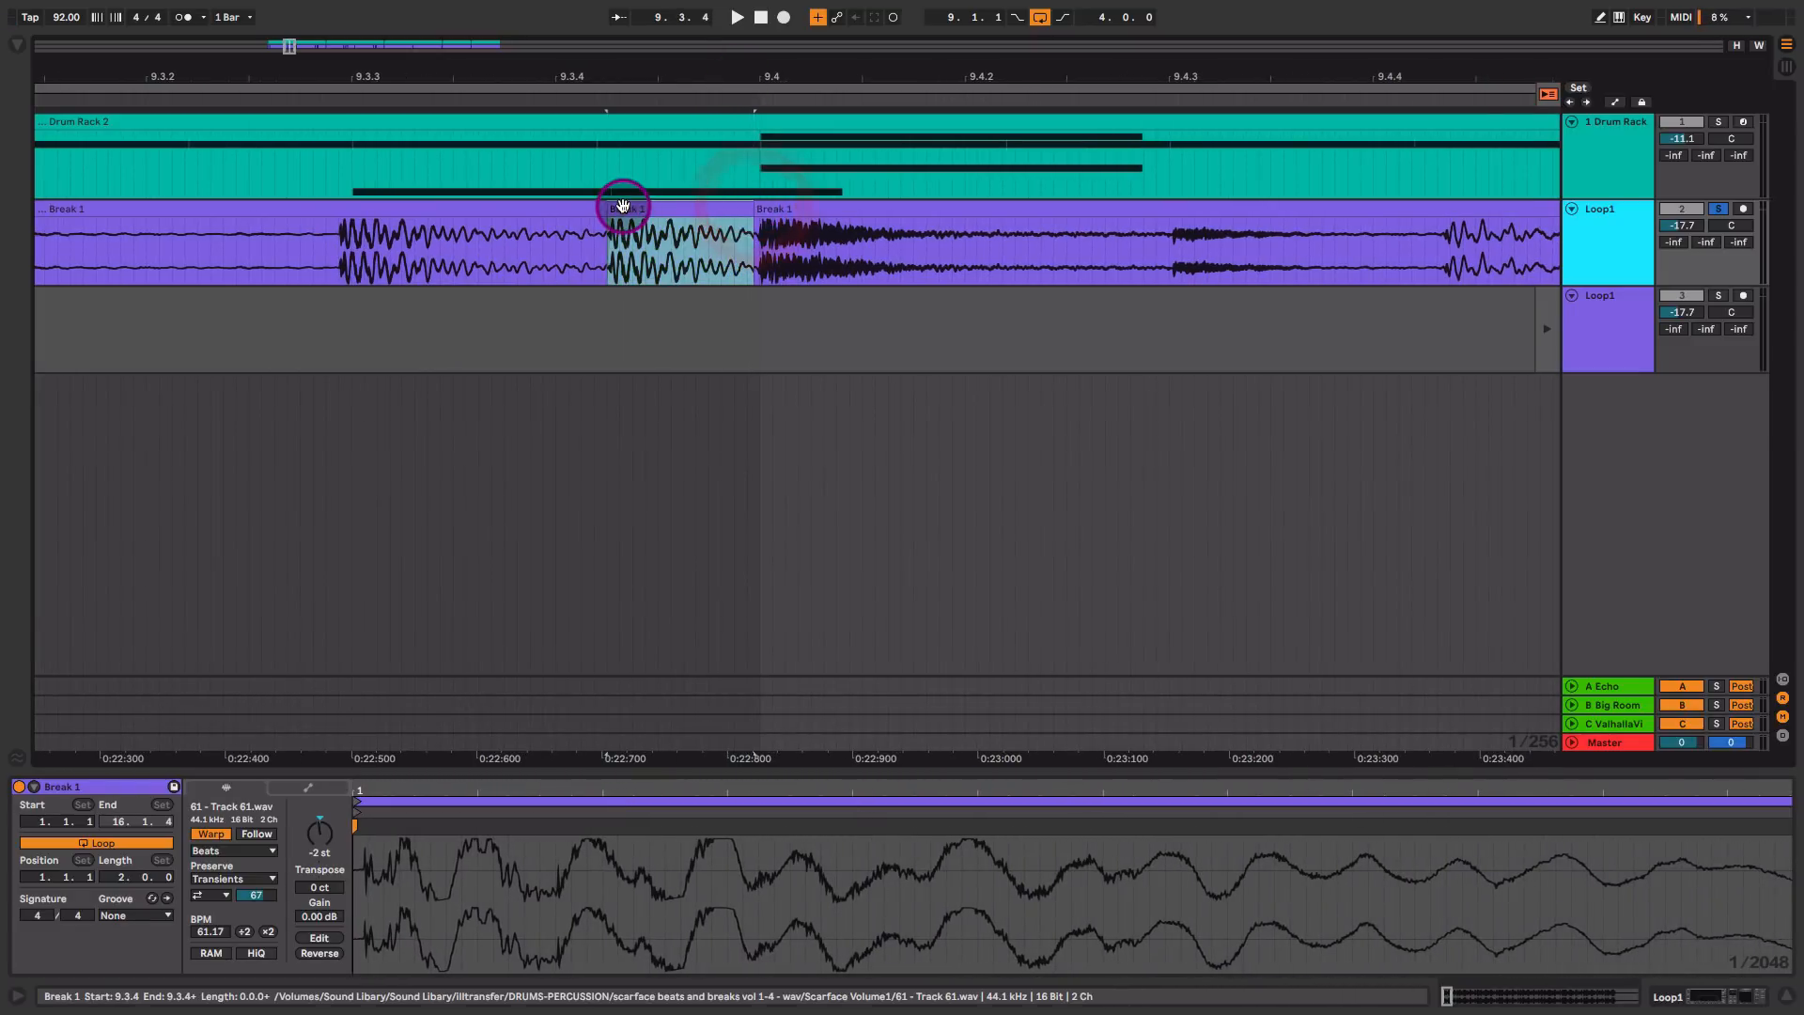
{"action": "left_click", "coordinate": [754, 223]}
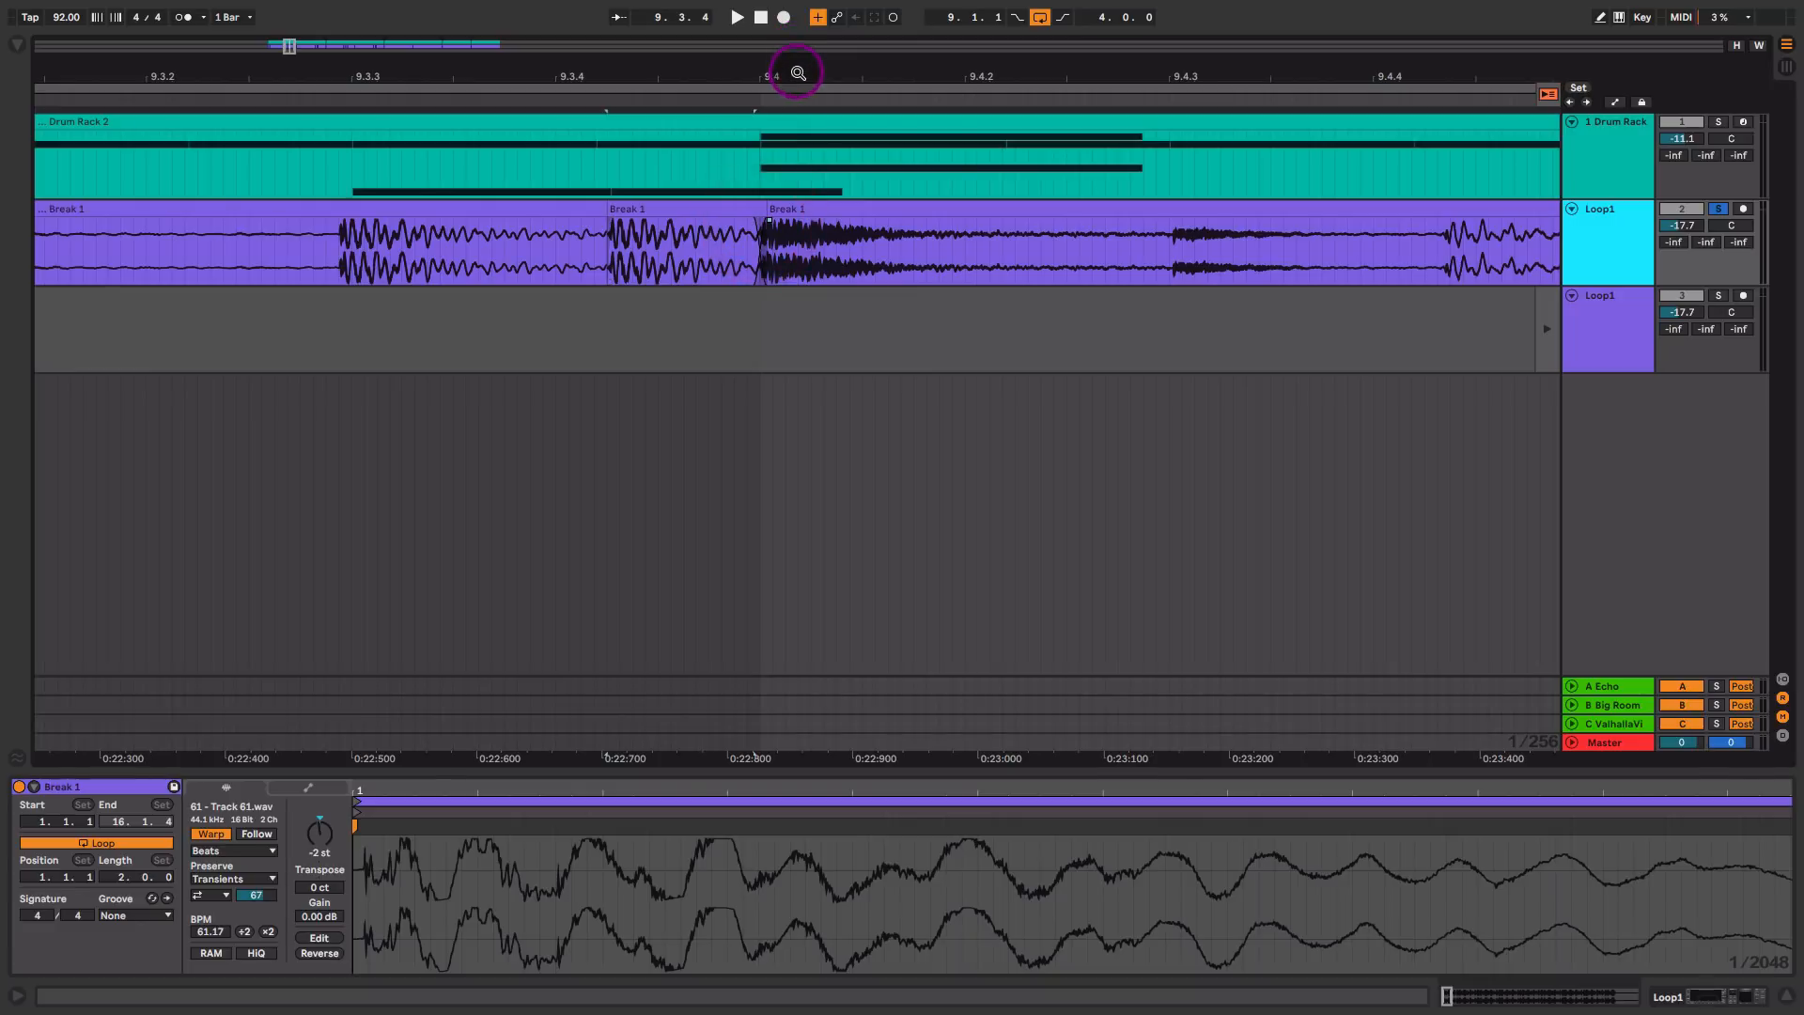
Step: Play the chopped Loop1 break from 9.1.1 to check the edit
{"action": "left_click_drag", "start_coordinate": [798, 72], "coordinate": [798, 65]}
{"action": "left_click", "coordinate": [175, 254]}
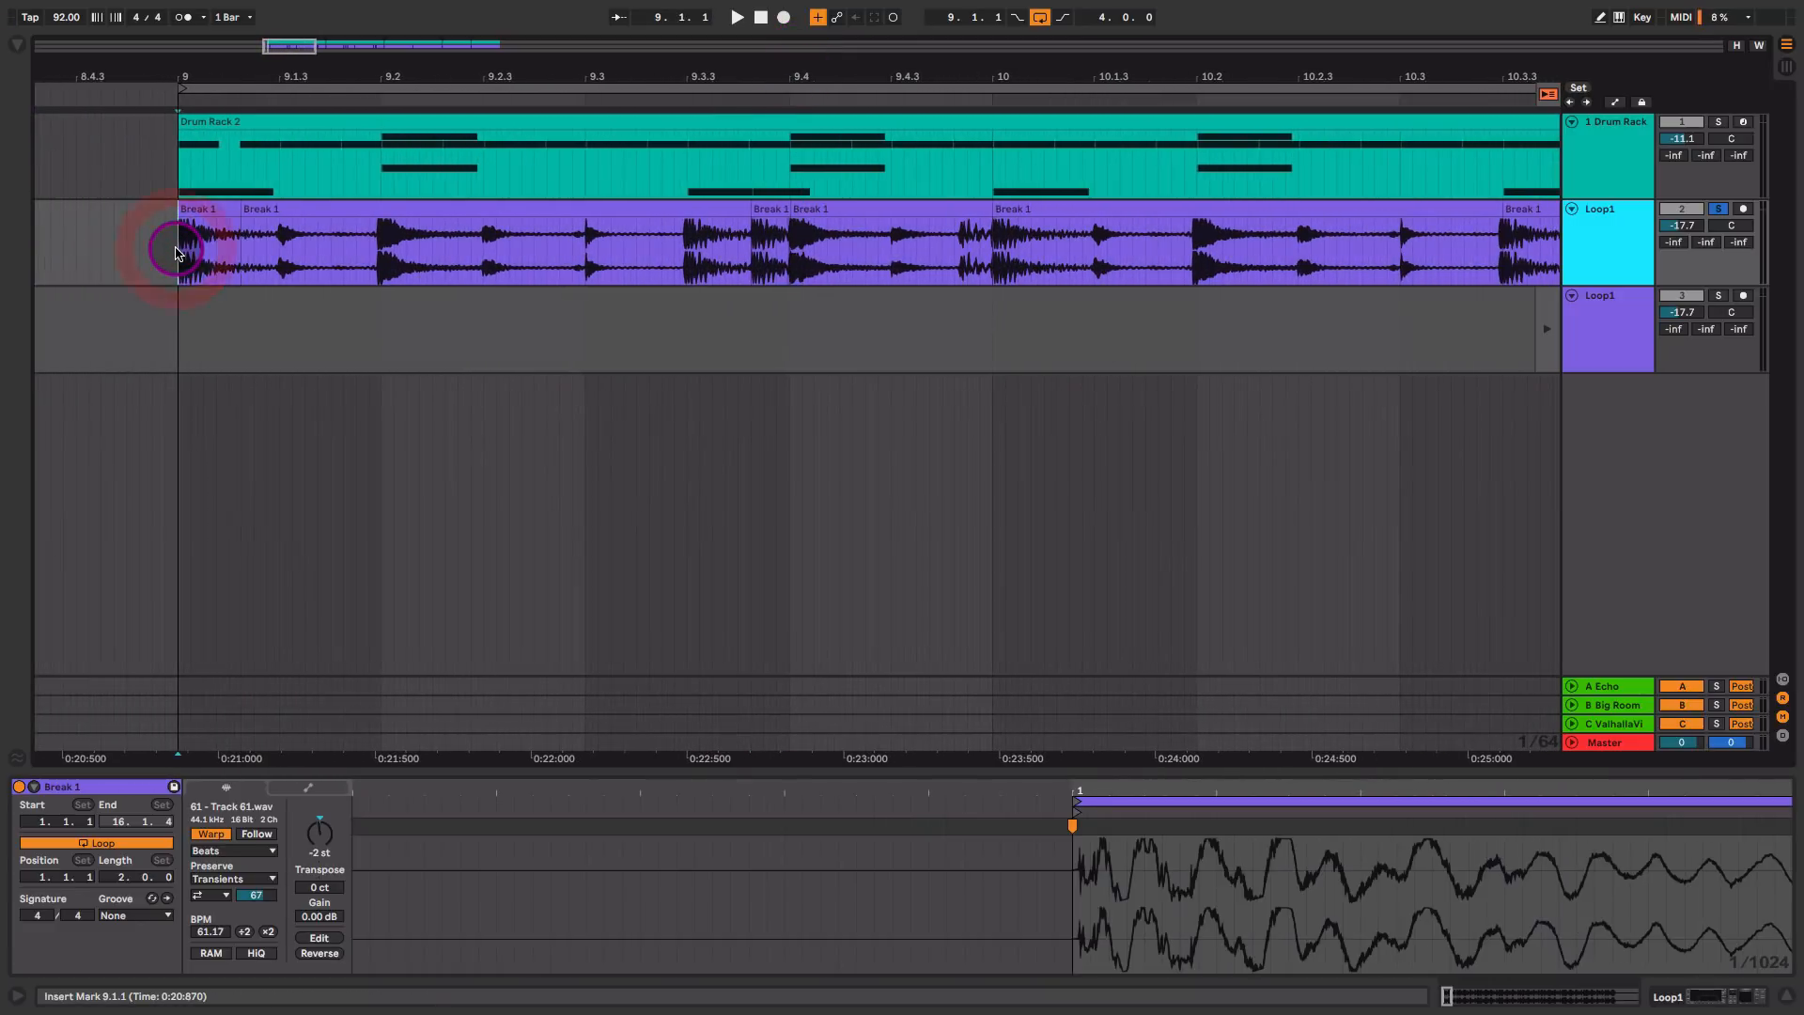
{"action": "key", "text": "space"}
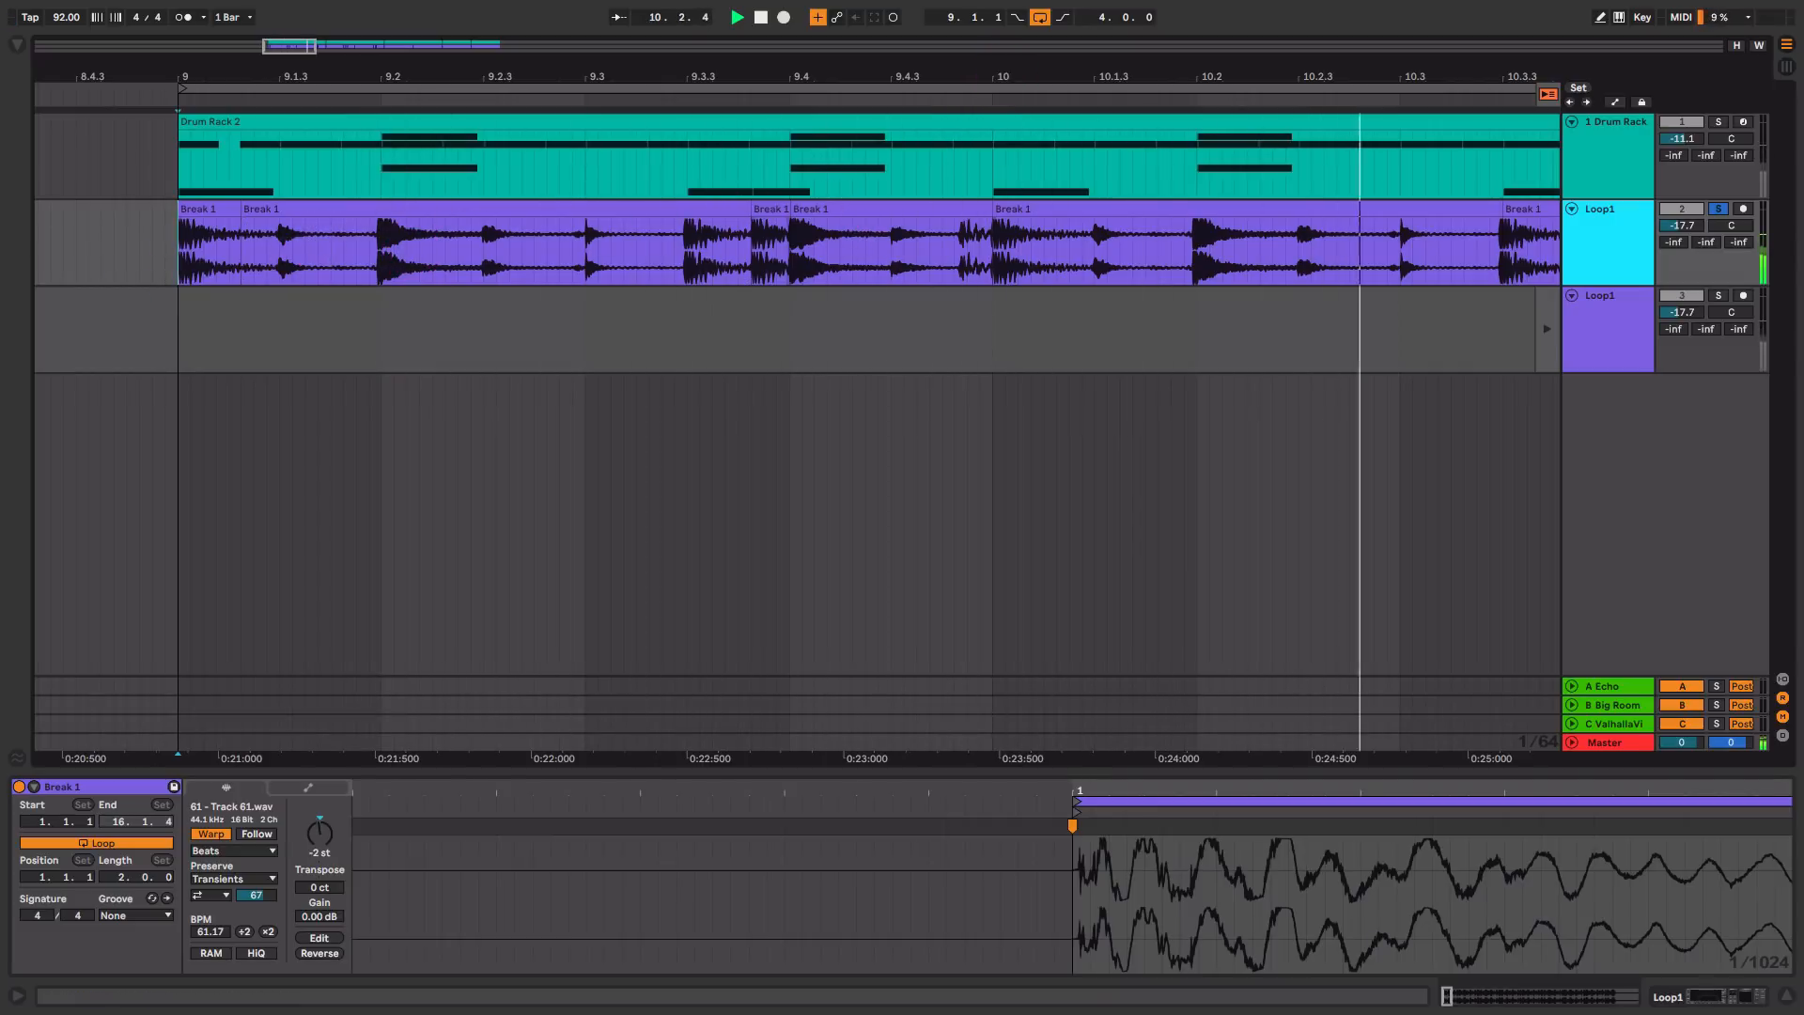
{"action": "left_click_drag", "start_coordinate": [999, 64], "coordinate": [999, 56]}
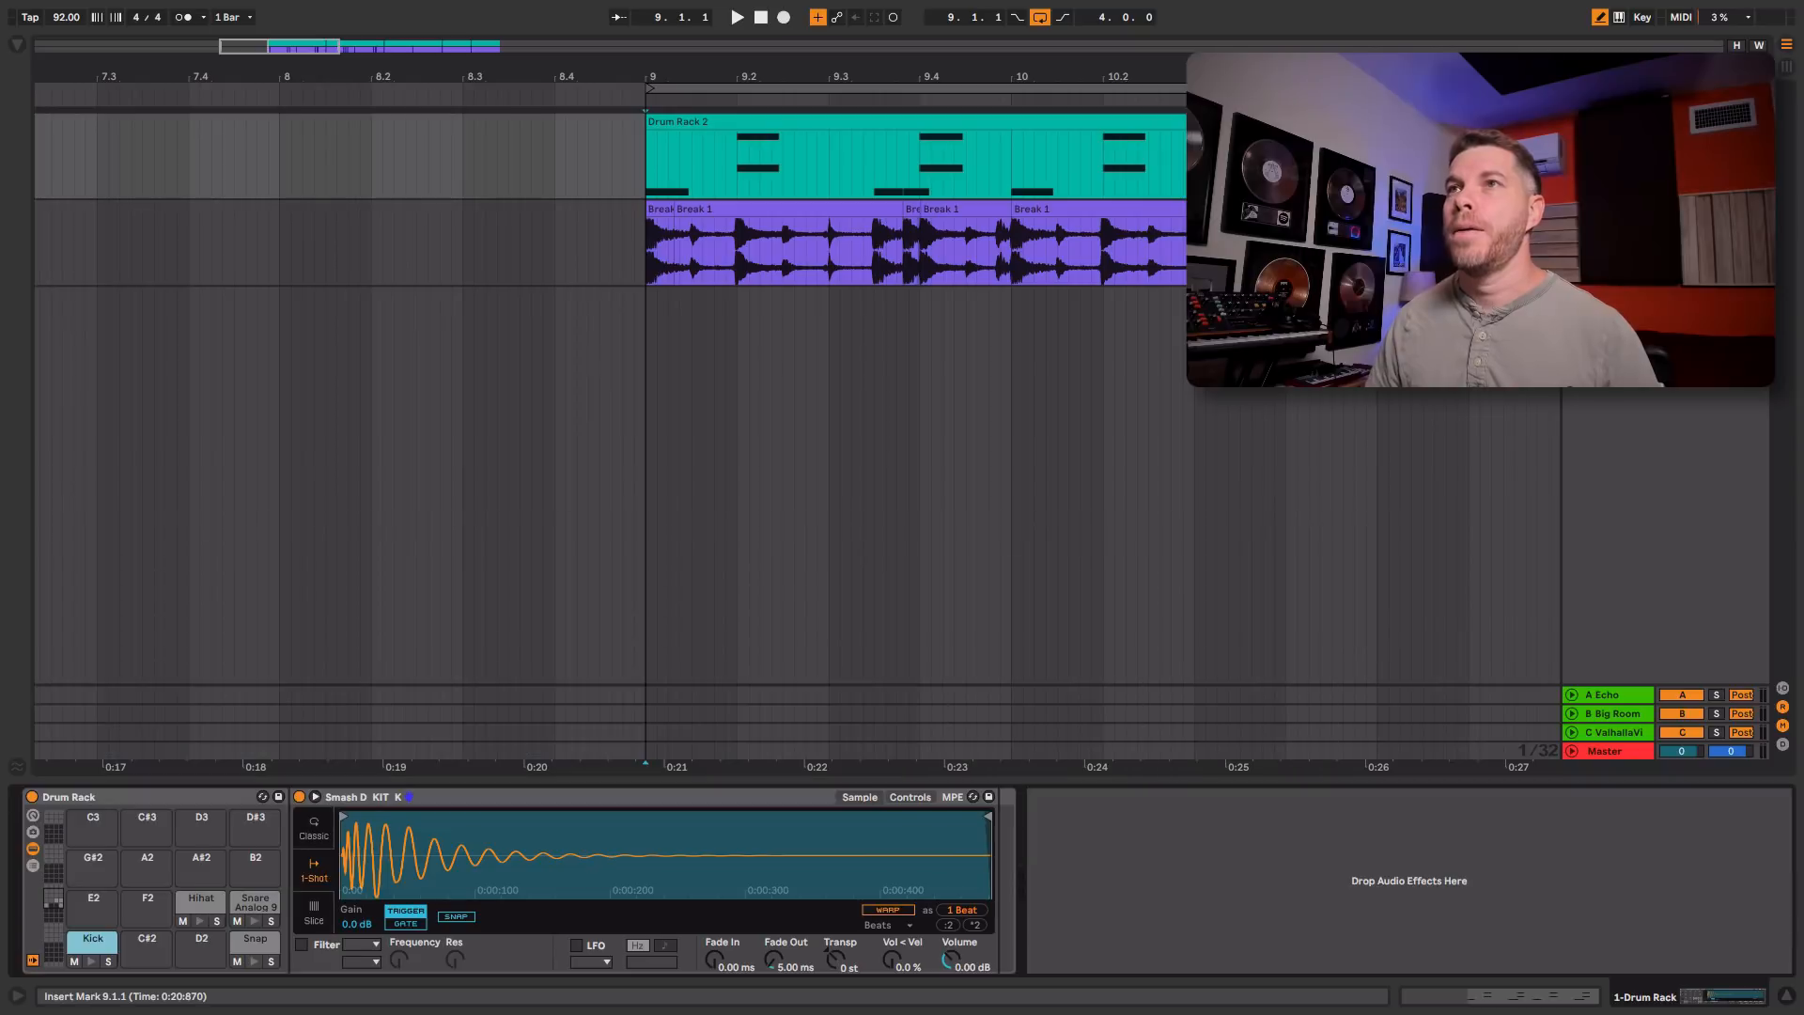
Step: Open the Drum Rack clip at bar 9 for note editing and audition its kick and snare pattern
{"action": "left_click", "coordinate": [894, 125]}
{"action": "double_click", "coordinate": [894, 126]}
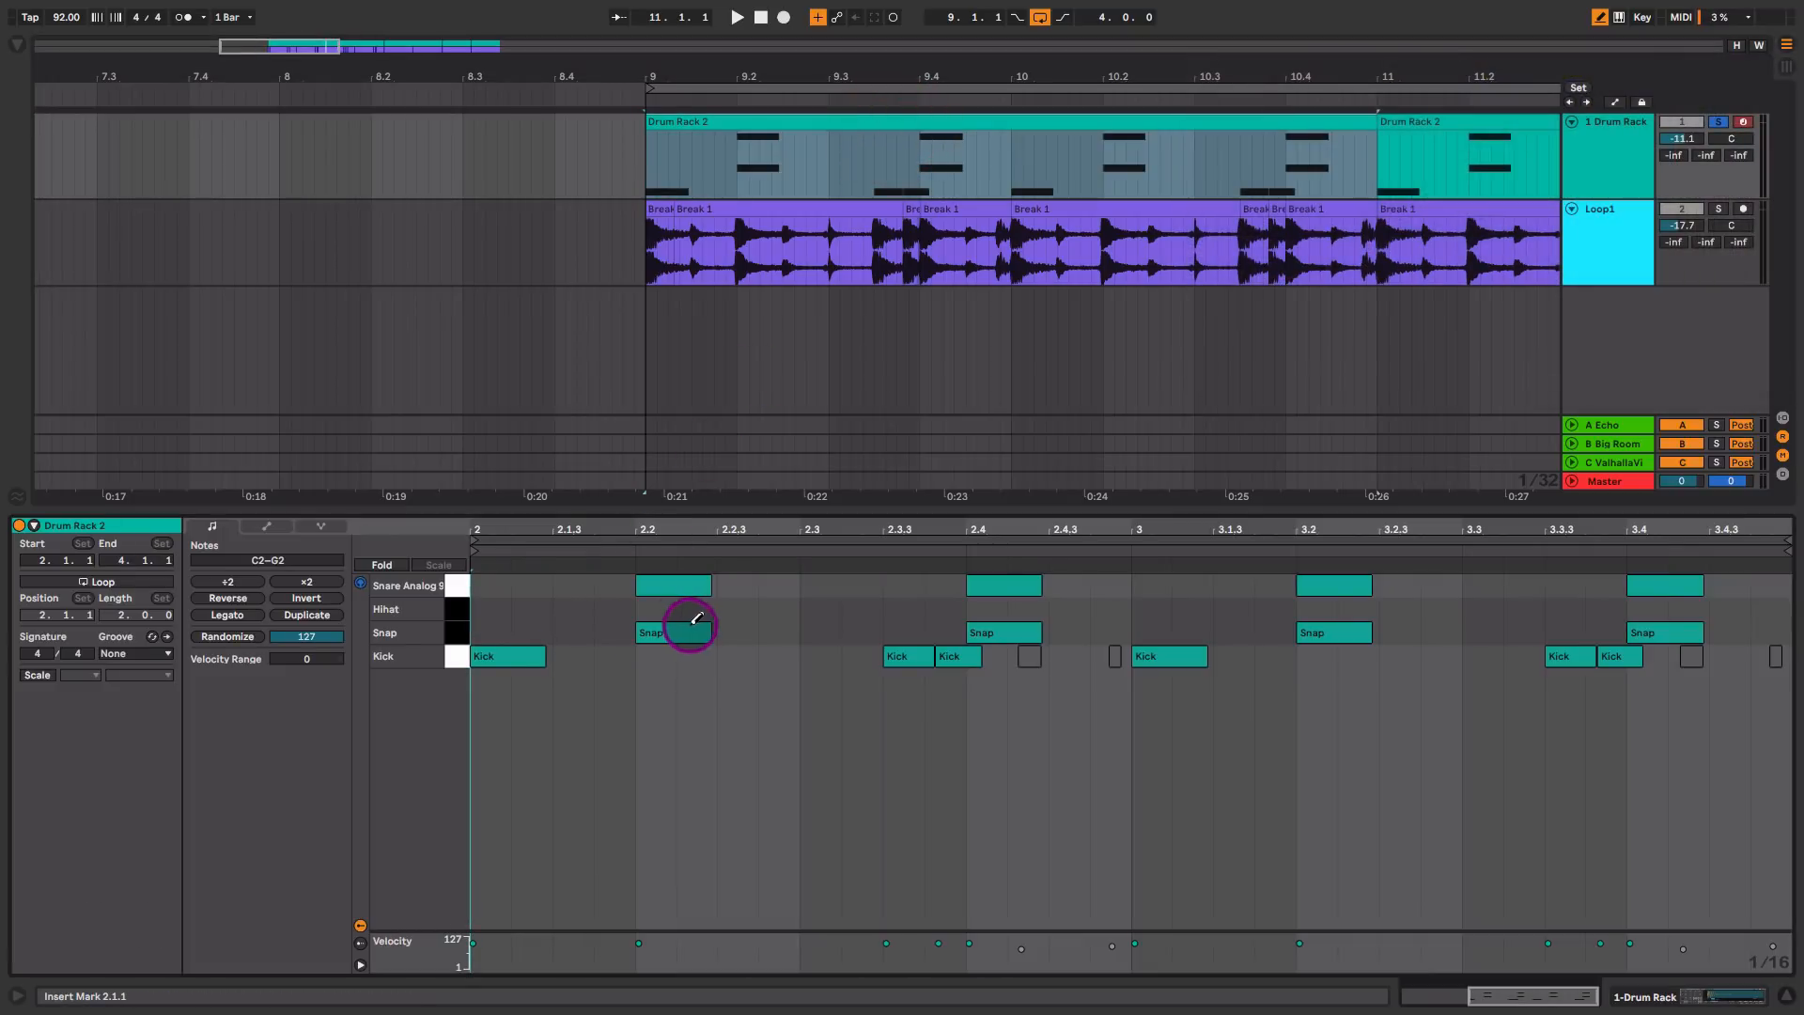
{"action": "key", "text": "space"}
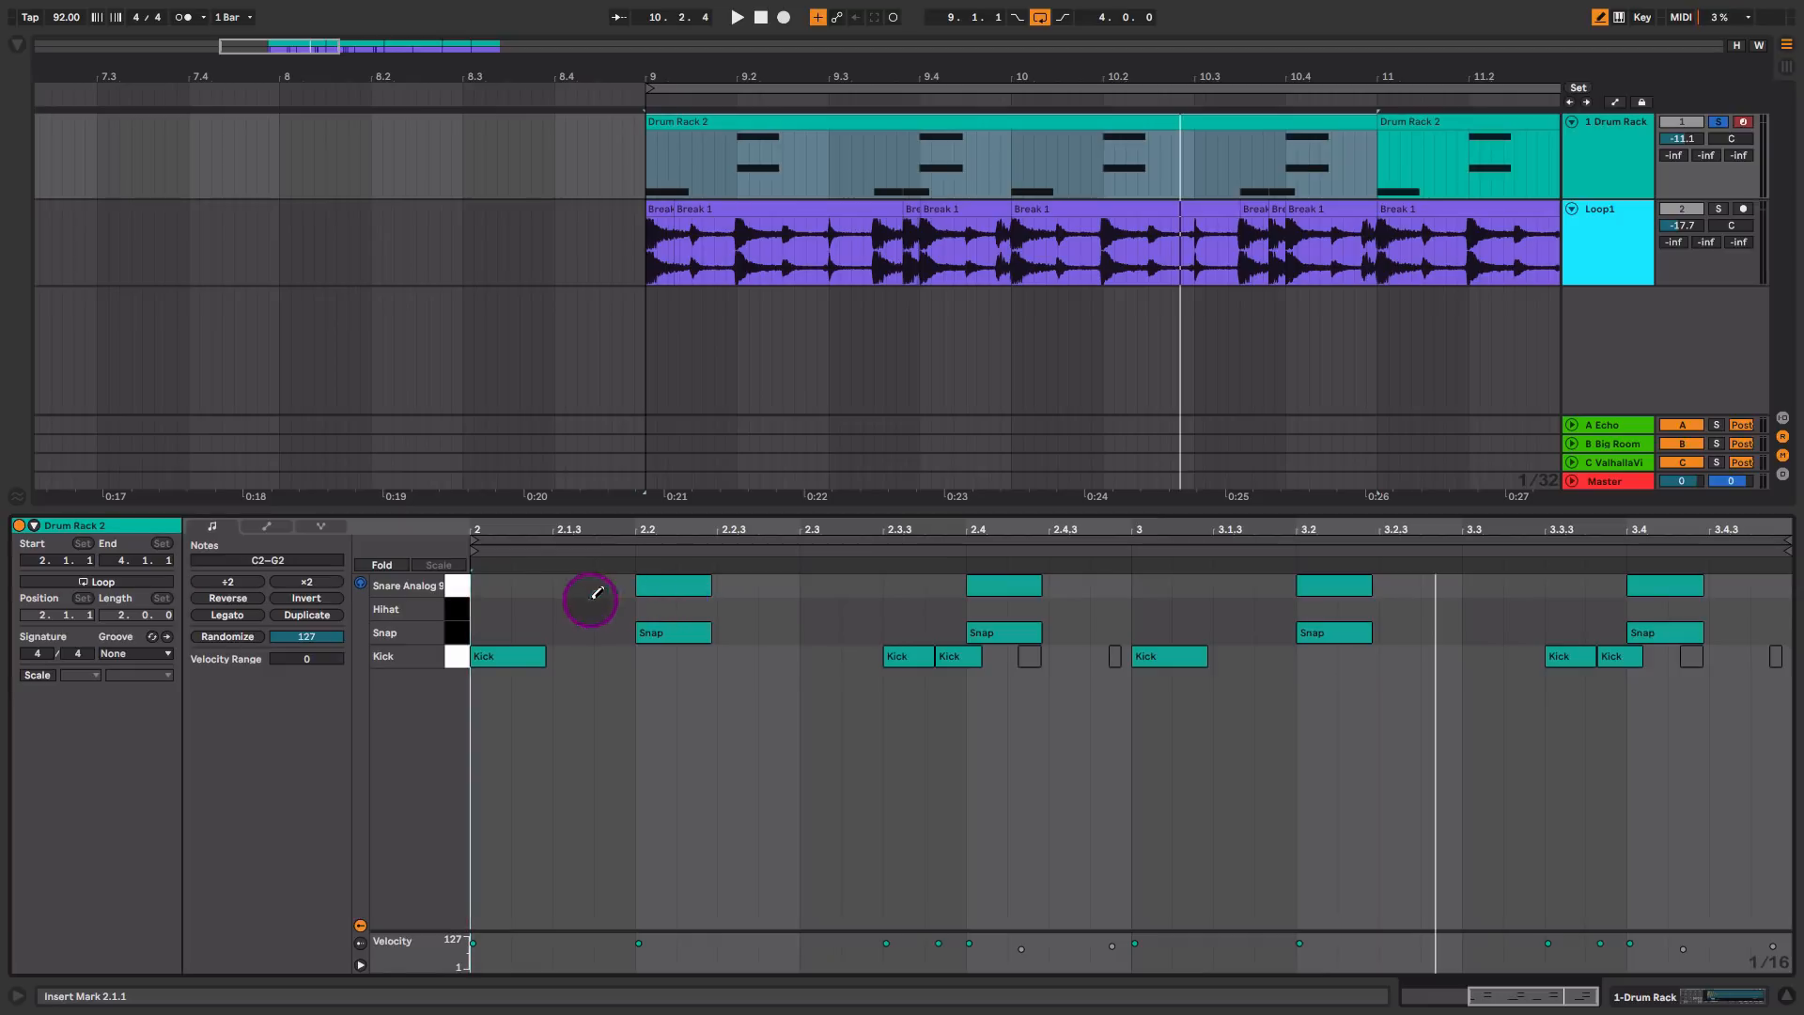
Step: Draw four consecutive sixteenth Hihat notes across the first beat of the Drum Rack clip, starting at 2.1.1
{"action": "left_click", "coordinate": [495, 608]}
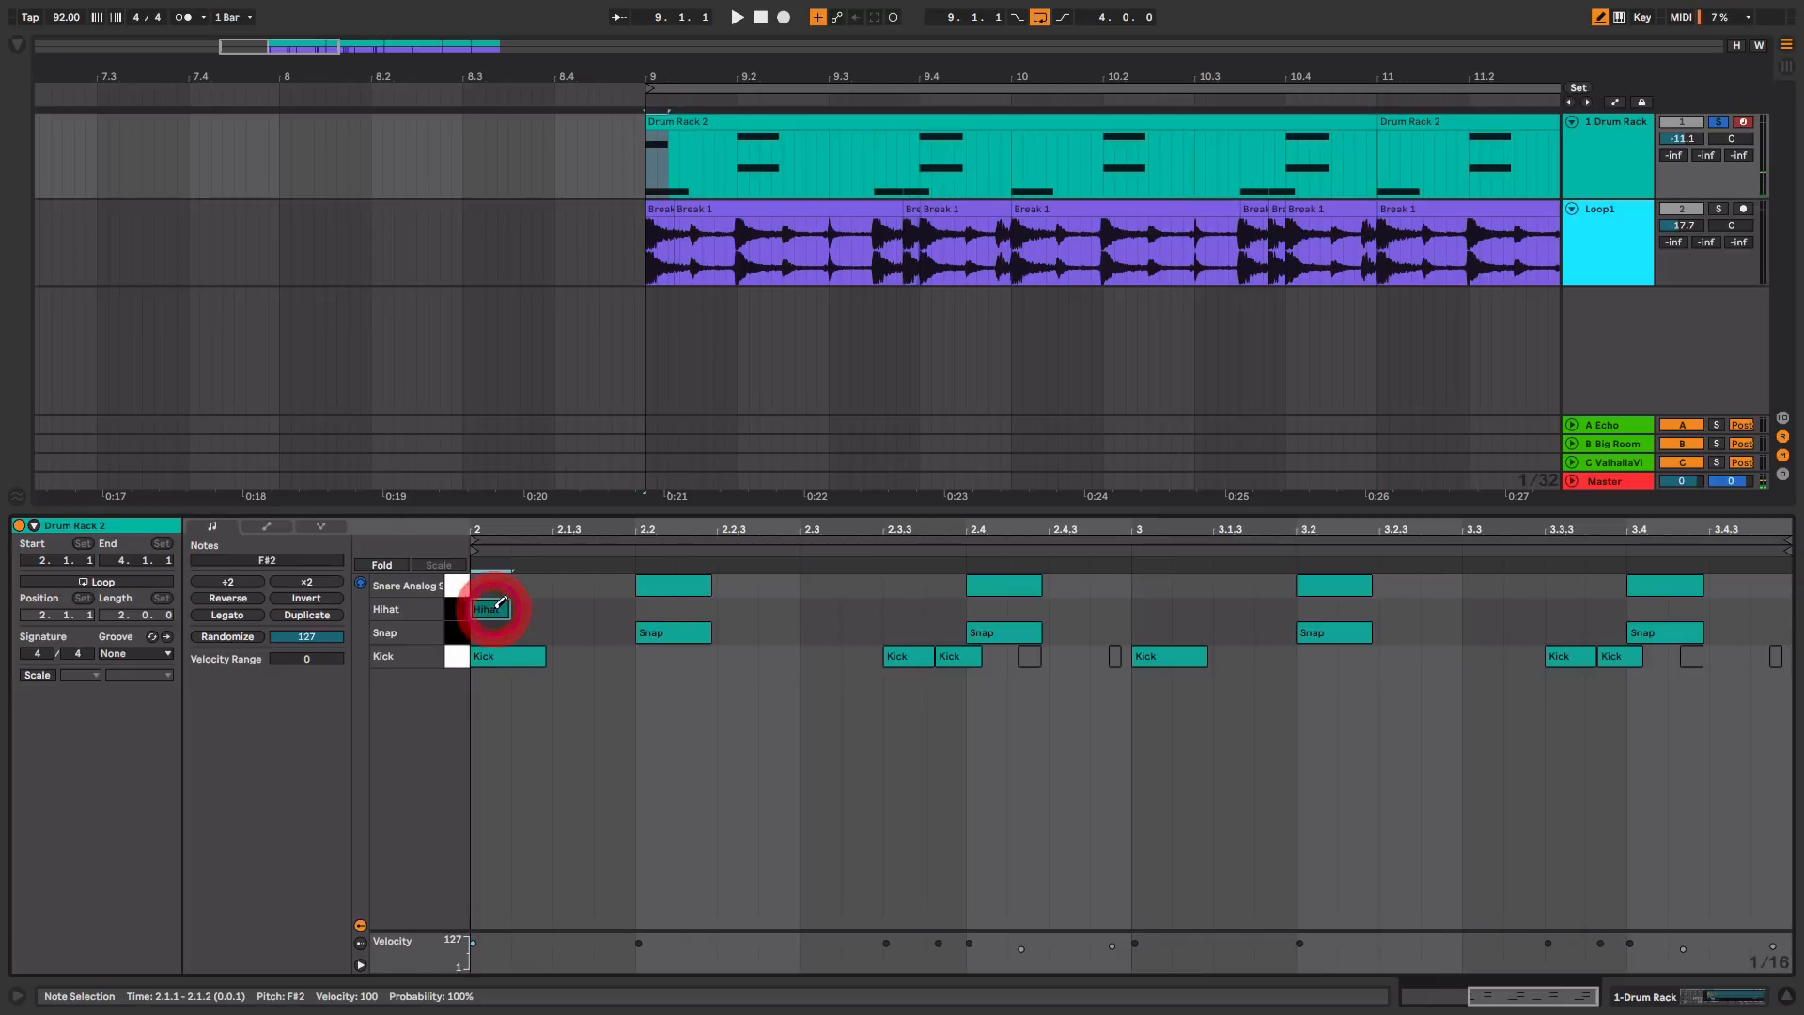
{"action": "key", "text": "b"}
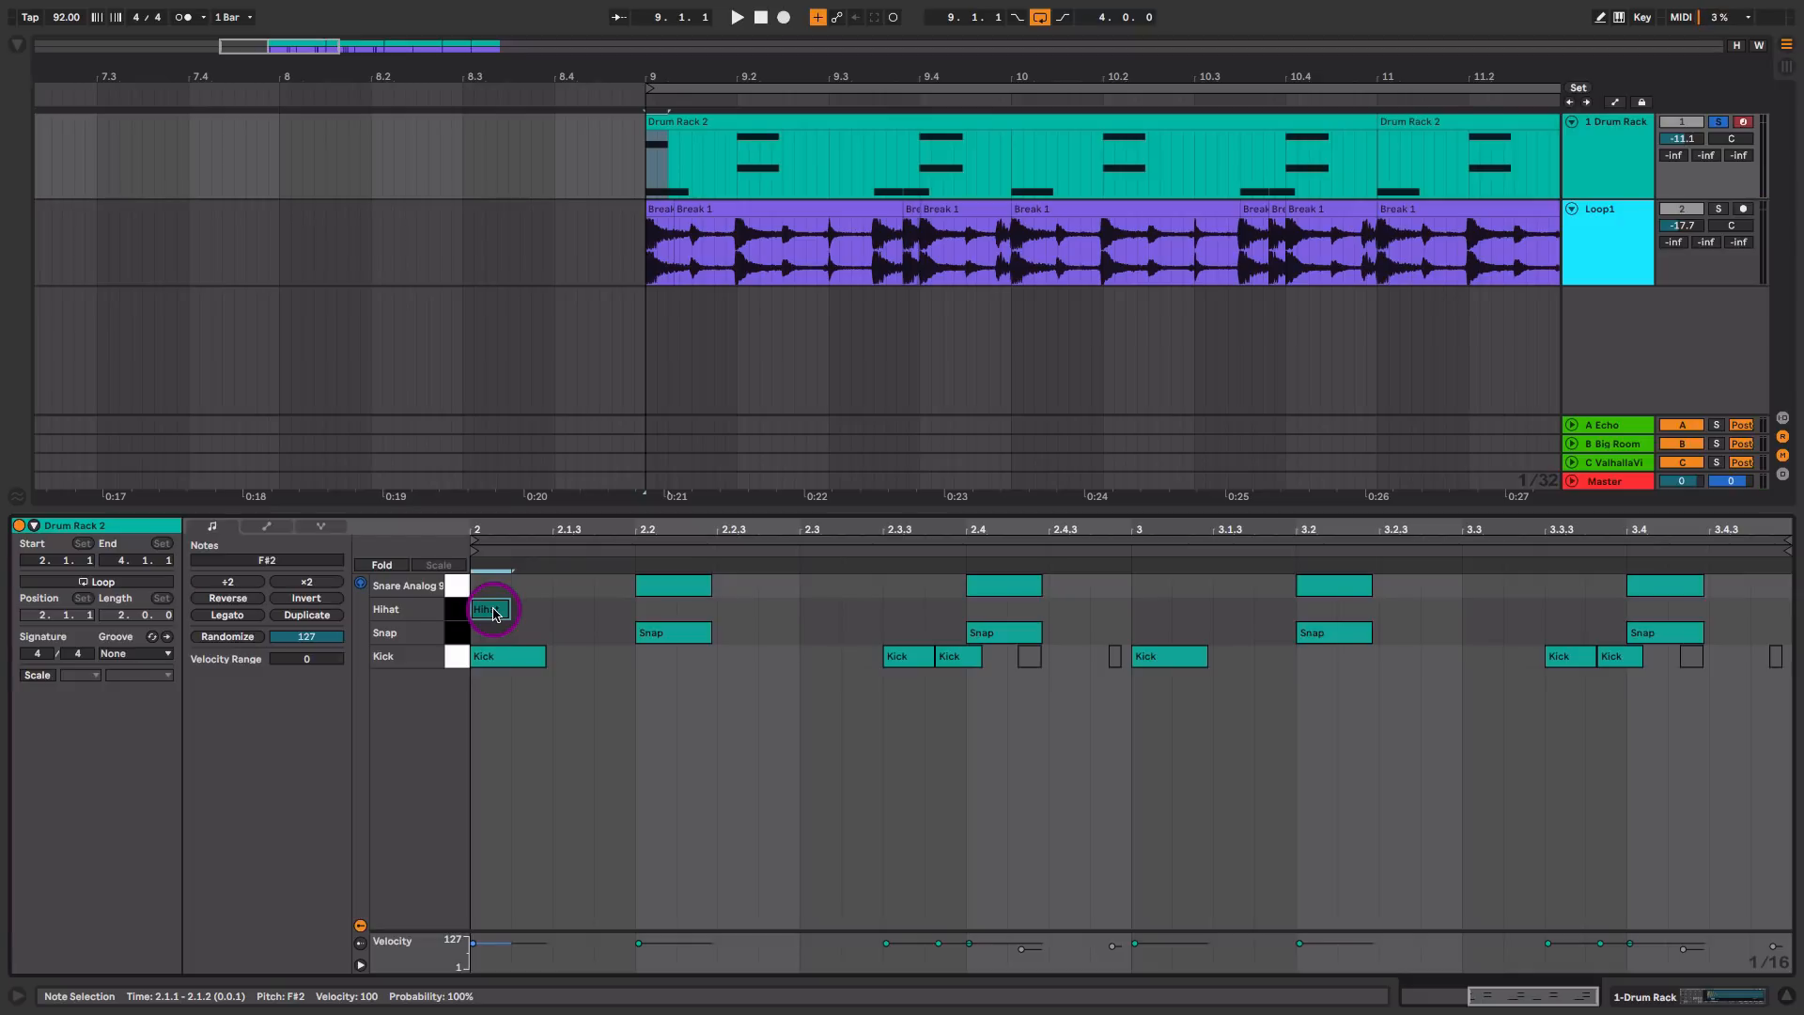
{"action": "key", "text": "b"}
{"action": "left_click_drag", "start_coordinate": [526, 609], "coordinate": [602, 609]}
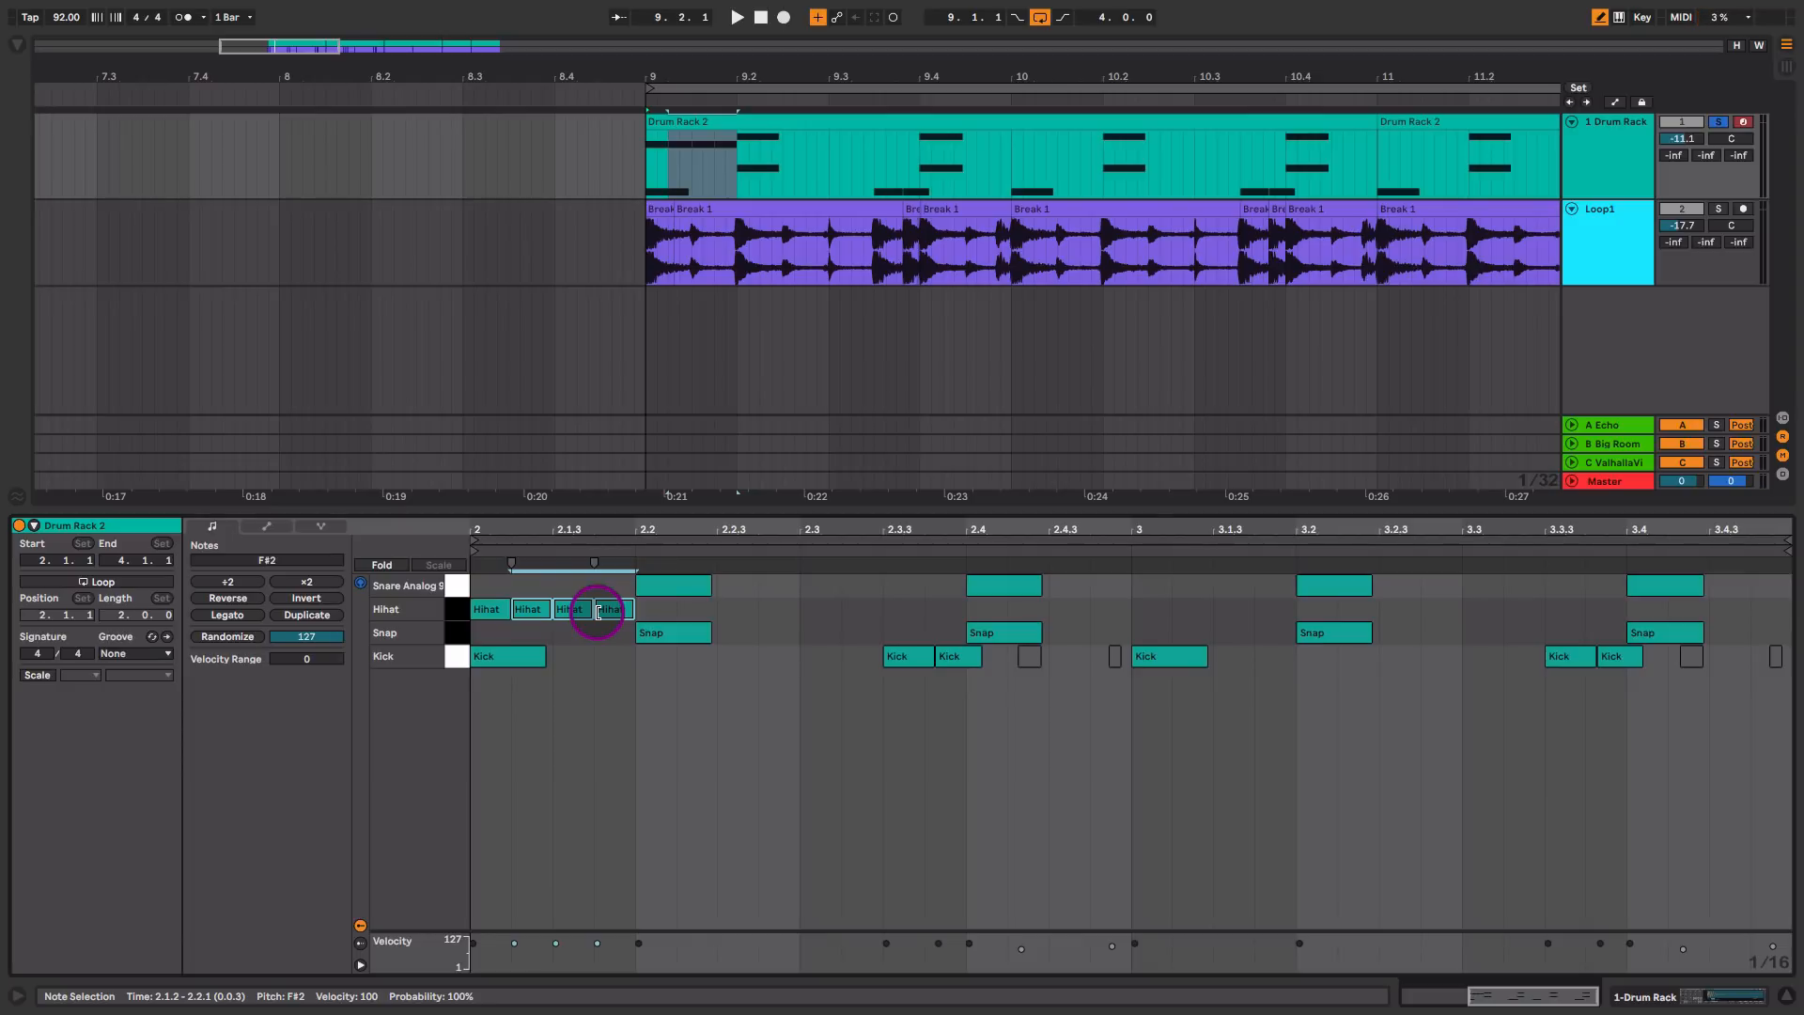
Step: Turn off Draw Mode with Pitch Lock, try a freehand run of notes from 2.2.3, and erase it
{"action": "key", "text": "super+comma"}
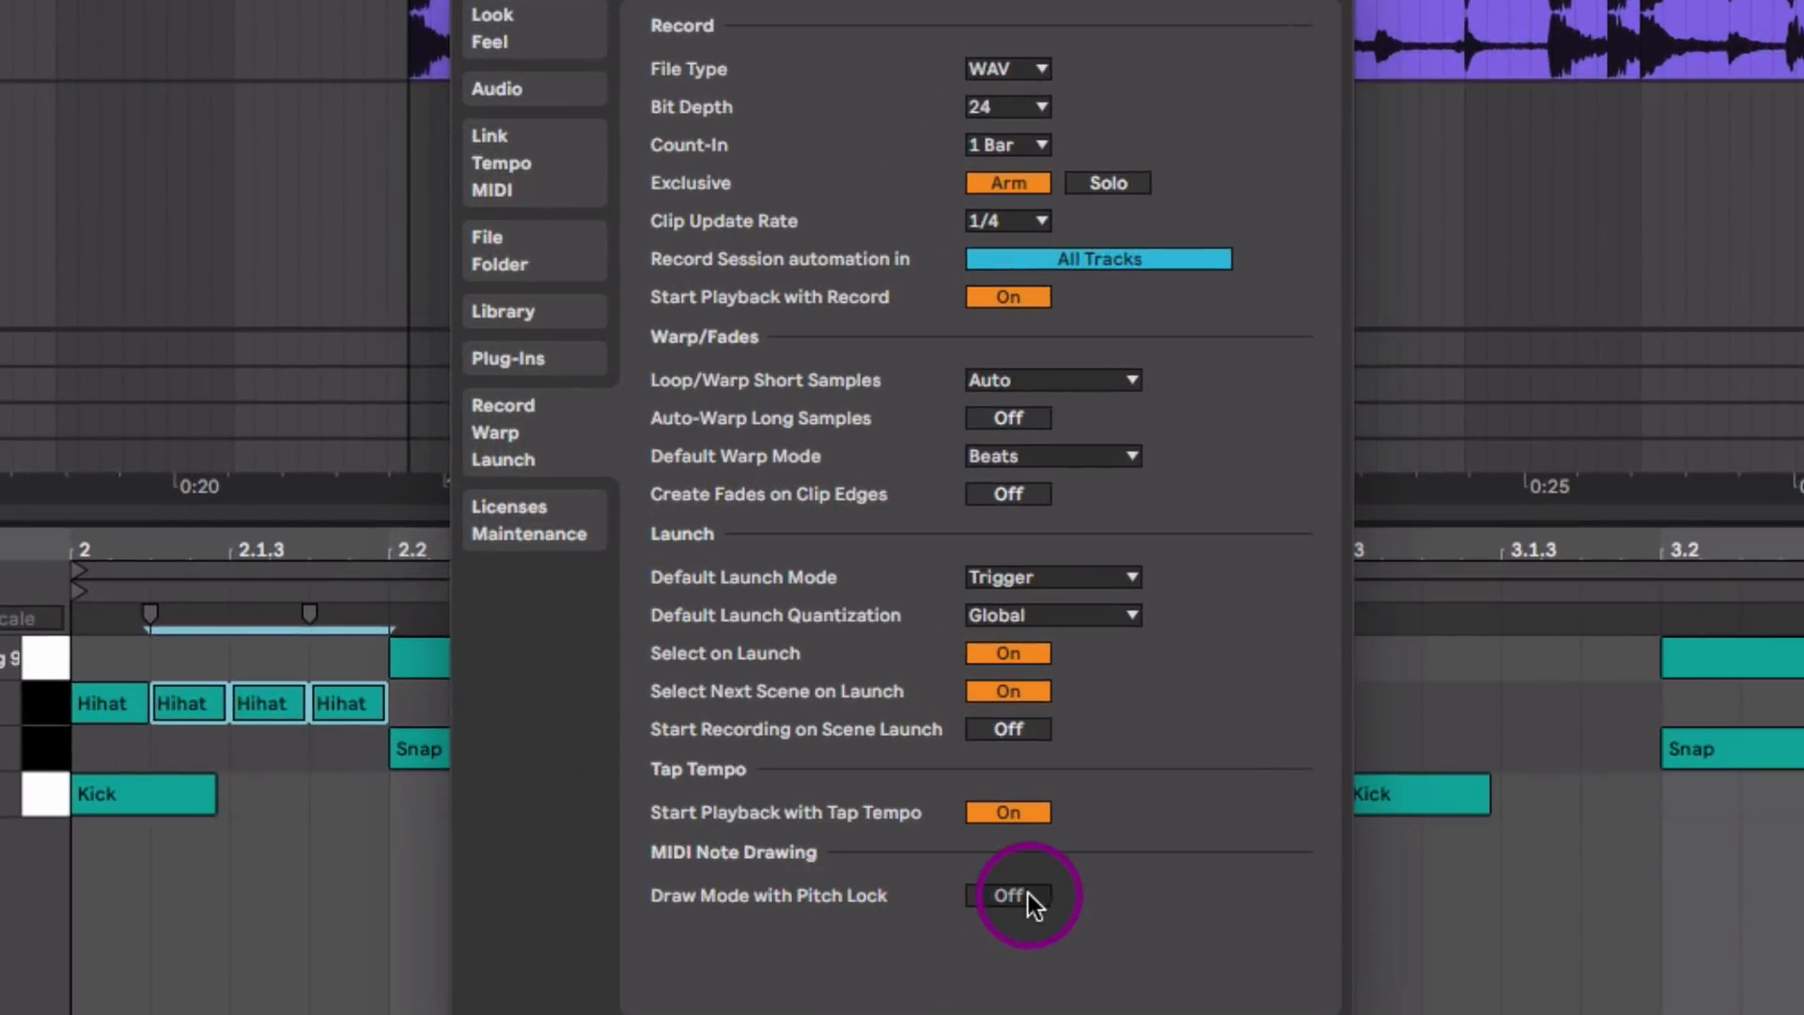
{"action": "left_click", "coordinate": [480, 0]}
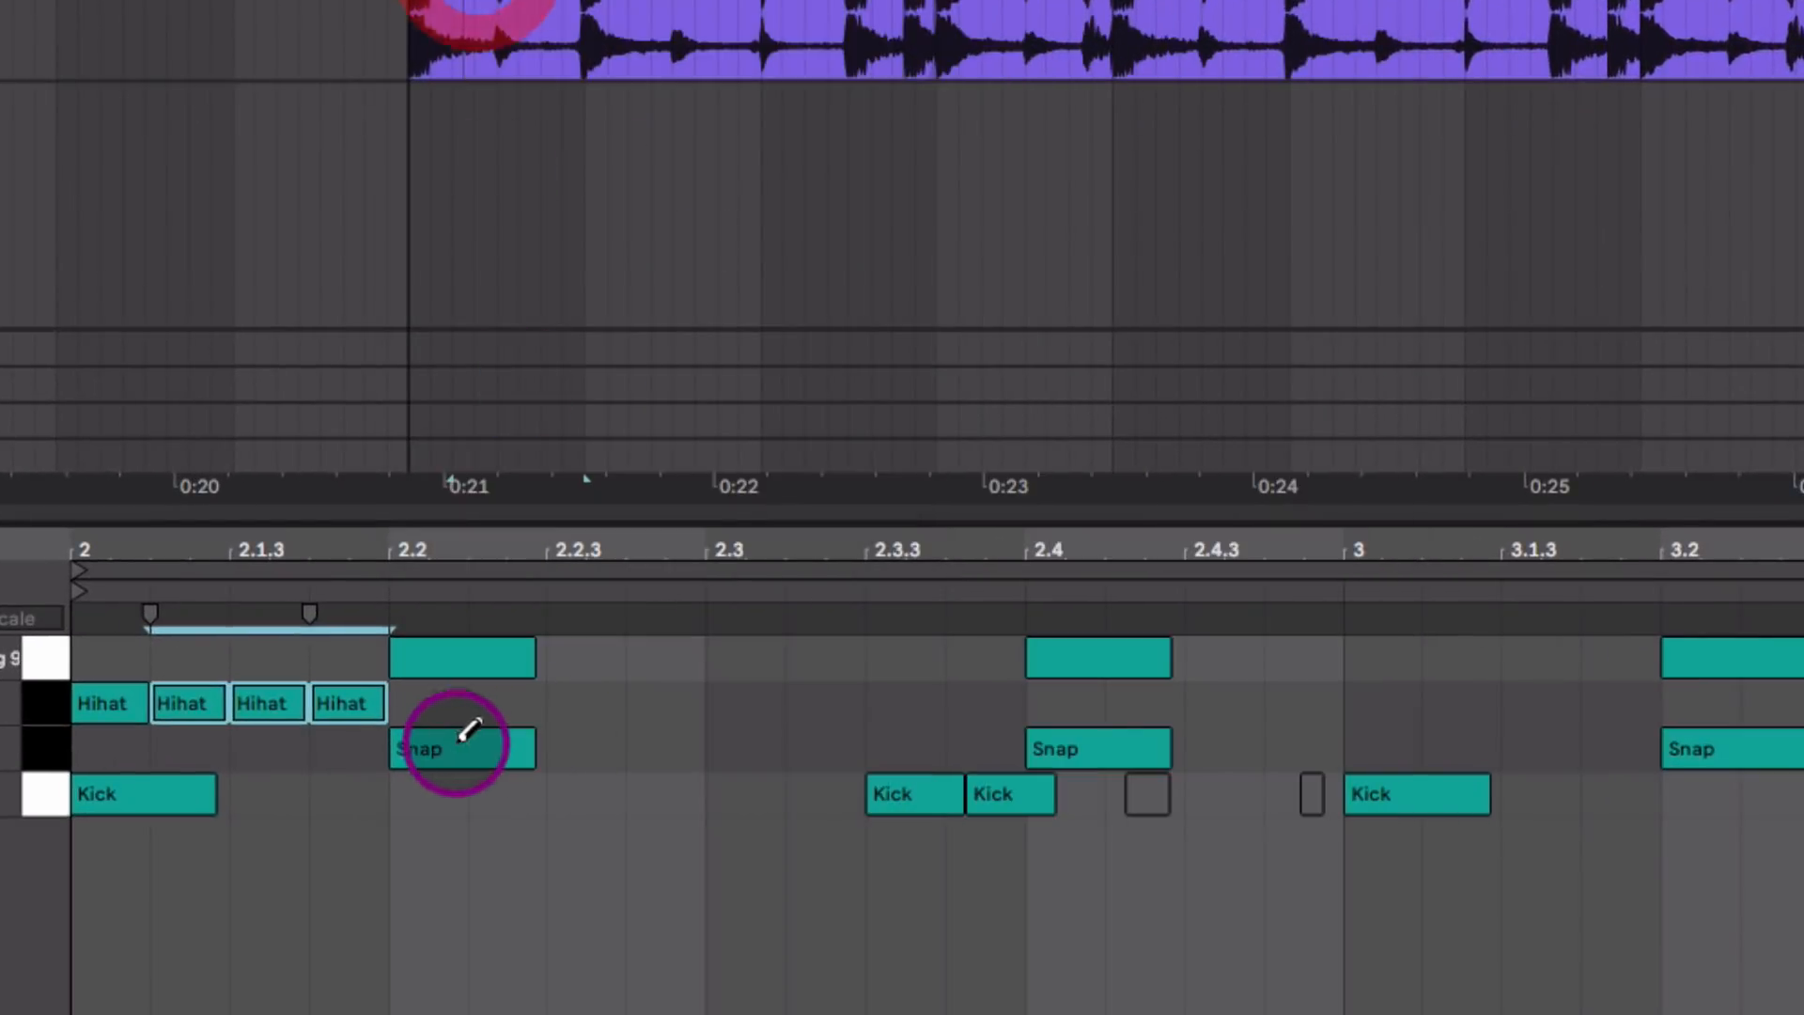
{"action": "mouse_move", "coordinate": [569, 712]}
{"action": "left_mouse_down"}
{"action": "mouse_move", "coordinate": [716, 660]}
{"action": "mouse_move", "coordinate": [741, 780]}
{"action": "mouse_move", "coordinate": [785, 705]}
{"action": "mouse_move", "coordinate": [836, 733]}
{"action": "left_mouse_up"}
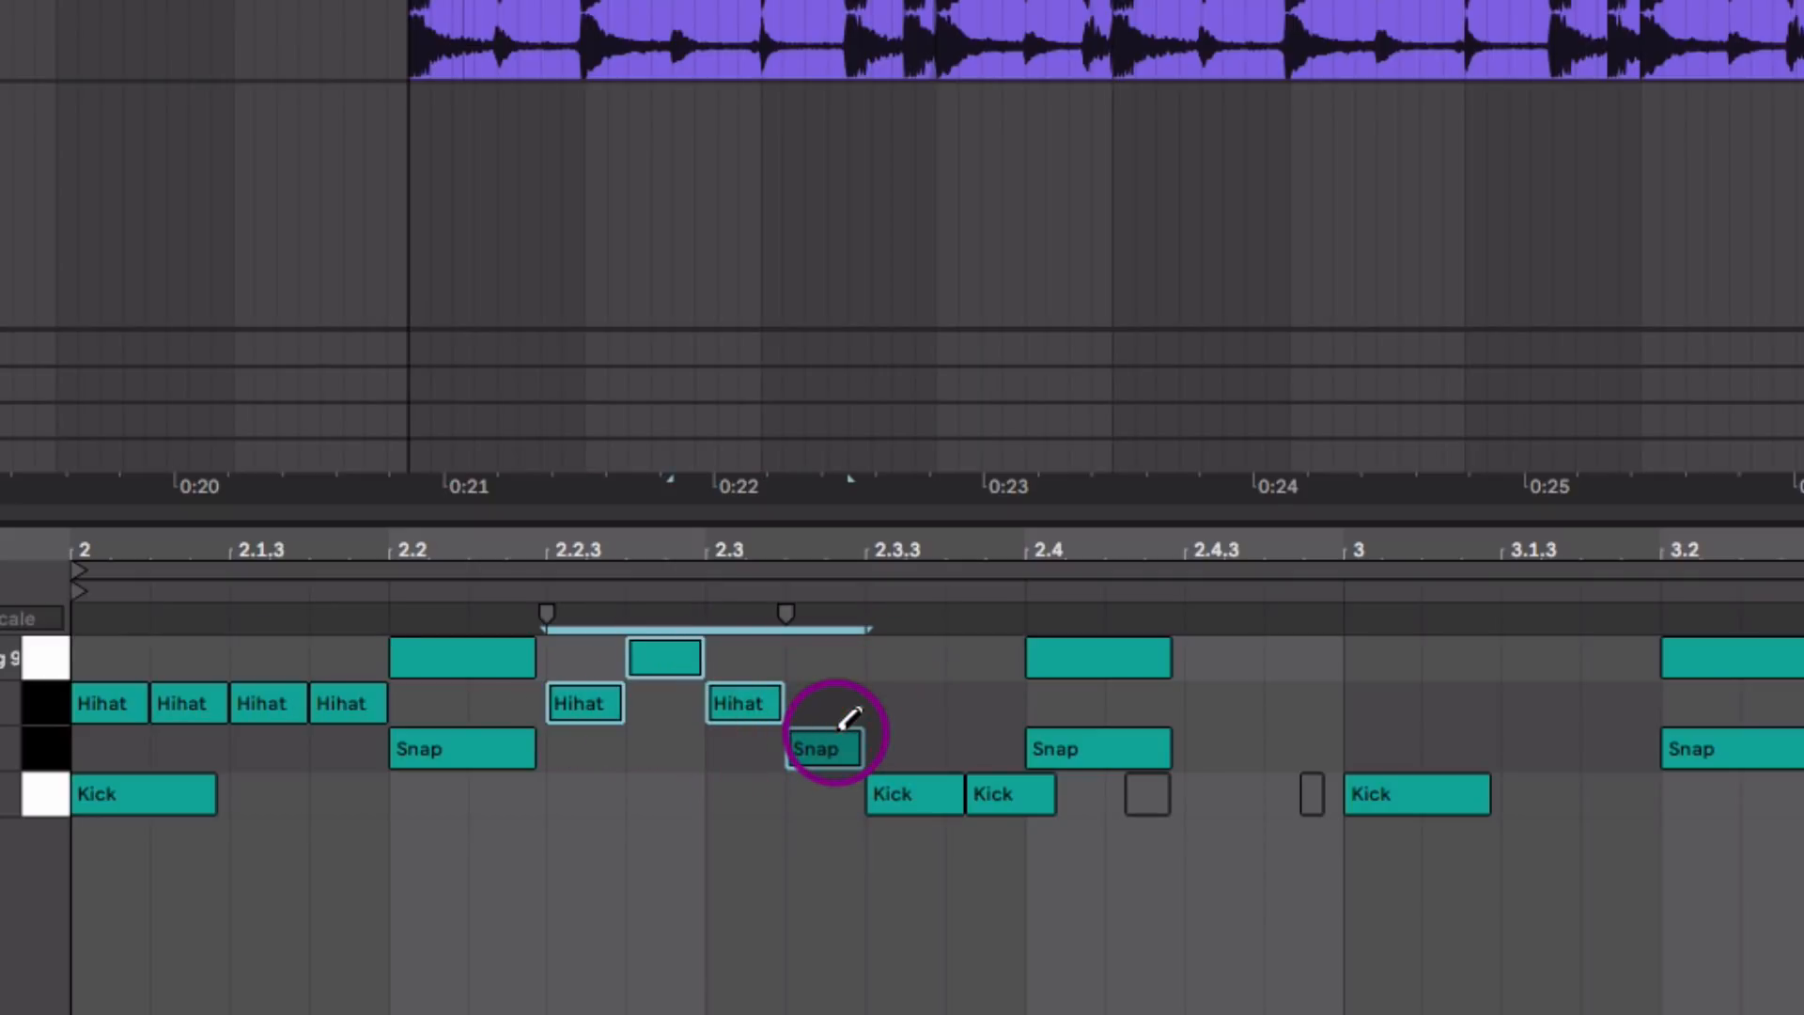
{"action": "left_click_drag", "start_coordinate": [839, 733], "coordinate": [624, 695]}
Step: Turn on Draw Mode with Pitch Lock in the preferences and return to the clip's notes
{"action": "key", "text": "super+comma"}
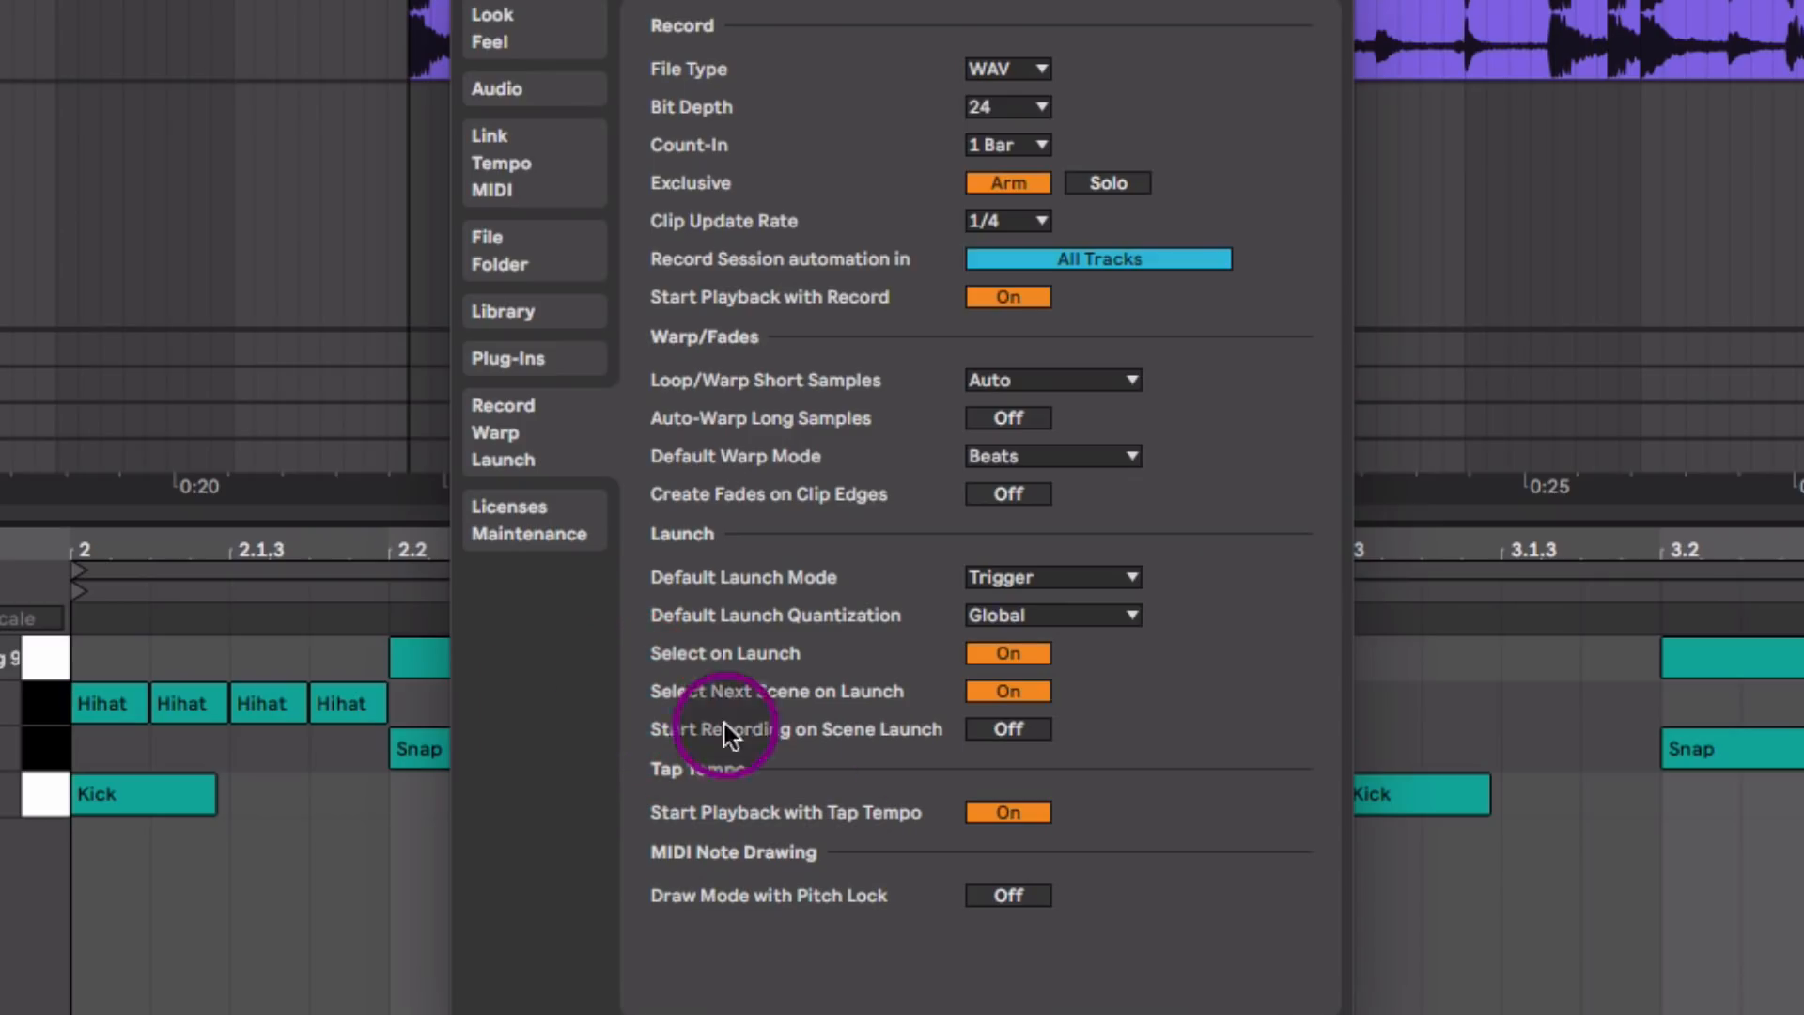
{"action": "left_click", "coordinate": [1023, 897]}
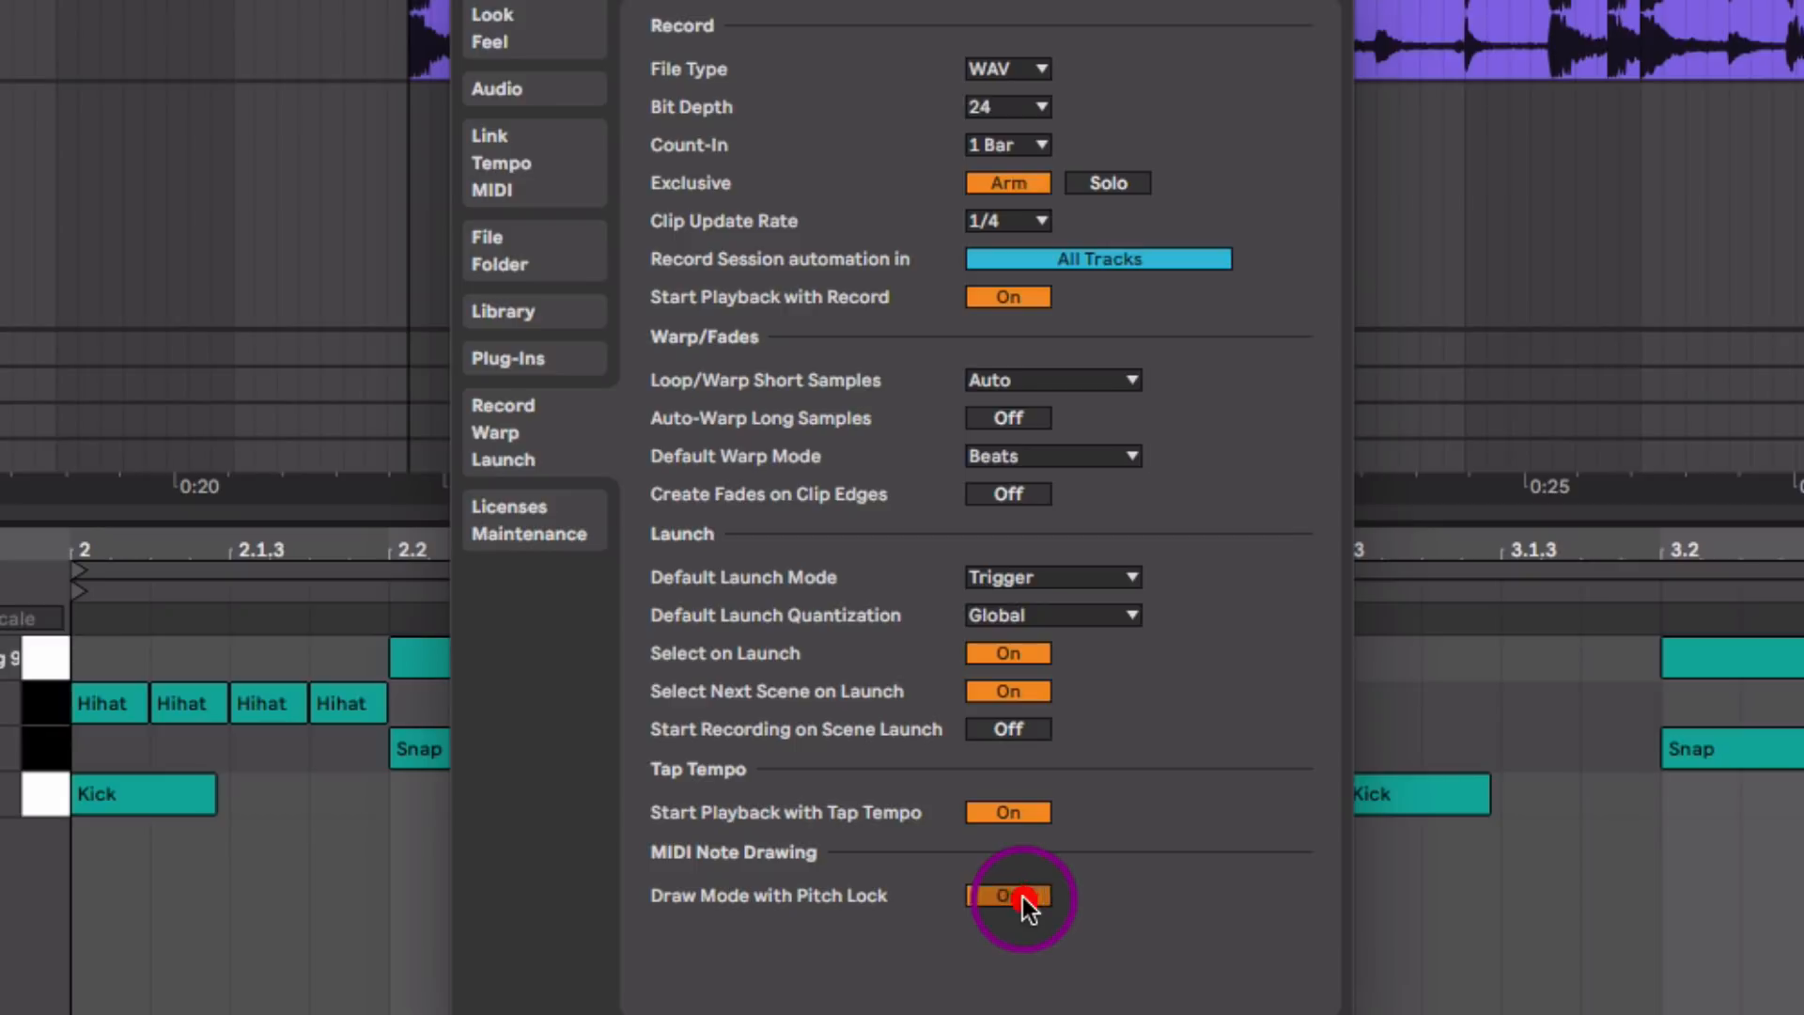
{"action": "left_click", "coordinate": [479, 3]}
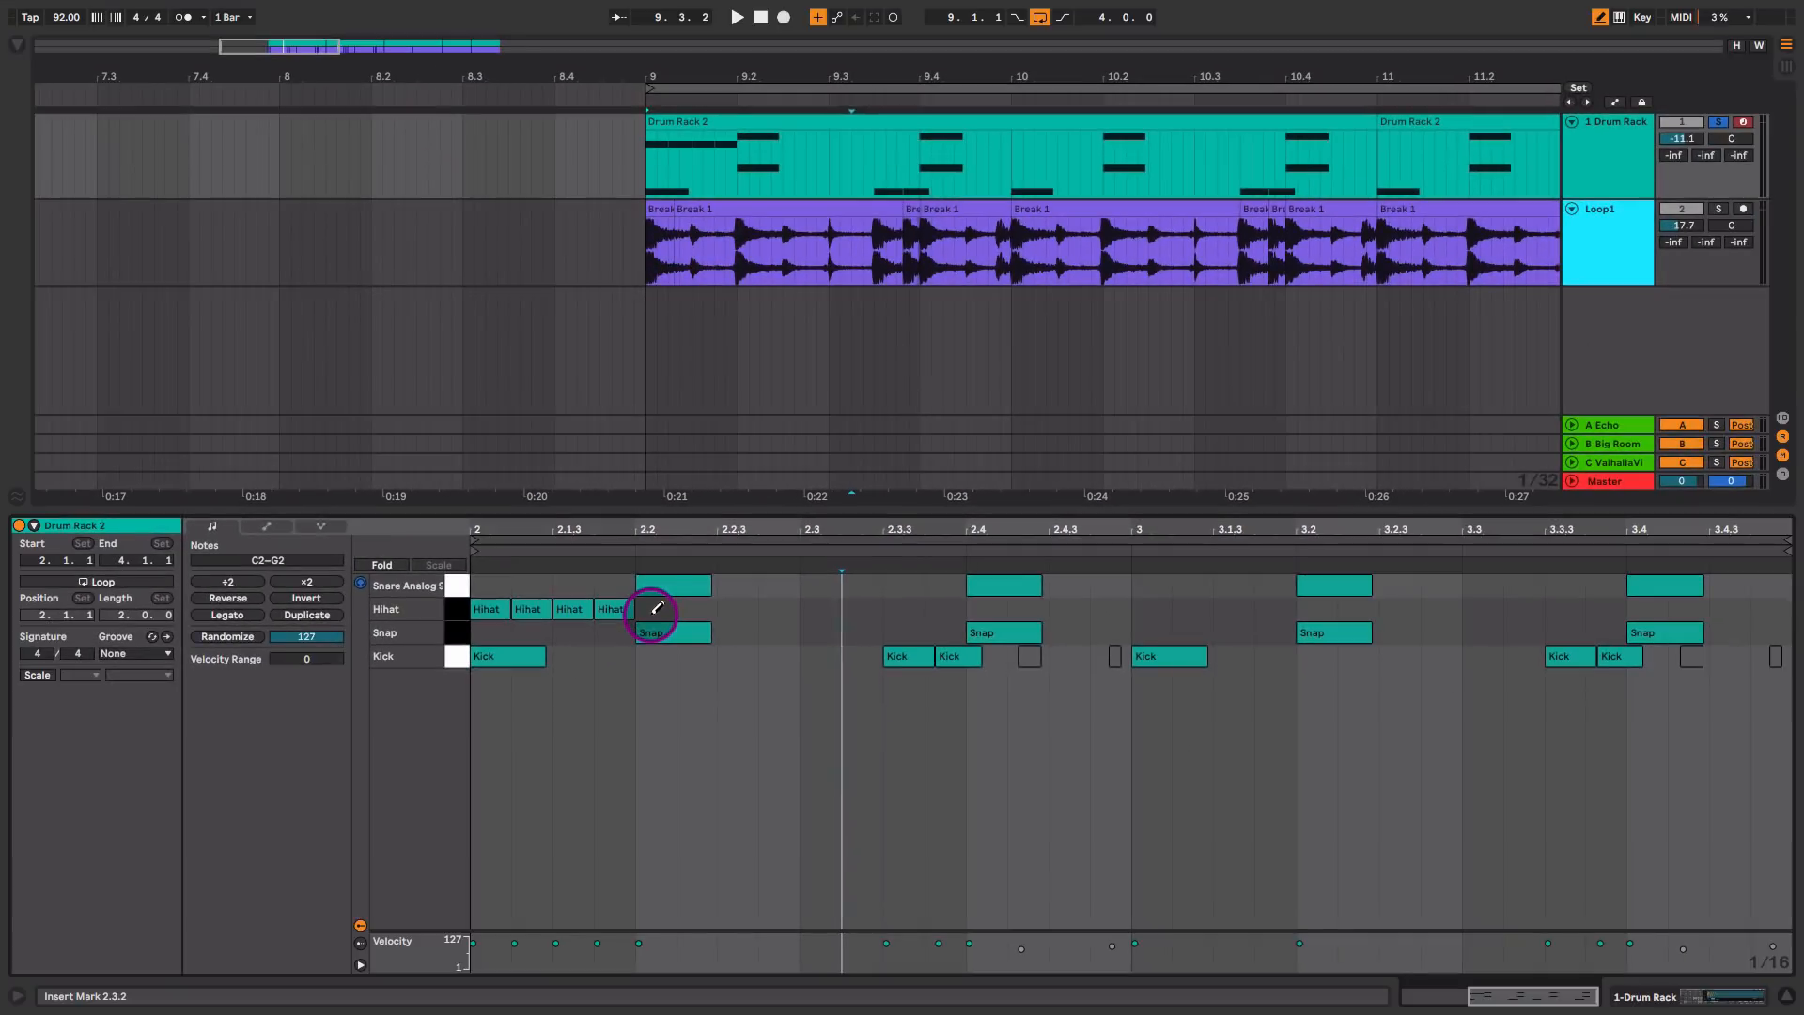
Step: Fill the Drum Rack clip with sixteenth Hihat notes from 2.2 to its end and play the pattern
{"action": "mouse_move", "coordinate": [421, 709]}
{"action": "left_mouse_down"}
{"action": "mouse_move", "coordinate": [406, 709]}
{"action": "mouse_move", "coordinate": [1345, 740]}
{"action": "left_mouse_up"}
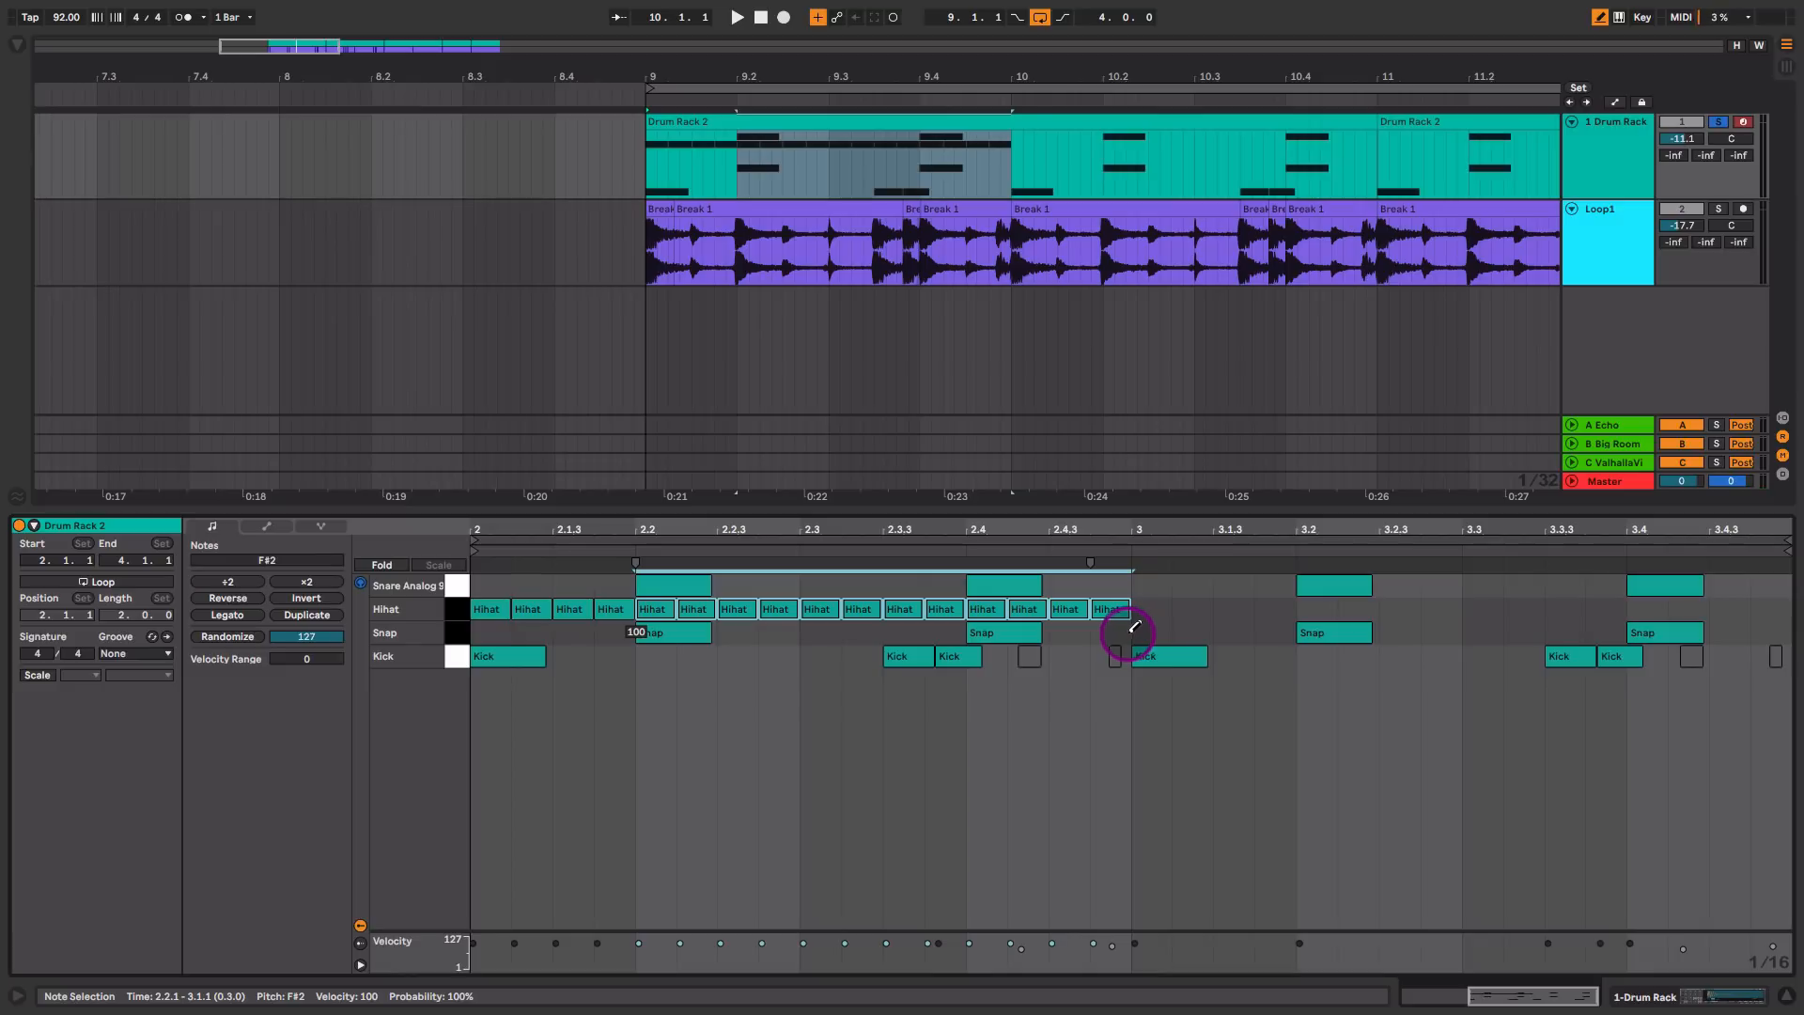
{"action": "mouse_move", "coordinate": [1133, 628]}
{"action": "left_mouse_down"}
{"action": "mouse_move", "coordinate": [1570, 592]}
{"action": "mouse_move", "coordinate": [1796, 606]}
{"action": "left_mouse_up"}
{"action": "key", "text": "space"}
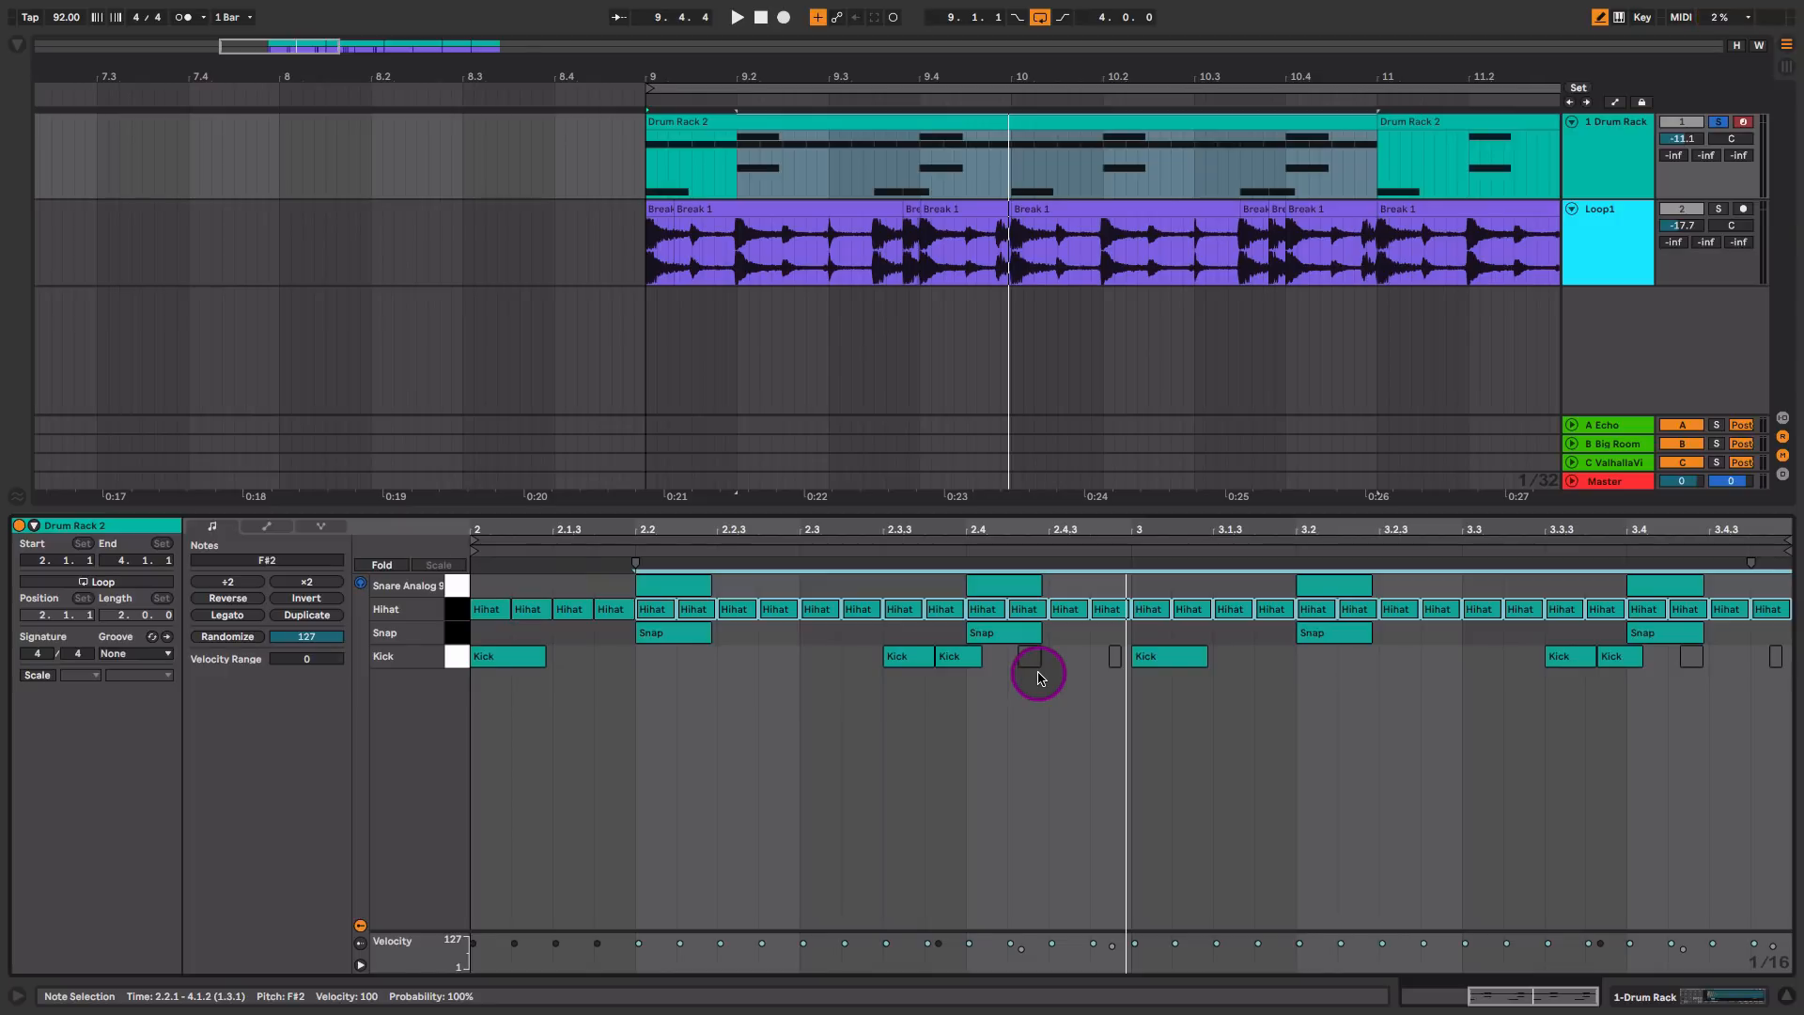
Step: Browse grooves for the Drum Rack clip in hot-swap mode and preview Swing 16ths 66
{"action": "left_click", "coordinate": [152, 637]}
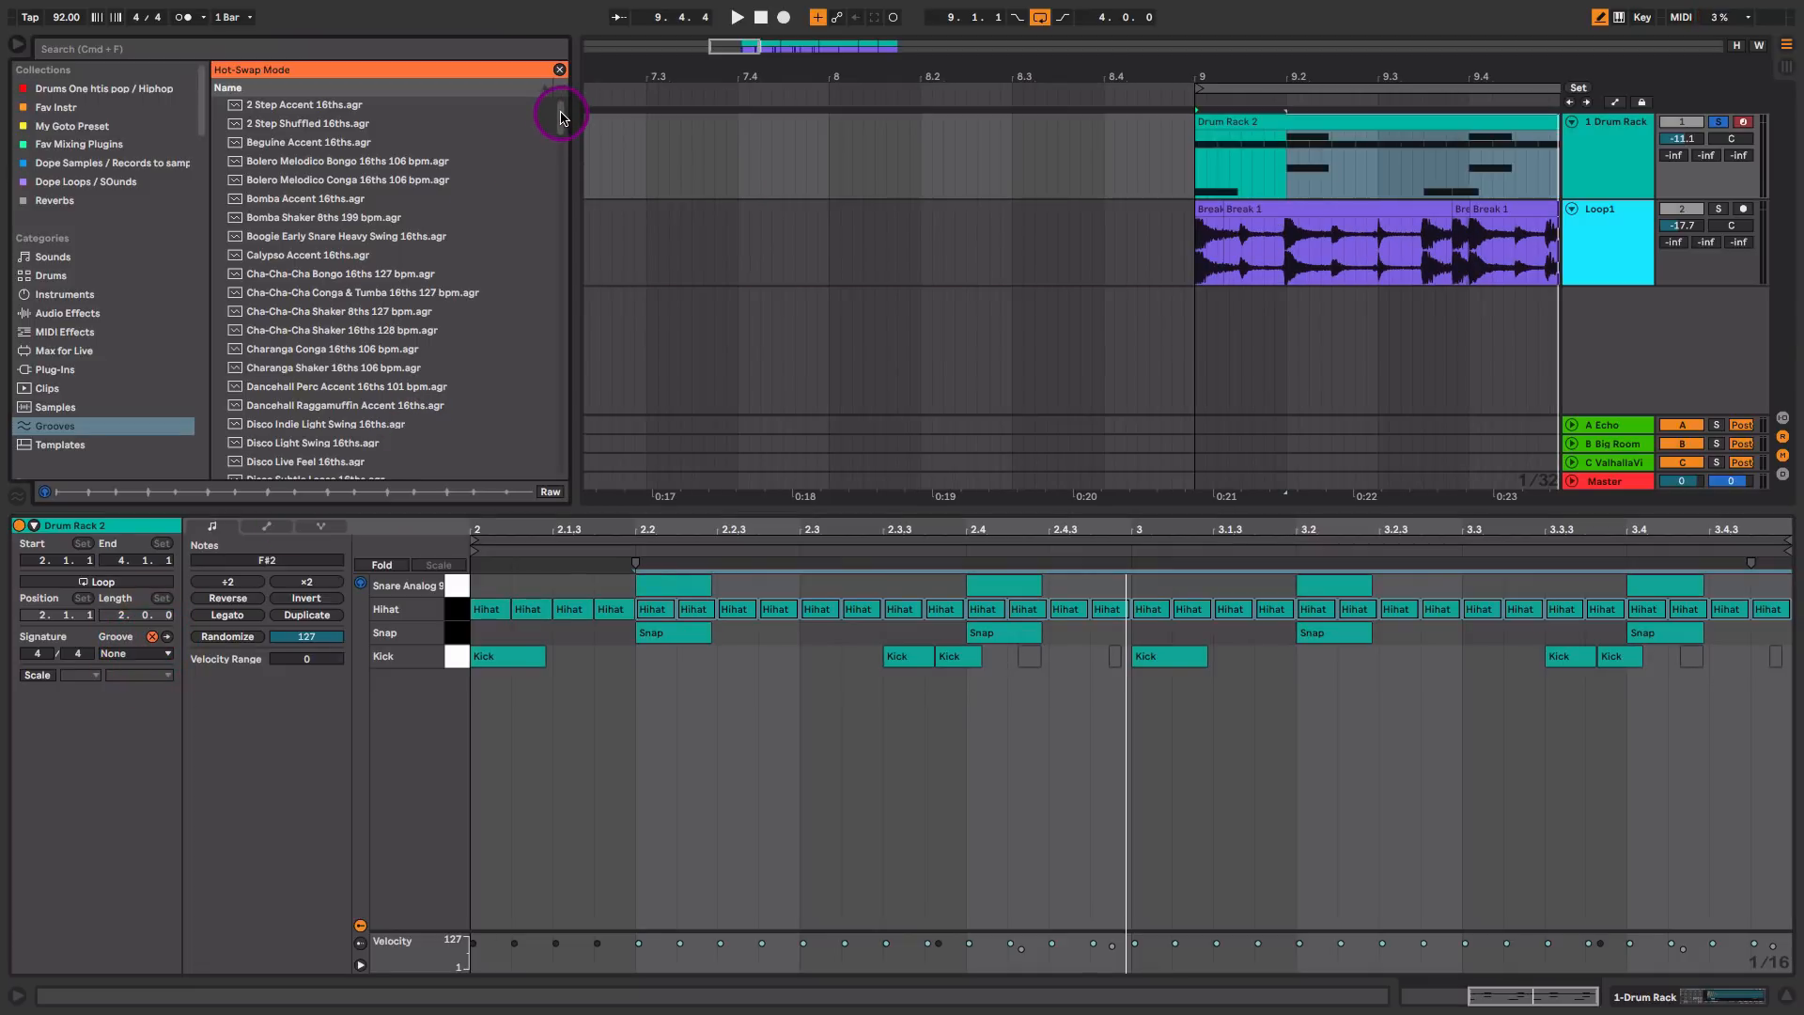
{"action": "left_click_drag", "start_coordinate": [560, 118], "coordinate": [549, 254]}
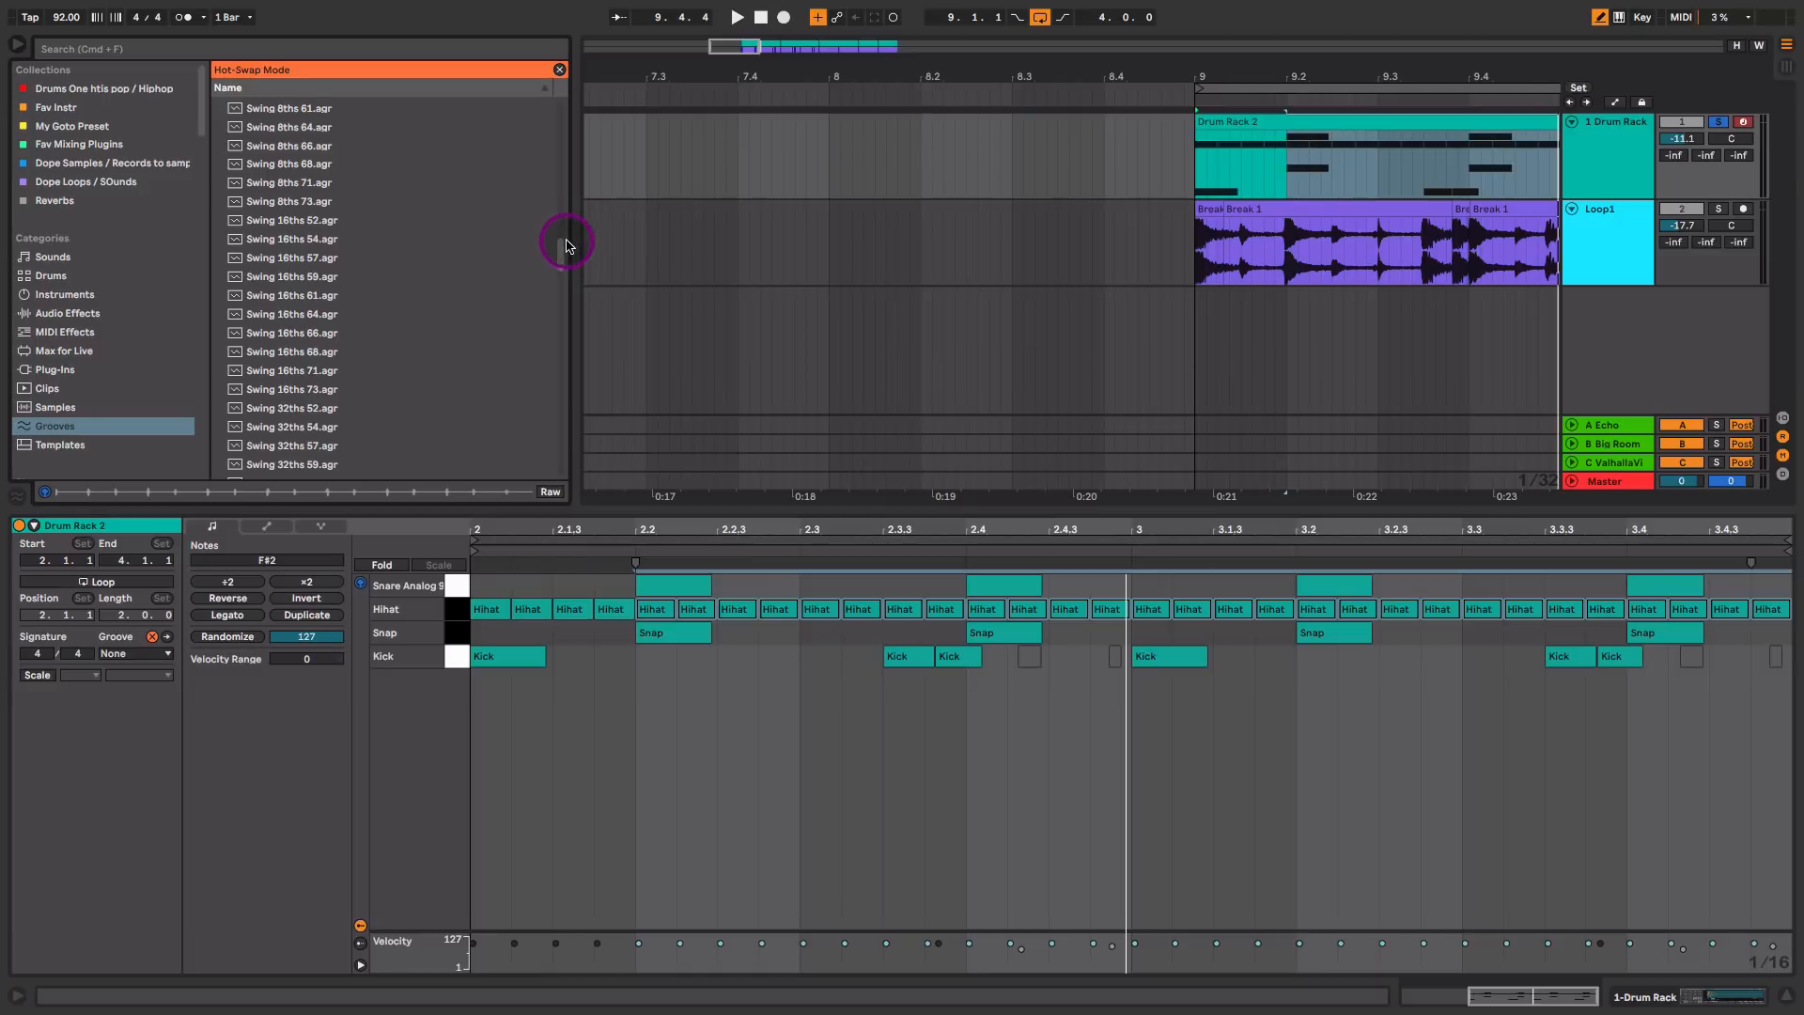
{"action": "left_click_drag", "start_coordinate": [566, 246], "coordinate": [560, 259]}
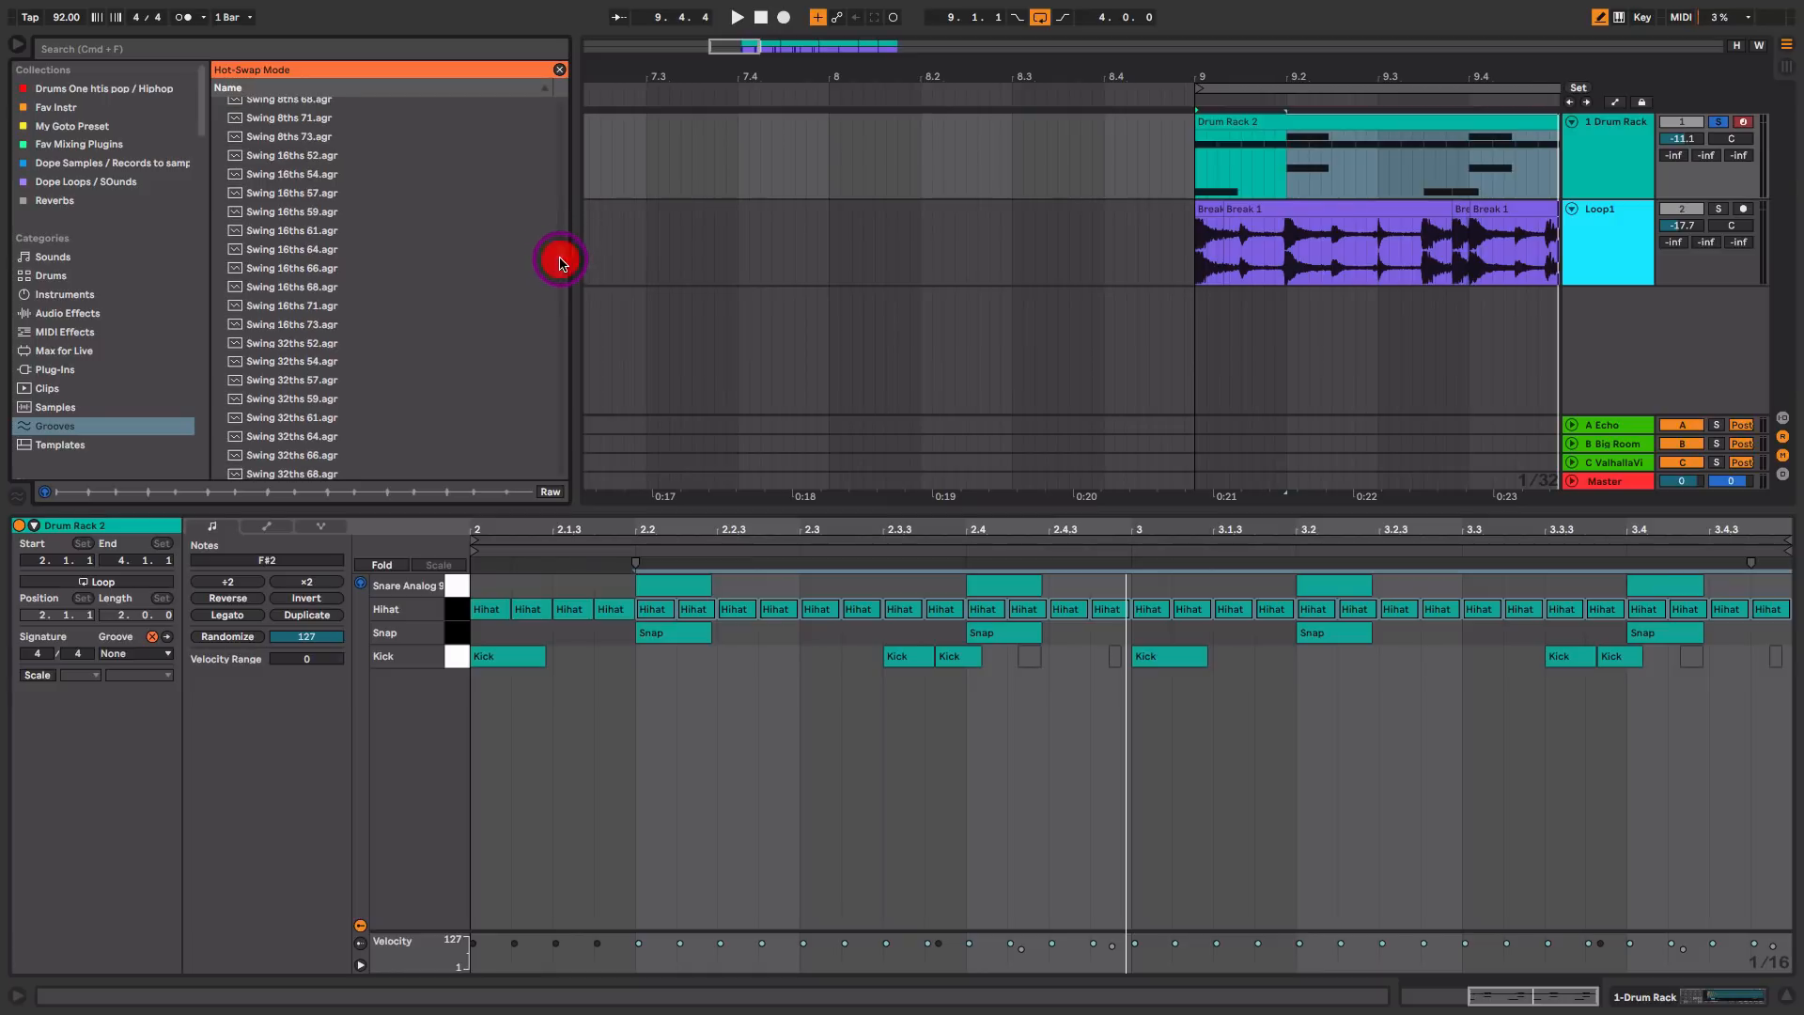
{"action": "left_click", "coordinate": [317, 273]}
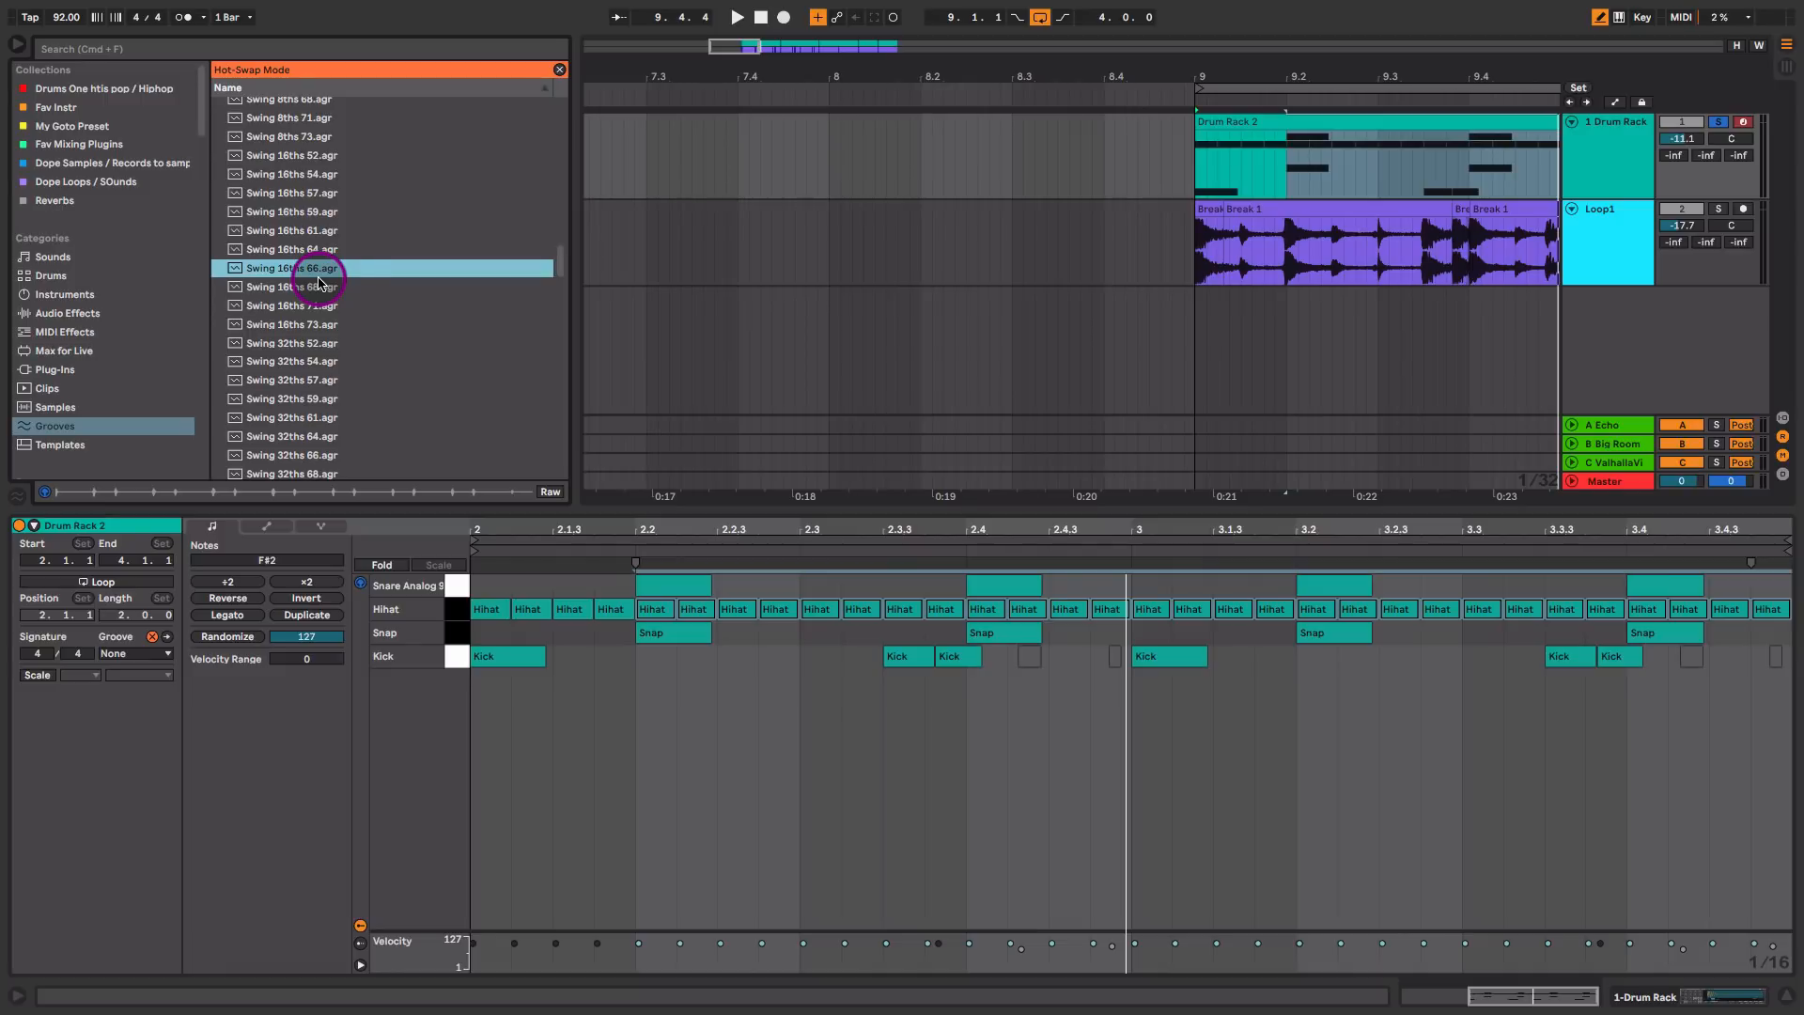
Step: Compare the Swing 16ths 73 and Swing 16ths 52 grooves and browse to the Swing Logic 16ths grooves
{"action": "left_click", "coordinate": [317, 324]}
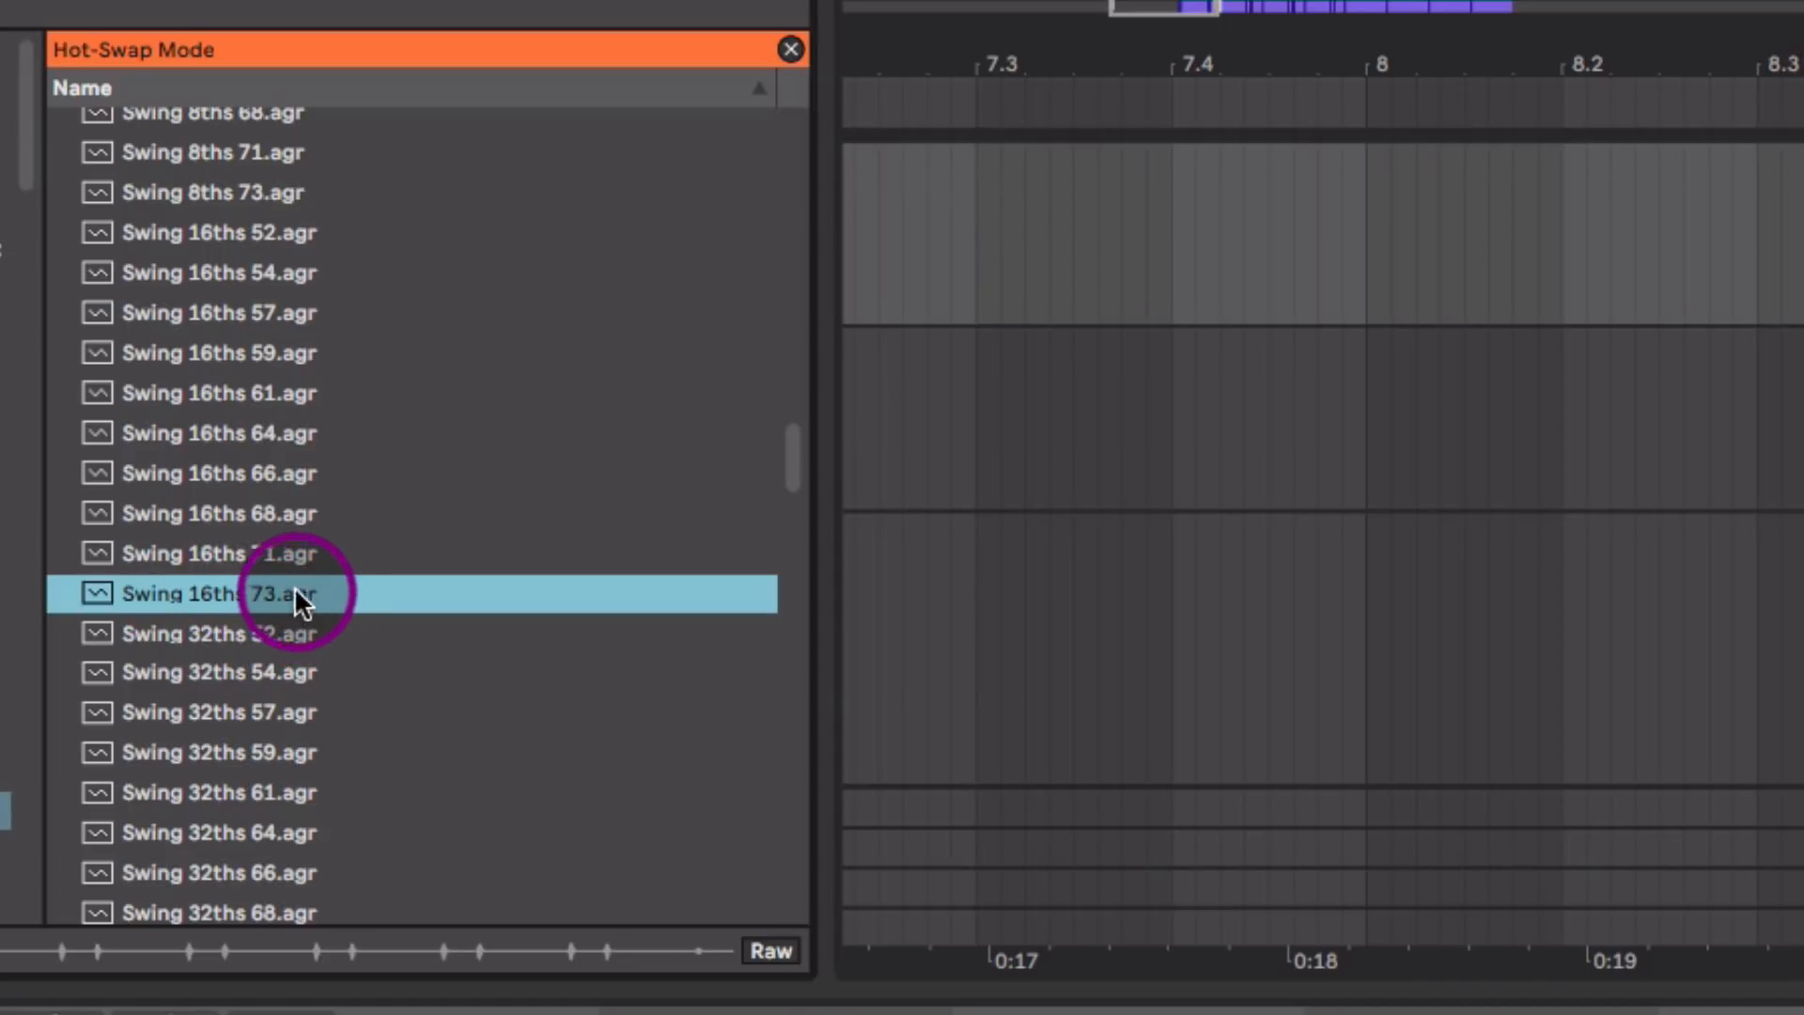
{"action": "left_click", "coordinate": [285, 234]}
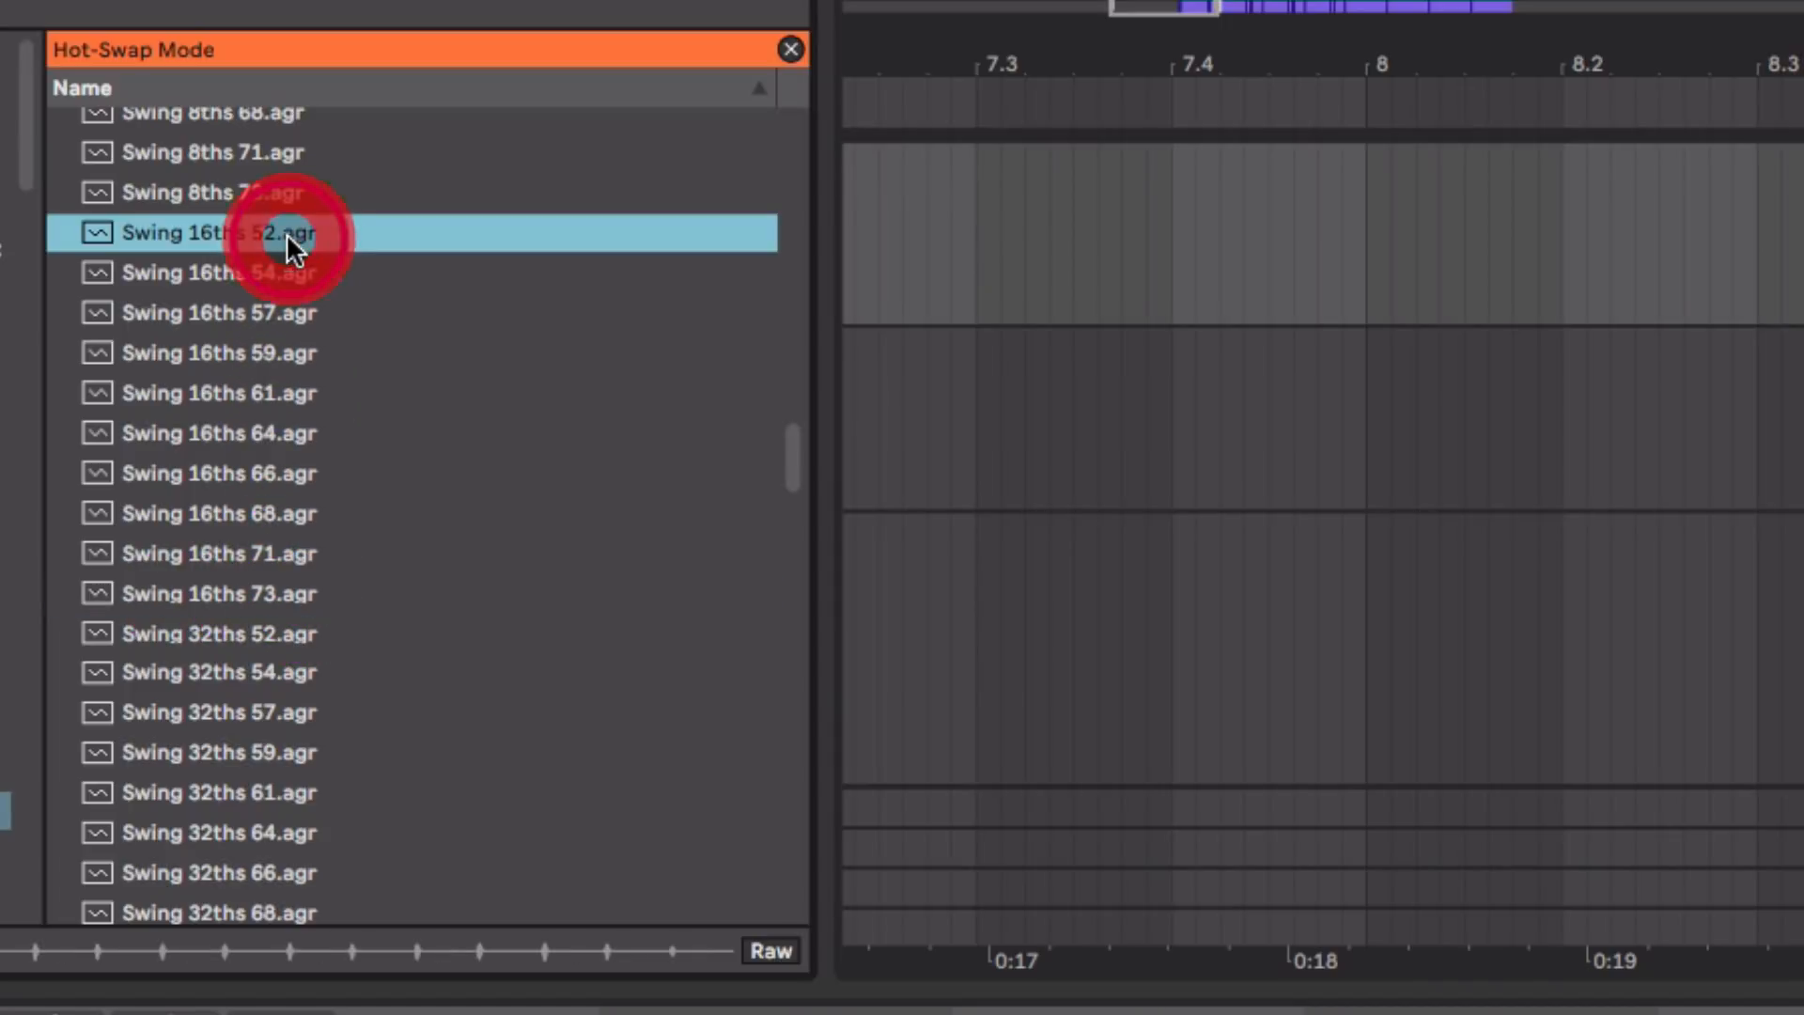
{"action": "left_click", "coordinate": [263, 593]}
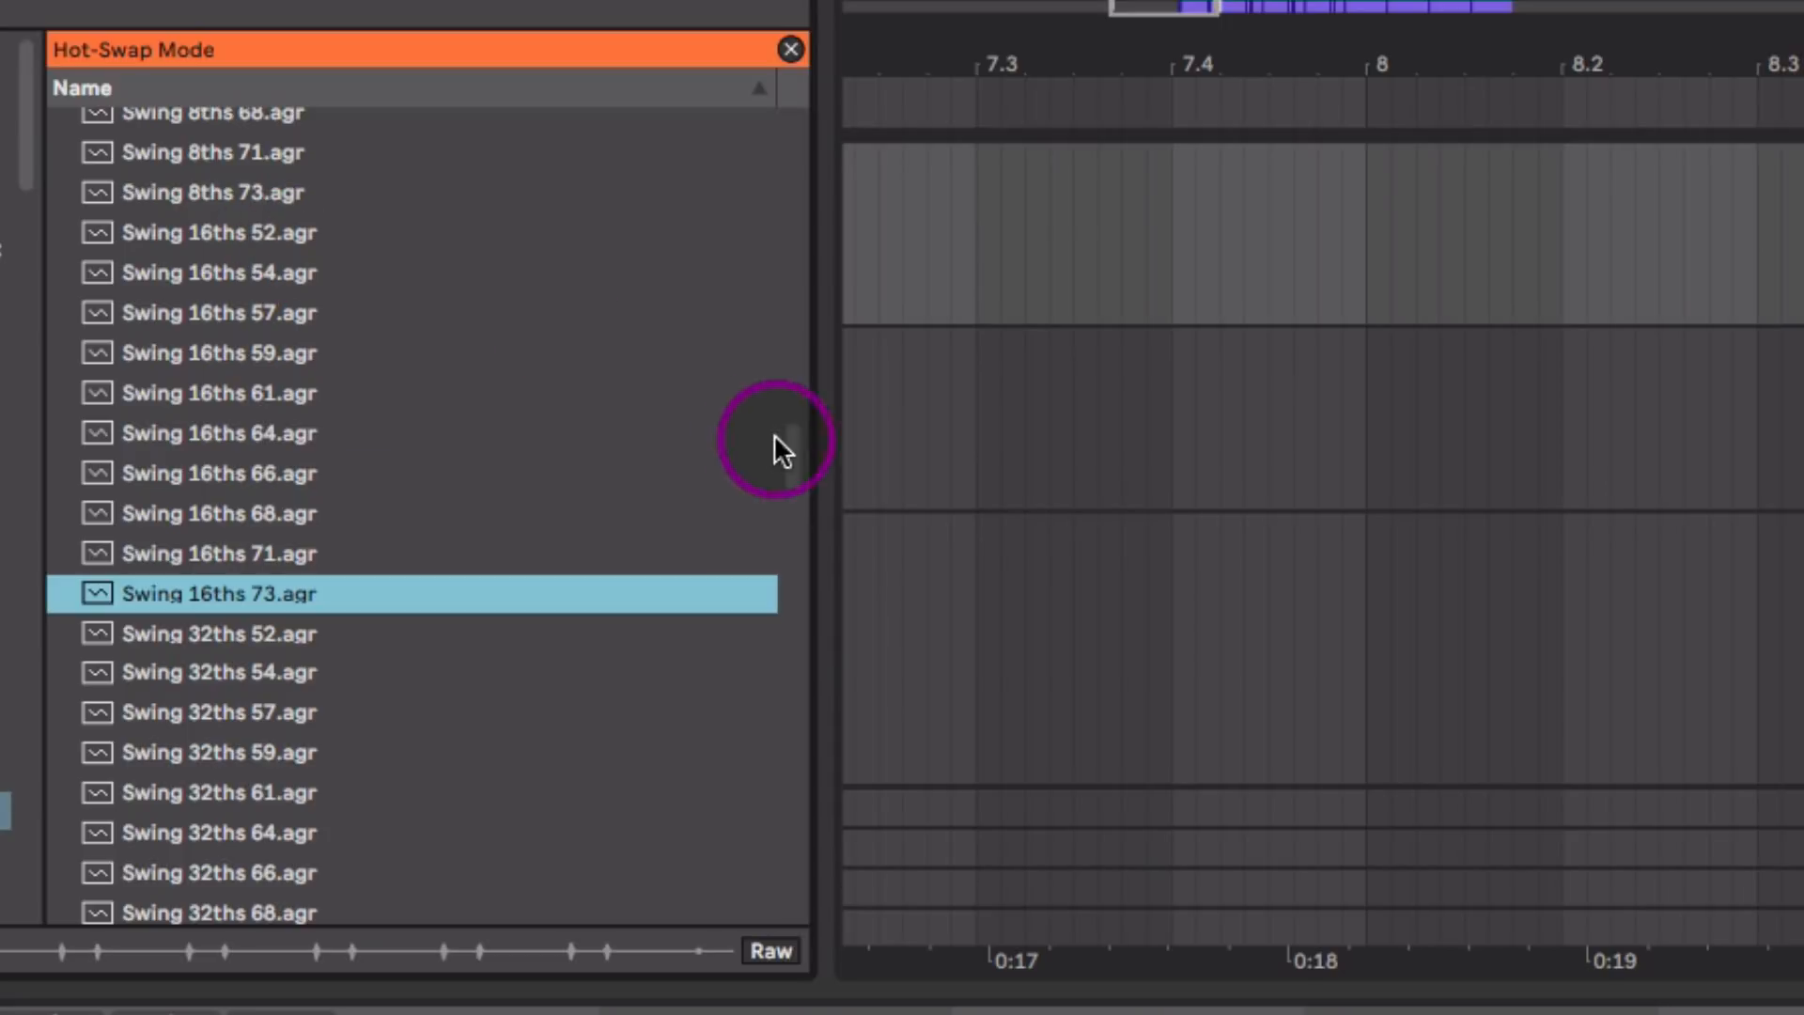
{"action": "left_click_drag", "start_coordinate": [787, 455], "coordinate": [782, 590]}
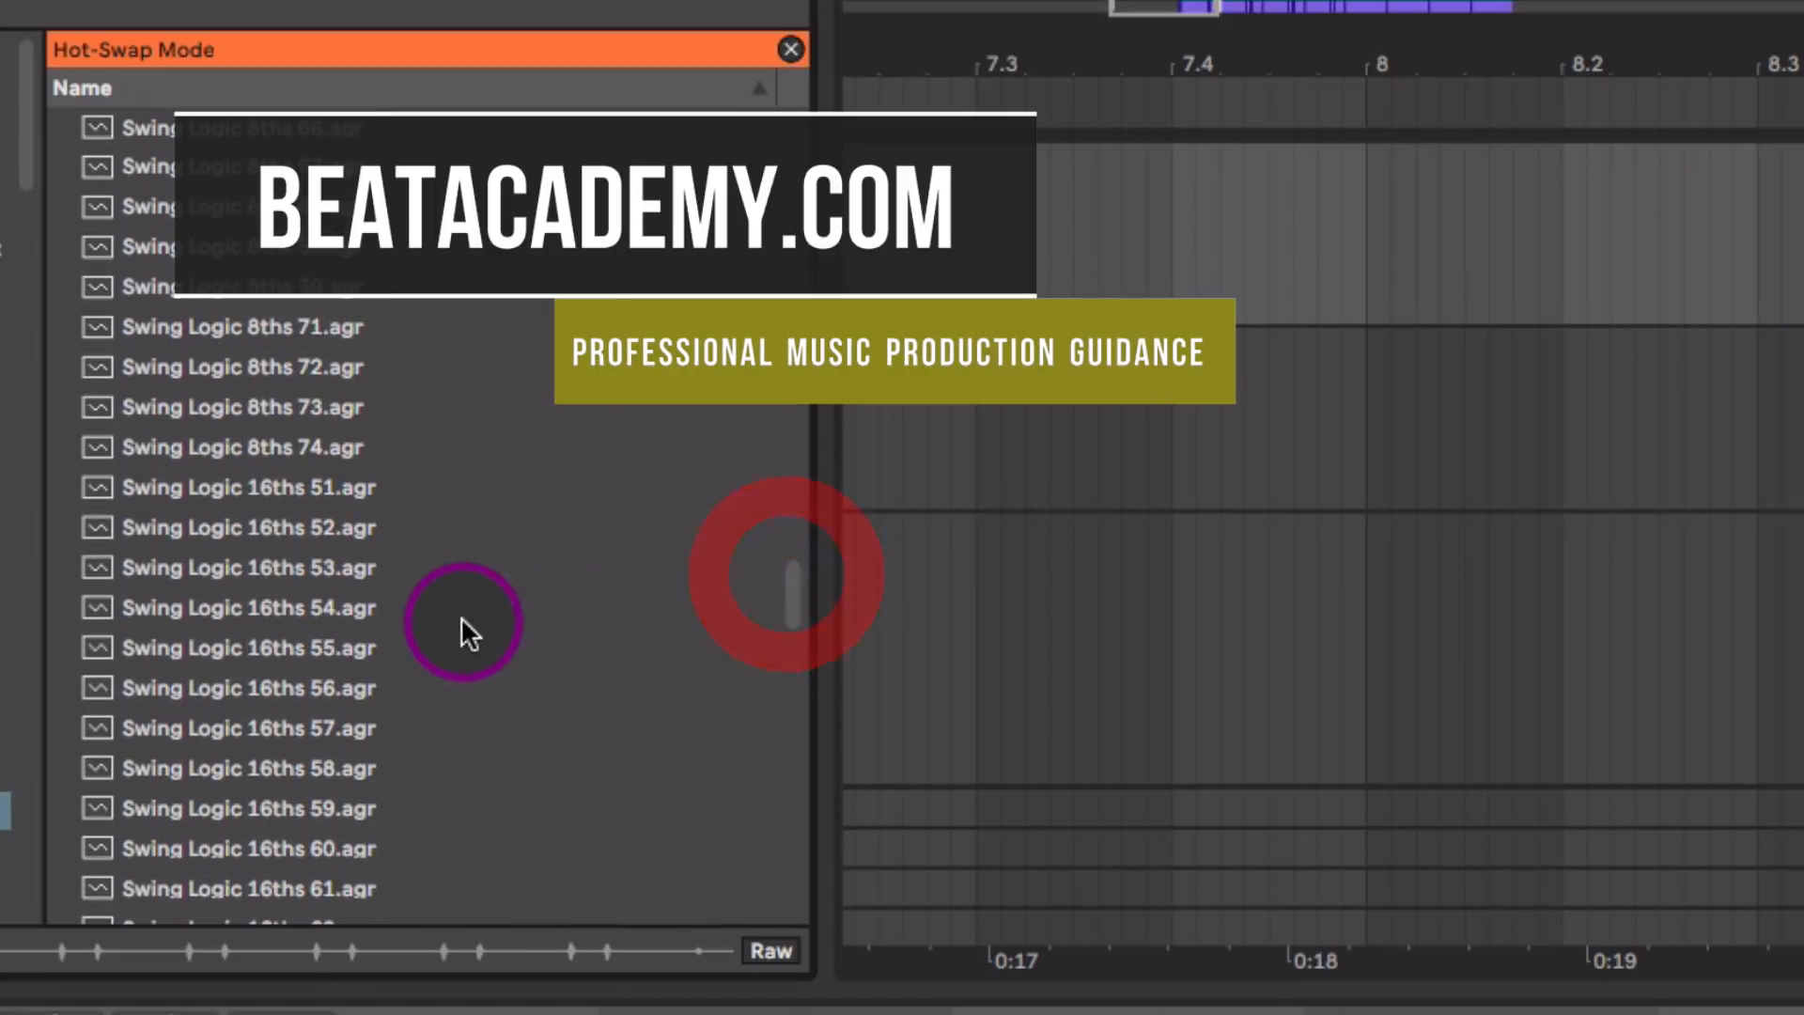
Step: Audition the Swing Logic 16ths 58 groove and load Swing Logic 16ths 59 onto the Drum Rack clip
{"action": "left_click", "coordinate": [463, 620]}
{"action": "left_click", "coordinate": [398, 766]}
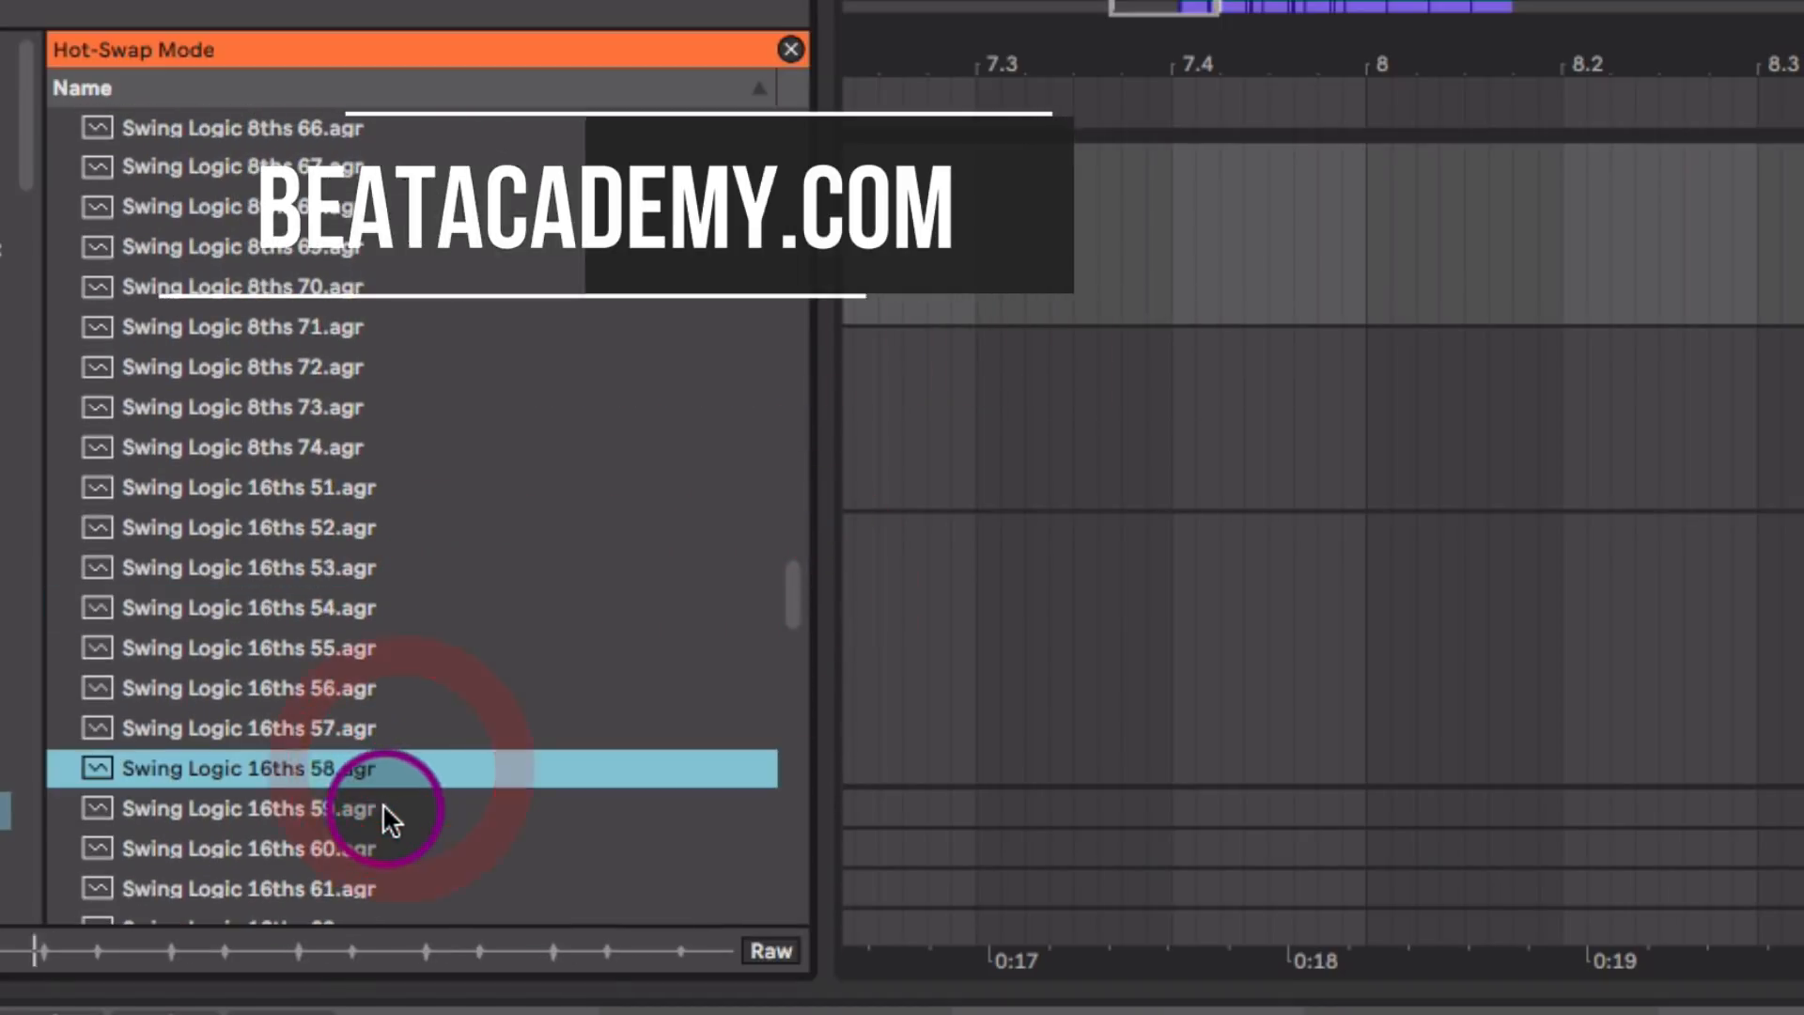
{"action": "left_click", "coordinate": [382, 808]}
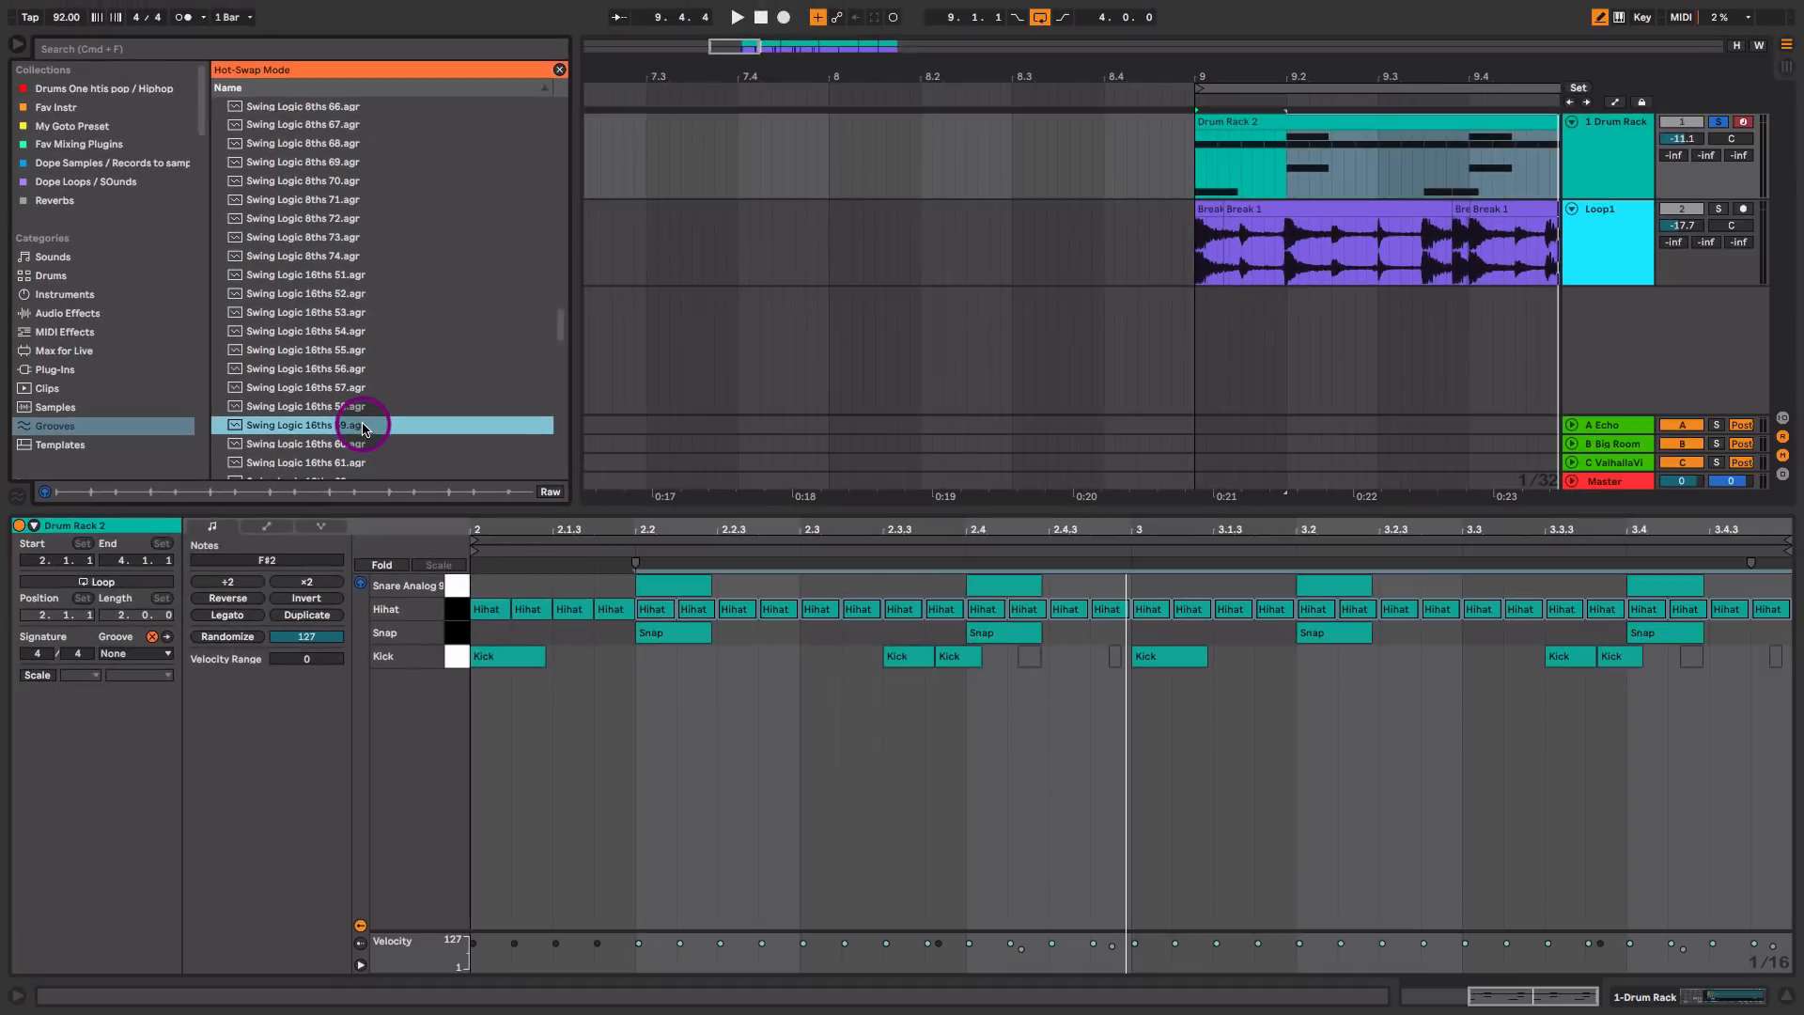
{"action": "double_click", "coordinate": [372, 808]}
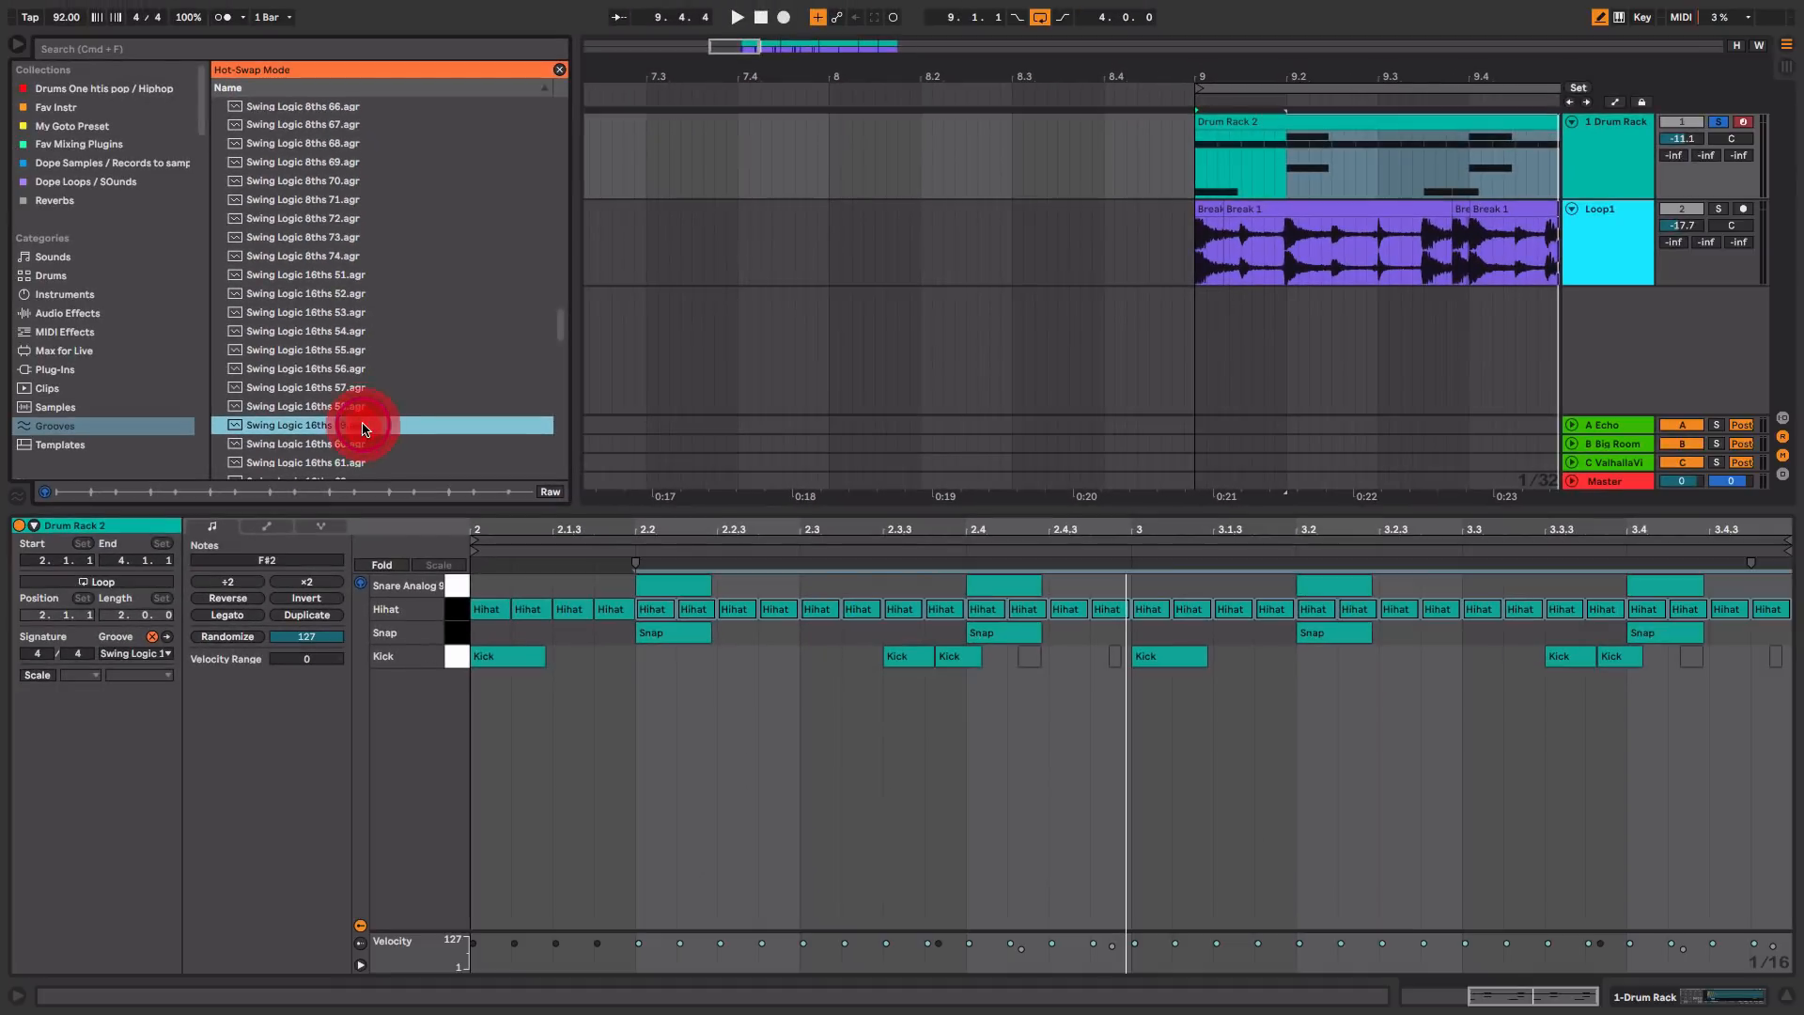
Step: Choose Swing Logic 16ths 59 from the clip's grooves and commit the groove to the notes
{"action": "left_click", "coordinate": [141, 653]}
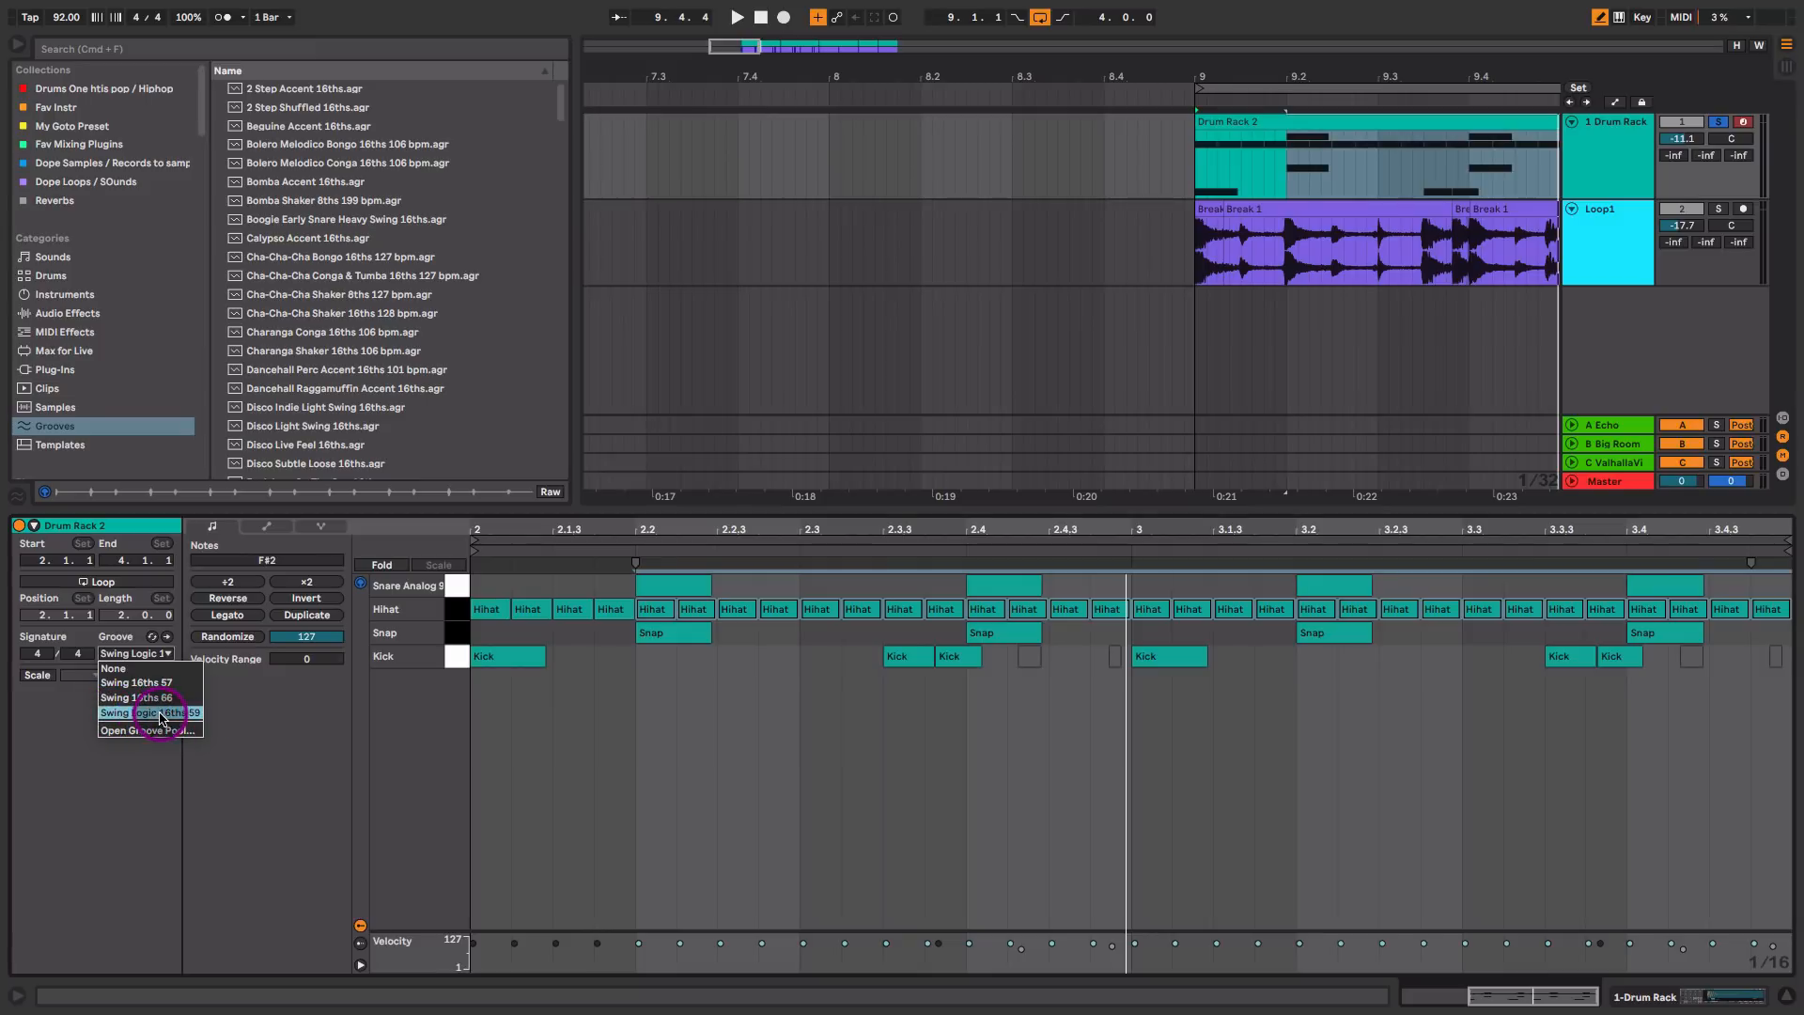
{"action": "left_click", "coordinate": [109, 714]}
{"action": "left_click", "coordinate": [461, 609]}
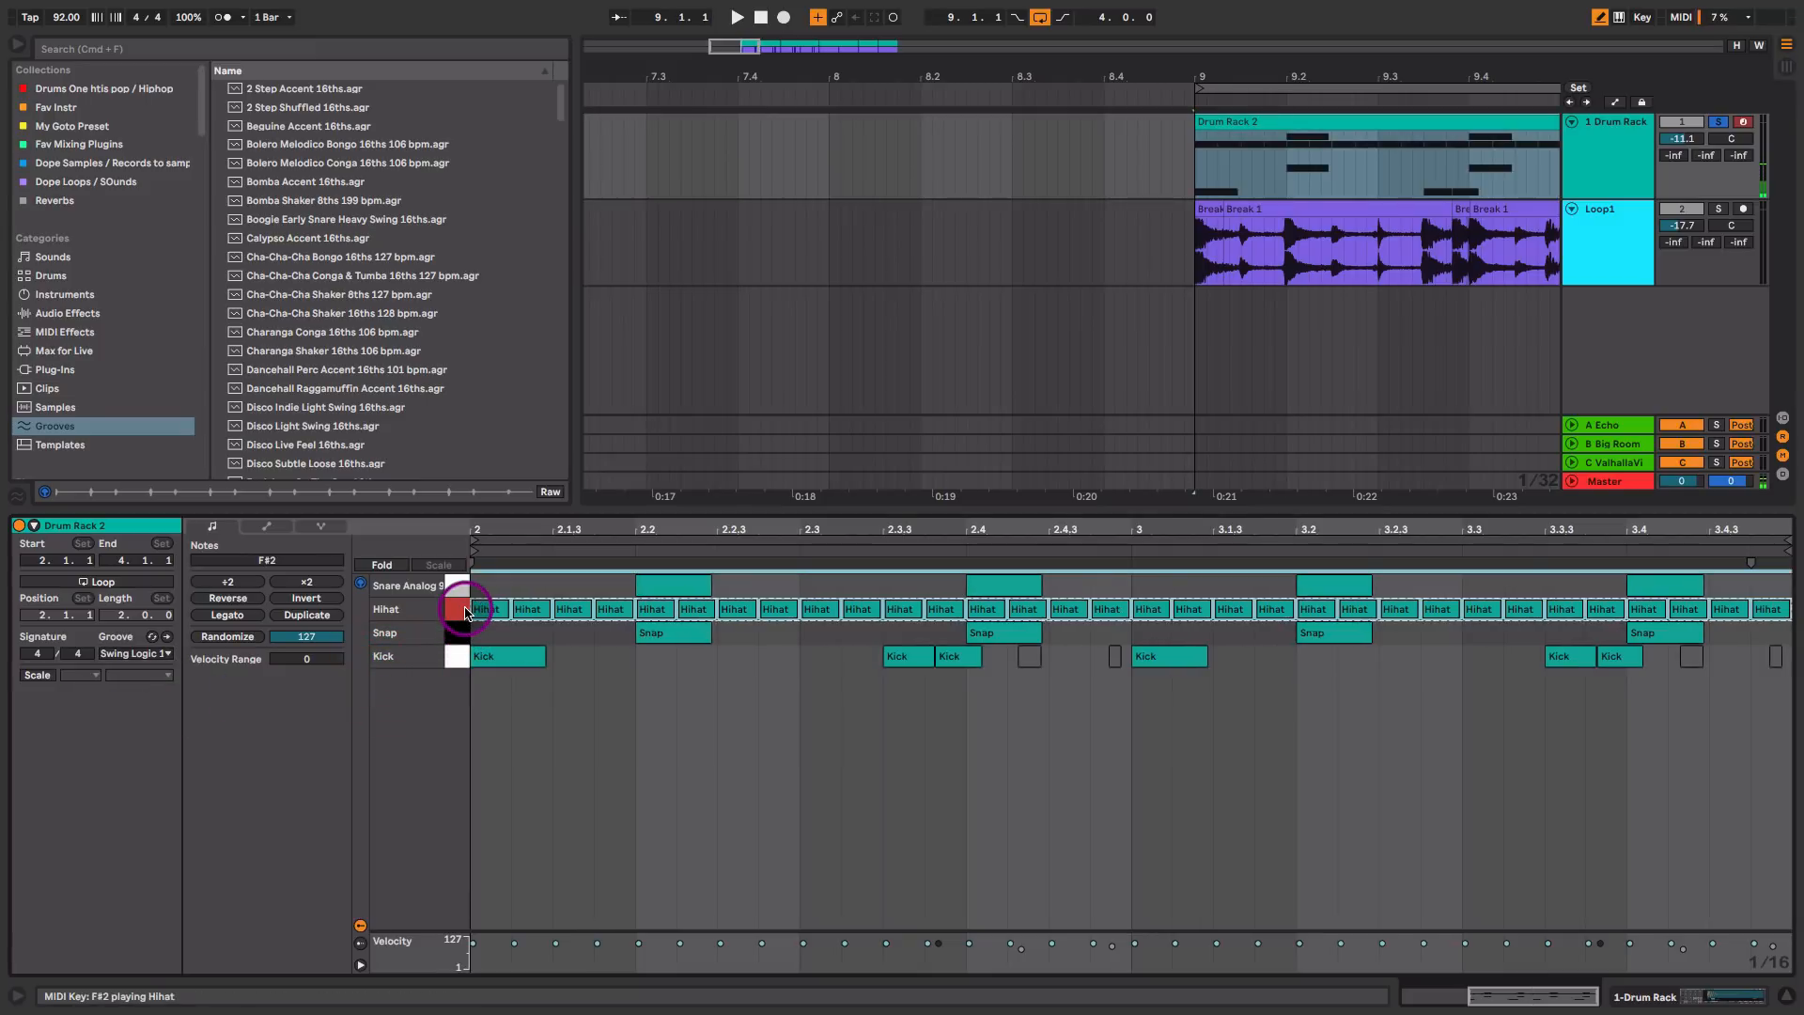
{"action": "left_click", "coordinate": [165, 638]}
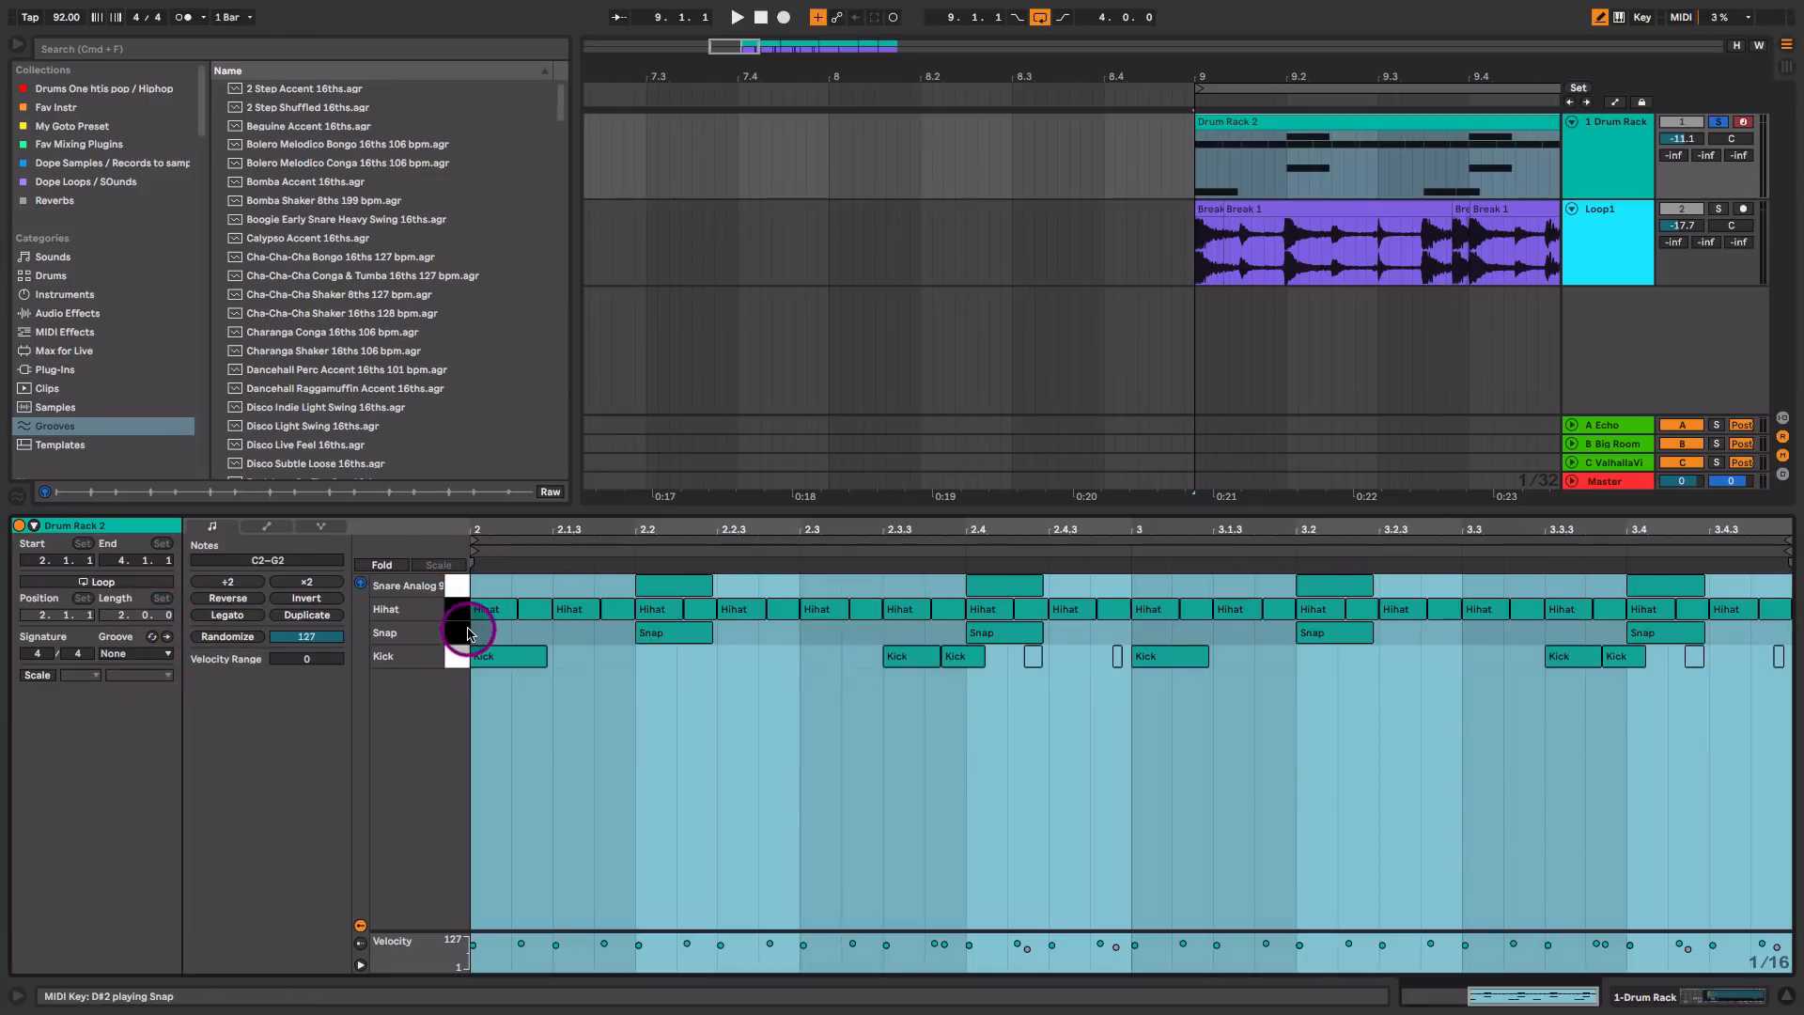
Step: Turn off Draw Mode, play the swung pattern and place the insert marker at 2.2
{"action": "left_click", "coordinate": [564, 609]}
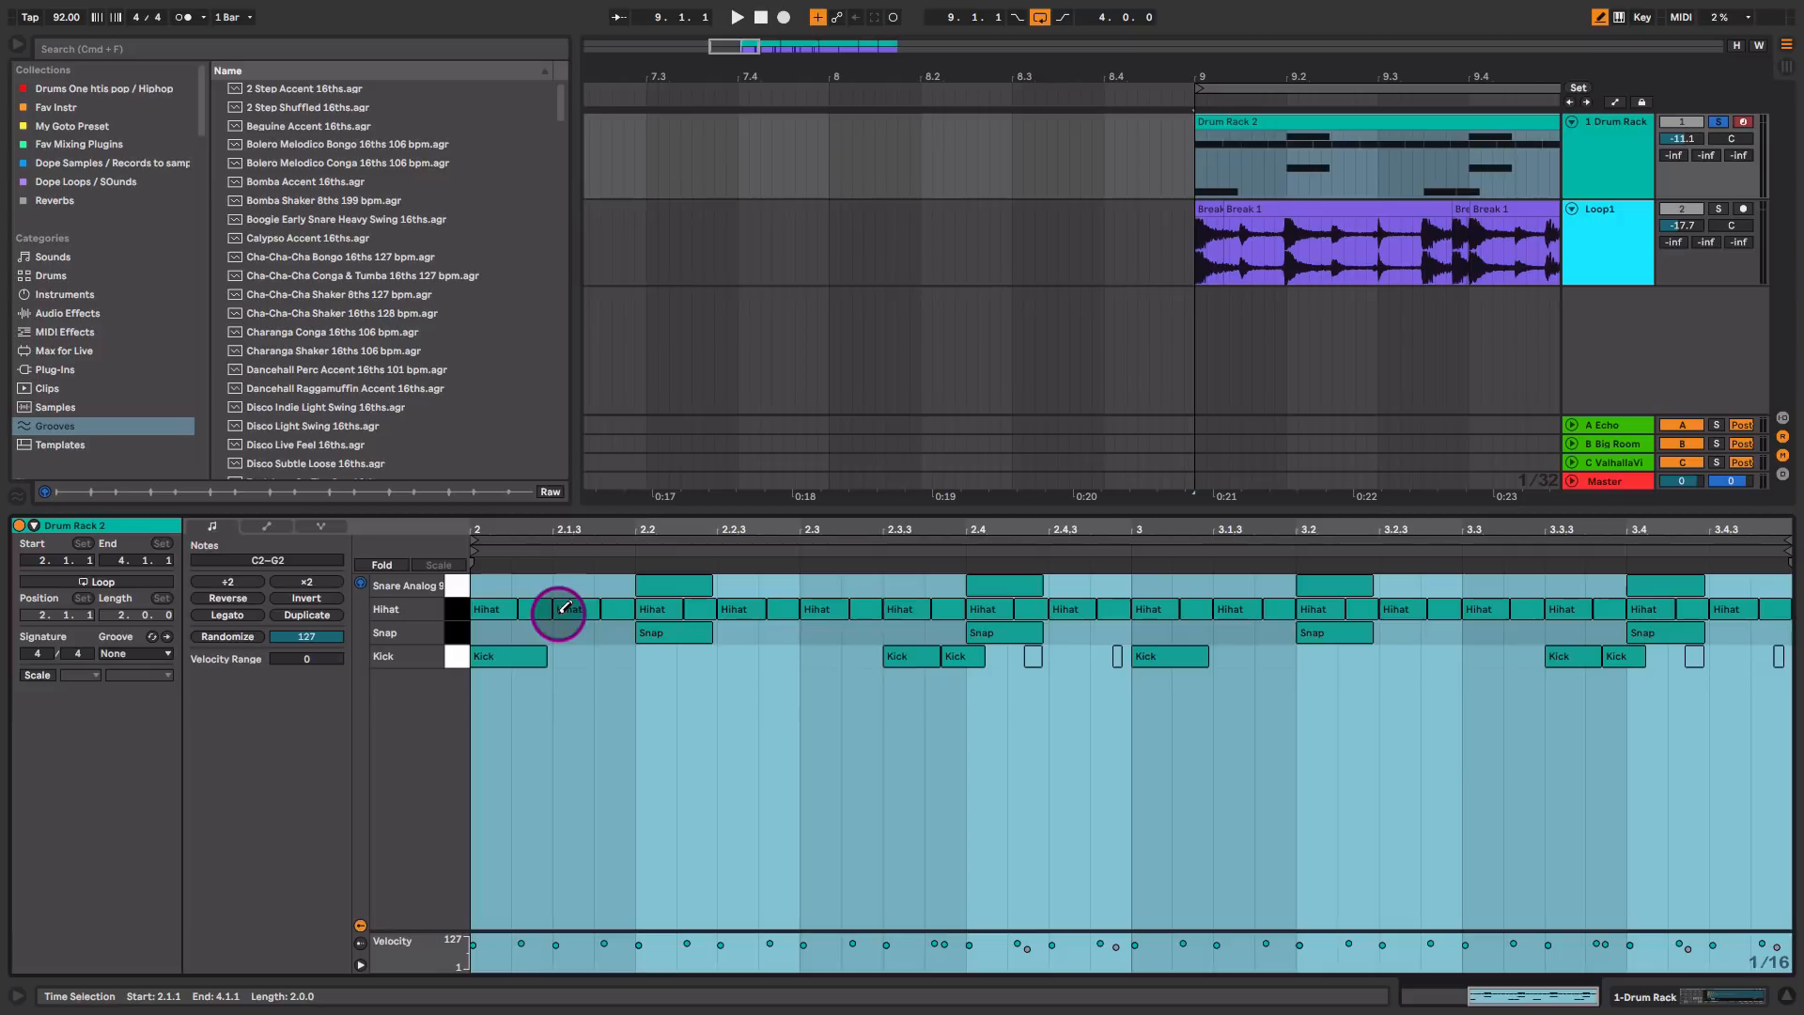
{"action": "key", "text": "b"}
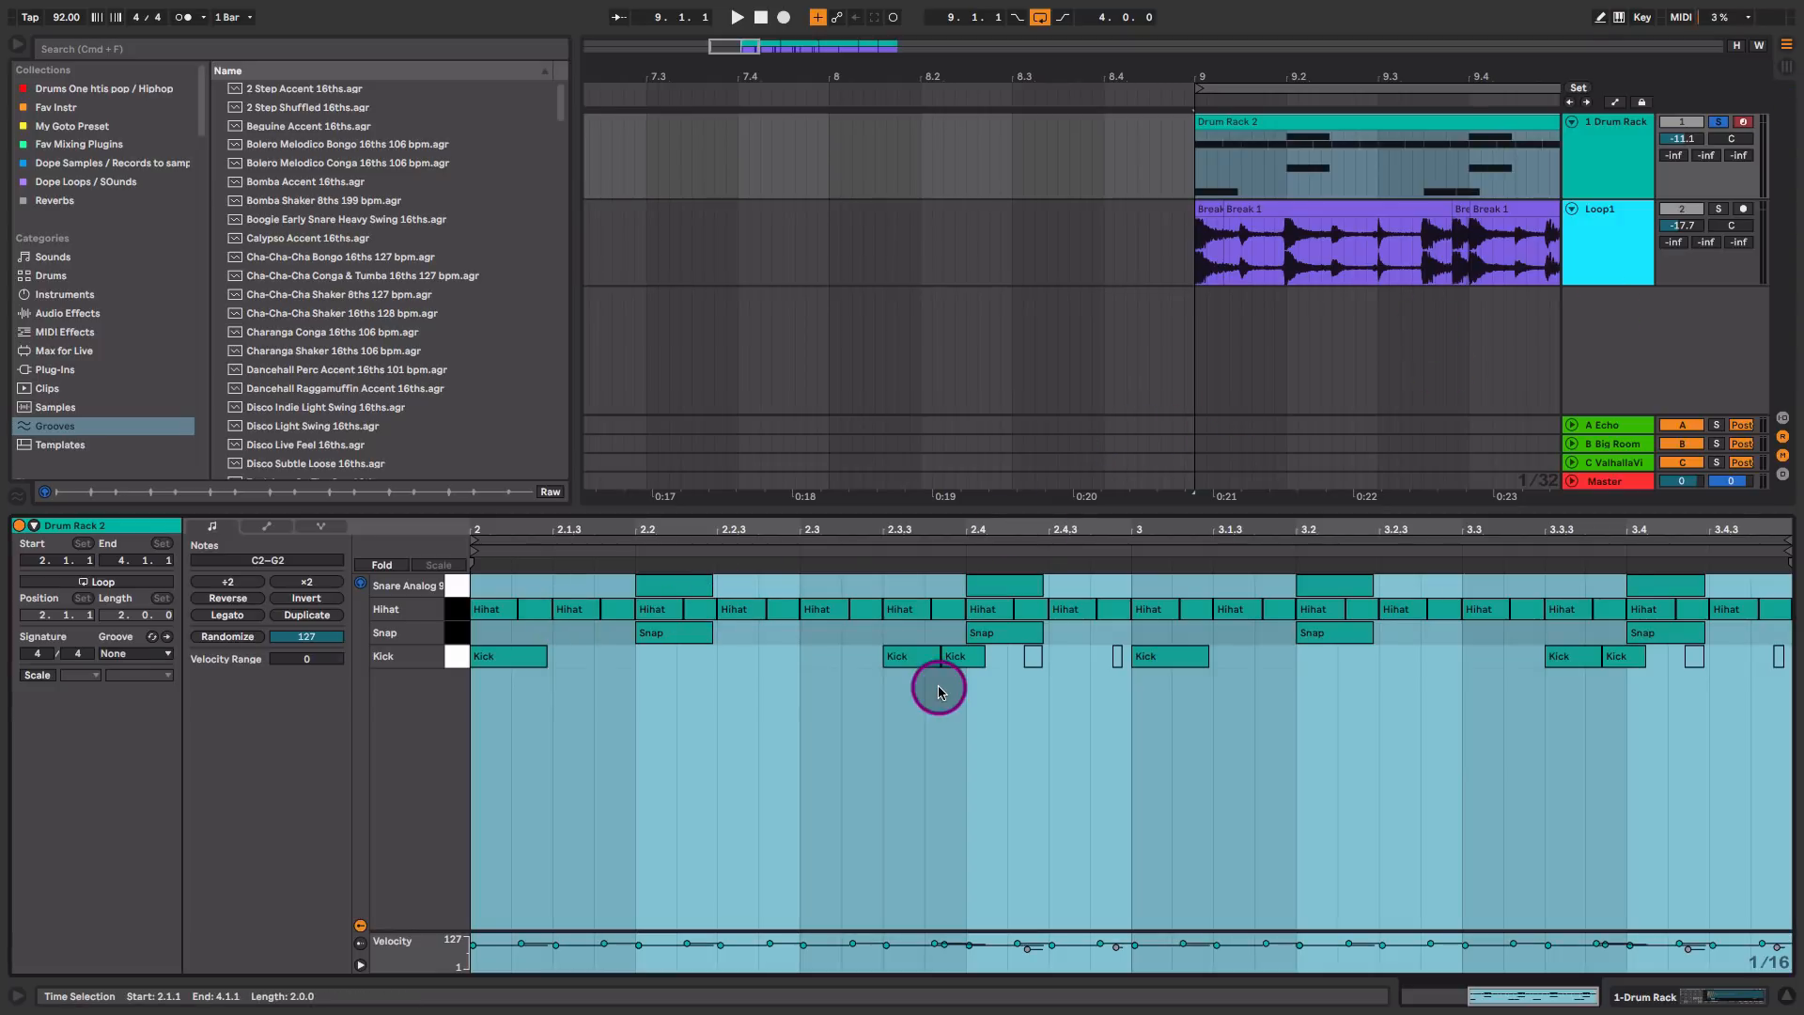
{"action": "key", "text": "space"}
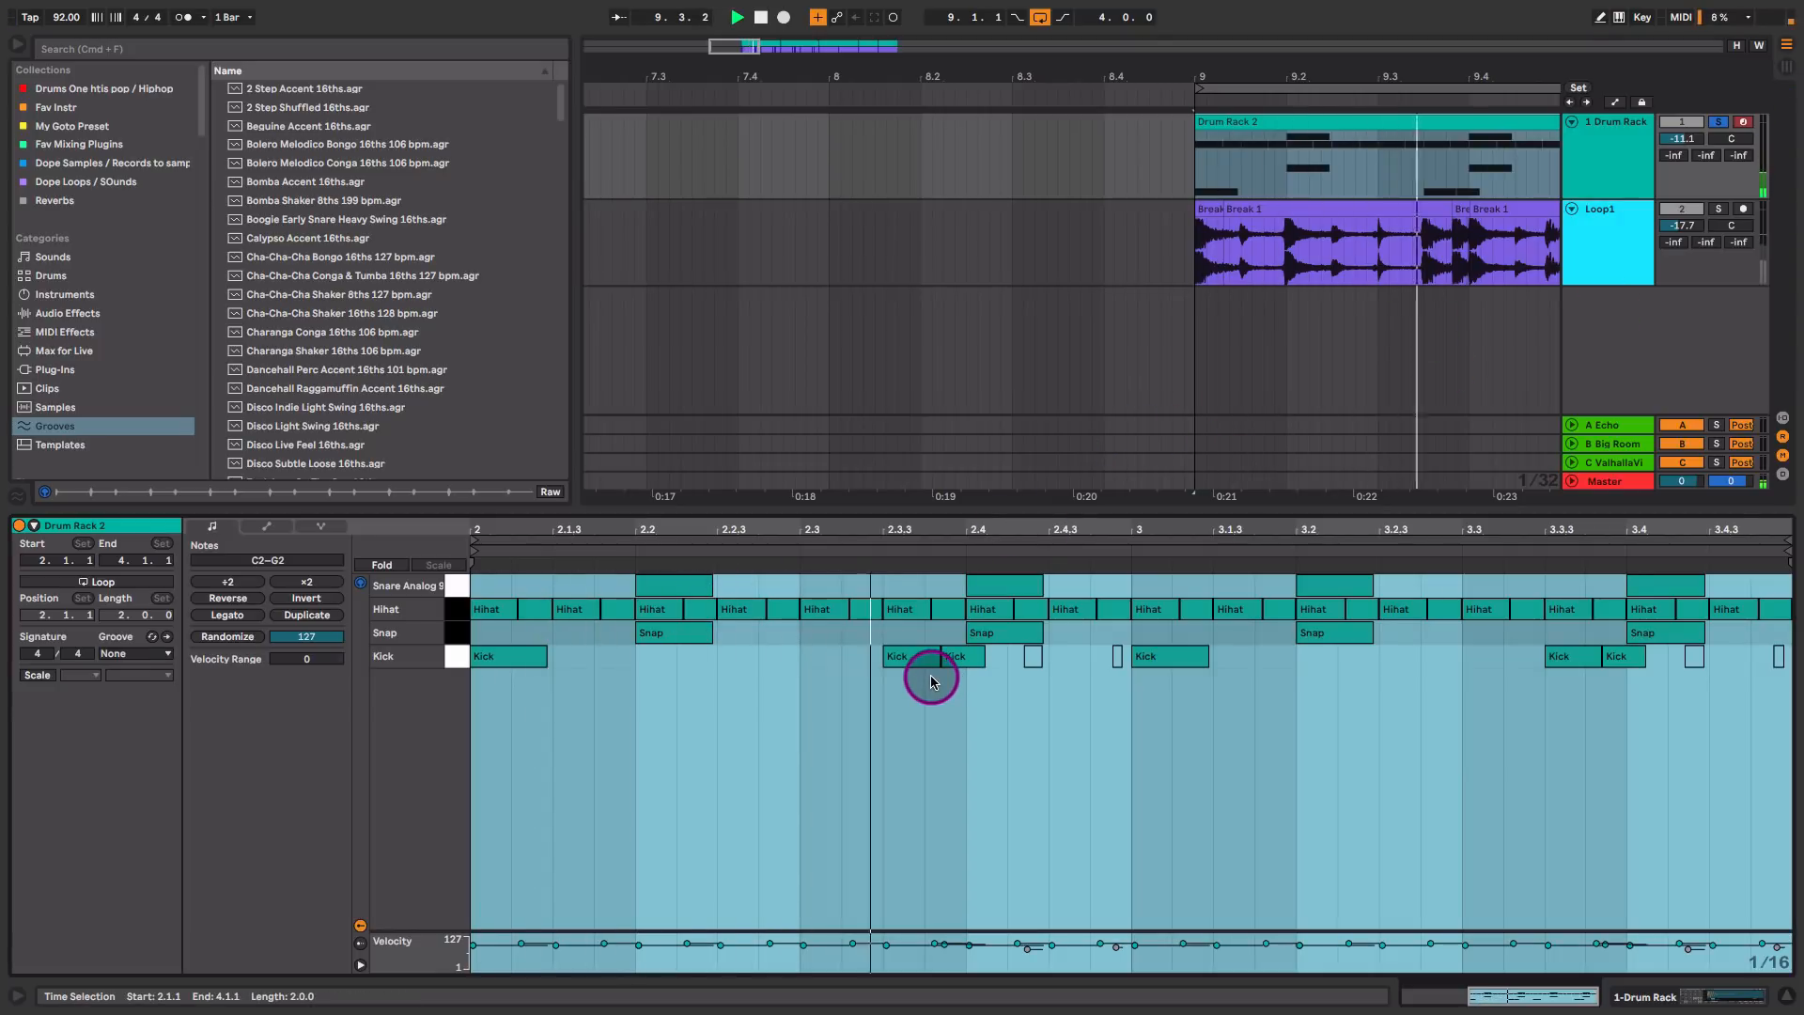
{"action": "key", "text": "space"}
{"action": "left_click", "coordinate": [785, 750]}
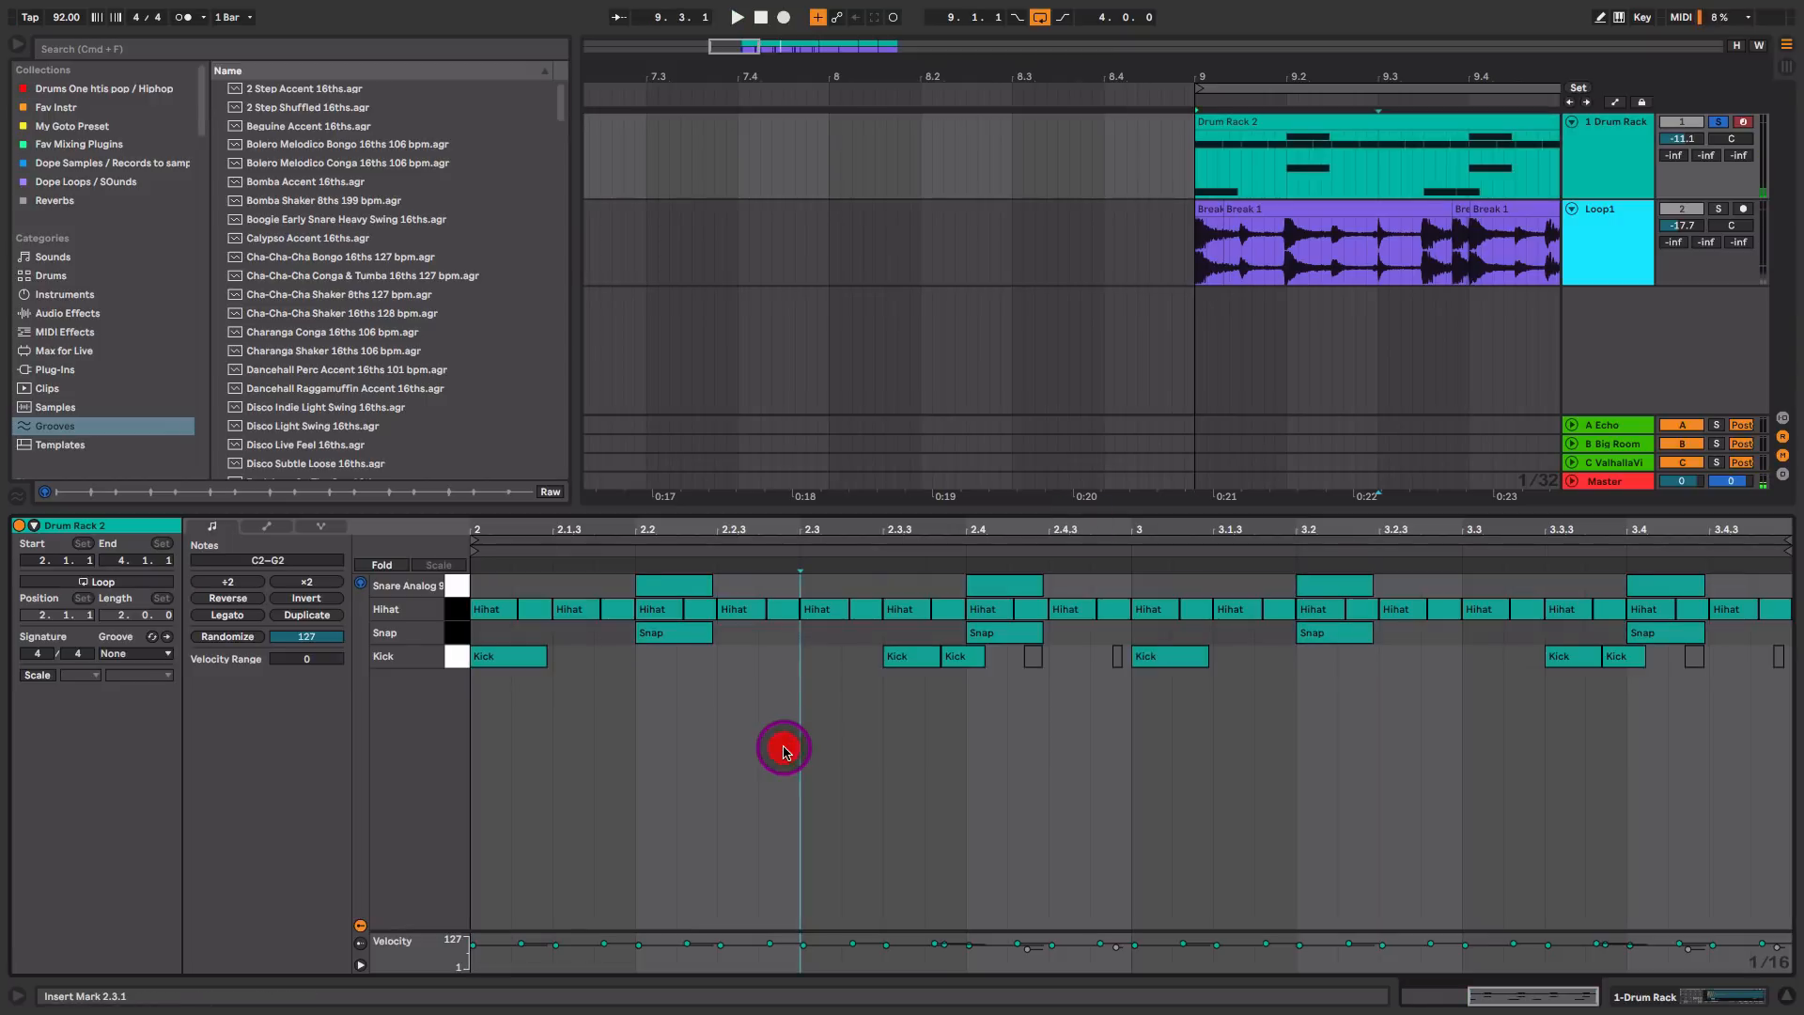
{"action": "left_click", "coordinate": [625, 712]}
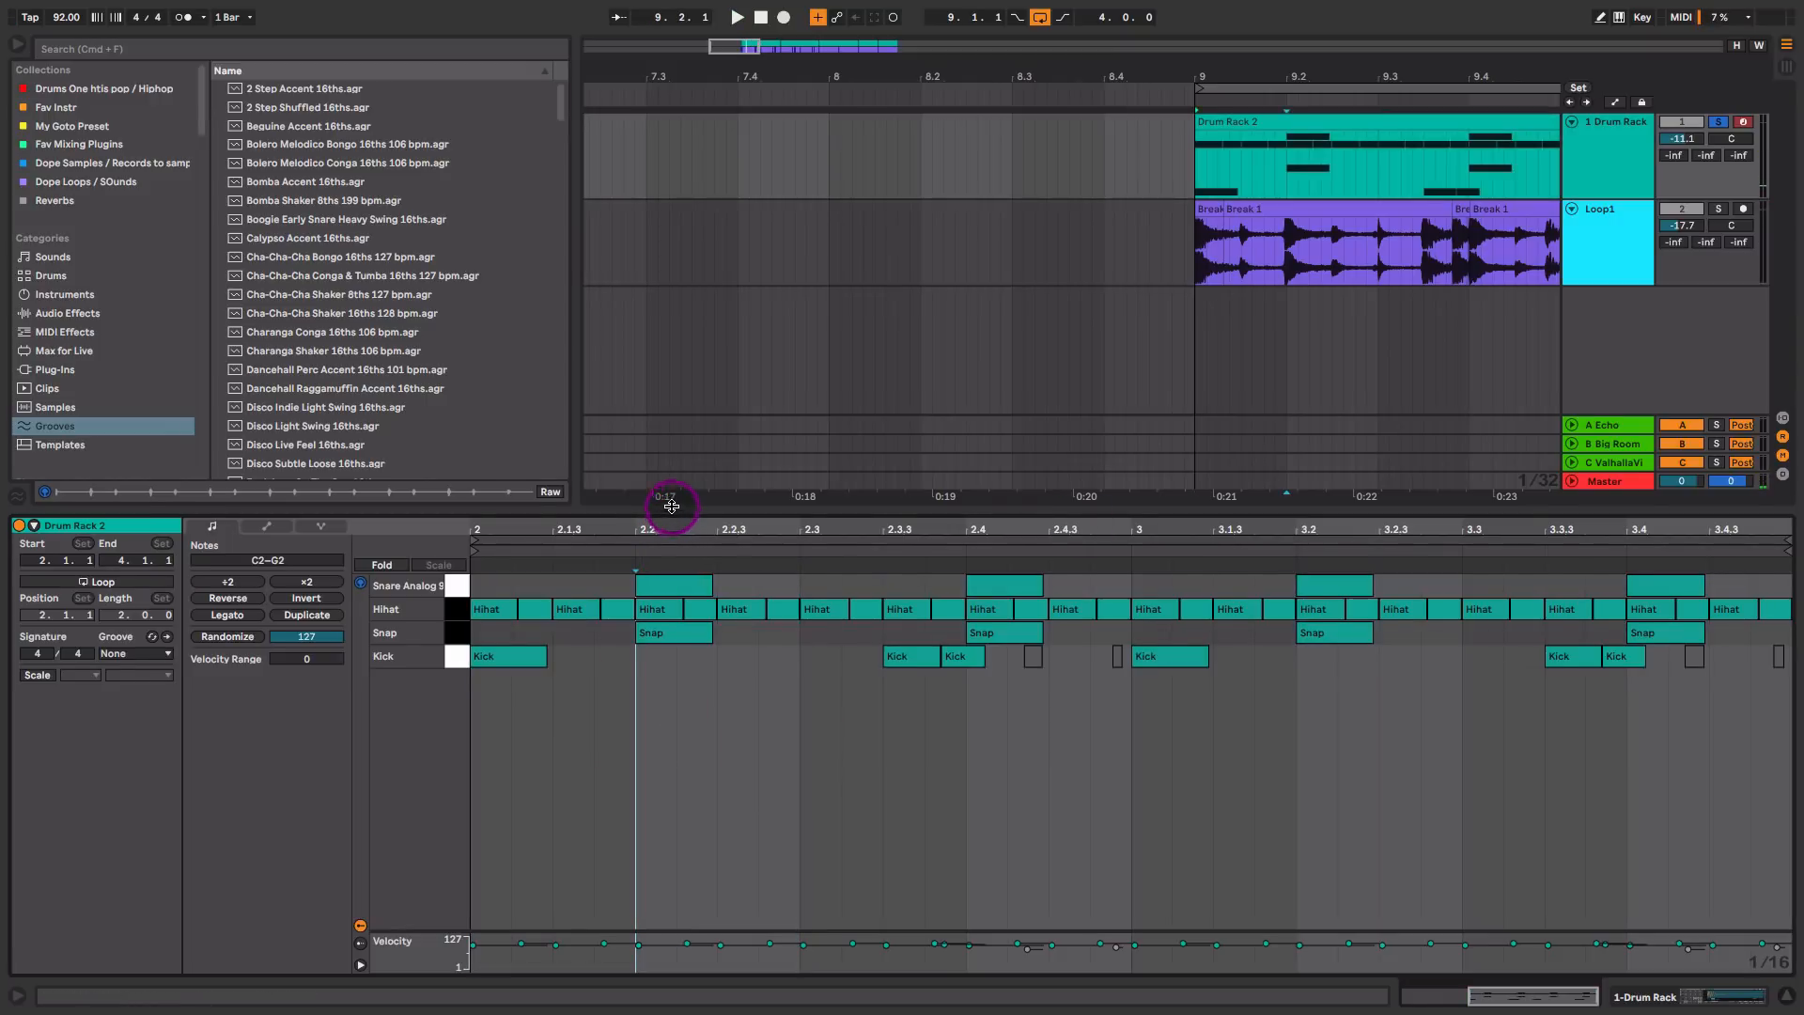
Step: Open the Hihat pad's sample device in the Drum Rack and set its Vol < Vel amount to 80 %
{"action": "left_click_drag", "start_coordinate": [671, 507], "coordinate": [666, 461]}
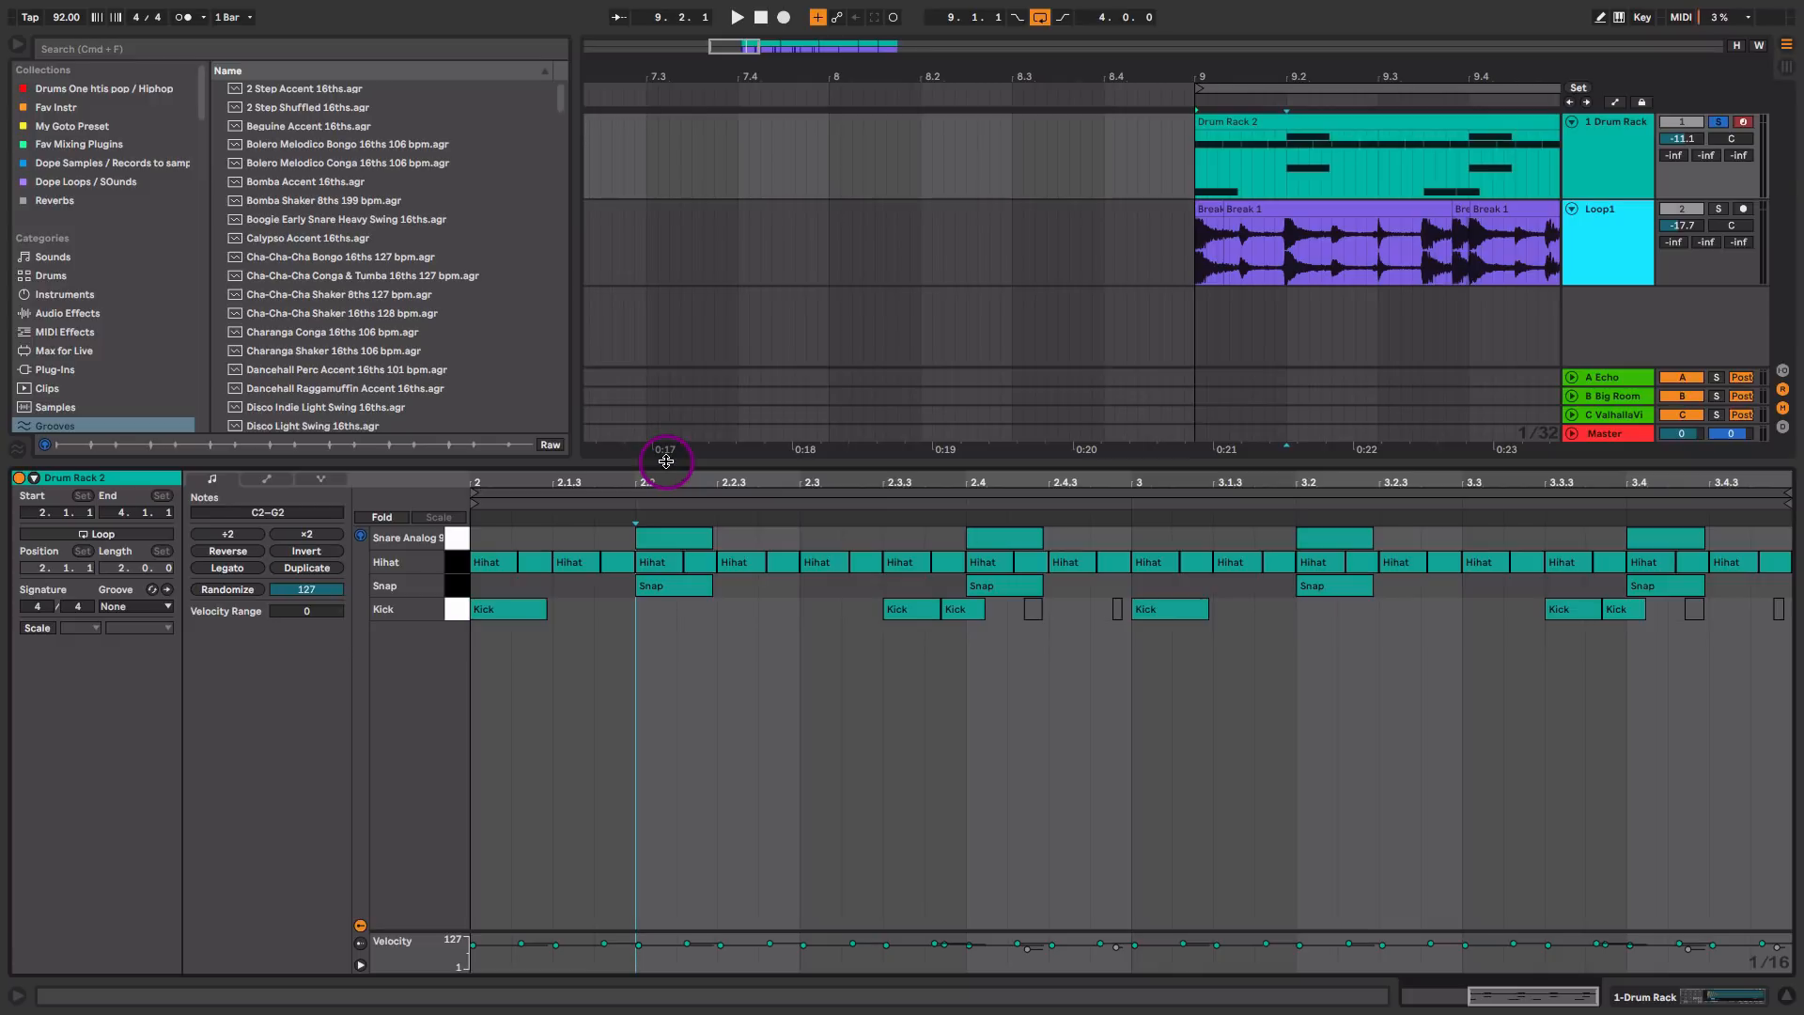
{"action": "left_click", "coordinate": [462, 564]}
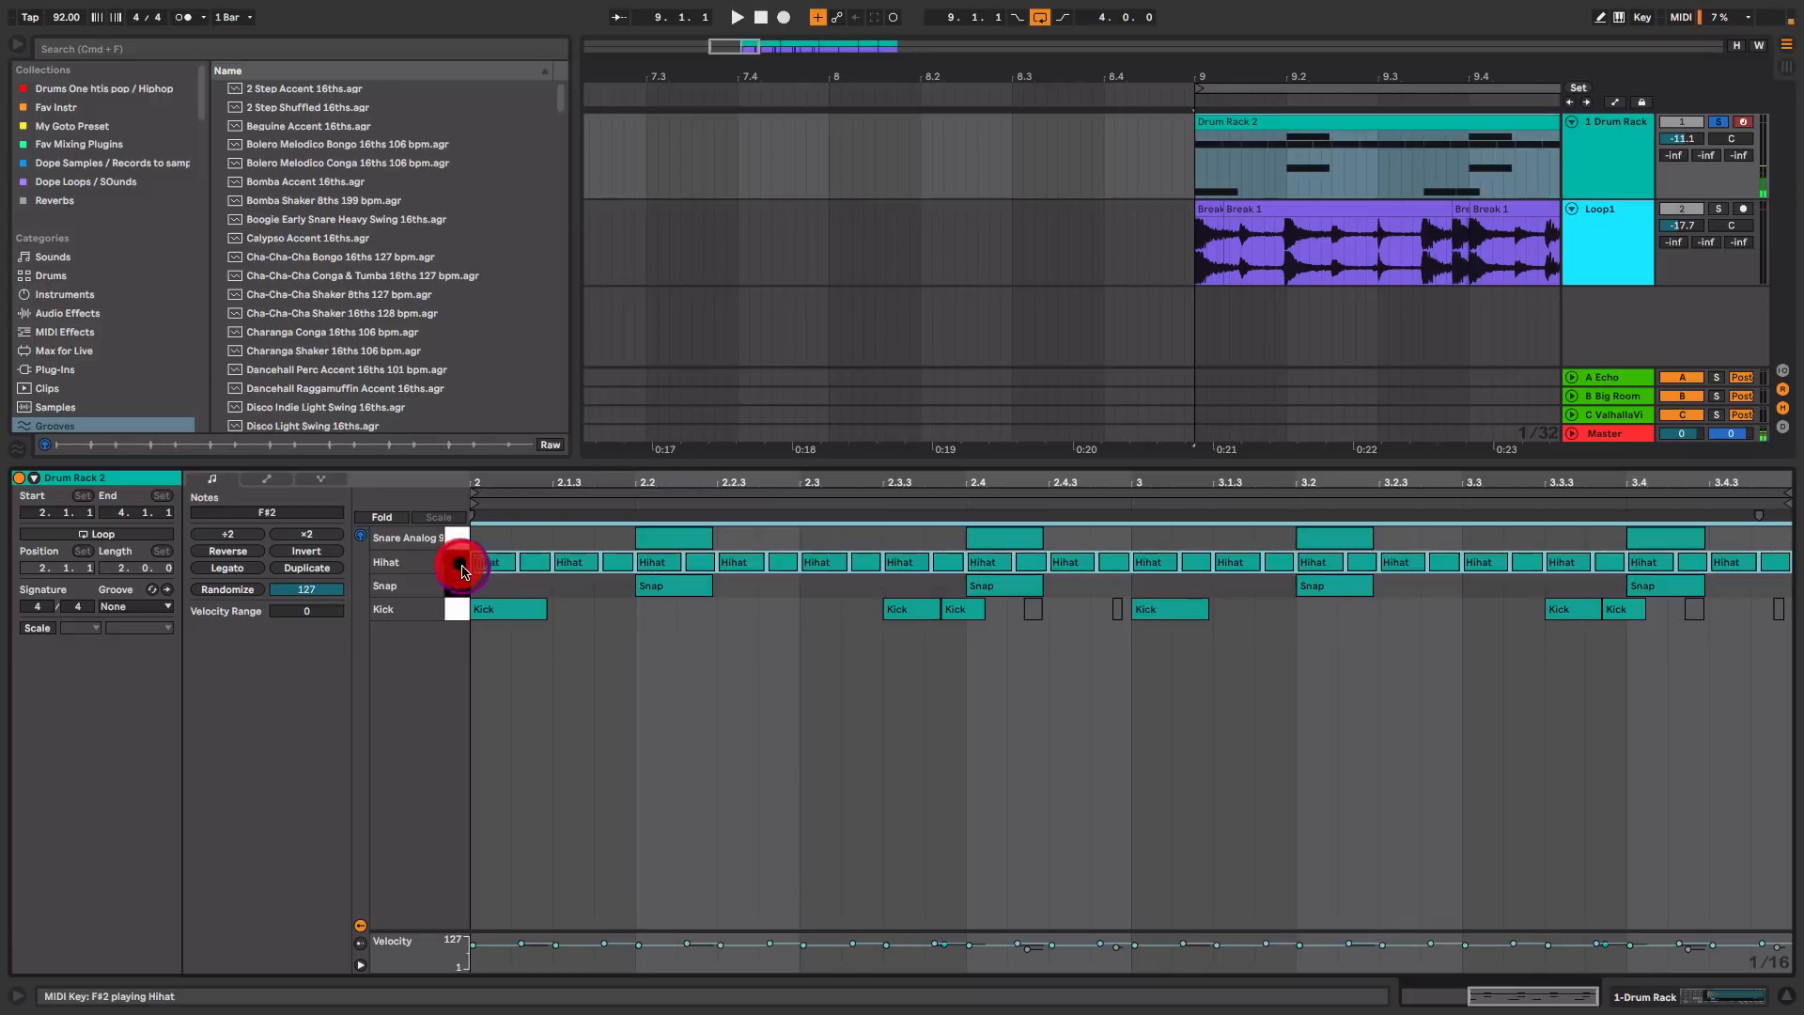
{"action": "key", "text": "shift+Tab"}
{"action": "left_click", "coordinate": [201, 900]}
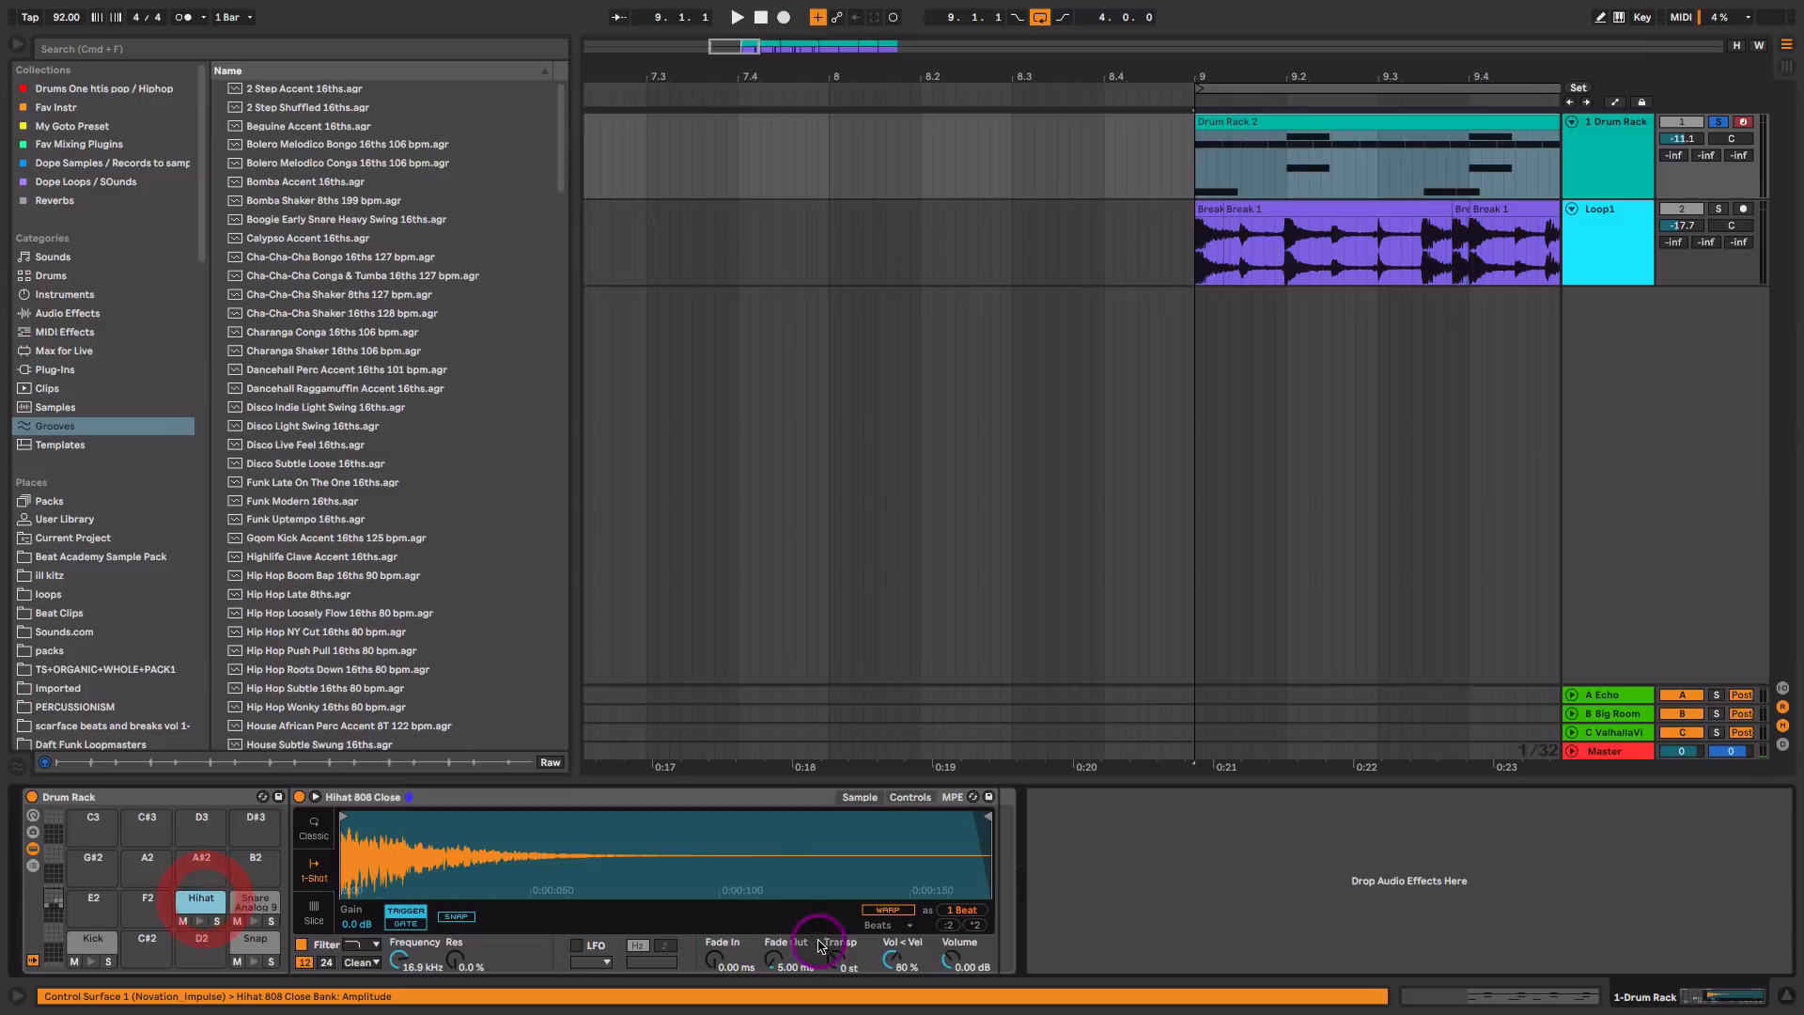
{"action": "left_click_drag", "start_coordinate": [890, 964], "coordinate": [890, 962]}
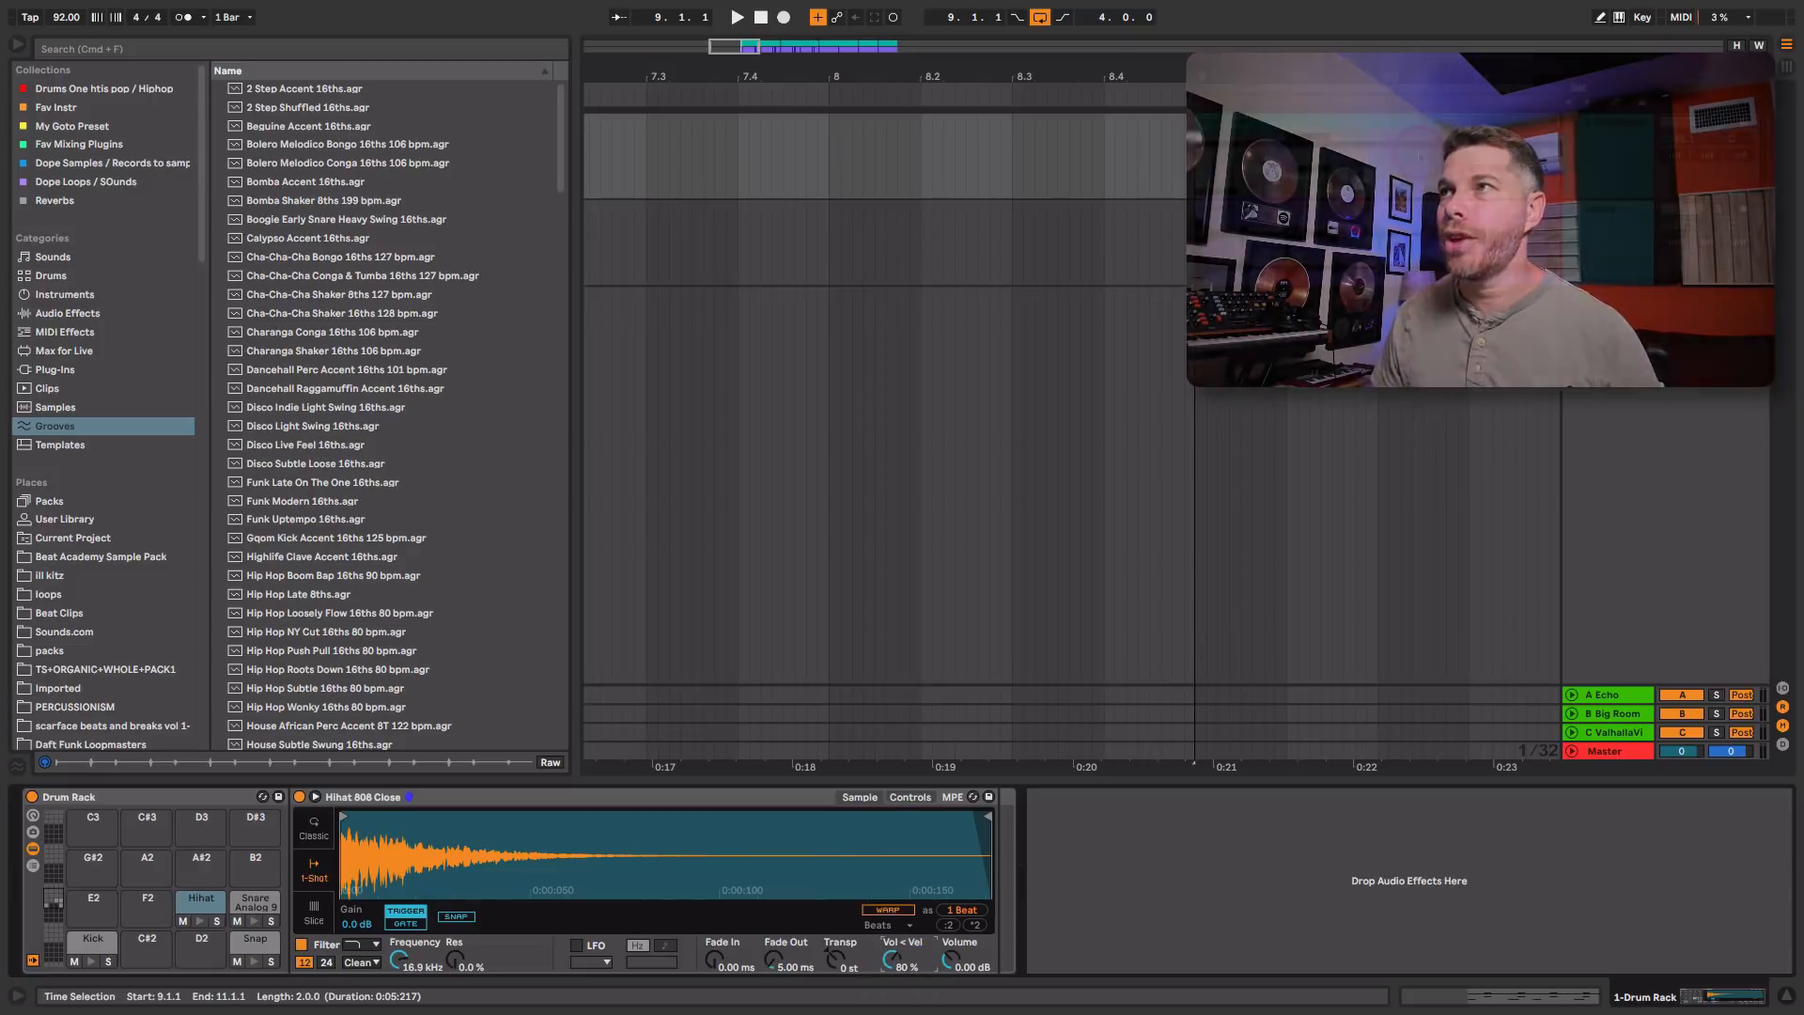
Step: Enlarge the clip's velocity lane, draw rising and falling Hihat velocities between about 58 and 107, and play the pattern
{"action": "double_click", "coordinate": [1411, 122]}
{"action": "left_click", "coordinate": [457, 562]}
{"action": "left_click", "coordinate": [456, 608]}
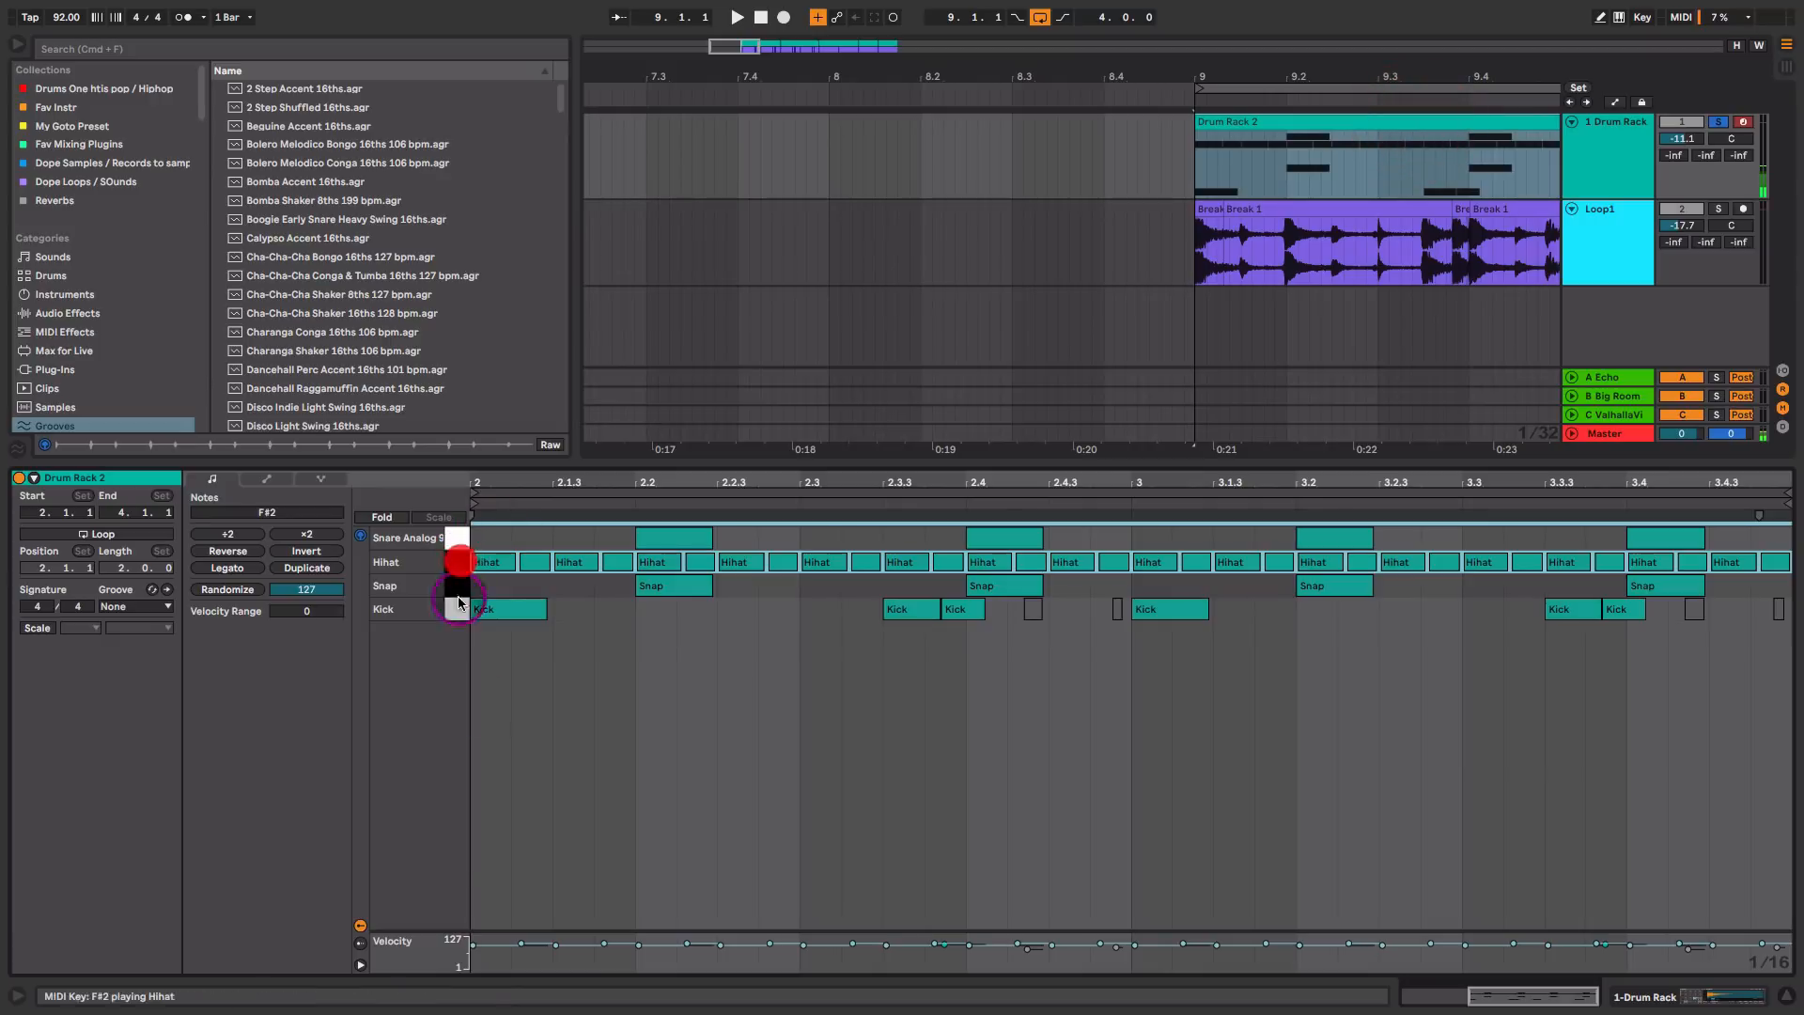
{"action": "left_click_drag", "start_coordinate": [496, 931], "coordinate": [504, 764]}
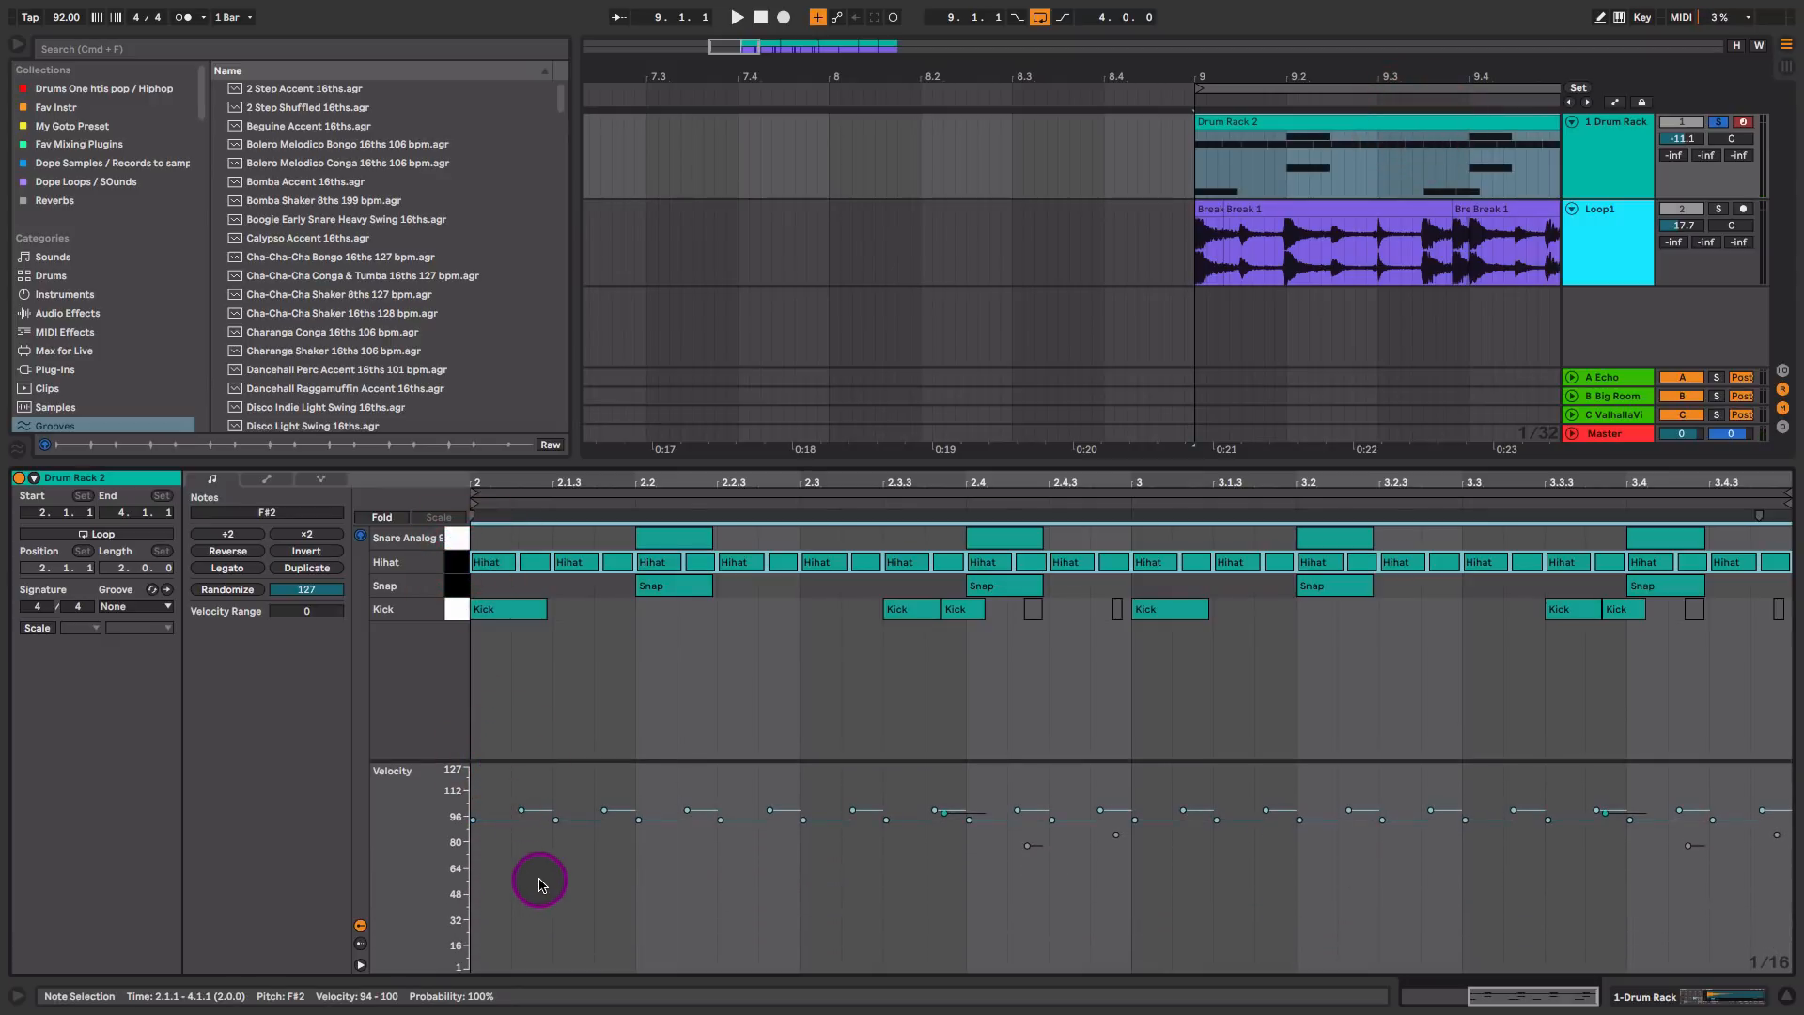
{"action": "key", "text": "b"}
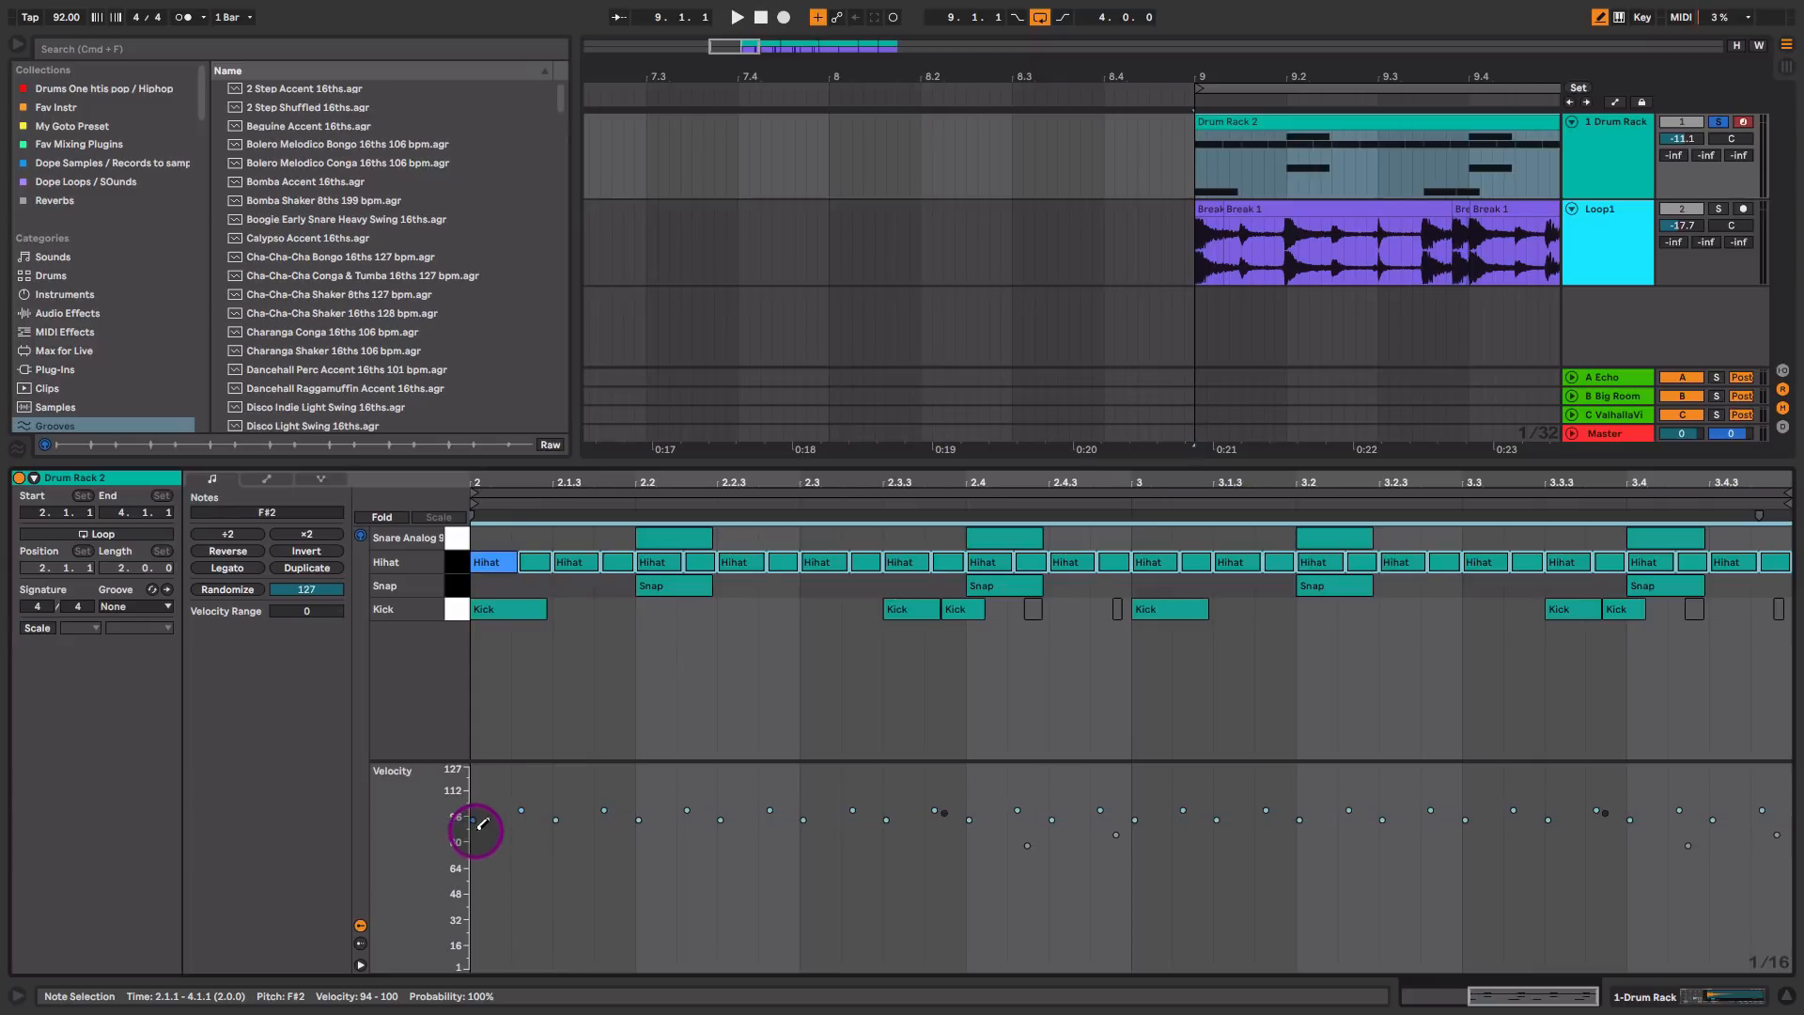
{"action": "mouse_move", "coordinate": [488, 814]}
{"action": "left_mouse_down"}
{"action": "mouse_move", "coordinate": [523, 797]}
{"action": "mouse_move", "coordinate": [642, 872]}
{"action": "mouse_move", "coordinate": [684, 804]}
{"action": "mouse_move", "coordinate": [749, 812]}
{"action": "mouse_move", "coordinate": [785, 856]}
{"action": "mouse_move", "coordinate": [978, 798]}
{"action": "left_mouse_up"}
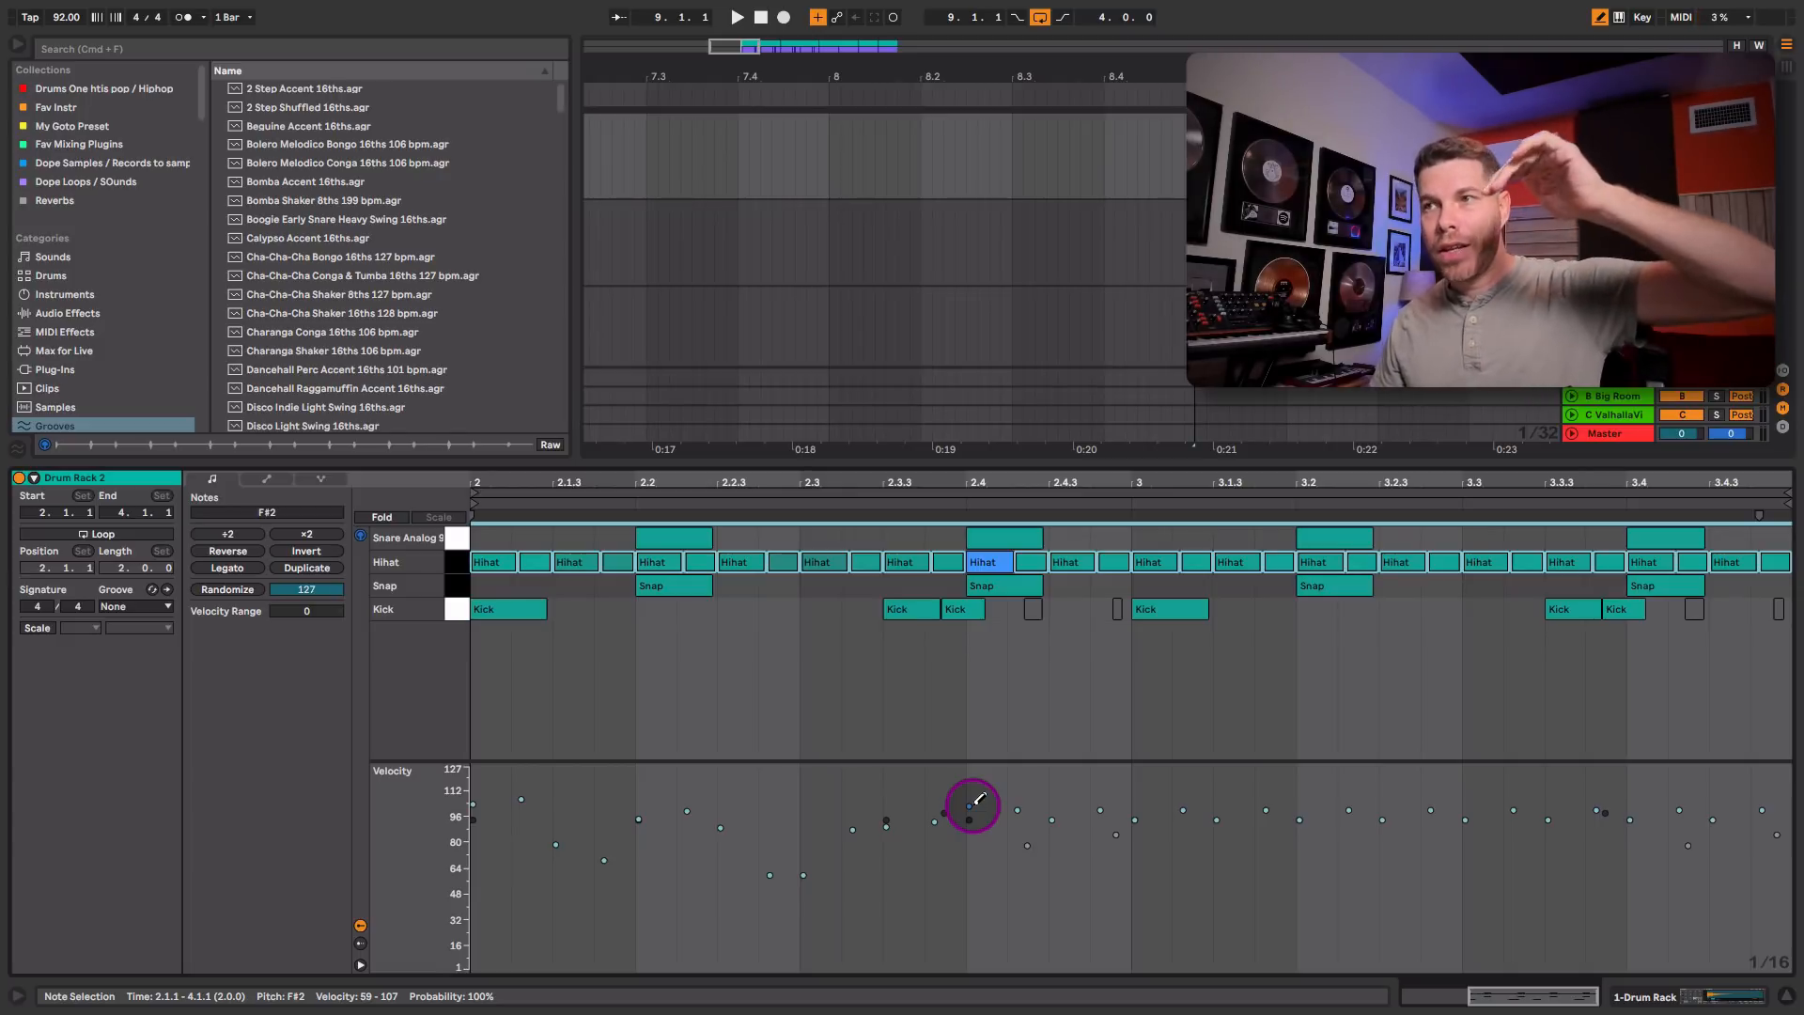
{"action": "mouse_move", "coordinate": [982, 801]}
{"action": "left_mouse_down"}
{"action": "mouse_move", "coordinate": [1039, 871]}
{"action": "mouse_move", "coordinate": [1204, 818]}
{"action": "mouse_move", "coordinate": [1321, 850]}
{"action": "mouse_move", "coordinate": [1470, 828]}
{"action": "mouse_move", "coordinate": [1613, 865]}
{"action": "mouse_move", "coordinate": [1785, 841]}
{"action": "left_mouse_up"}
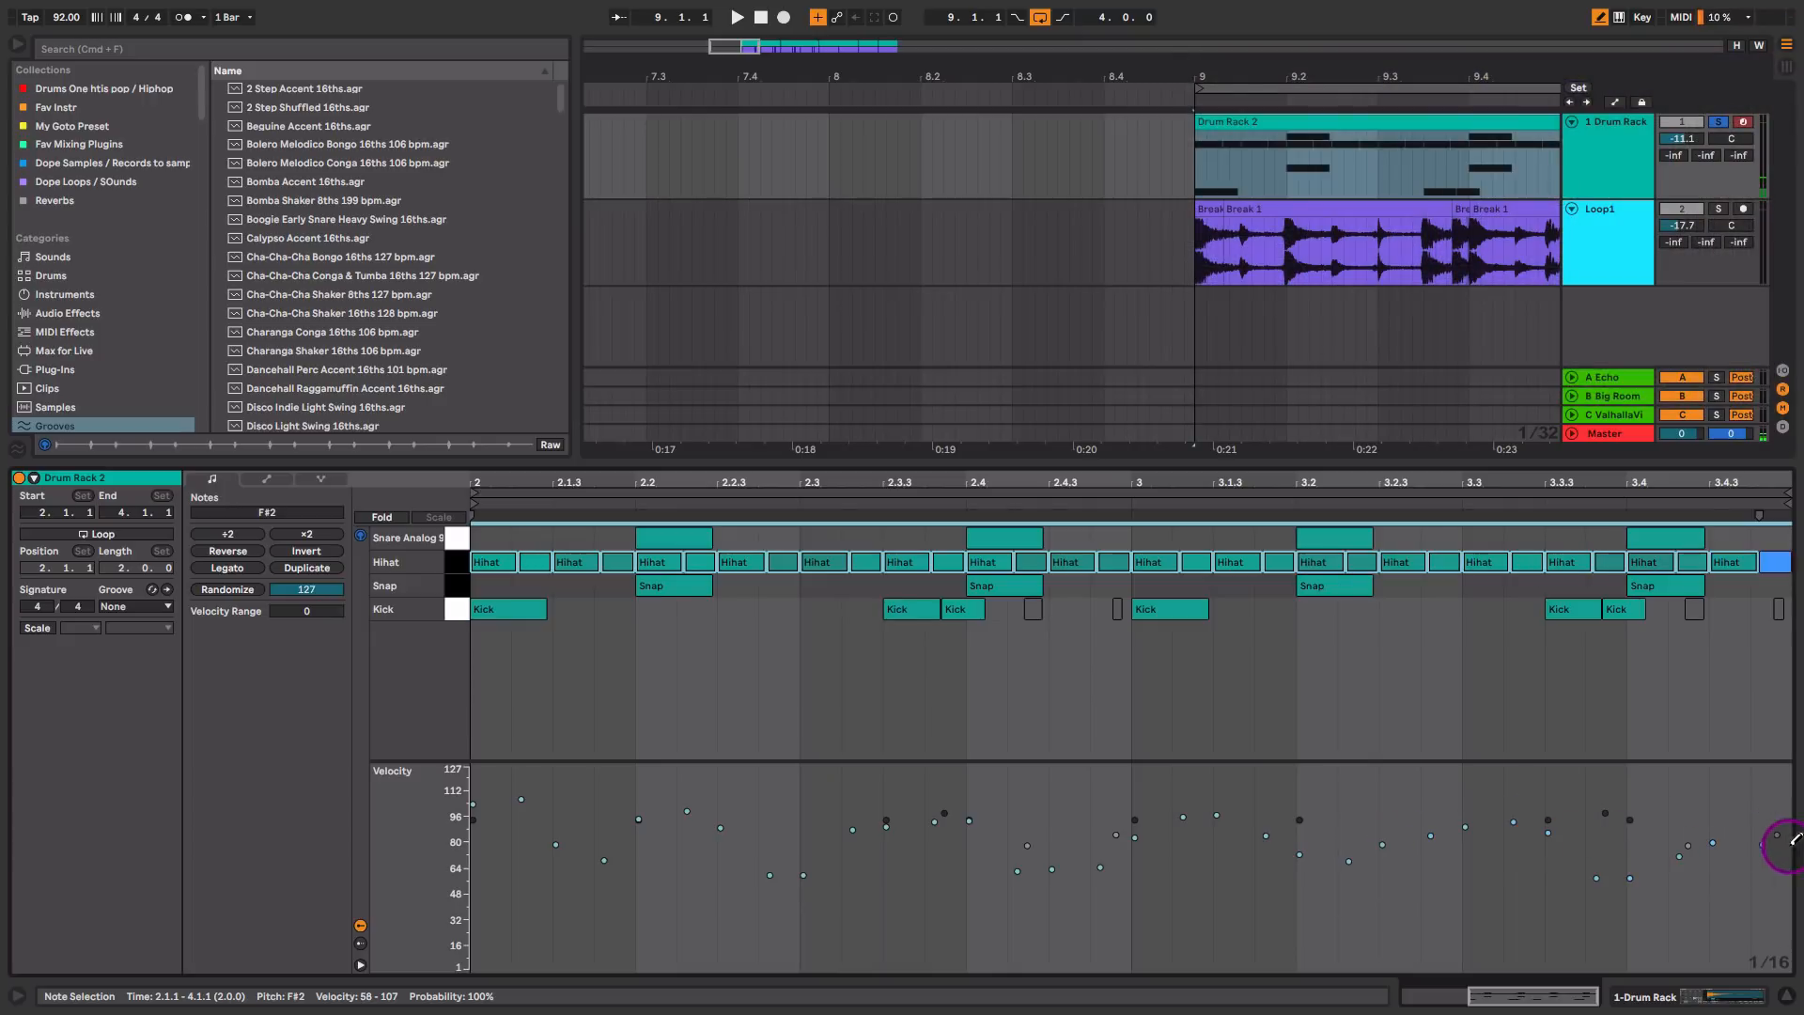
{"action": "key", "text": "space"}
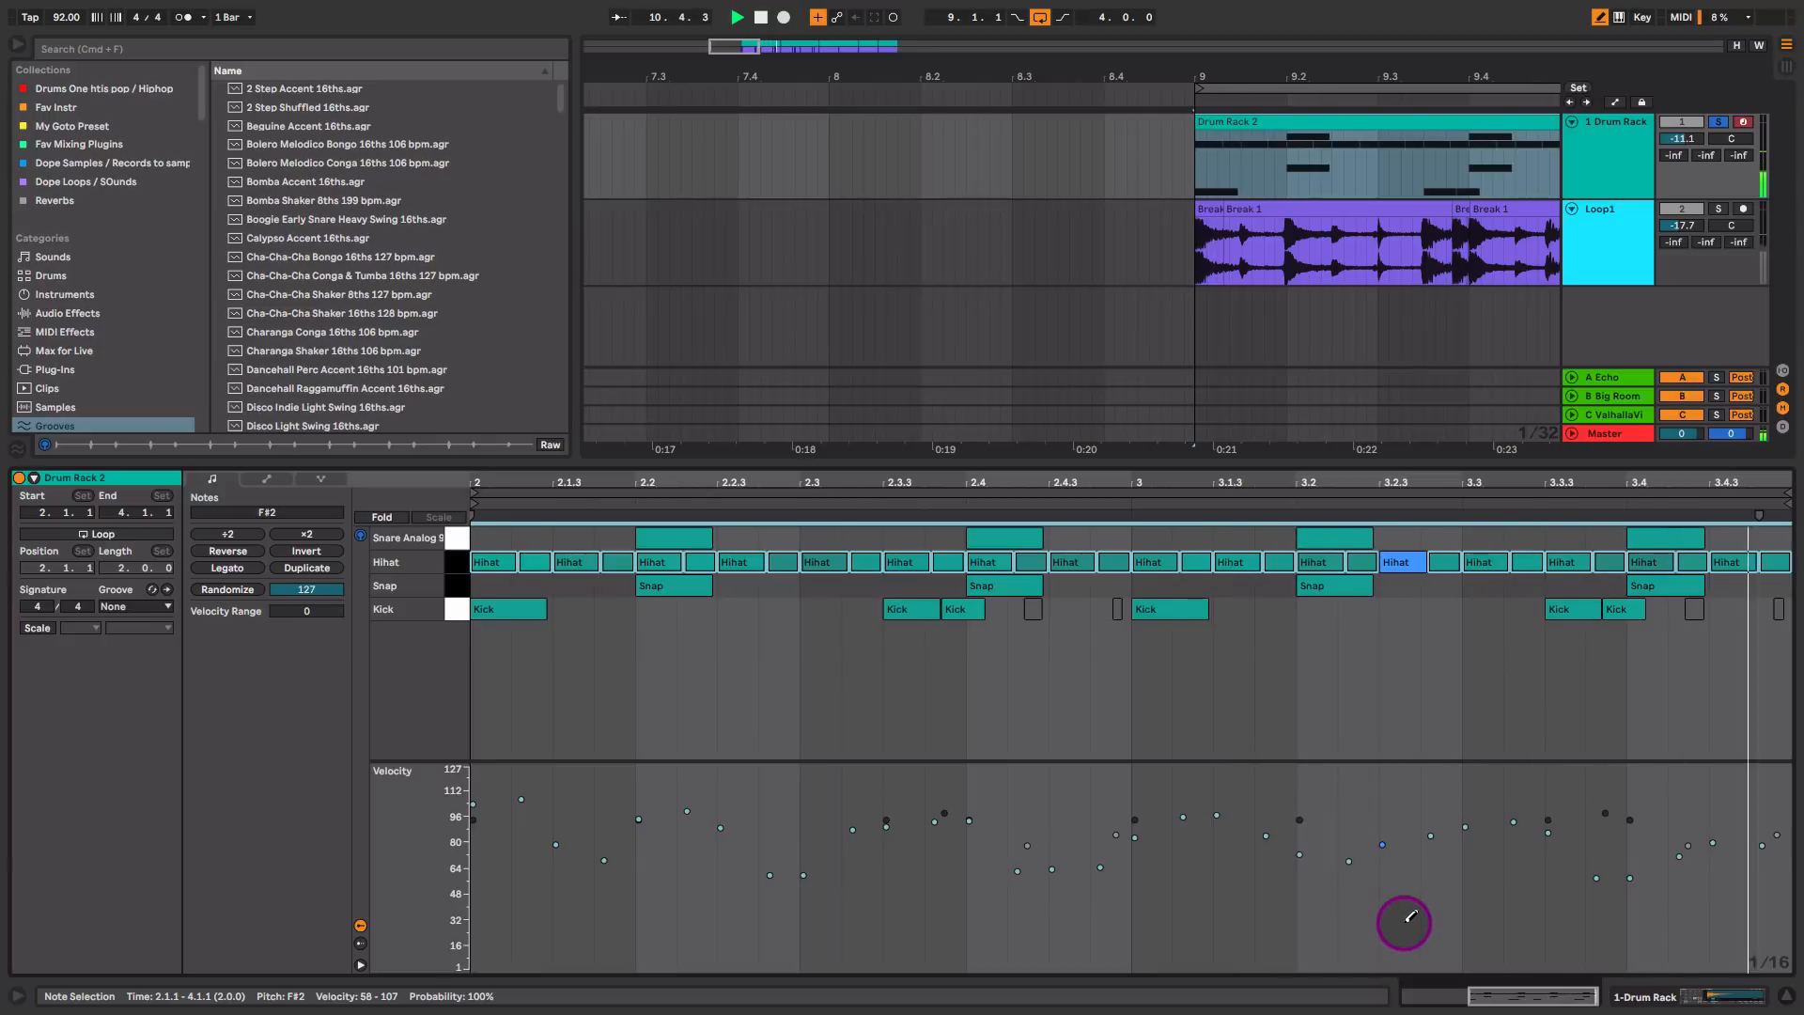
Step: Add a Drum Buss from the Drive & Color audio effects after the Drum Rack
{"action": "key", "text": "shift+Tab"}
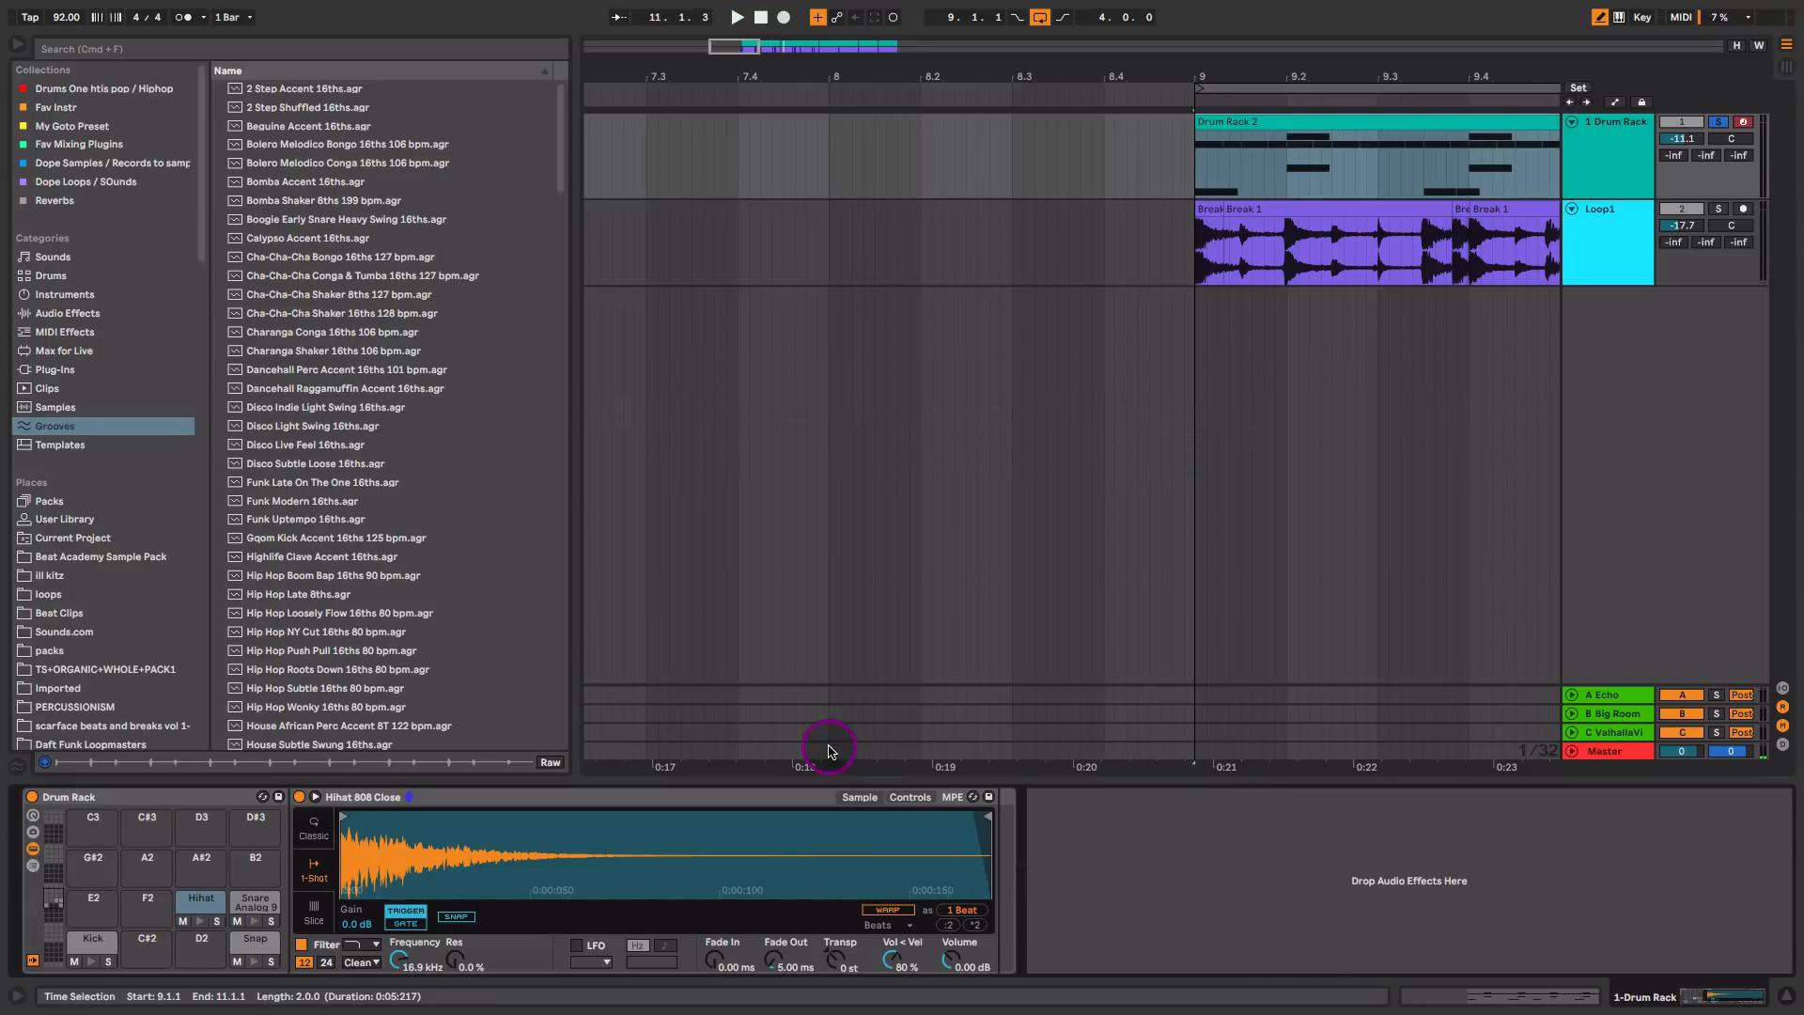
{"action": "left_click", "coordinate": [77, 320]}
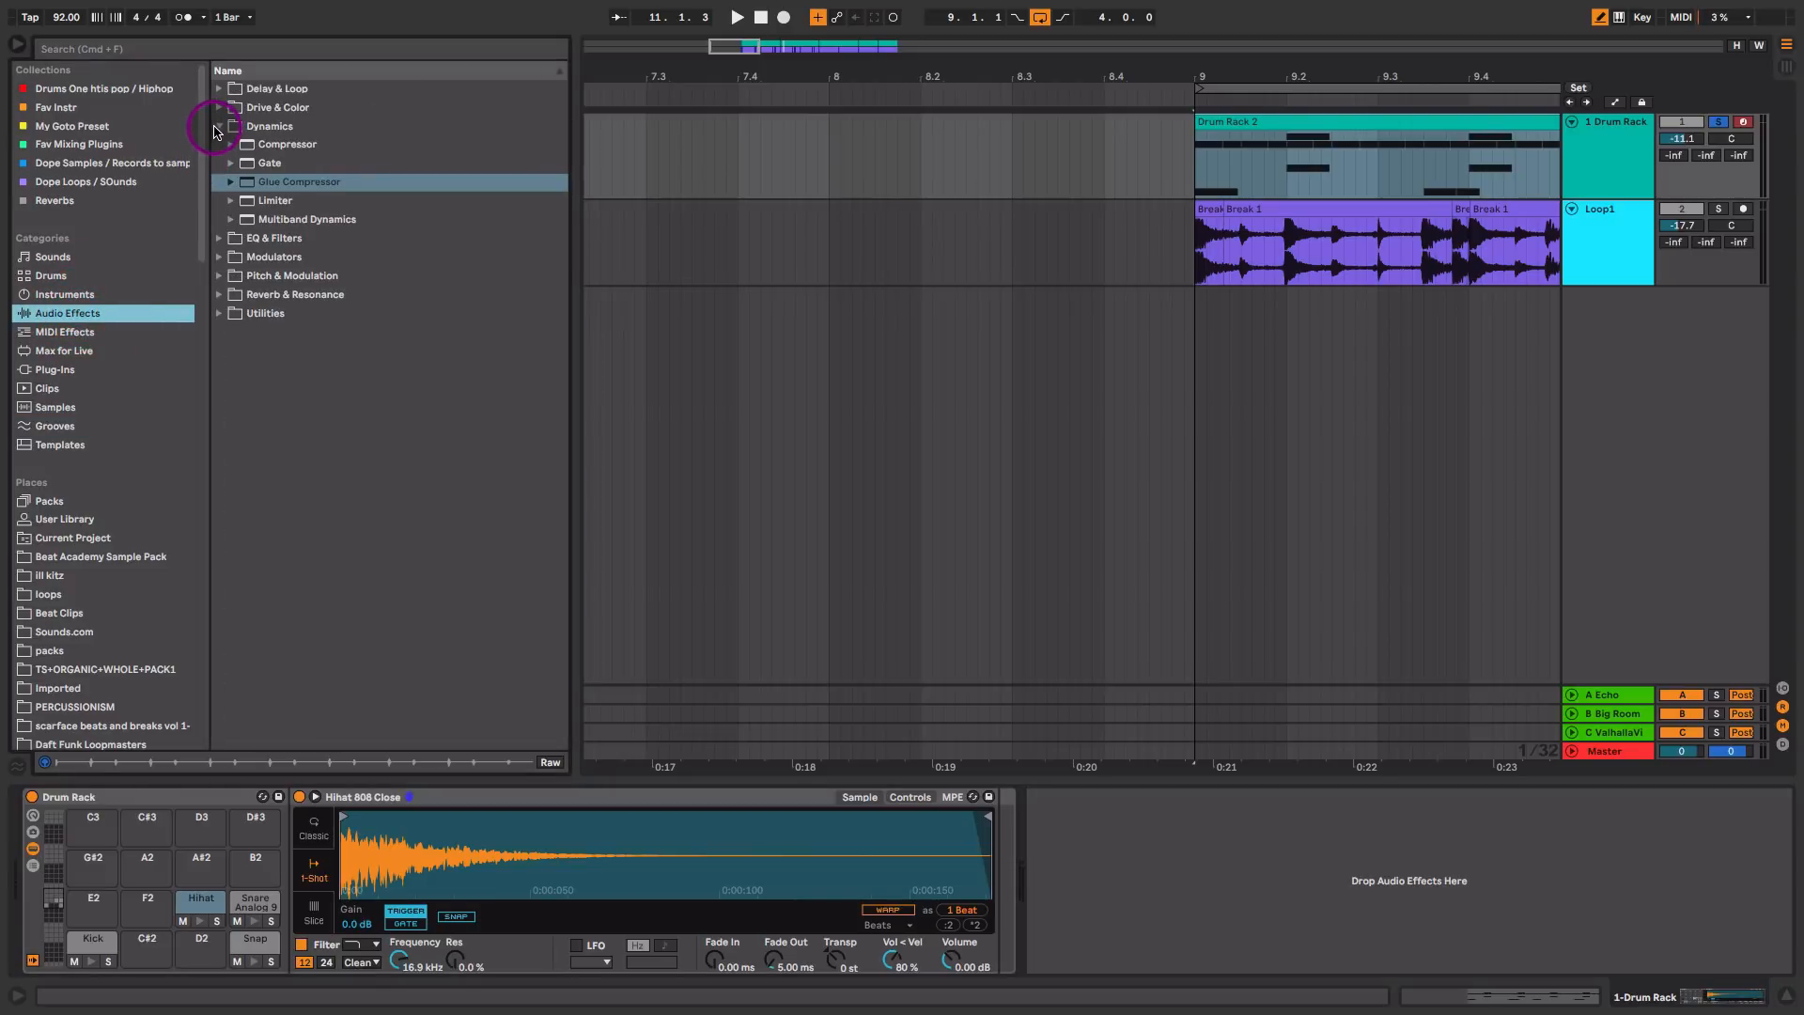
{"action": "left_click", "coordinate": [217, 128]}
{"action": "left_click", "coordinate": [218, 107]}
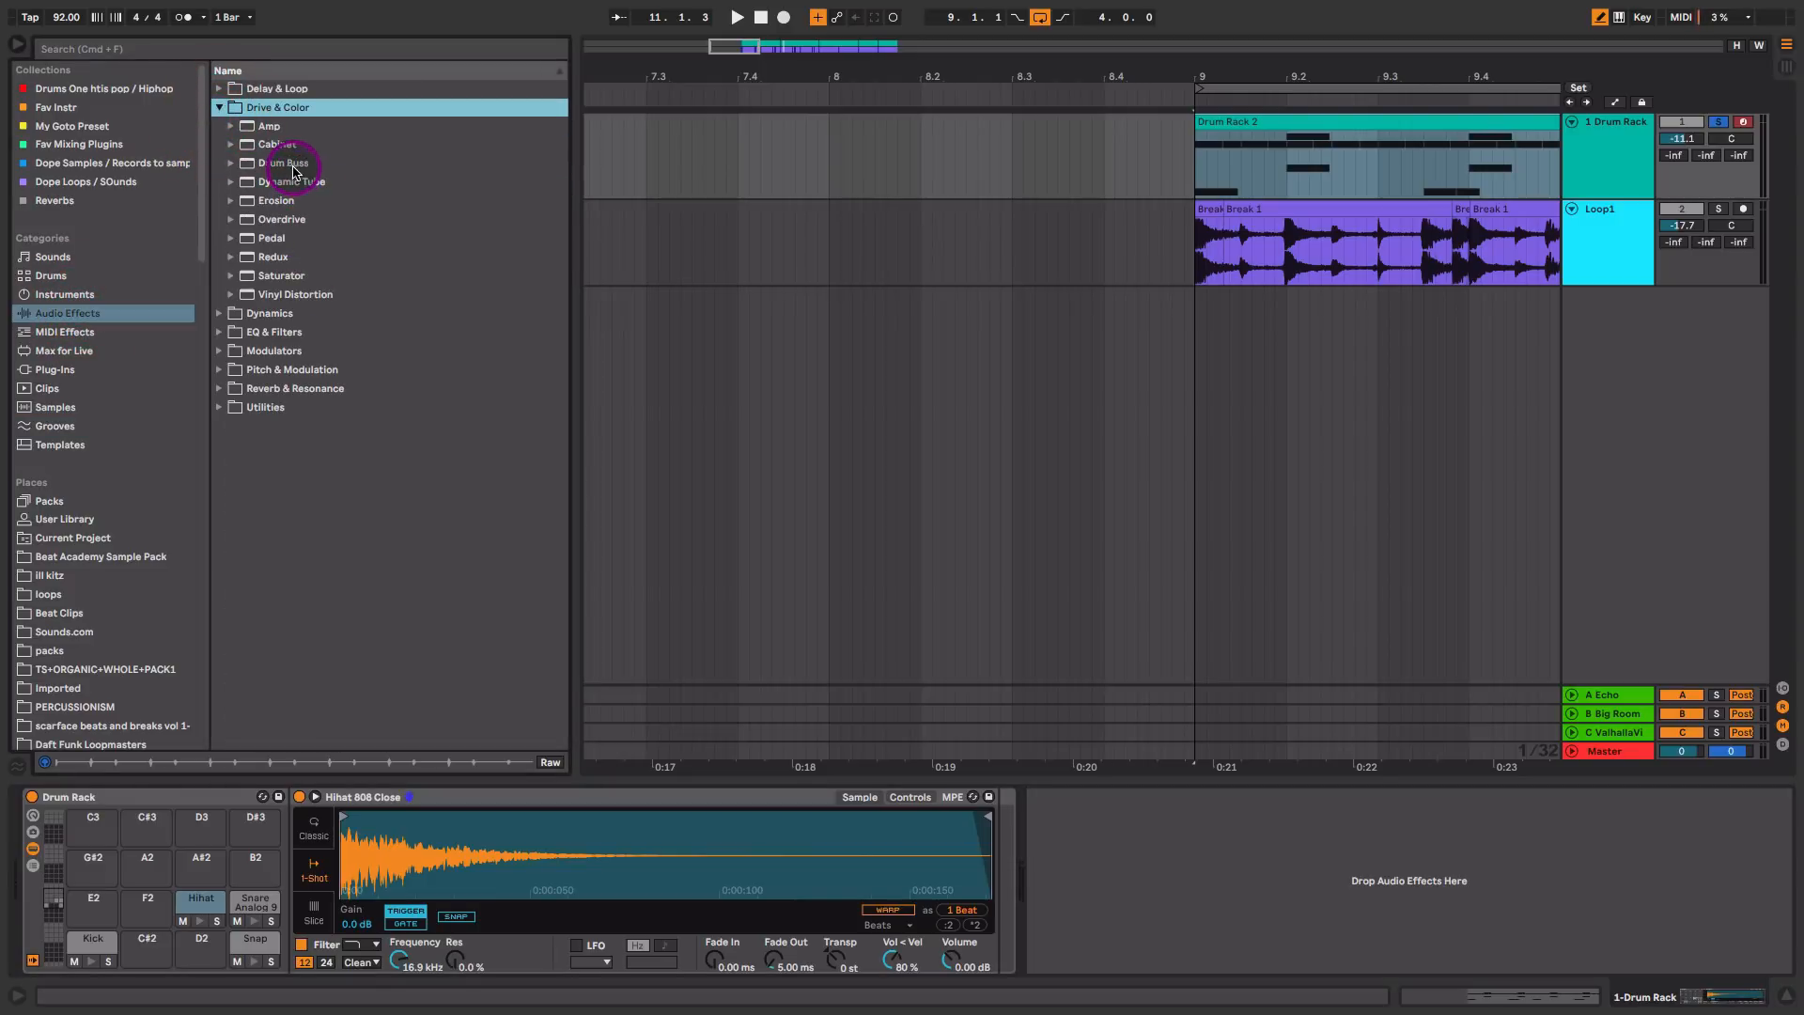
{"action": "left_click_drag", "start_coordinate": [294, 166], "coordinate": [1197, 878]}
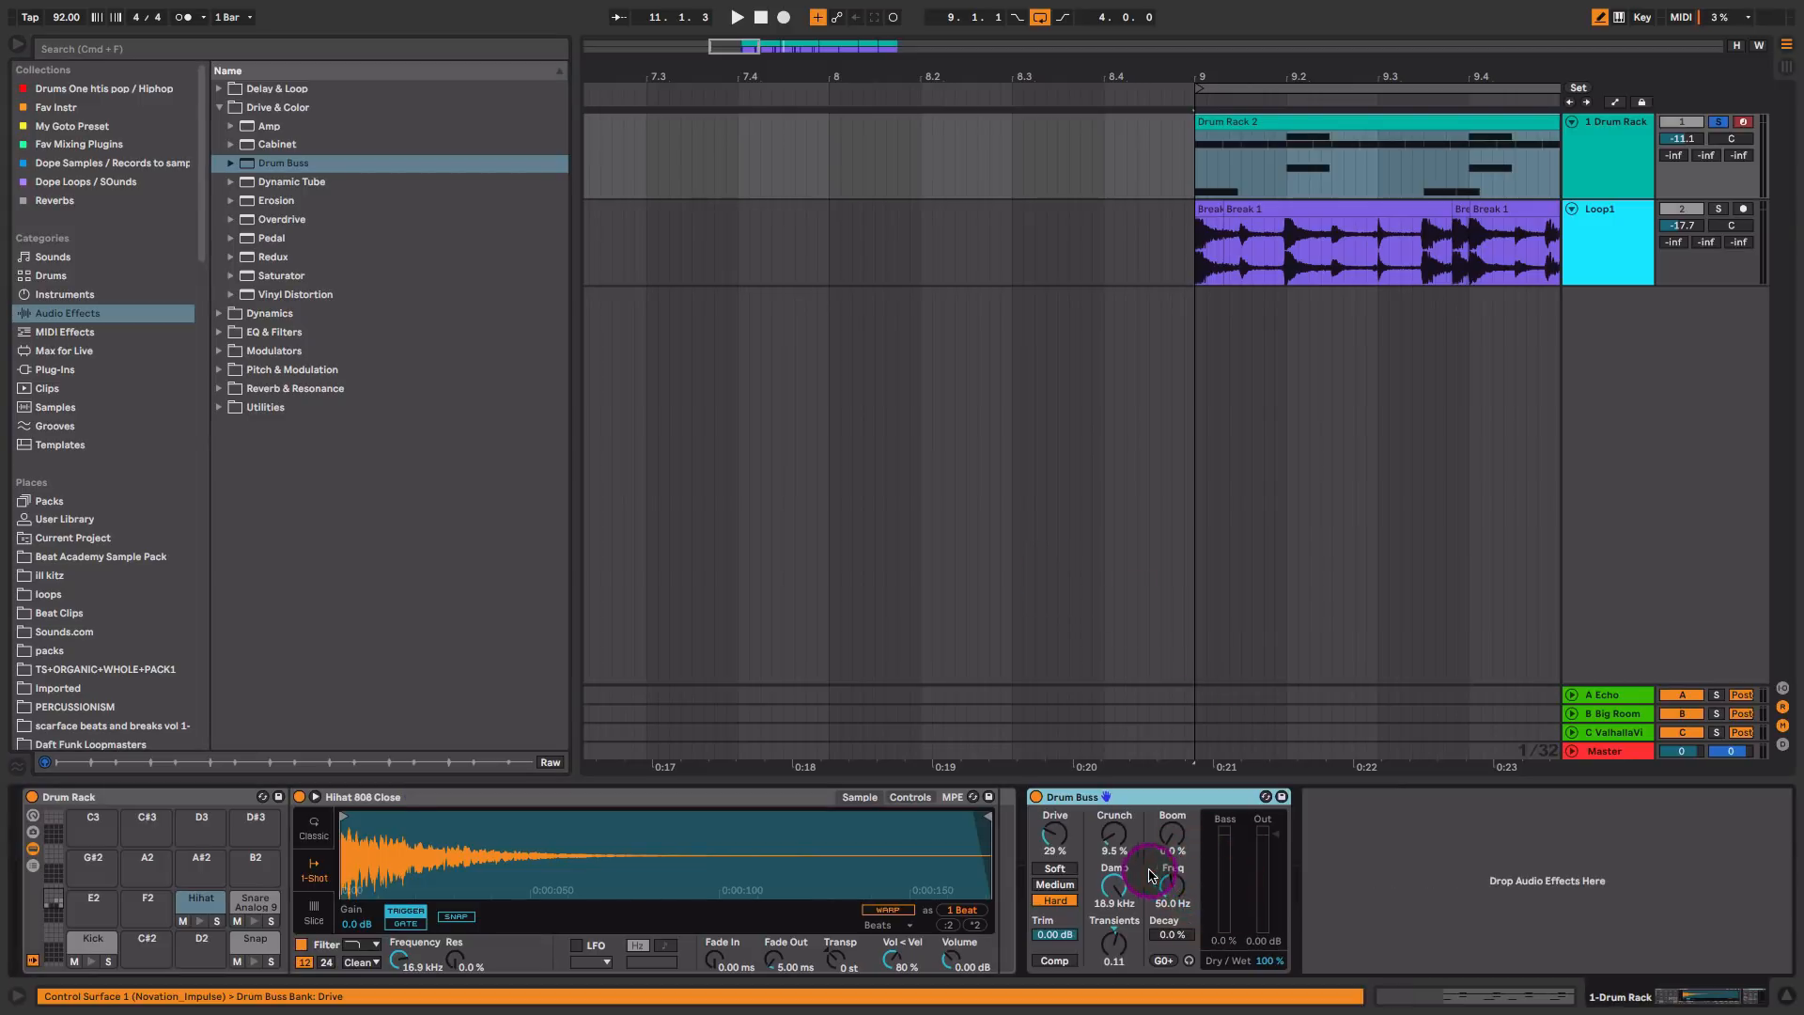
Step: Set the Drum Buss to Drive 37 %, Crunch 38 %, Boom 33 %, Decay 30 % and Dry/Wet 59 %
{"action": "left_click_drag", "start_coordinate": [1058, 837], "coordinate": [1114, 825]}
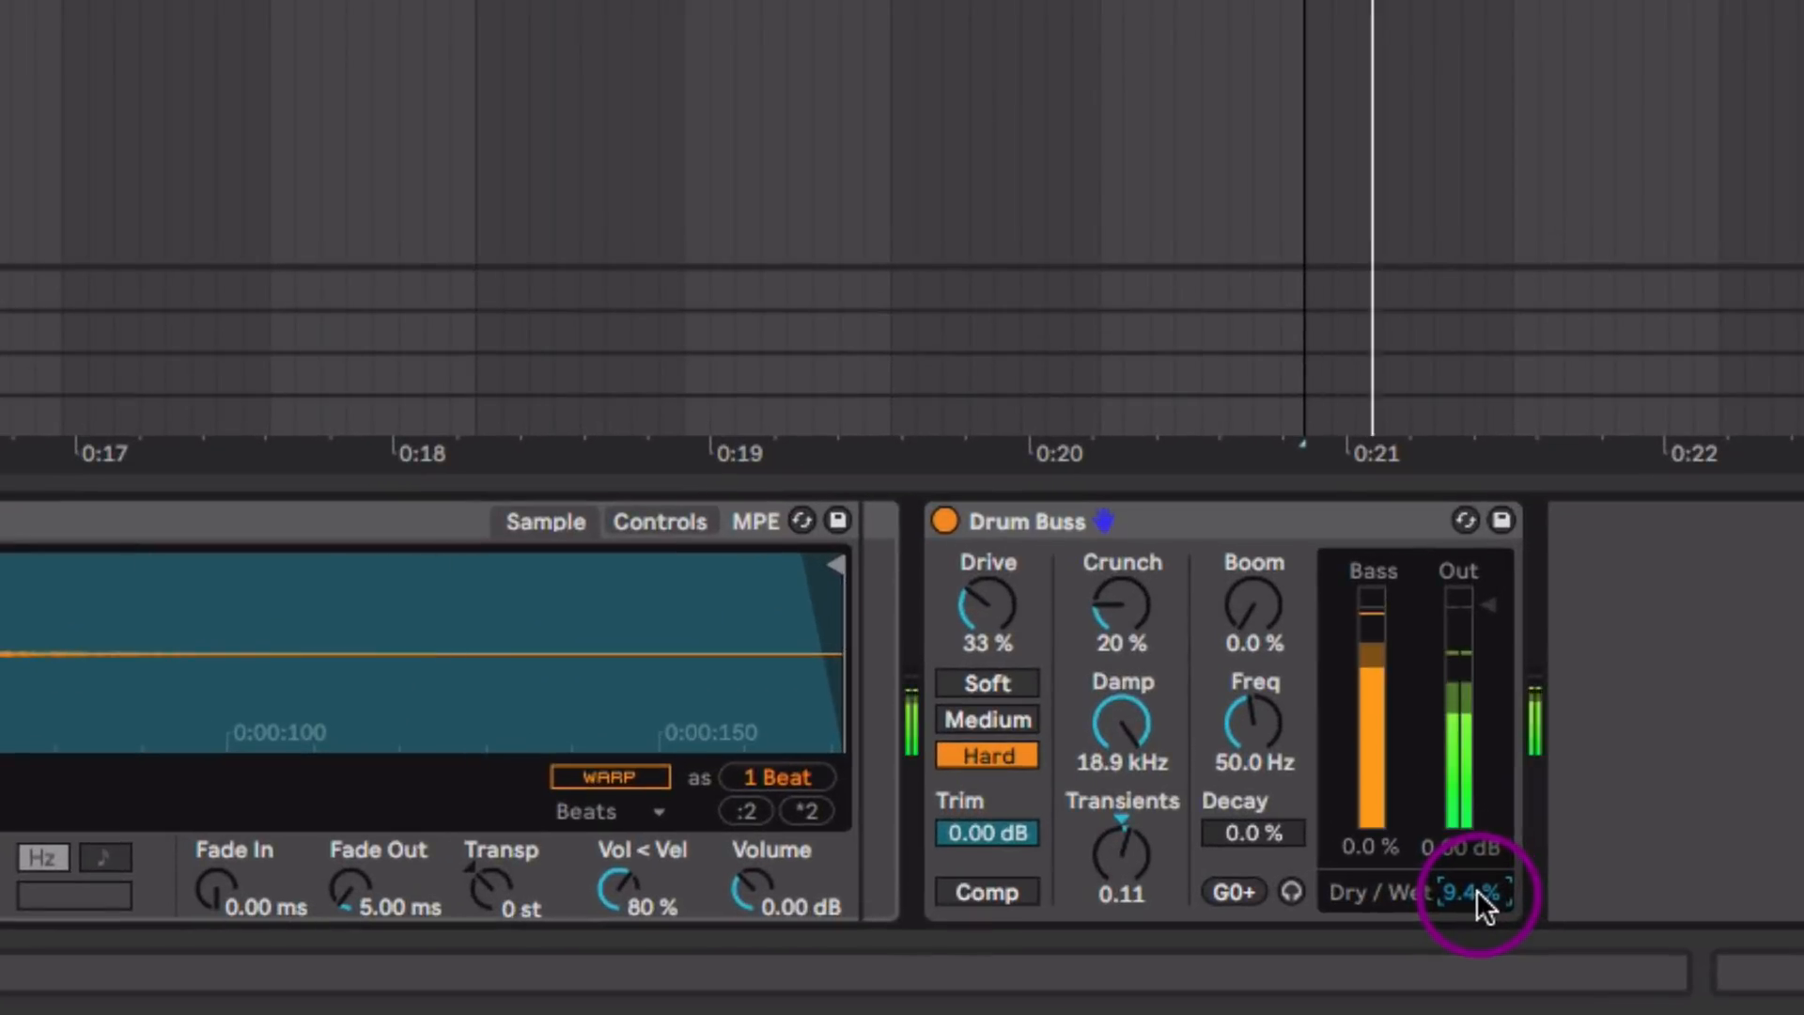
{"action": "left_click_drag", "start_coordinate": [1272, 960], "coordinate": [1272, 949]}
{"action": "mouse_move", "coordinate": [1471, 893]}
{"action": "left_mouse_down"}
{"action": "mouse_move", "coordinate": [1476, 873]}
{"action": "mouse_move", "coordinate": [1478, 904]}
{"action": "left_mouse_up"}
{"action": "left_click_drag", "start_coordinate": [1254, 606], "coordinate": [1253, 530]}
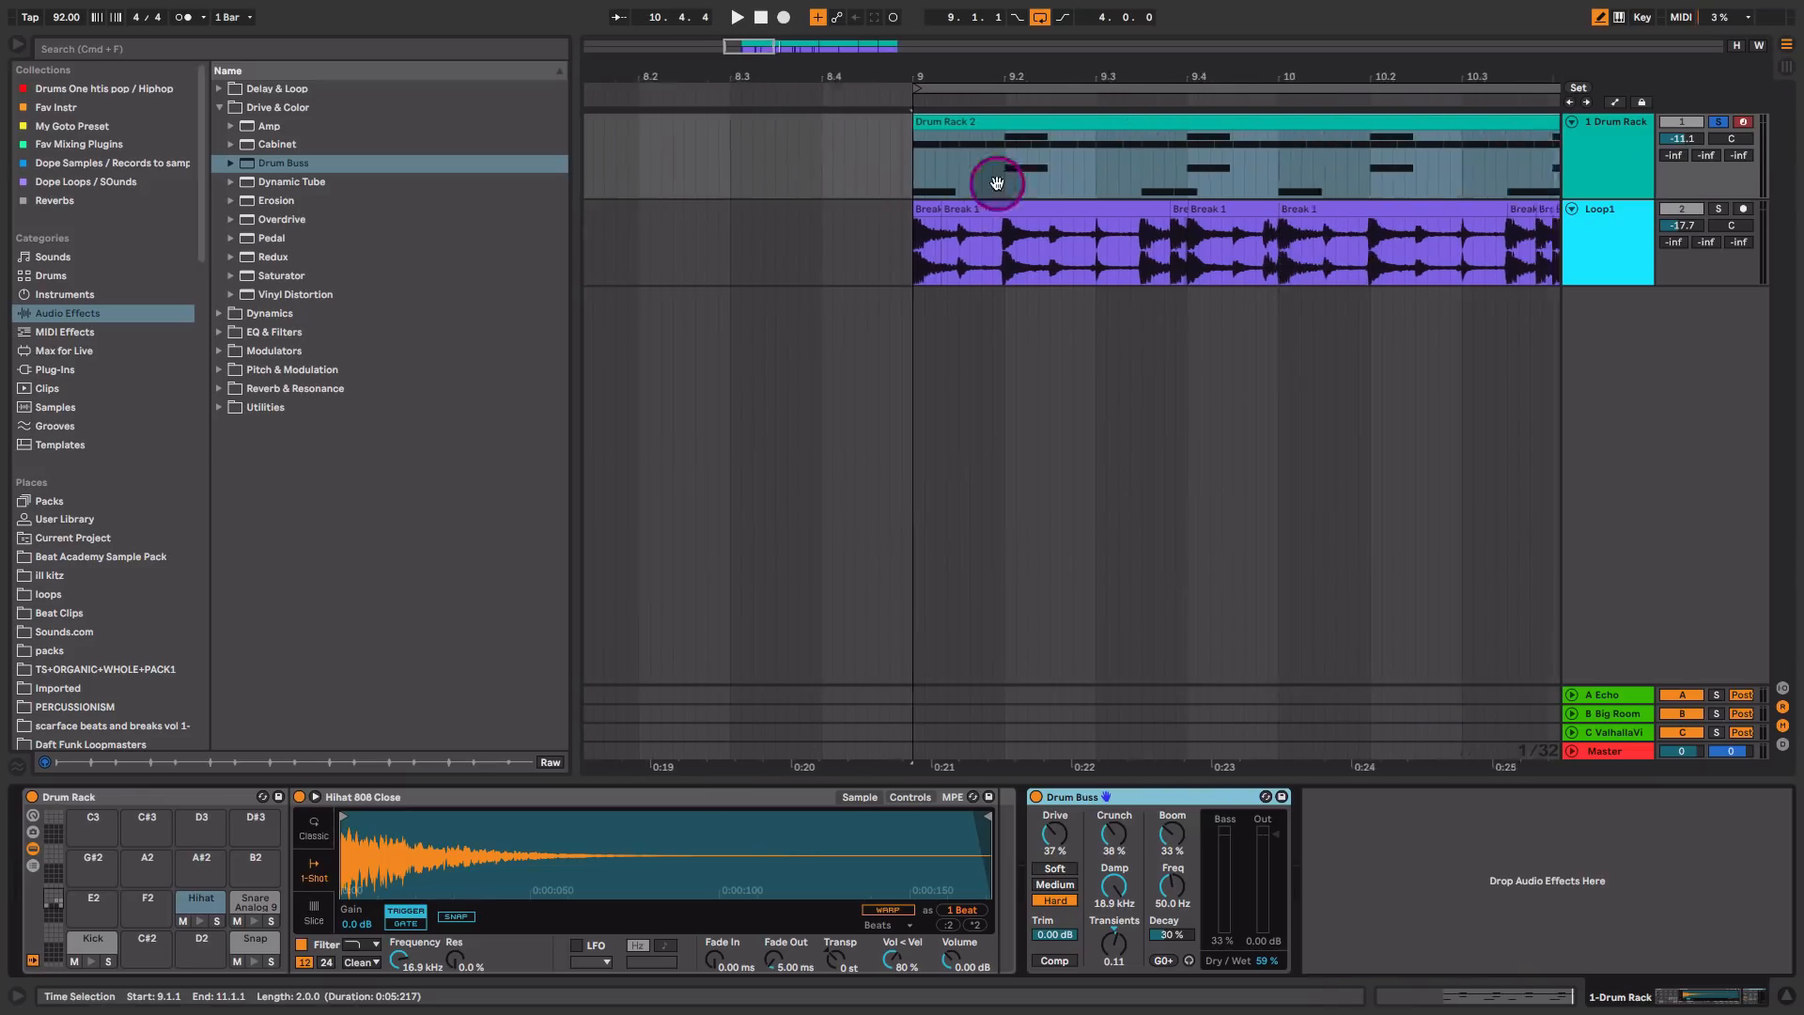
Step: Solo the Loop1 track alongside the Drum Rack and play both from bar 9
{"action": "left_click", "coordinate": [921, 150]}
{"action": "scroll", "coordinate": [922, 152], "scroll_direction": "left", "scroll_amount": 1}
{"action": "left_click", "coordinate": [928, 155]}
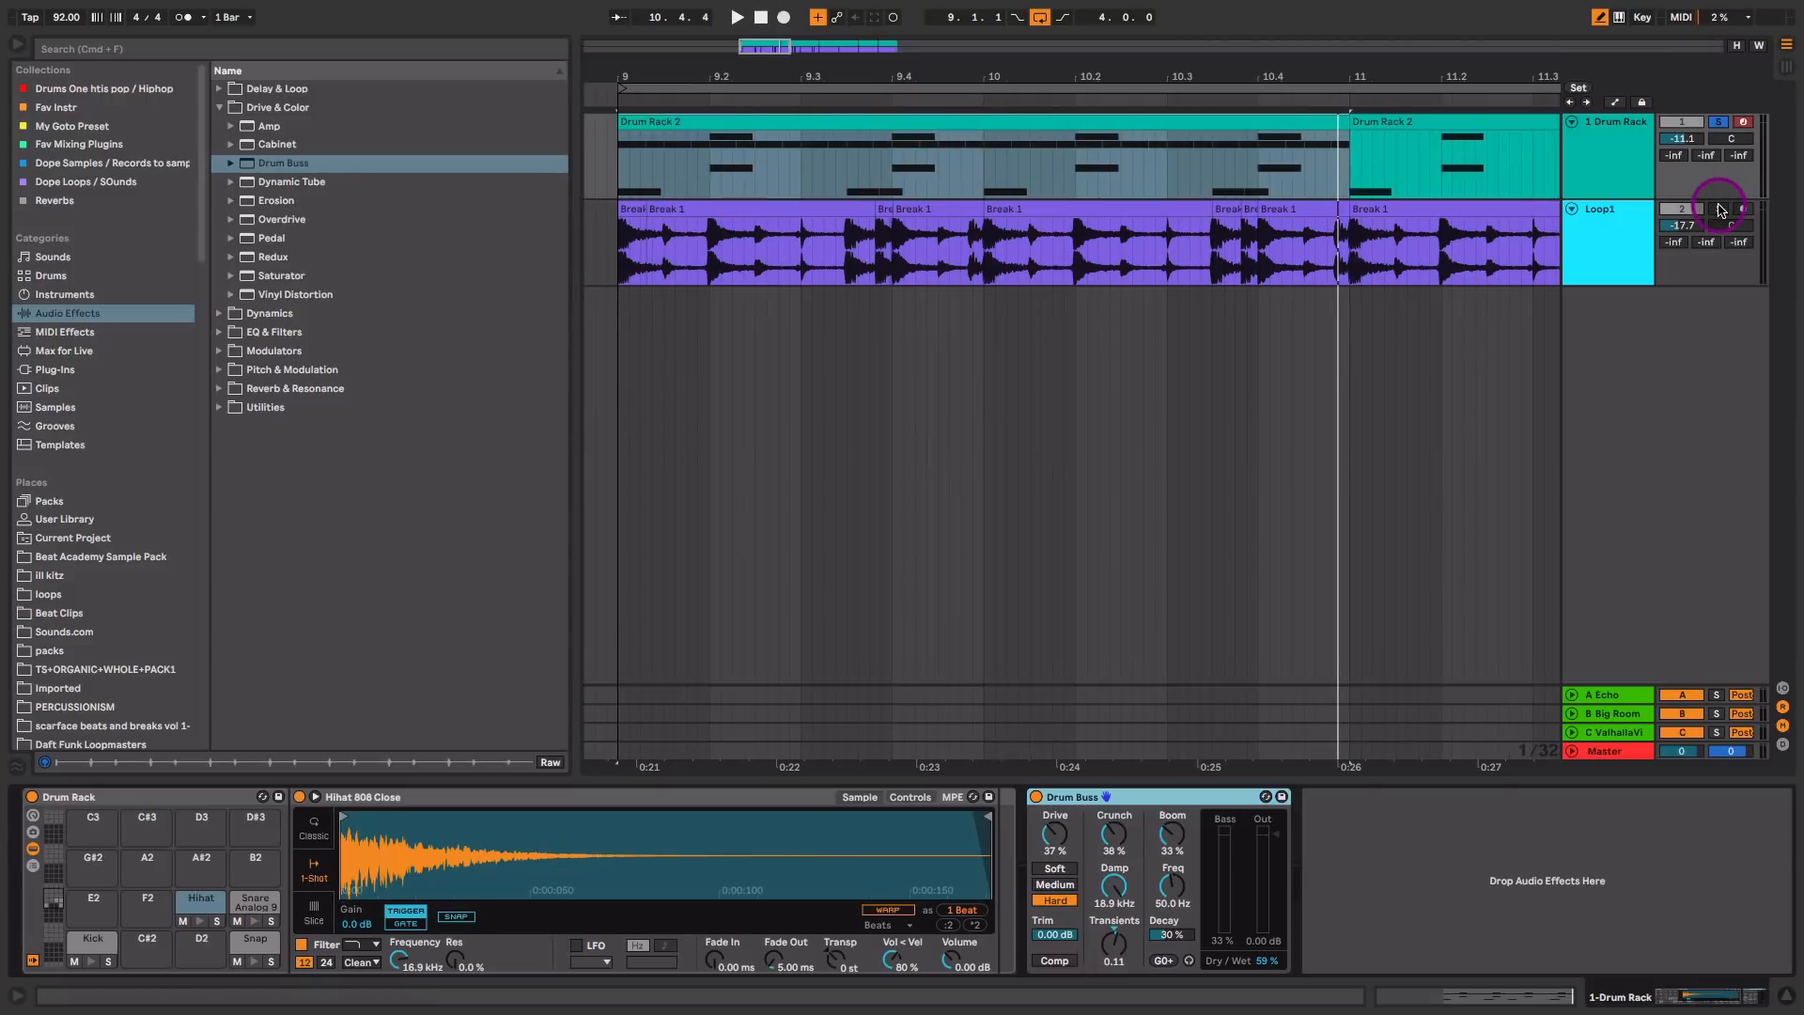
{"action": "left_click", "coordinate": [1719, 209]}
{"action": "key", "text": "space"}
{"action": "left_click_drag", "start_coordinate": [1190, 77], "coordinate": [1161, 14]}
{"action": "left_click", "coordinate": [1147, 120]}
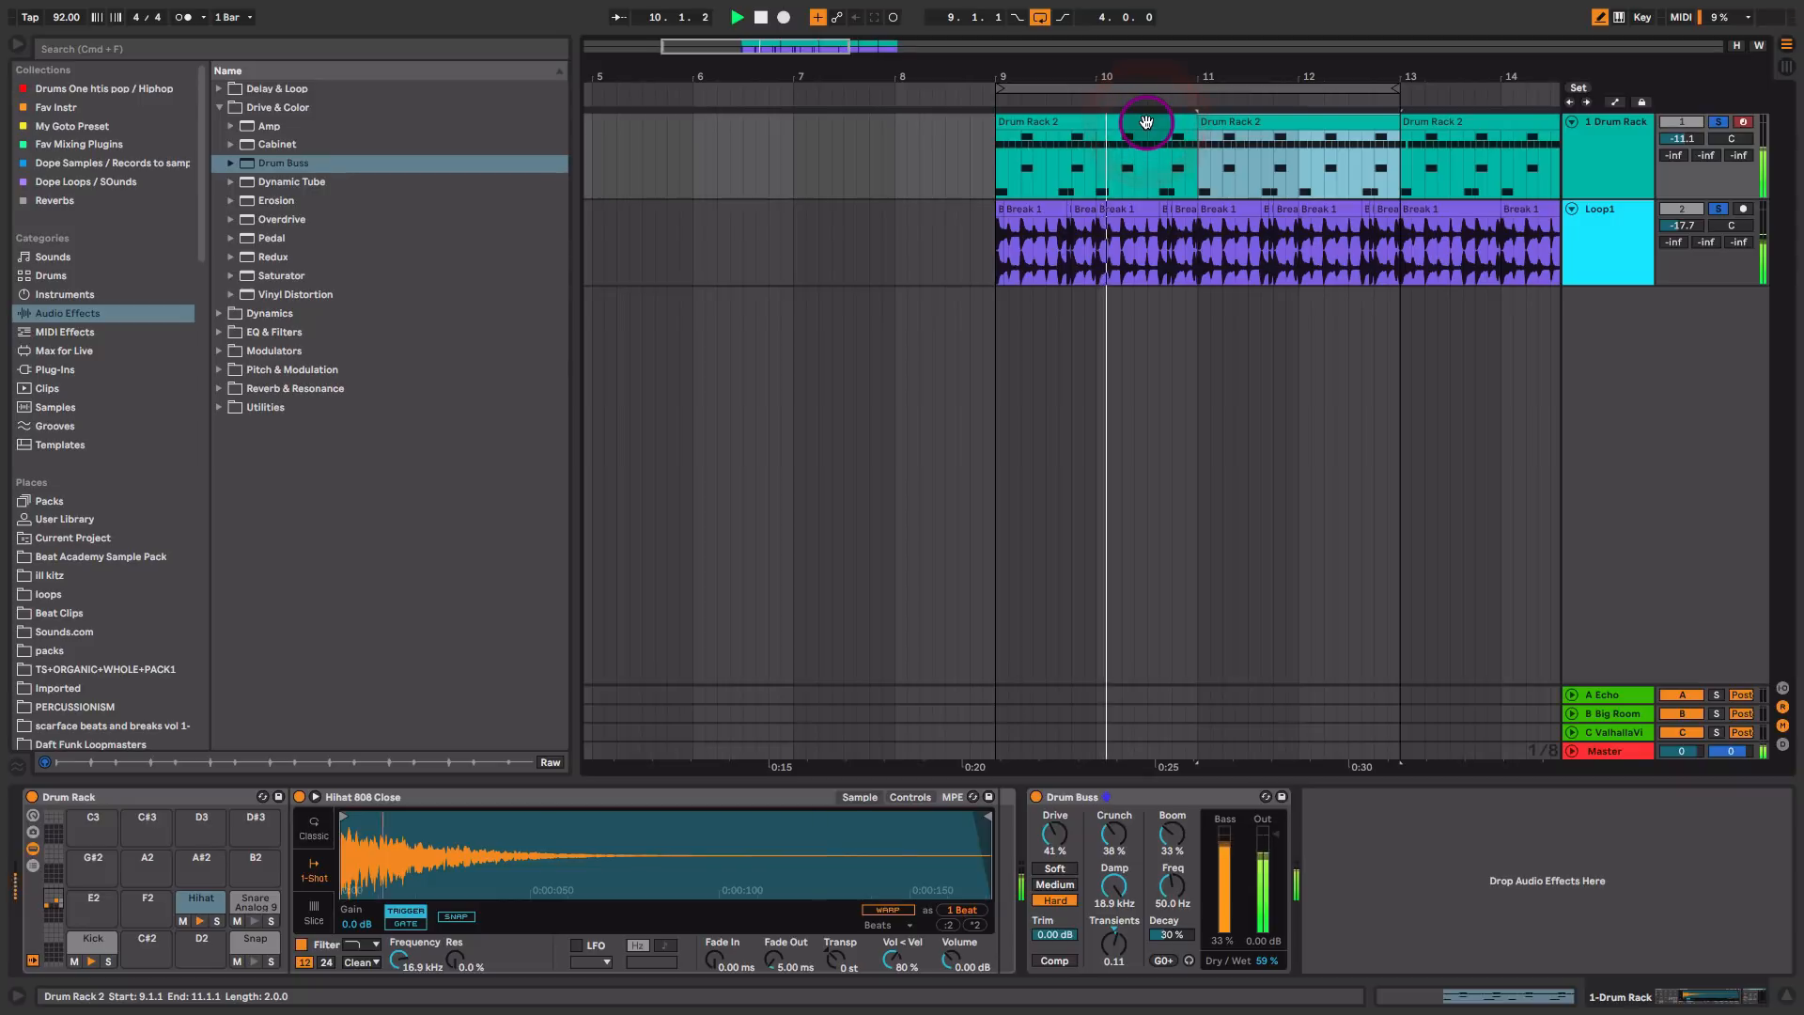
Step: In Session View, compare the mix without the Drum Rack, raise the Drum Rack's volume to -10.3 dB and stop playback
{"action": "key", "text": "Tab"}
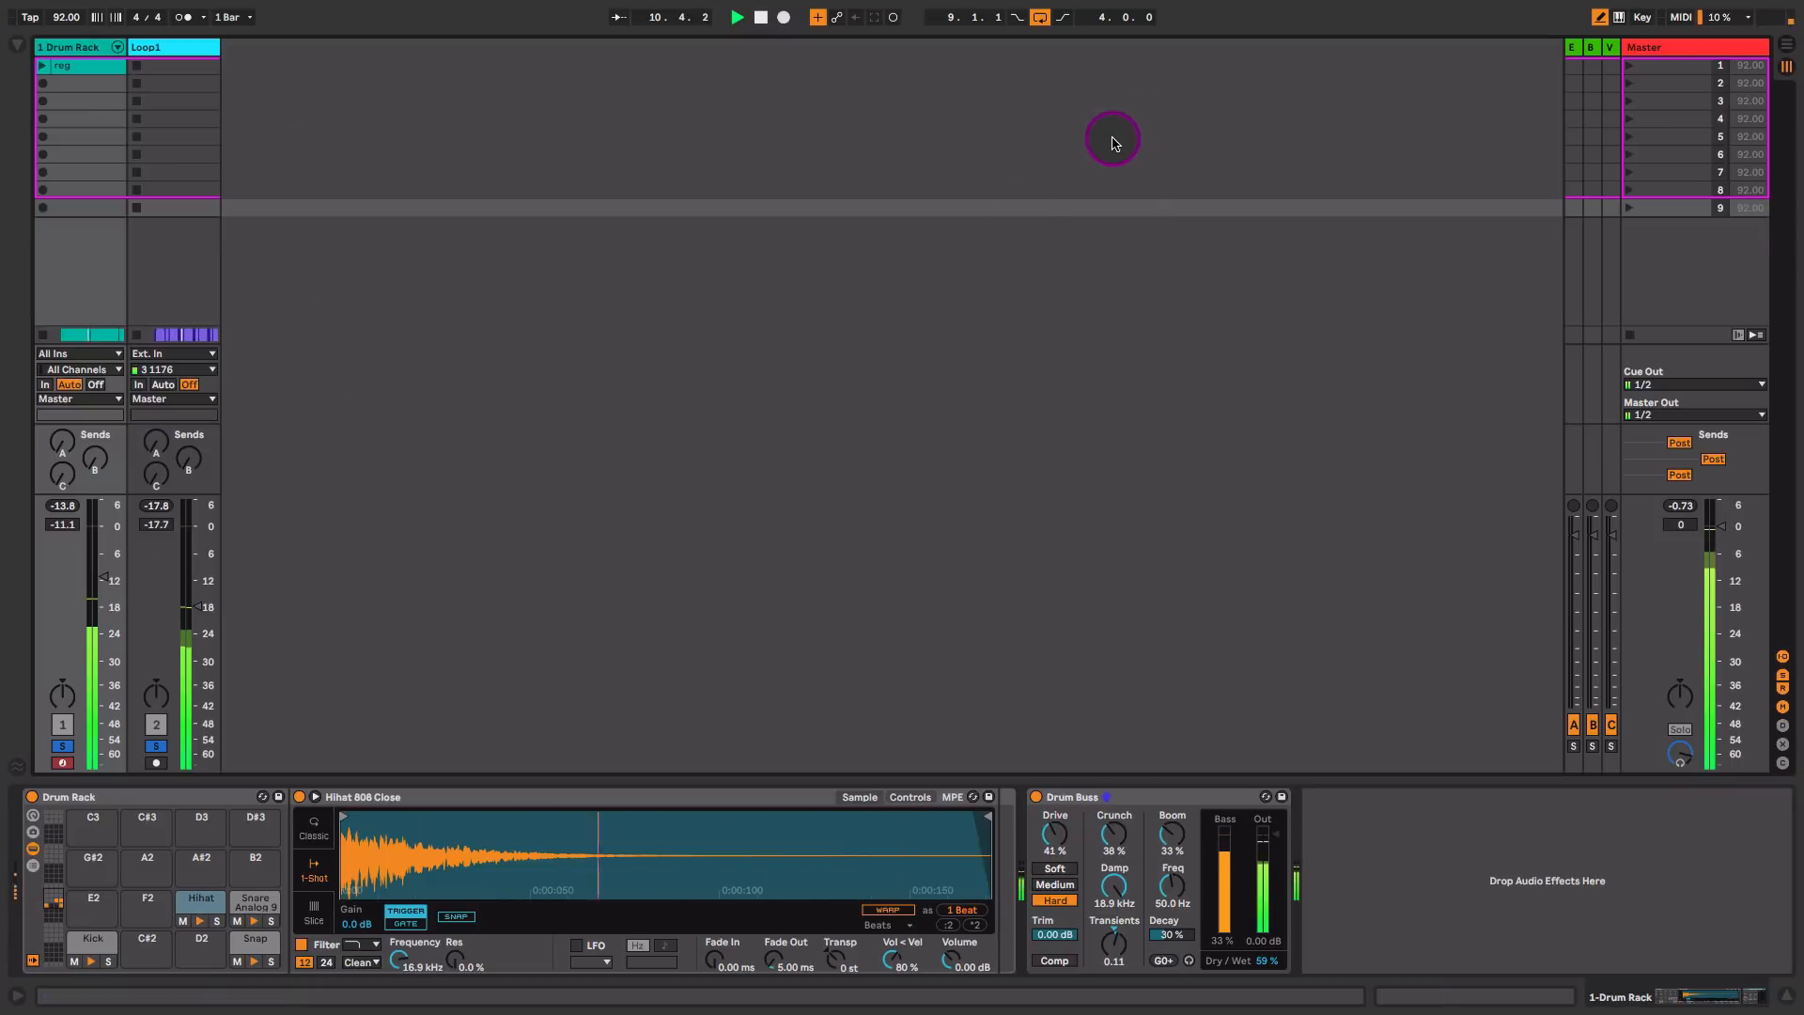
{"action": "left_click", "coordinate": [62, 745]}
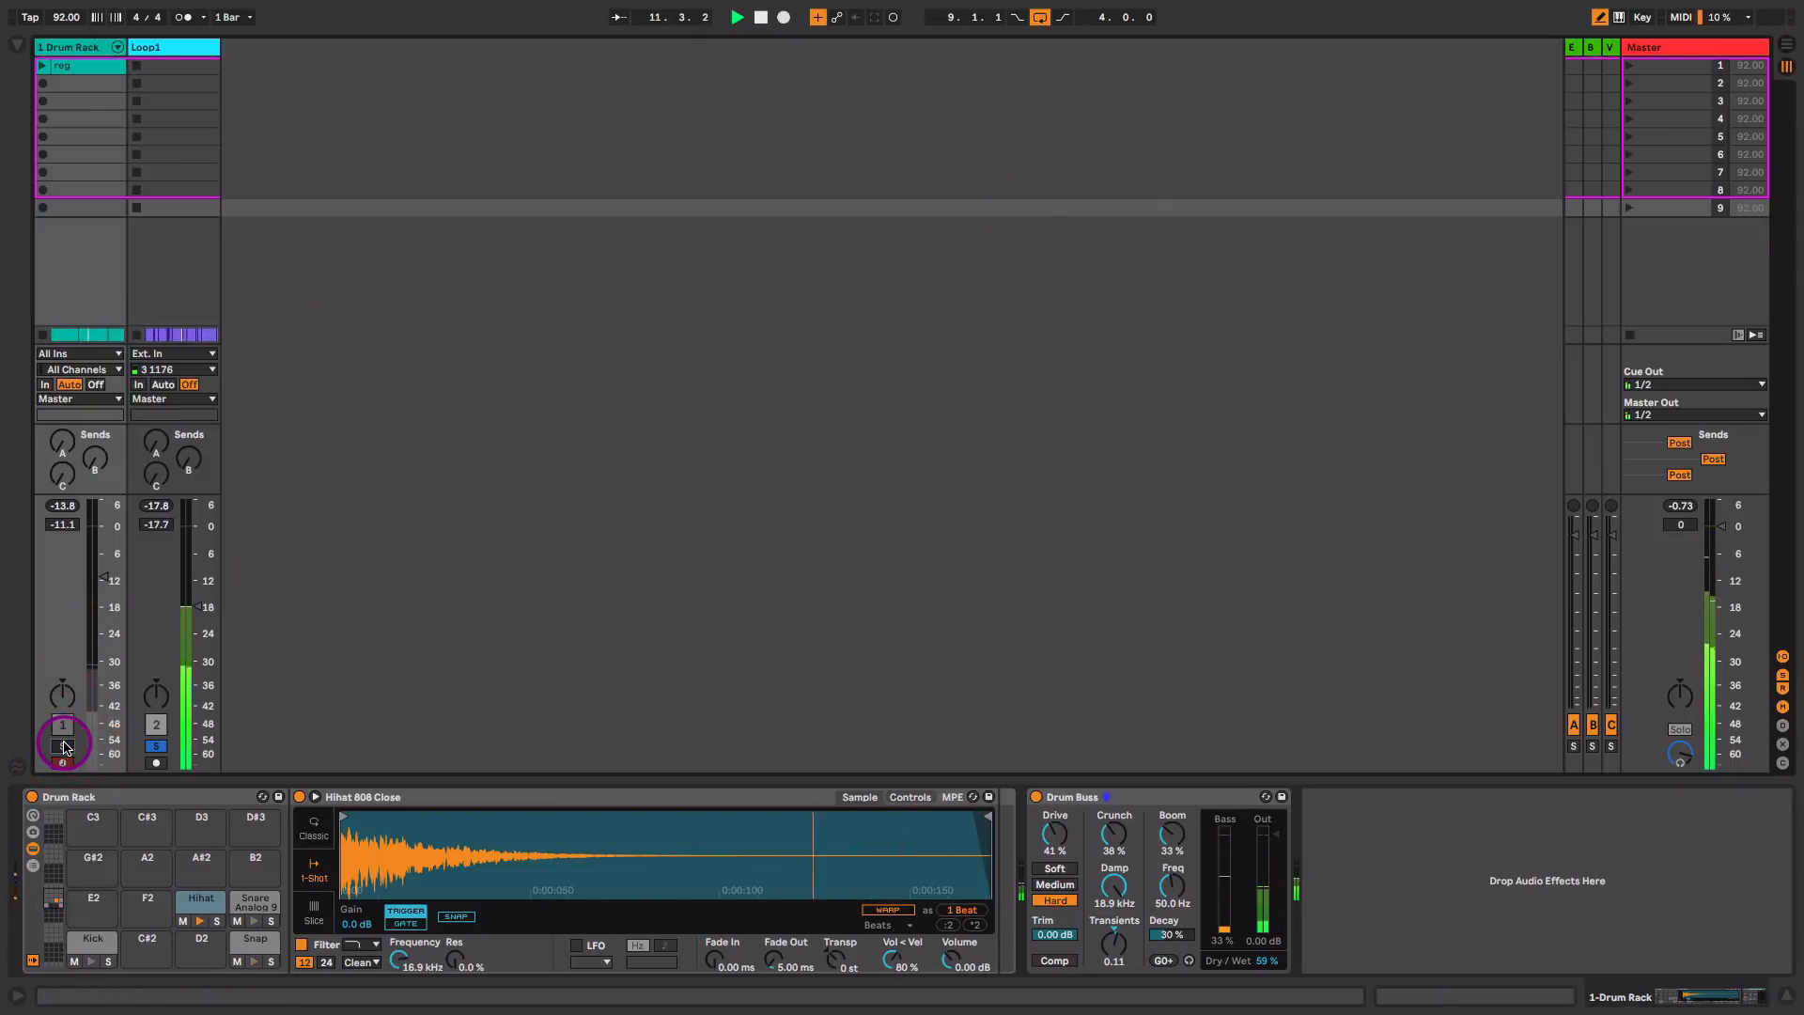
{"action": "left_click", "coordinate": [63, 747]}
{"action": "left_click_drag", "start_coordinate": [102, 577], "coordinate": [103, 572]}
{"action": "key", "text": "space"}
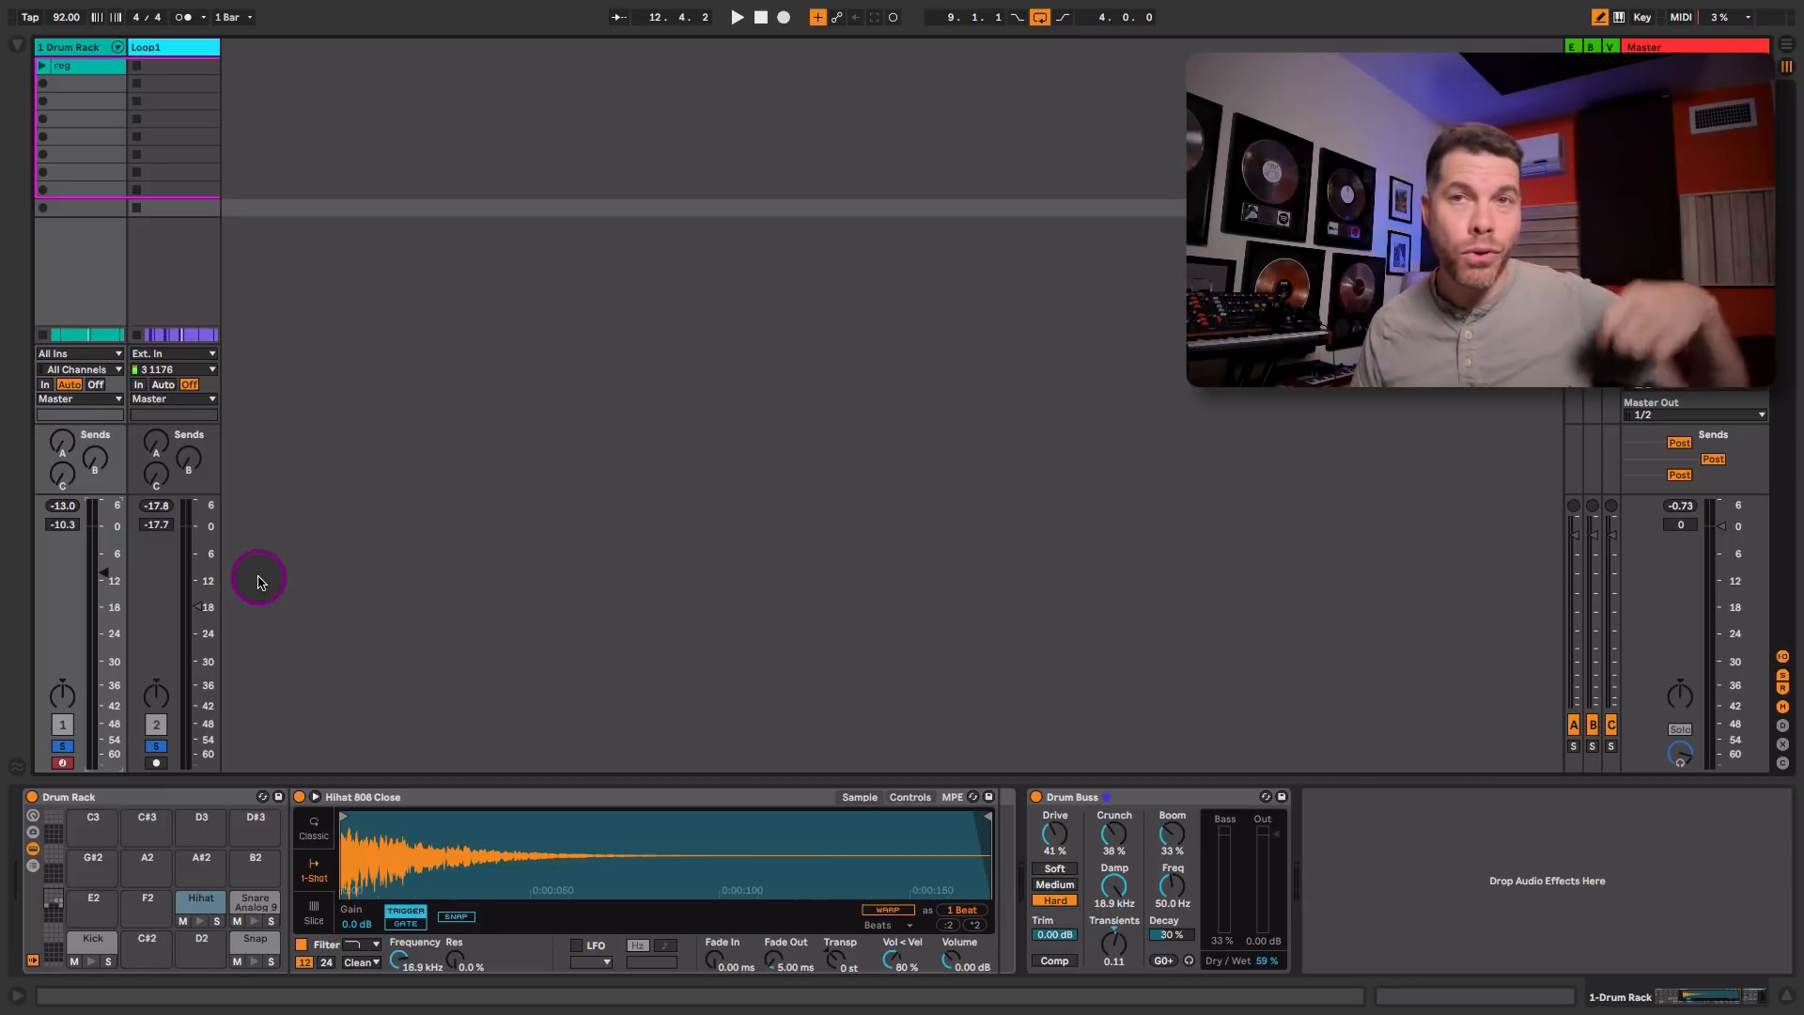
Step: Turn on the EQ Eight on the Loop1 track and raise its low-cut frequency slightly
{"action": "left_click", "coordinate": [179, 48]}
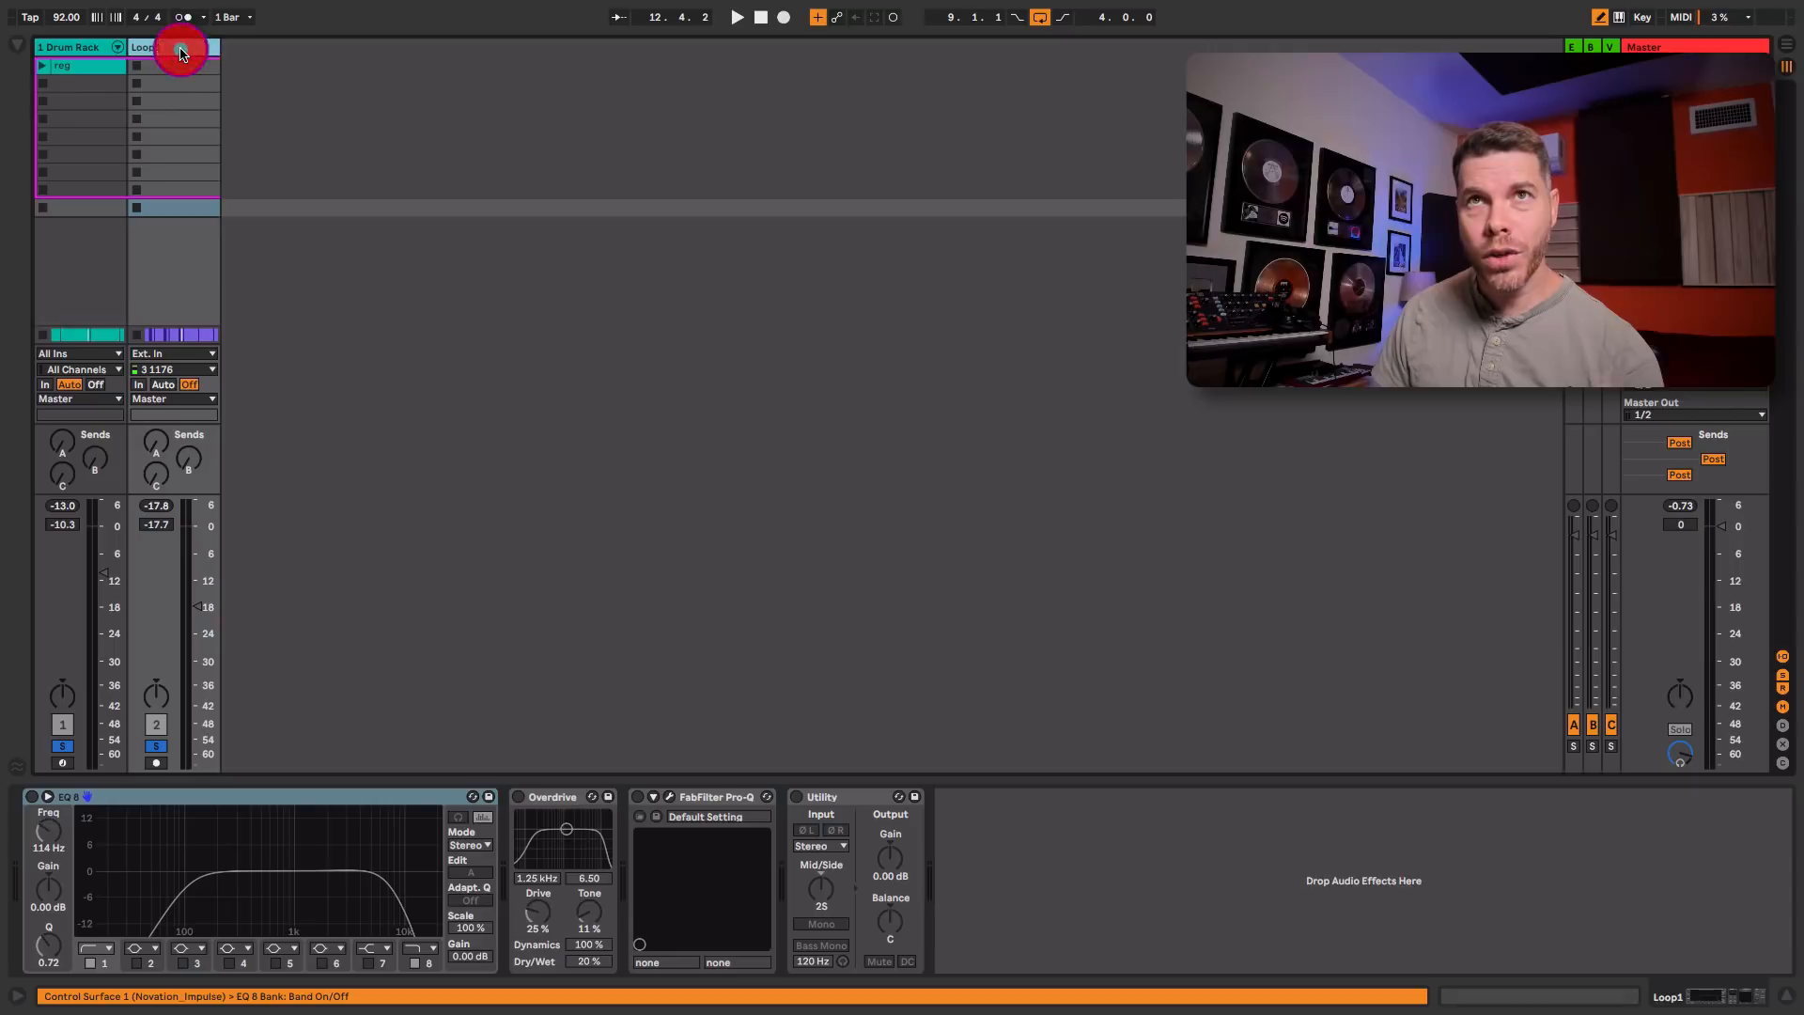
{"action": "left_click", "coordinate": [32, 796]}
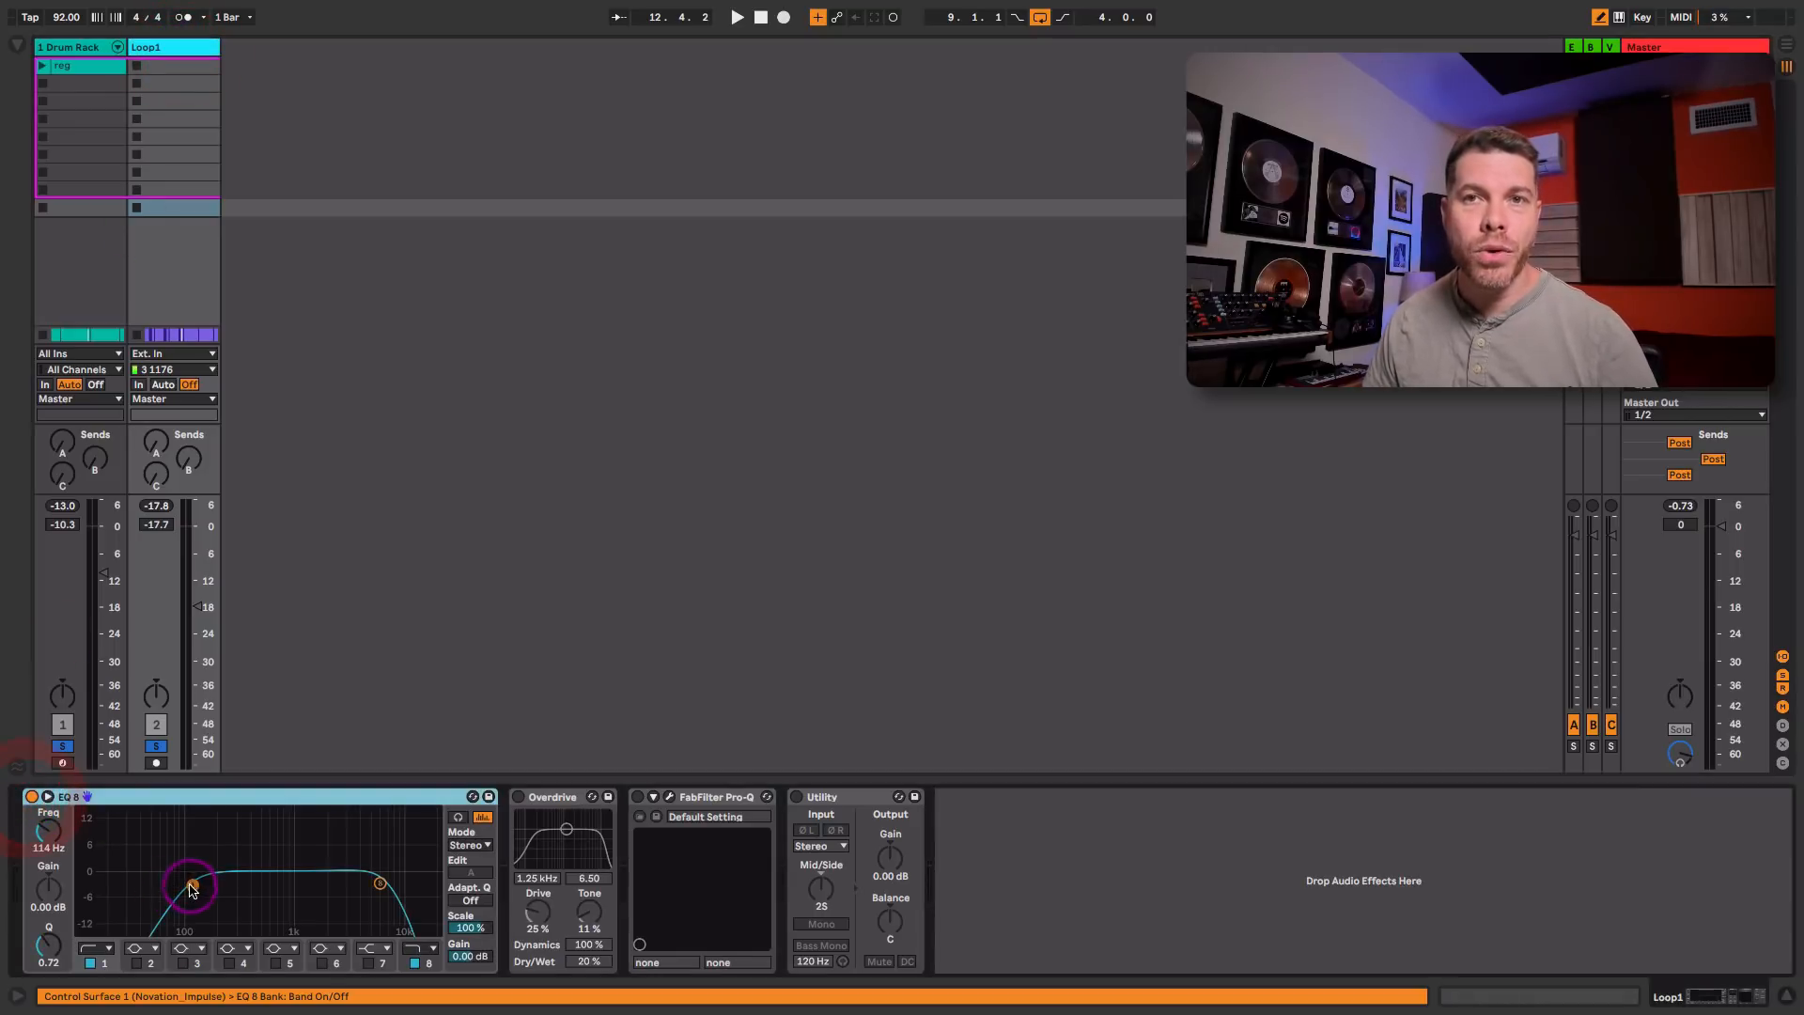
{"action": "left_click_drag", "start_coordinate": [186, 878], "coordinate": [200, 883]}
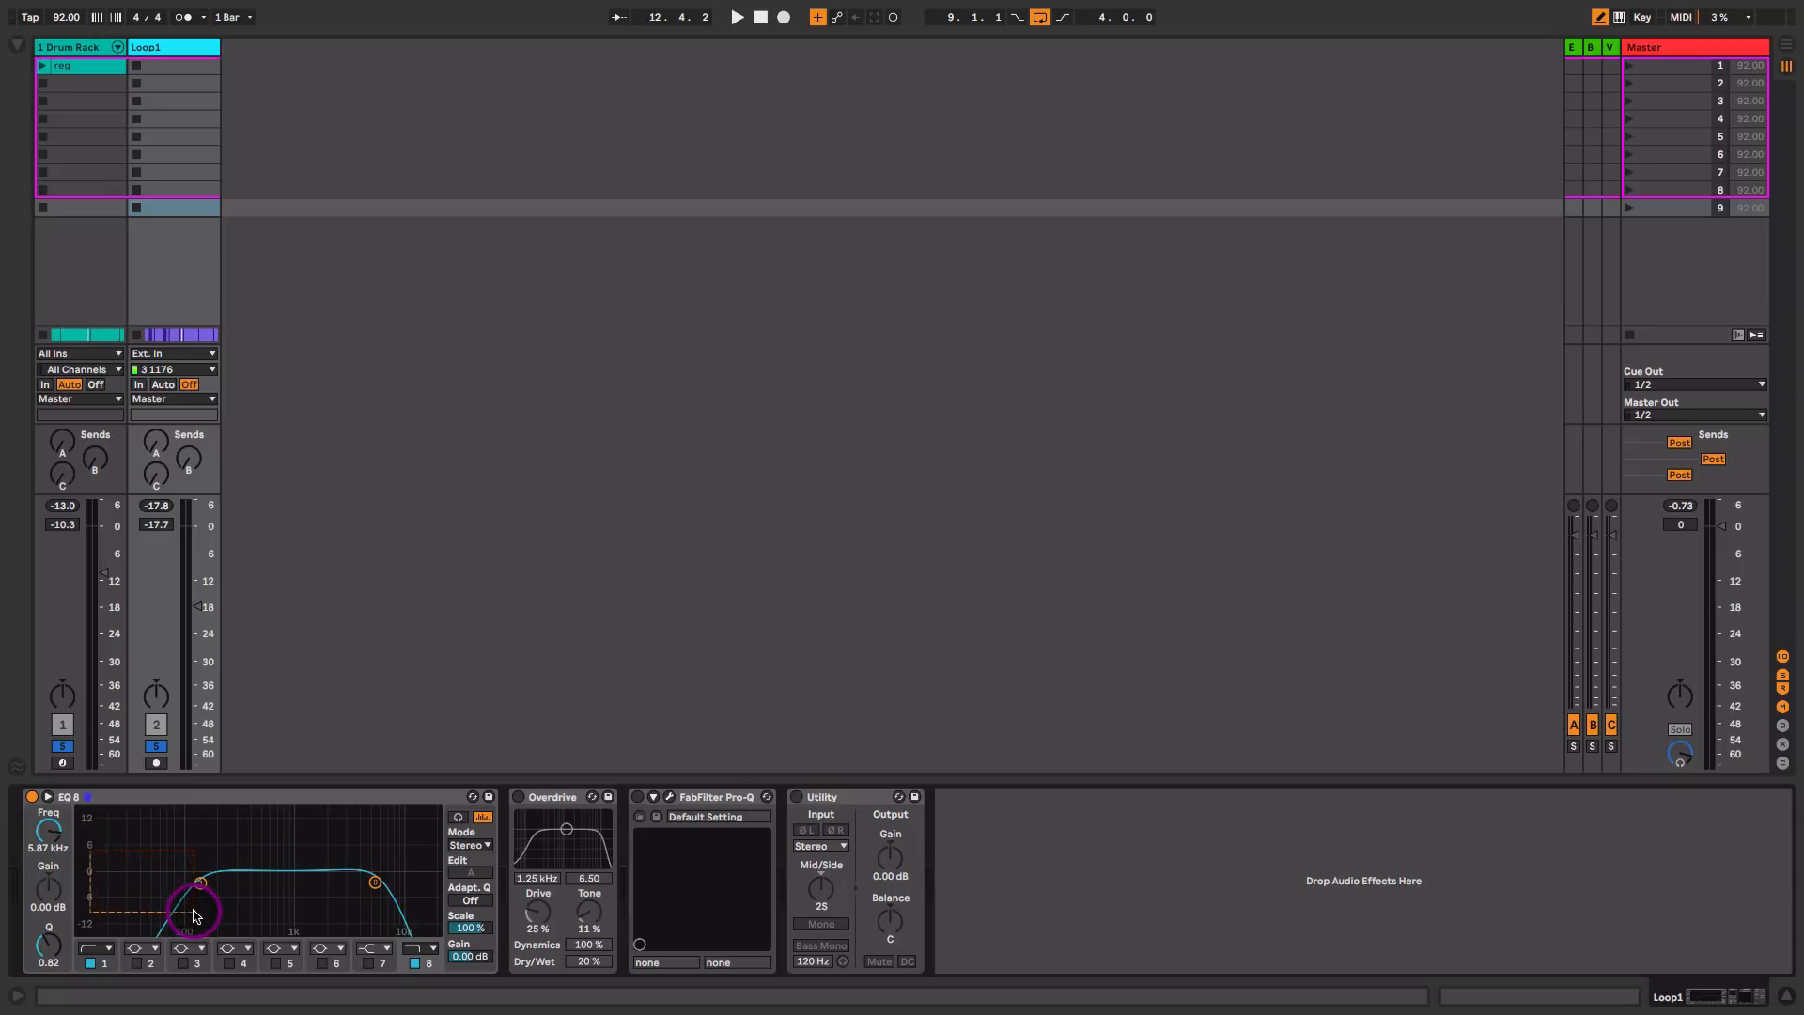
Step: During playback, raise the EQ Eight's low-cut frequency on Loop1 and lower its high-cut frequency to 5.27 kHz
{"action": "key", "text": "space"}
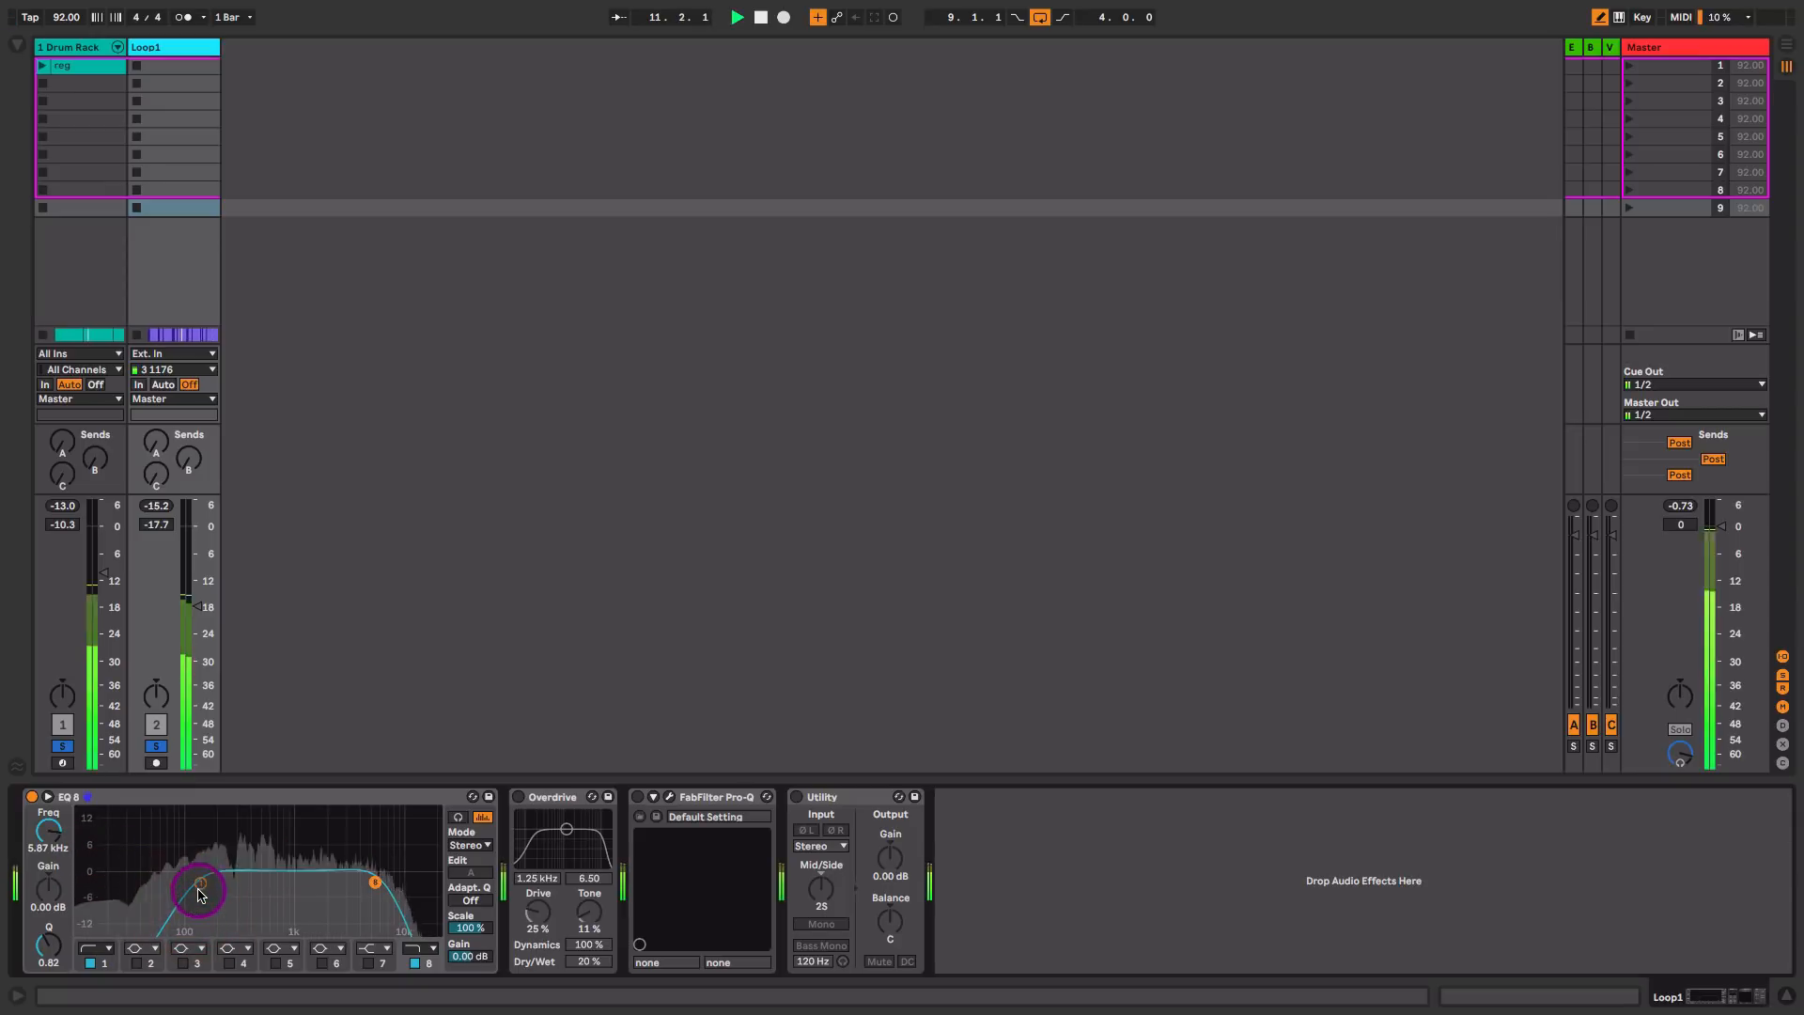
{"action": "left_click_drag", "start_coordinate": [200, 883], "coordinate": [212, 882]}
{"action": "left_click_drag", "start_coordinate": [375, 883], "coordinate": [371, 882]}
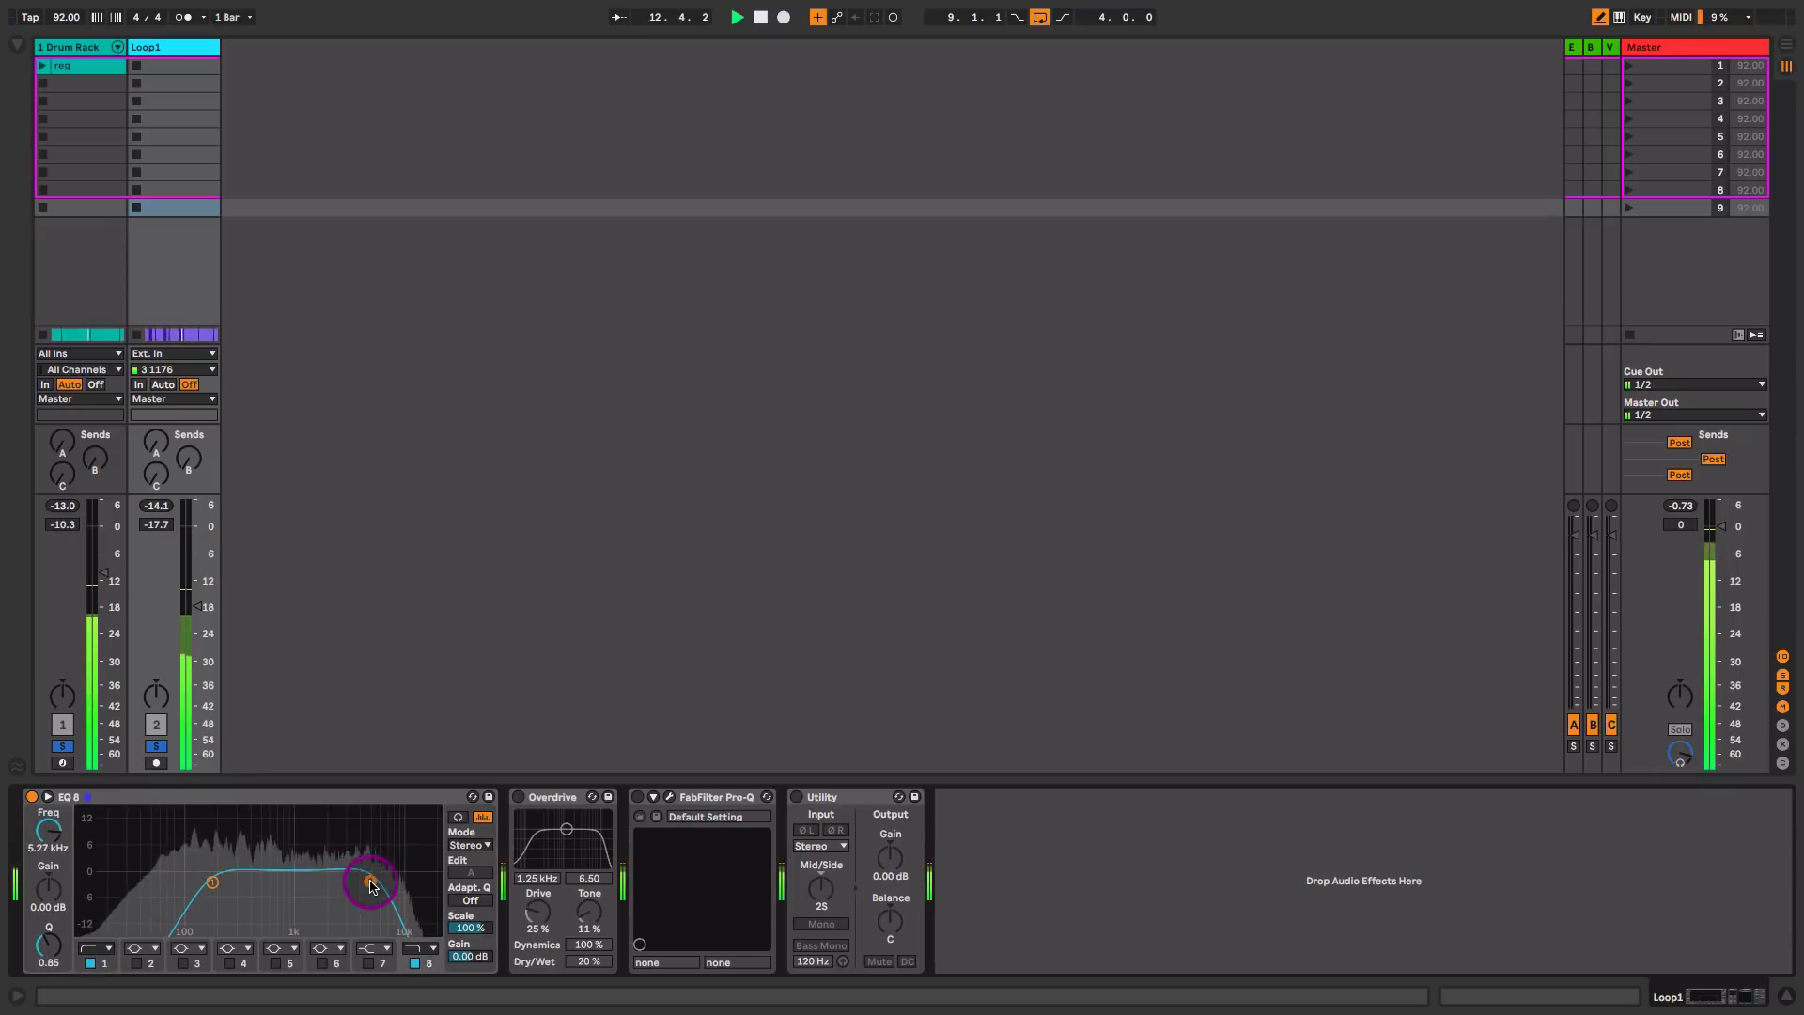
{"action": "key", "text": "space"}
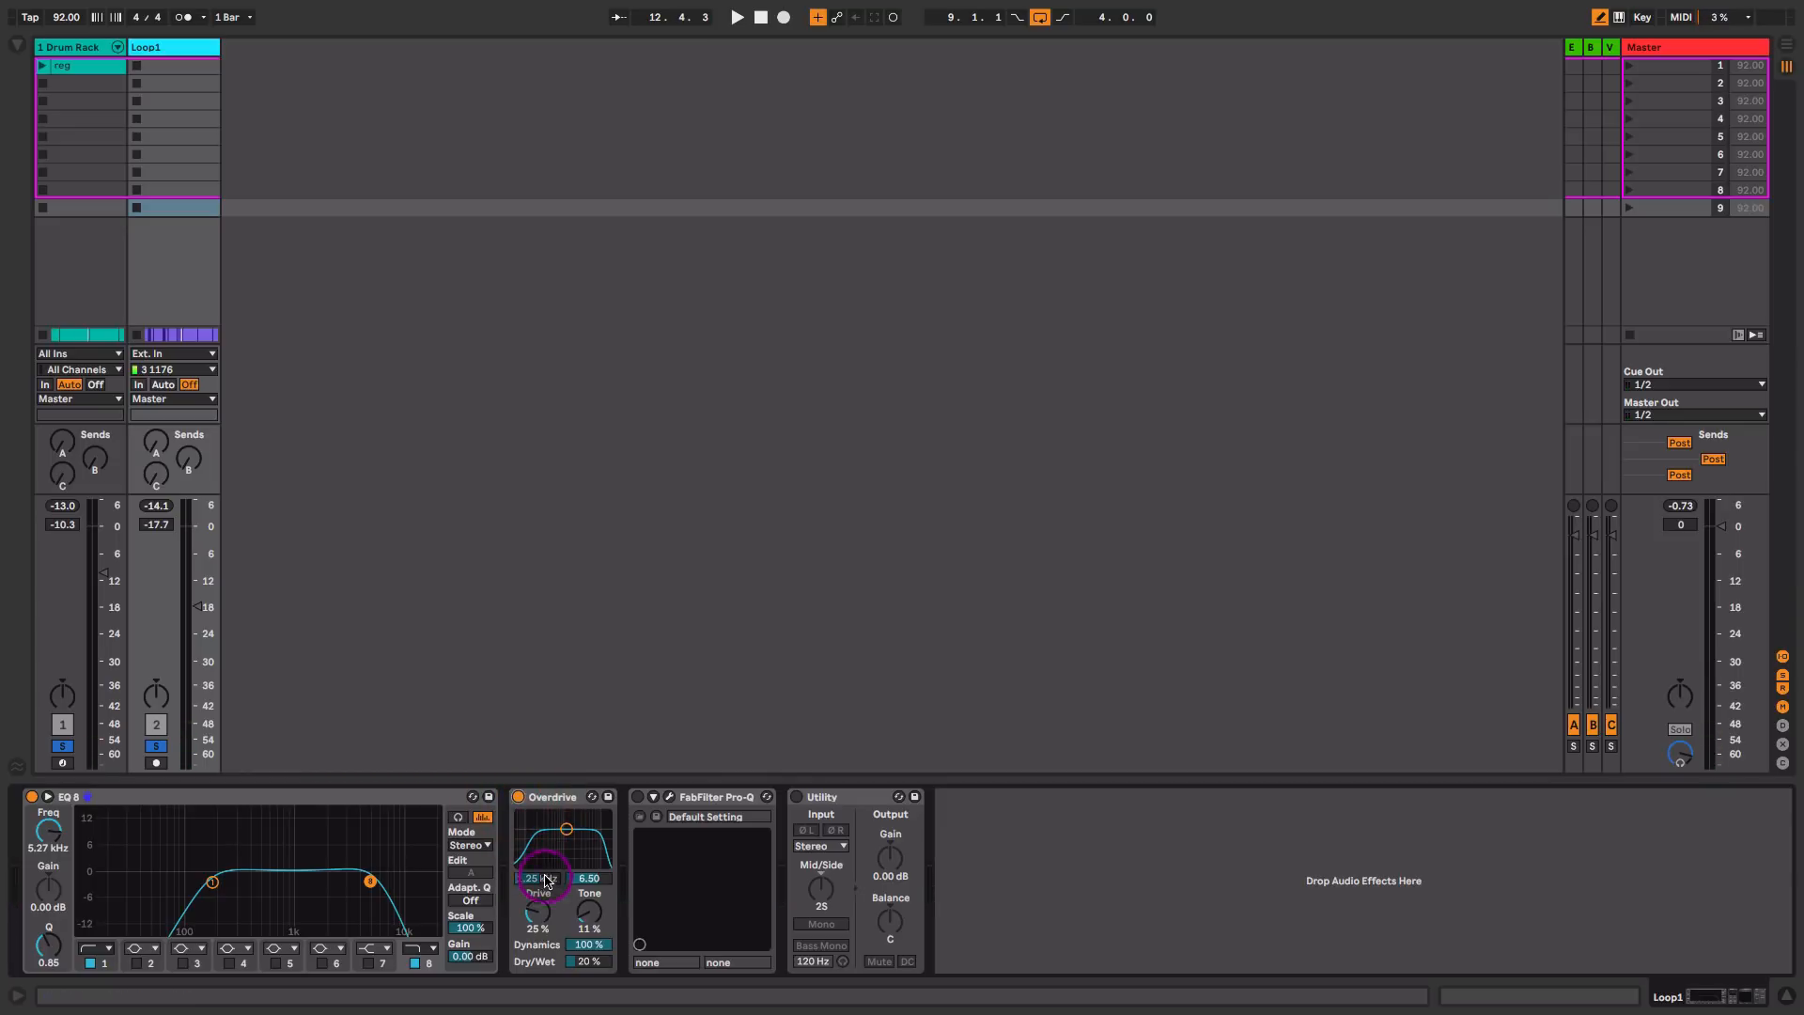
Step: Turn on the Overdrive on Loop1 and set its Drive to 21 % while the beat plays
{"action": "key", "text": "space"}
{"action": "left_click_drag", "start_coordinate": [539, 911], "coordinate": [540, 924]}
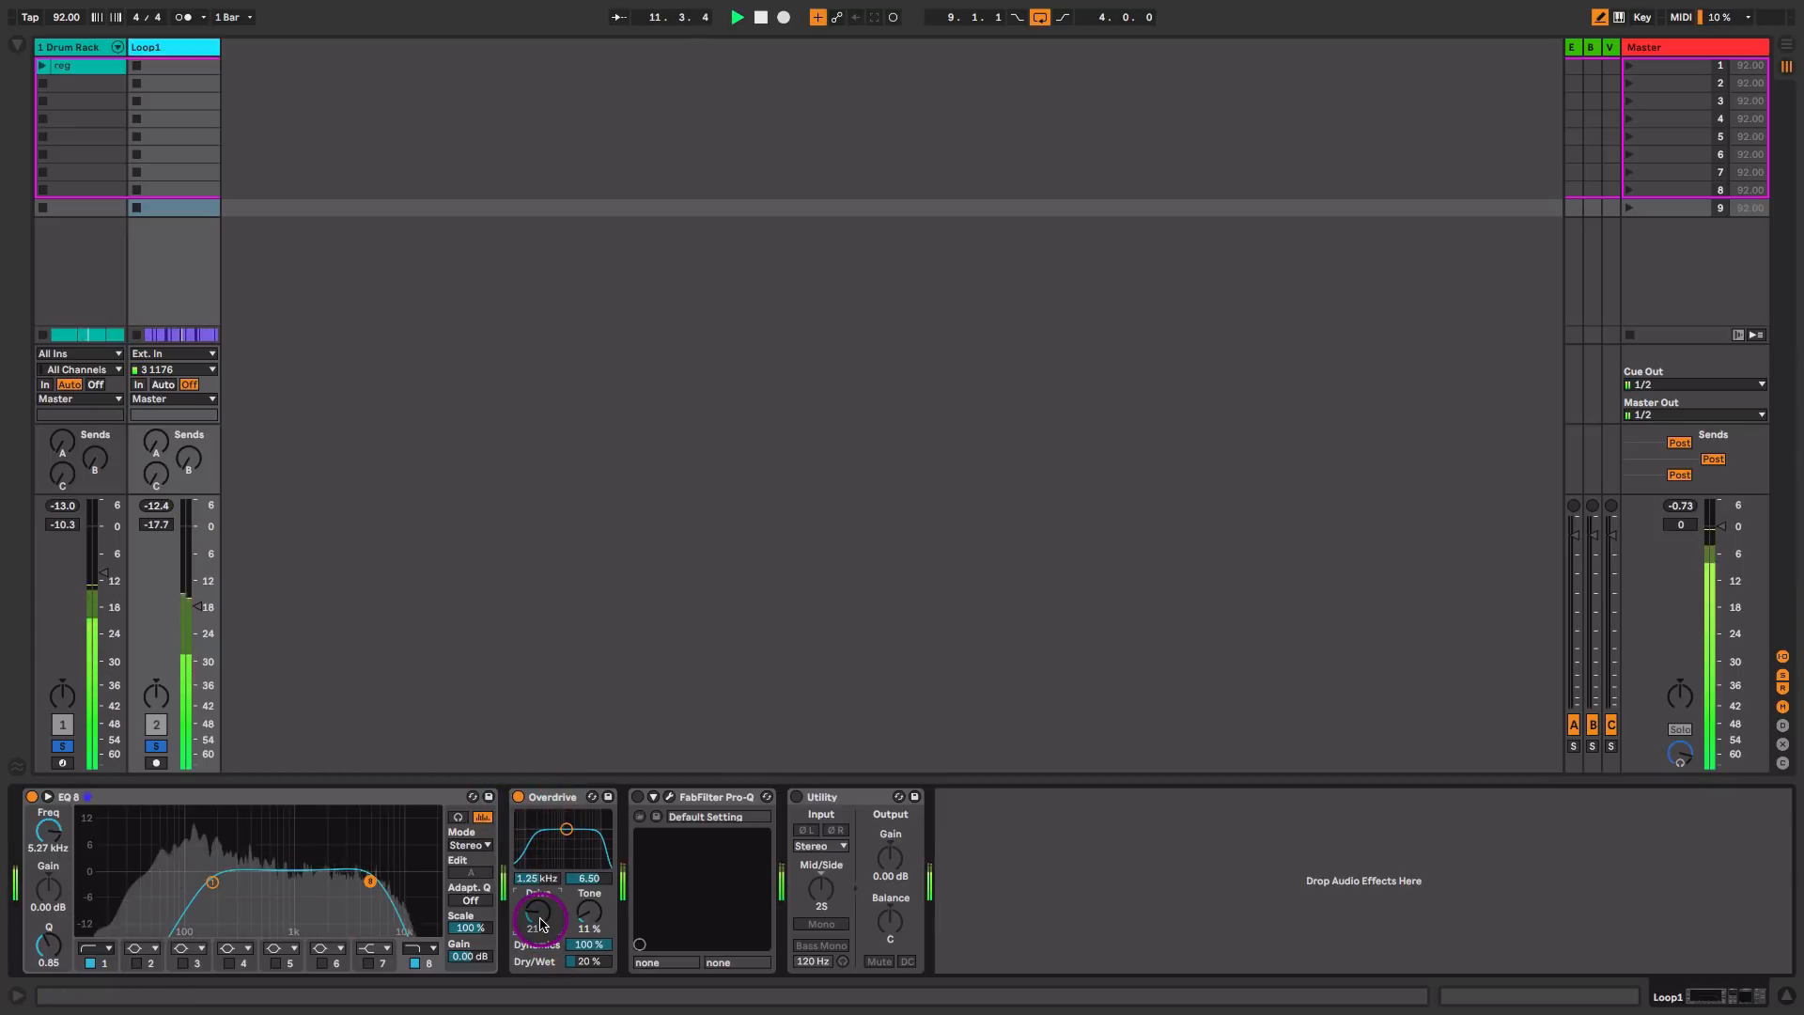
{"action": "key", "text": "space"}
Step: Turn on the FabFilter Pro-Q on Loop1 and open its editor window in a clear area to show the curve
{"action": "left_click", "coordinate": [637, 796]}
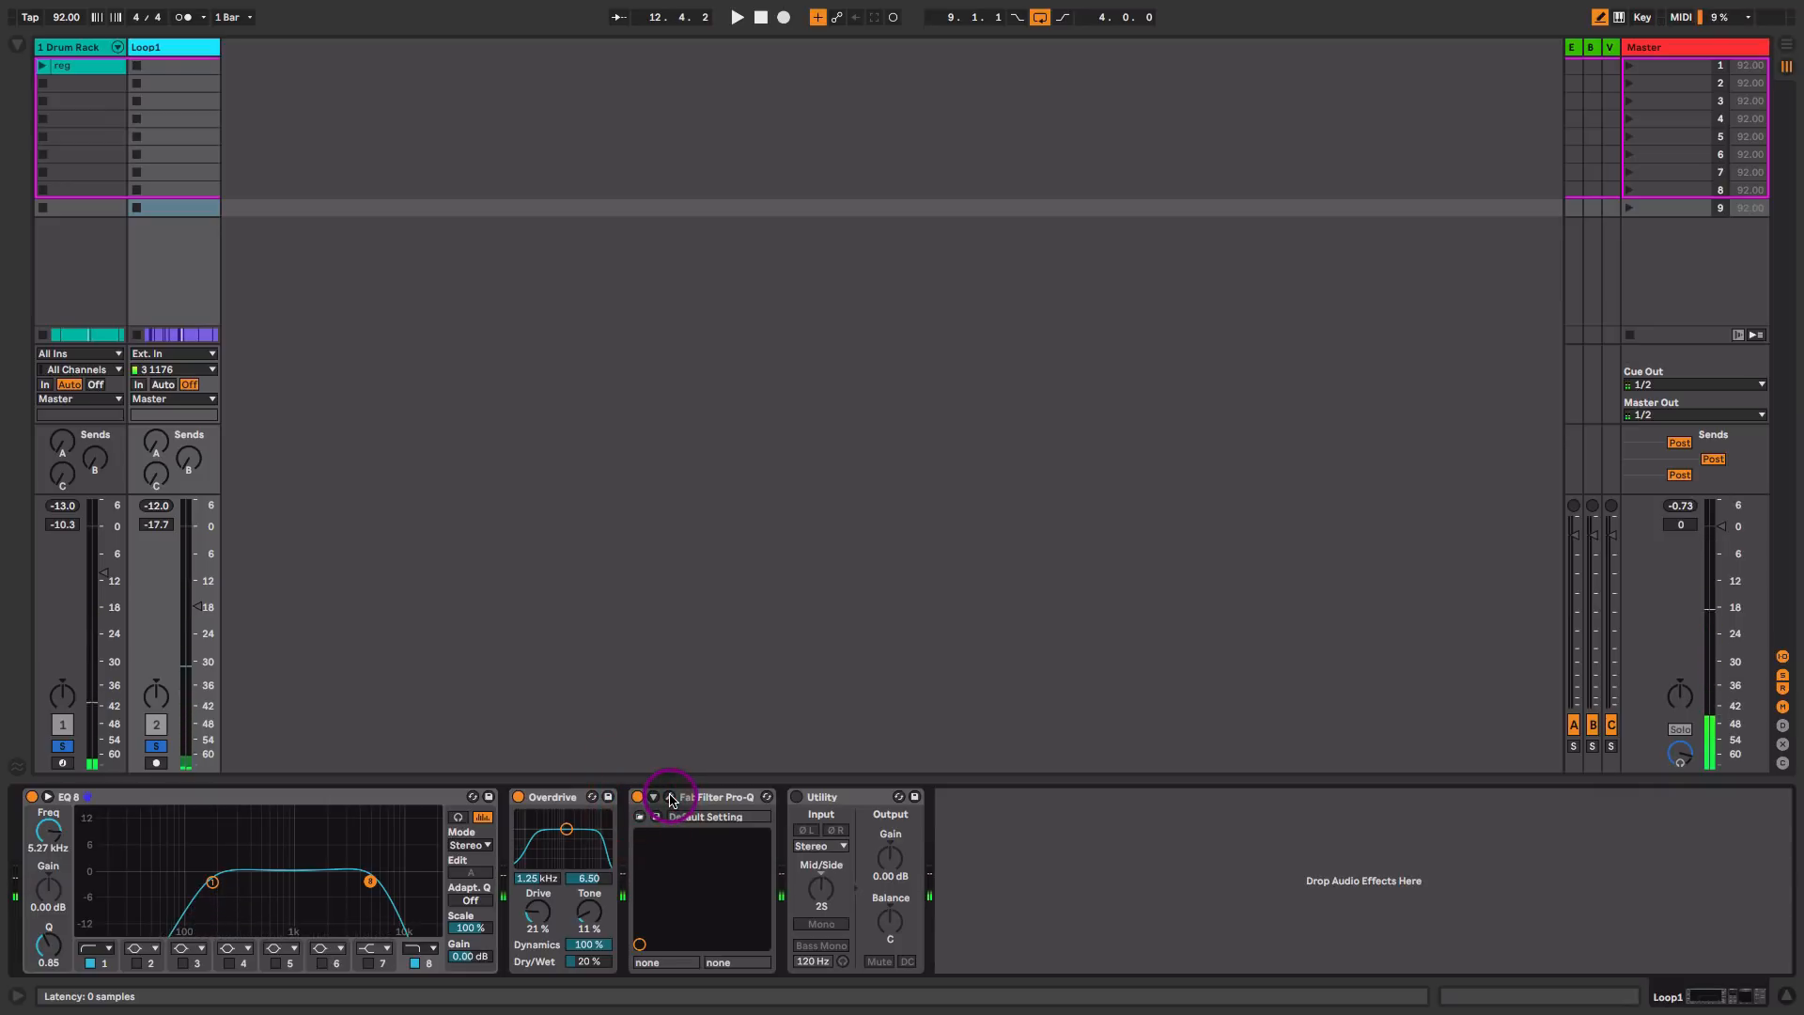
{"action": "left_click", "coordinate": [670, 797]}
{"action": "left_click_drag", "start_coordinate": [1356, 385], "coordinate": [971, 283]}
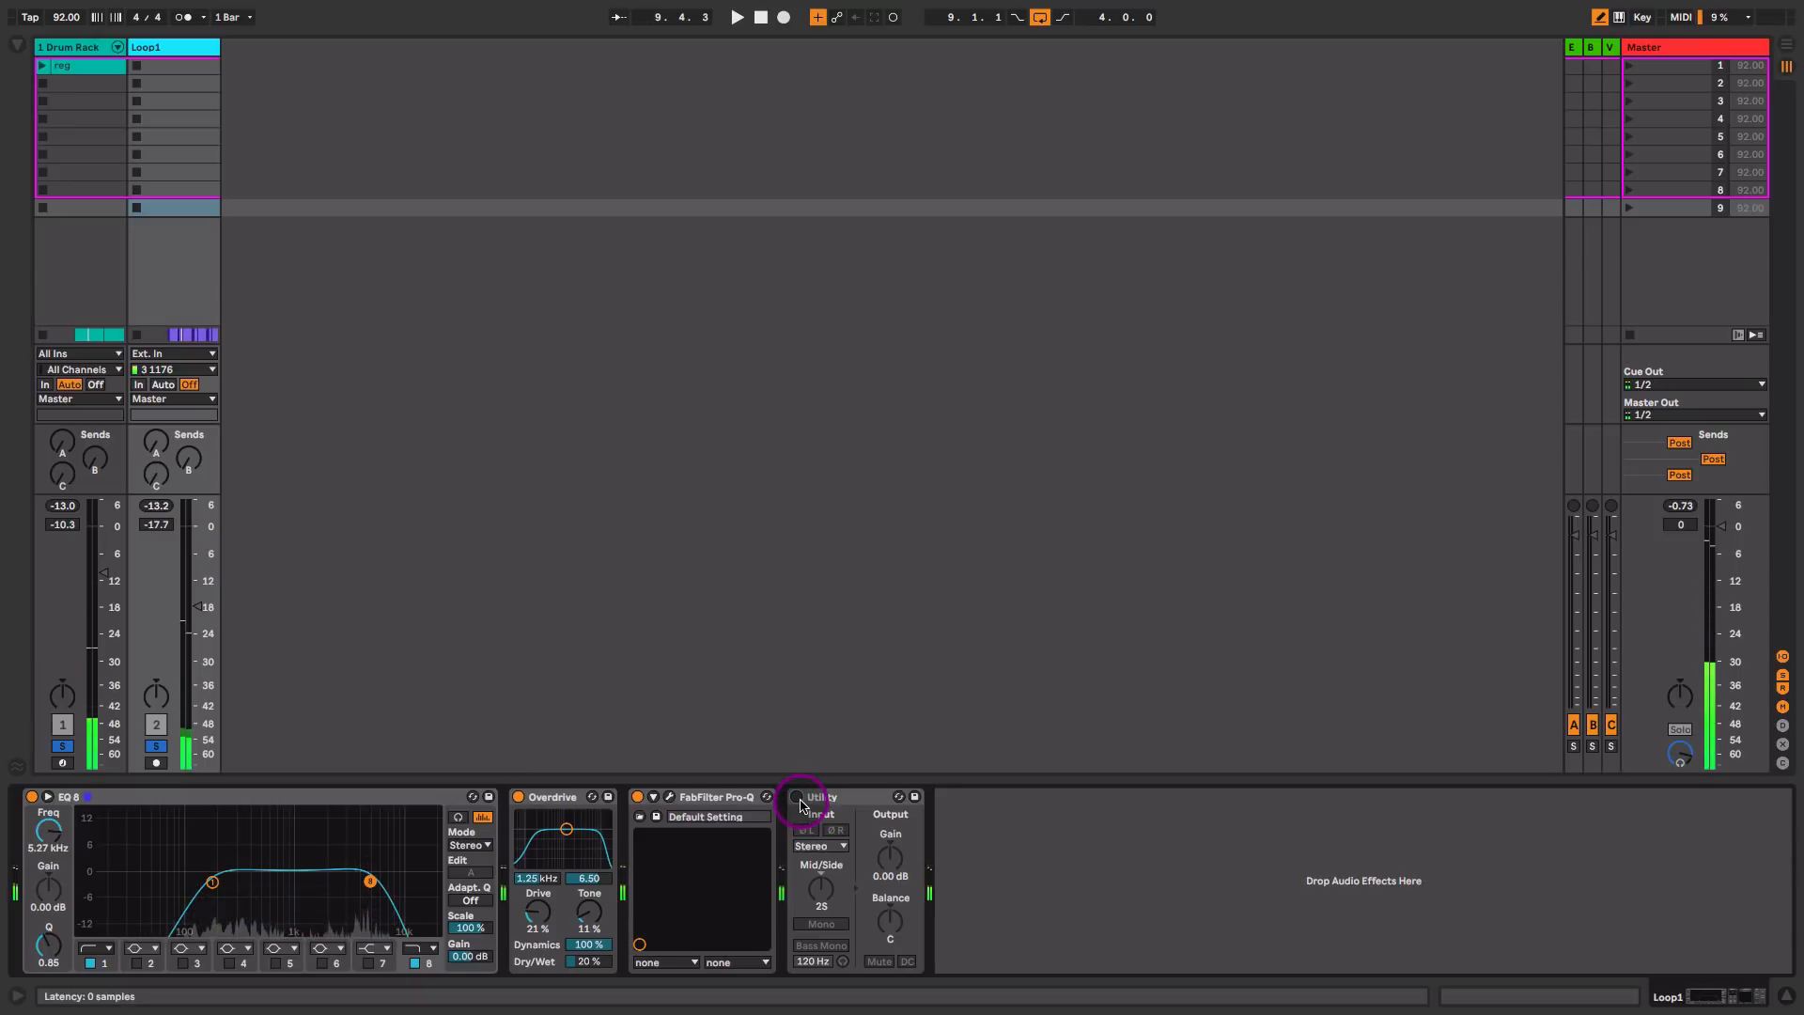
Step: Turn on the Utility on Loop1 and widen its Mid/Side setting to 27S
{"action": "left_click", "coordinate": [798, 797]}
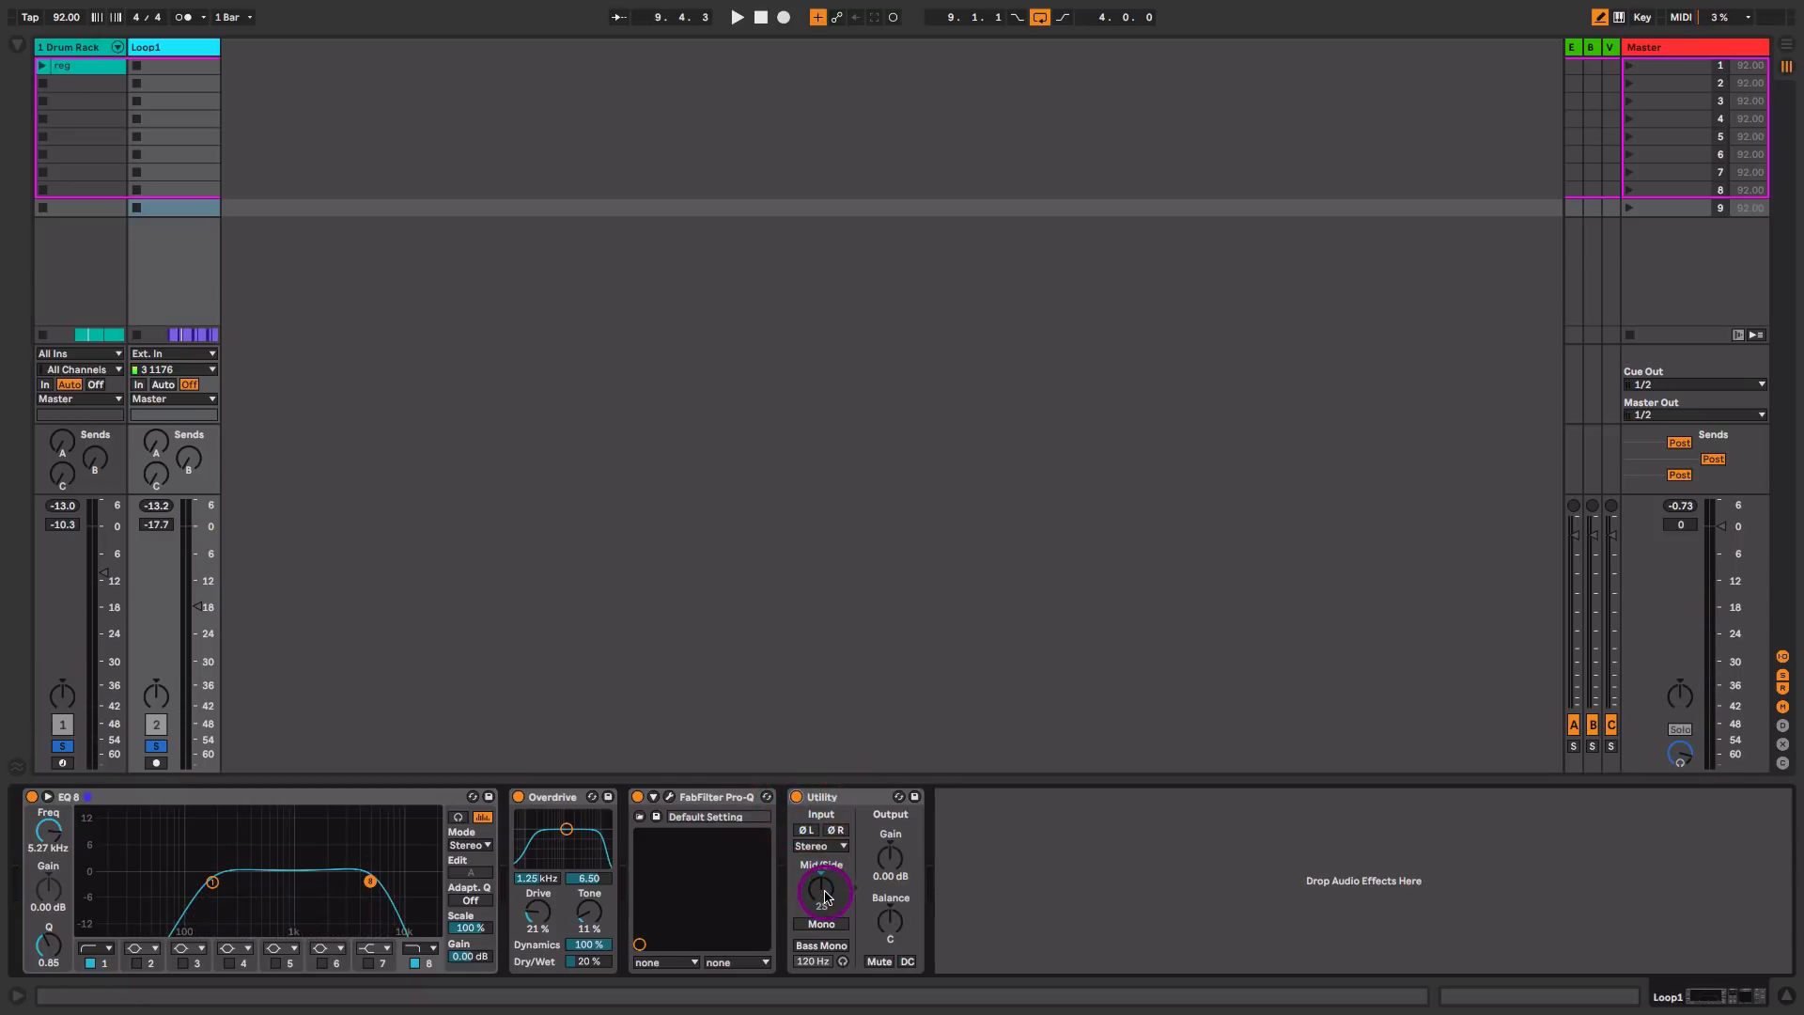
{"action": "left_click_drag", "start_coordinate": [825, 897], "coordinate": [825, 888]}
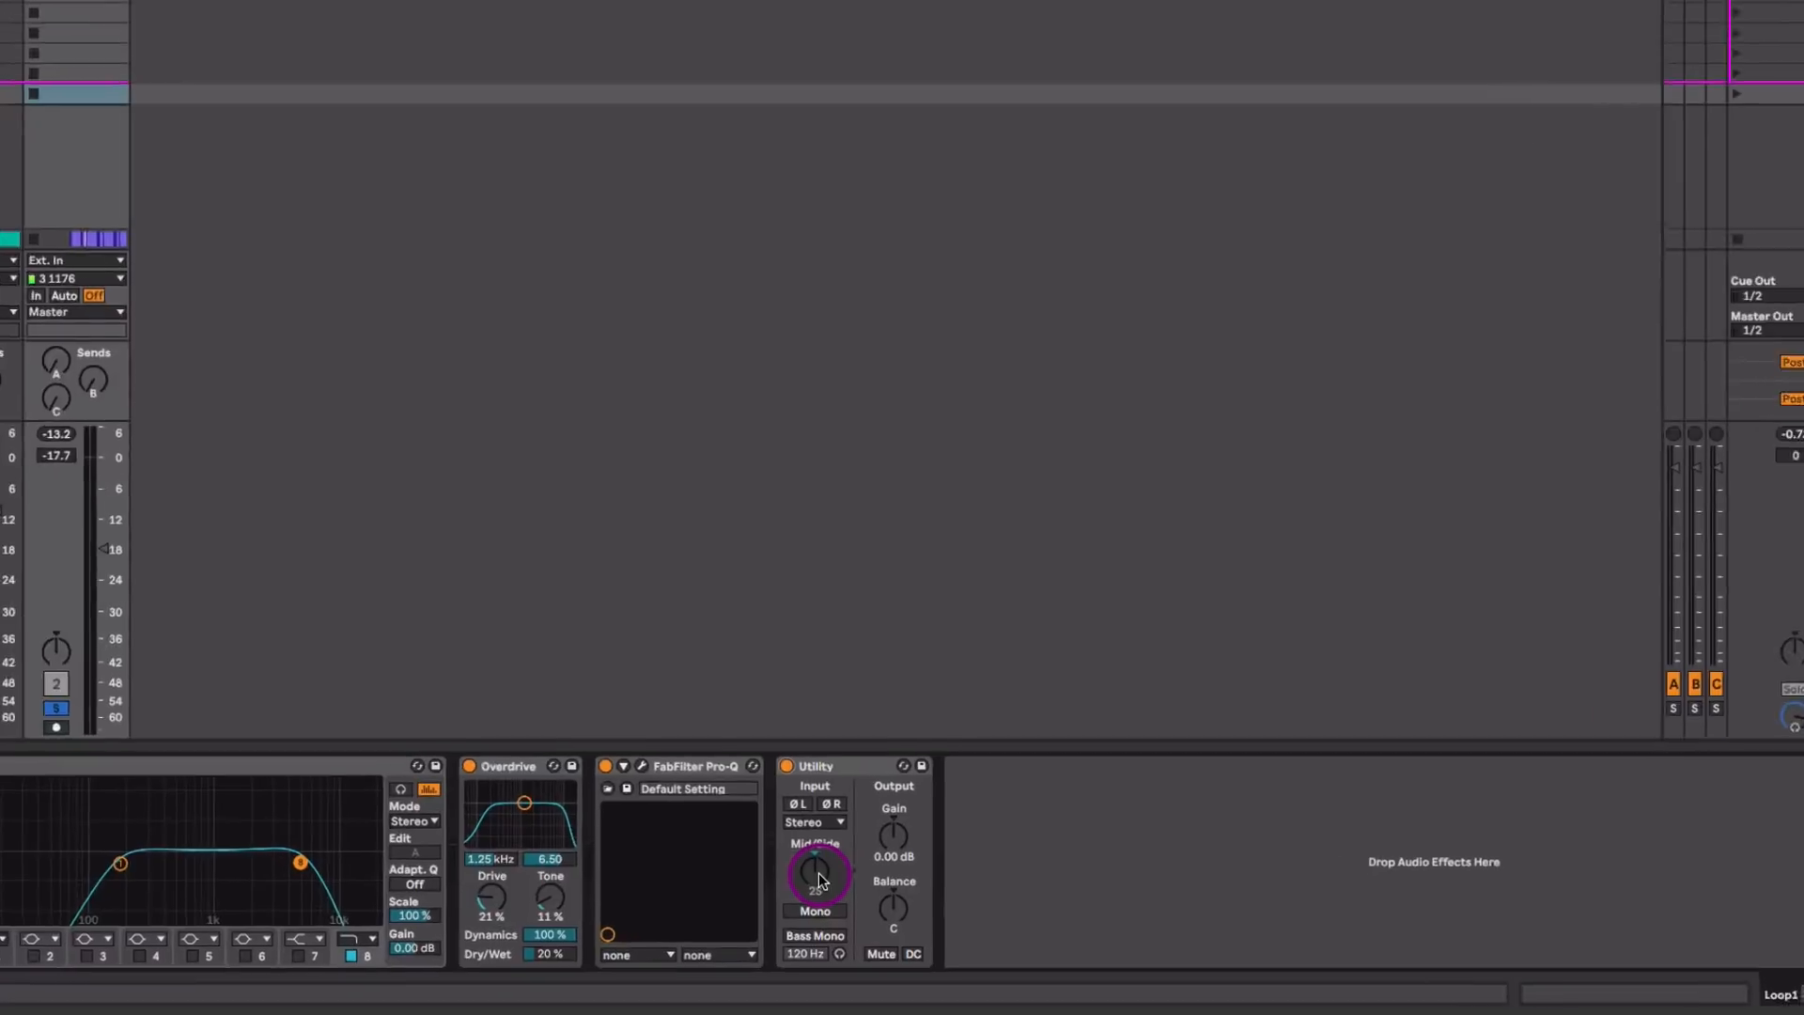
{"action": "left_click_drag", "start_coordinate": [799, 804], "coordinate": [799, 801]}
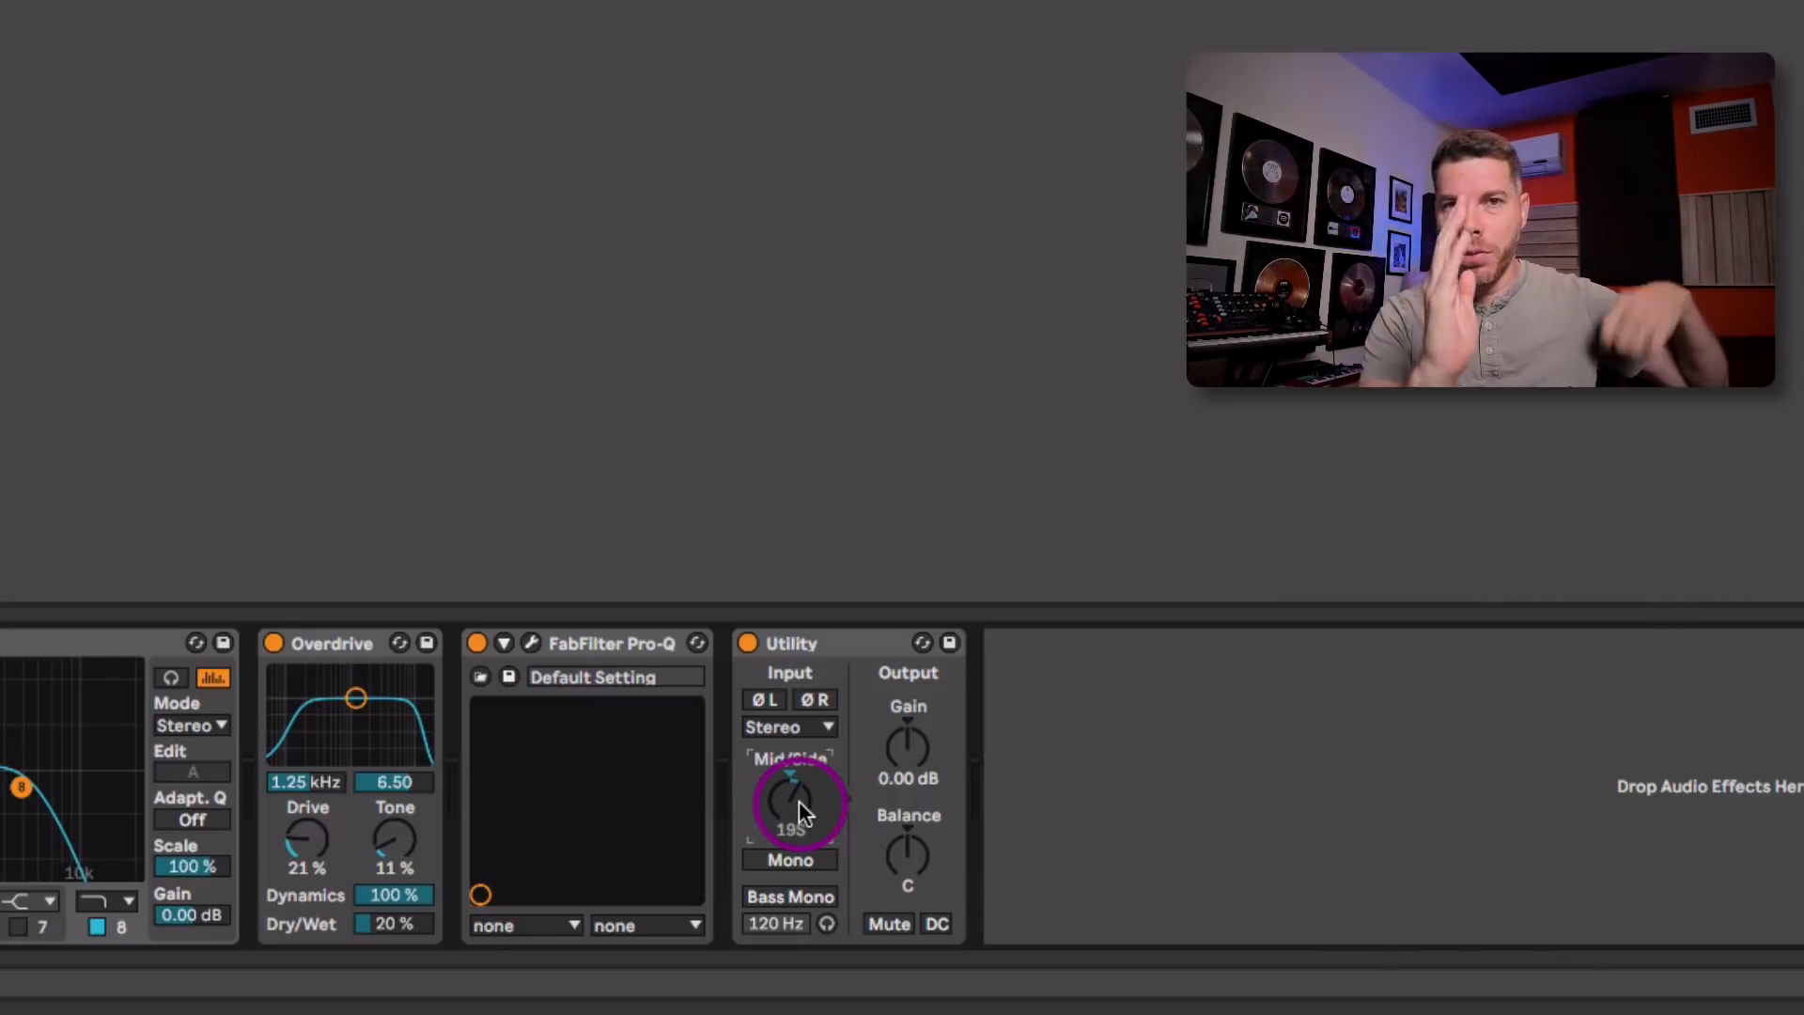
{"action": "left_click_drag", "start_coordinate": [799, 801], "coordinate": [799, 772]}
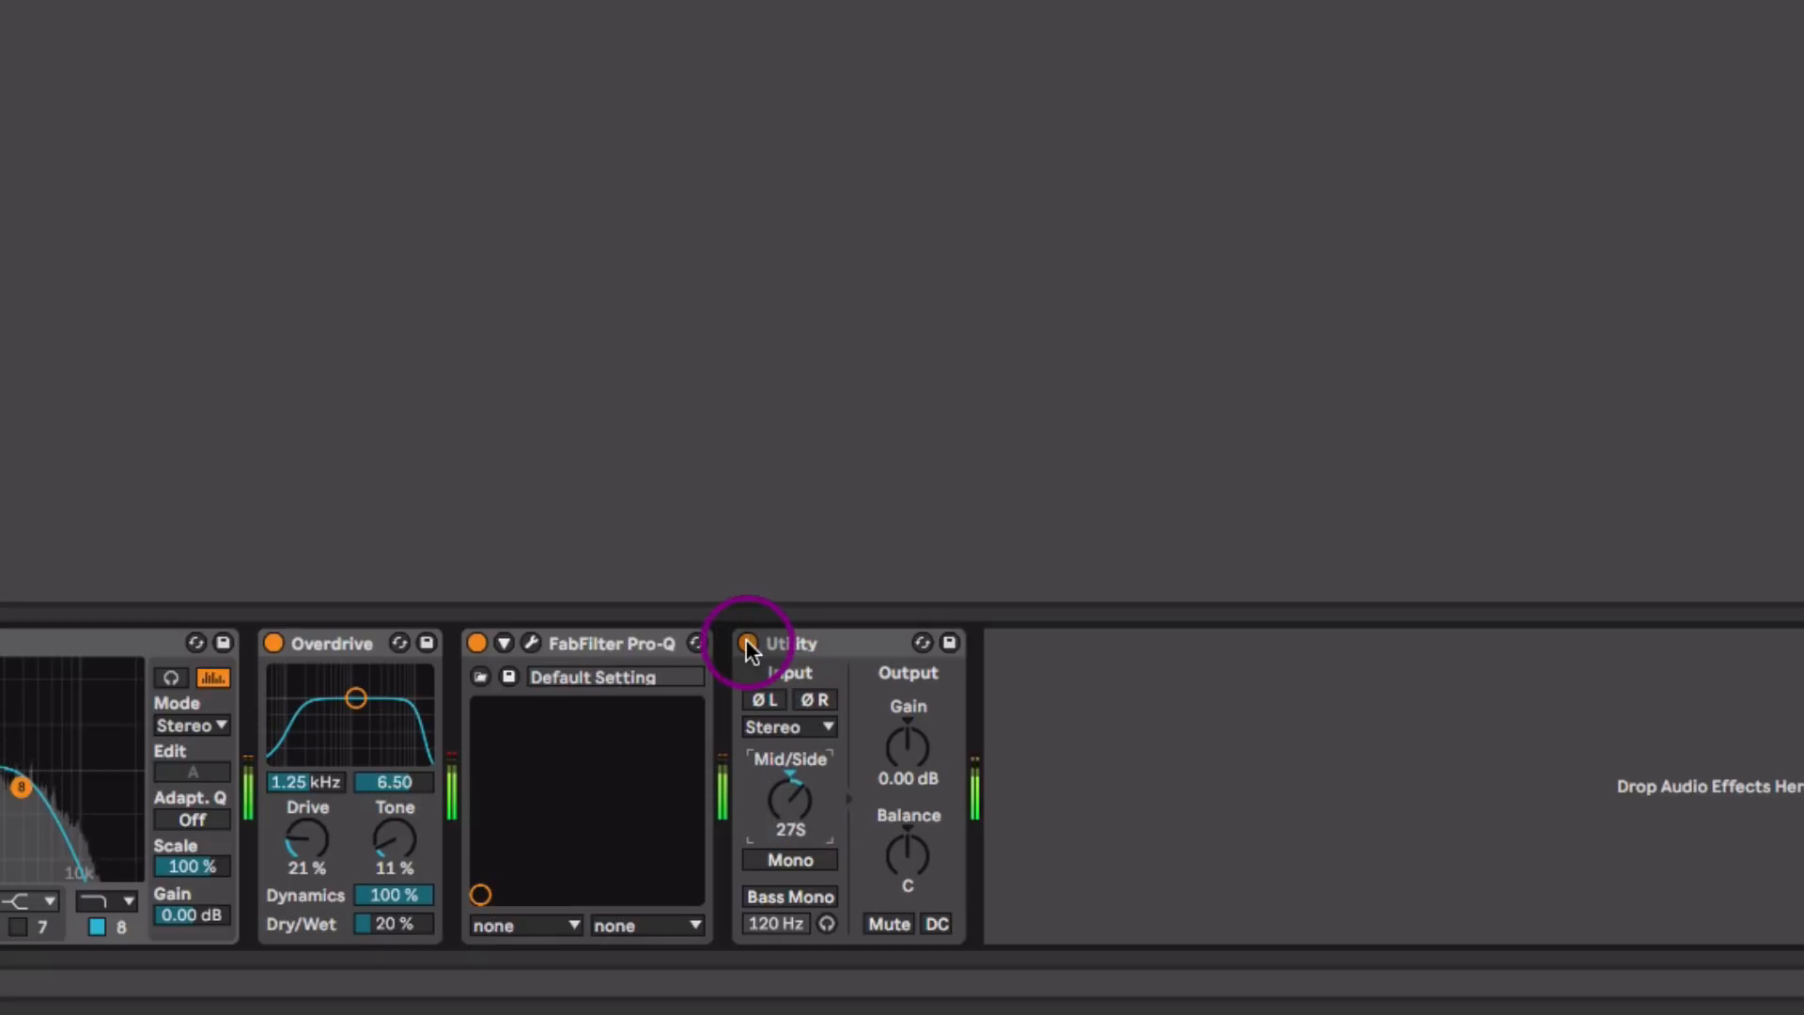
{"action": "left_click", "coordinate": [803, 643]}
Step: Select all the audio effects on Loop1 and group them into one Audio Effect Rack
{"action": "left_click", "coordinate": [316, 797]}
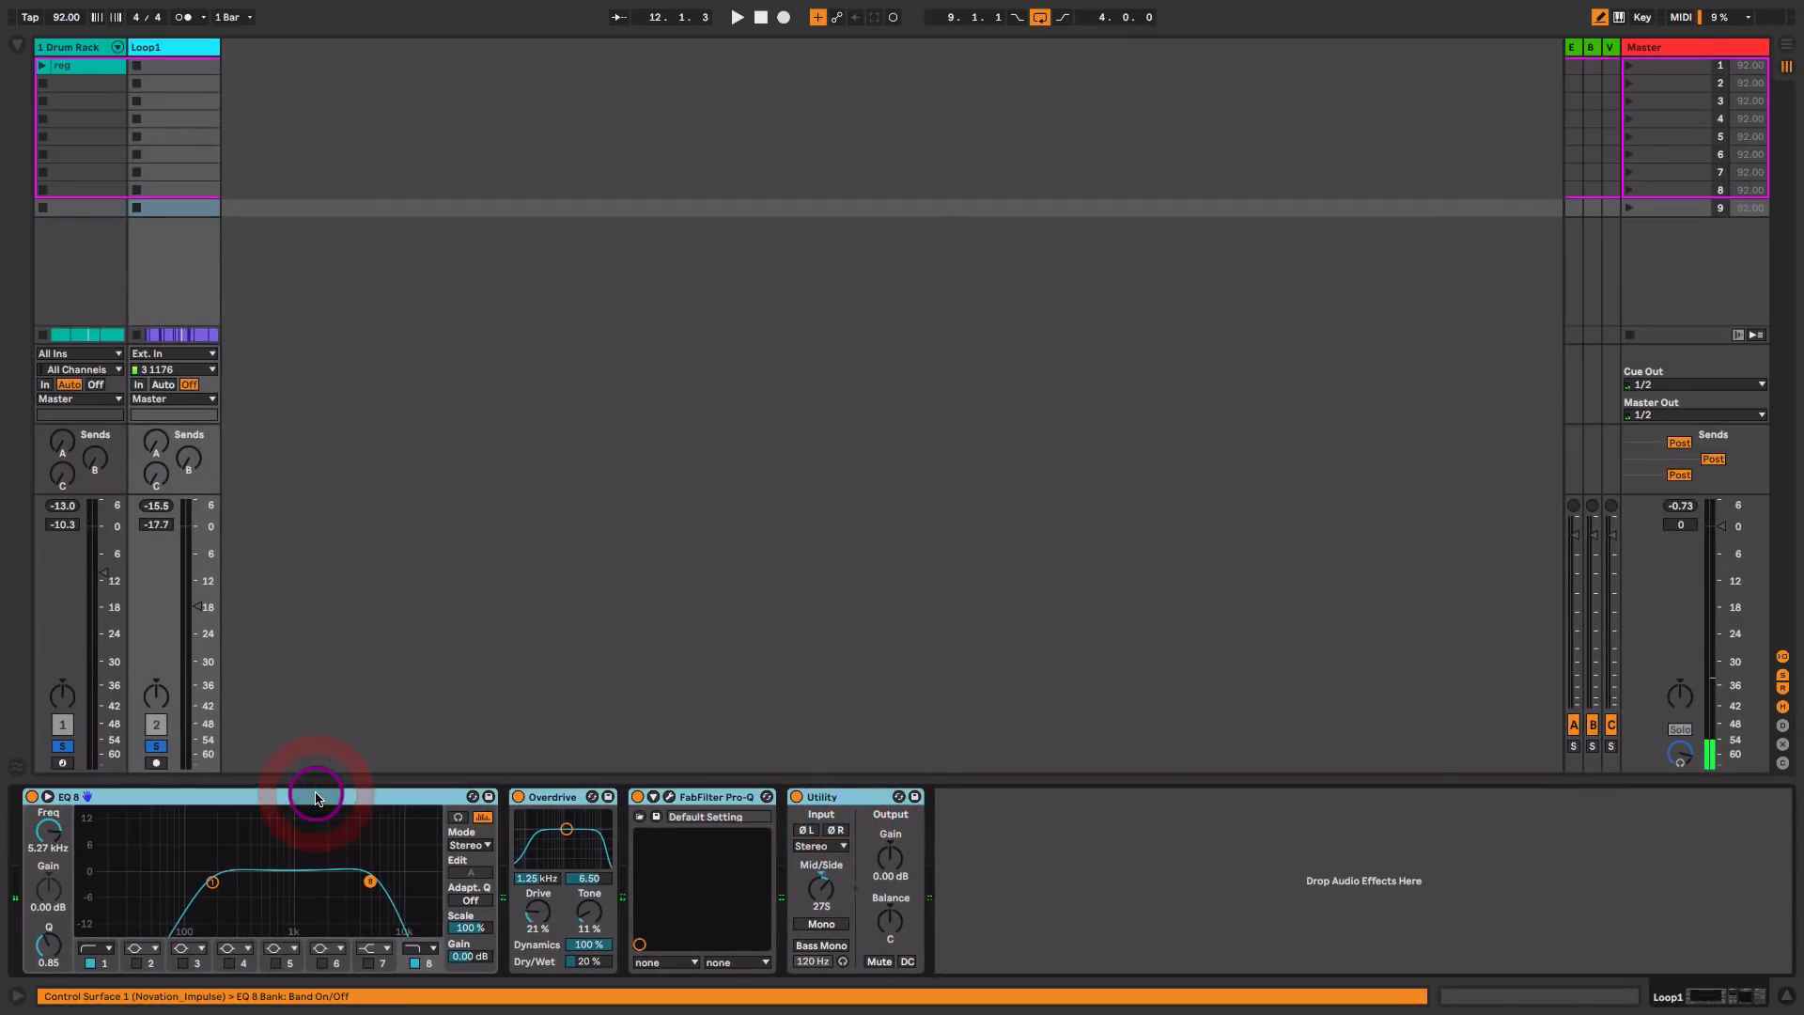
{"action": "key", "text": "ctrl+g"}
{"action": "left_click", "coordinate": [75, 834]}
Step: Play the drums and compare Loop1 with its whole effect rack bypassed and active
{"action": "key", "text": "space"}
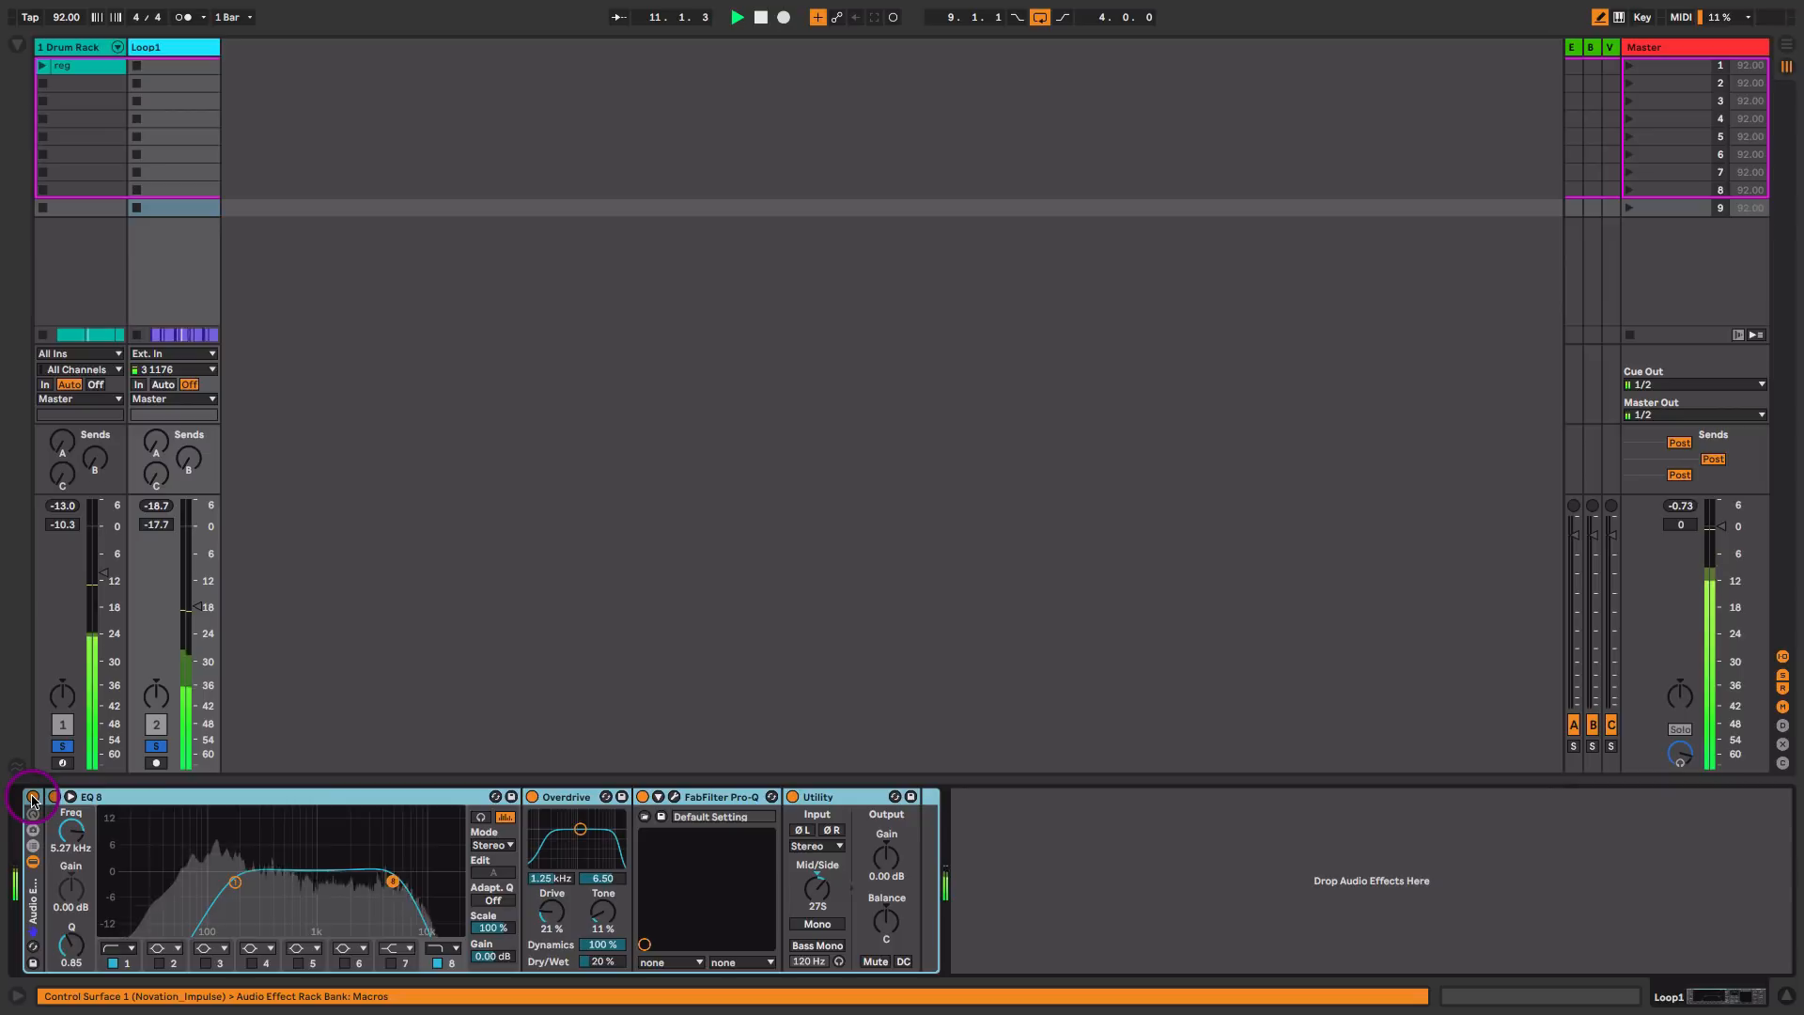
{"action": "left_click", "coordinate": [33, 797]}
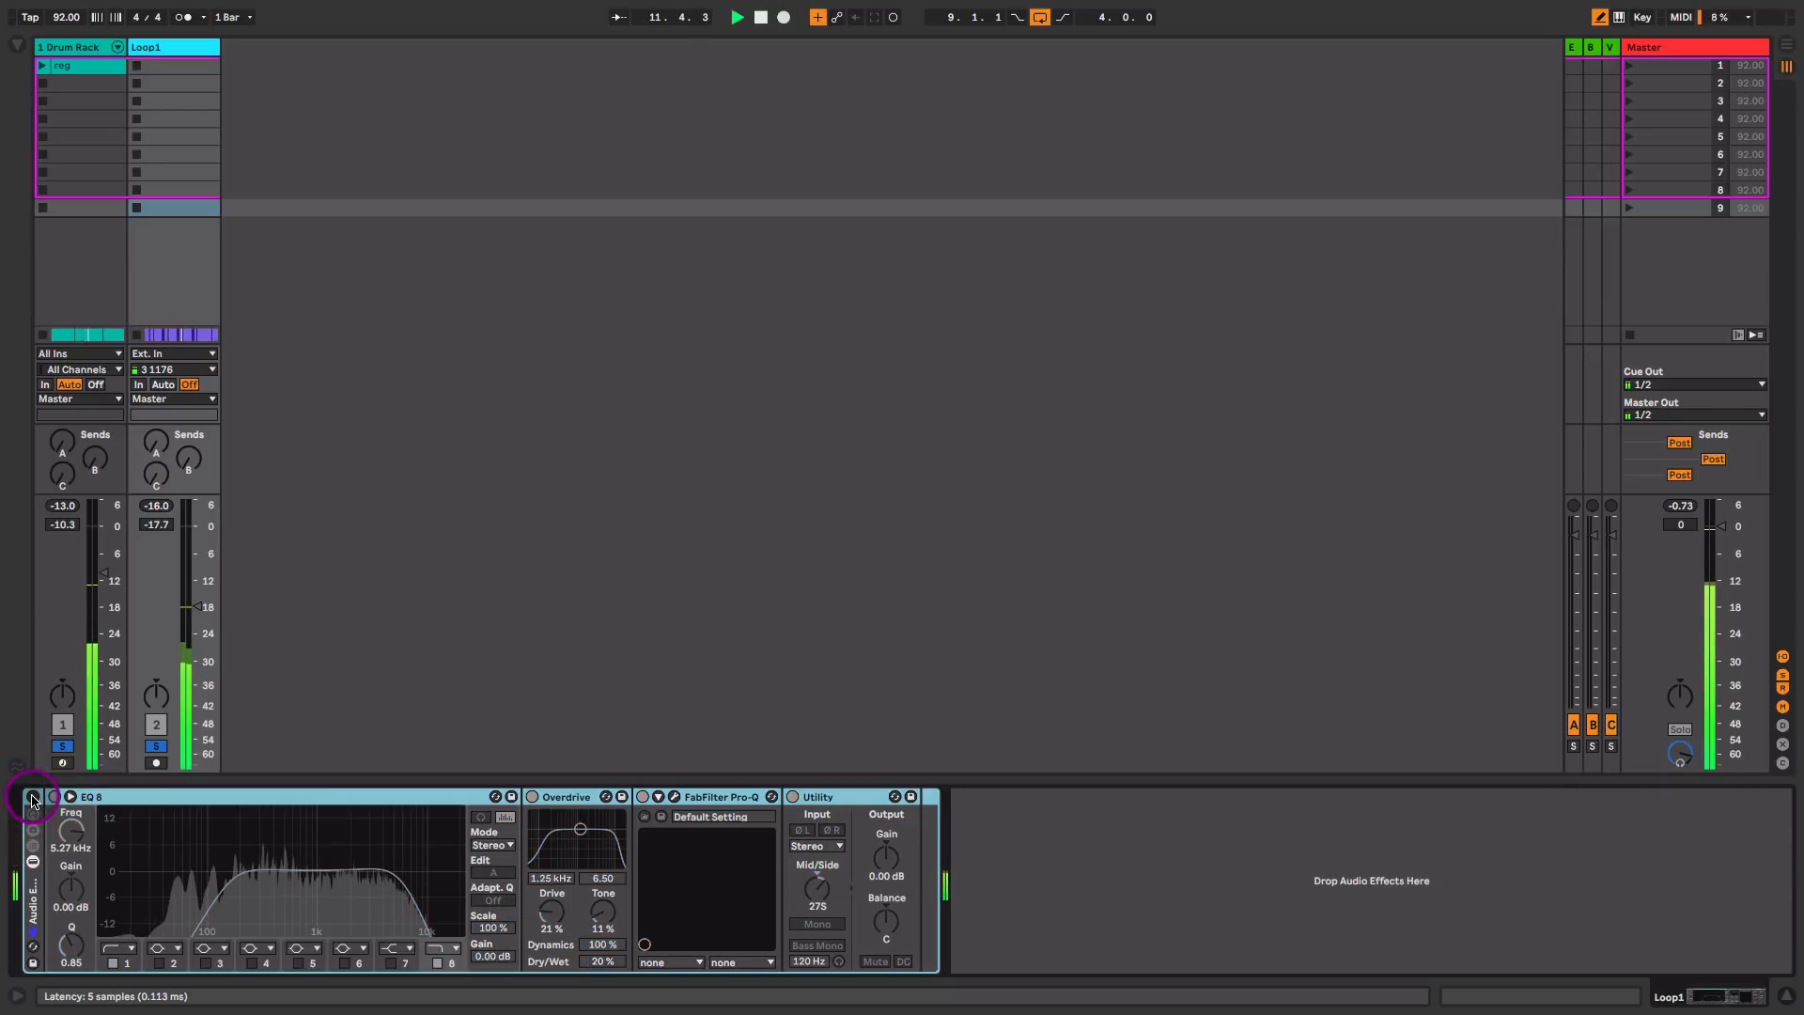
{"action": "left_click", "coordinate": [33, 797]}
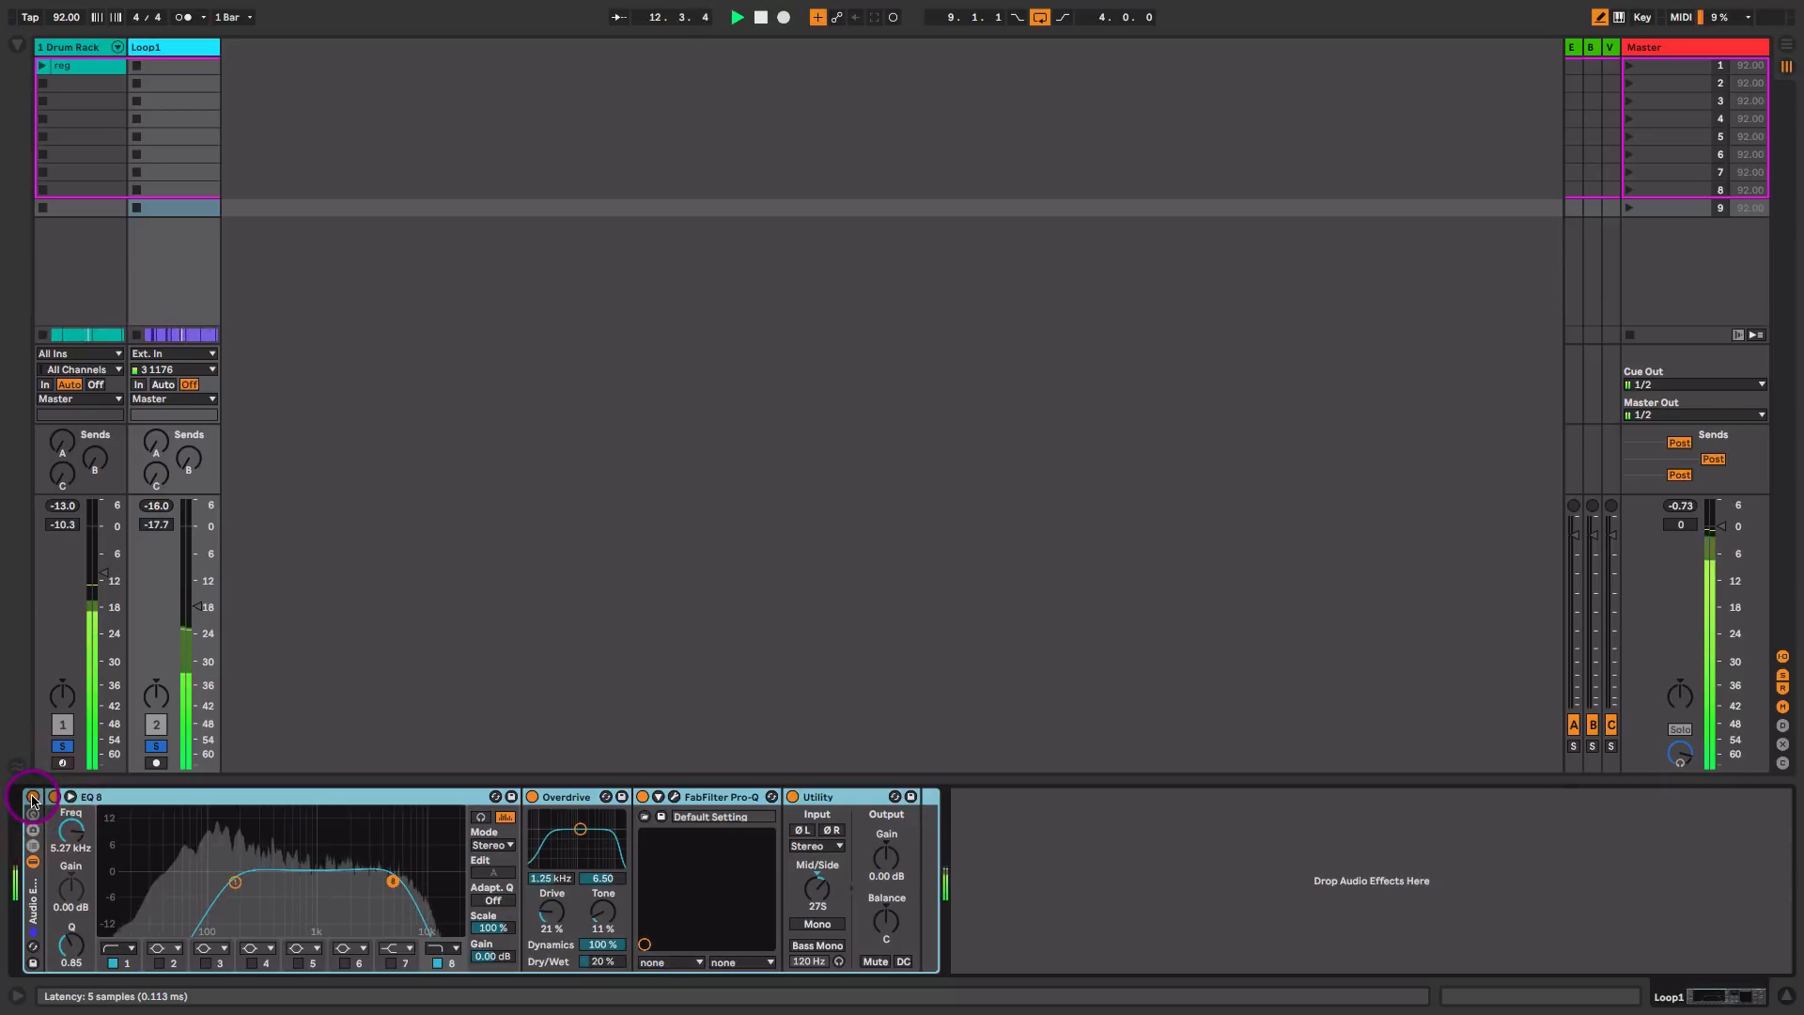
{"action": "left_click", "coordinate": [33, 797]}
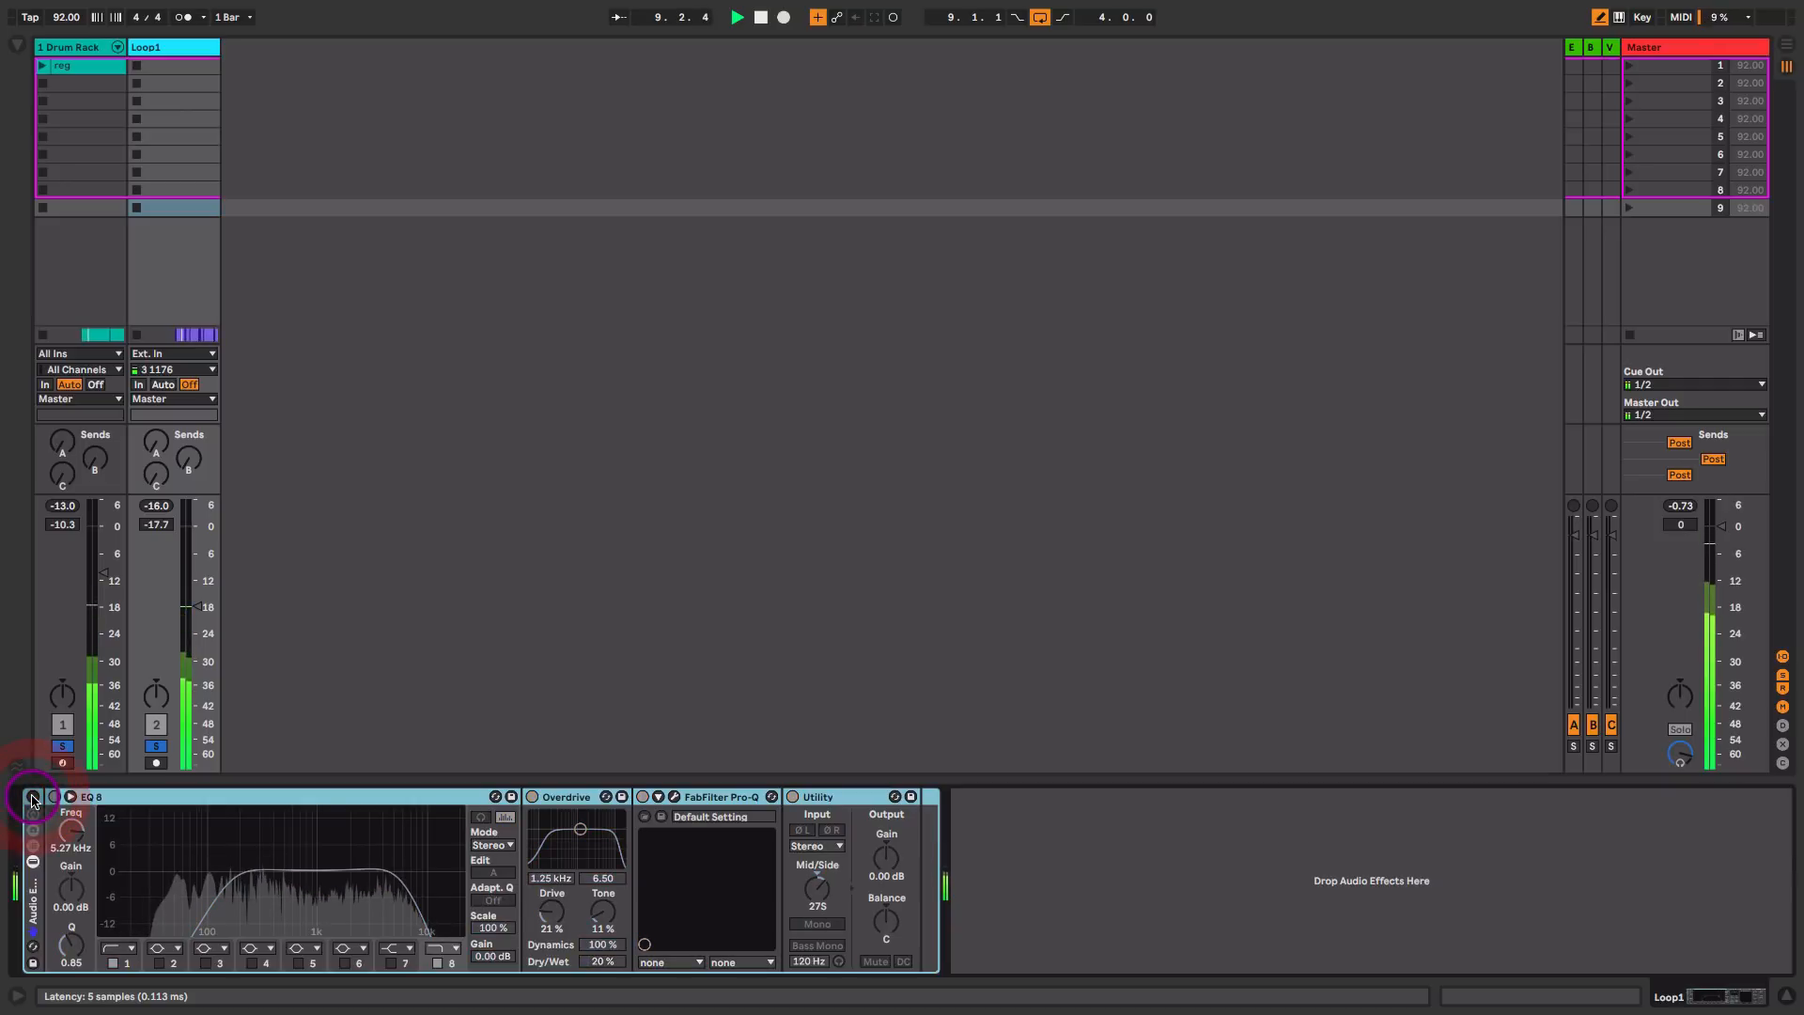
{"action": "left_click", "coordinate": [33, 796]}
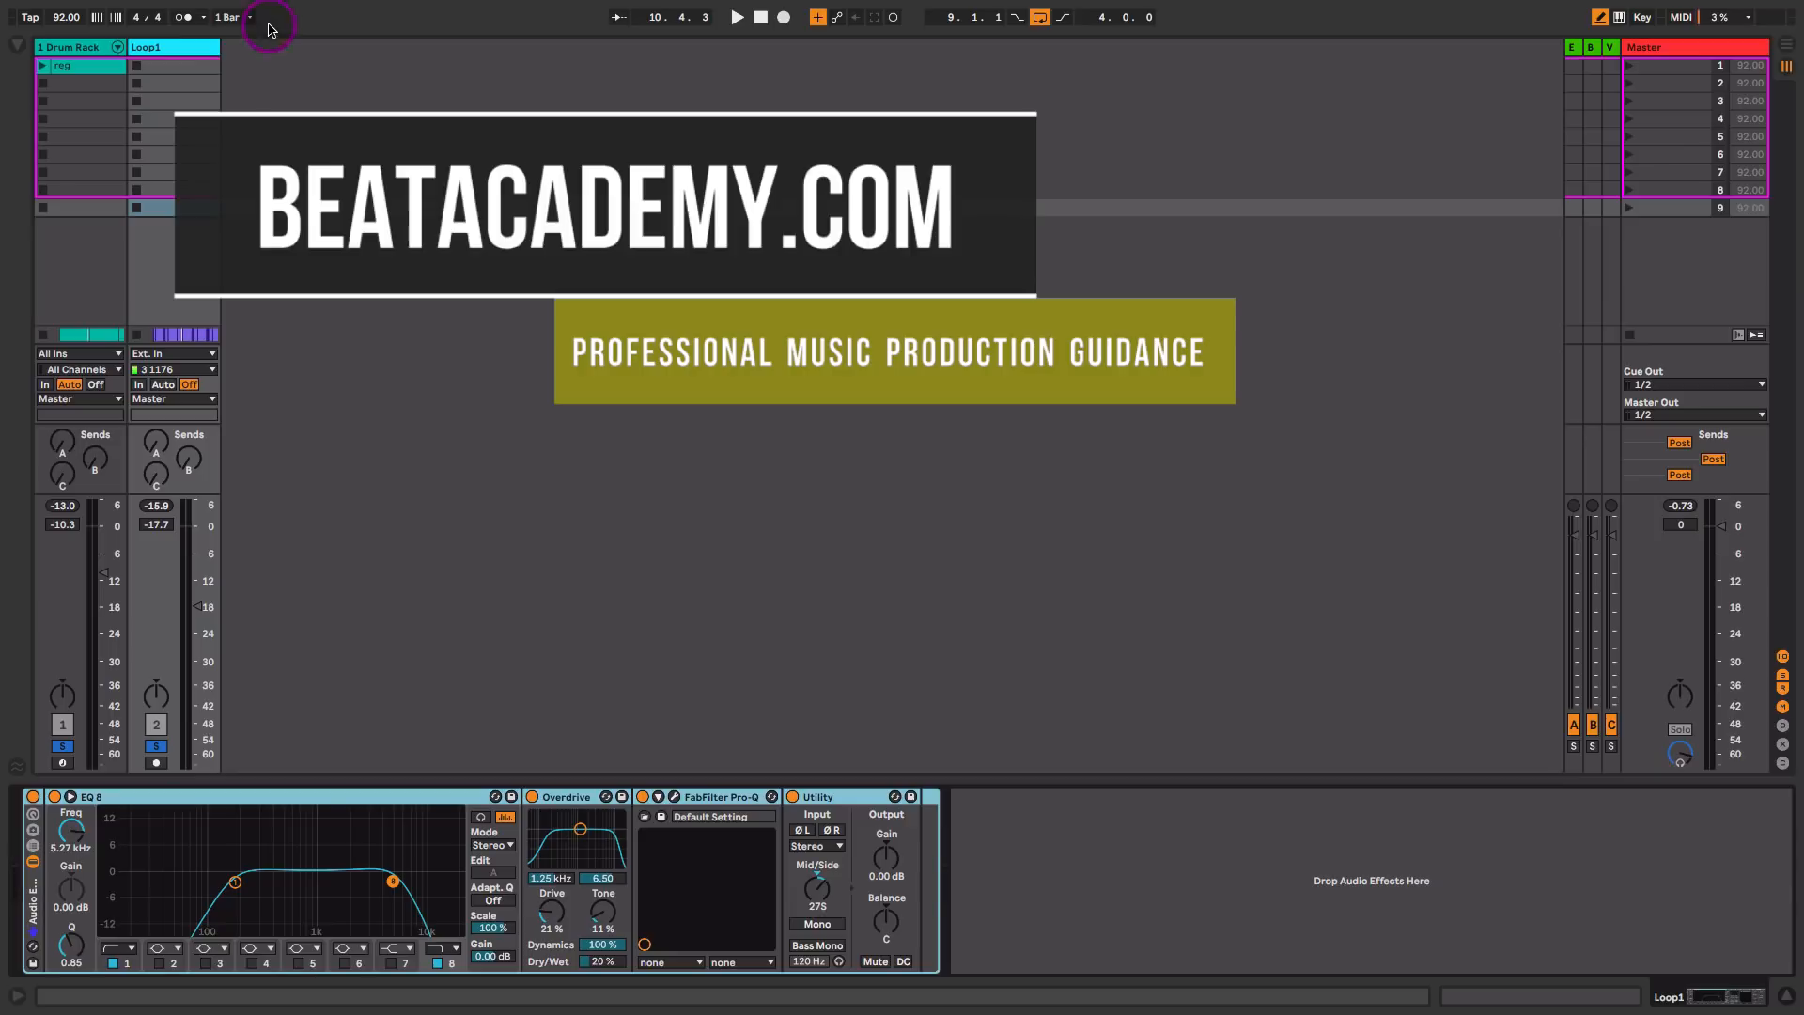
Step: Group the Drum Rack and Loop1 tracks together and select the group track
{"action": "left_click", "coordinate": [77, 47]}
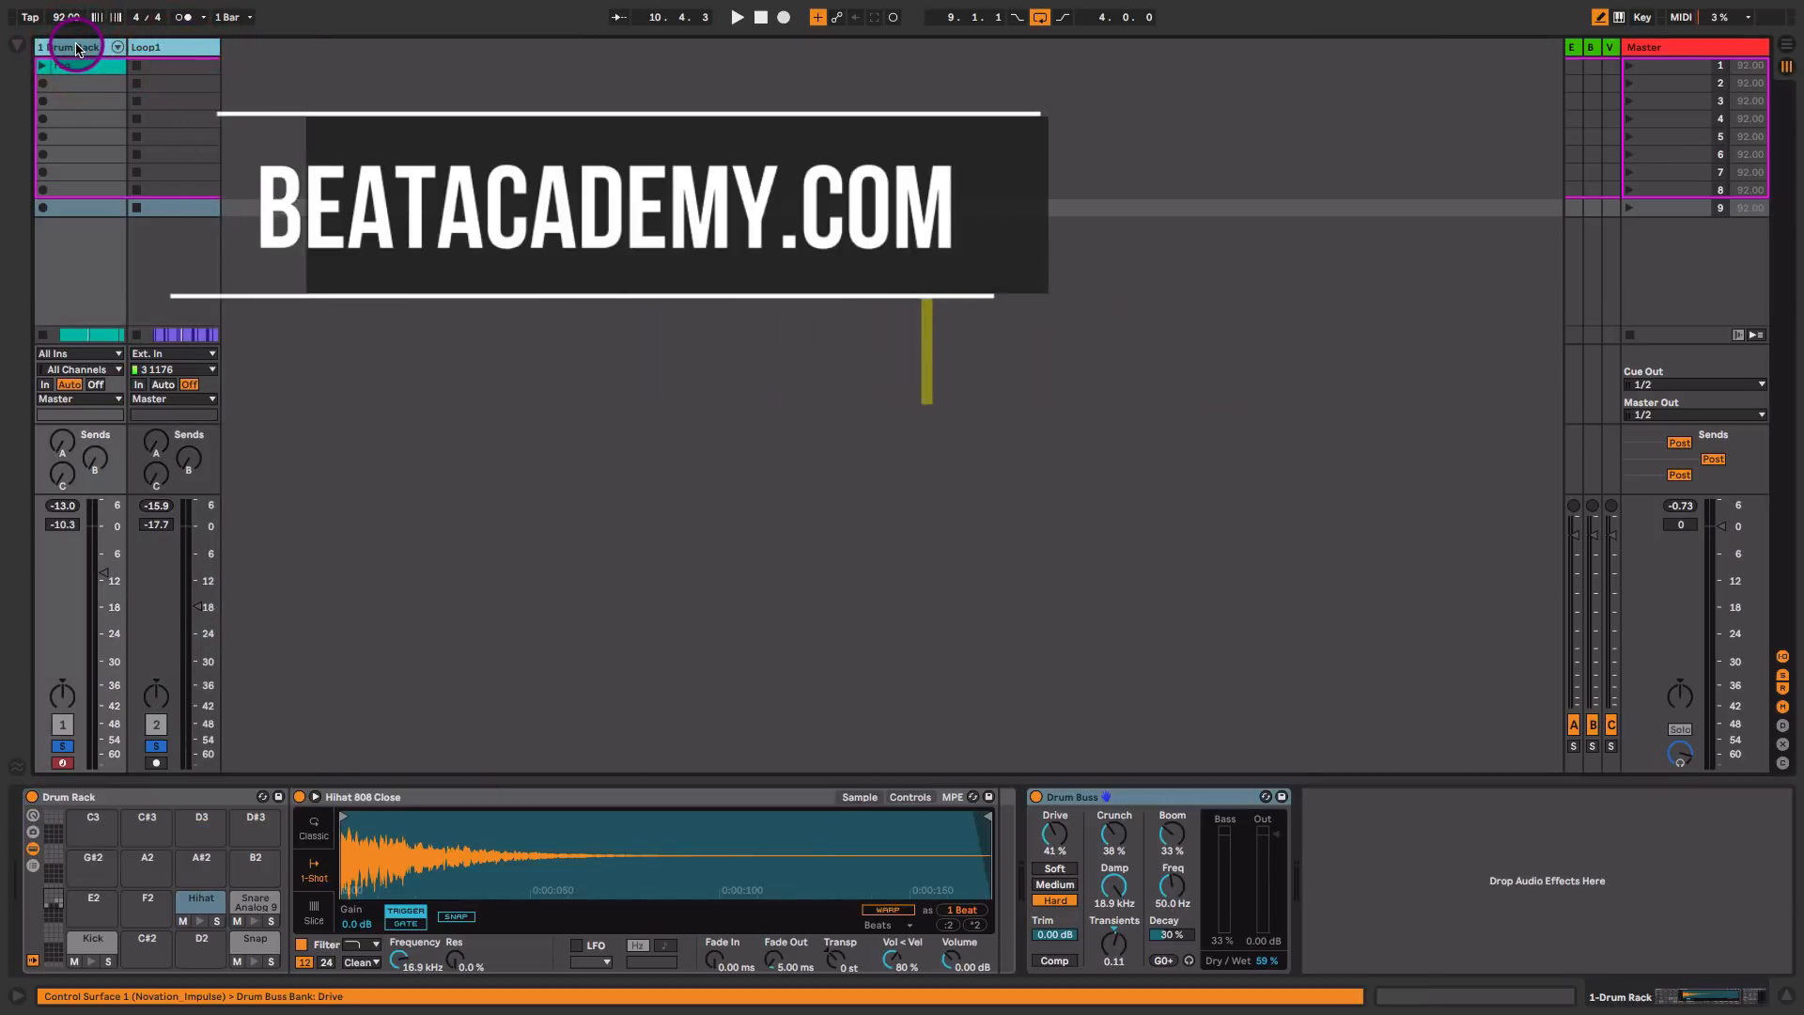
{"action": "key", "text": "ctrl+g"}
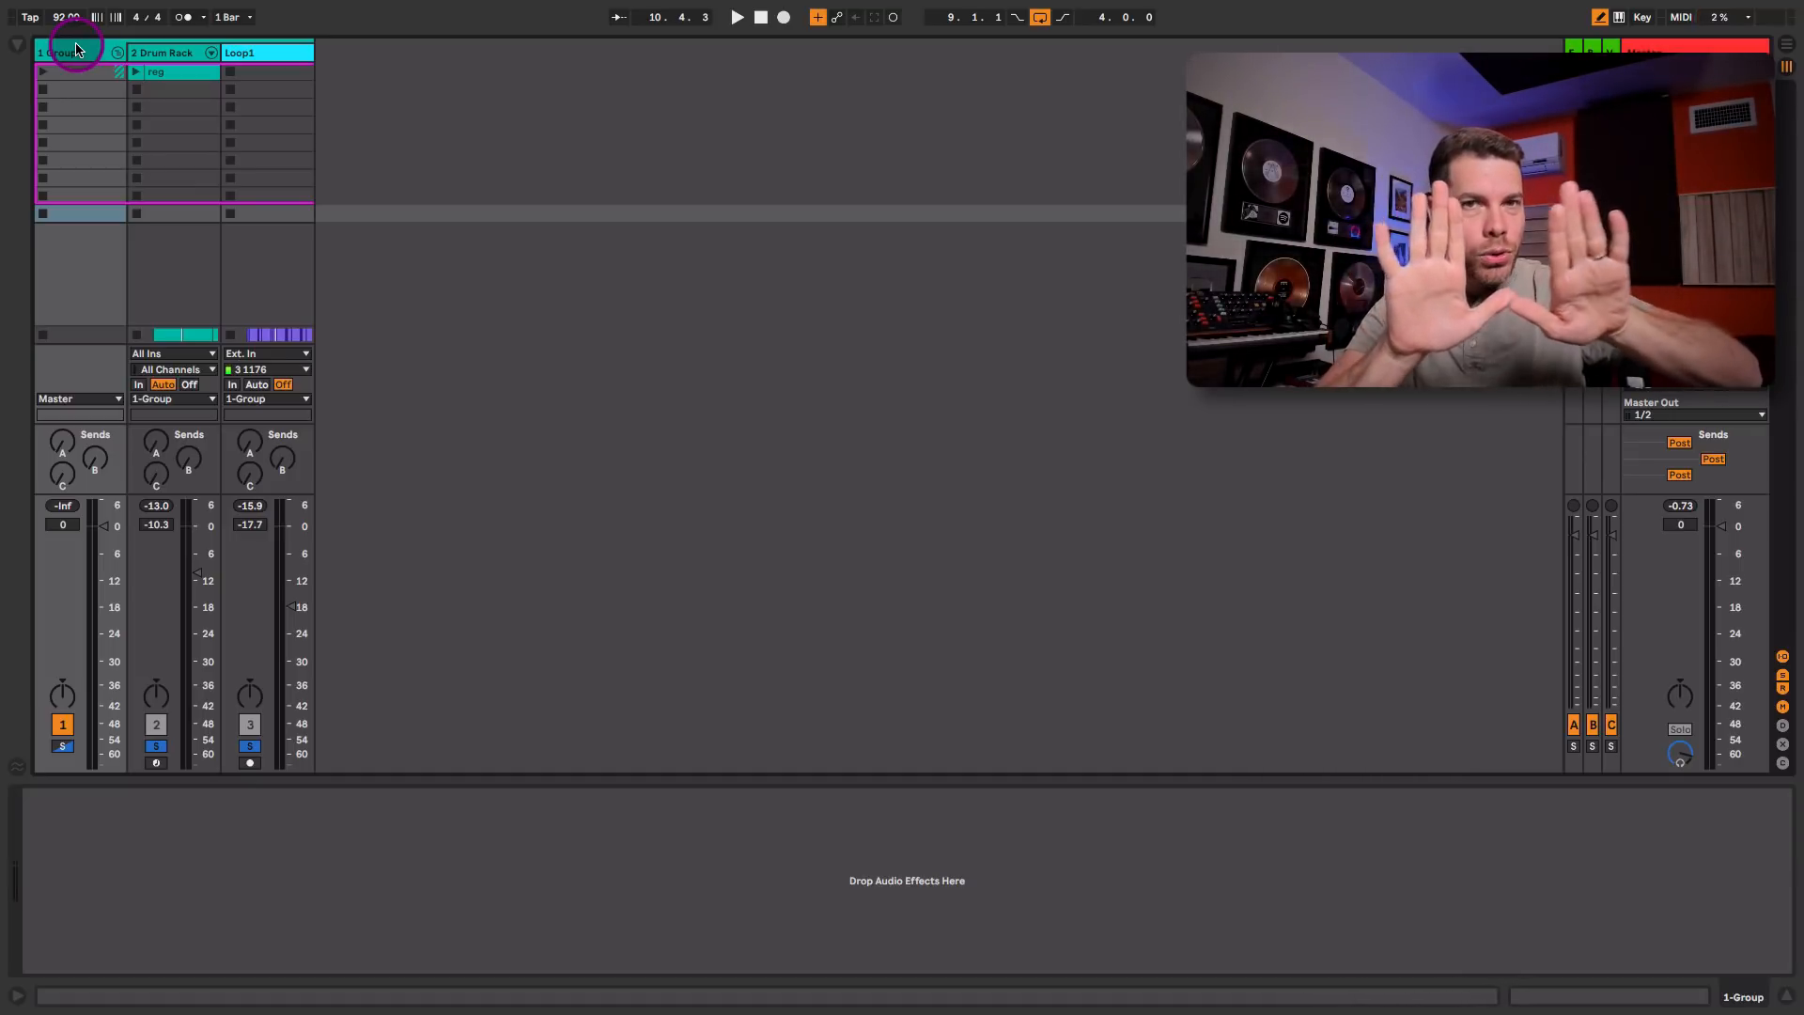
{"action": "left_click", "coordinate": [86, 53]}
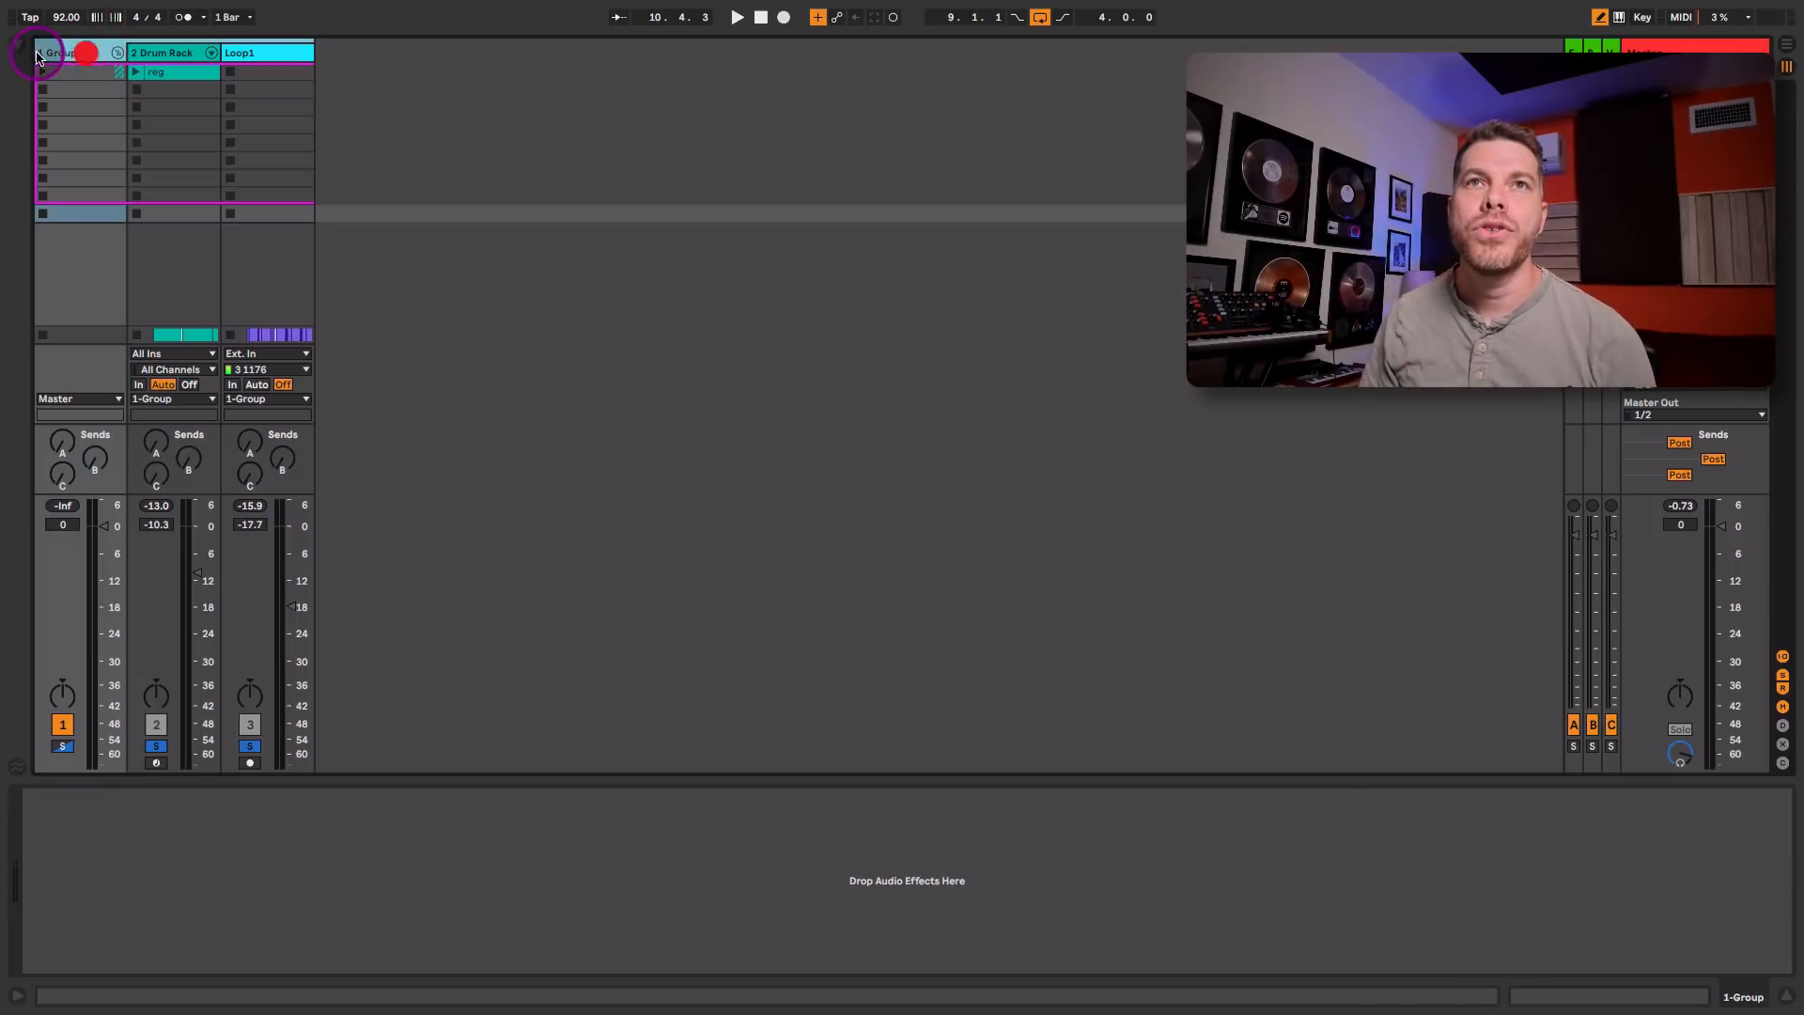
Step: Find the Glue Compressor among the Dynamics audio effects and add it to the drum group track
{"action": "left_click", "coordinate": [17, 44]}
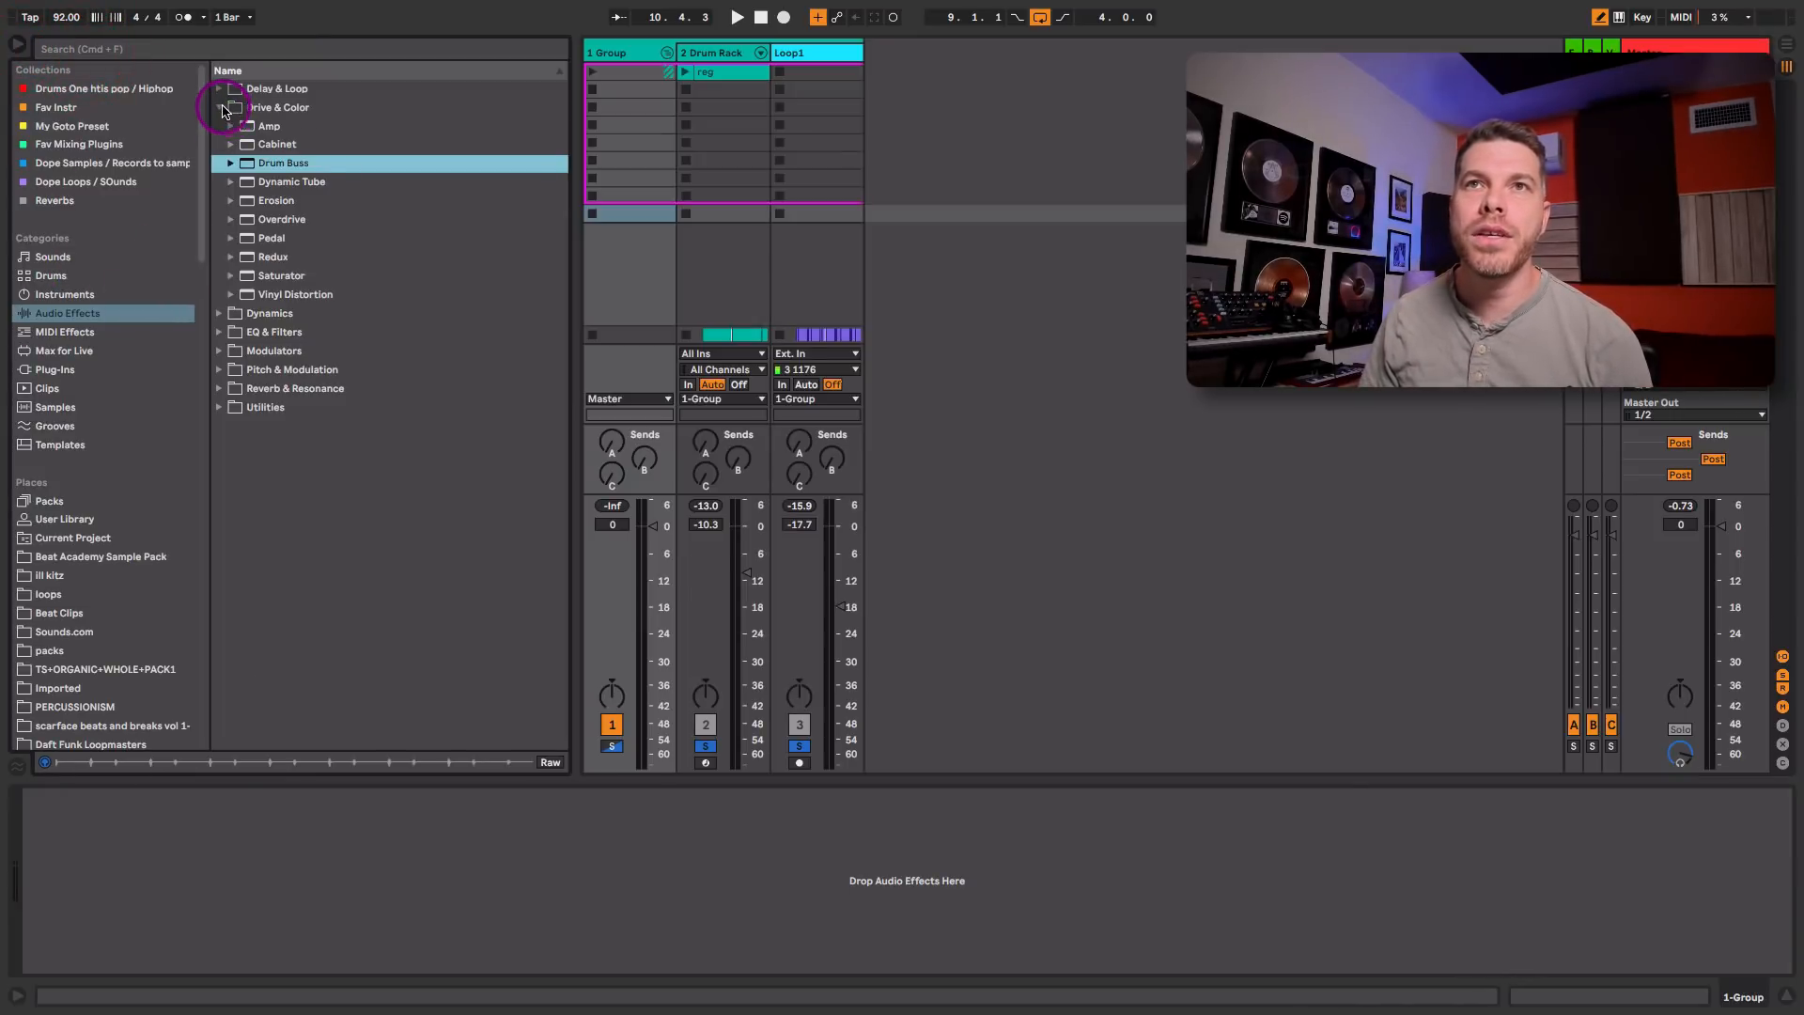
{"action": "left_click", "coordinate": [220, 107]}
{"action": "left_click", "coordinate": [219, 126]}
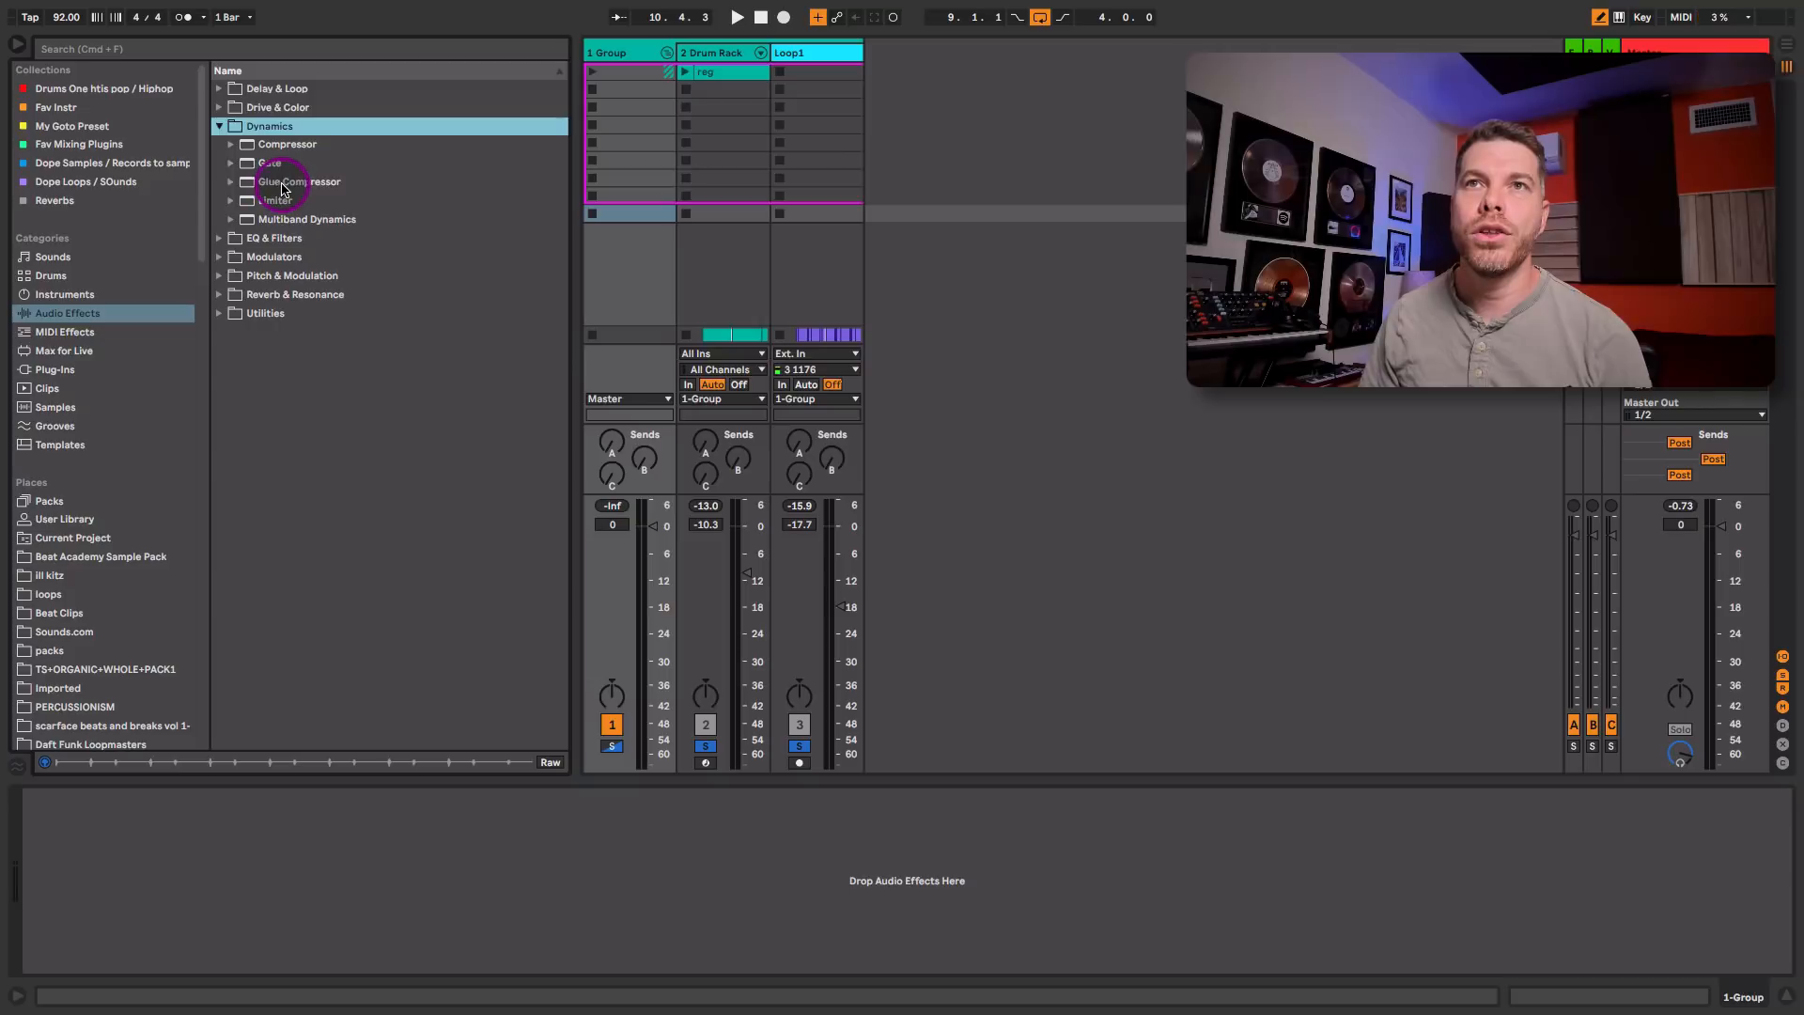
{"action": "left_click_drag", "start_coordinate": [282, 188], "coordinate": [625, 155]}
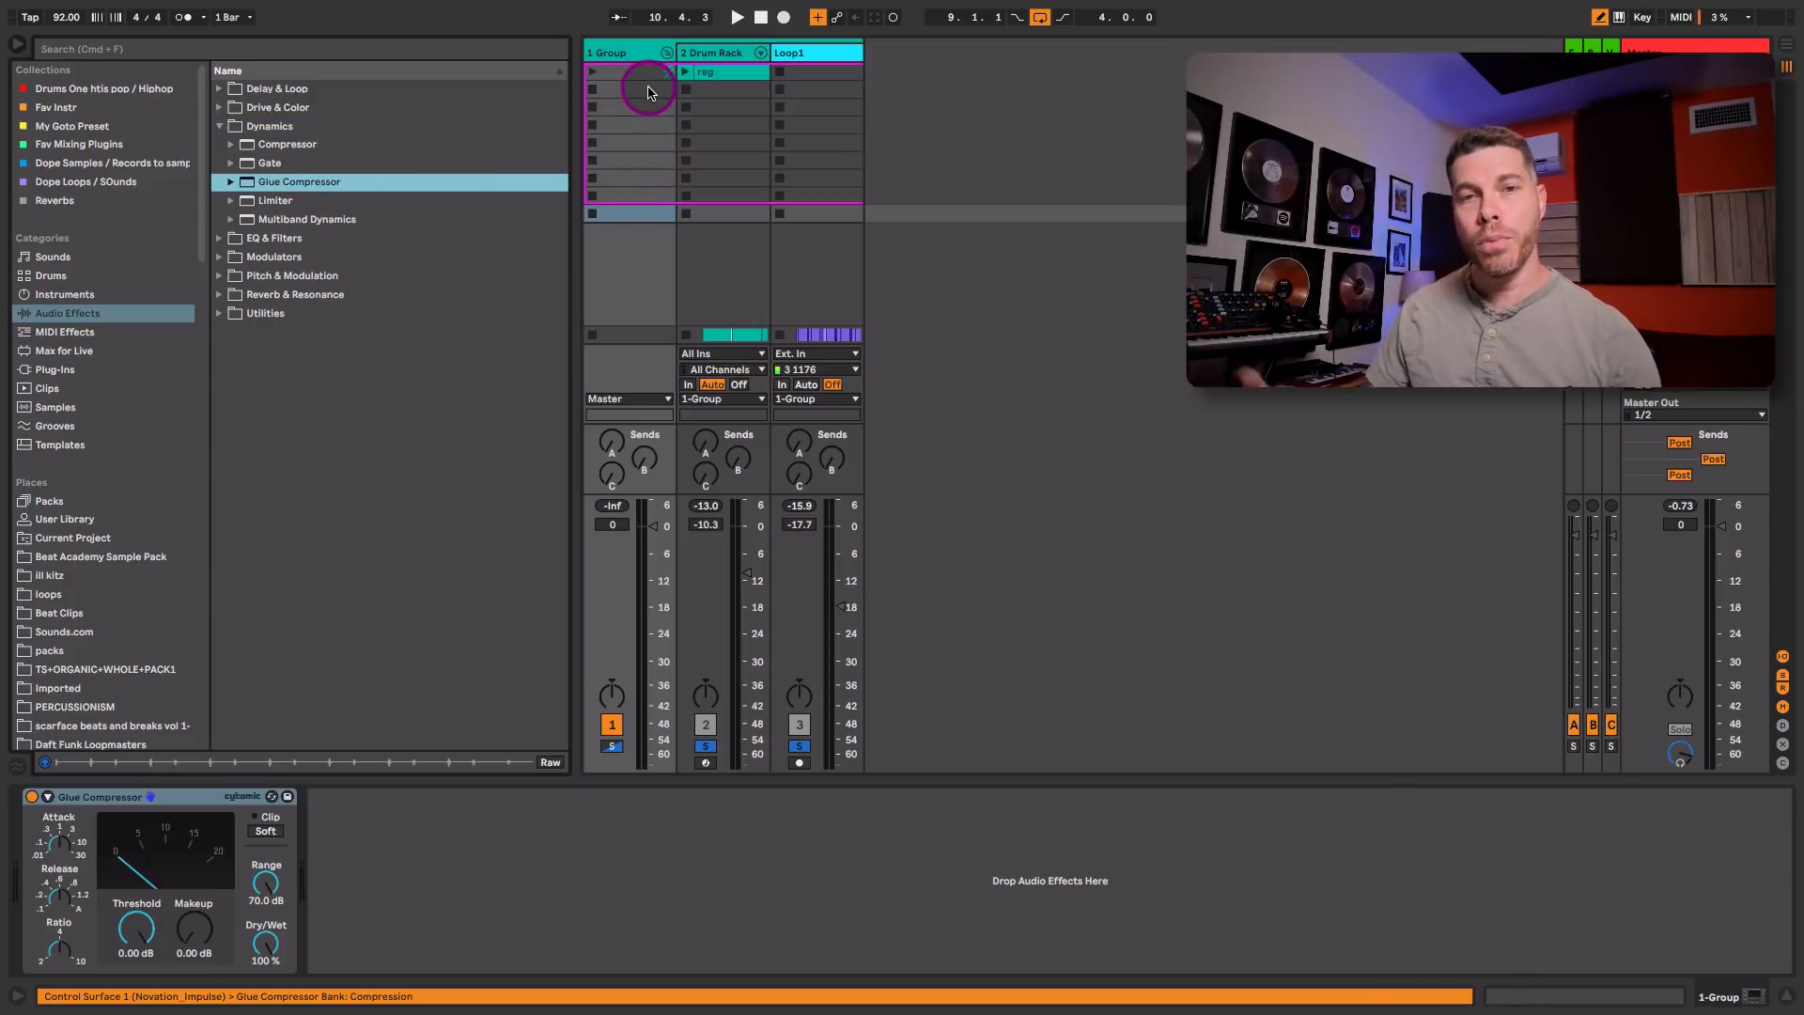
Step: Review the effect chains on the Loop1 and Drum Rack tracks and return to the group's effects
{"action": "left_click", "coordinate": [804, 54]}
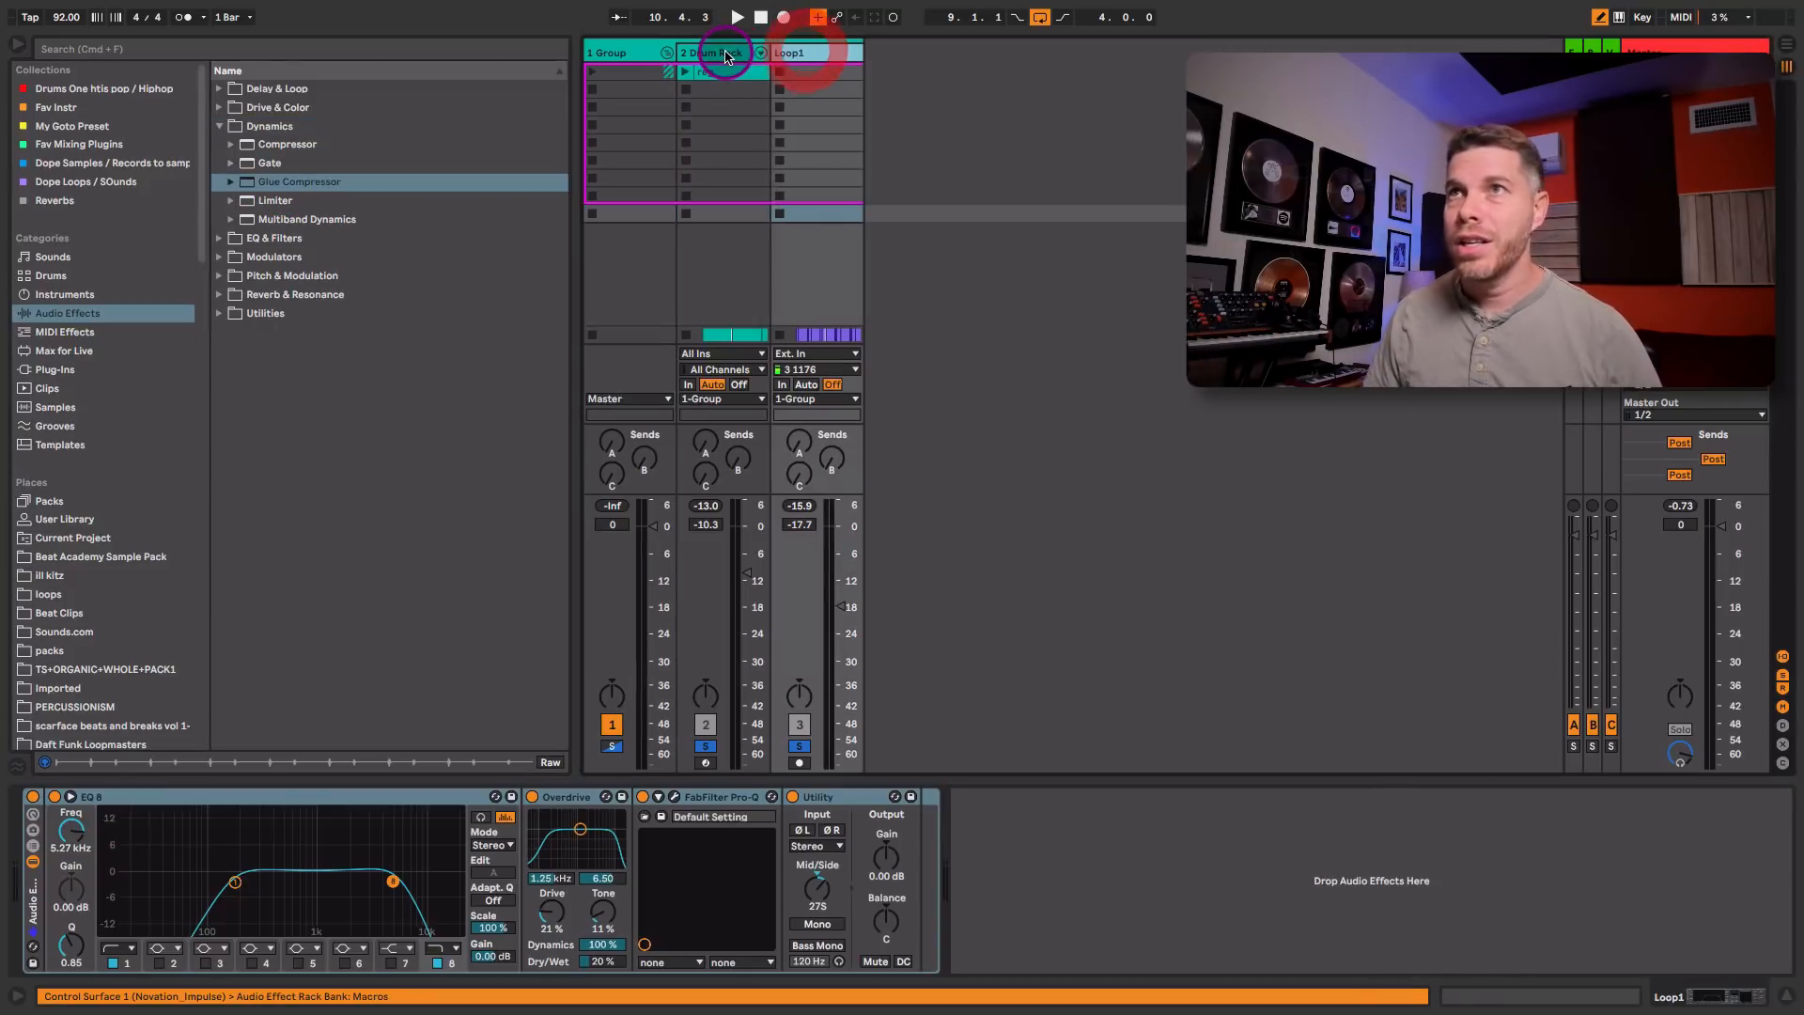
{"action": "left_click", "coordinate": [725, 56]}
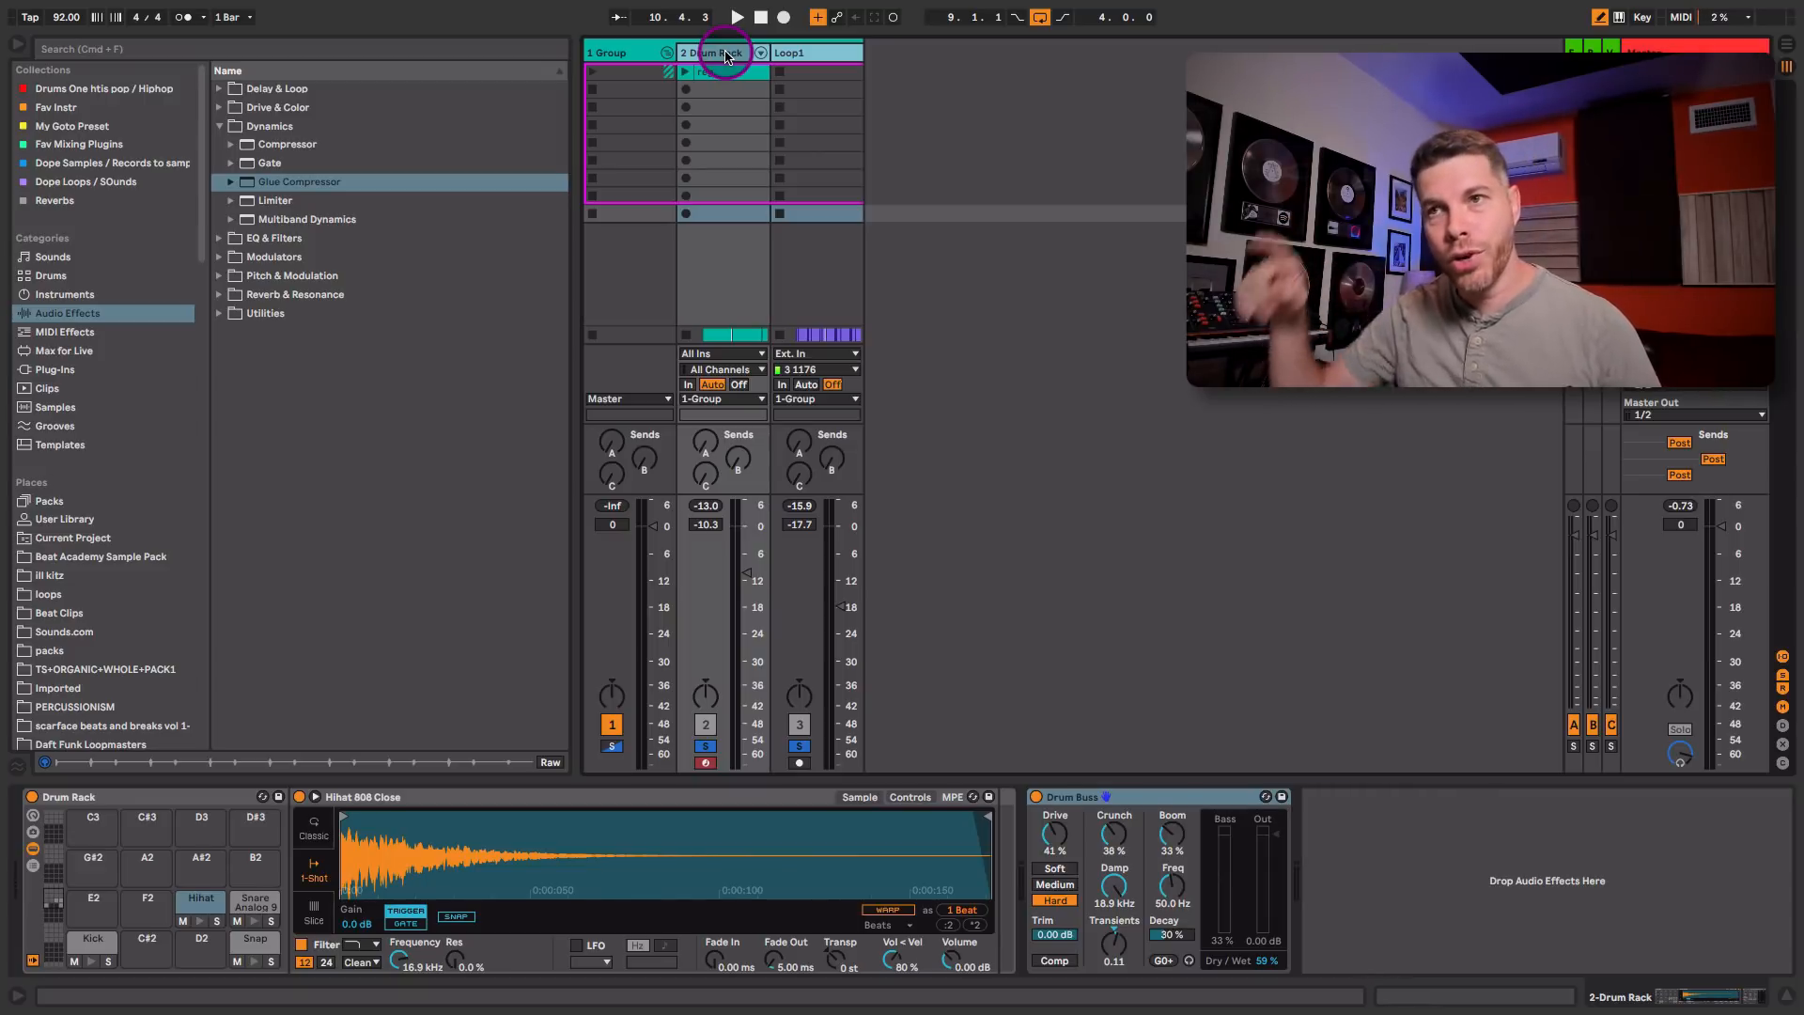
{"action": "left_click", "coordinate": [624, 53]}
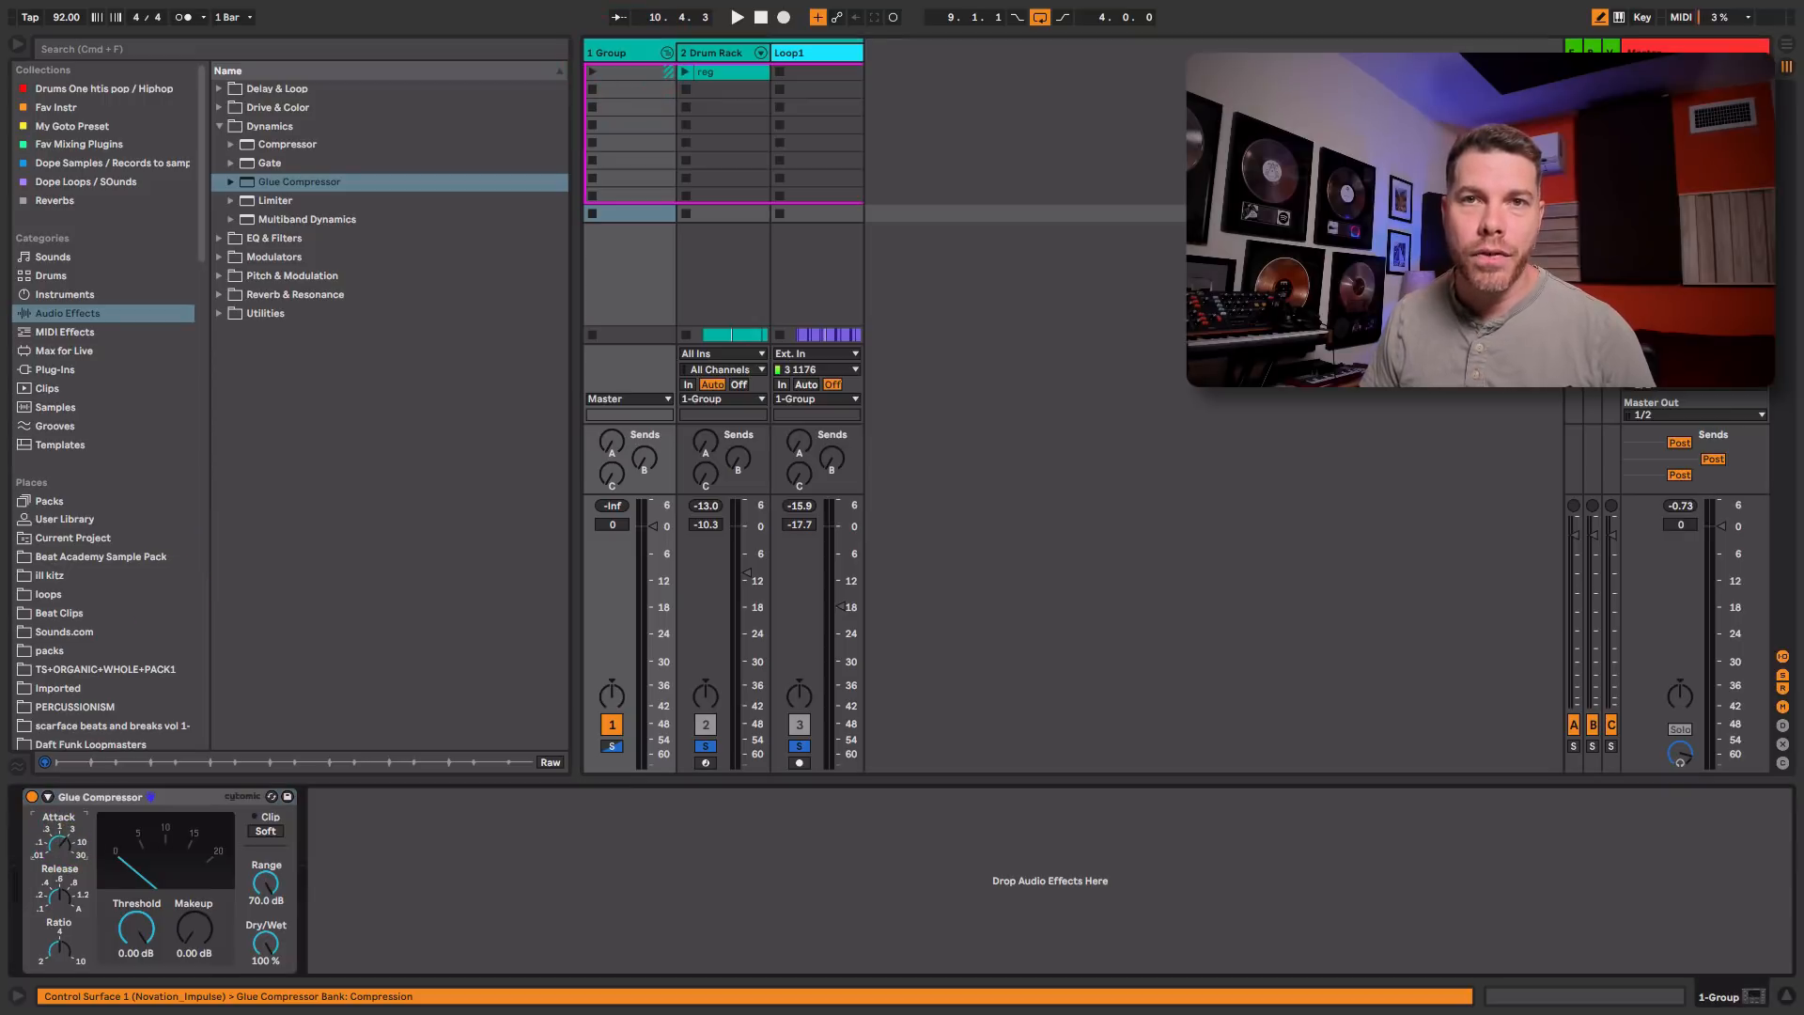
Step: Set the group's Glue Compressor to Threshold -17.5 dB and Makeup 4.29 dB during playback, leaving the device turned on
{"action": "left_click", "coordinate": [60, 893]}
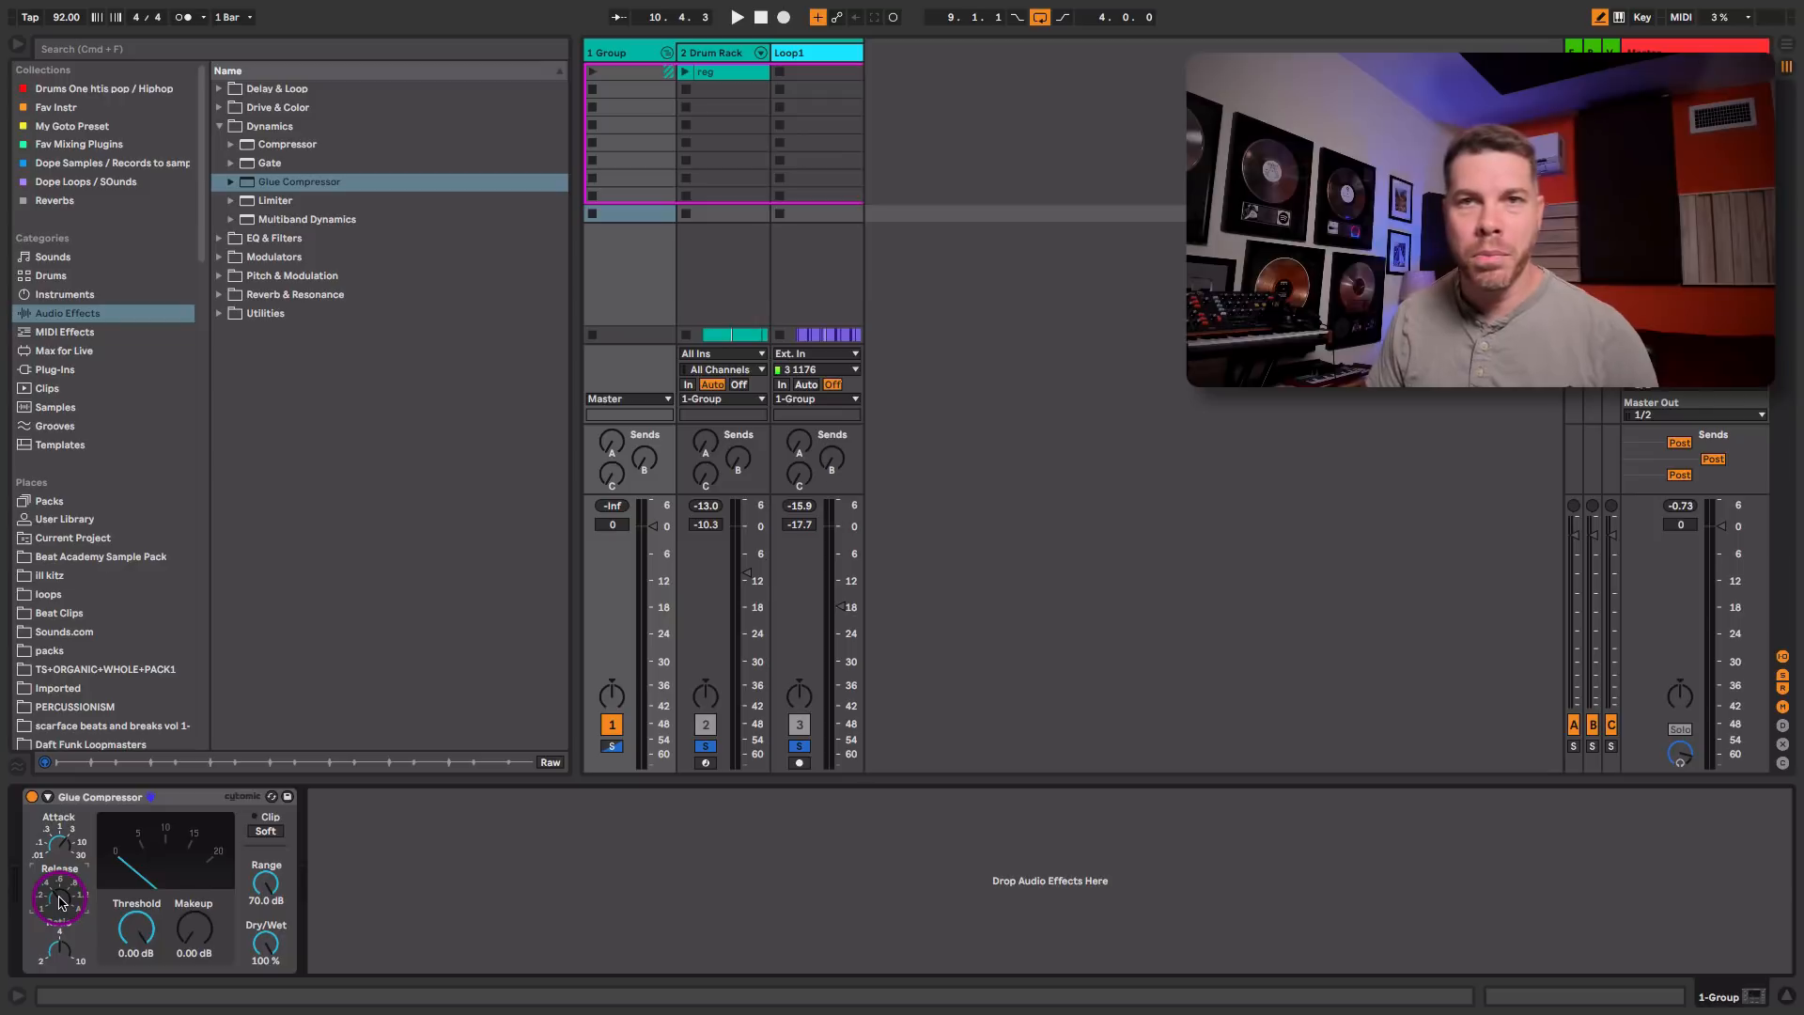
{"action": "left_click", "coordinate": [143, 928]}
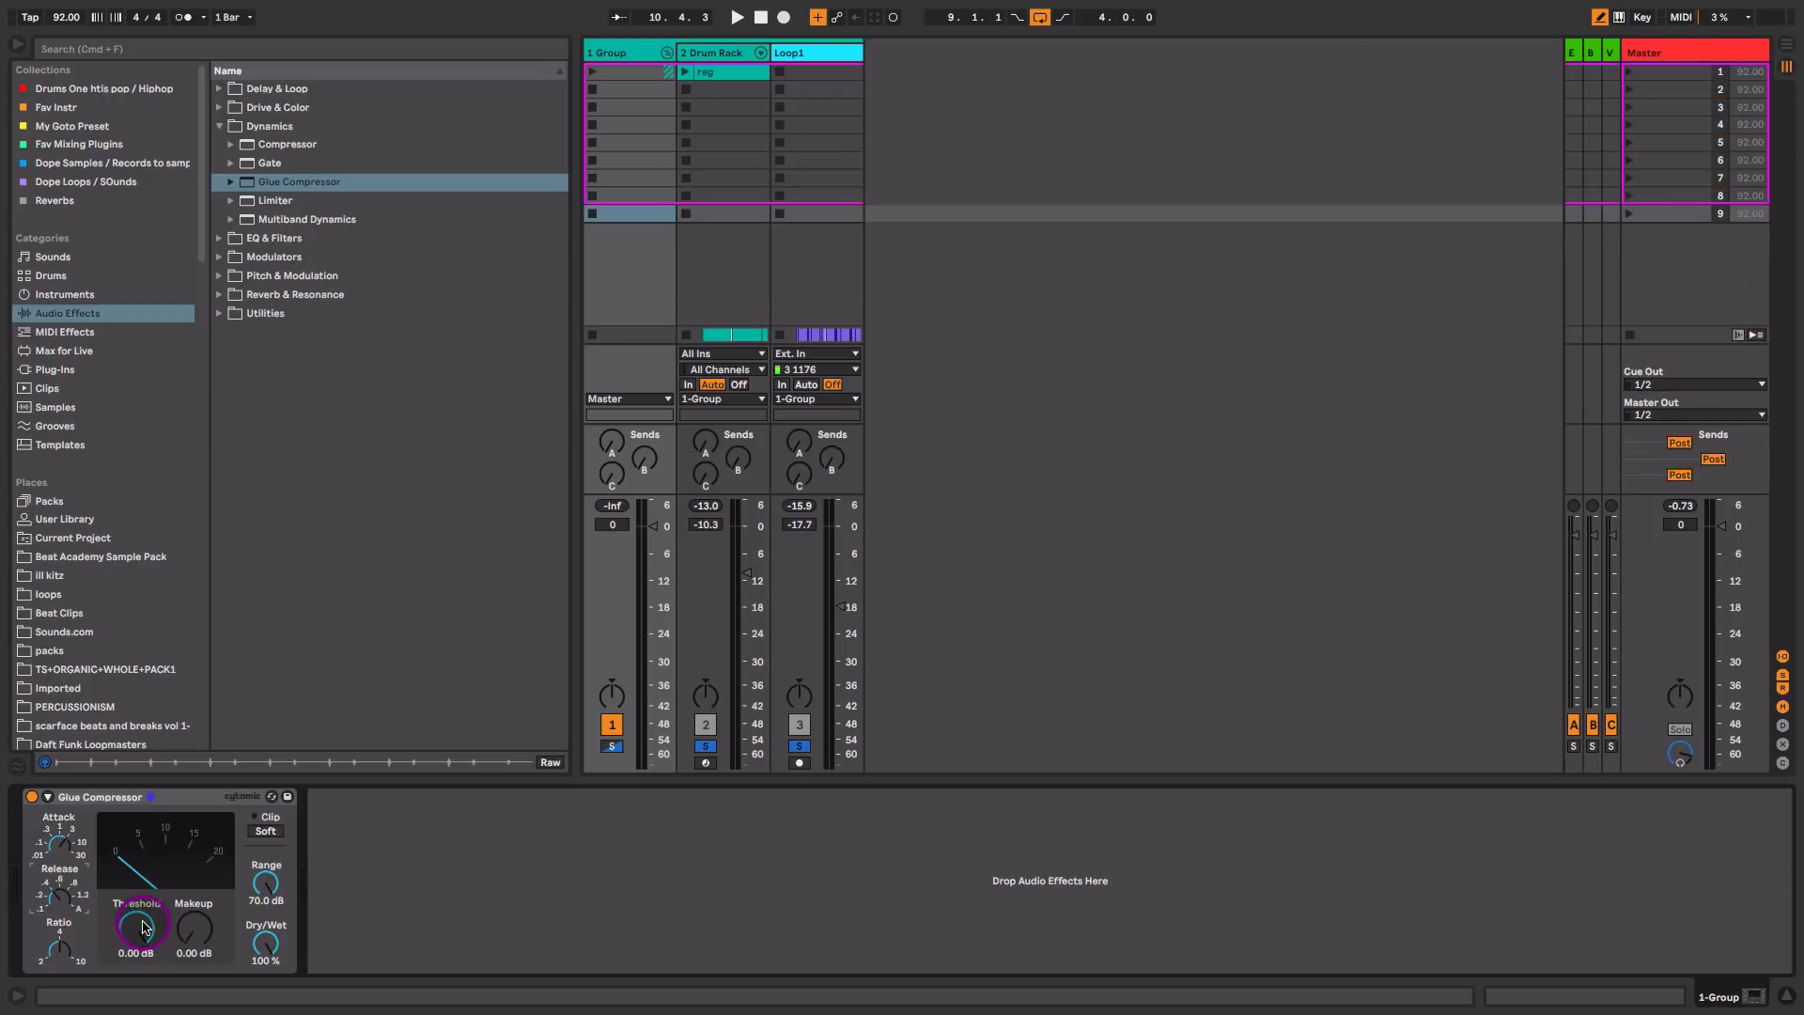
{"action": "key", "text": "space"}
{"action": "left_click_drag", "start_coordinate": [143, 928], "coordinate": [141, 926]}
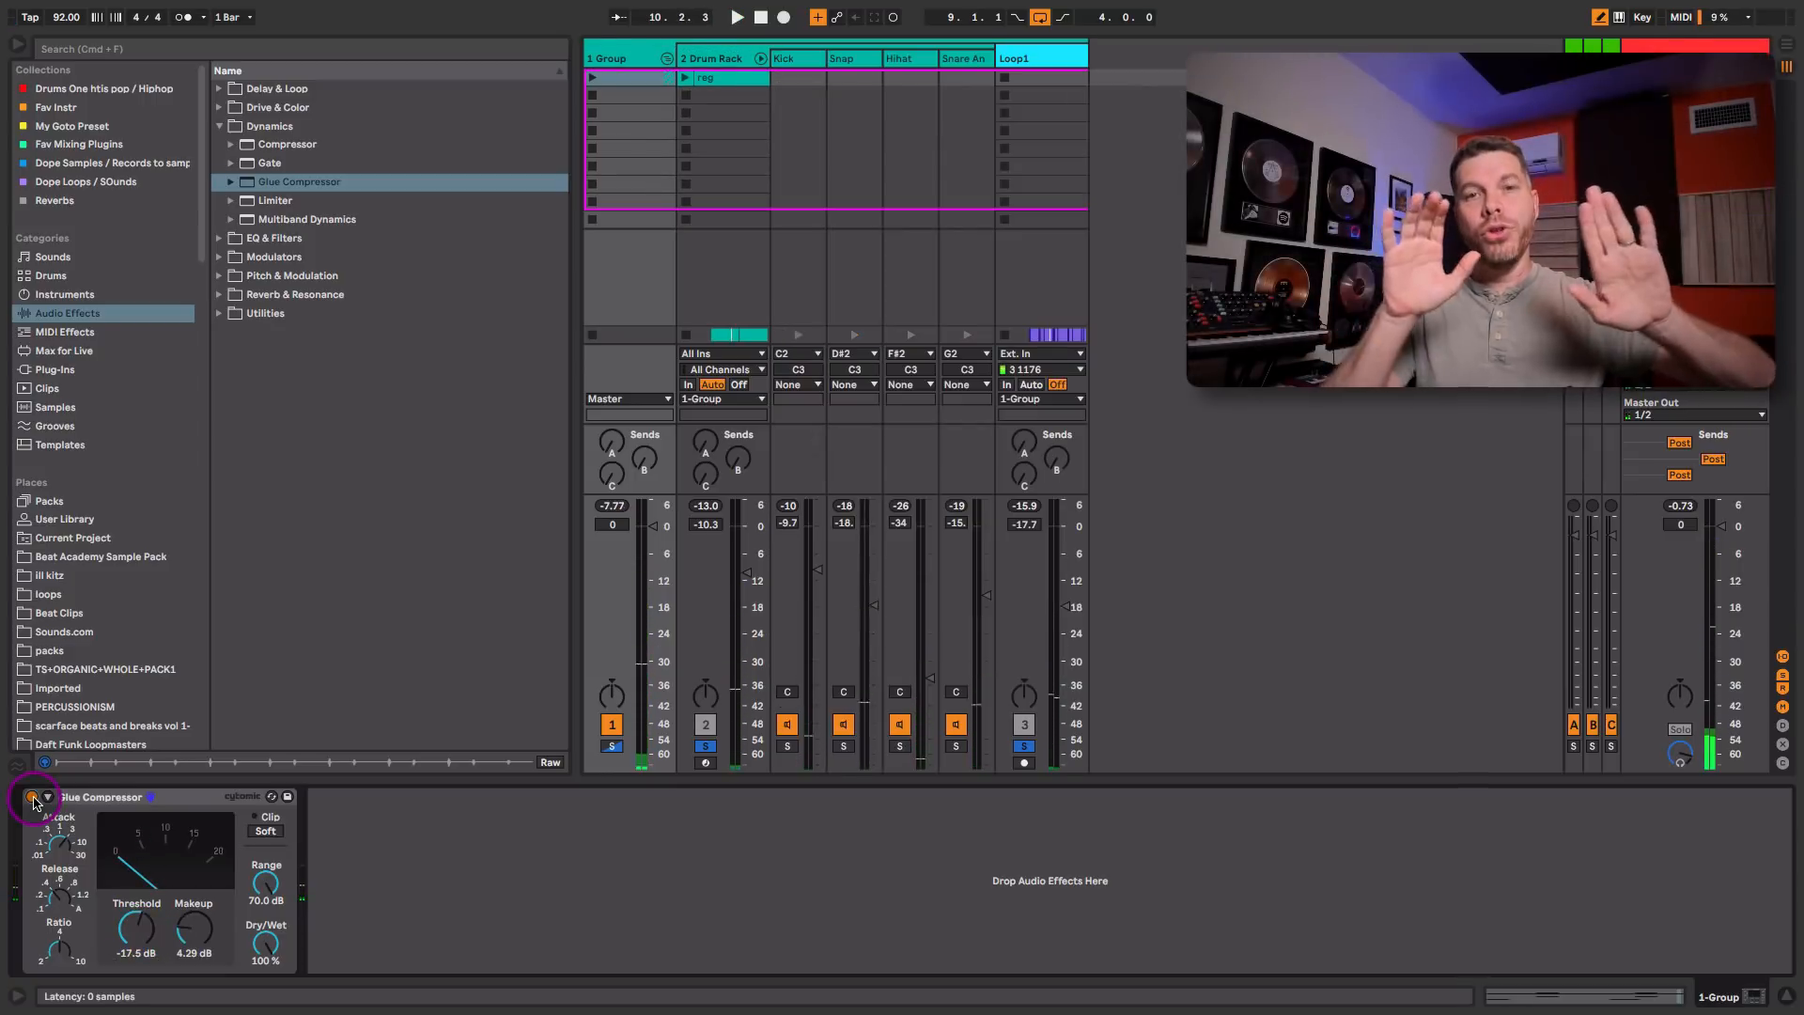
{"action": "left_click", "coordinate": [32, 796]}
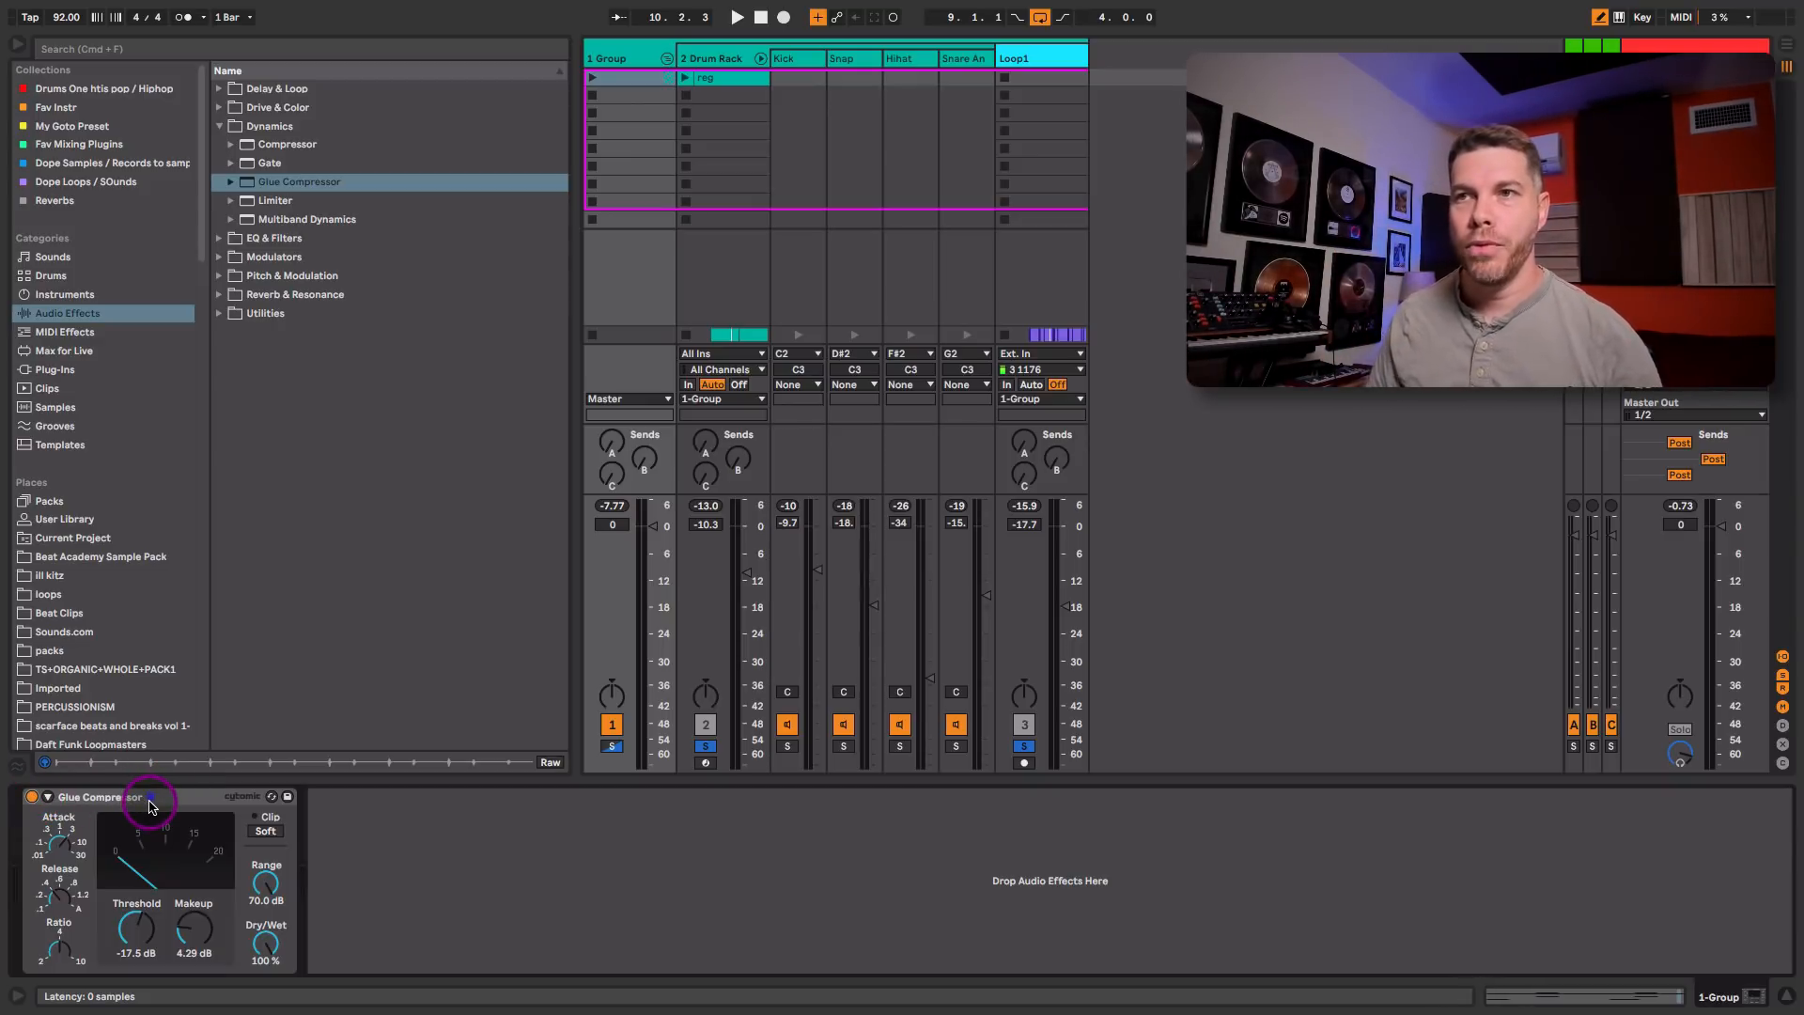
Step: Unsolo the Drum Rack and Loop1 tracks, solo the whole group instead and fold it
{"action": "left_click", "coordinate": [706, 746]}
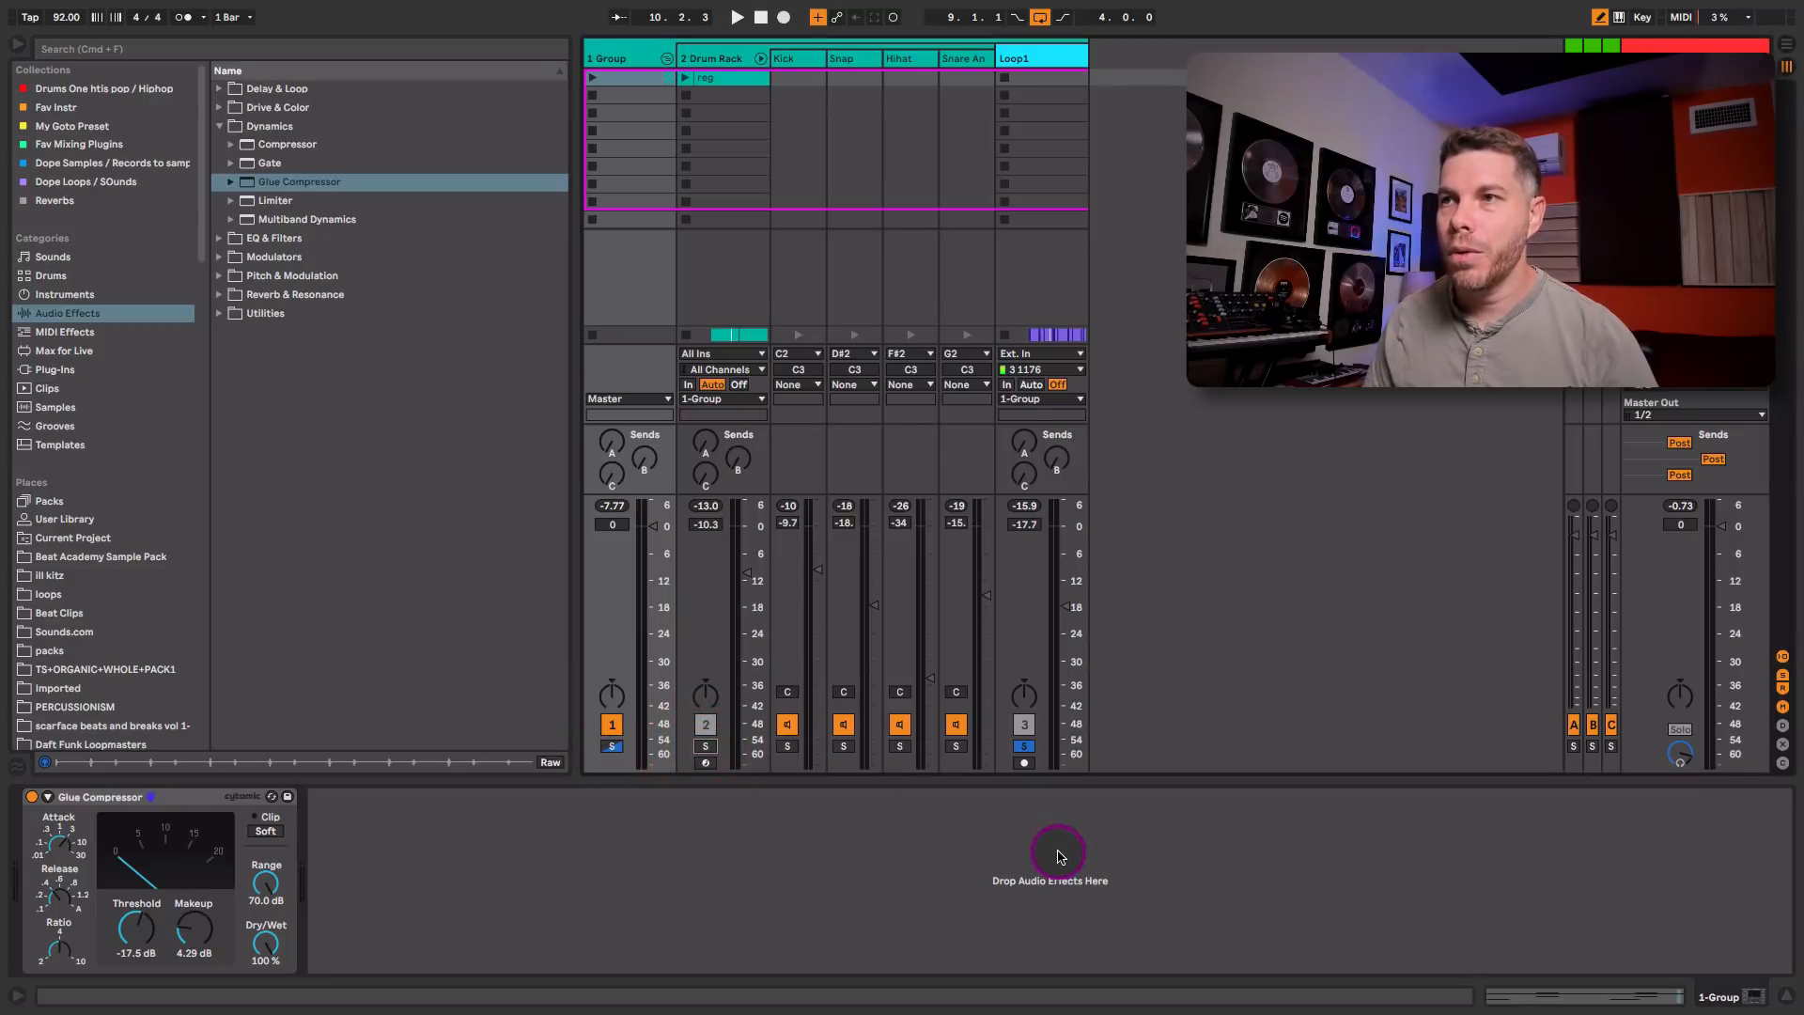
{"action": "left_click", "coordinate": [1024, 746]}
{"action": "left_click", "coordinate": [611, 746]}
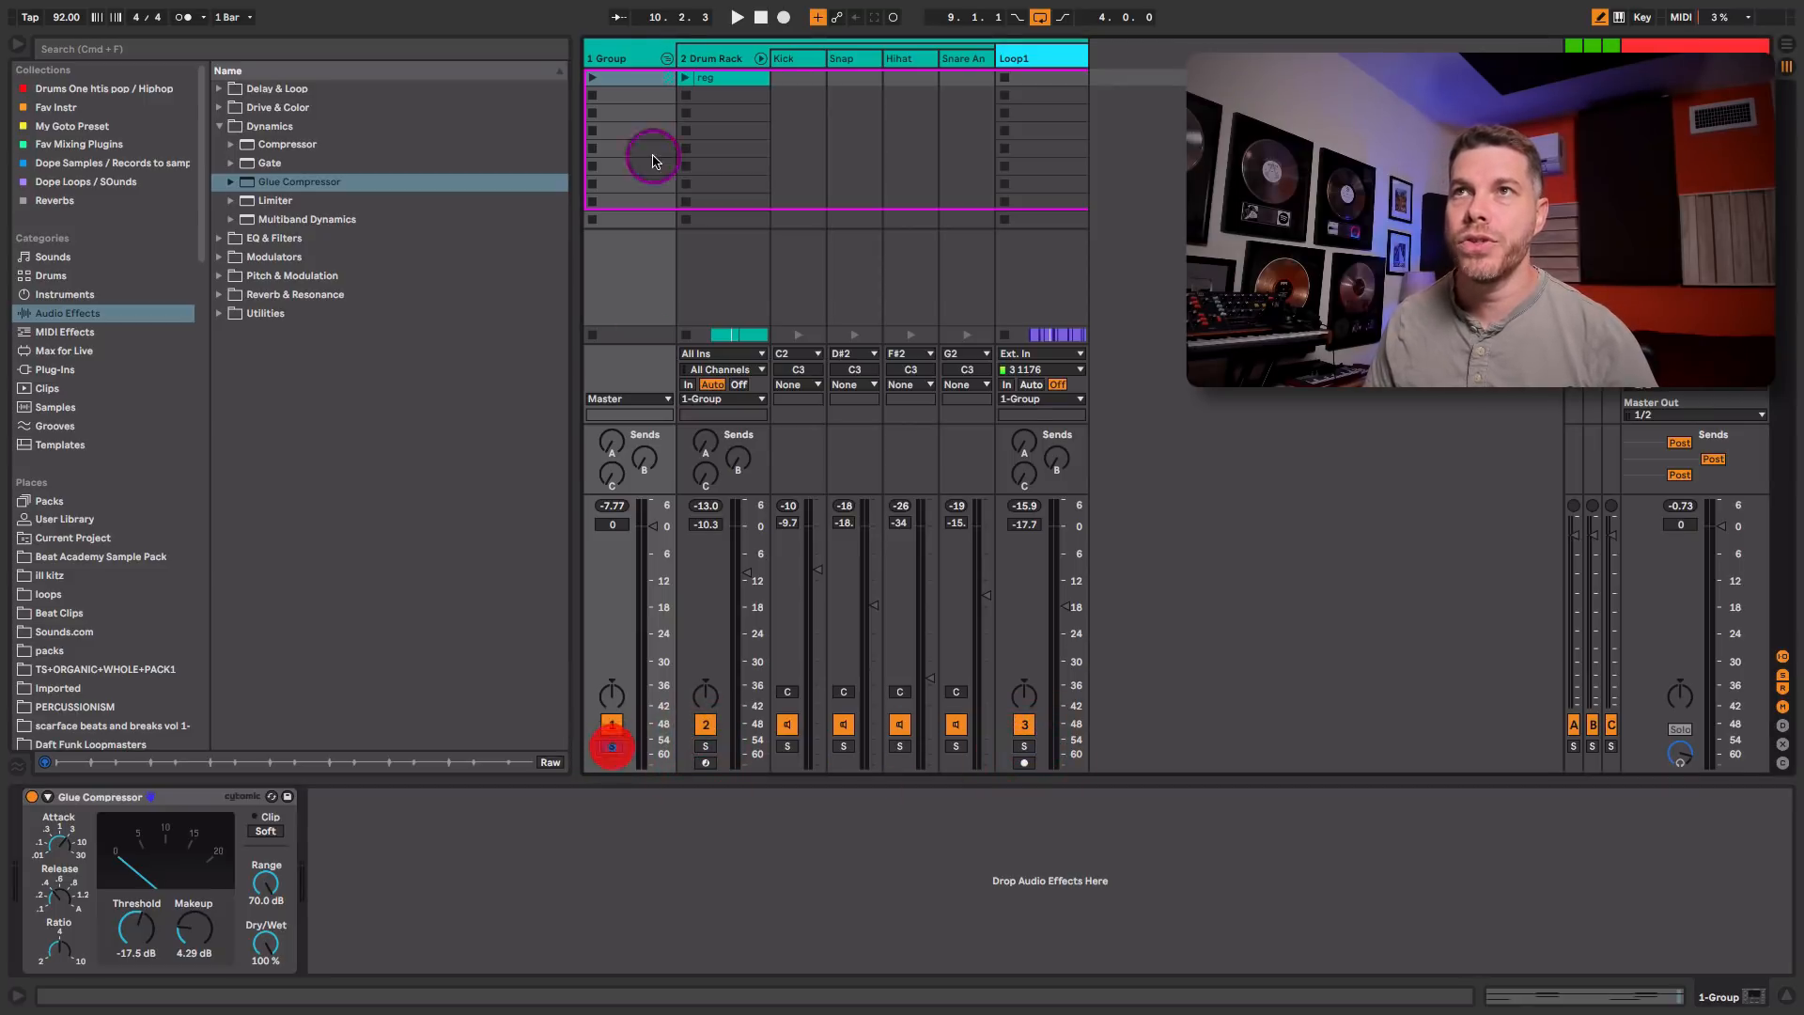
{"action": "left_click", "coordinate": [667, 58]}
Step: Add a Saturator from Drive & Color after the group's Glue Compressor and set Drive 7.43 dB and Output -6.57 dB
{"action": "left_click", "coordinate": [213, 127]}
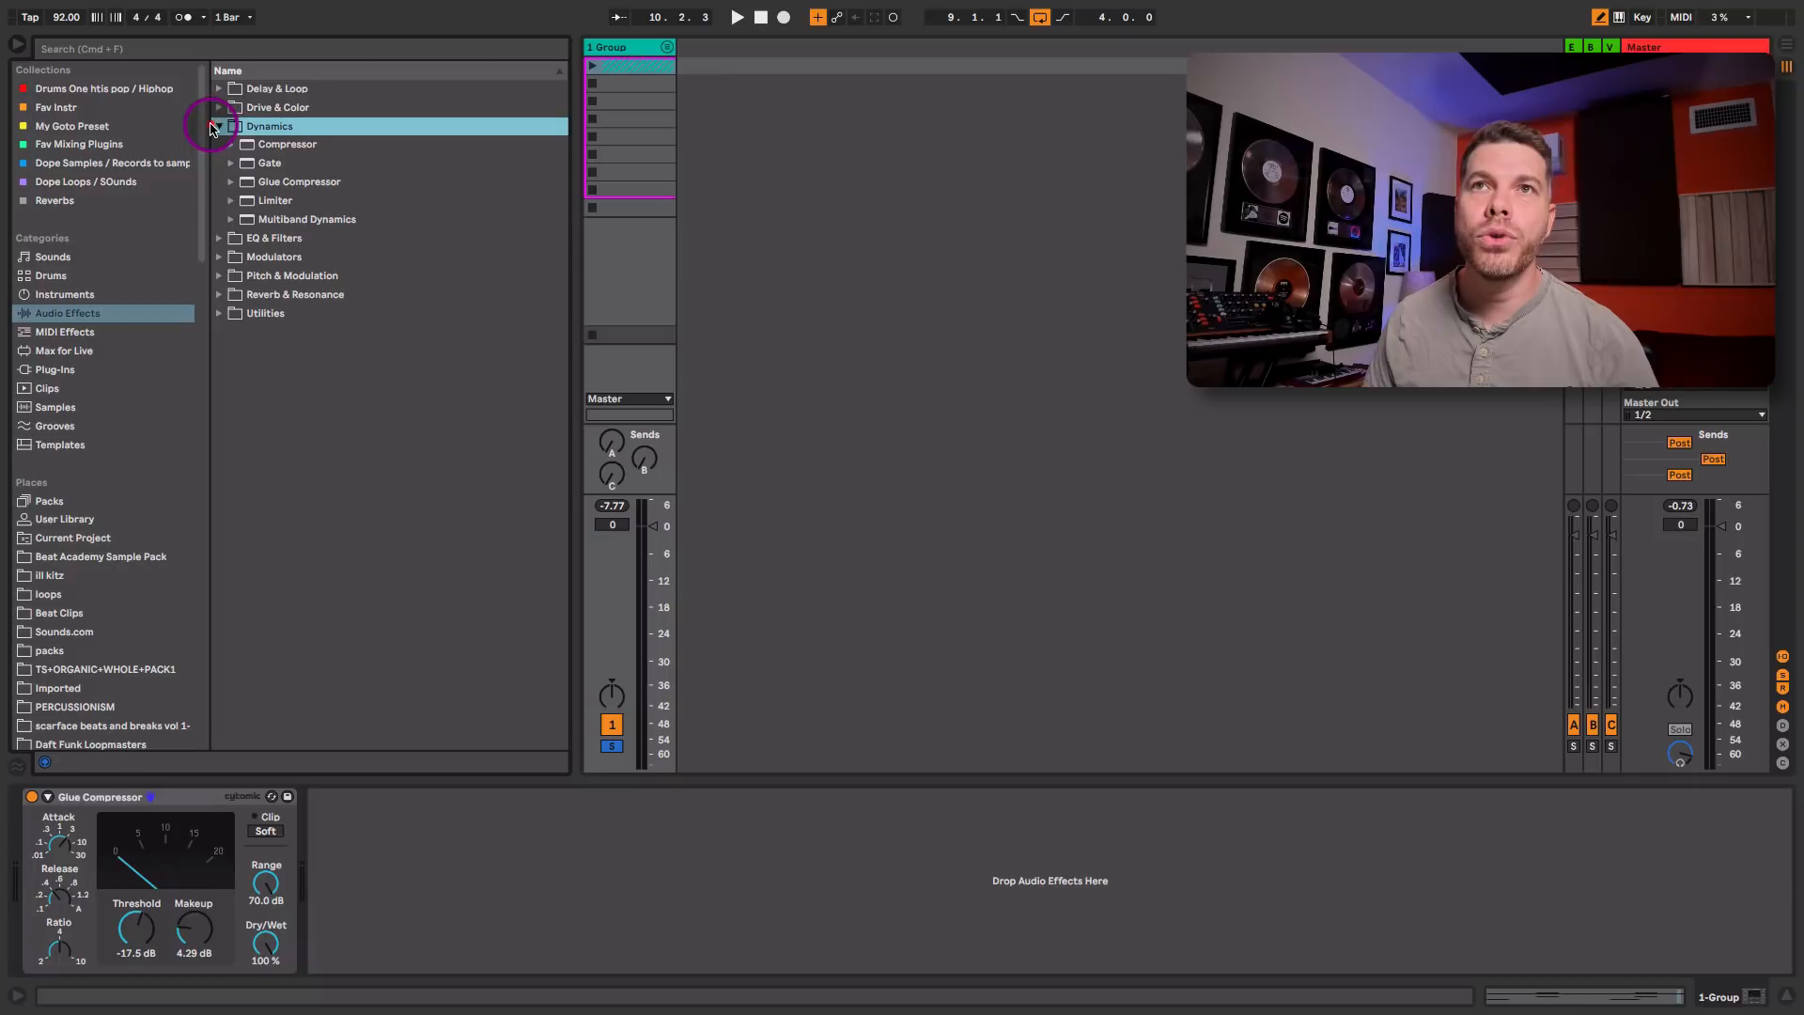
{"action": "left_click", "coordinate": [218, 108]}
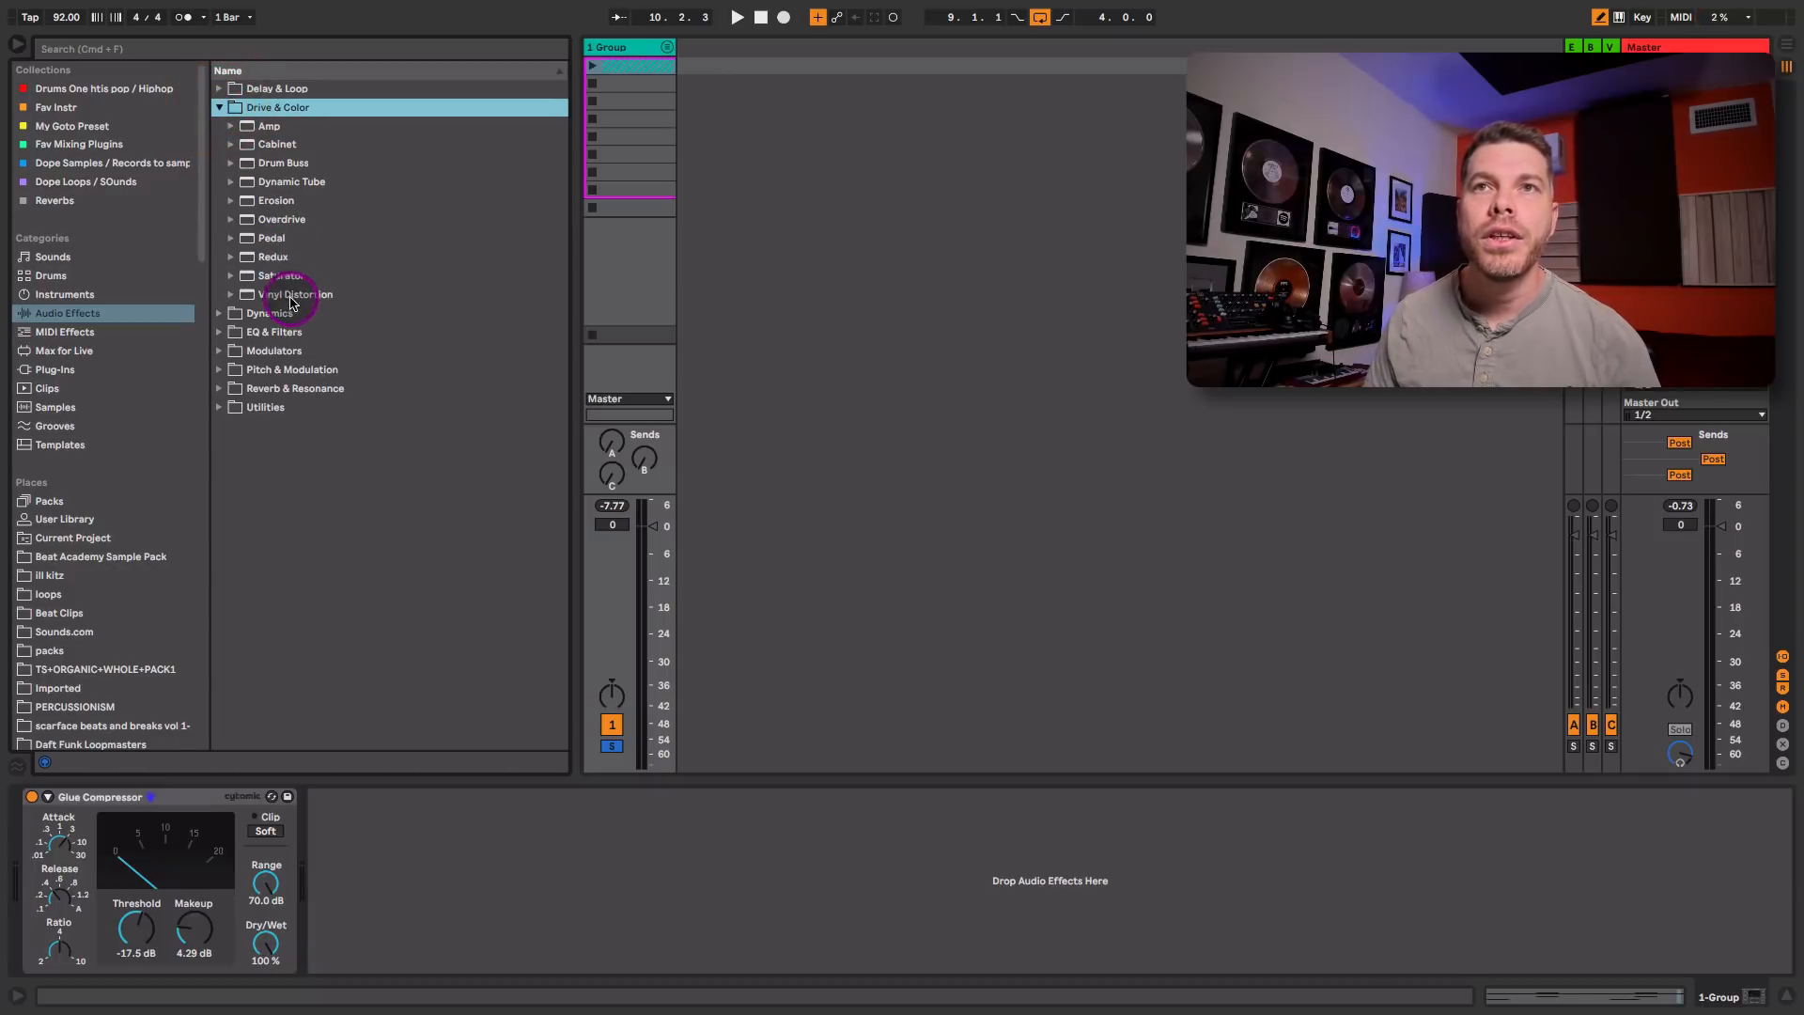
{"action": "left_click_drag", "start_coordinate": [284, 277], "coordinate": [446, 893]}
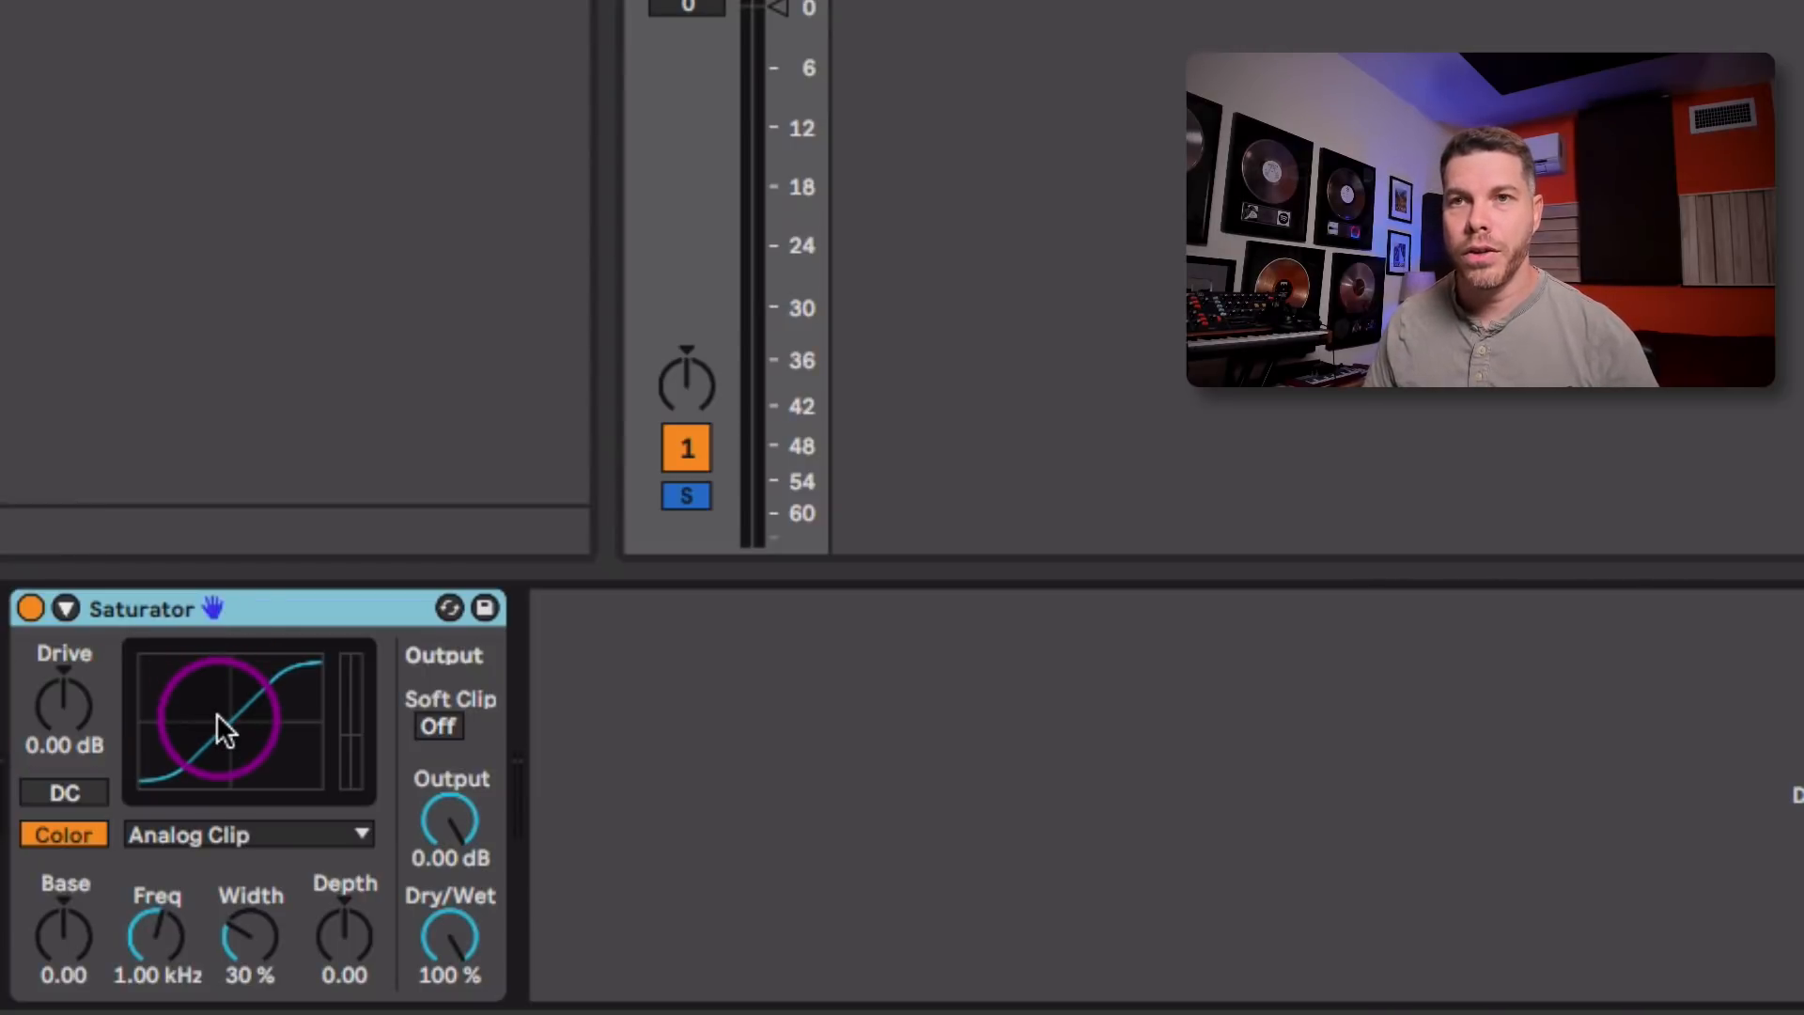
{"action": "left_click_drag", "start_coordinate": [70, 719], "coordinate": [70, 677]}
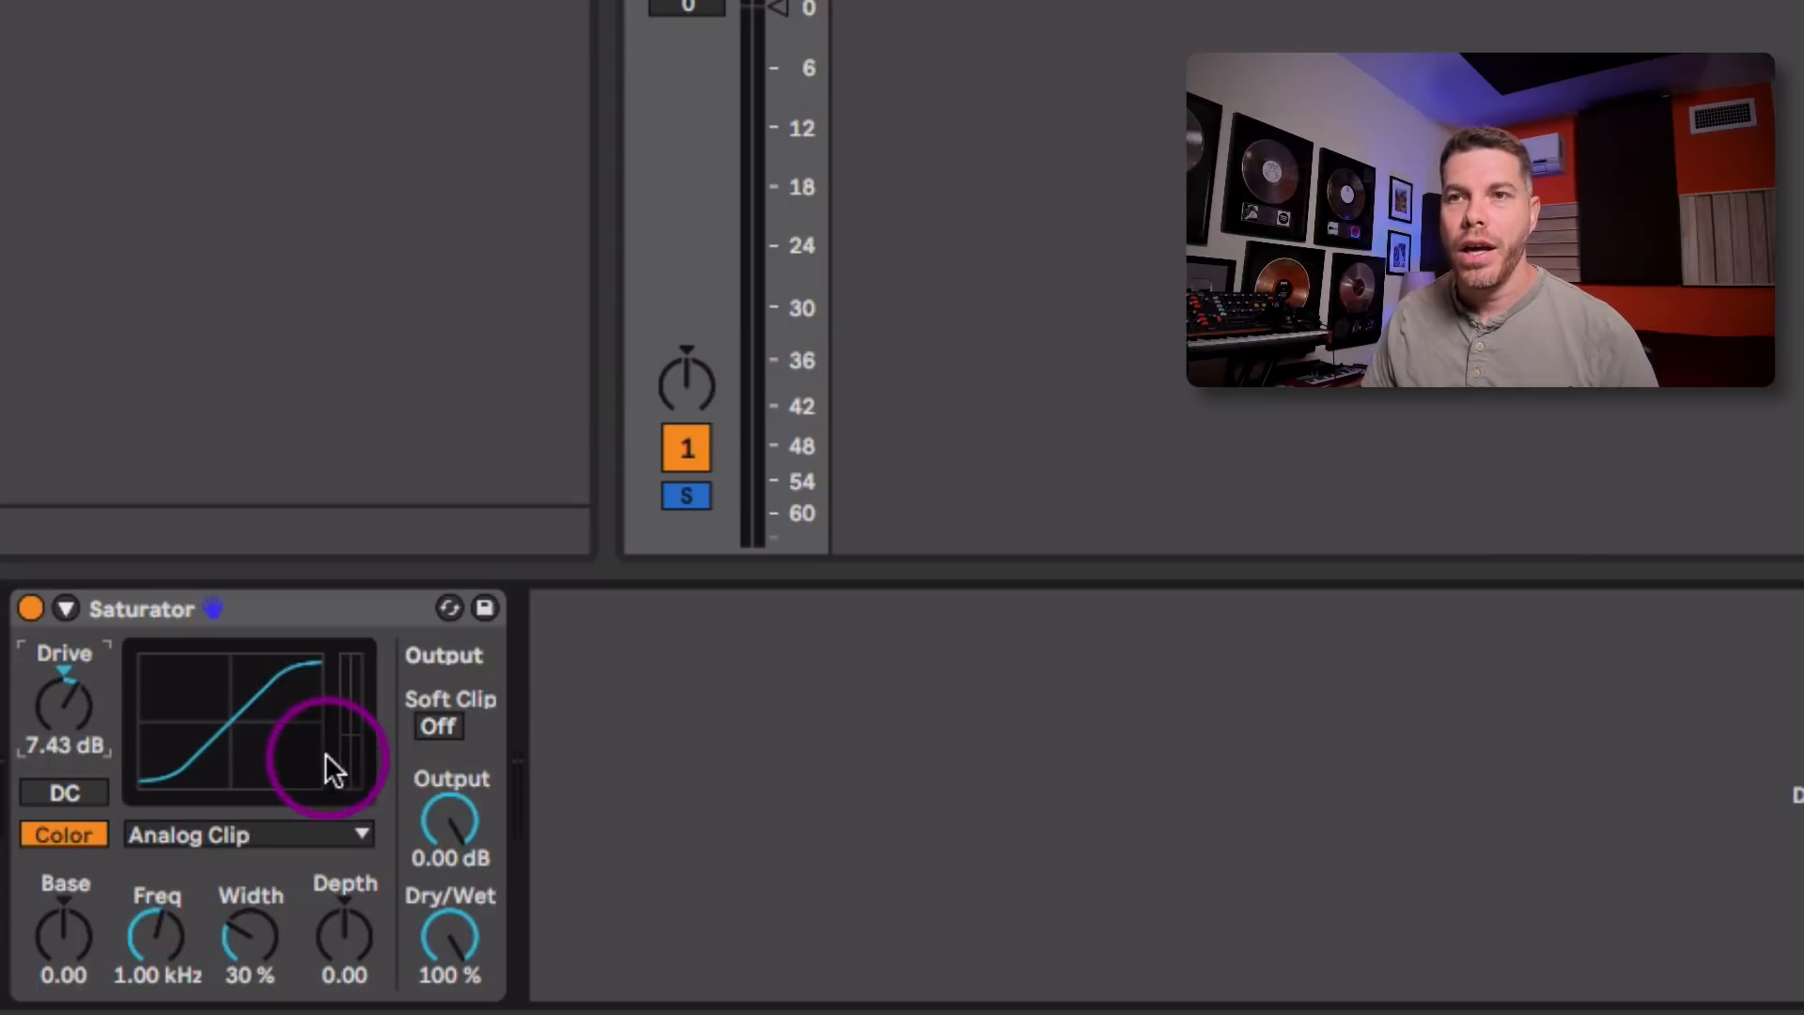
{"action": "left_click_drag", "start_coordinate": [442, 815], "coordinate": [443, 850]}
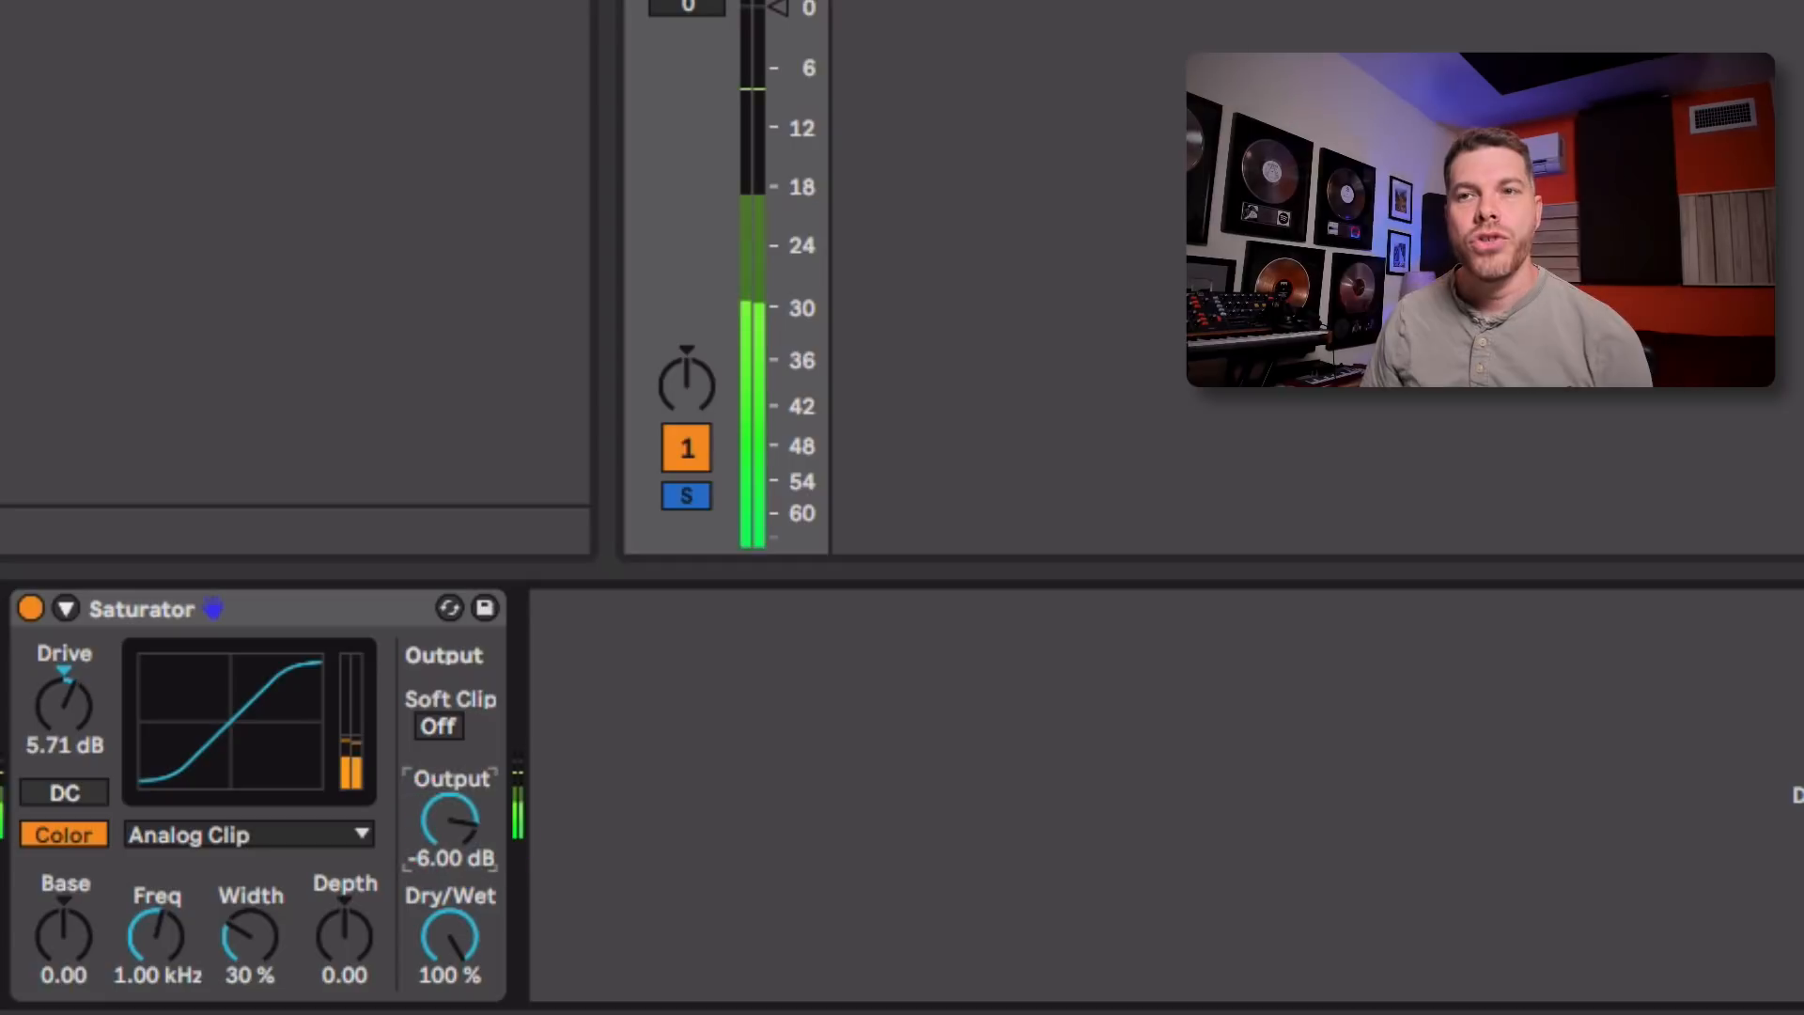
Step: Reset the Saturator's Output and Drive to 0.00 dB
{"action": "mouse_move", "coordinate": [449, 817]}
{"action": "left_mouse_down"}
{"action": "mouse_move", "coordinate": [449, 798]}
{"action": "mouse_move", "coordinate": [472, 825]}
{"action": "left_mouse_up"}
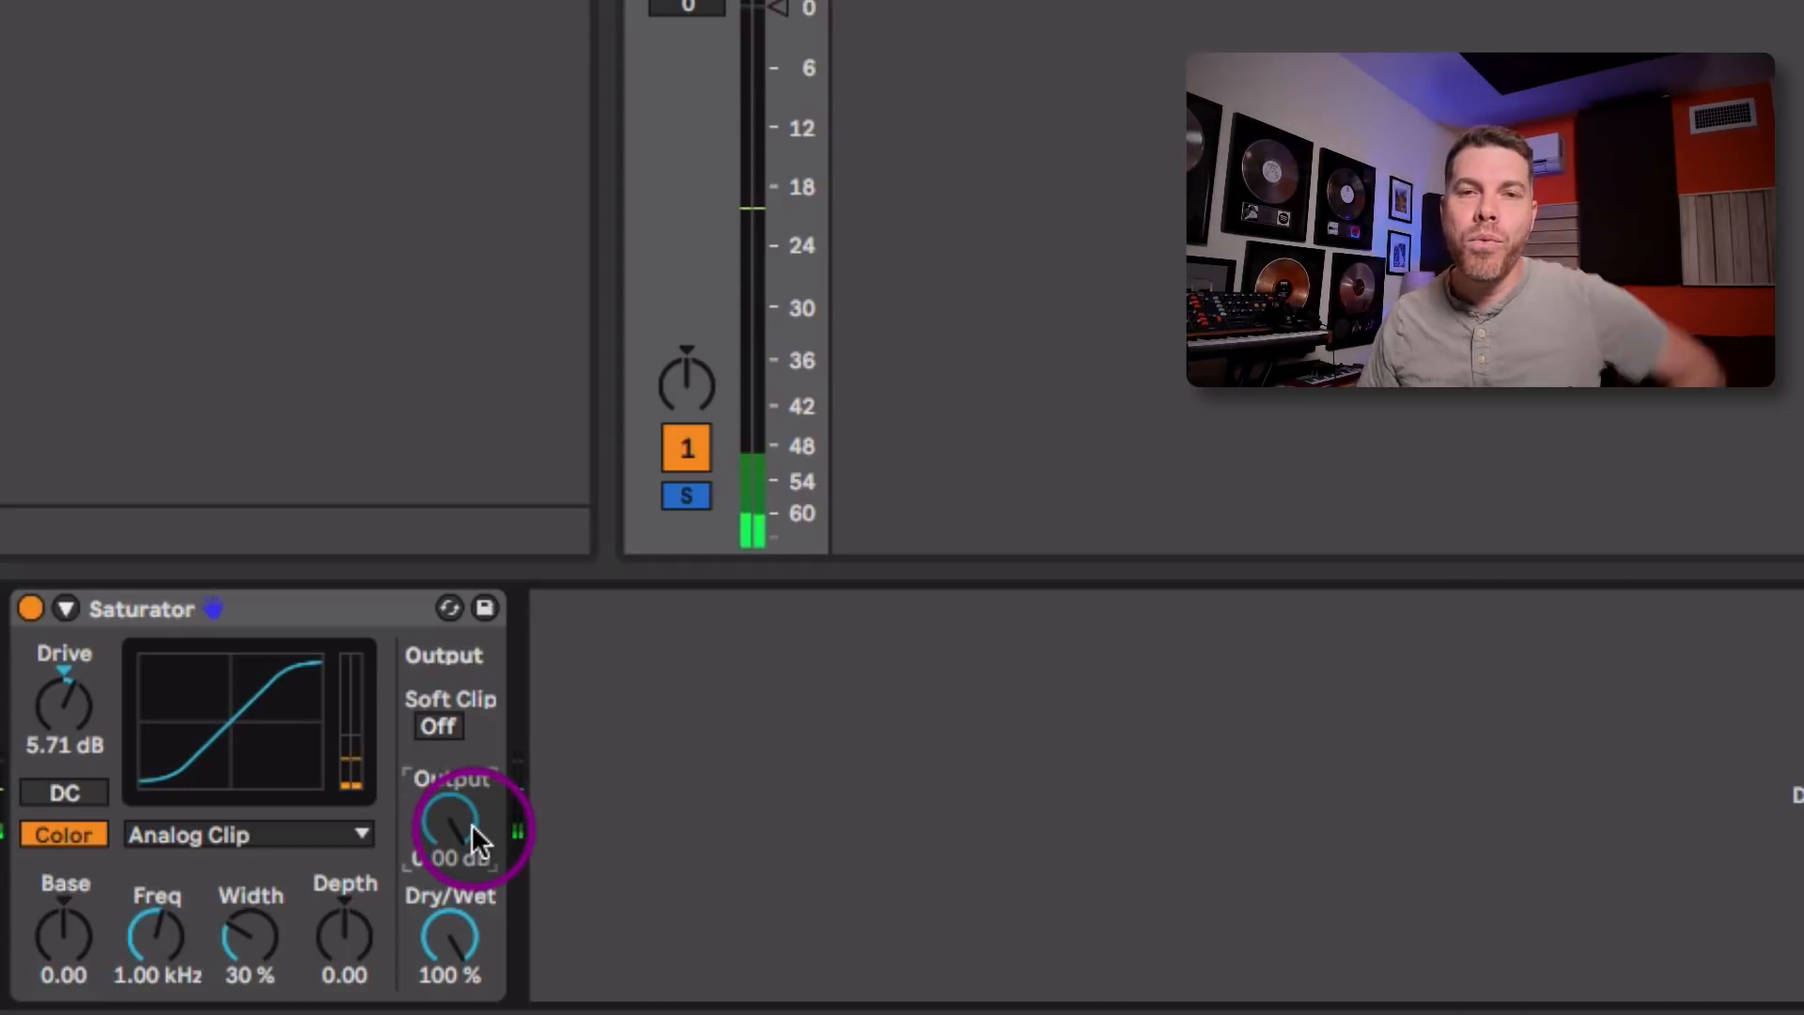
{"action": "left_click", "coordinate": [150, 751]}
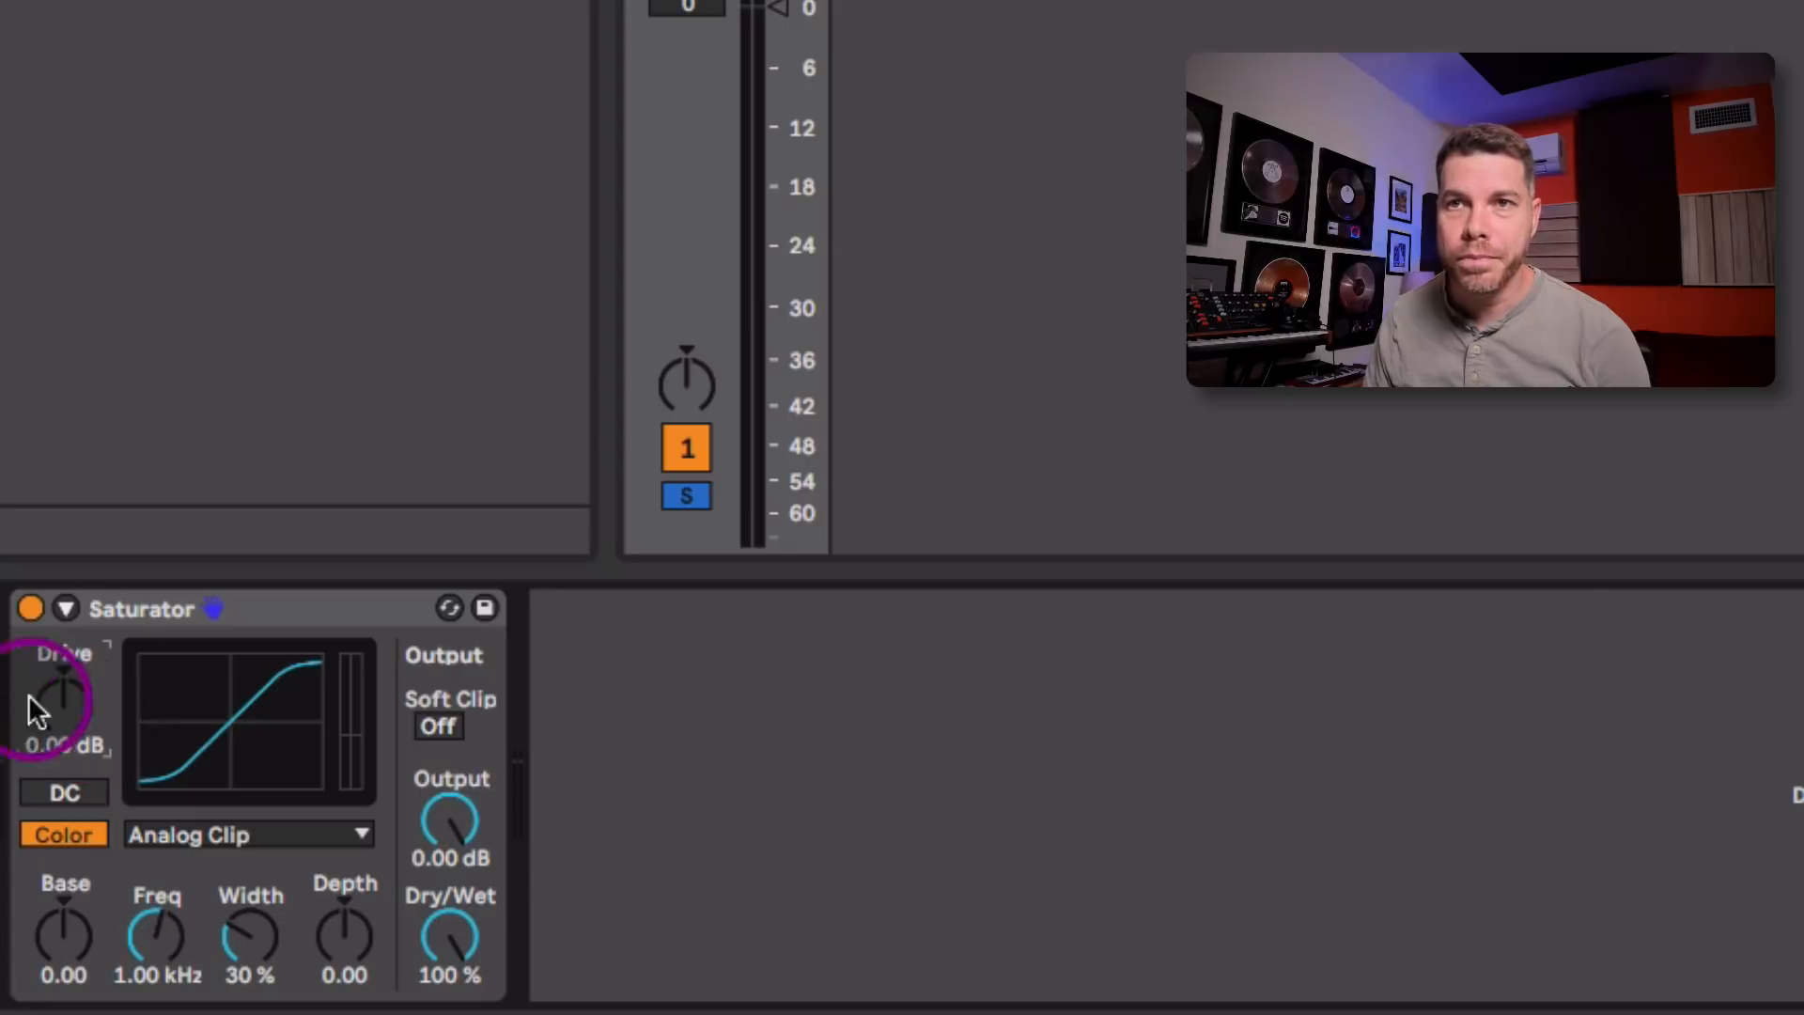
Step: Group the Saturator into an Audio Effect Rack and show the rack's macro controls
{"action": "left_click", "coordinate": [143, 606]}
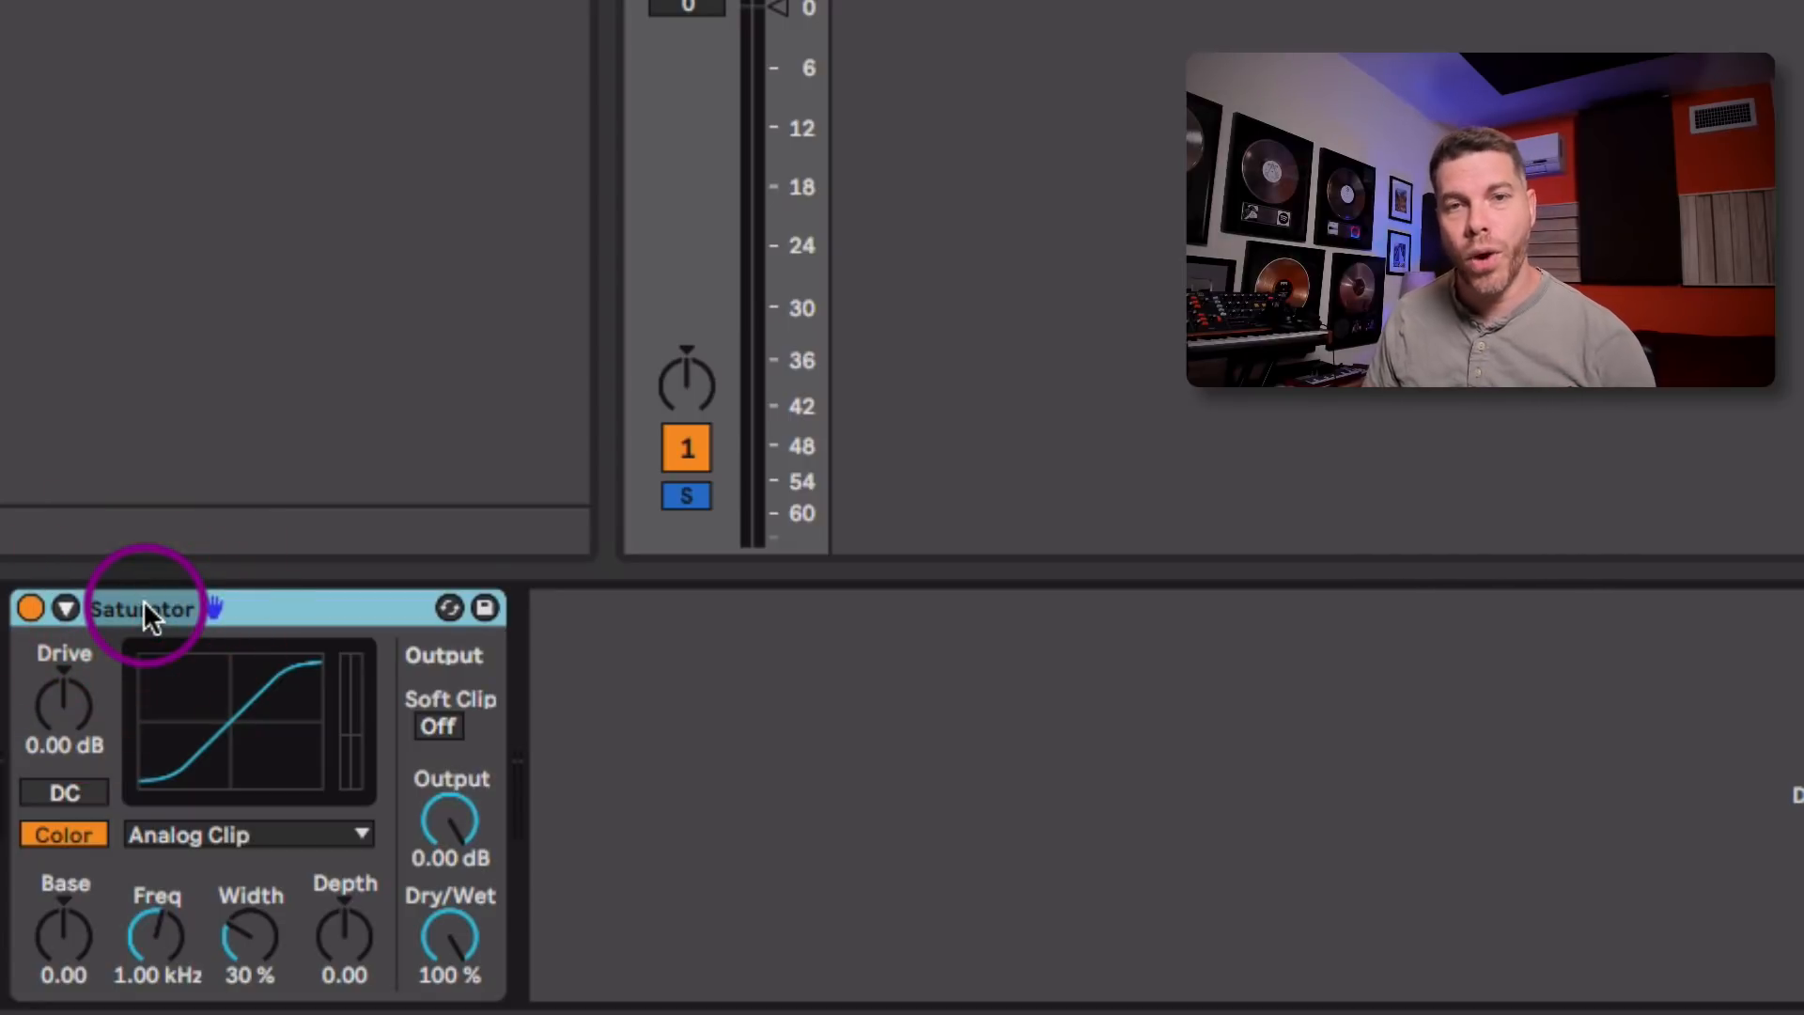
{"action": "right_click", "coordinate": [146, 609]}
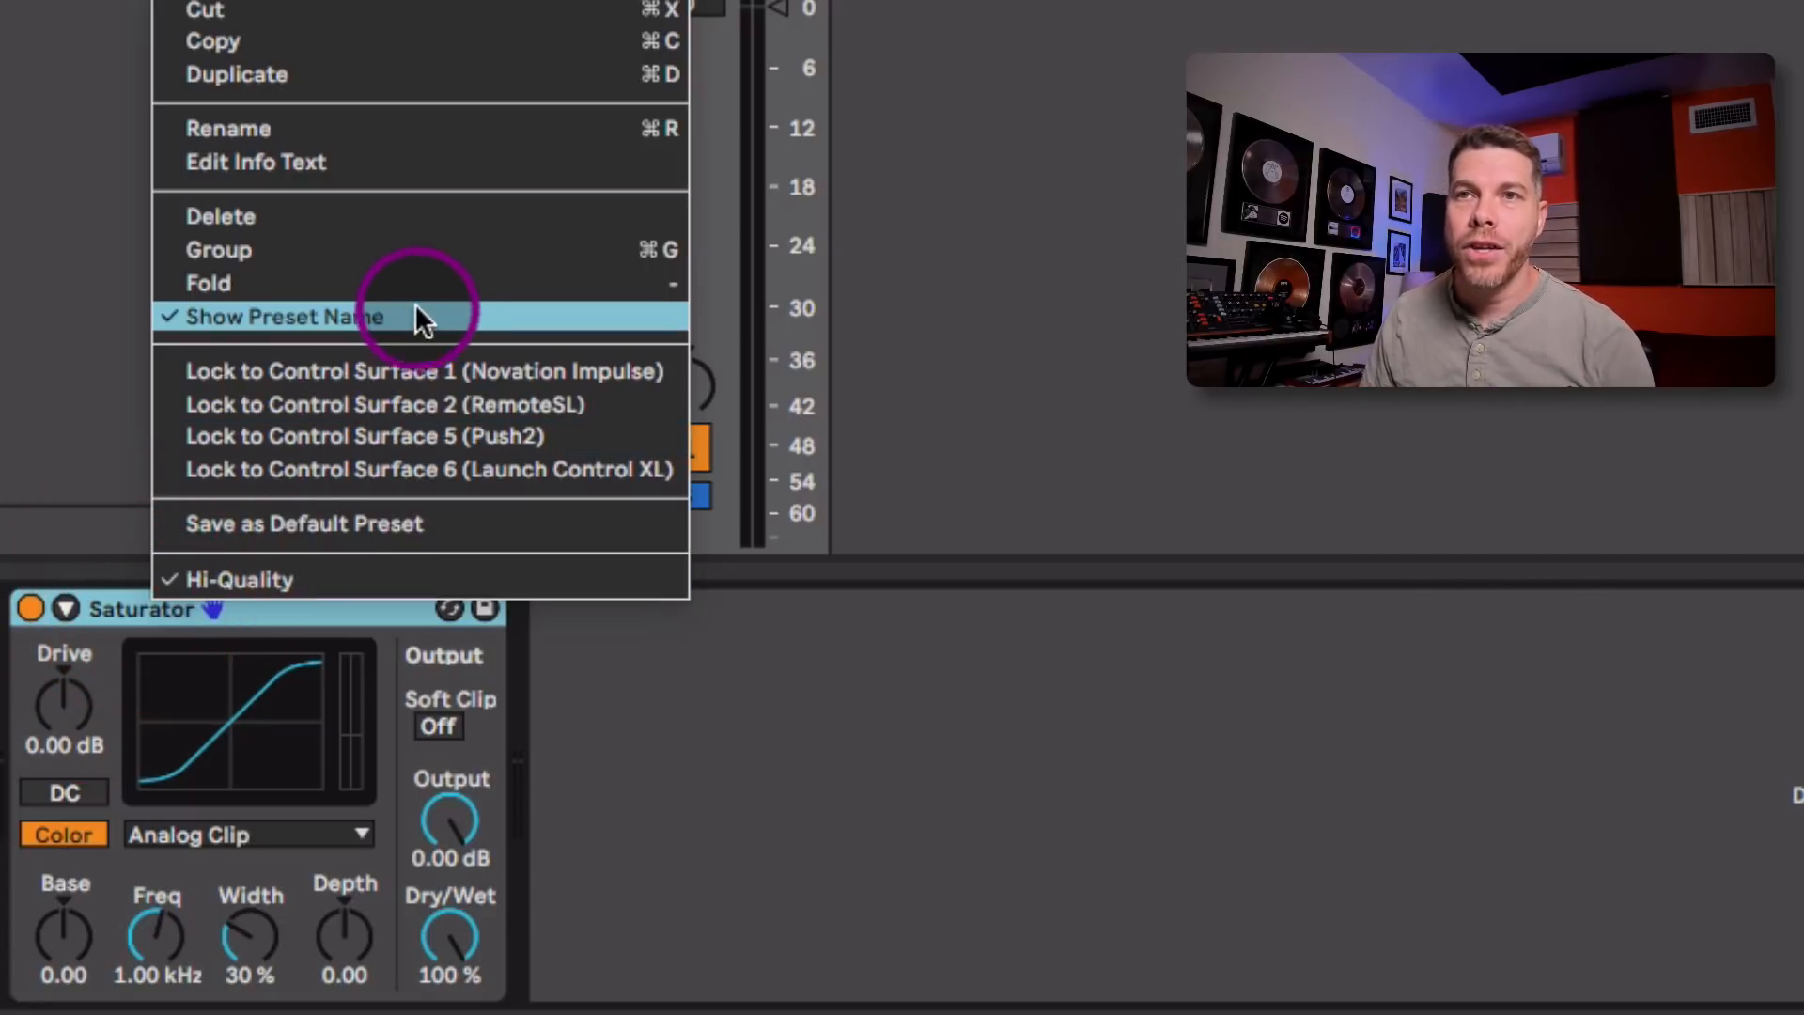
{"action": "left_click", "coordinate": [402, 251]}
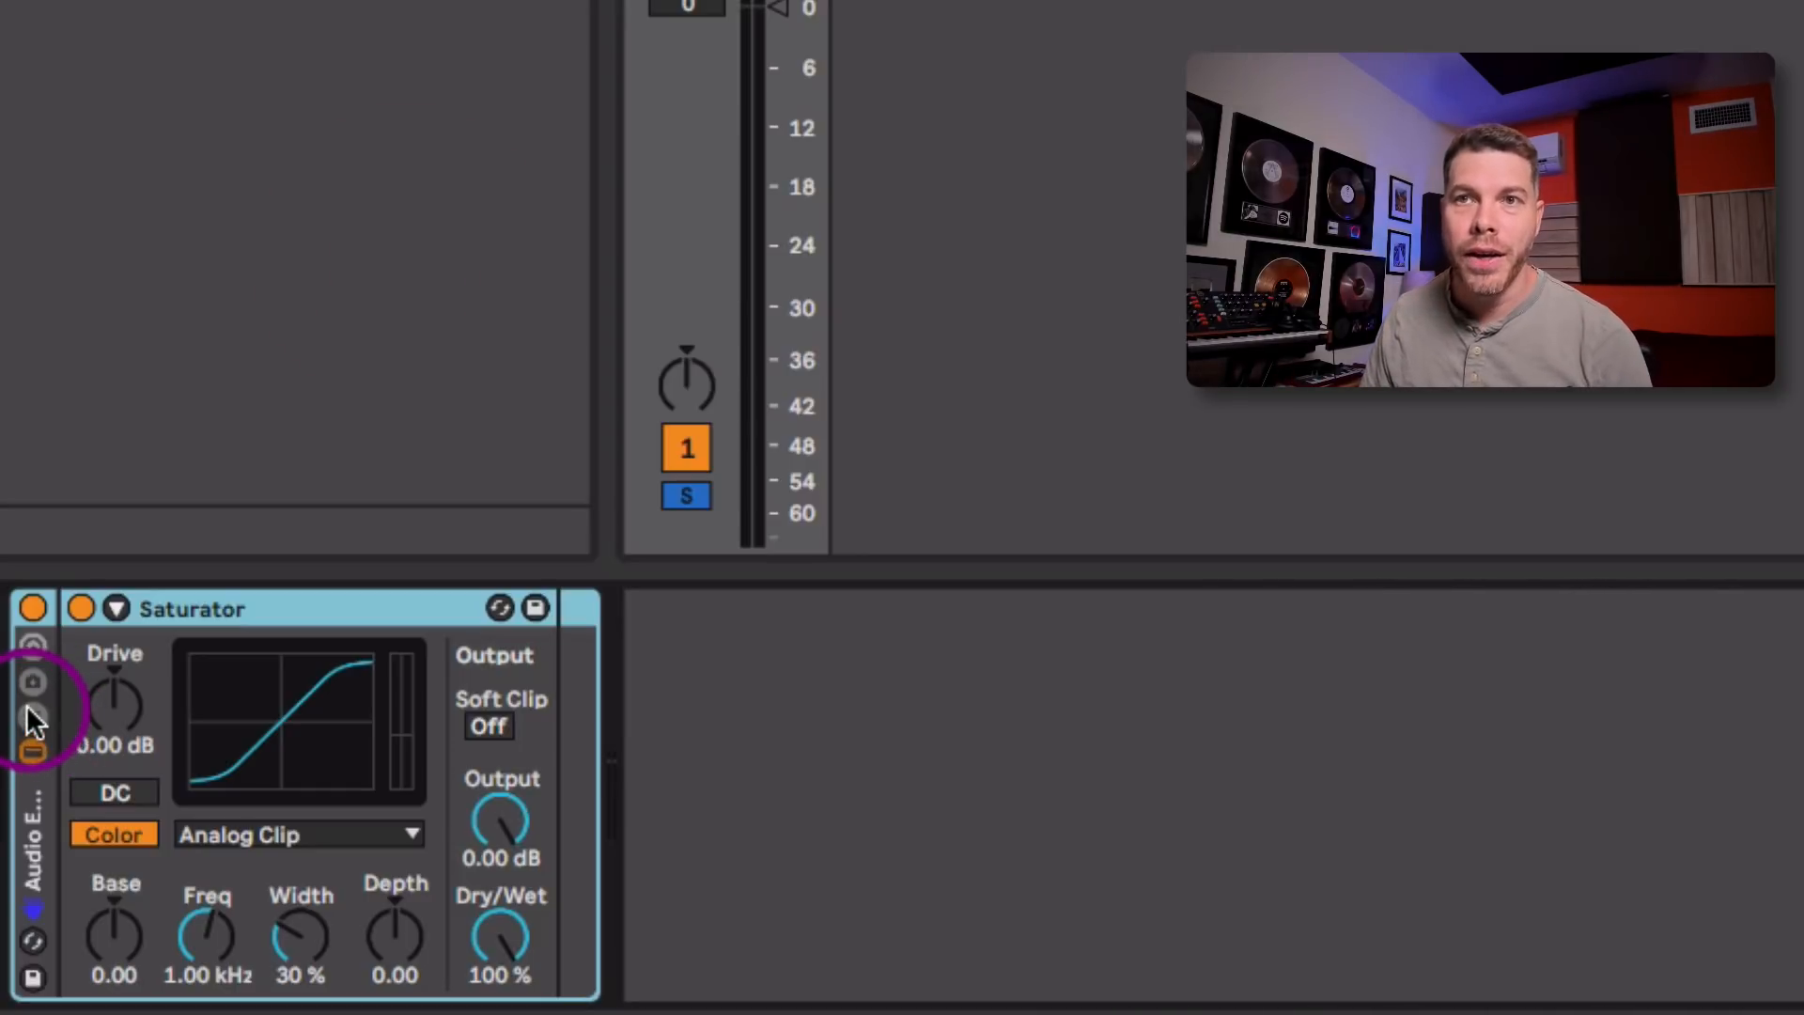
{"action": "left_click", "coordinate": [34, 648]}
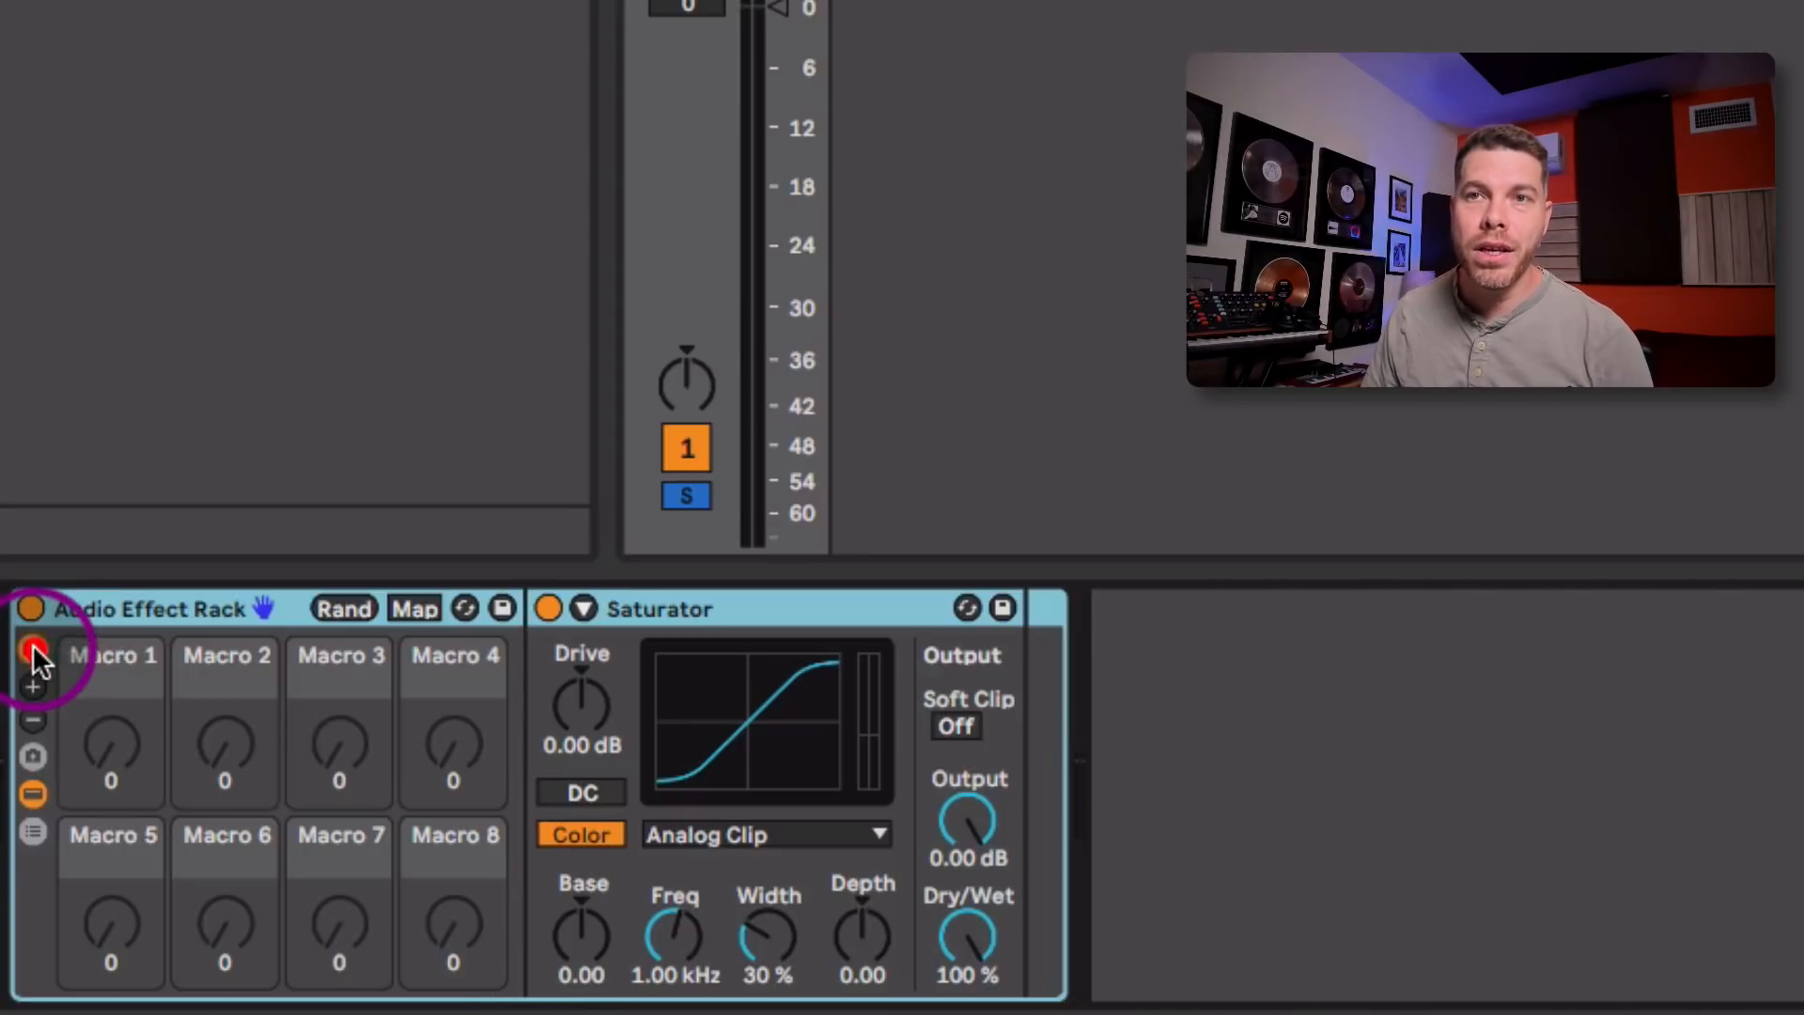
Step: Map both the Saturator's Drive and its Output to the rack's first macro
{"action": "right_click", "coordinate": [105, 761]}
{"action": "left_click", "coordinate": [78, 750]}
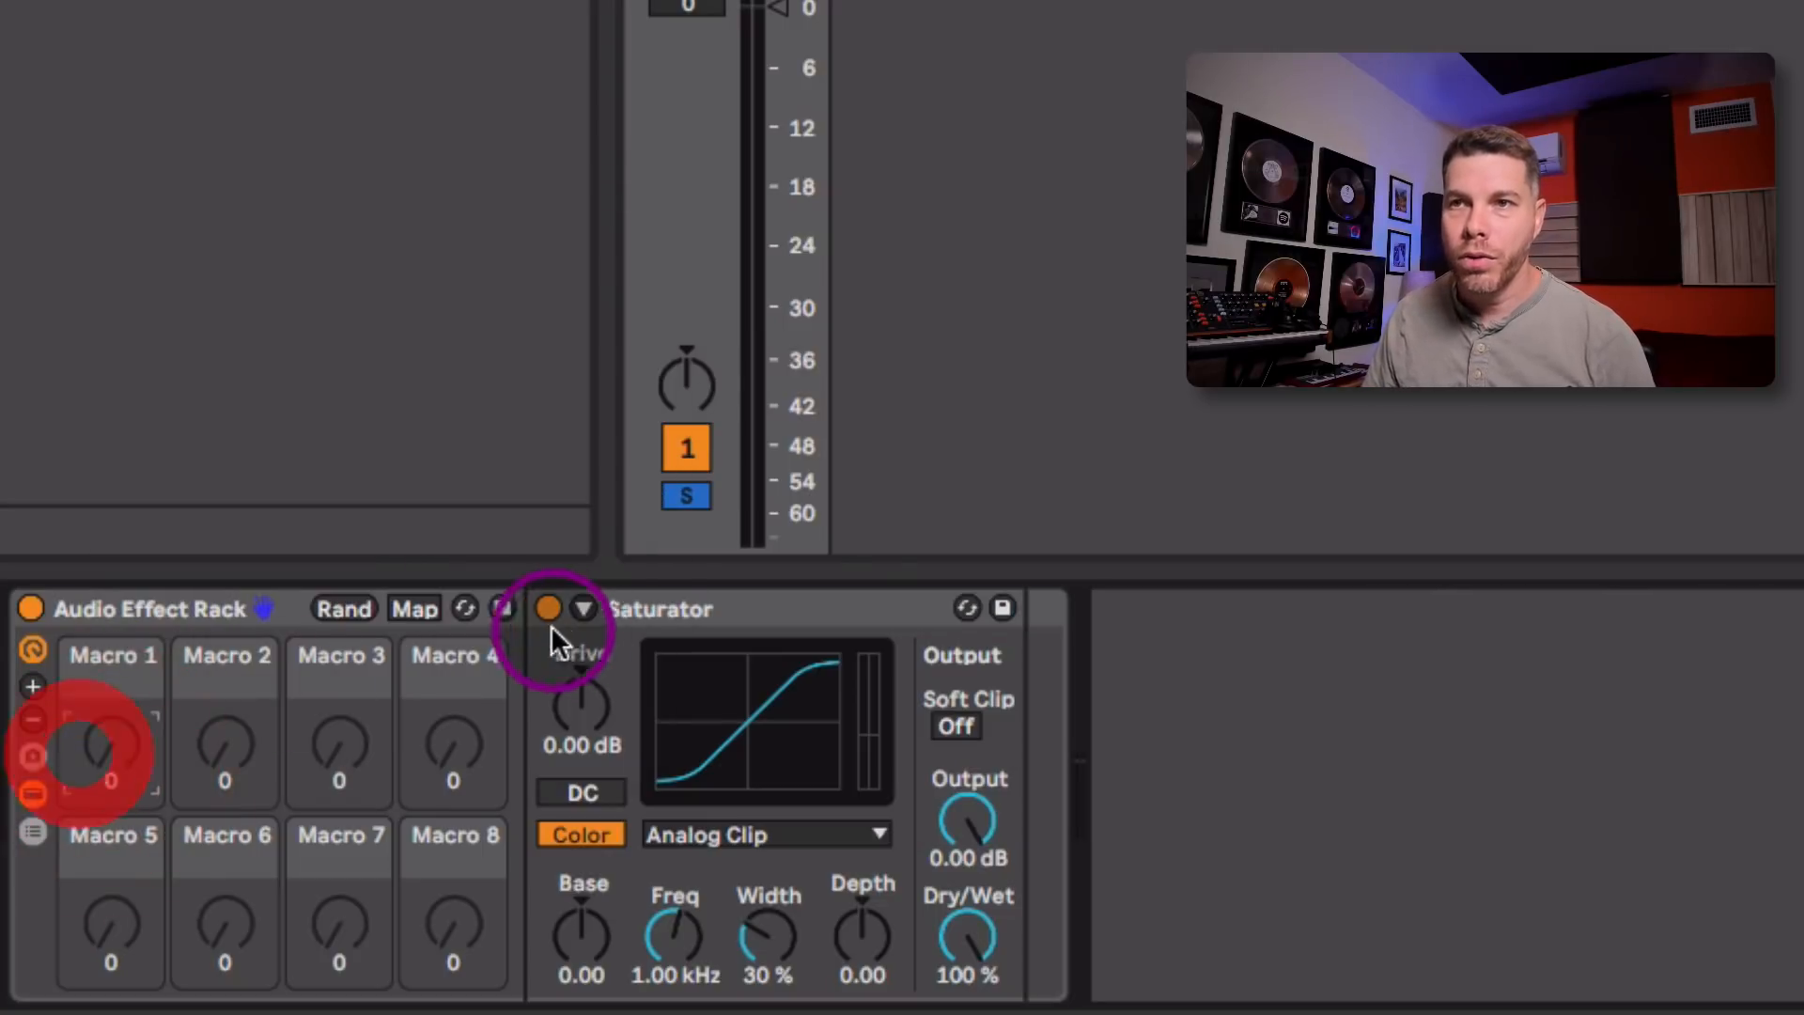
{"action": "right_click", "coordinate": [569, 700]}
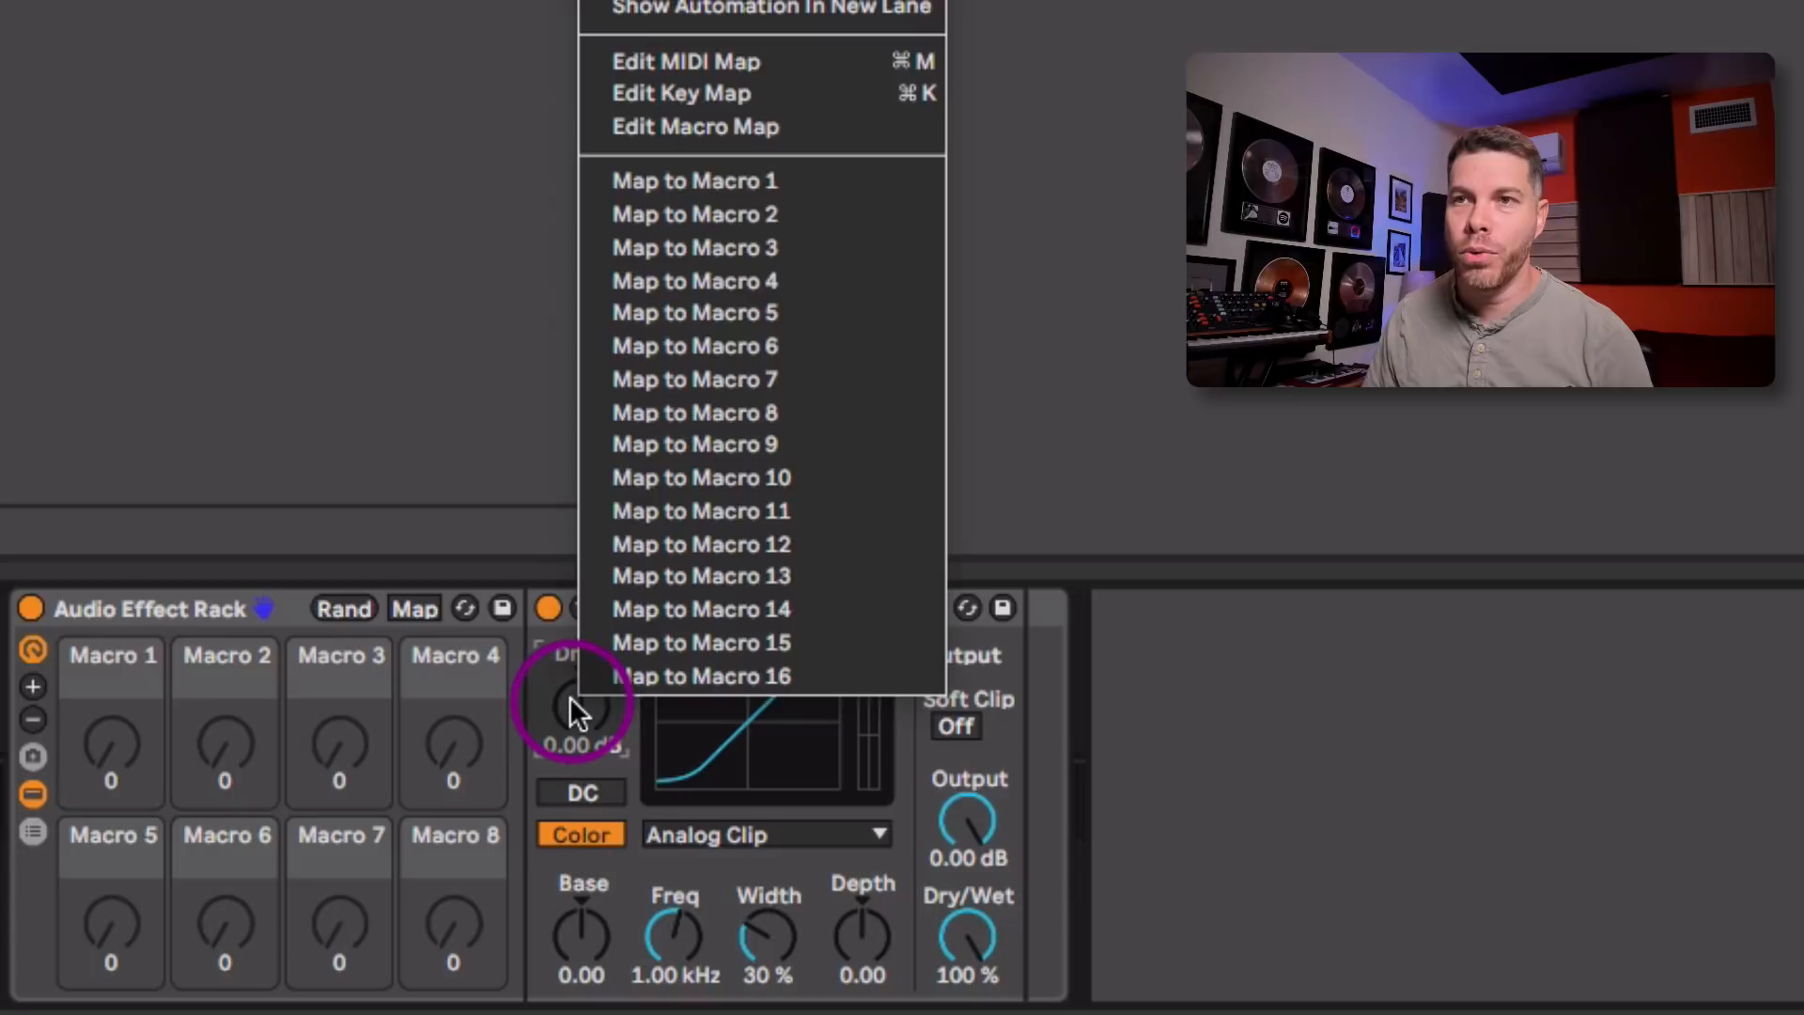
{"action": "left_click", "coordinate": [816, 183]}
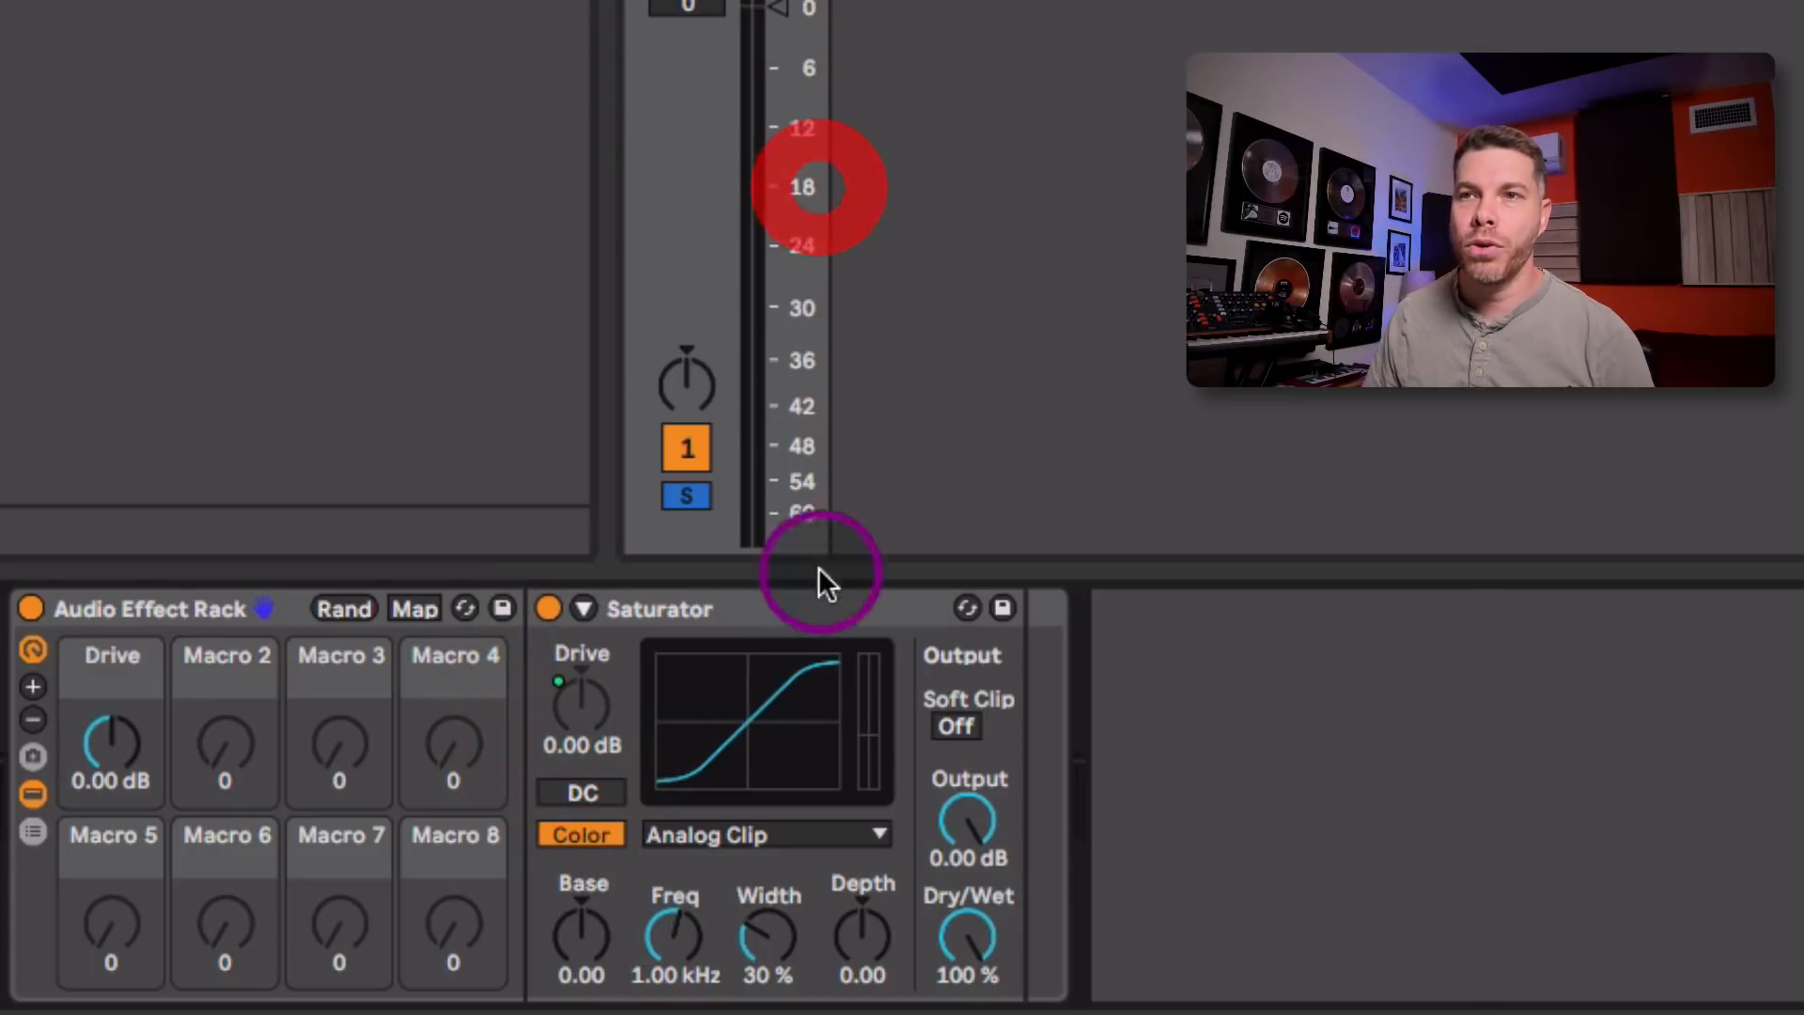
{"action": "right_click", "coordinate": [967, 814]}
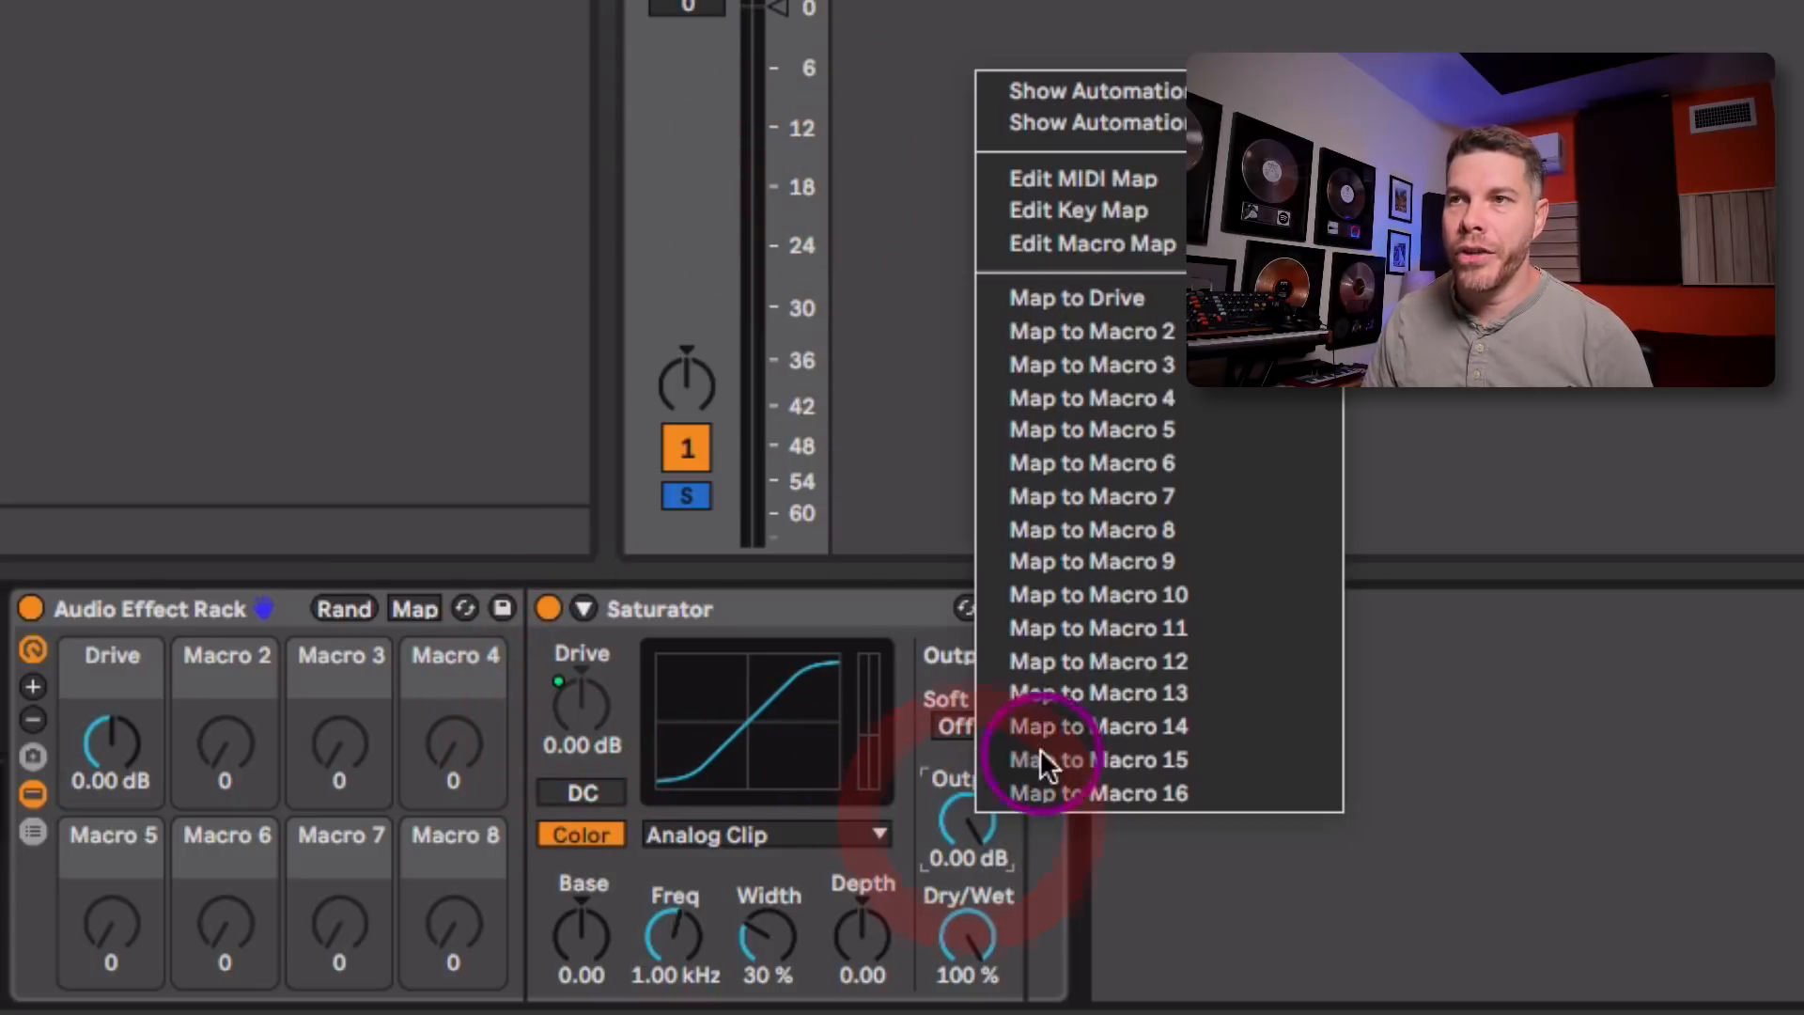
{"action": "left_click", "coordinate": [1221, 298]}
{"action": "left_click", "coordinate": [215, 734]}
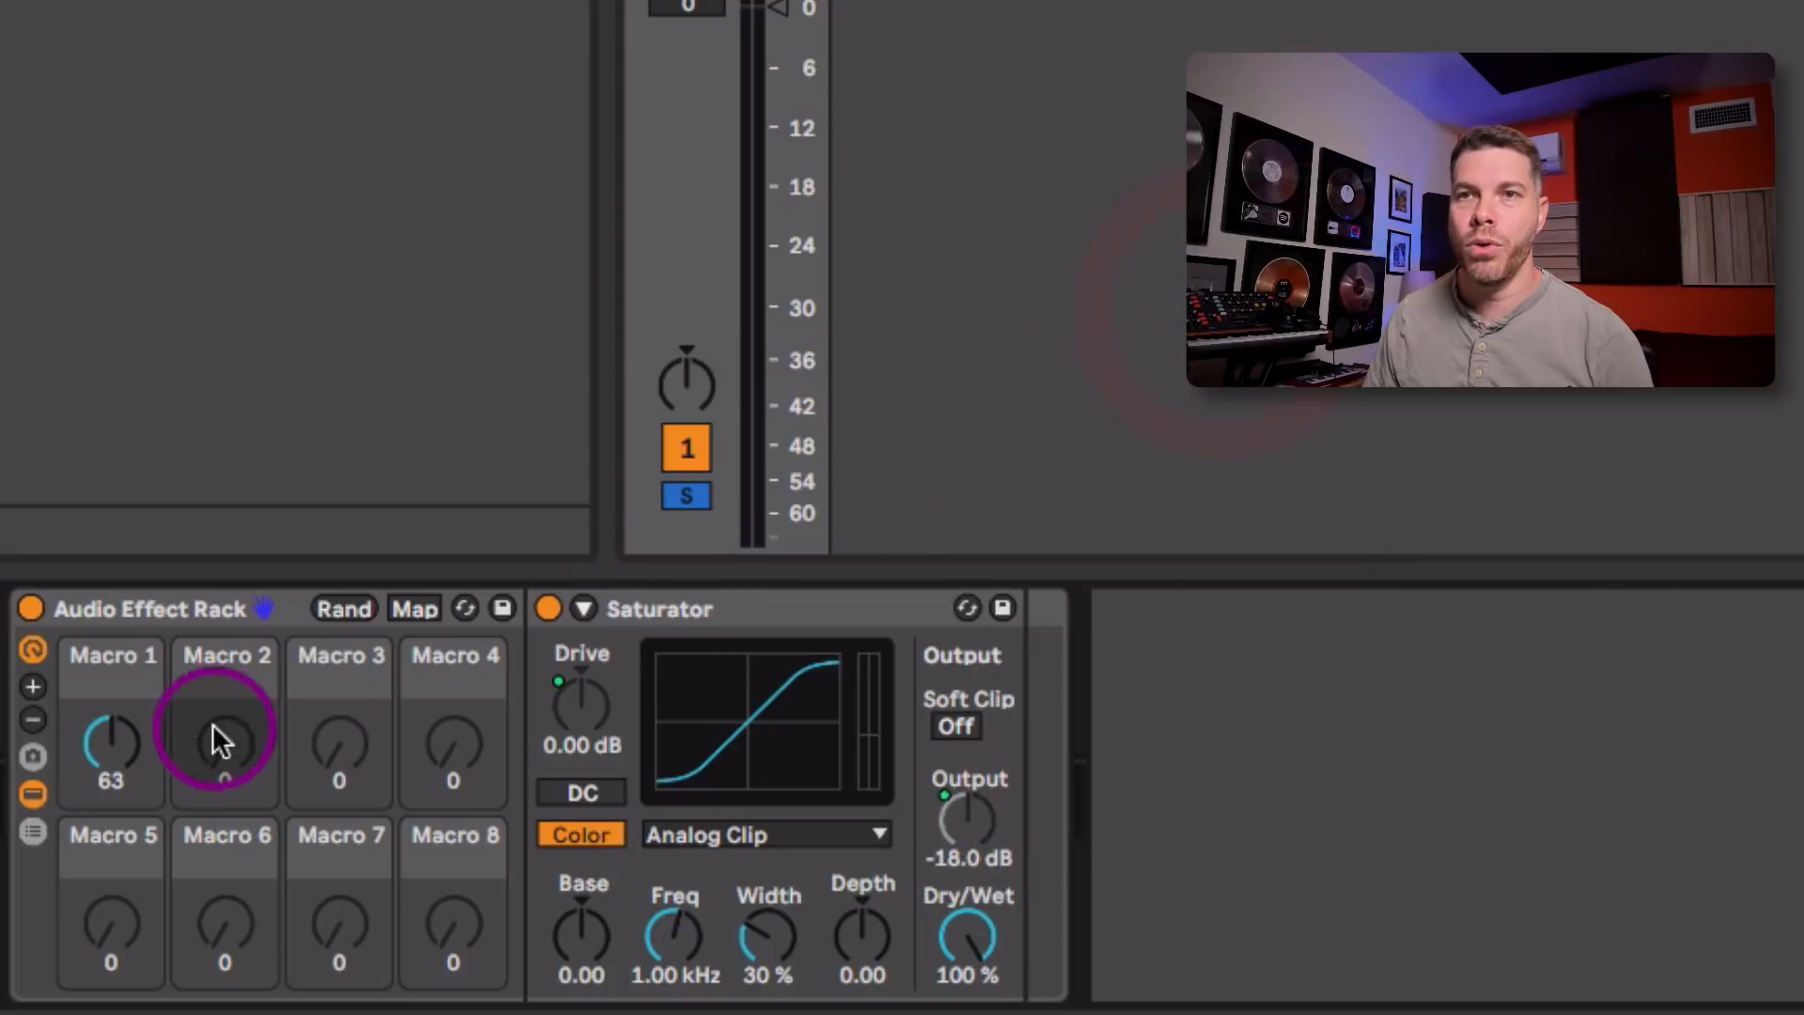
Step: Open the rack's macro mappings and set the Drive mapping's minimum to 0.00 dB
{"action": "left_click", "coordinate": [404, 607]}
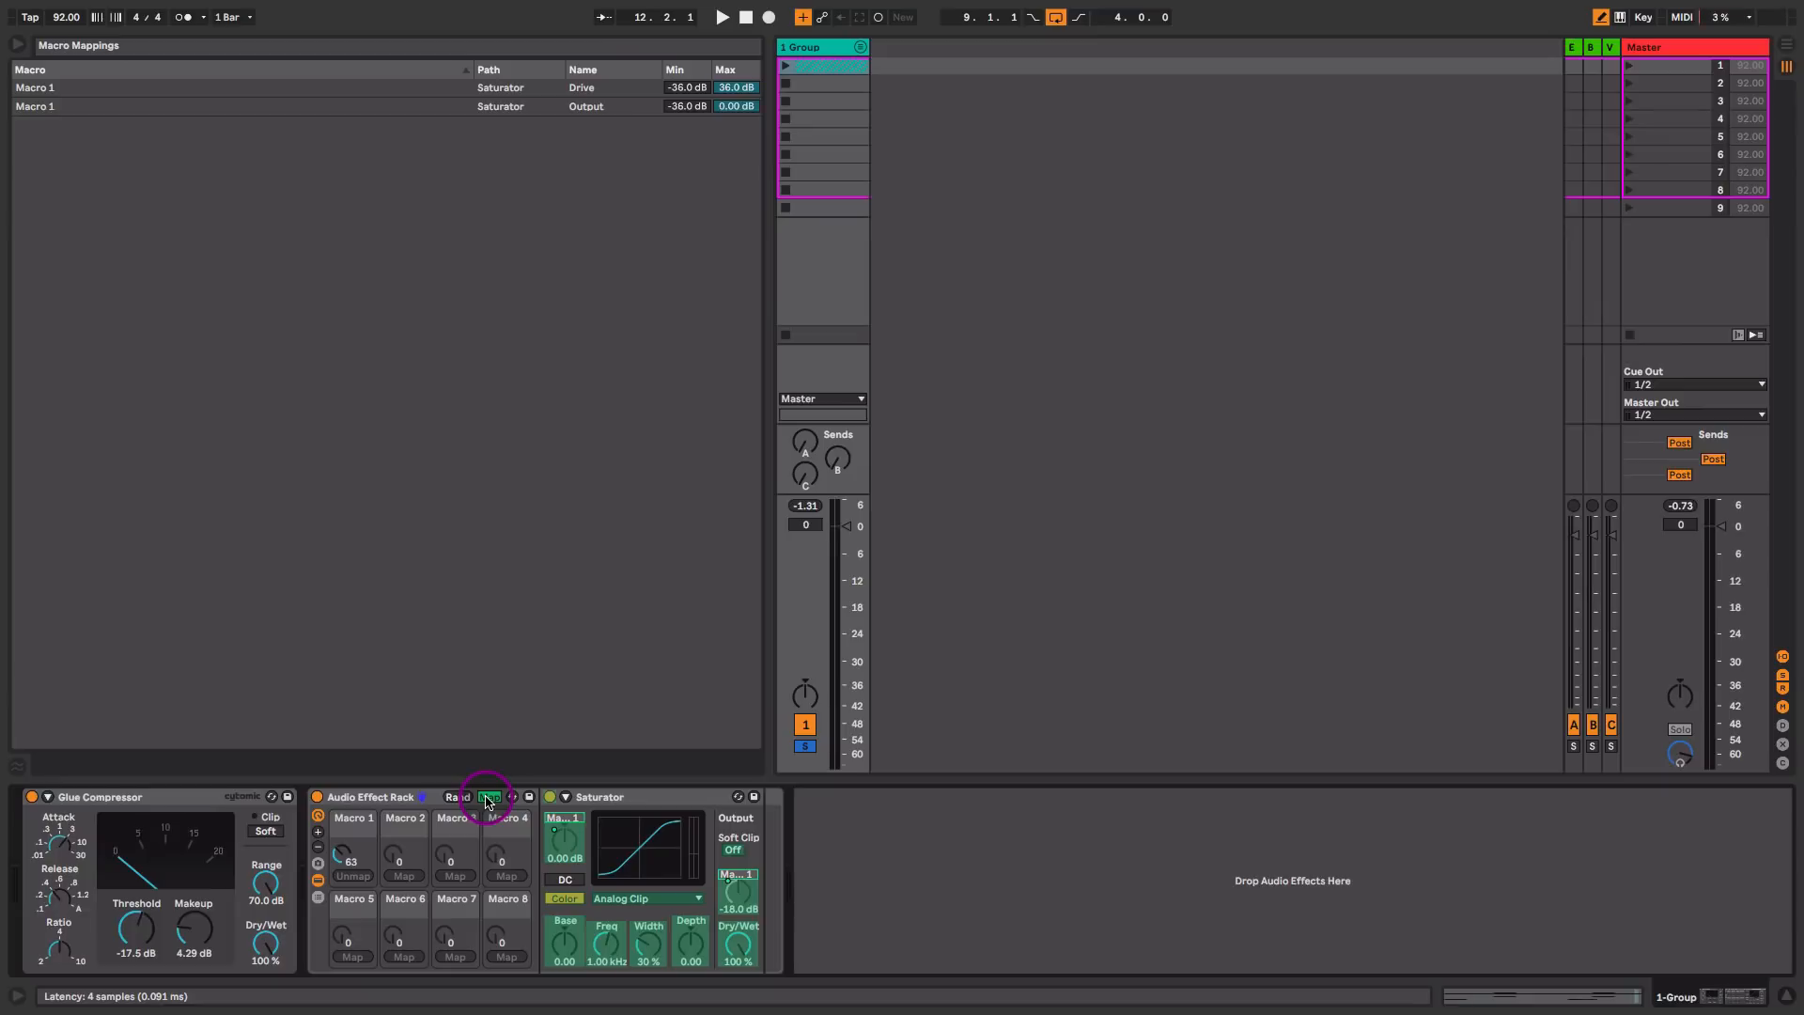
{"action": "left_click", "coordinate": [684, 89]}
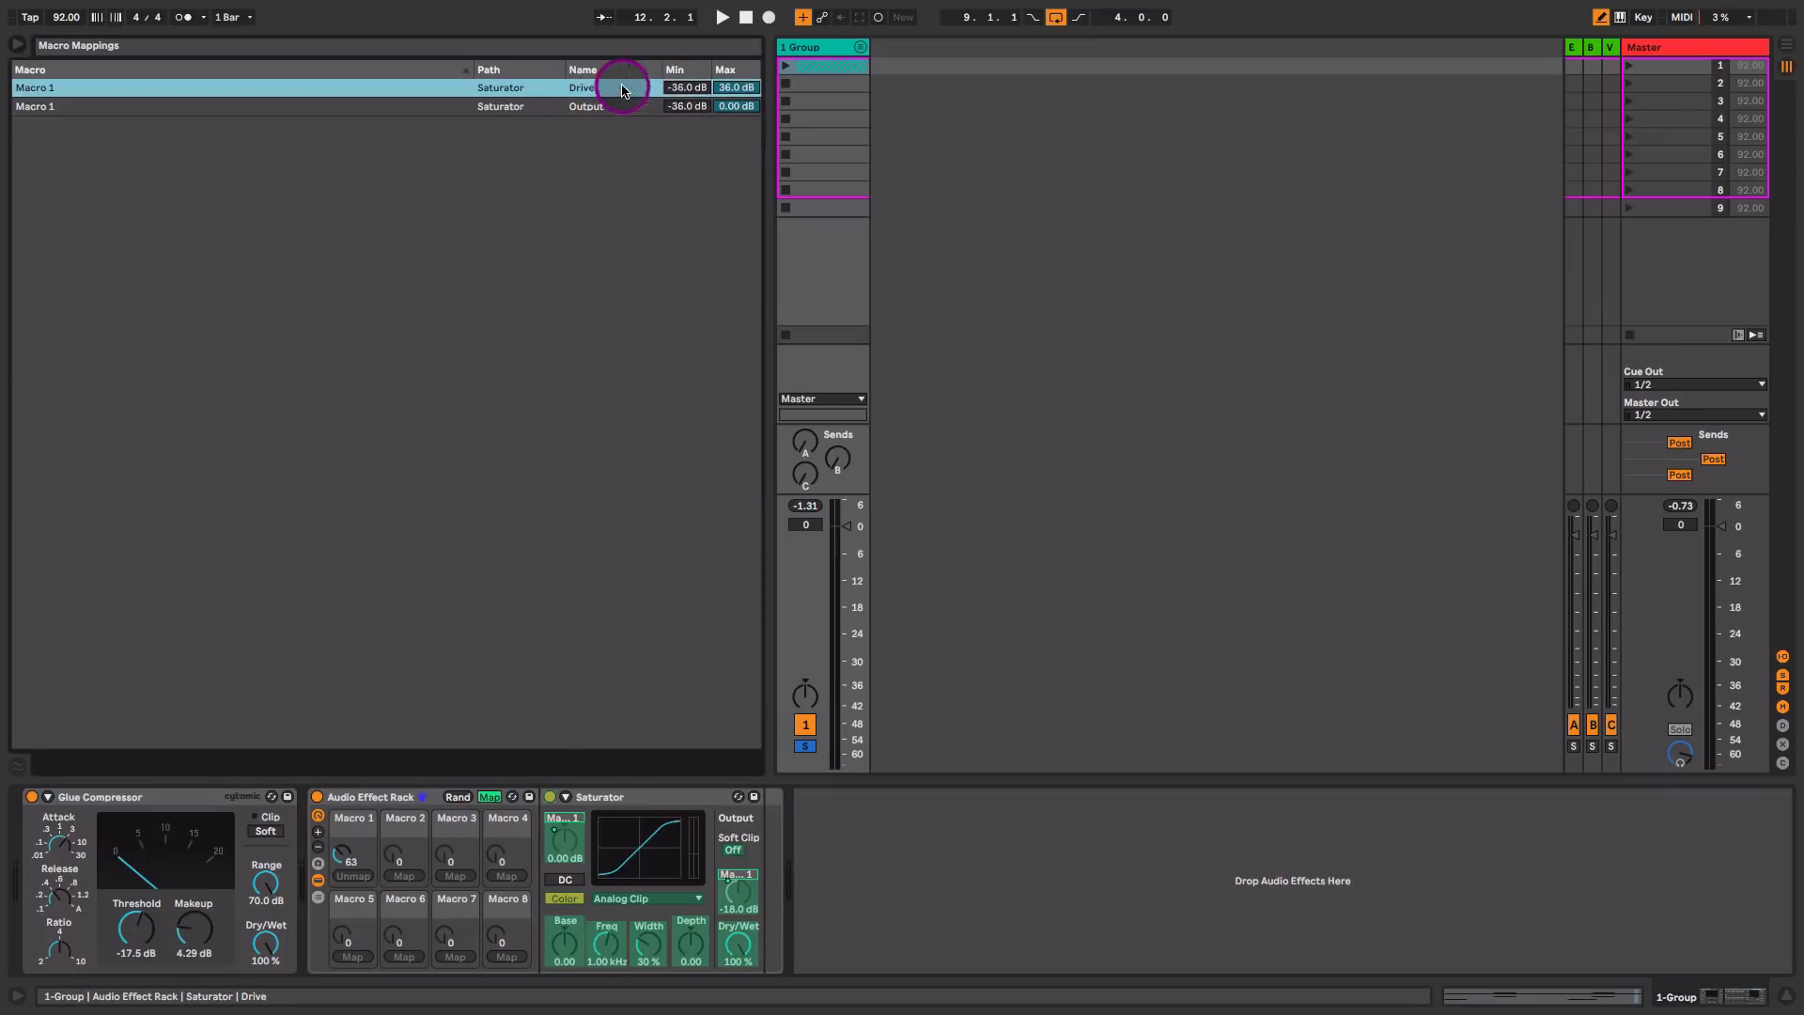
{"action": "left_click", "coordinate": [690, 90]}
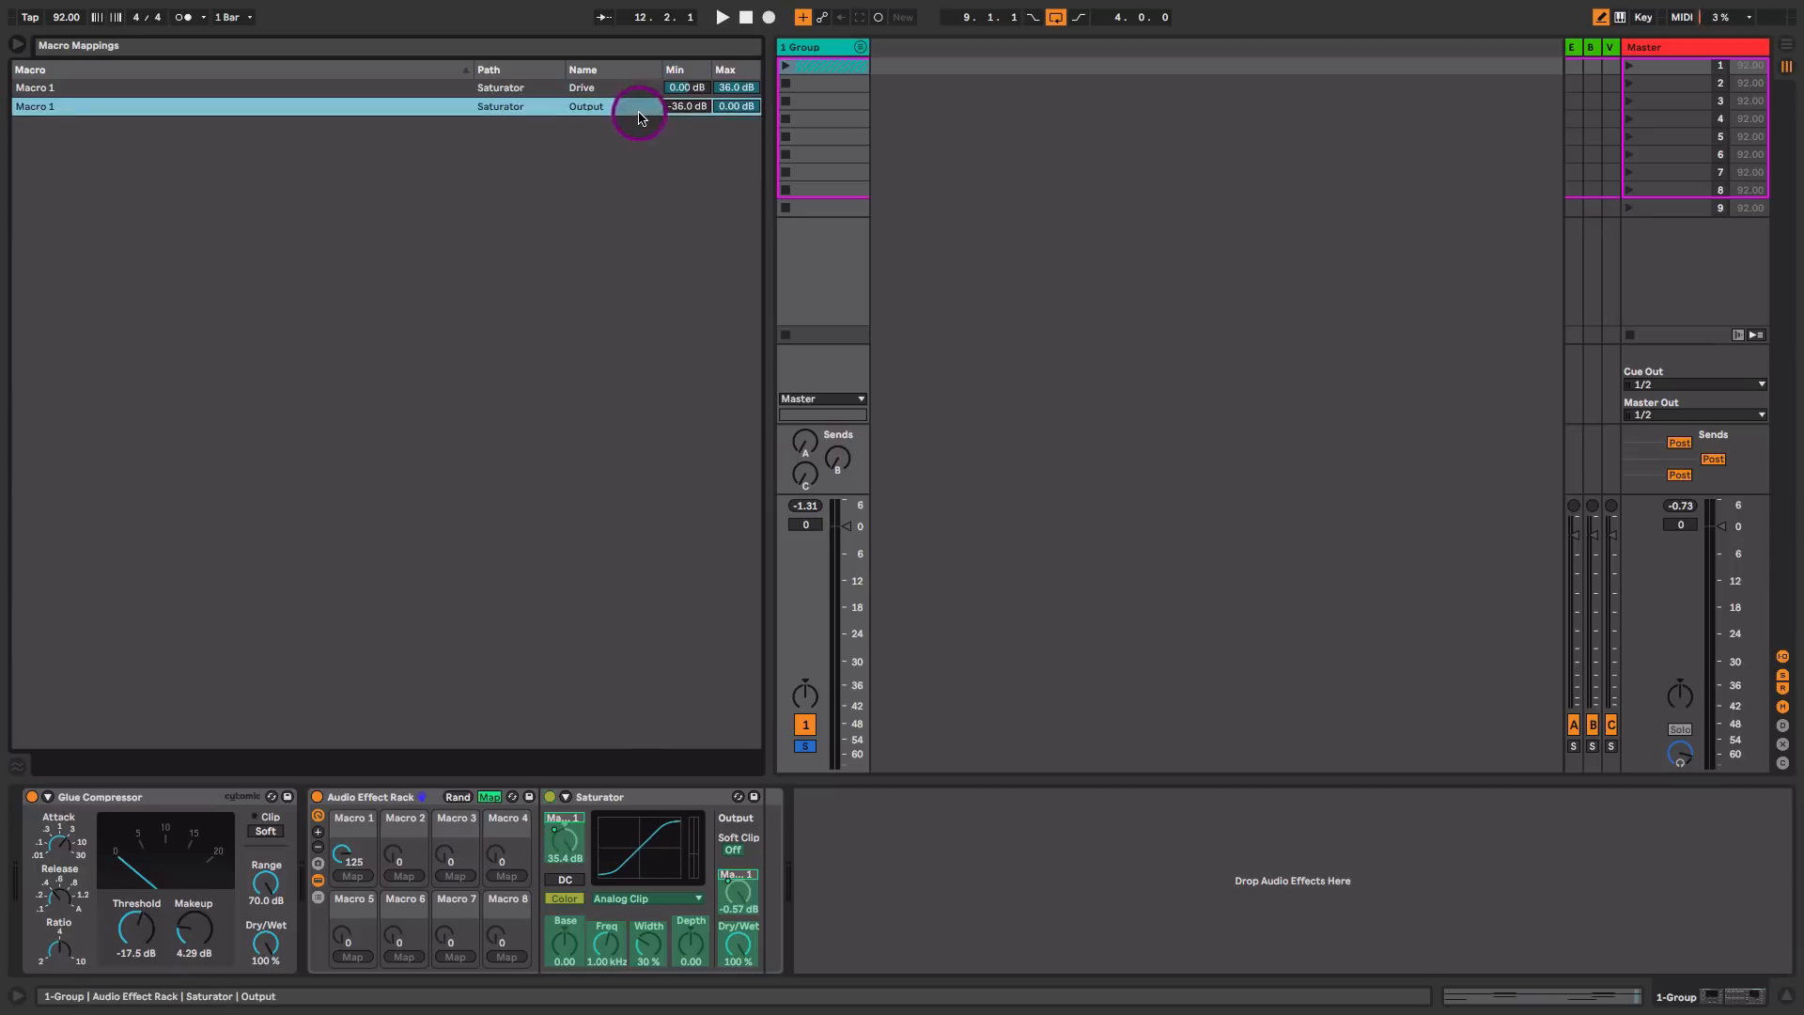
{"action": "left_click", "coordinate": [634, 90]}
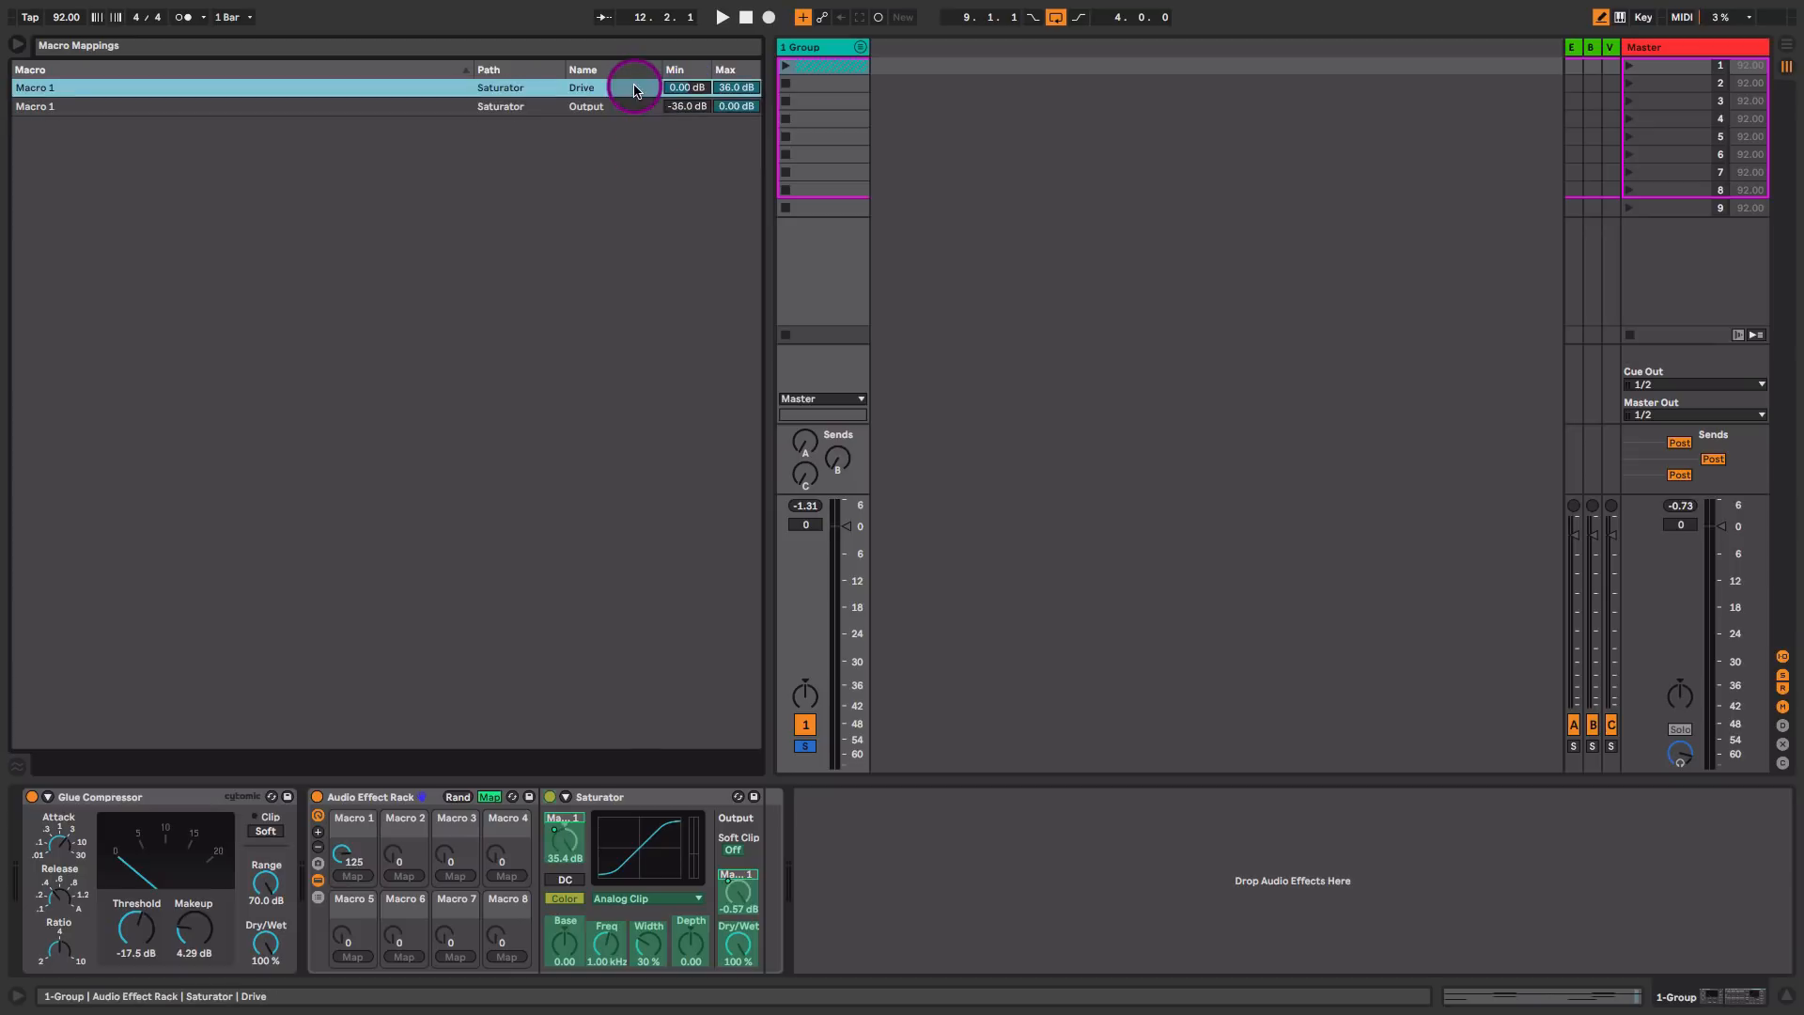
{"action": "left_click", "coordinate": [696, 89]}
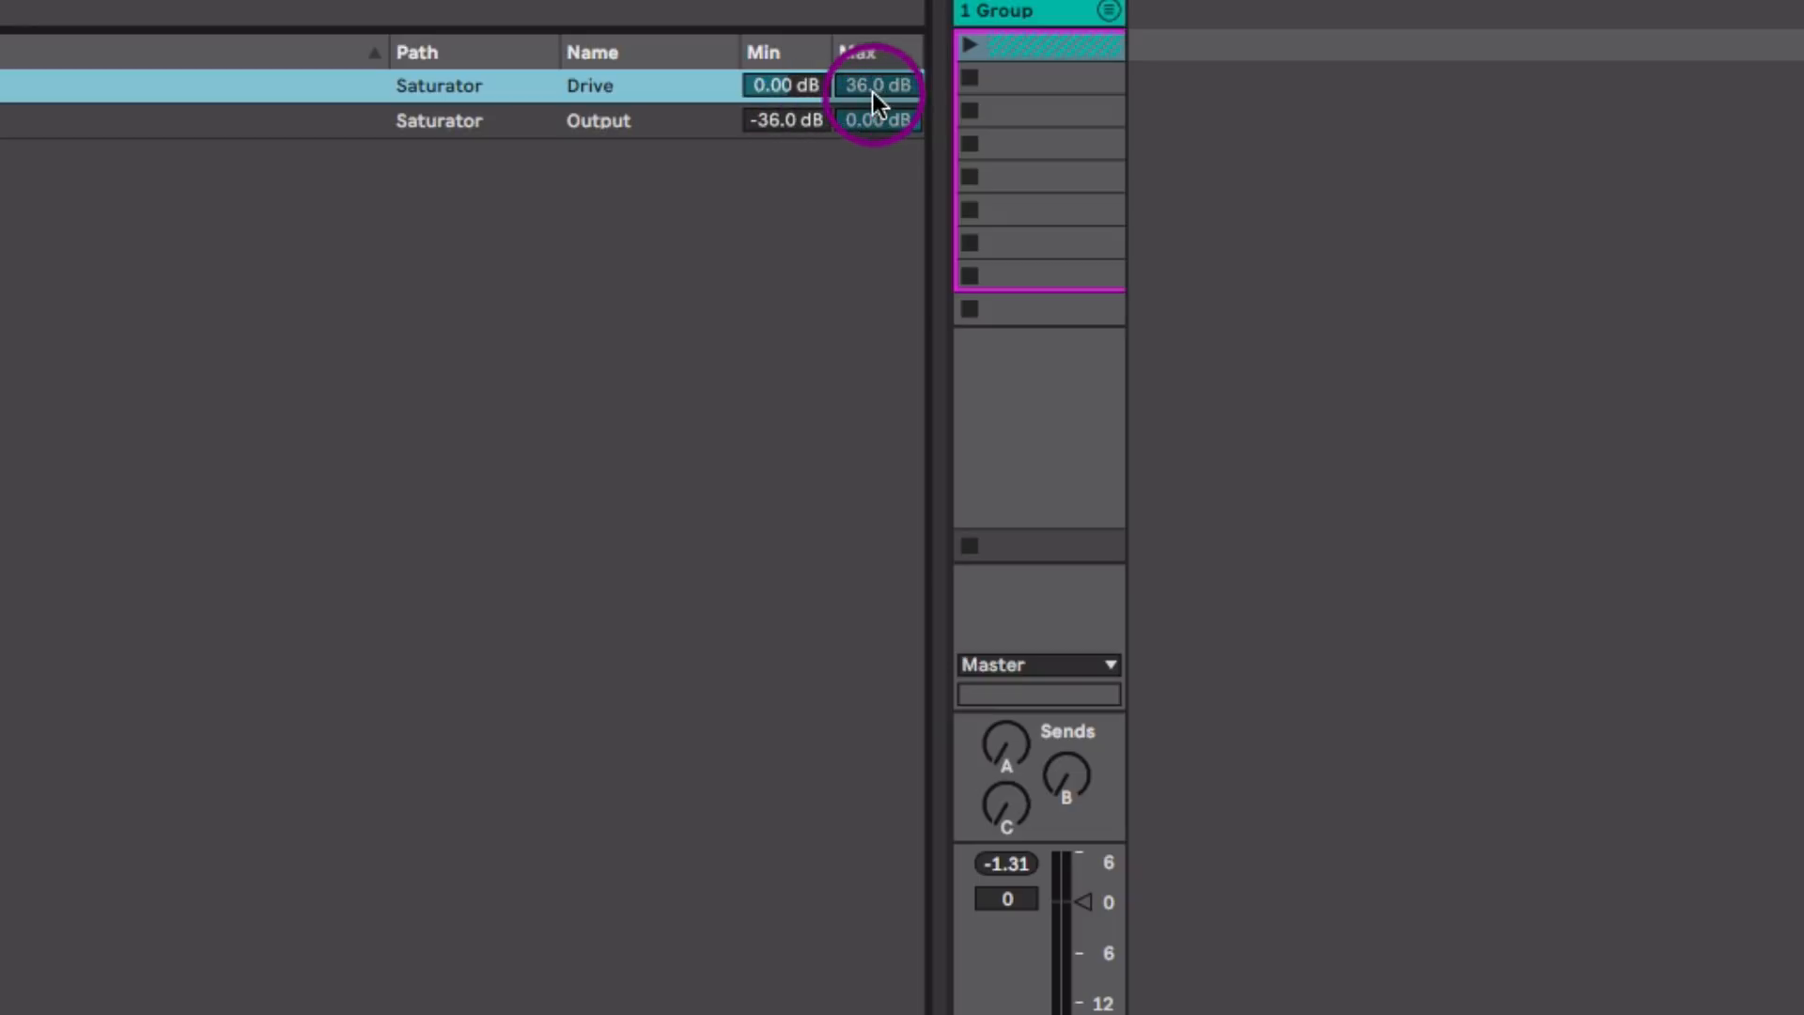
Step: Invert the Output mapping's range to run from 0.00 dB down to -36.0 dB and leave macro mapping mode
{"action": "left_click", "coordinate": [803, 121]}
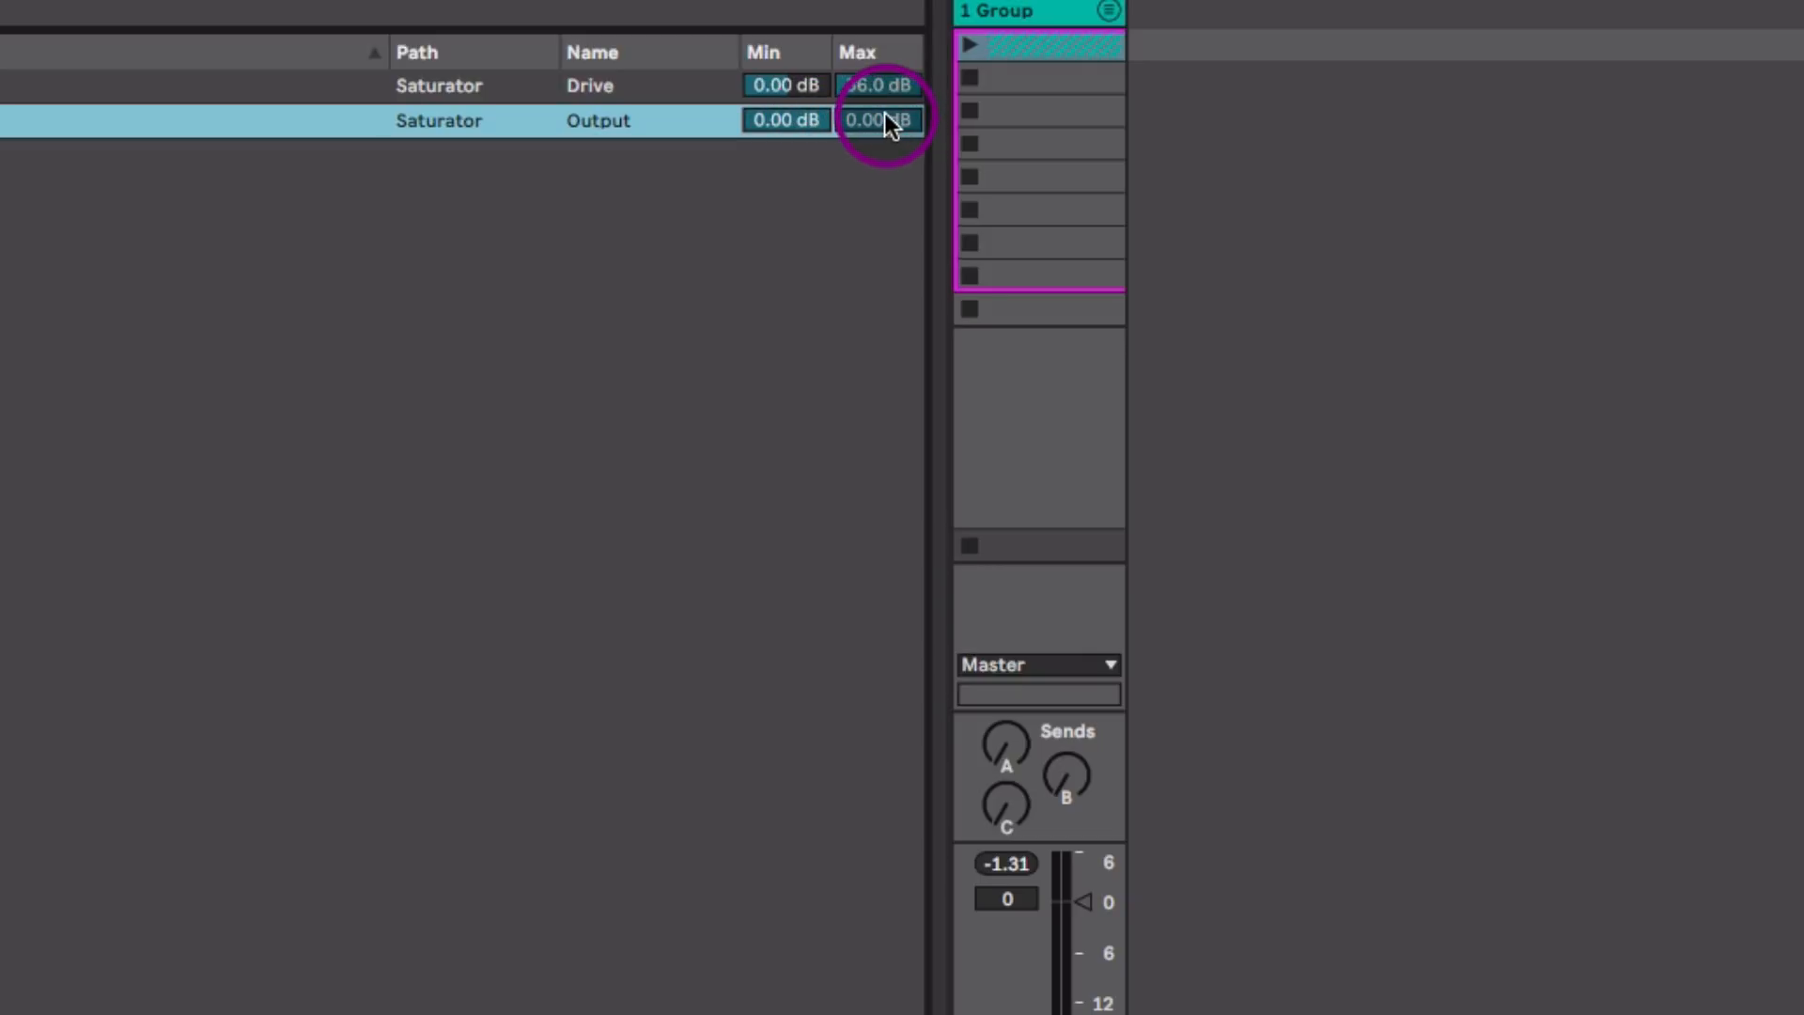
{"action": "left_click_drag", "start_coordinate": [884, 114], "coordinate": [884, 216]}
{"action": "left_click", "coordinate": [492, 802]}
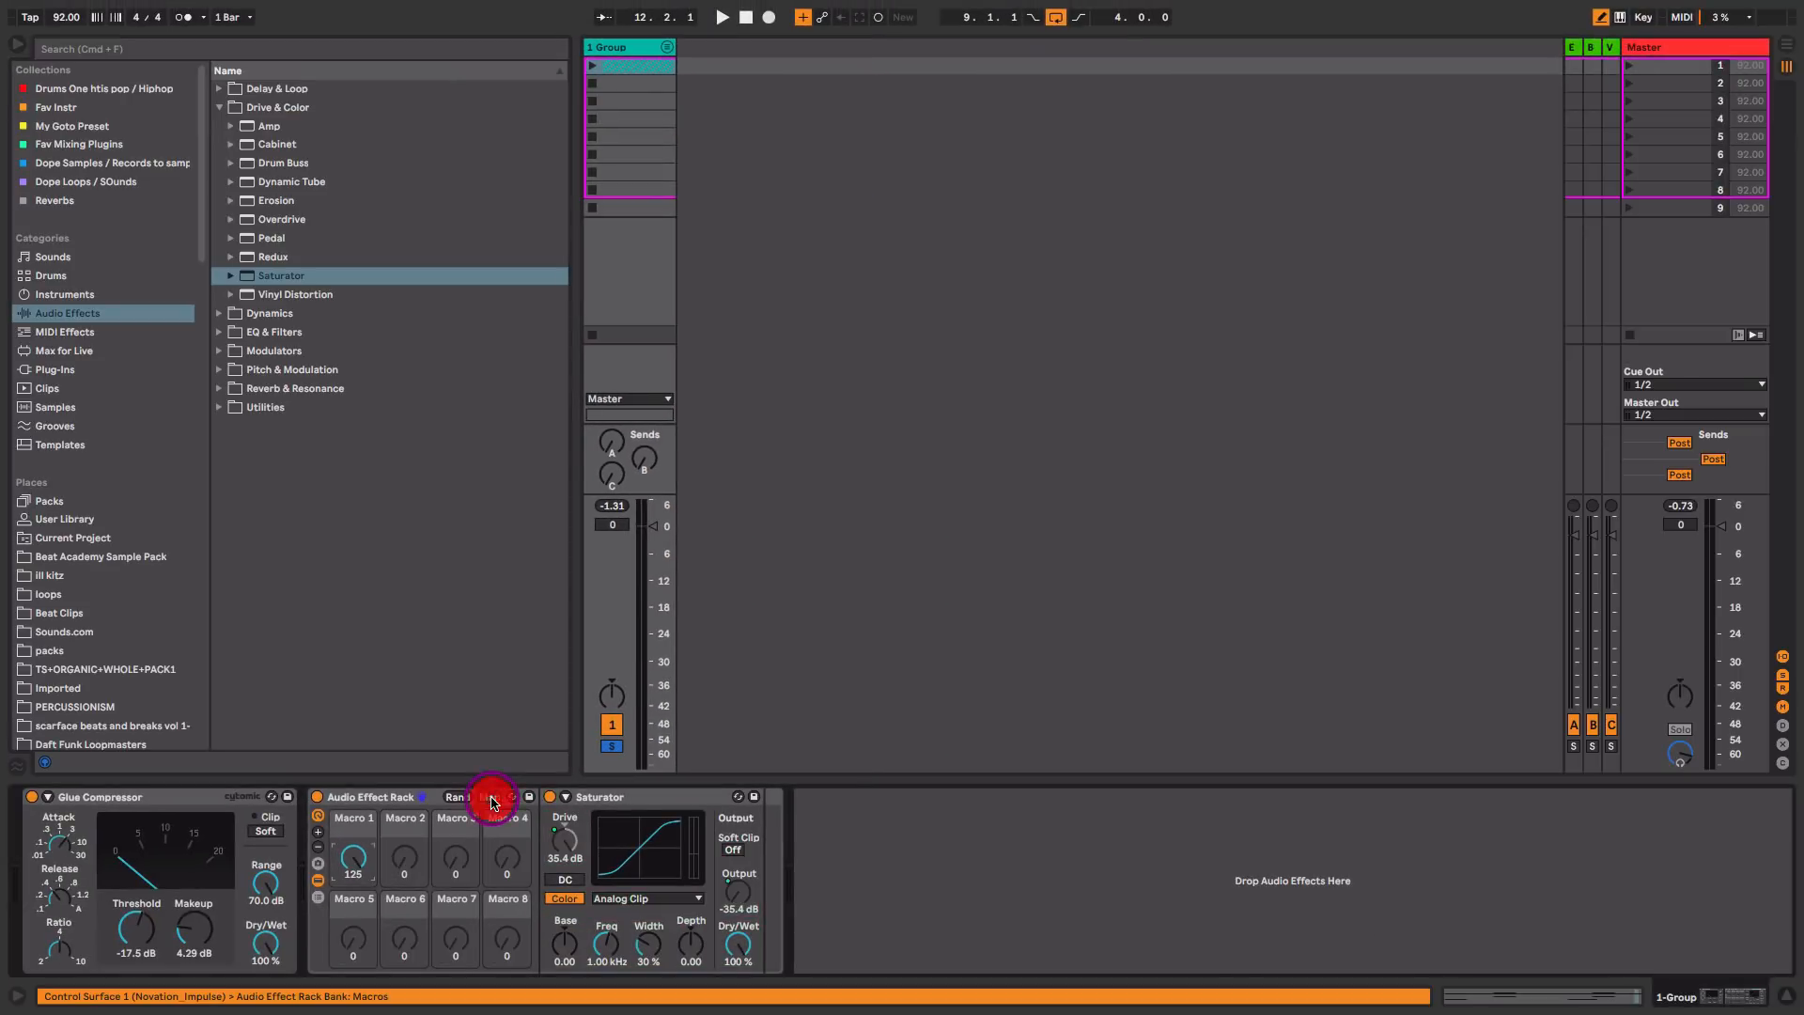
Step: Turn Macro 1 down to 0 and raise it during playback to audition gain-compensated saturation on the drum group
{"action": "left_click_drag", "start_coordinate": [355, 857], "coordinate": [355, 977]}
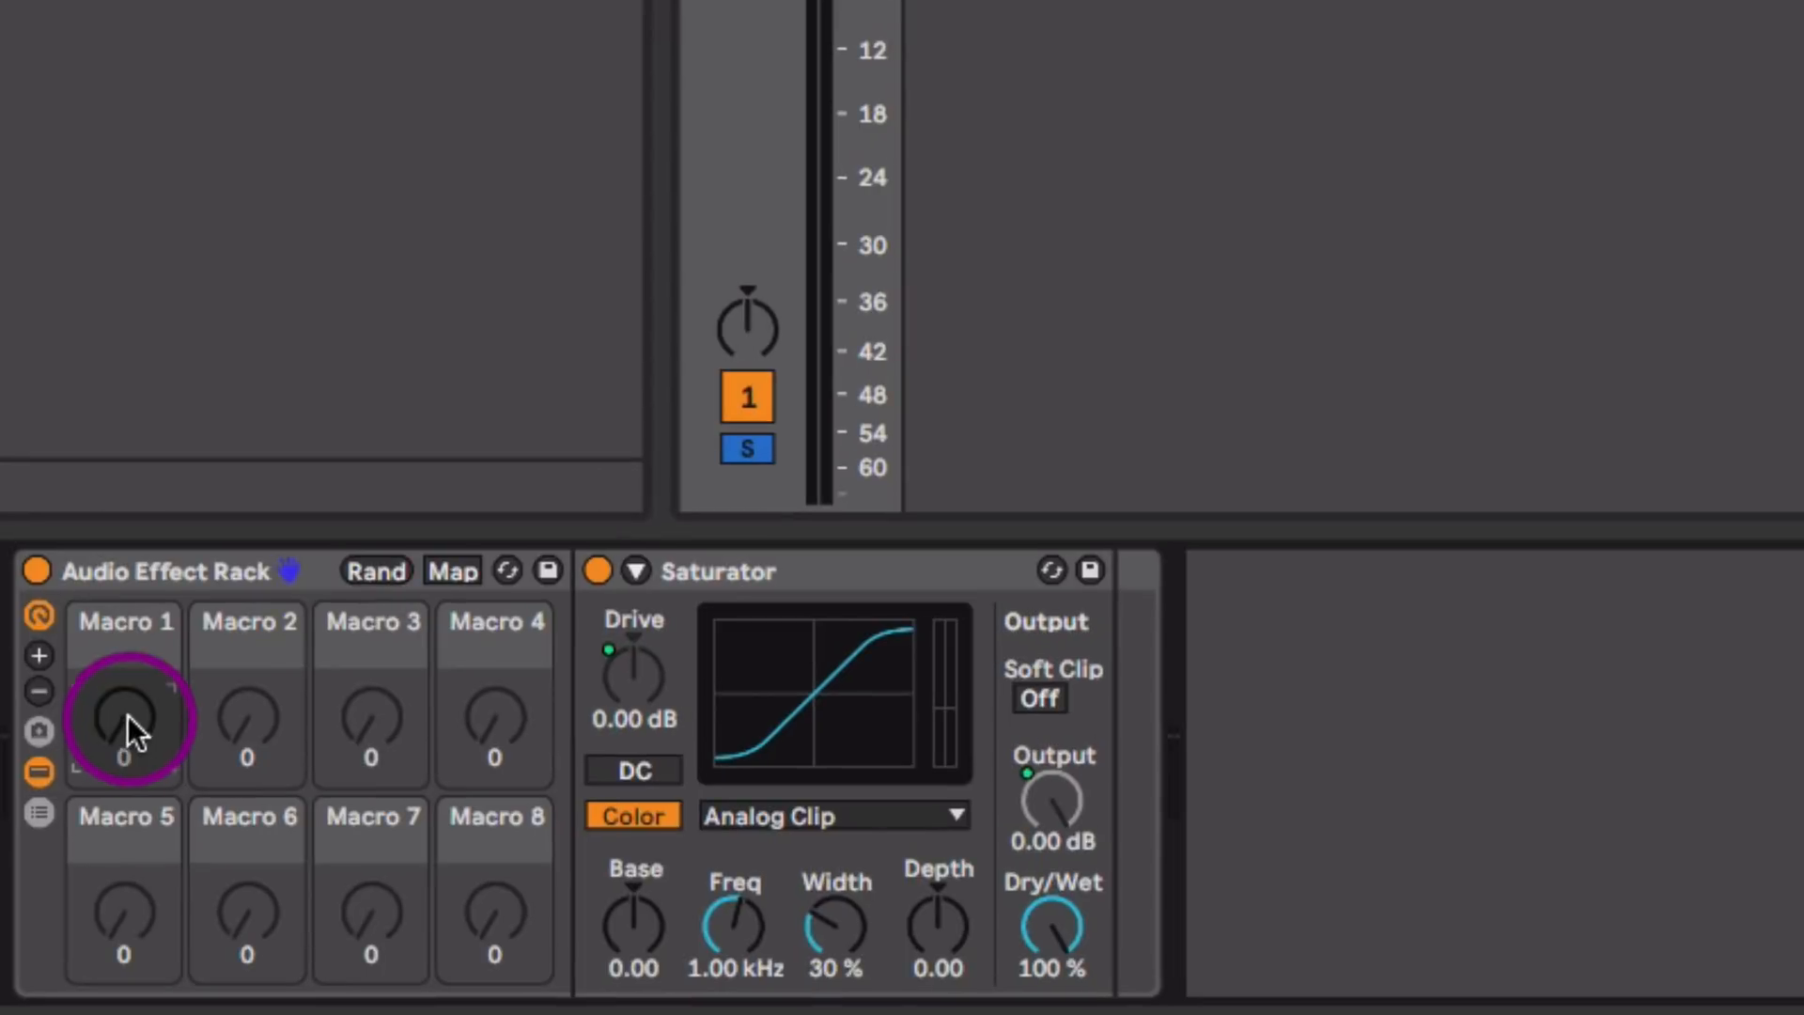
{"action": "left_click_drag", "start_coordinate": [122, 724], "coordinate": [122, 660]}
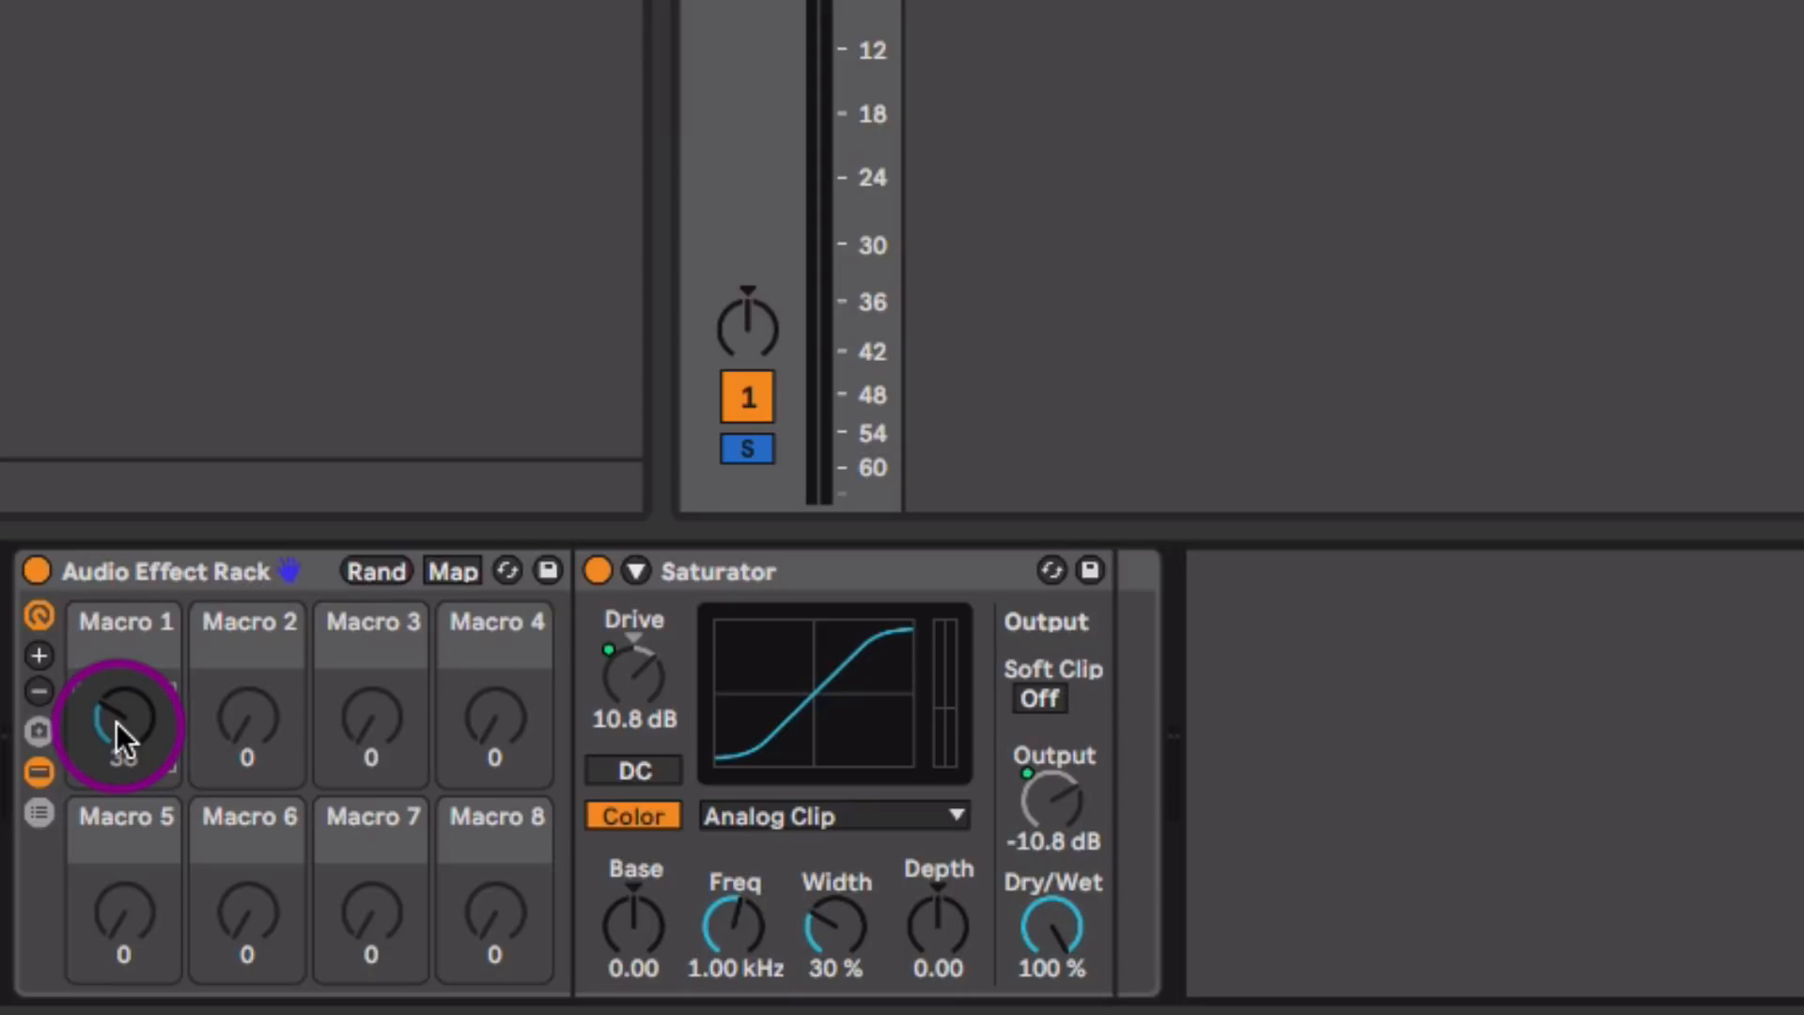
{"action": "left_click_drag", "start_coordinate": [117, 722], "coordinate": [116, 723]}
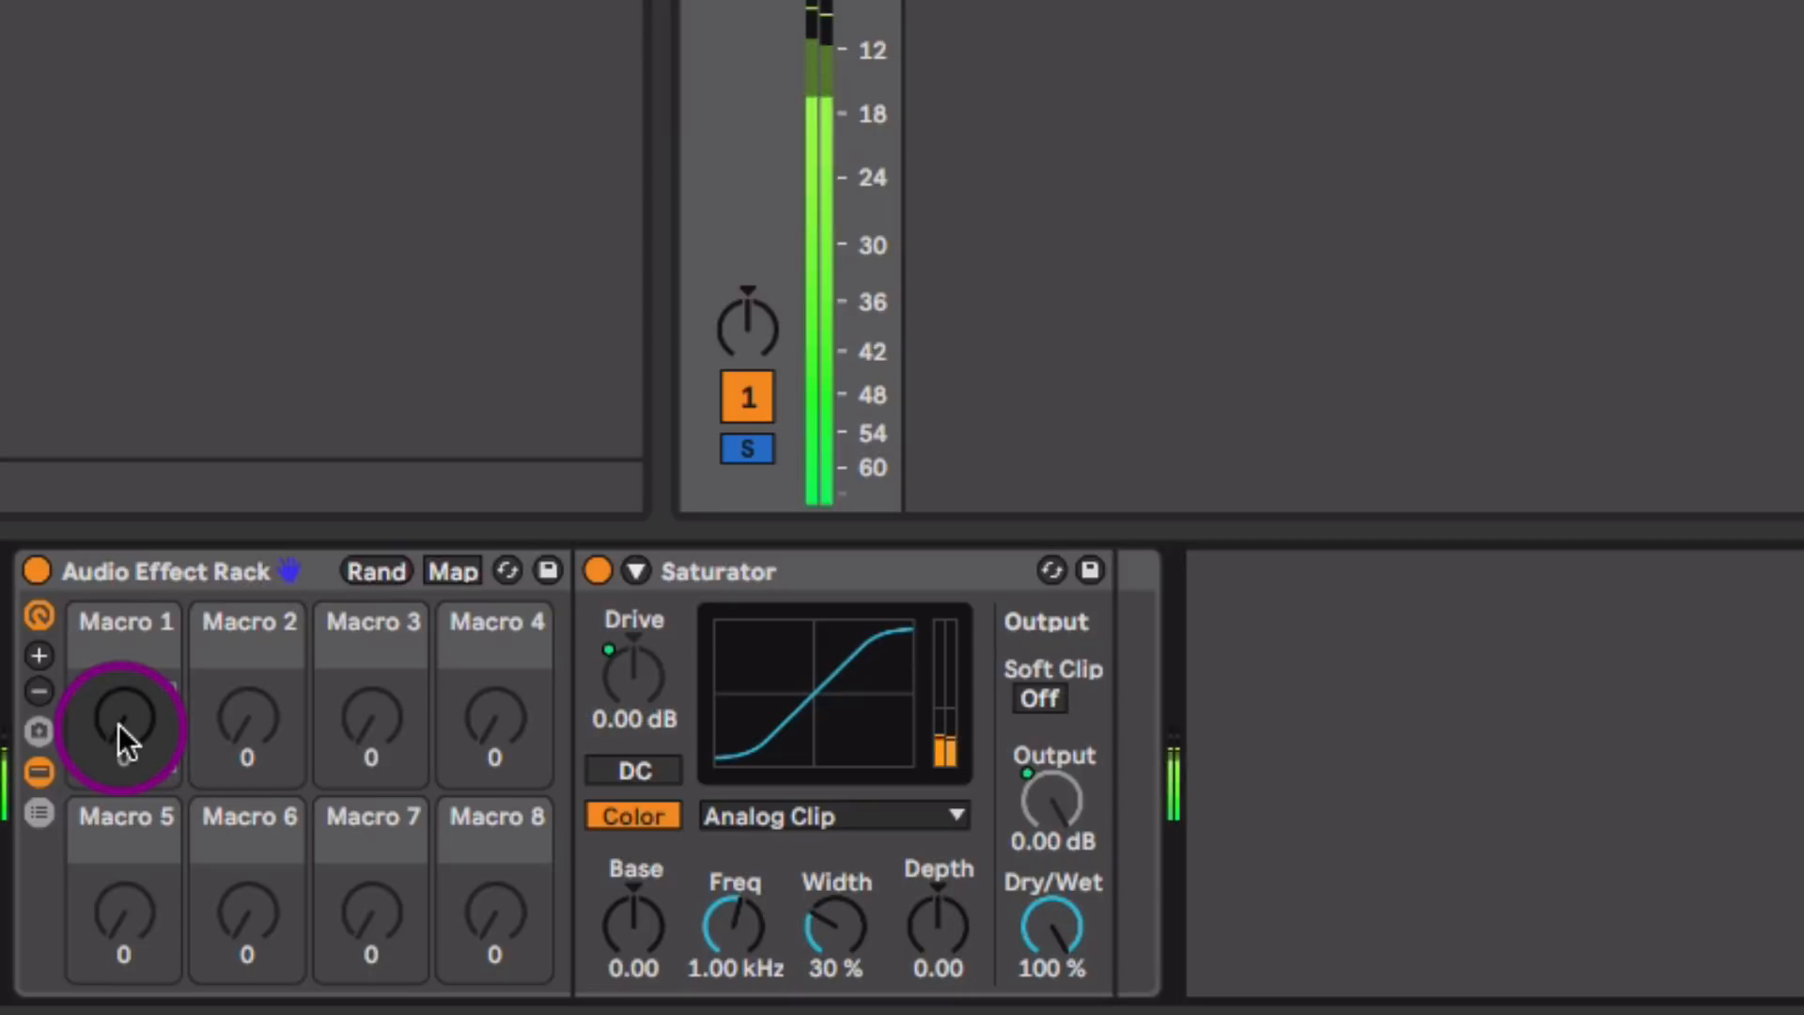
{"action": "left_click_drag", "start_coordinate": [119, 726], "coordinate": [118, 604]}
{"action": "key", "text": "space"}
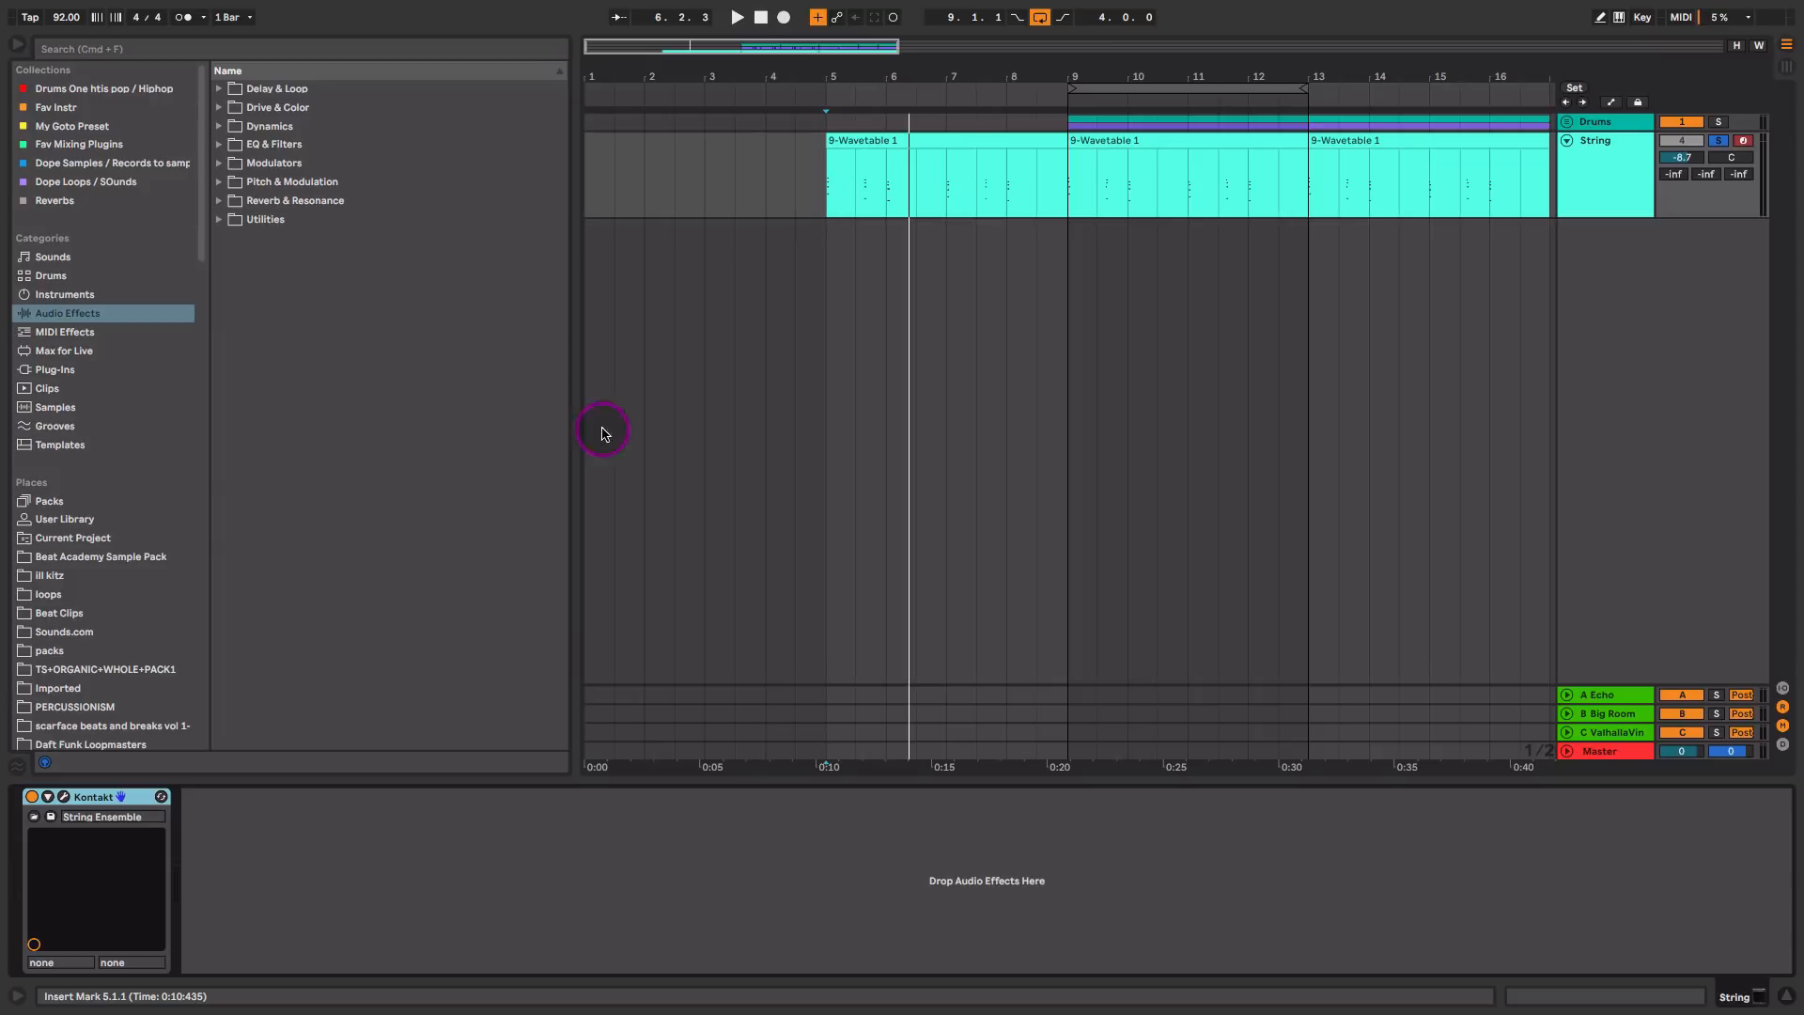
Step: Open the String track's Kontakt instrument, locate String Ensemble.nki under VSL Strings in the Factory Library, and close the plug-in window
{"action": "left_click", "coordinate": [64, 797]}
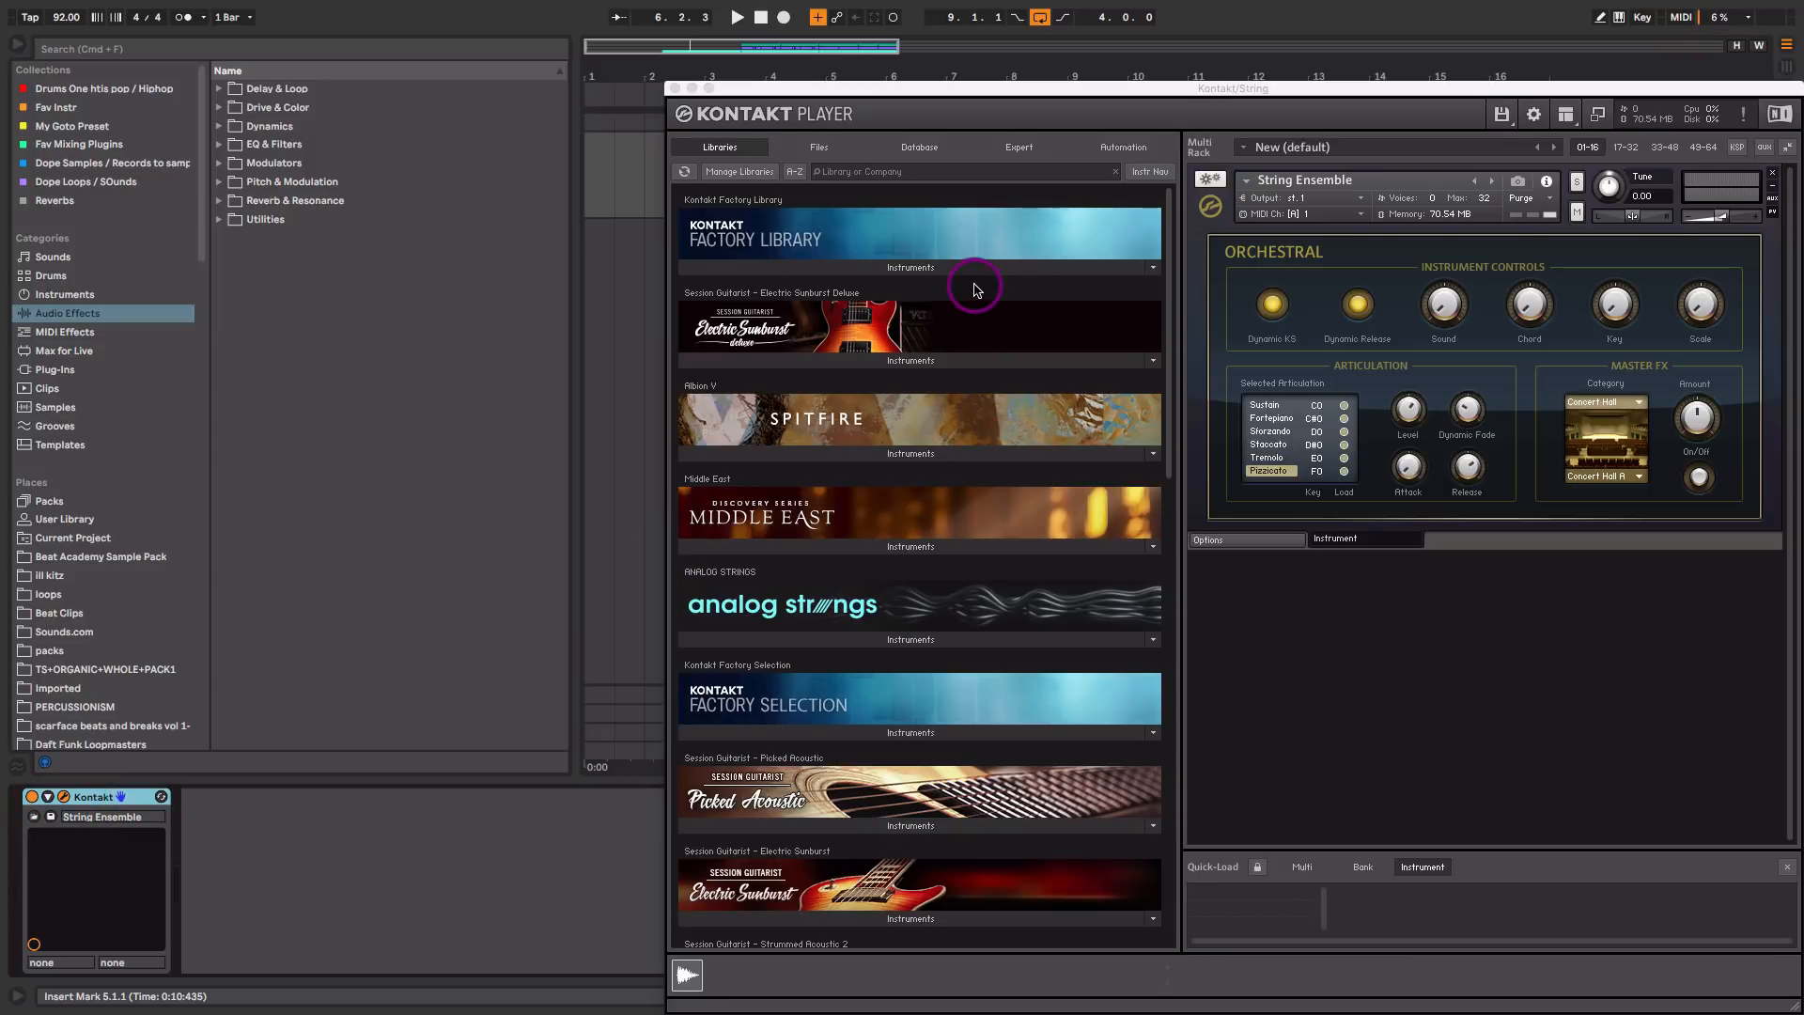
{"action": "left_click", "coordinate": [950, 268]}
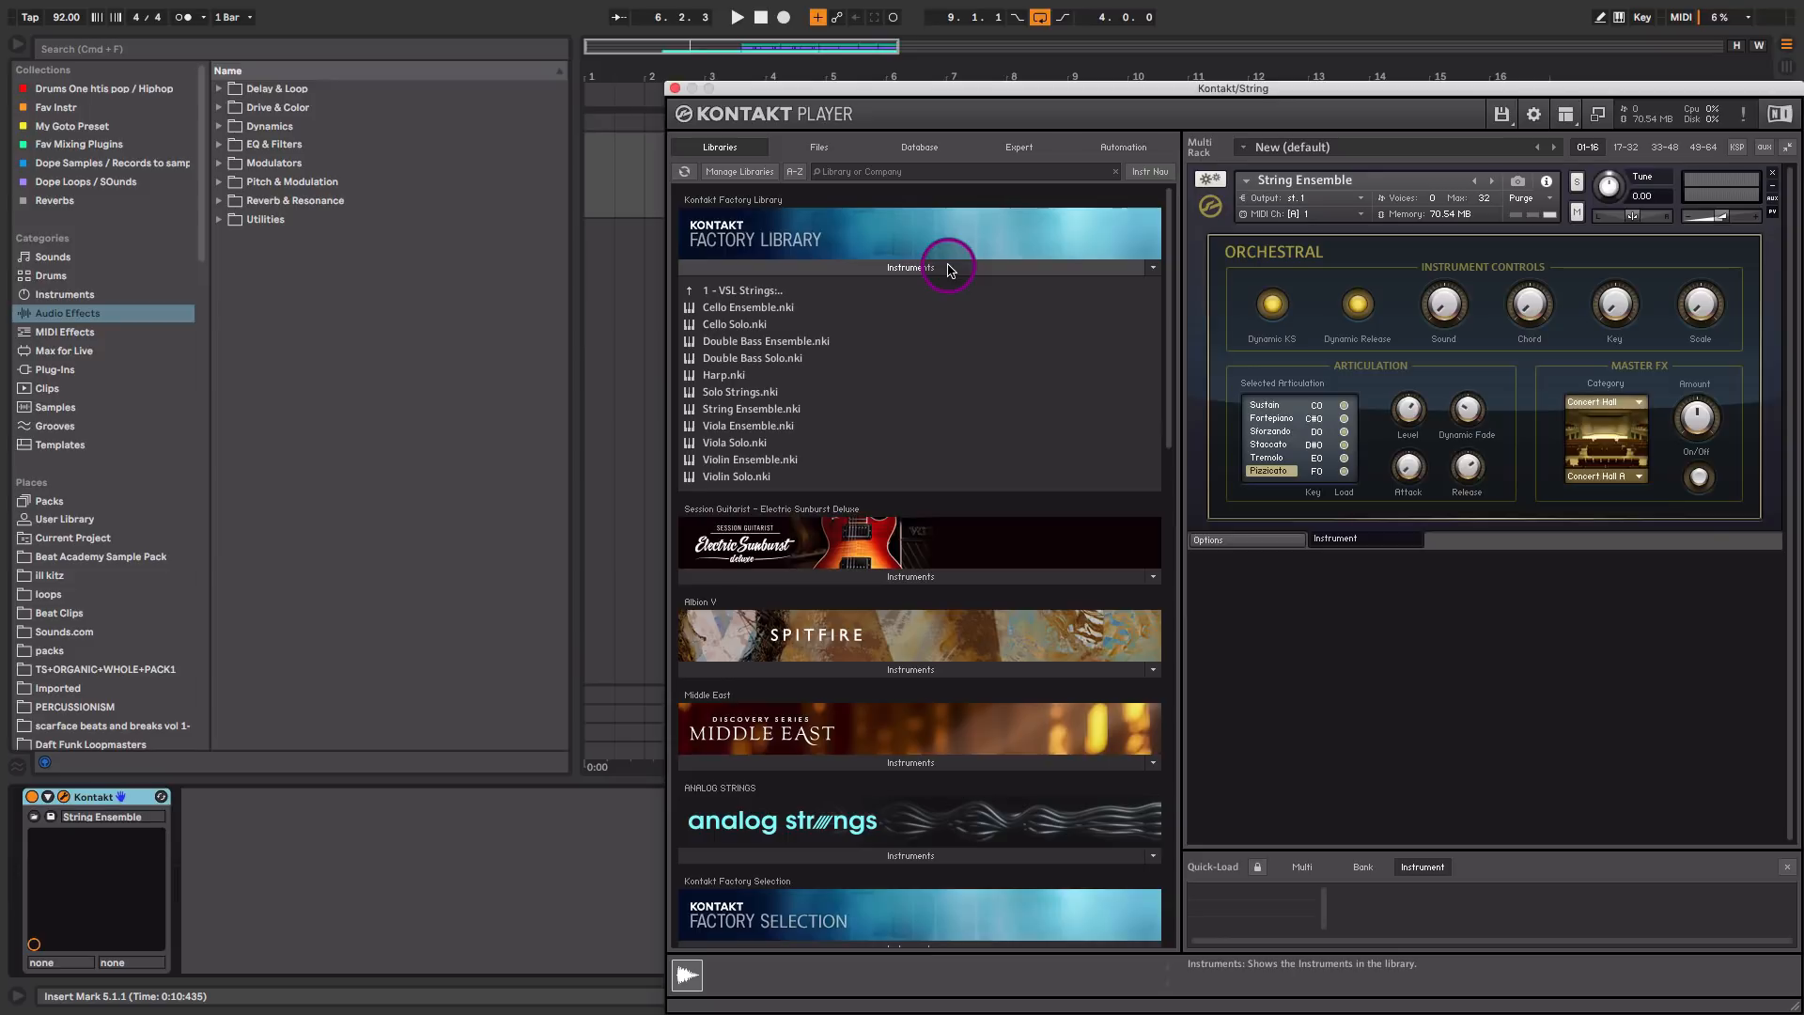
{"action": "left_click", "coordinate": [801, 291]}
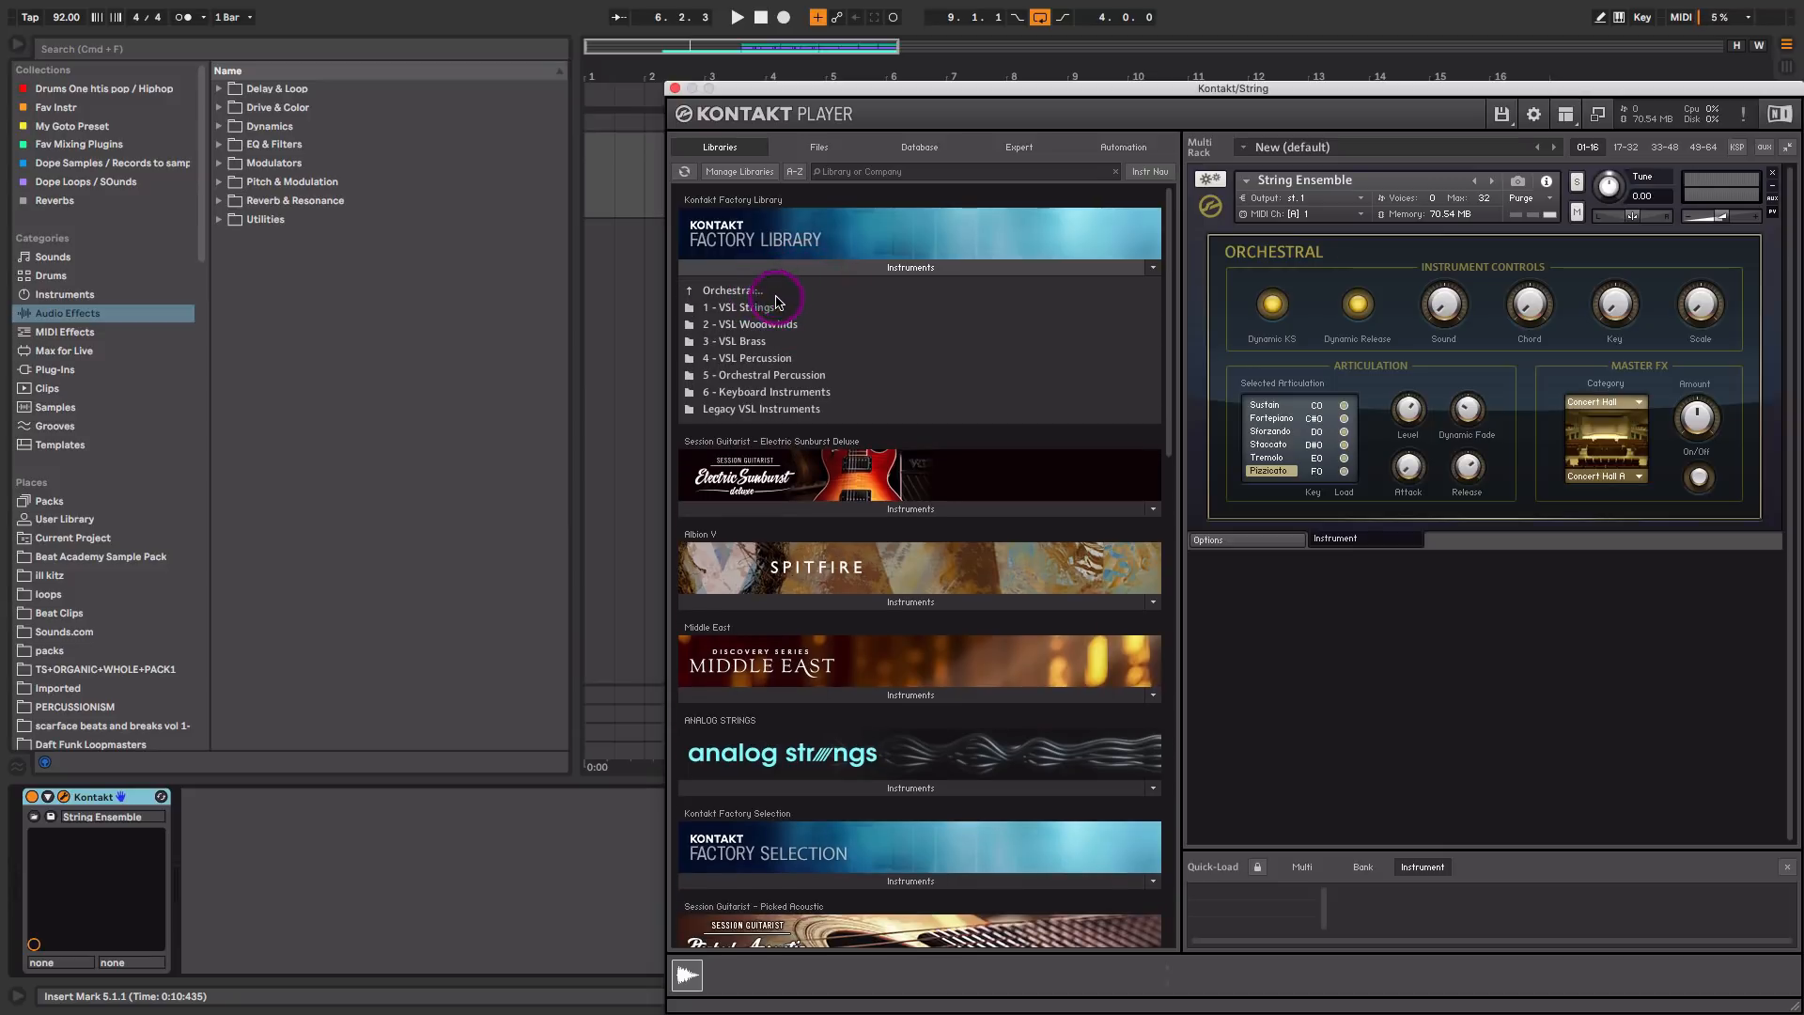
{"action": "left_click", "coordinate": [768, 307]}
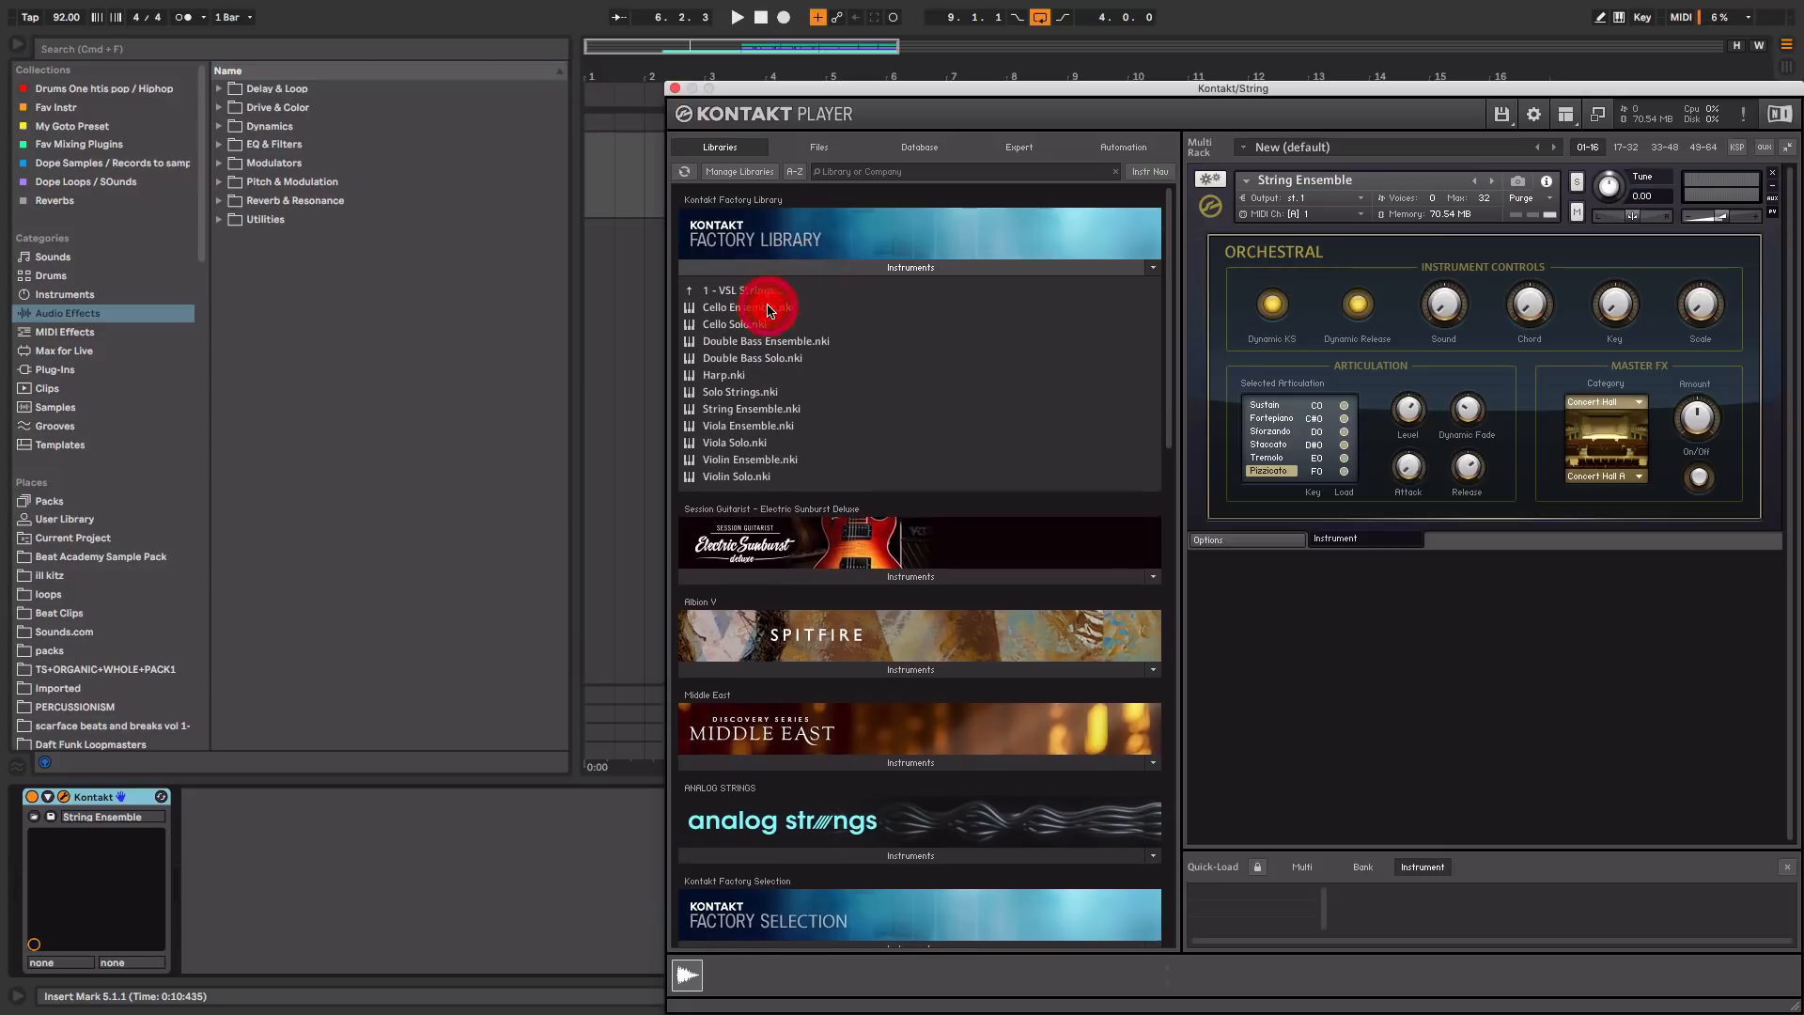
{"action": "left_click", "coordinate": [774, 414]}
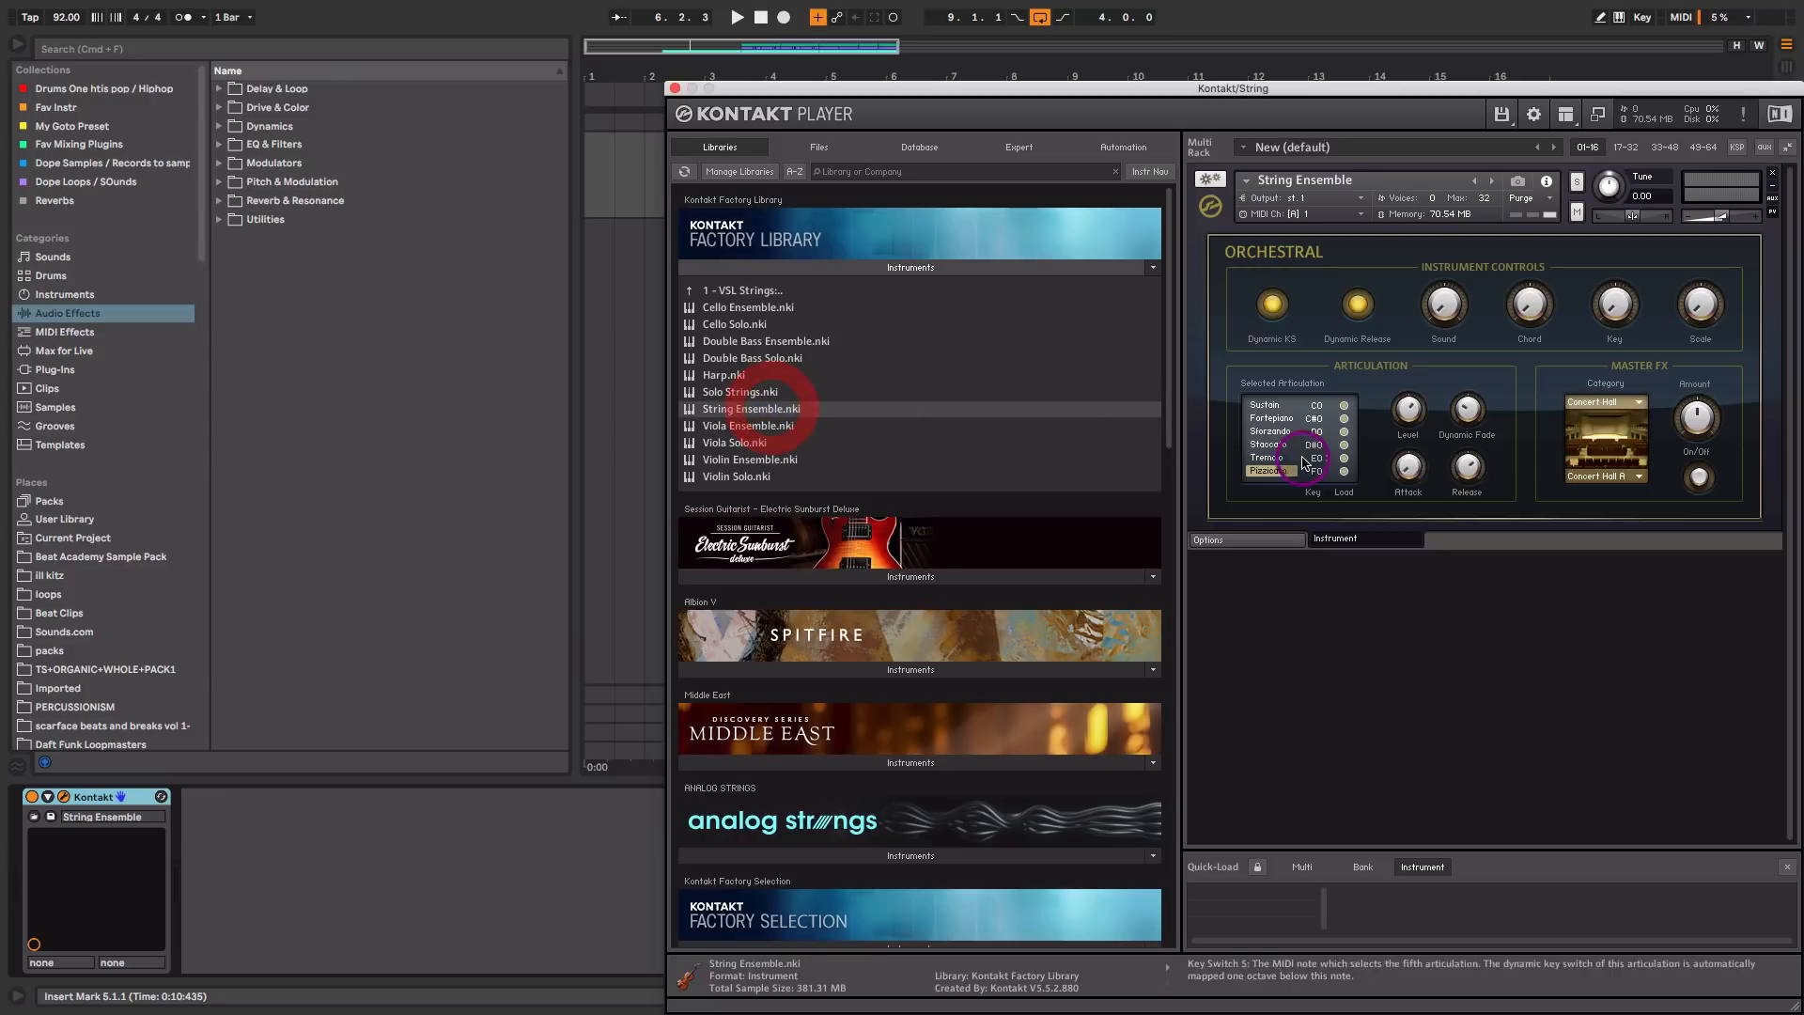
{"action": "left_click", "coordinate": [675, 87]}
Step: Open the String track's first MIDI clip at bar 5, play it while examining its notes, and return to the device chain
{"action": "double_click", "coordinate": [872, 143]}
{"action": "key", "text": "space"}
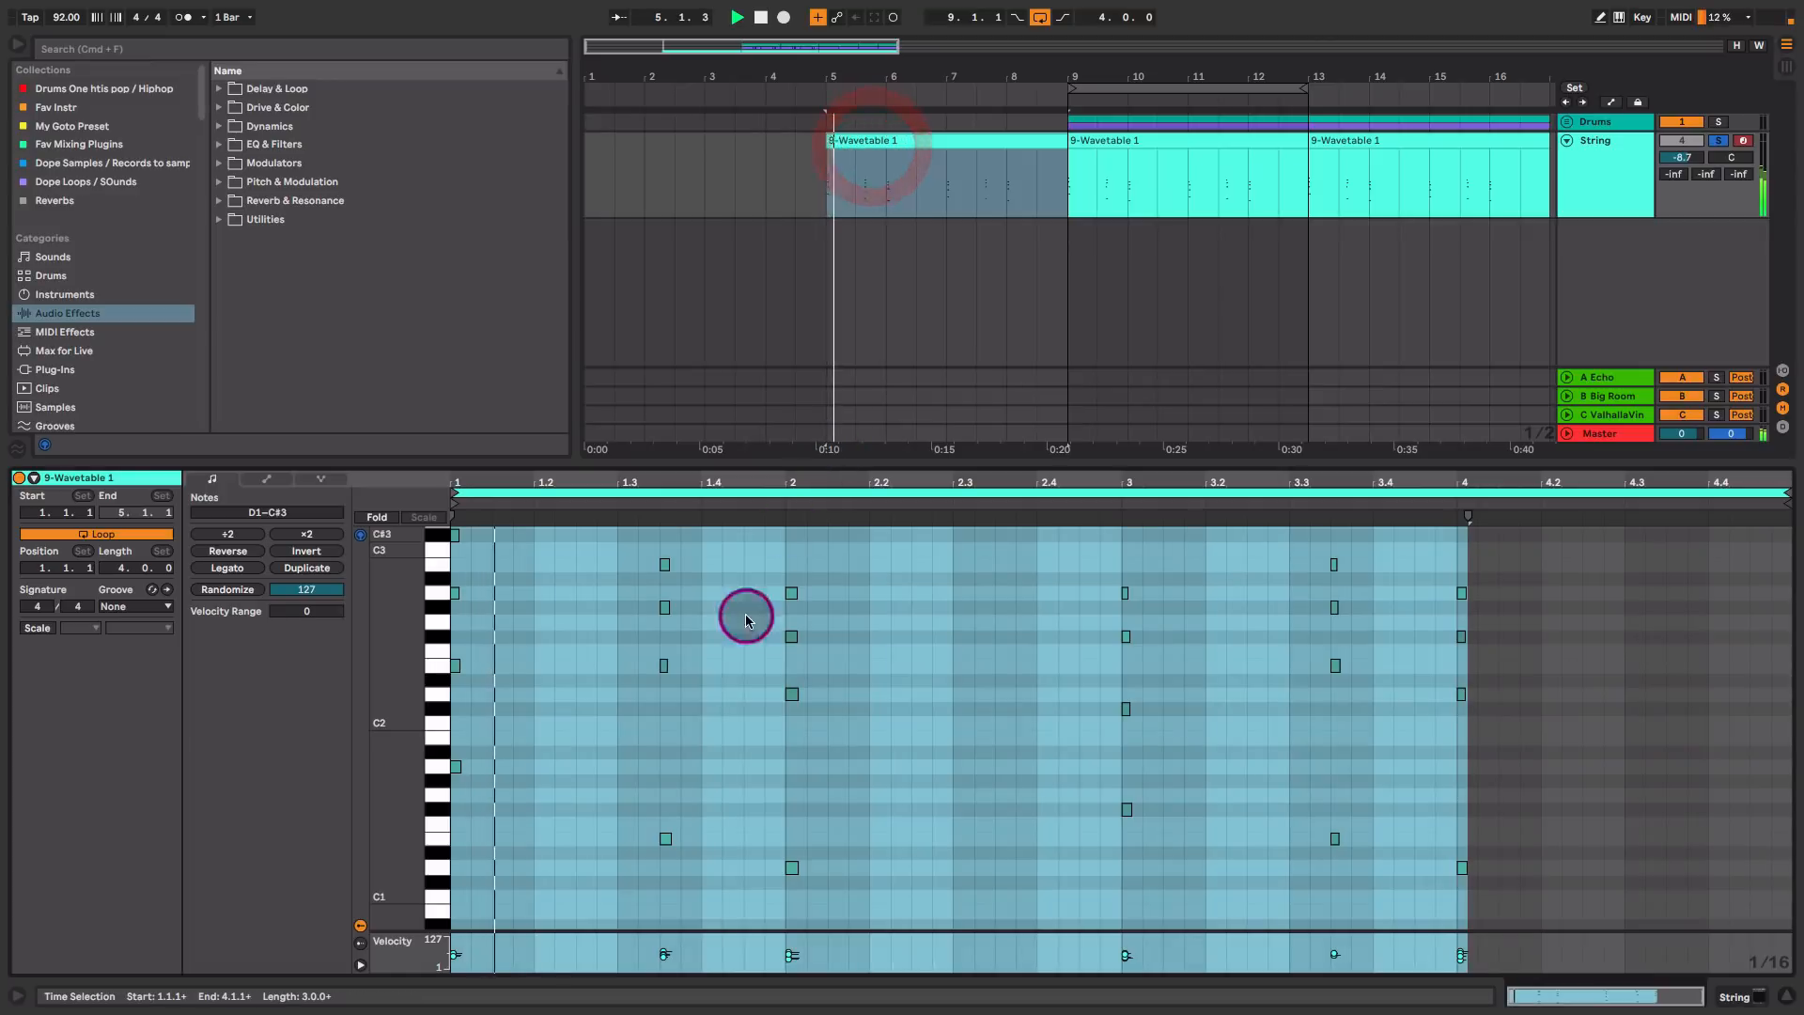
{"action": "left_click", "coordinate": [778, 733]}
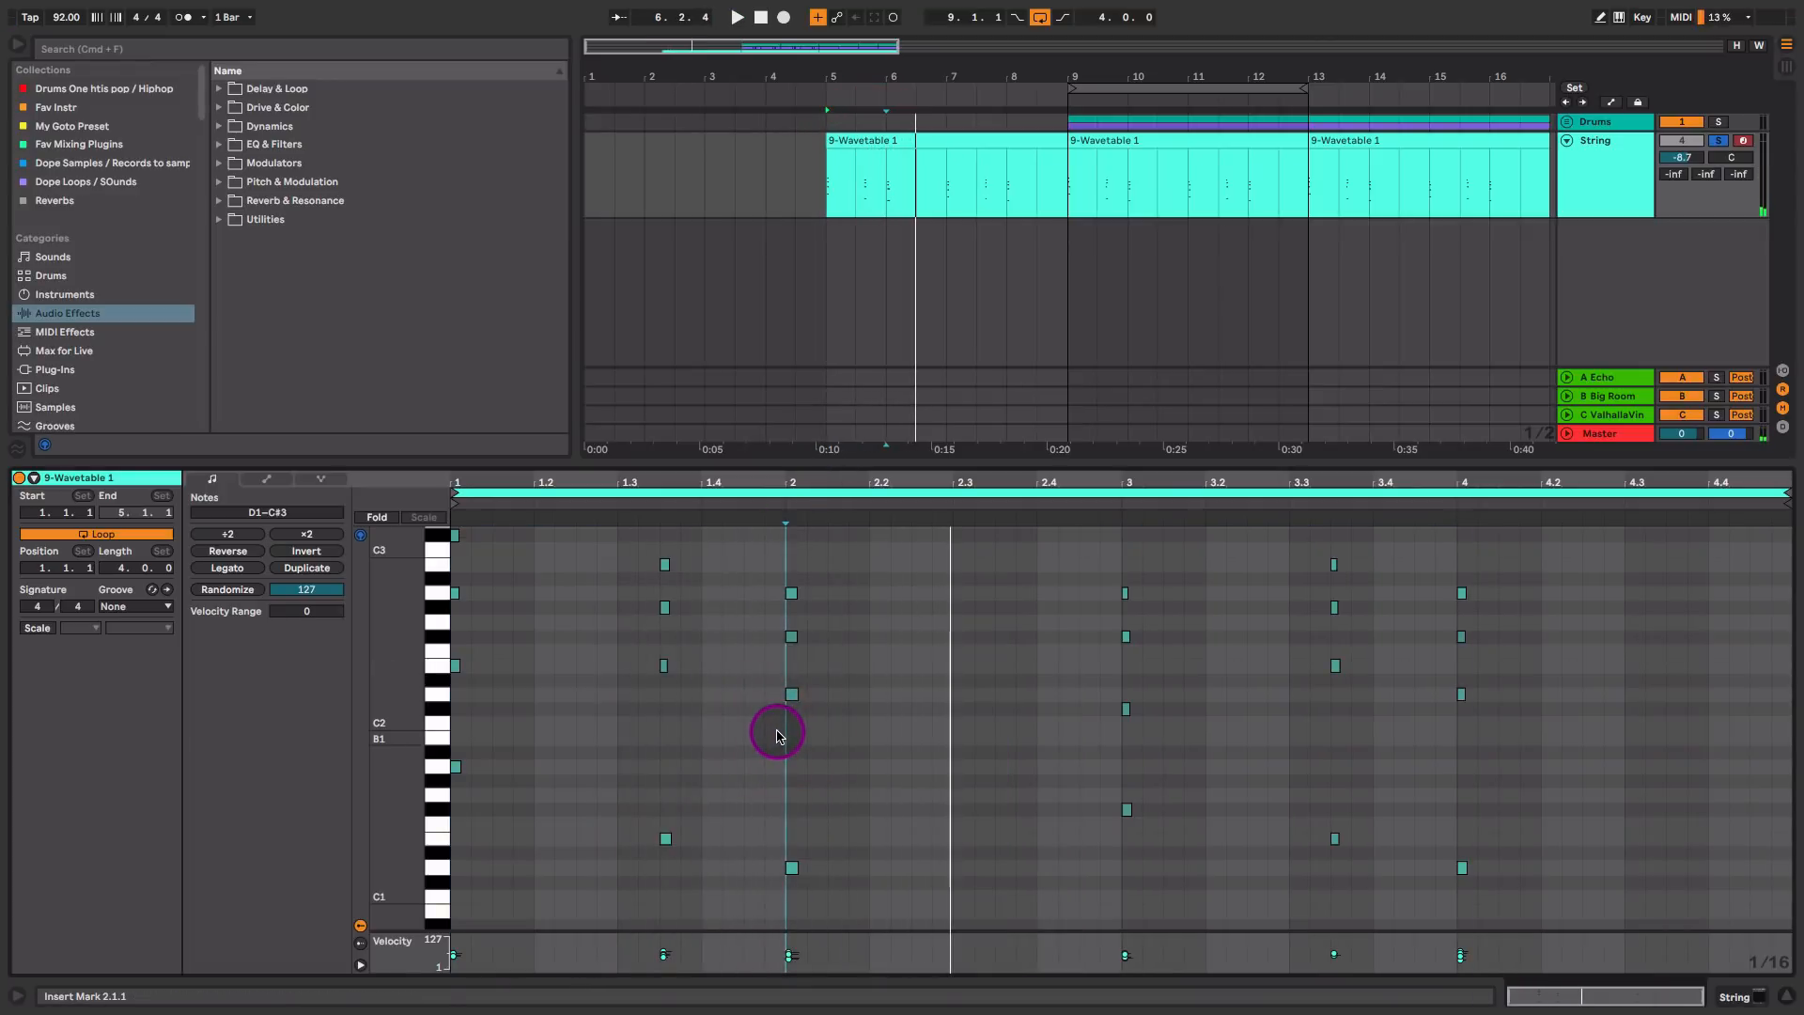
{"action": "key", "text": "shift+Tab"}
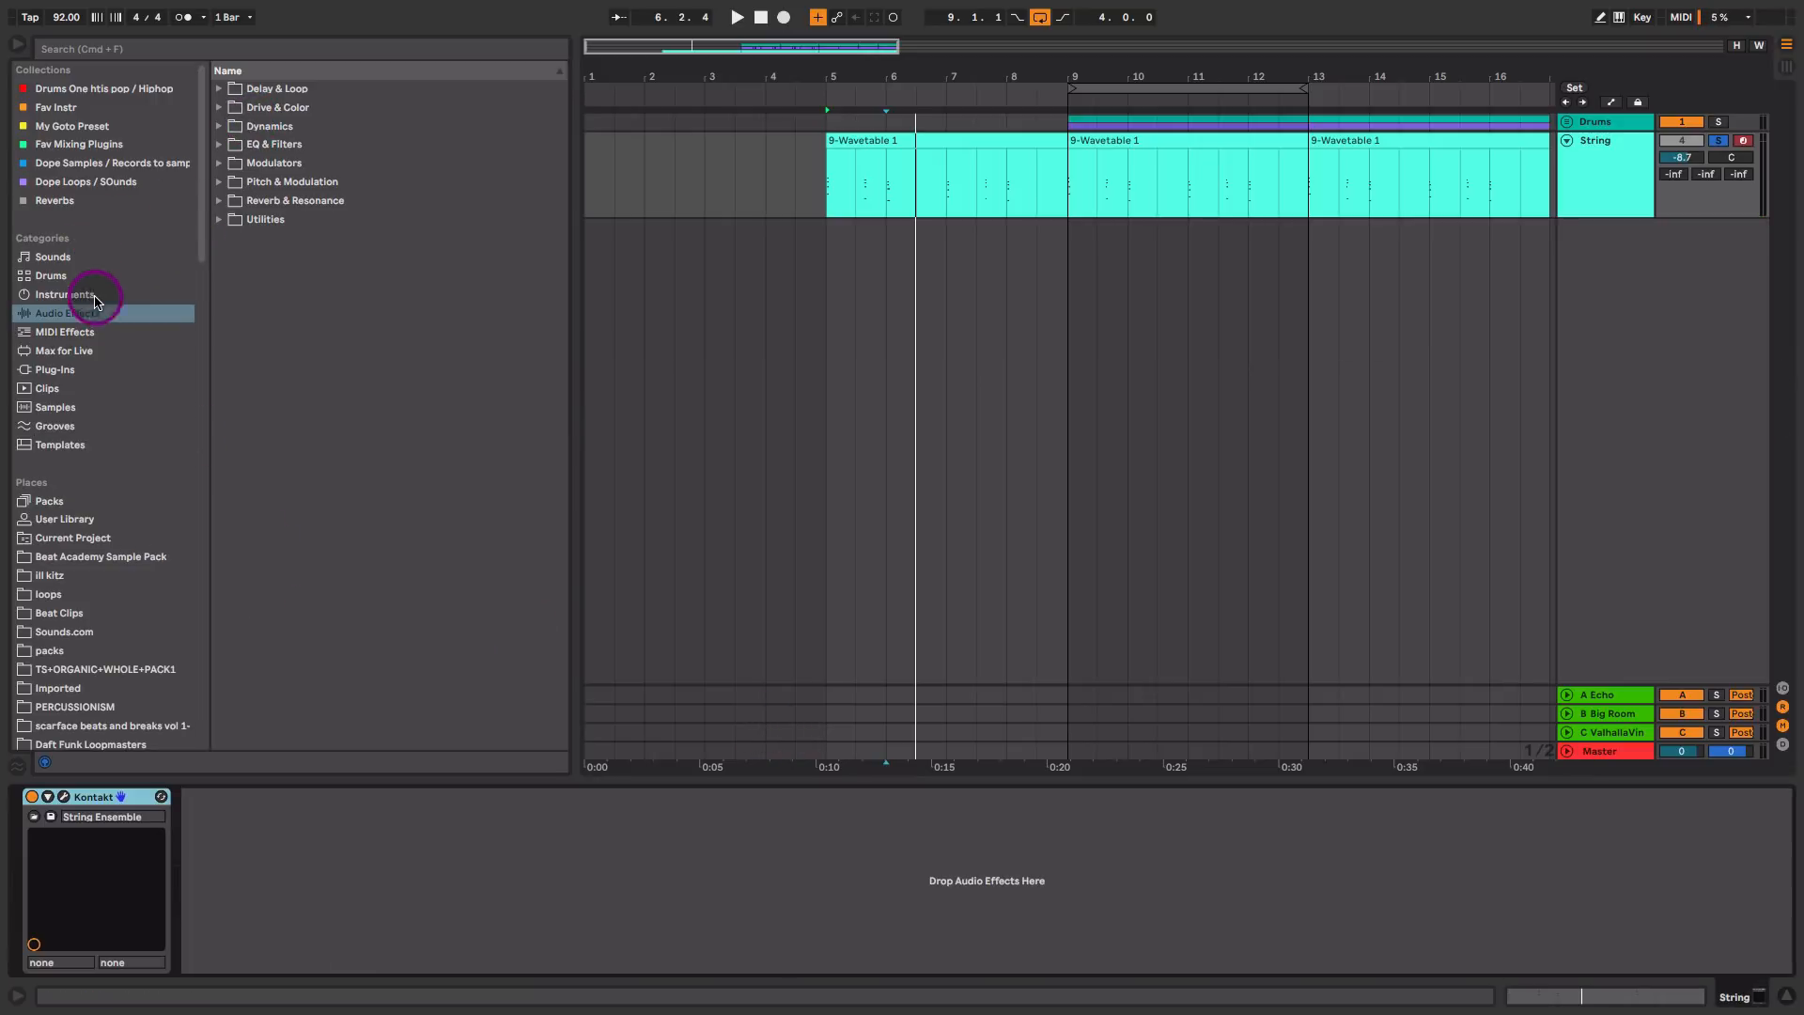
Step: Add a Reverb from Reverb & Resonance after Kontakt on the String track and set its Dry/Wet to 44 % during playback
{"action": "left_click", "coordinate": [226, 217]}
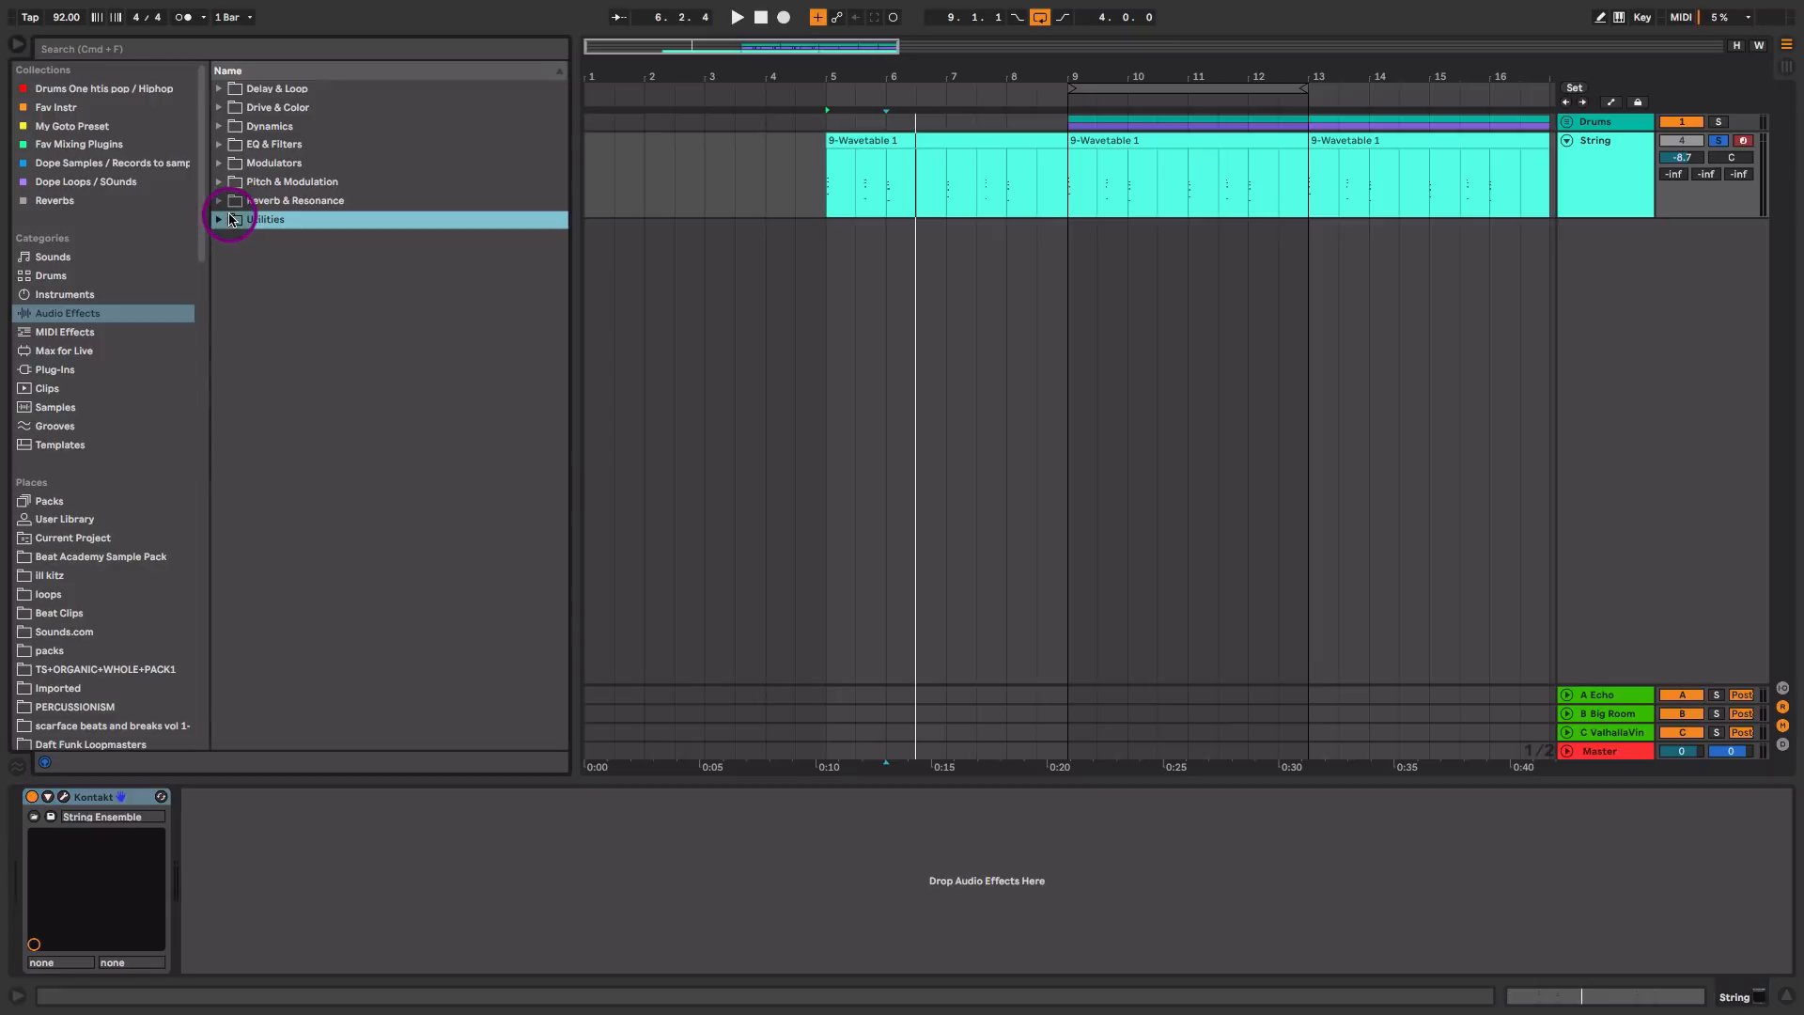
{"action": "left_click", "coordinate": [219, 219]}
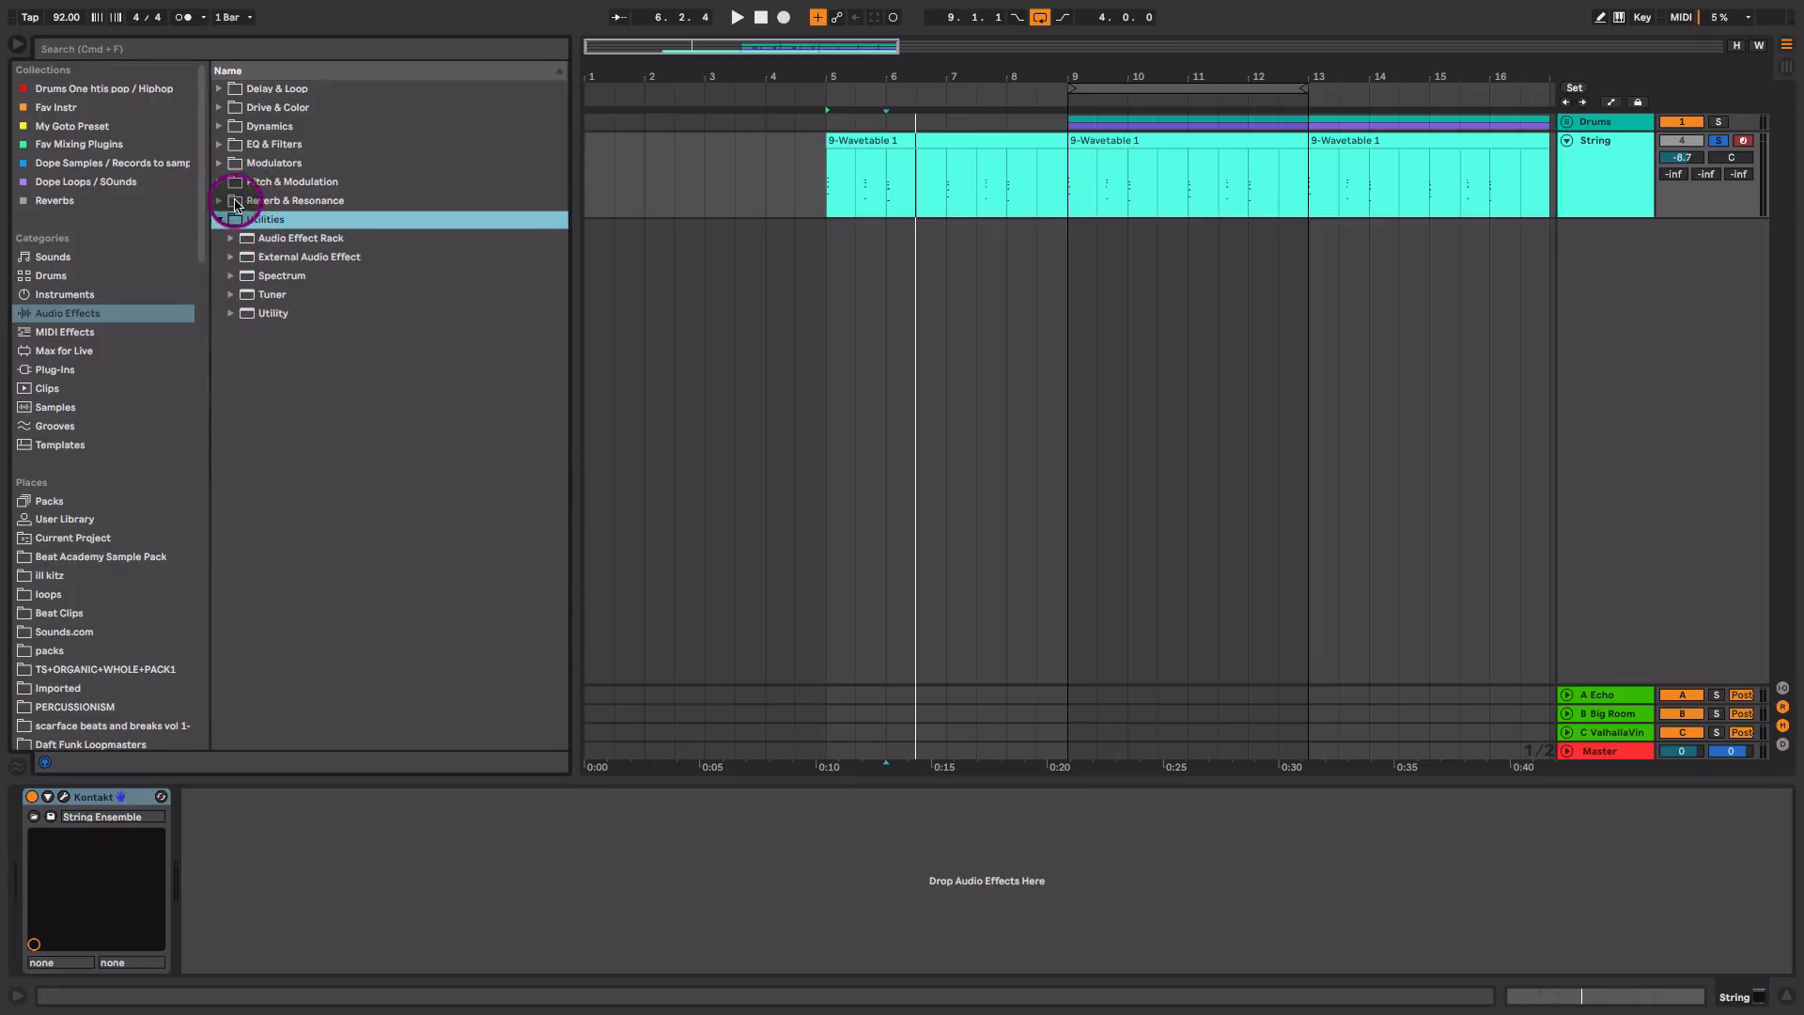
{"action": "left_click", "coordinate": [220, 201]}
{"action": "left_click_drag", "start_coordinate": [275, 279], "coordinate": [372, 855]}
{"action": "key", "text": "space"}
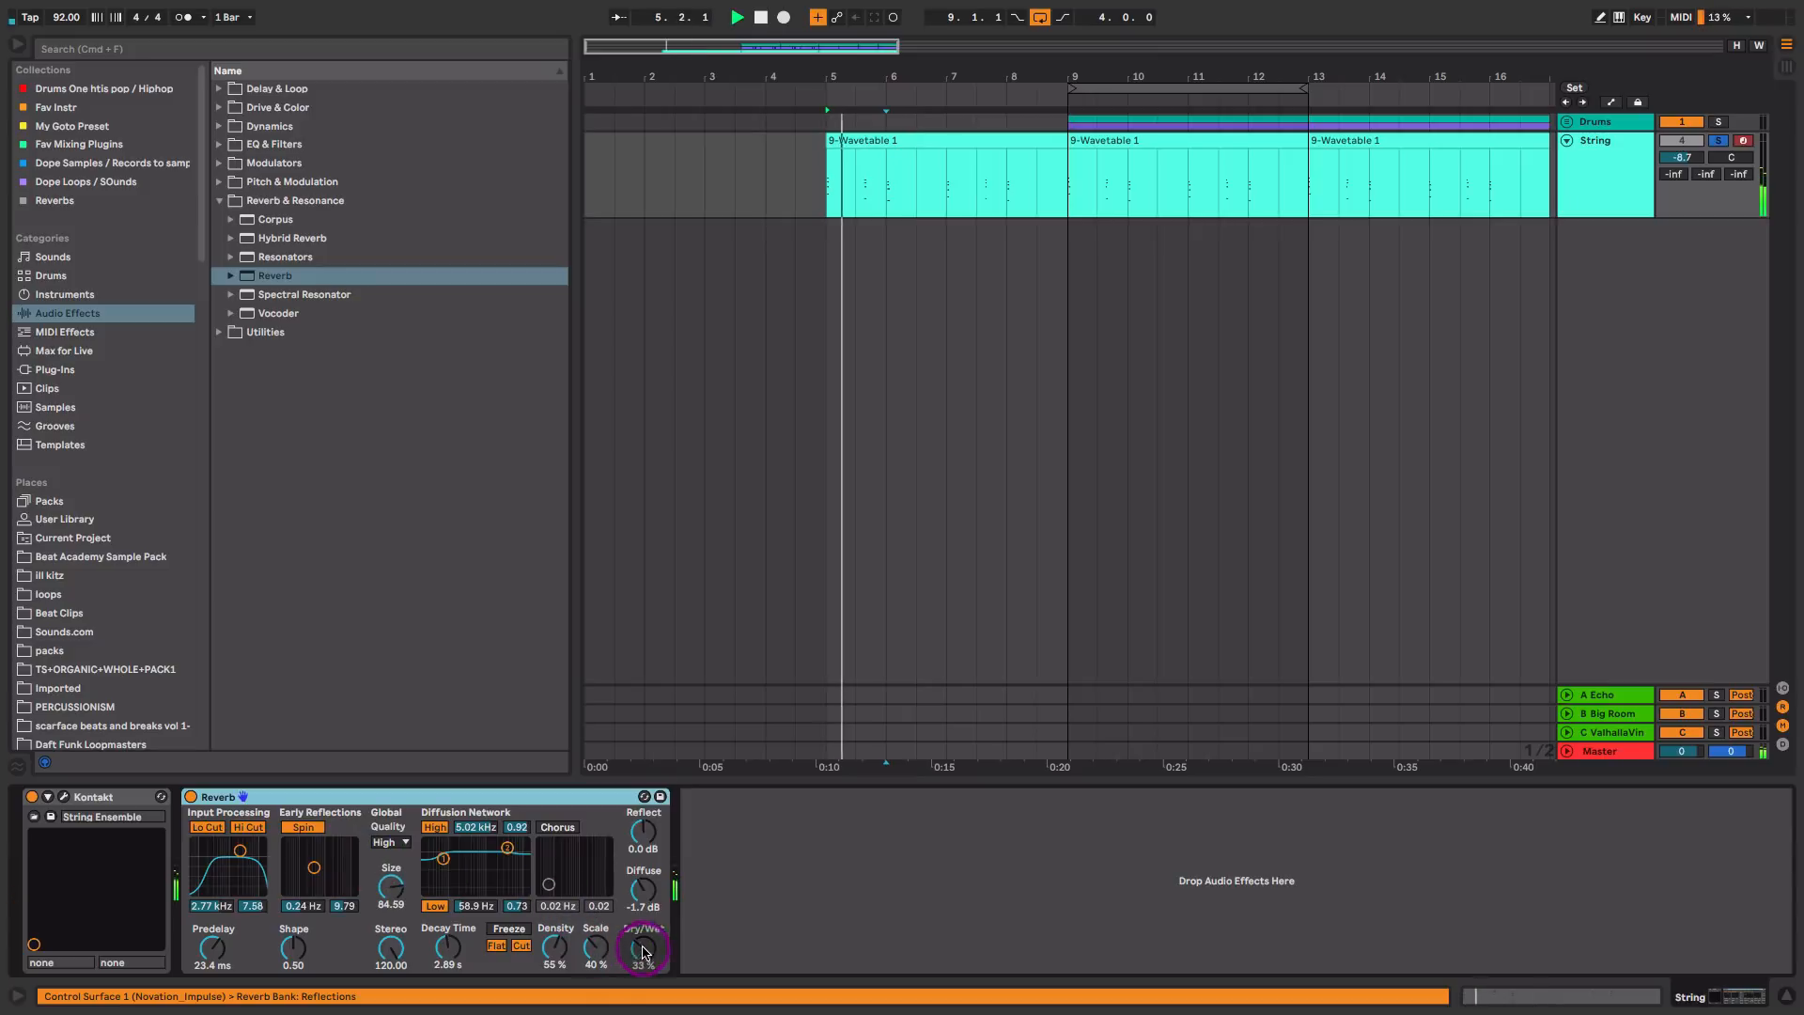
{"action": "left_click_drag", "start_coordinate": [644, 960], "coordinate": [643, 954]}
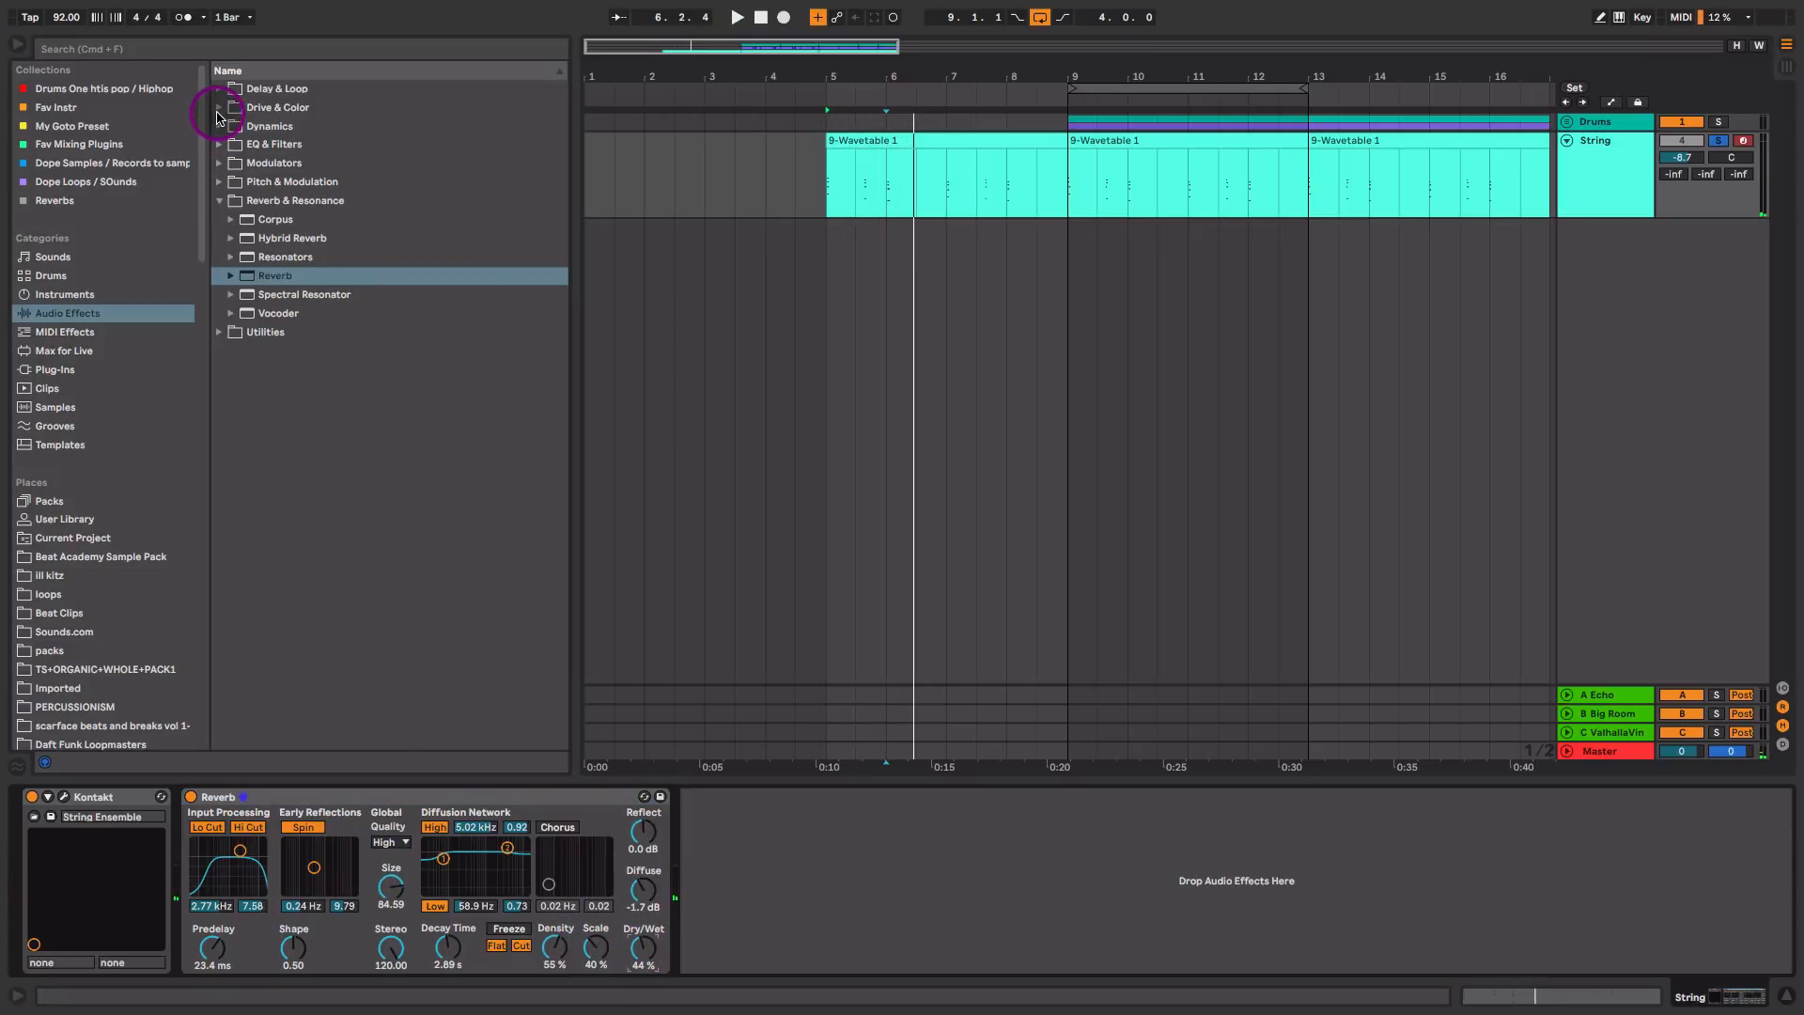
Step: Insert an Auto Filter from EQ & Filters between Kontakt and the Reverb and lower its low-pass frequency below 1 kHz during playback
{"action": "left_click", "coordinate": [220, 144]}
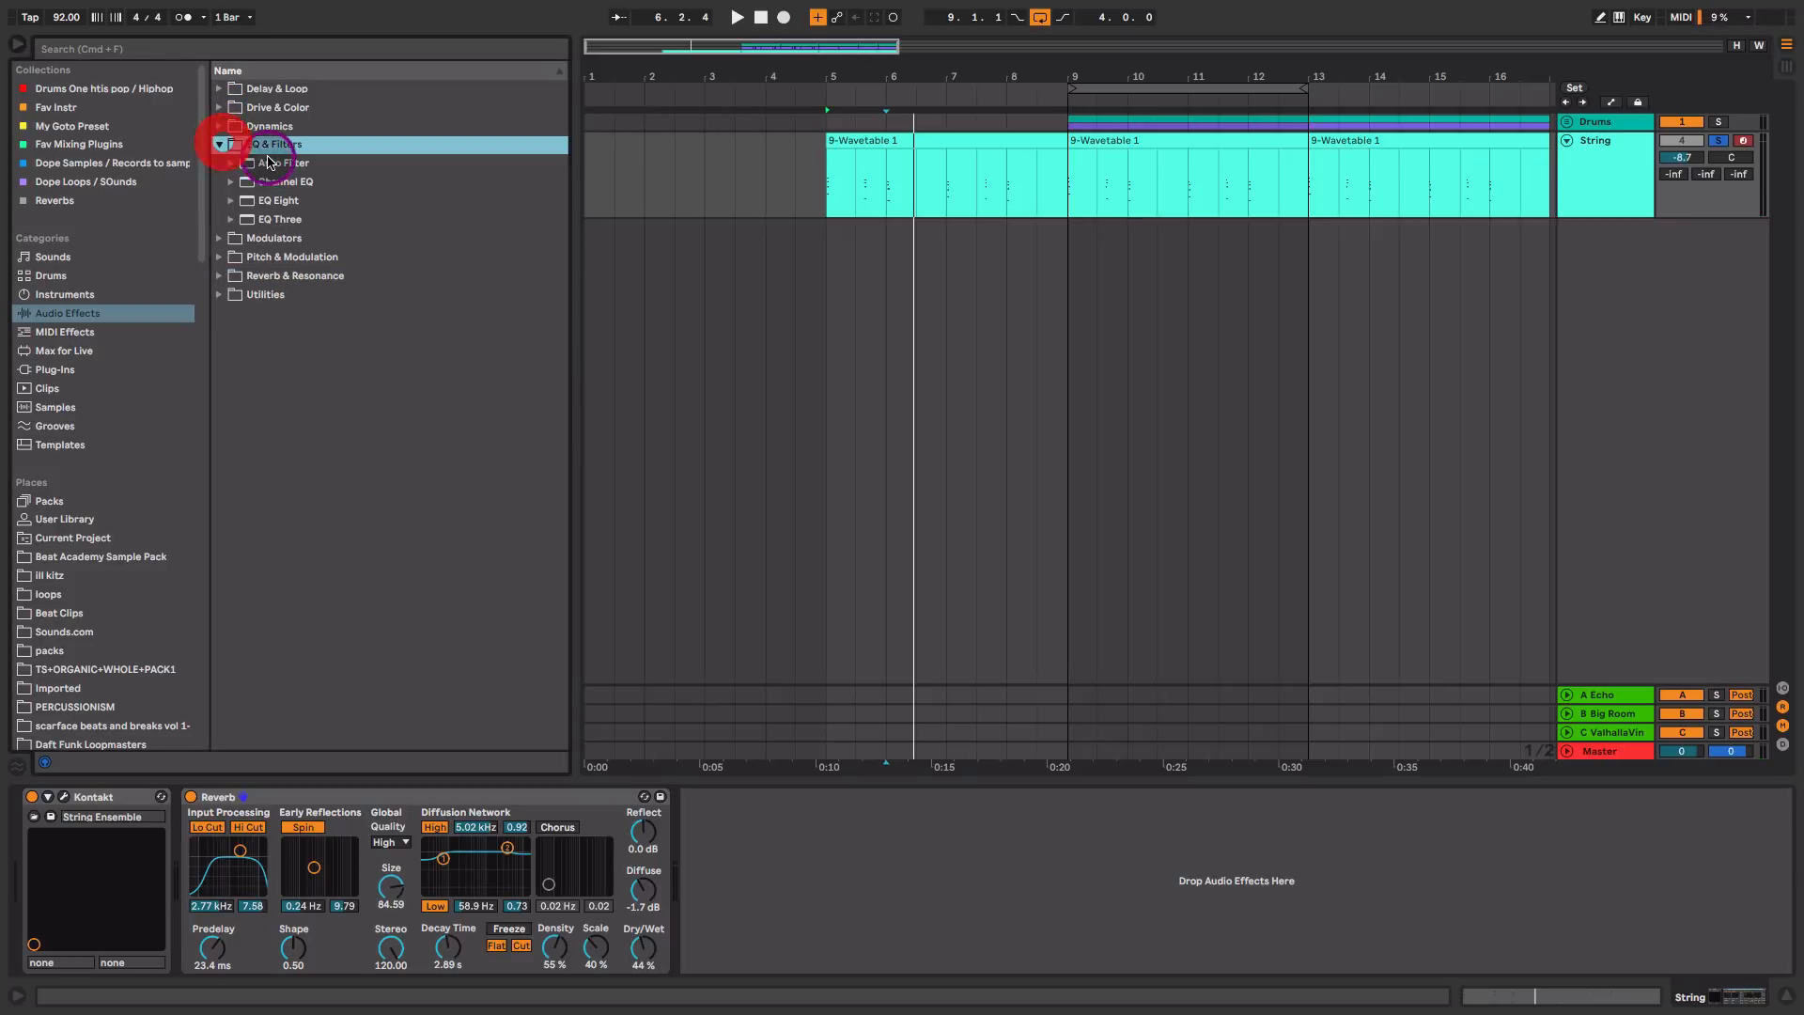
{"action": "left_click_drag", "start_coordinate": [282, 161], "coordinate": [242, 849]}
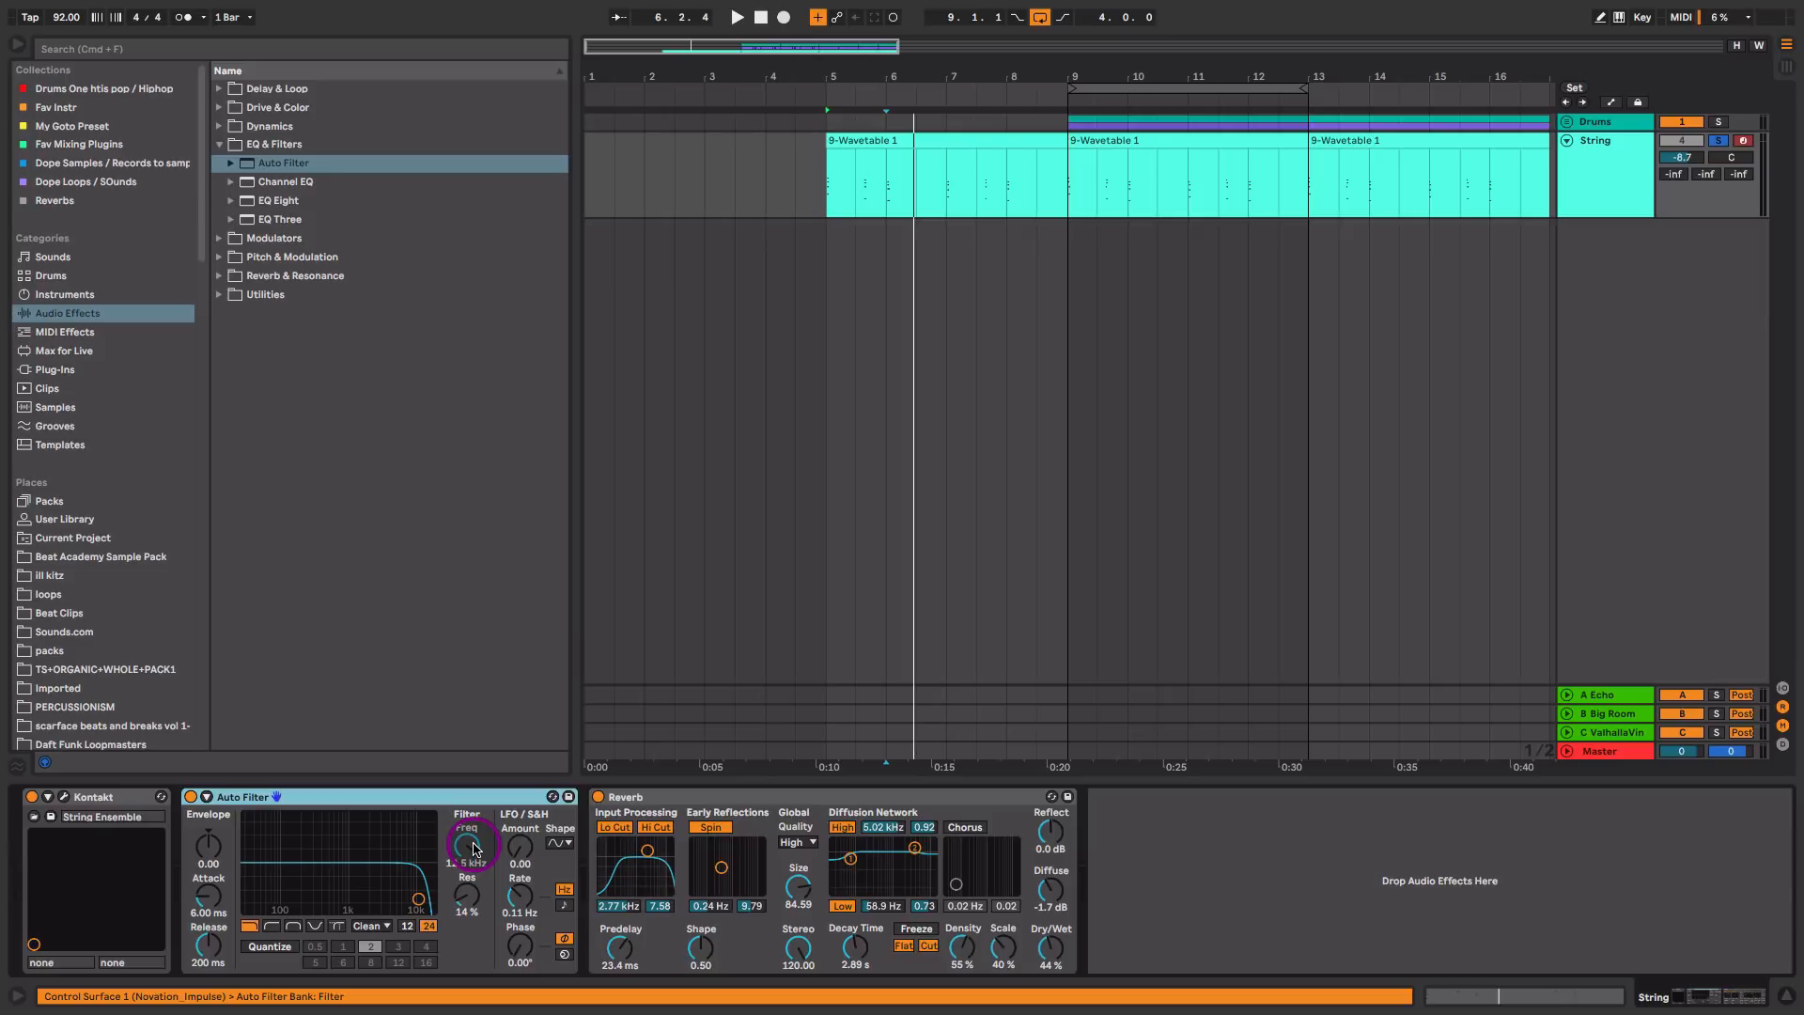
{"action": "mouse_move", "coordinate": [475, 848]}
{"action": "left_mouse_down"}
{"action": "mouse_move", "coordinate": [475, 874]}
{"action": "mouse_move", "coordinate": [472, 848]}
{"action": "left_mouse_up"}
{"action": "key", "text": "space"}
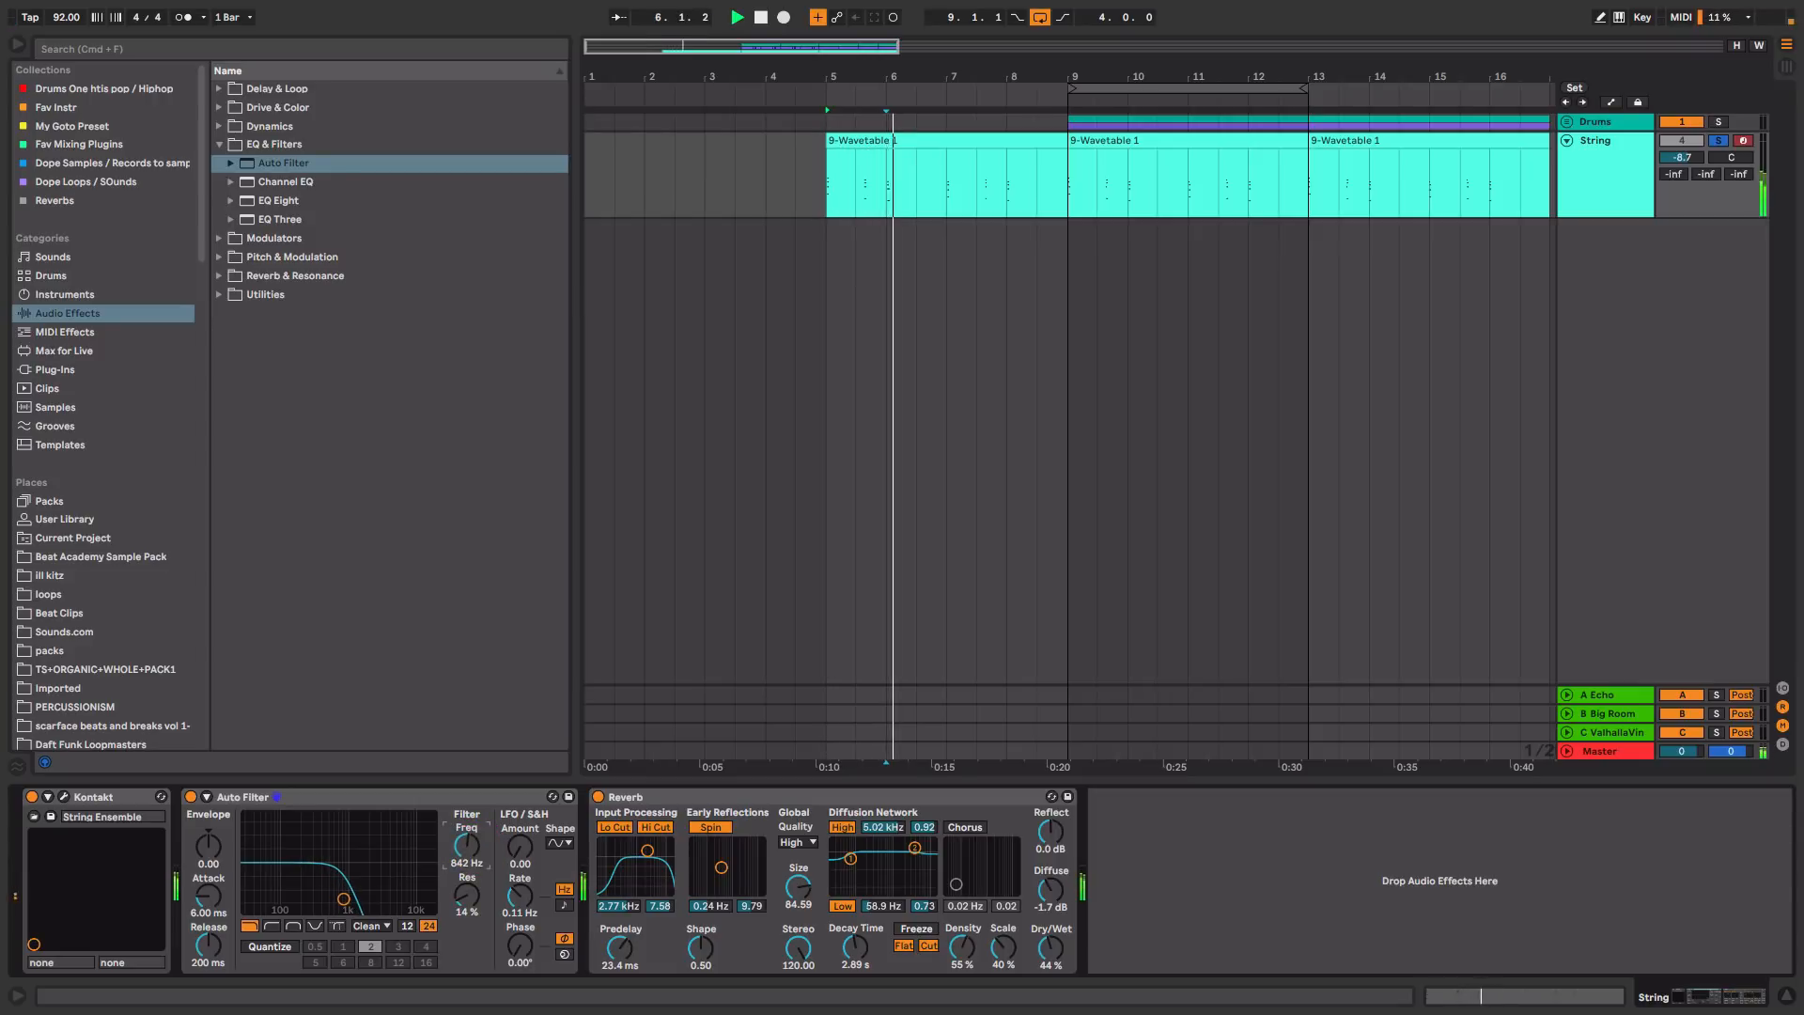
Step: Show the Auto Filter's Frequency automation on the String track and enlarge the lane around bar 9
{"action": "right_click", "coordinate": [473, 851]}
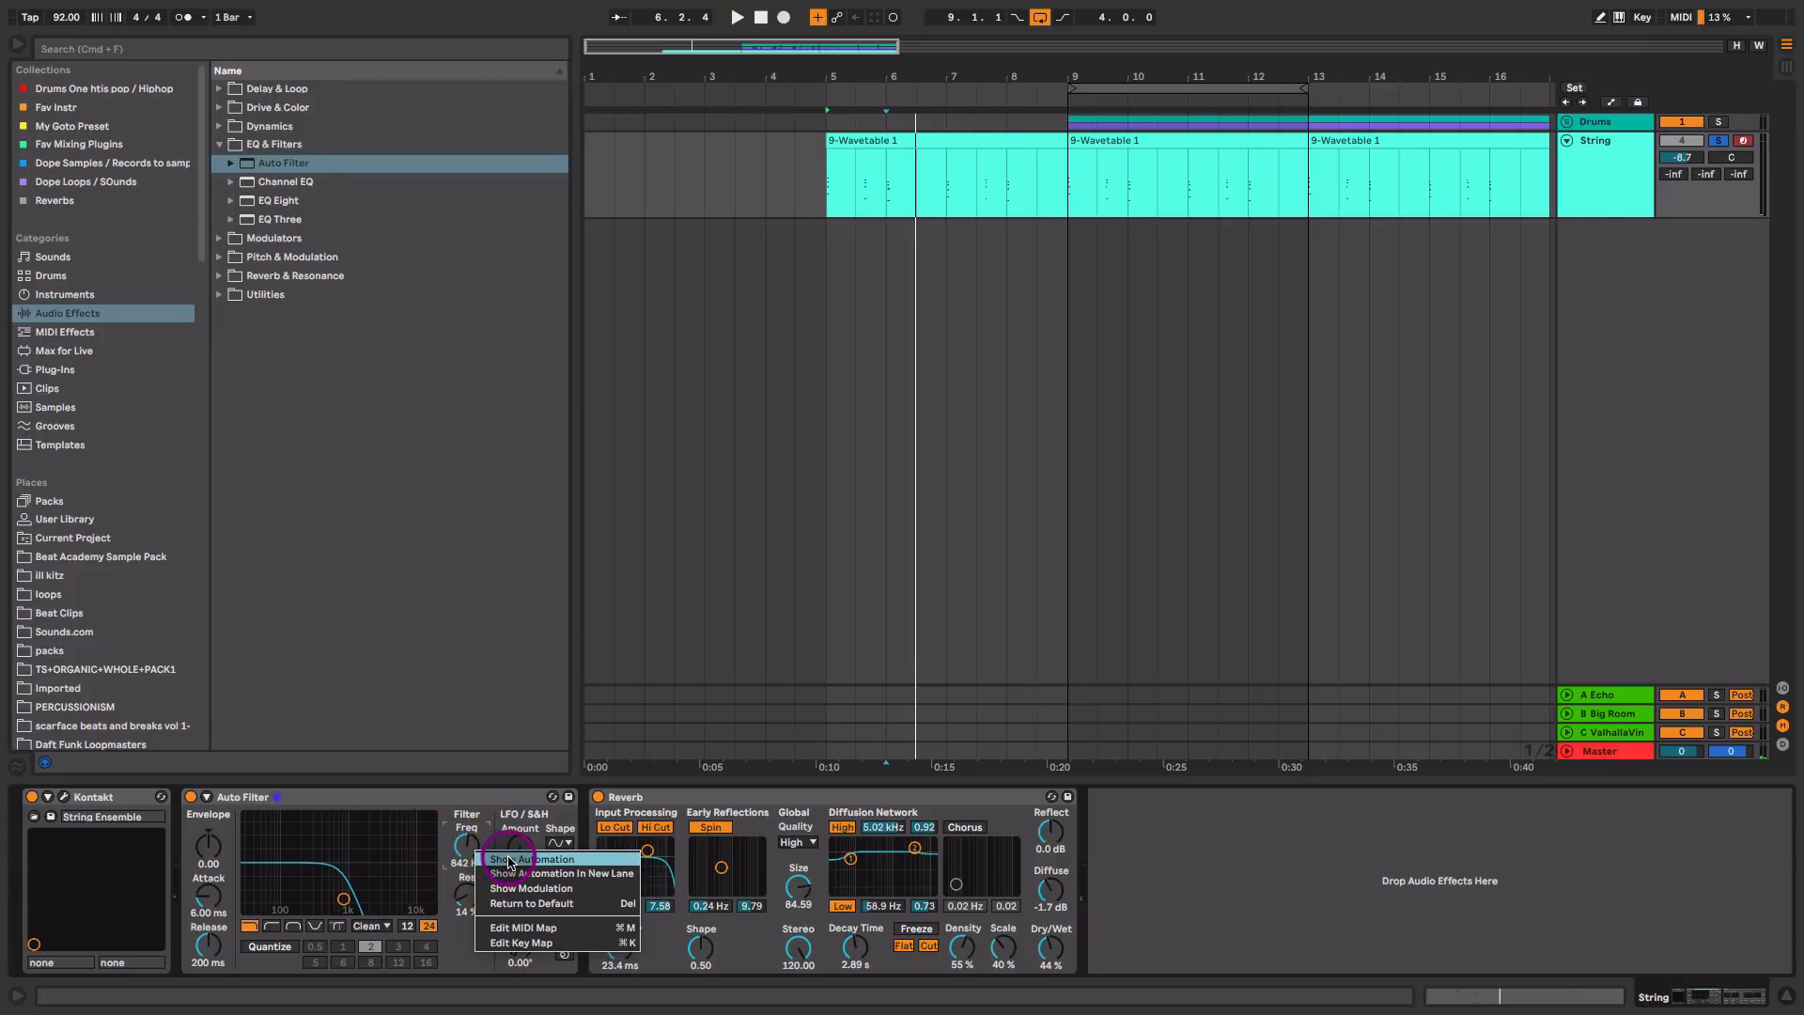
{"action": "left_click", "coordinate": [508, 860]}
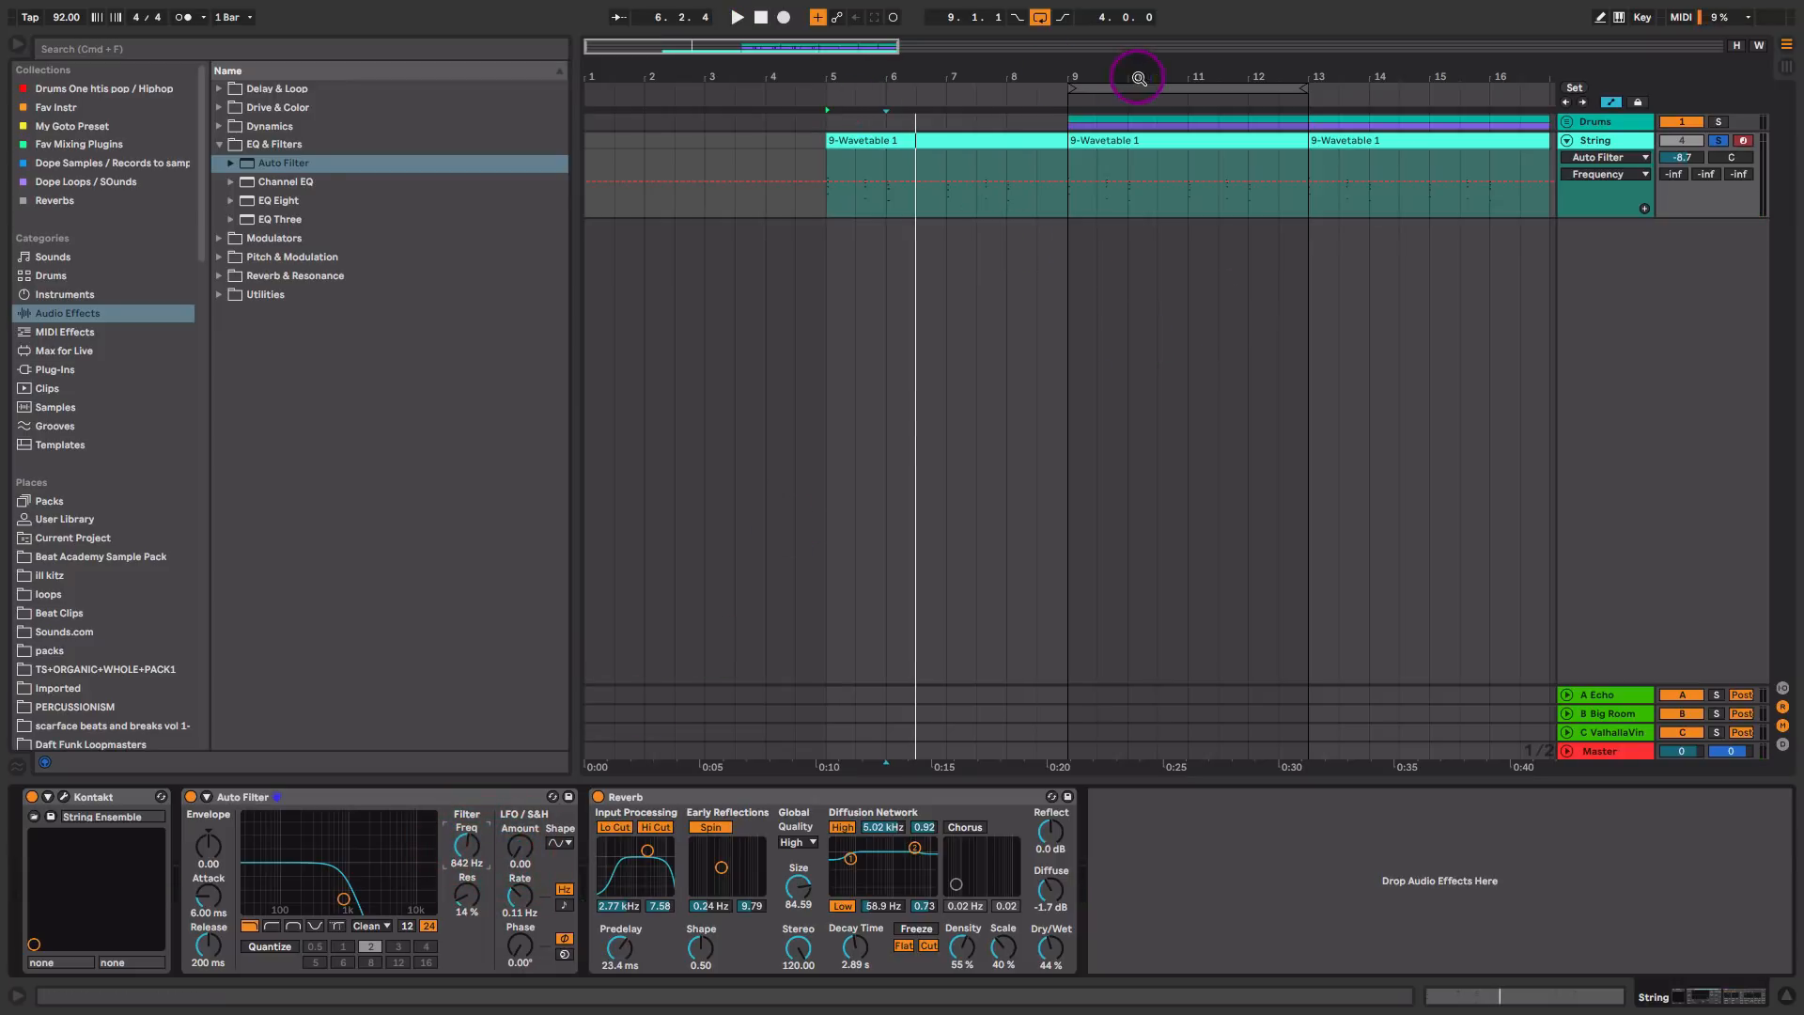
{"action": "left_click_drag", "start_coordinate": [1139, 78], "coordinate": [948, 71]}
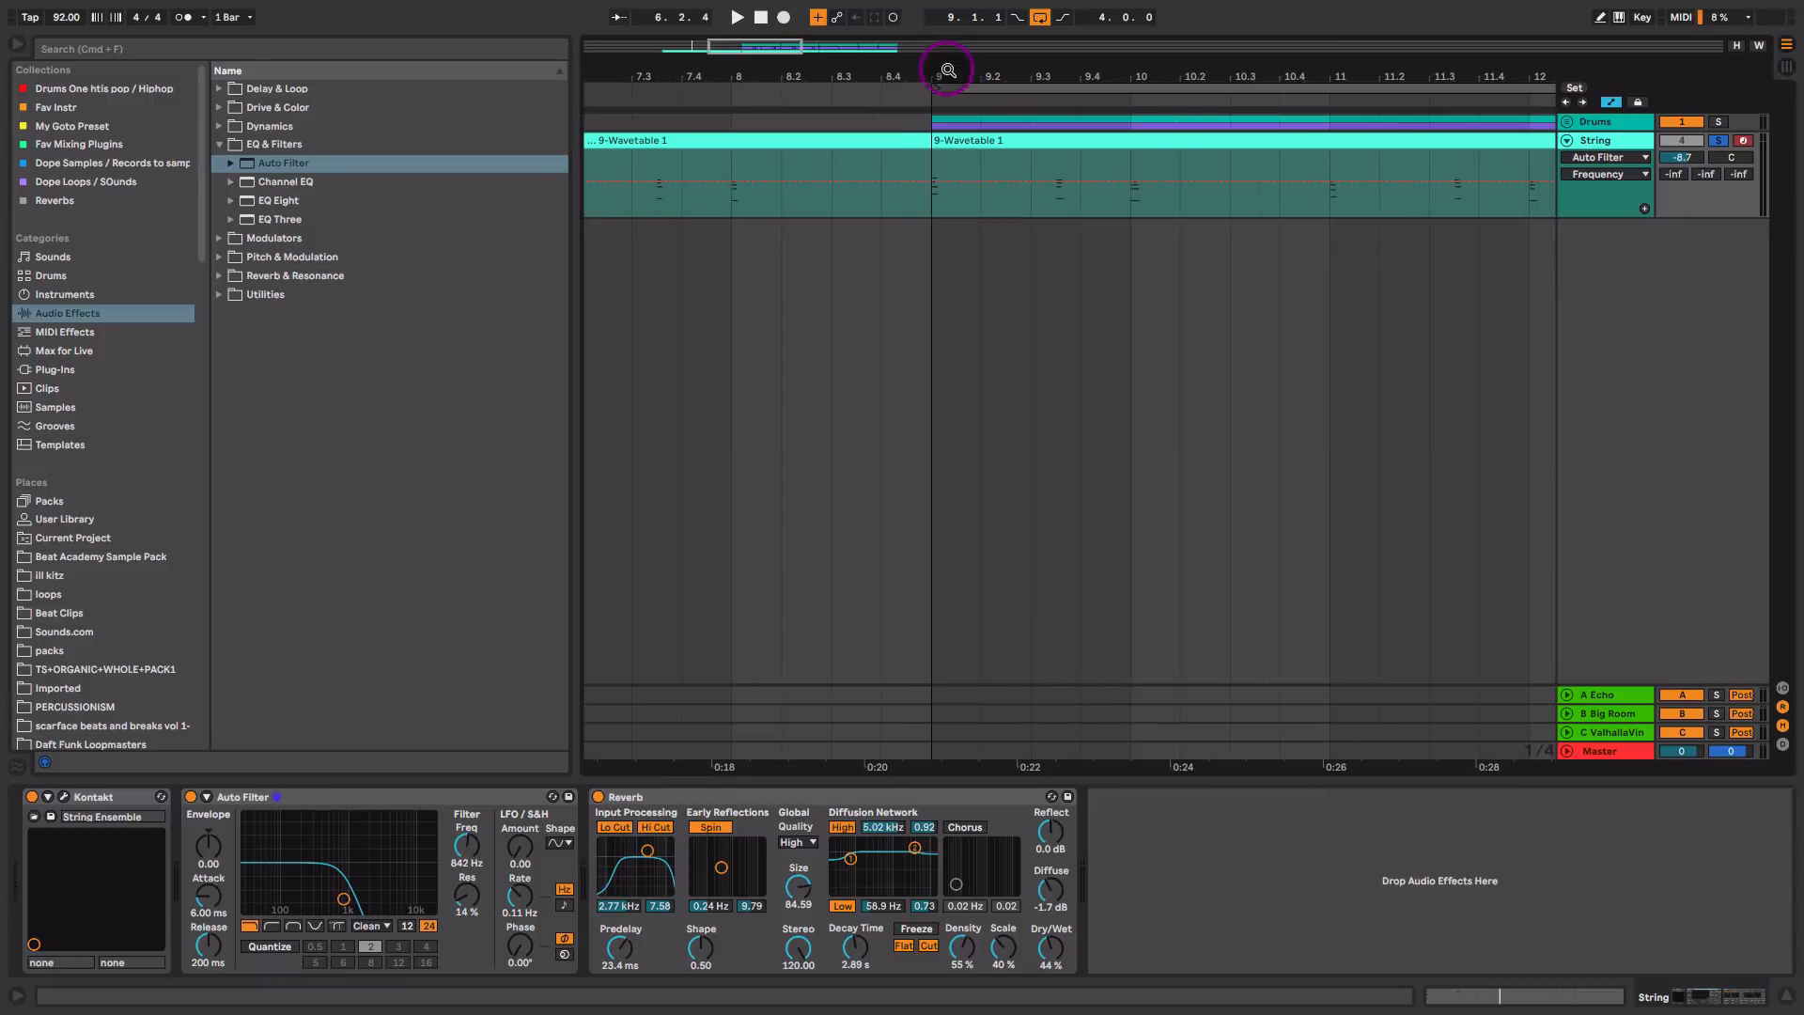
{"action": "left_click_drag", "start_coordinate": [1564, 217], "coordinate": [1554, 293]}
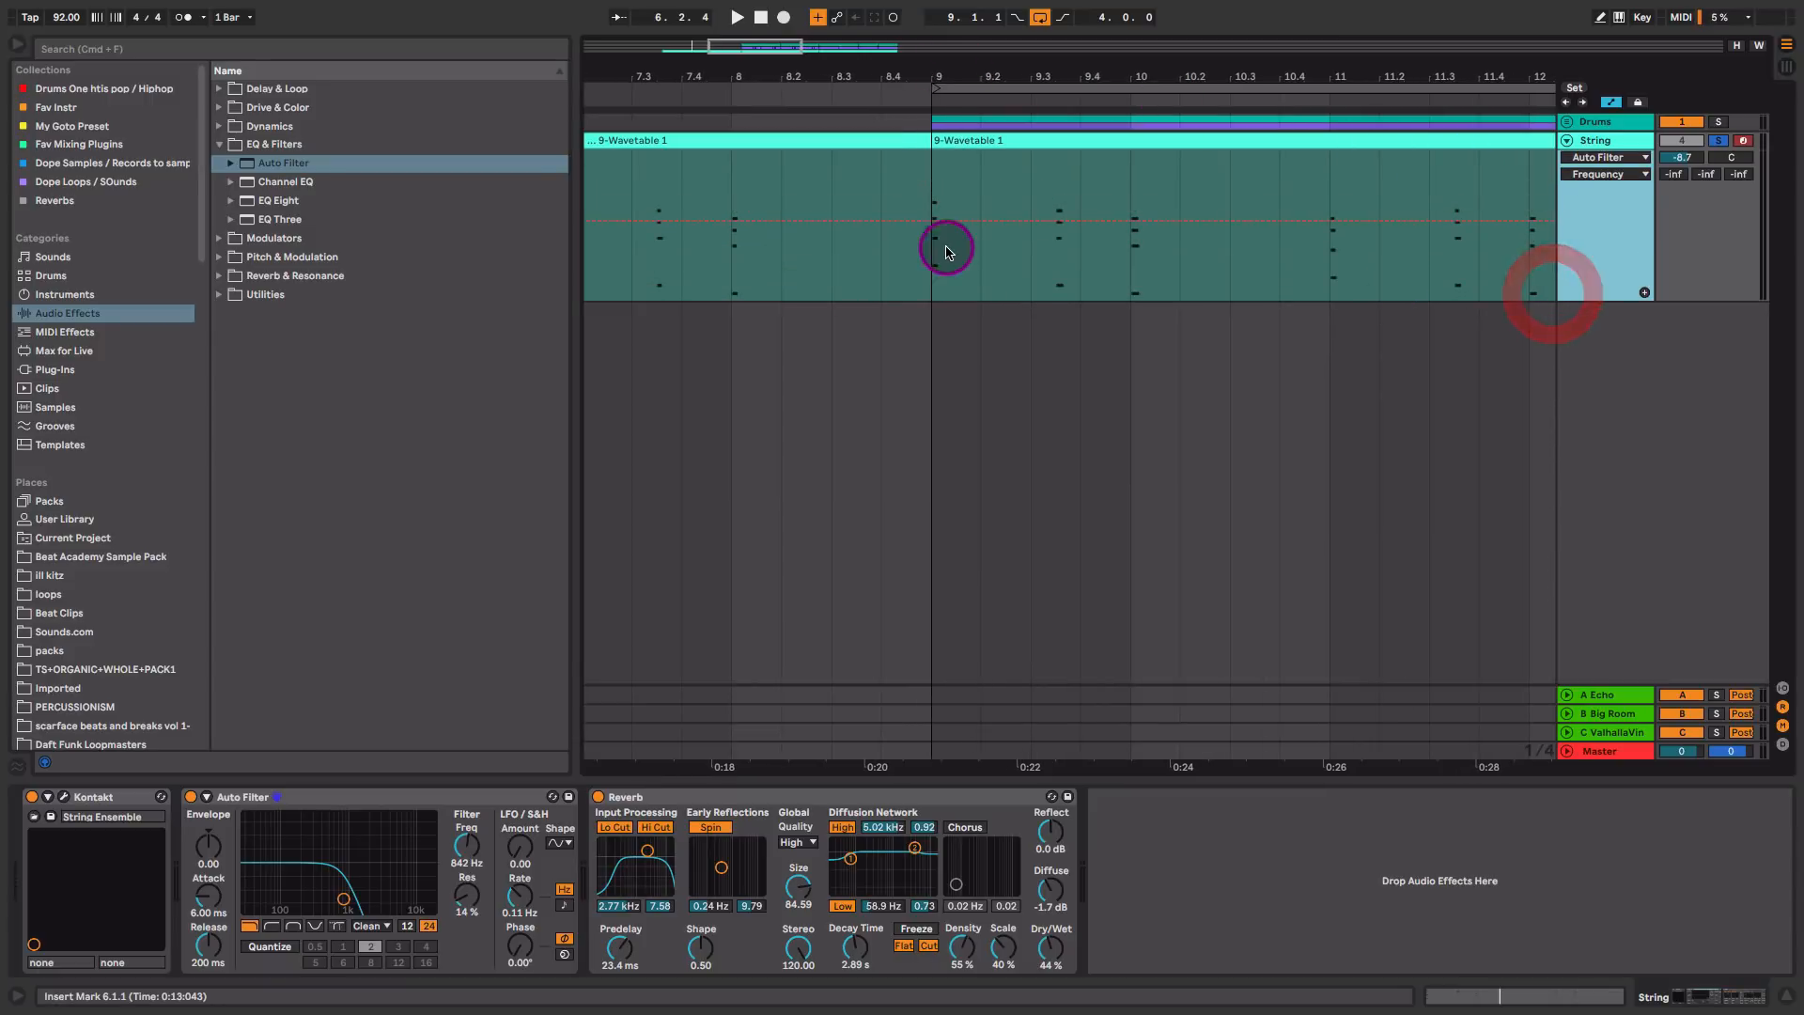
Step: Shape the String track's filter Frequency automation into a downward ramp from 9.1.1 to 9.2.1 and play it back
{"action": "left_click_drag", "start_coordinate": [931, 249], "coordinate": [980, 173]}
{"action": "key", "text": "space"}
{"action": "key", "text": "space"}
{"action": "left_click", "coordinate": [980, 173]}
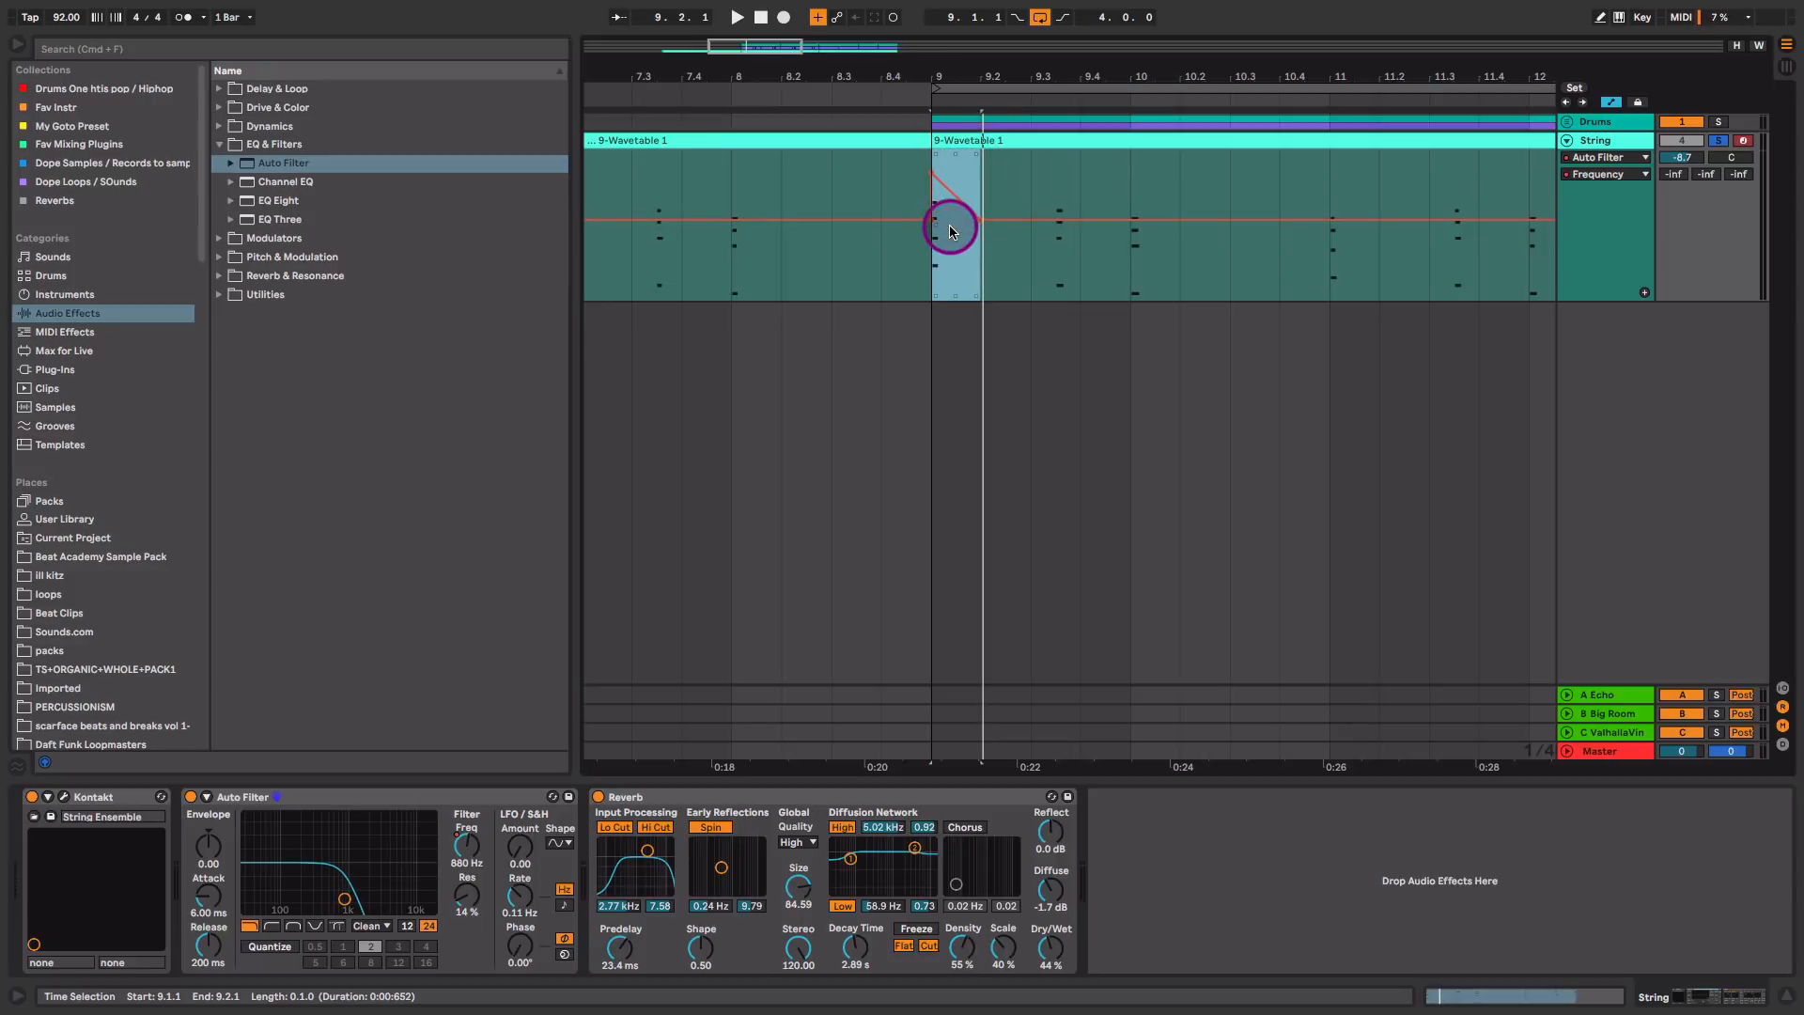
{"action": "key", "text": "space"}
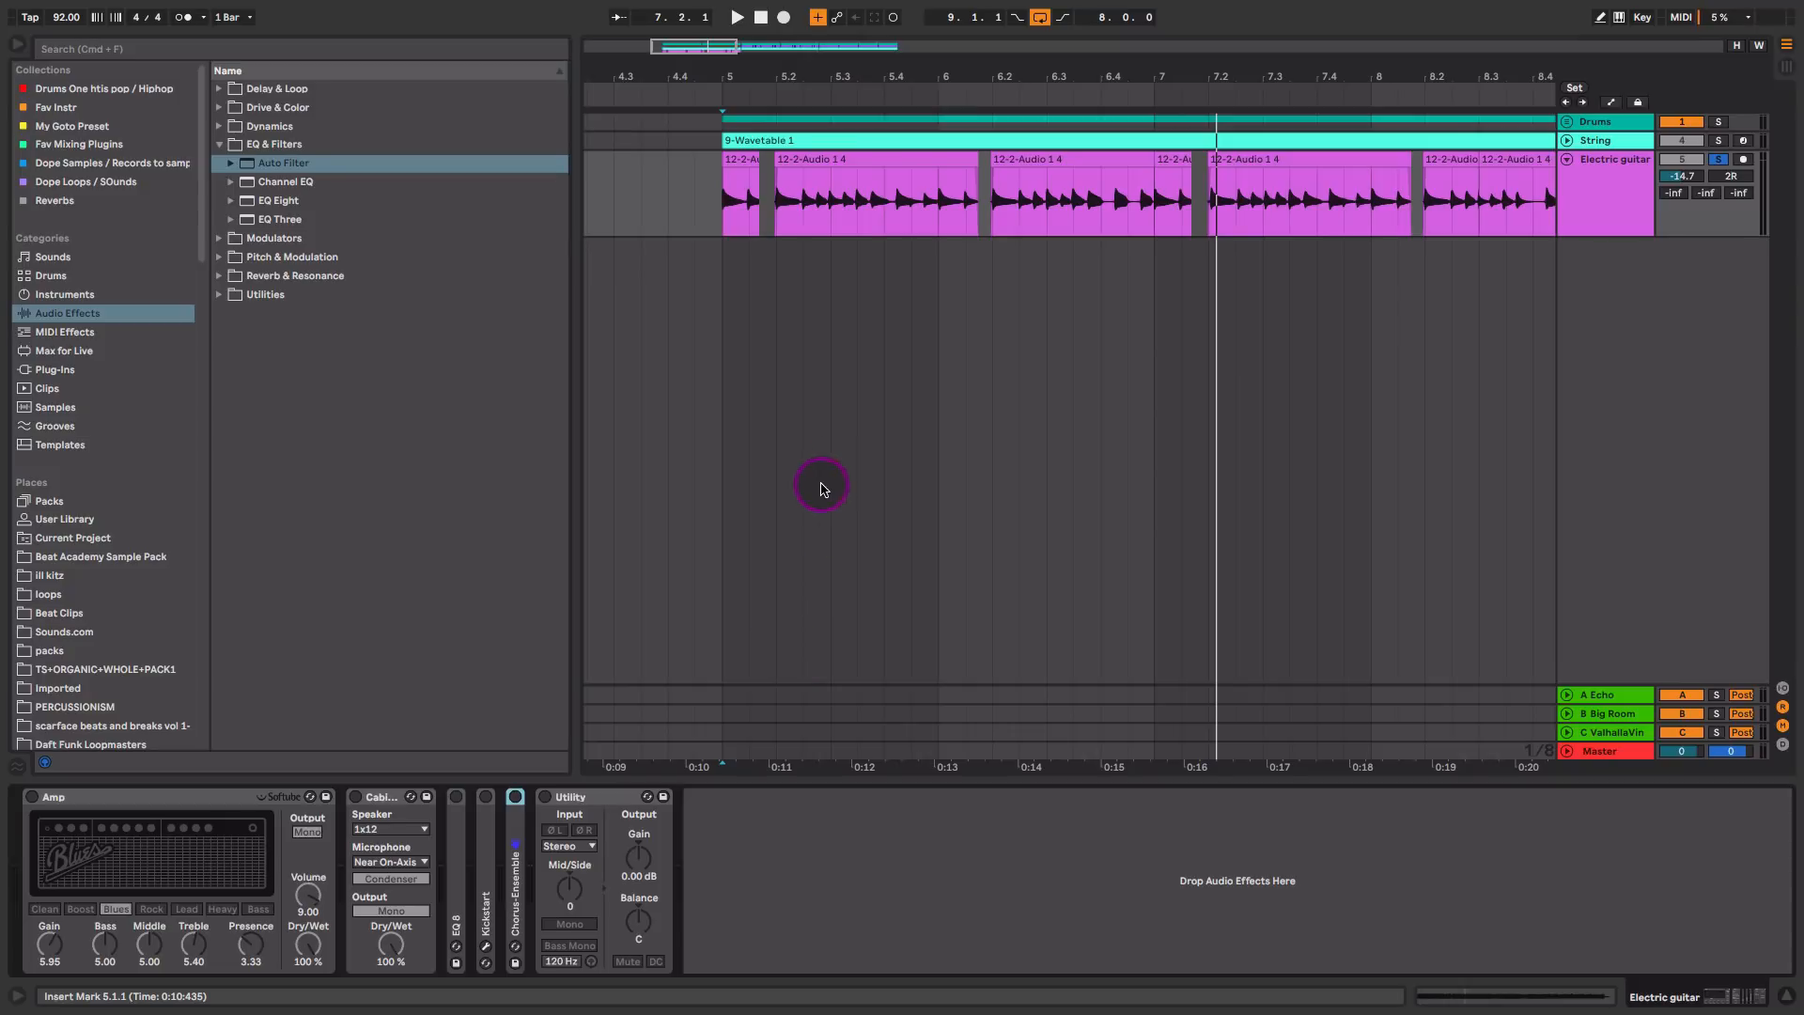
Step: Play the Electric guitar track dry, enable its Amp and Cabinet in turn, and listen to each during playback
{"action": "key", "text": "space"}
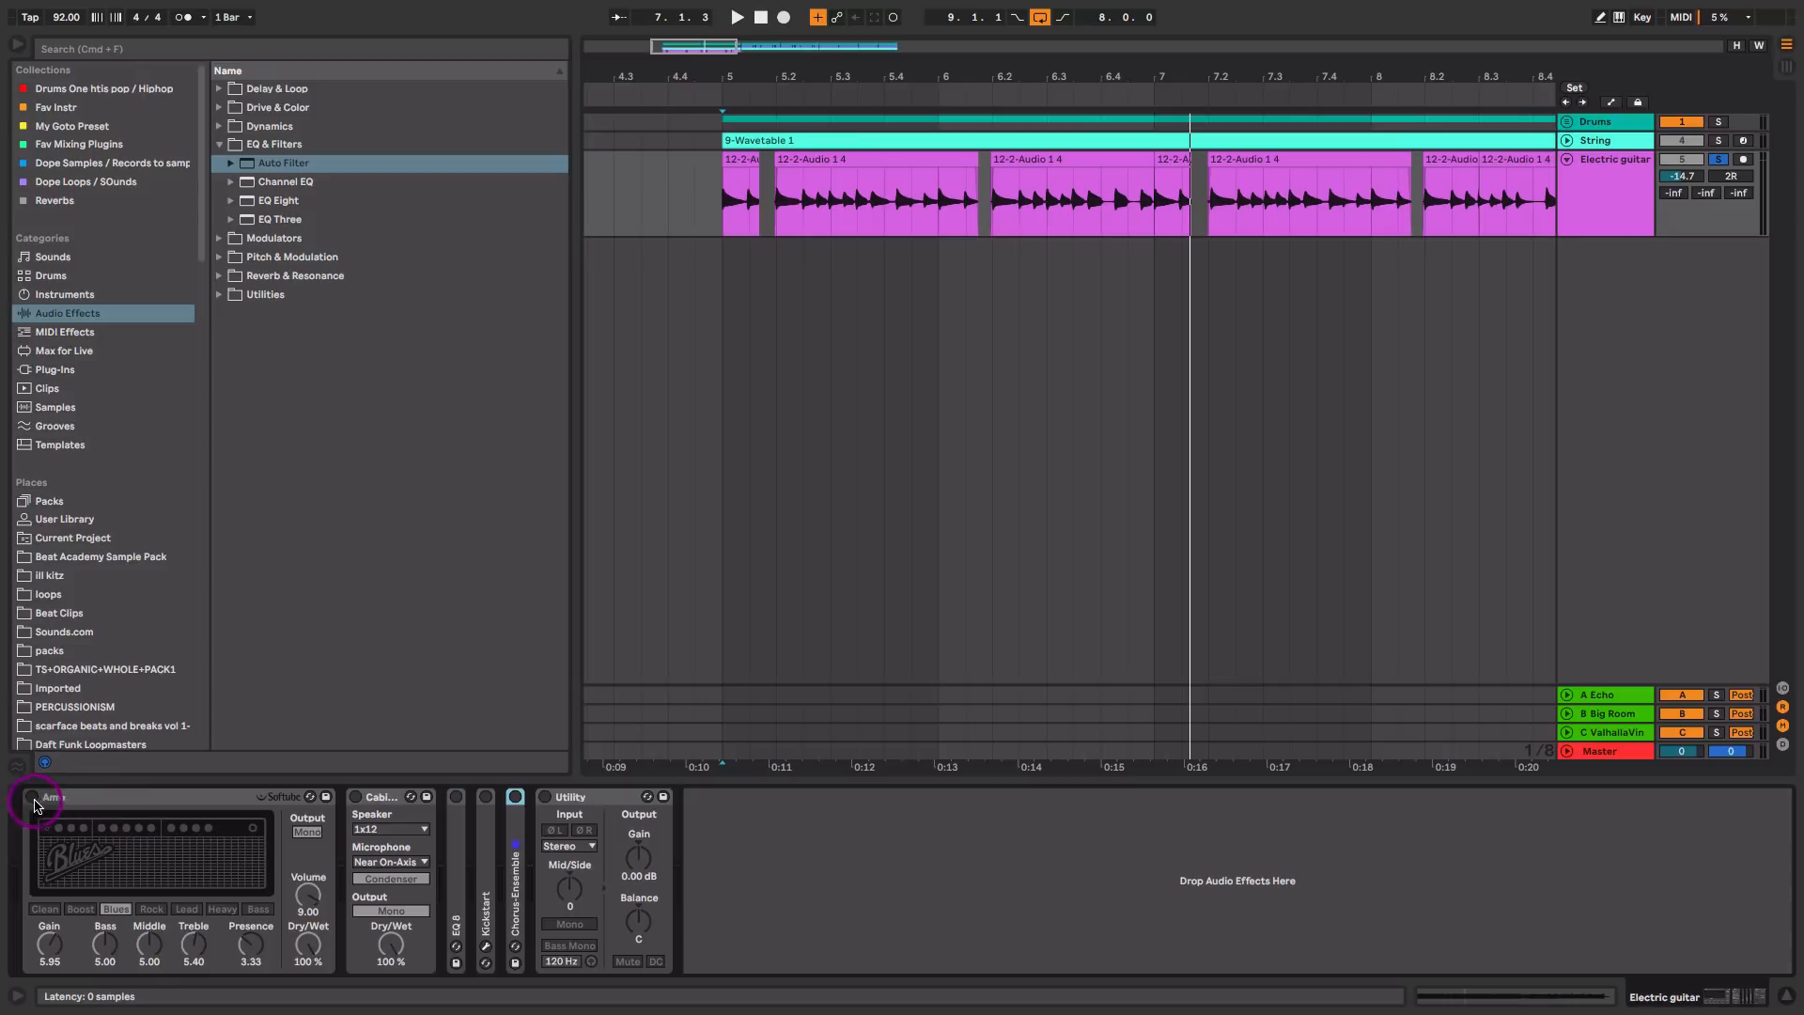
{"action": "left_click", "coordinate": [37, 799]}
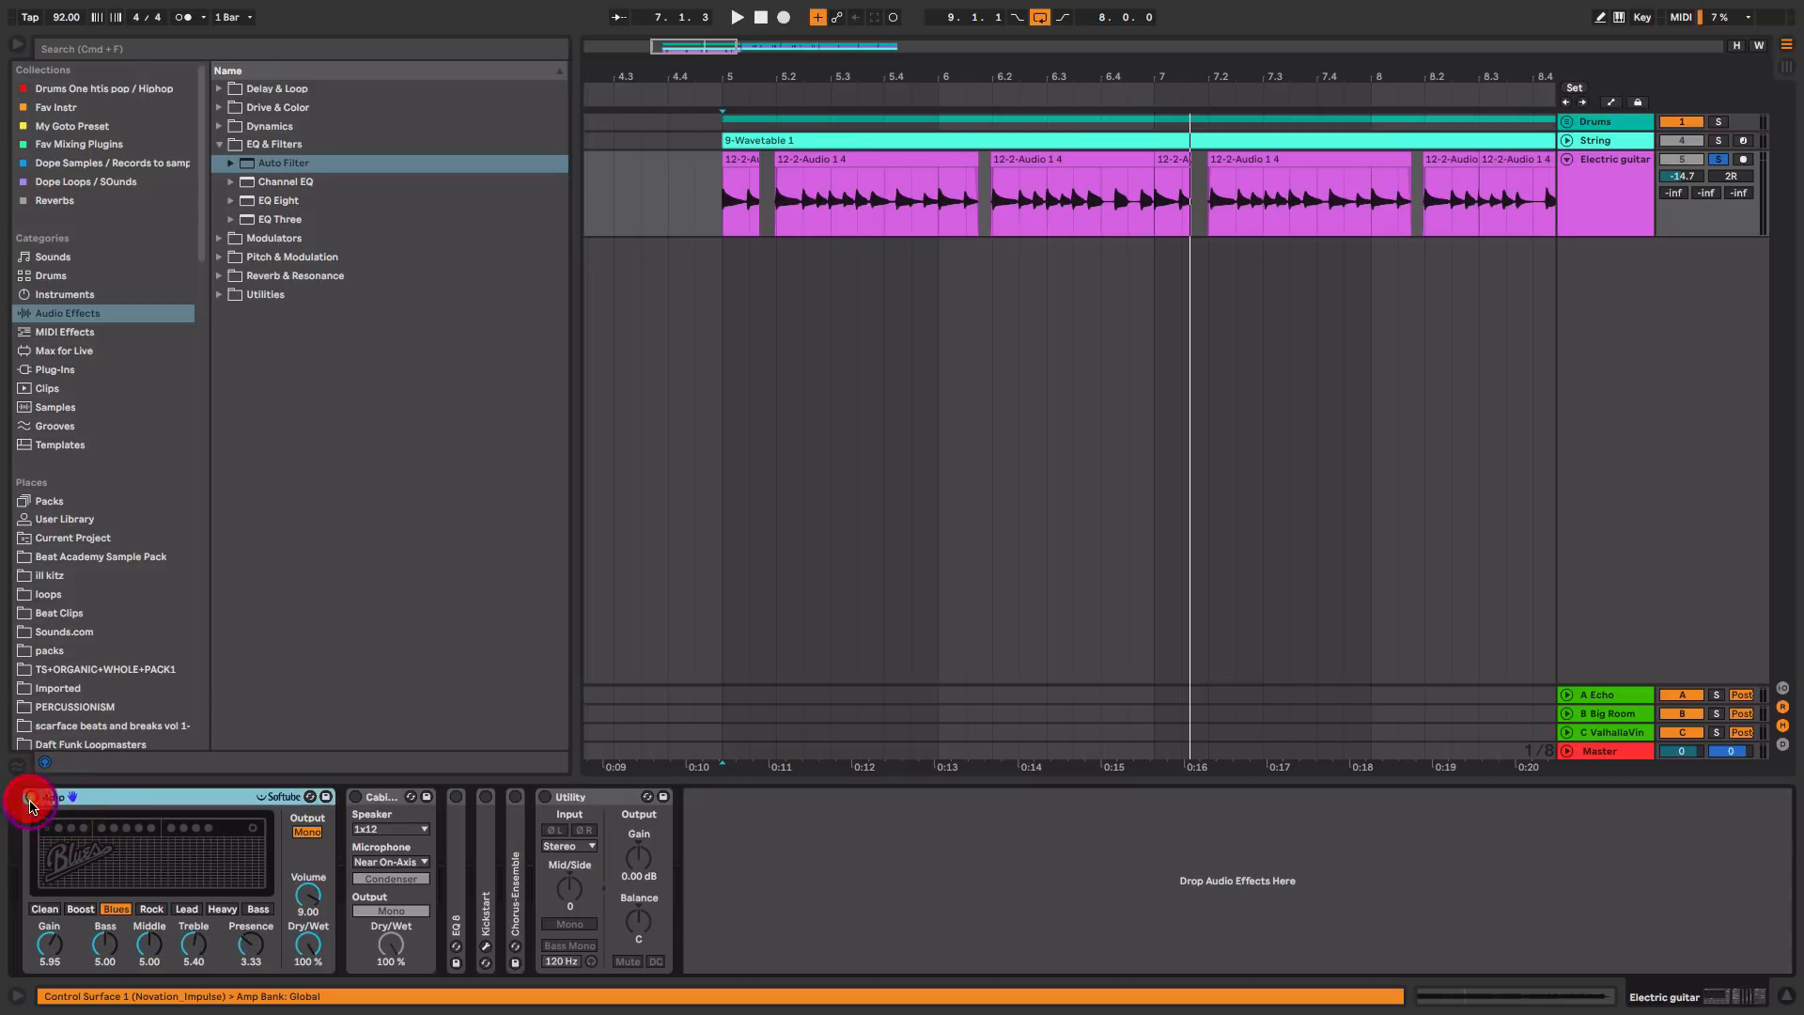
{"action": "key", "text": "space"}
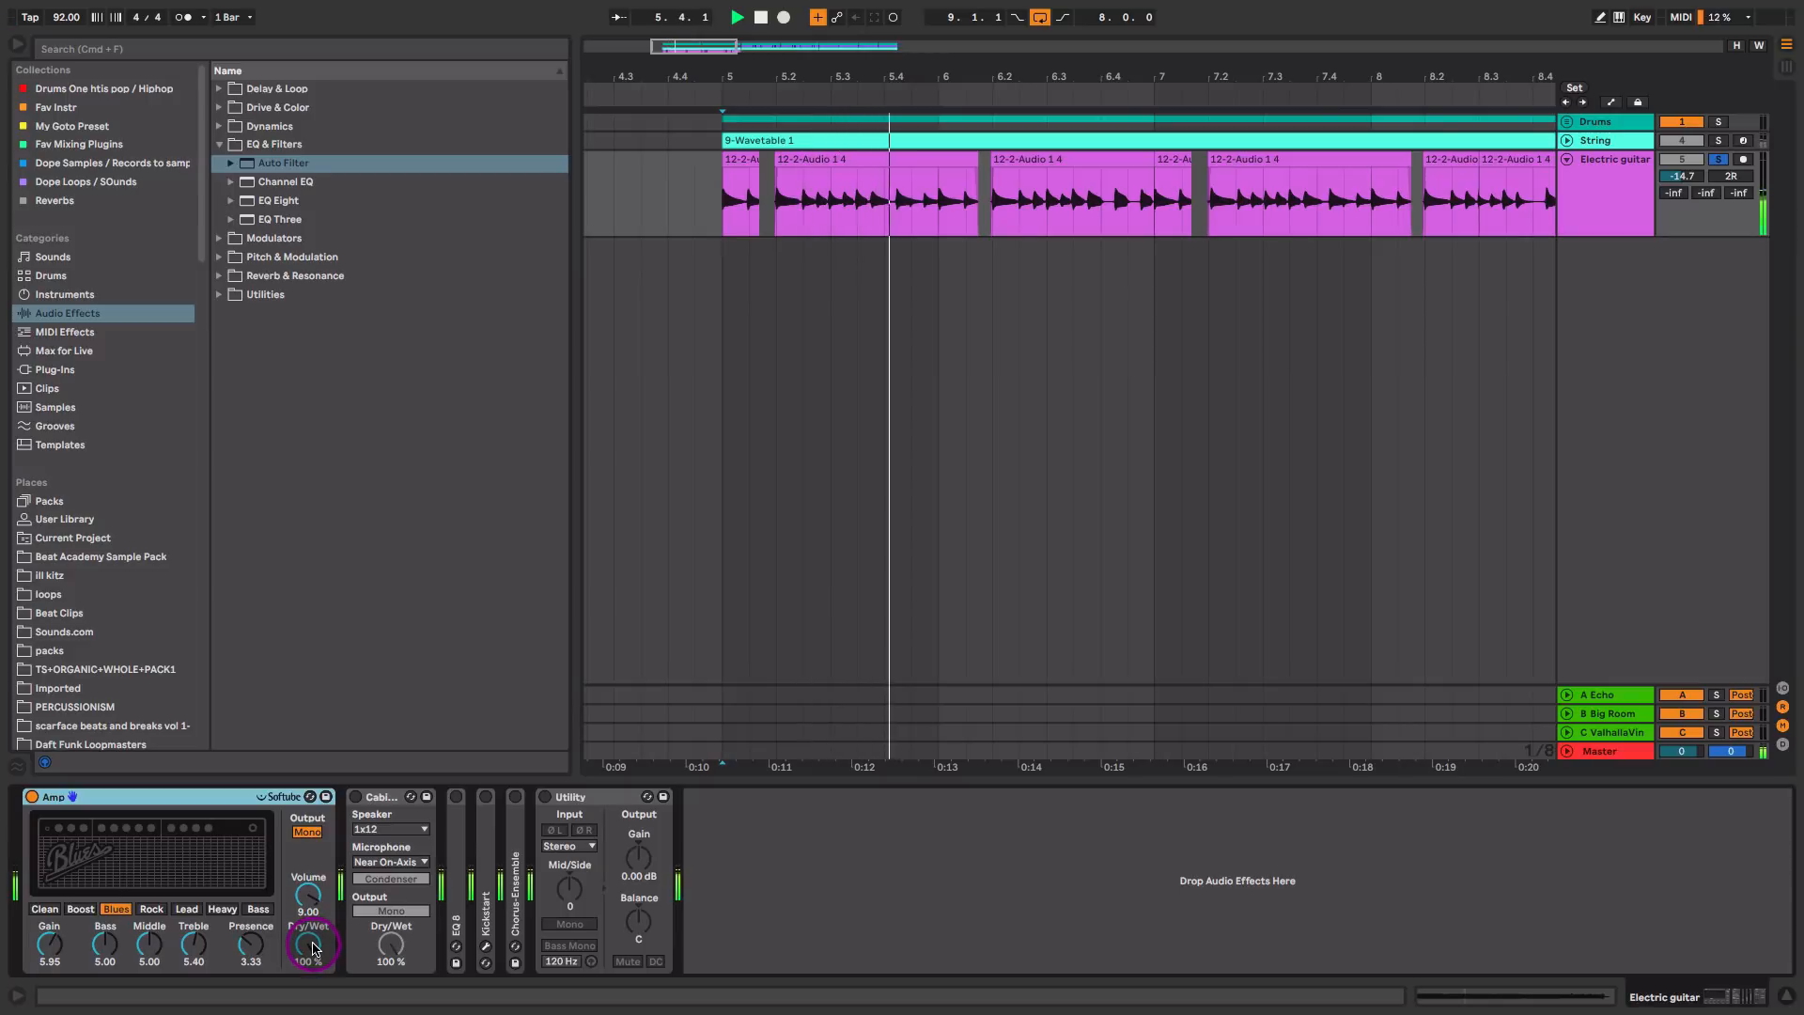
{"action": "left_click", "coordinate": [355, 797]}
{"action": "key", "text": "space"}
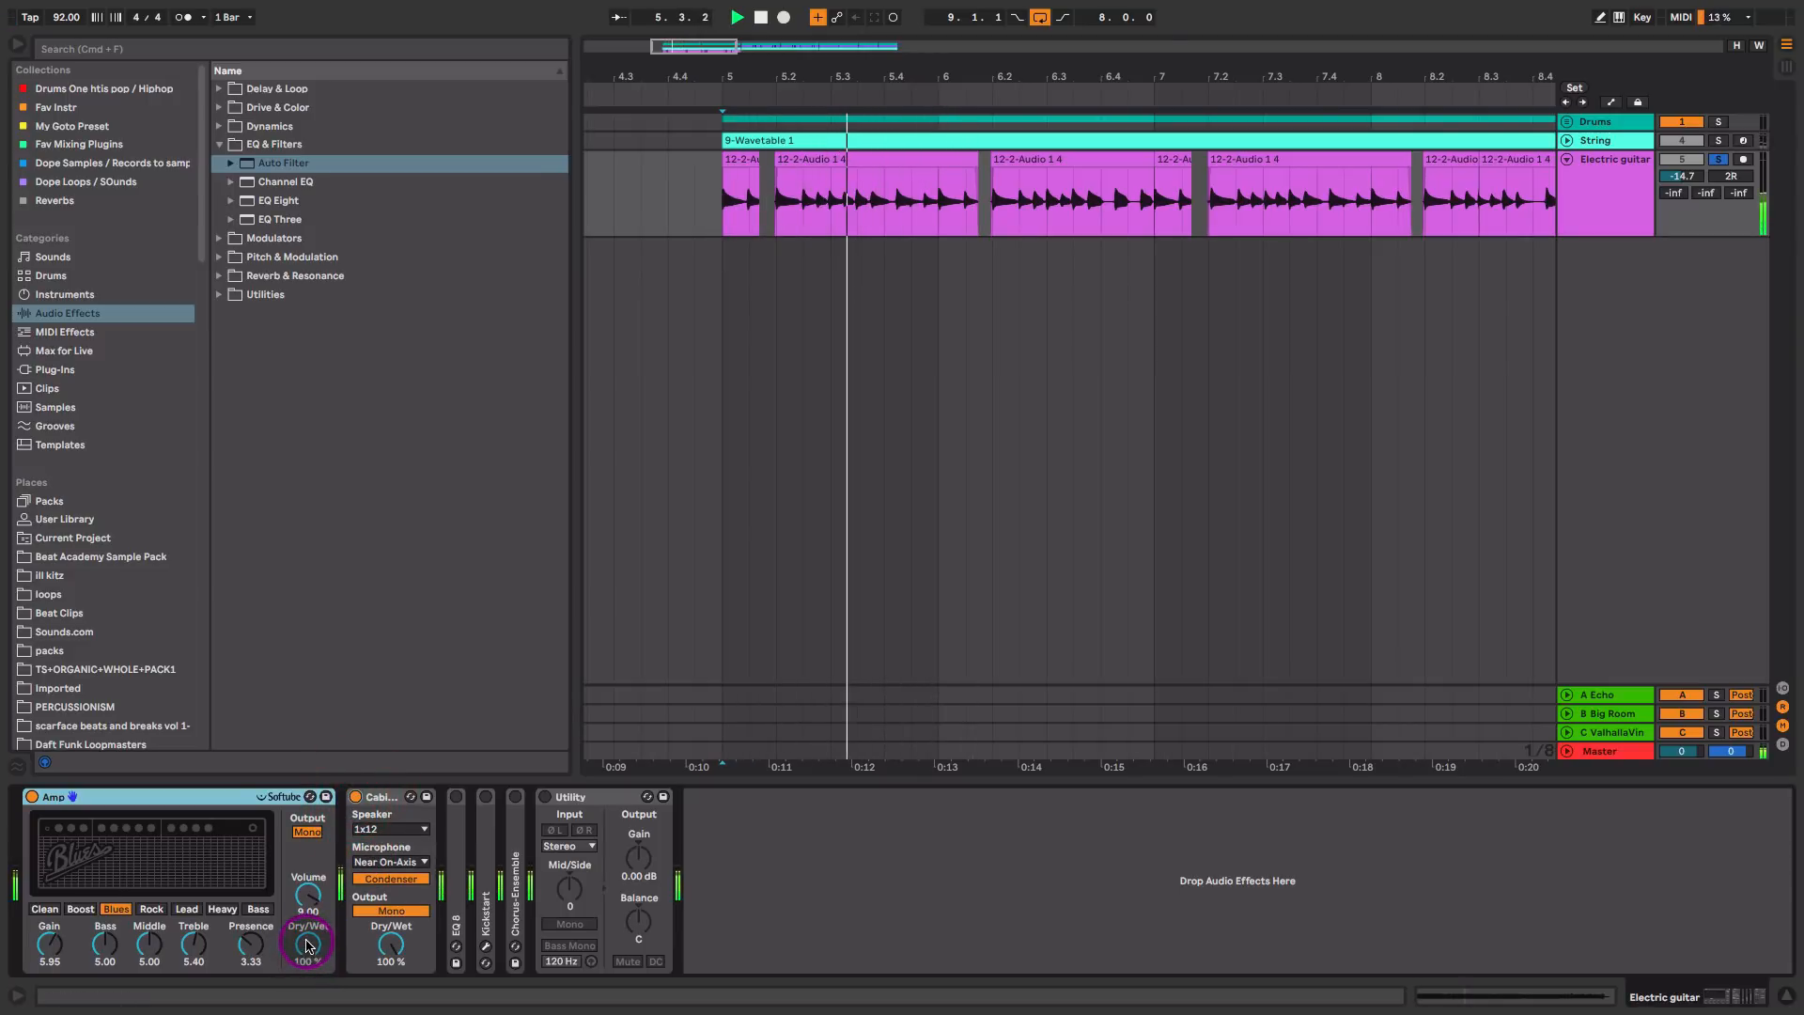
Step: Lower the guitar Amp's Dry/Wet to 38.9 % while checking the blend during playback
{"action": "key", "text": "space"}
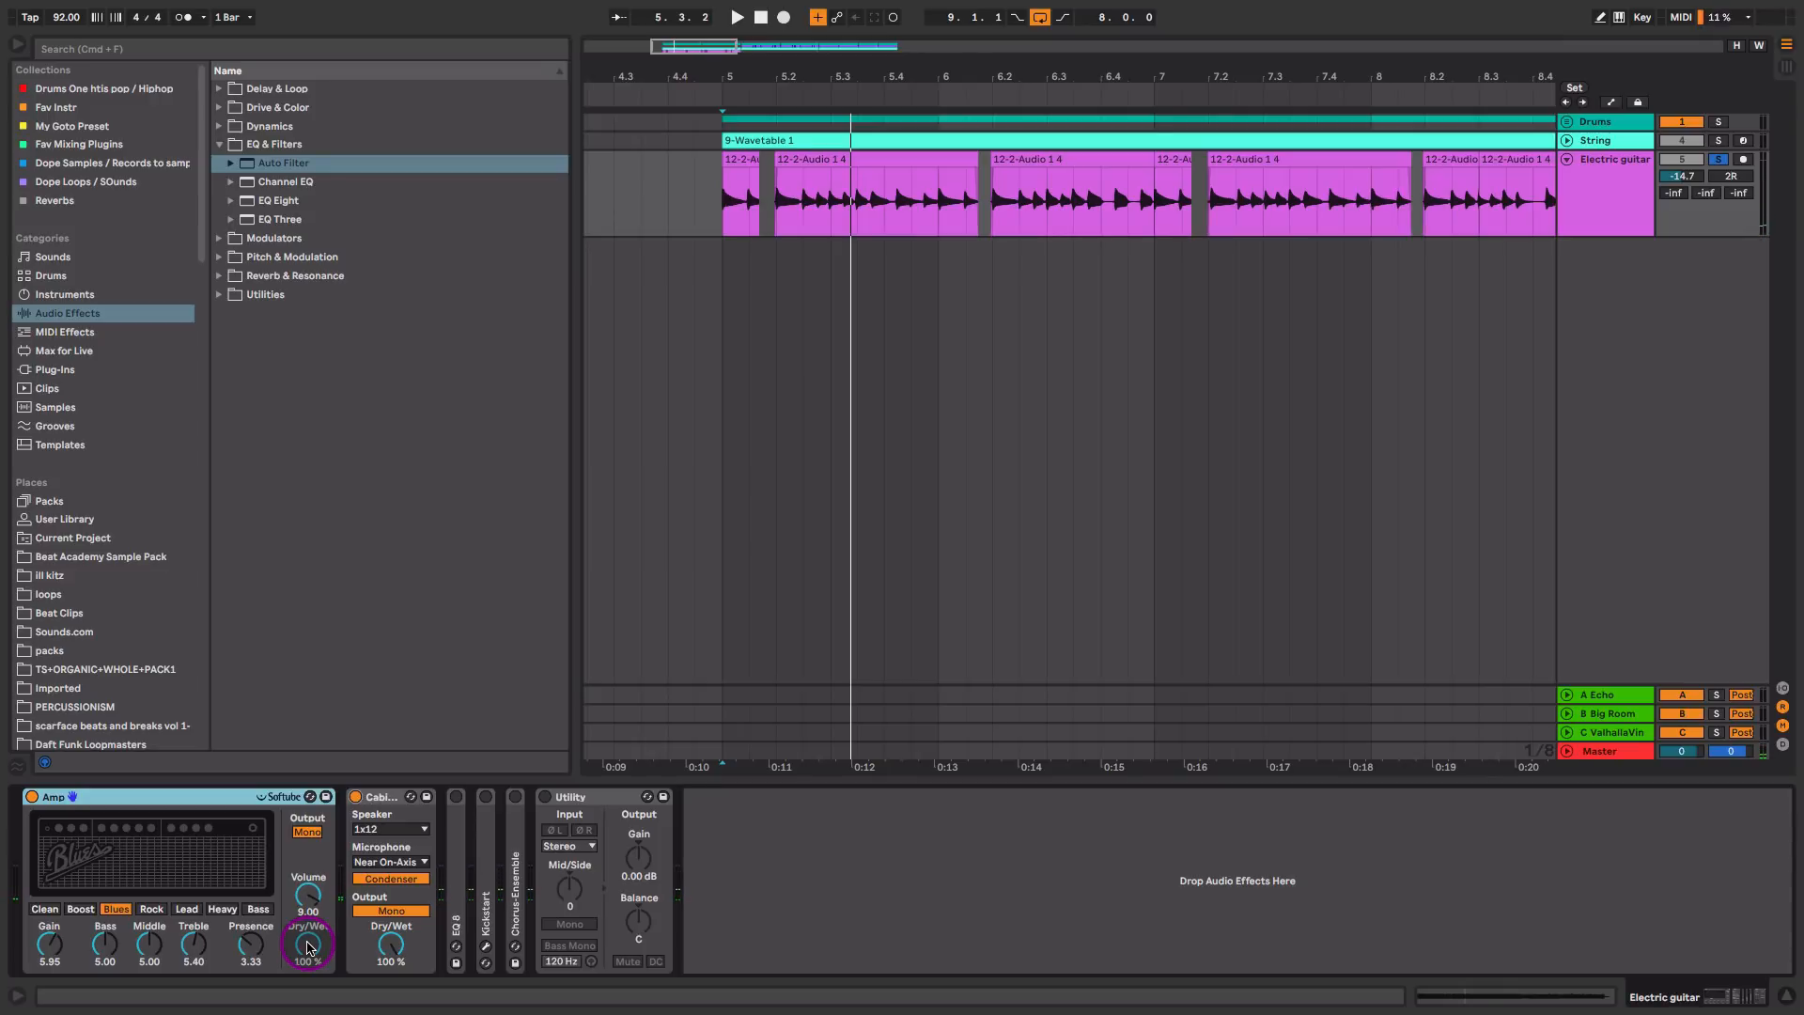
{"action": "left_click_drag", "start_coordinate": [312, 949], "coordinate": [312, 954]}
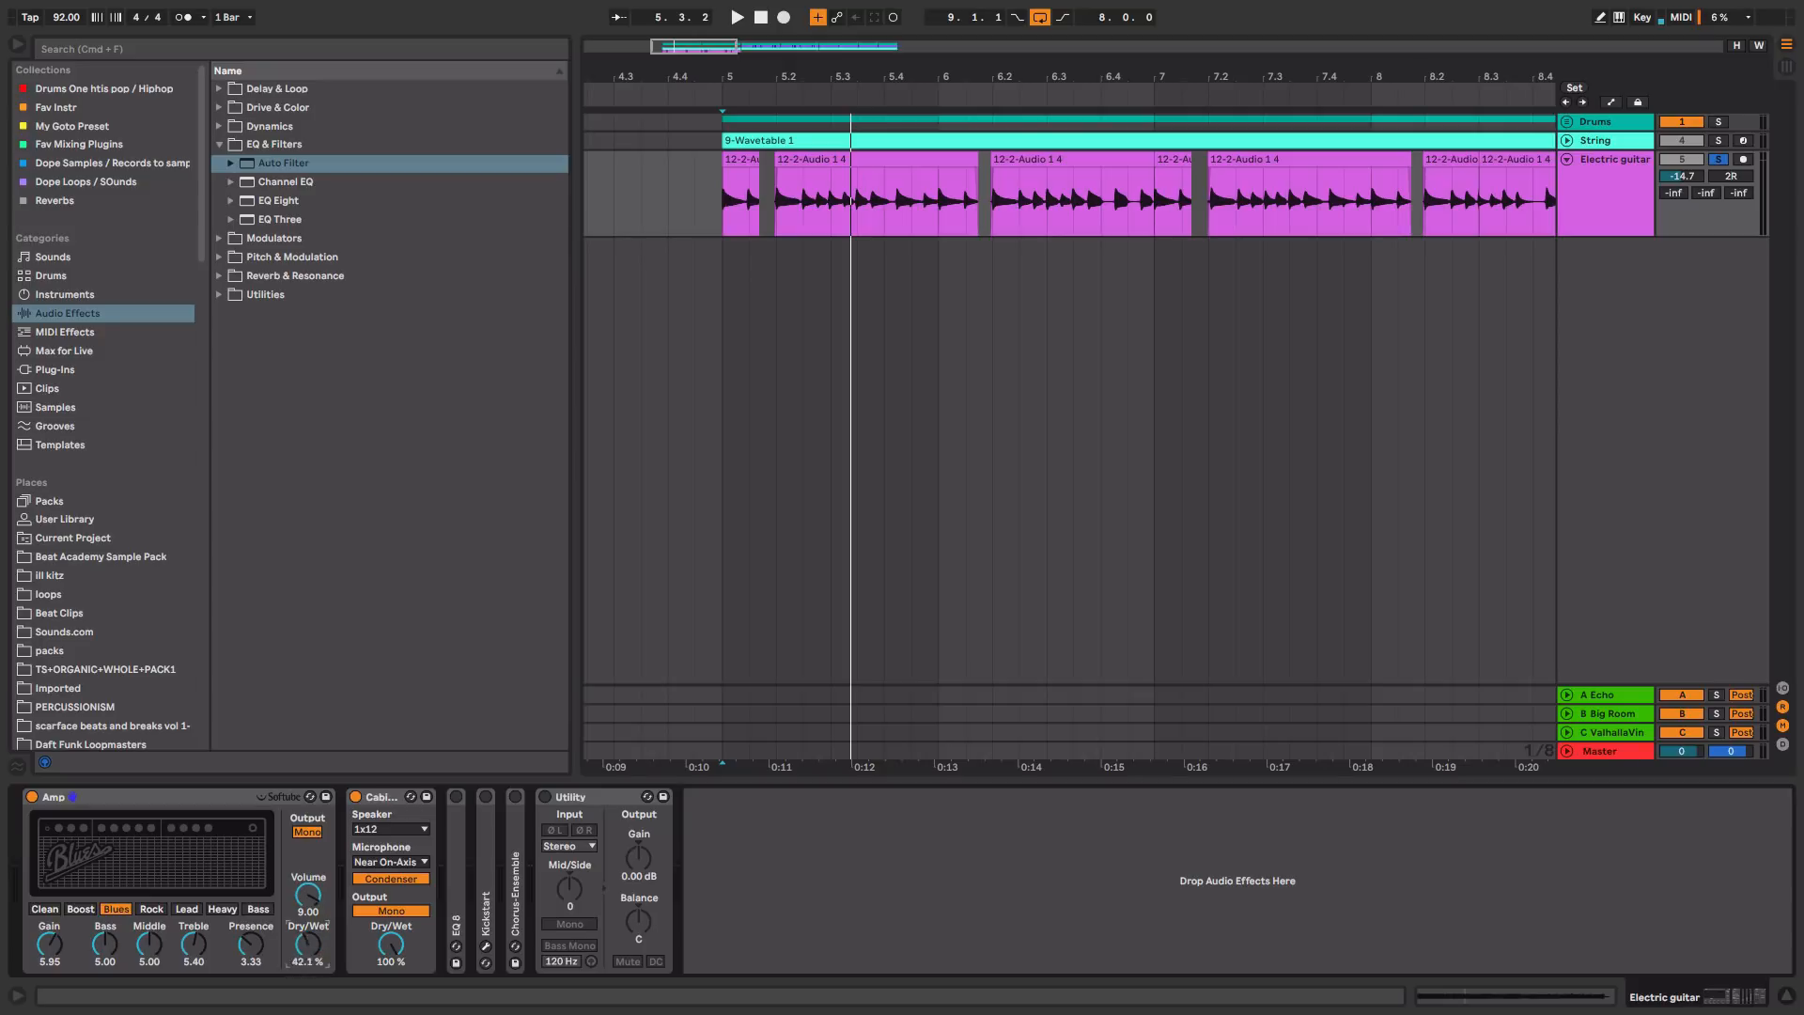
{"action": "key", "text": "space"}
{"action": "left_click_drag", "start_coordinate": [308, 944], "coordinate": [308, 990]}
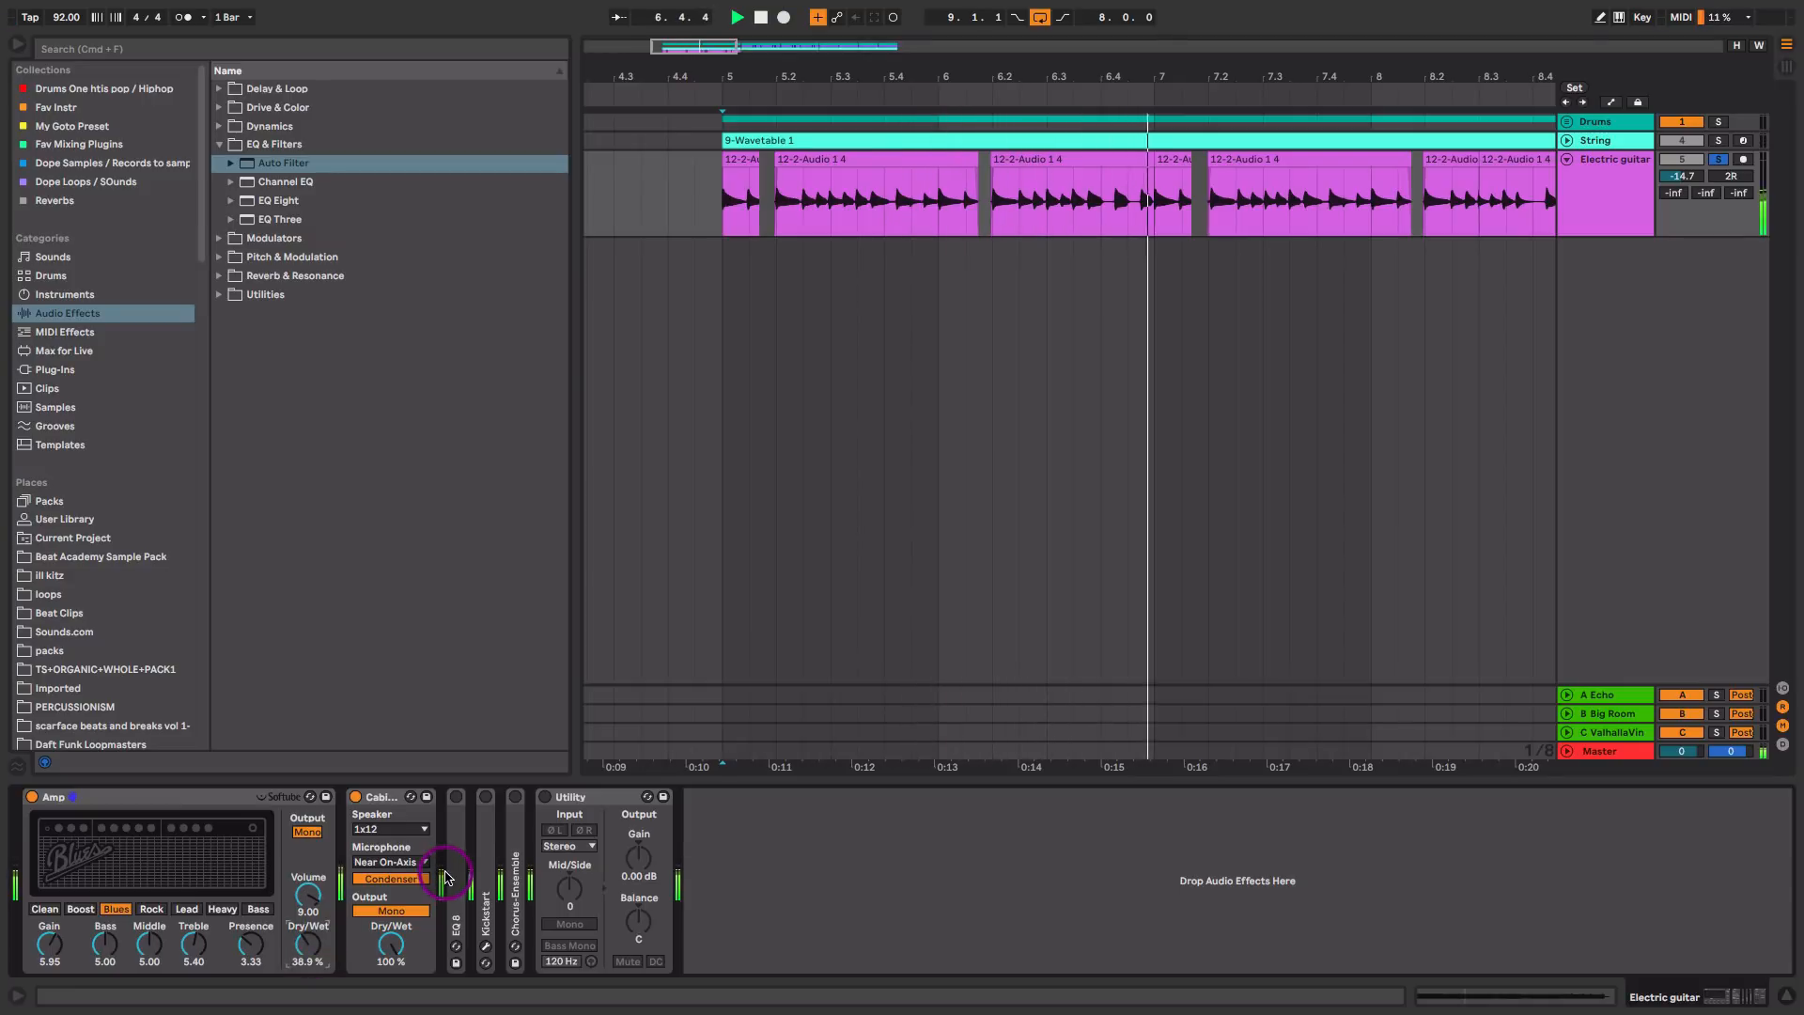
{"action": "key", "text": "space"}
Step: Enable and expand the guitar's EQ 8 and adjust its high-cut band 8 to 4.84 kHz with Q 0.51 during playback
{"action": "double_click", "coordinate": [456, 804]}
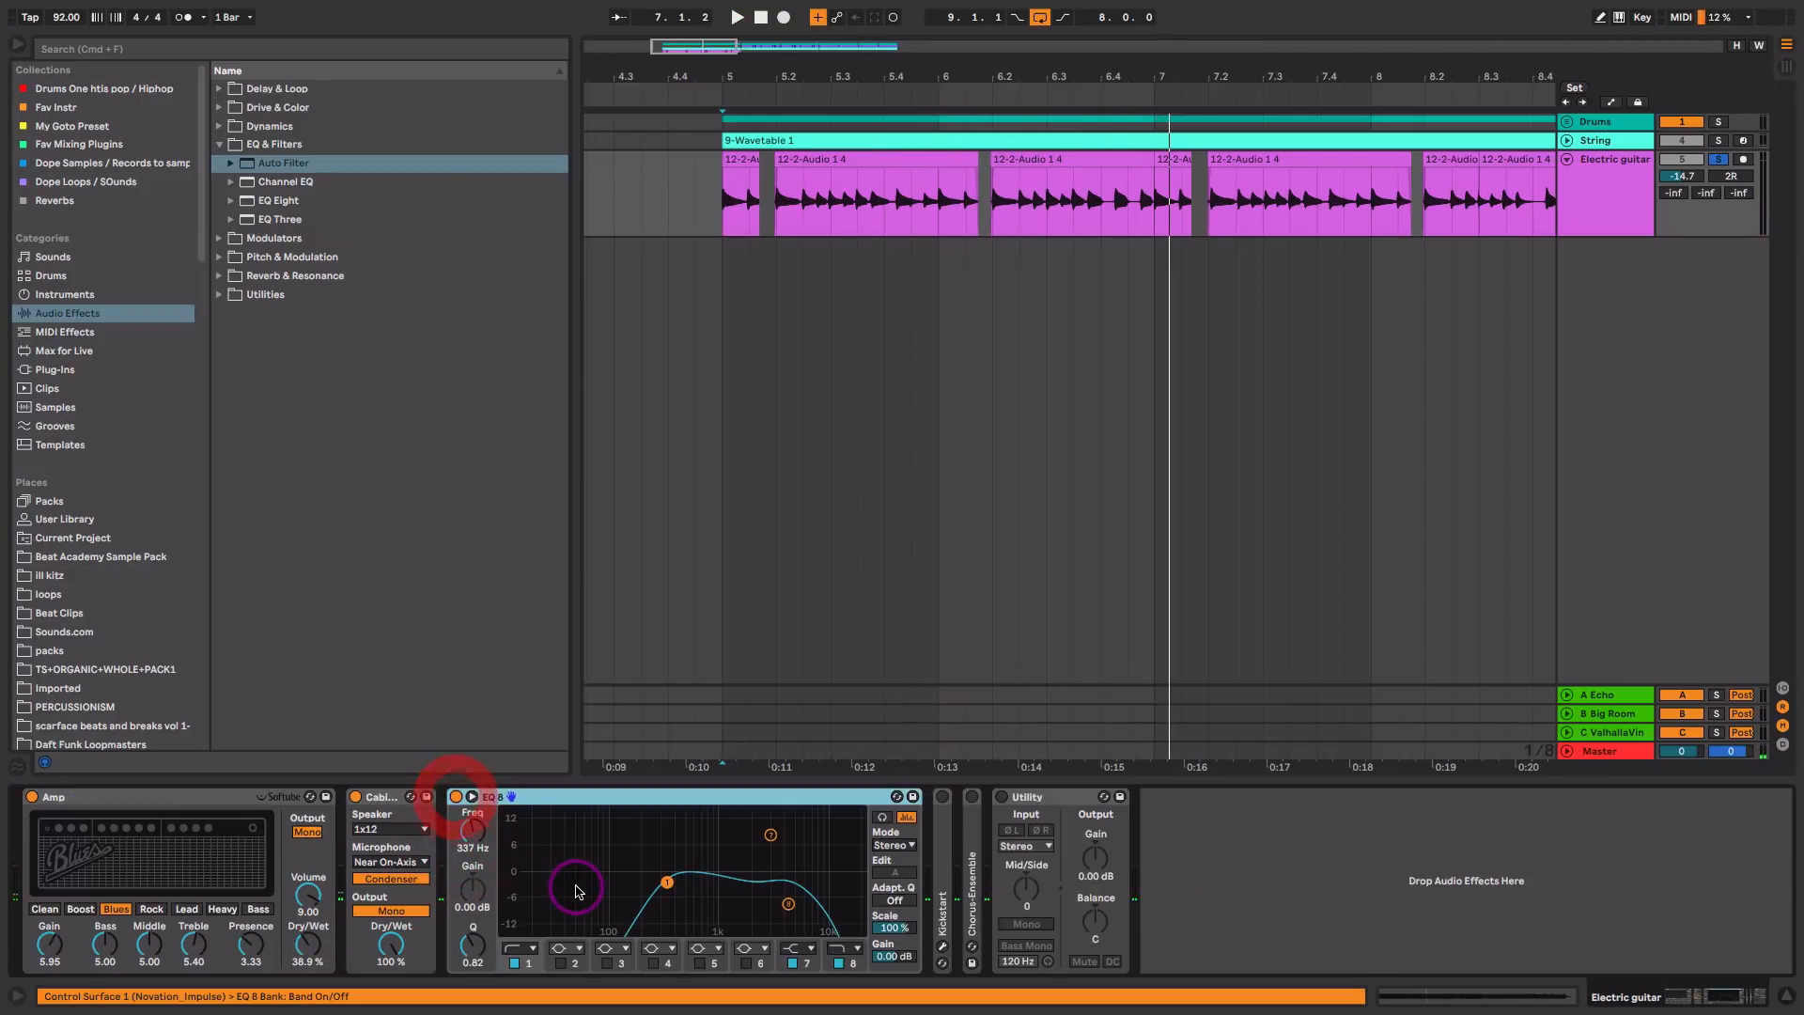
{"action": "key", "text": "space"}
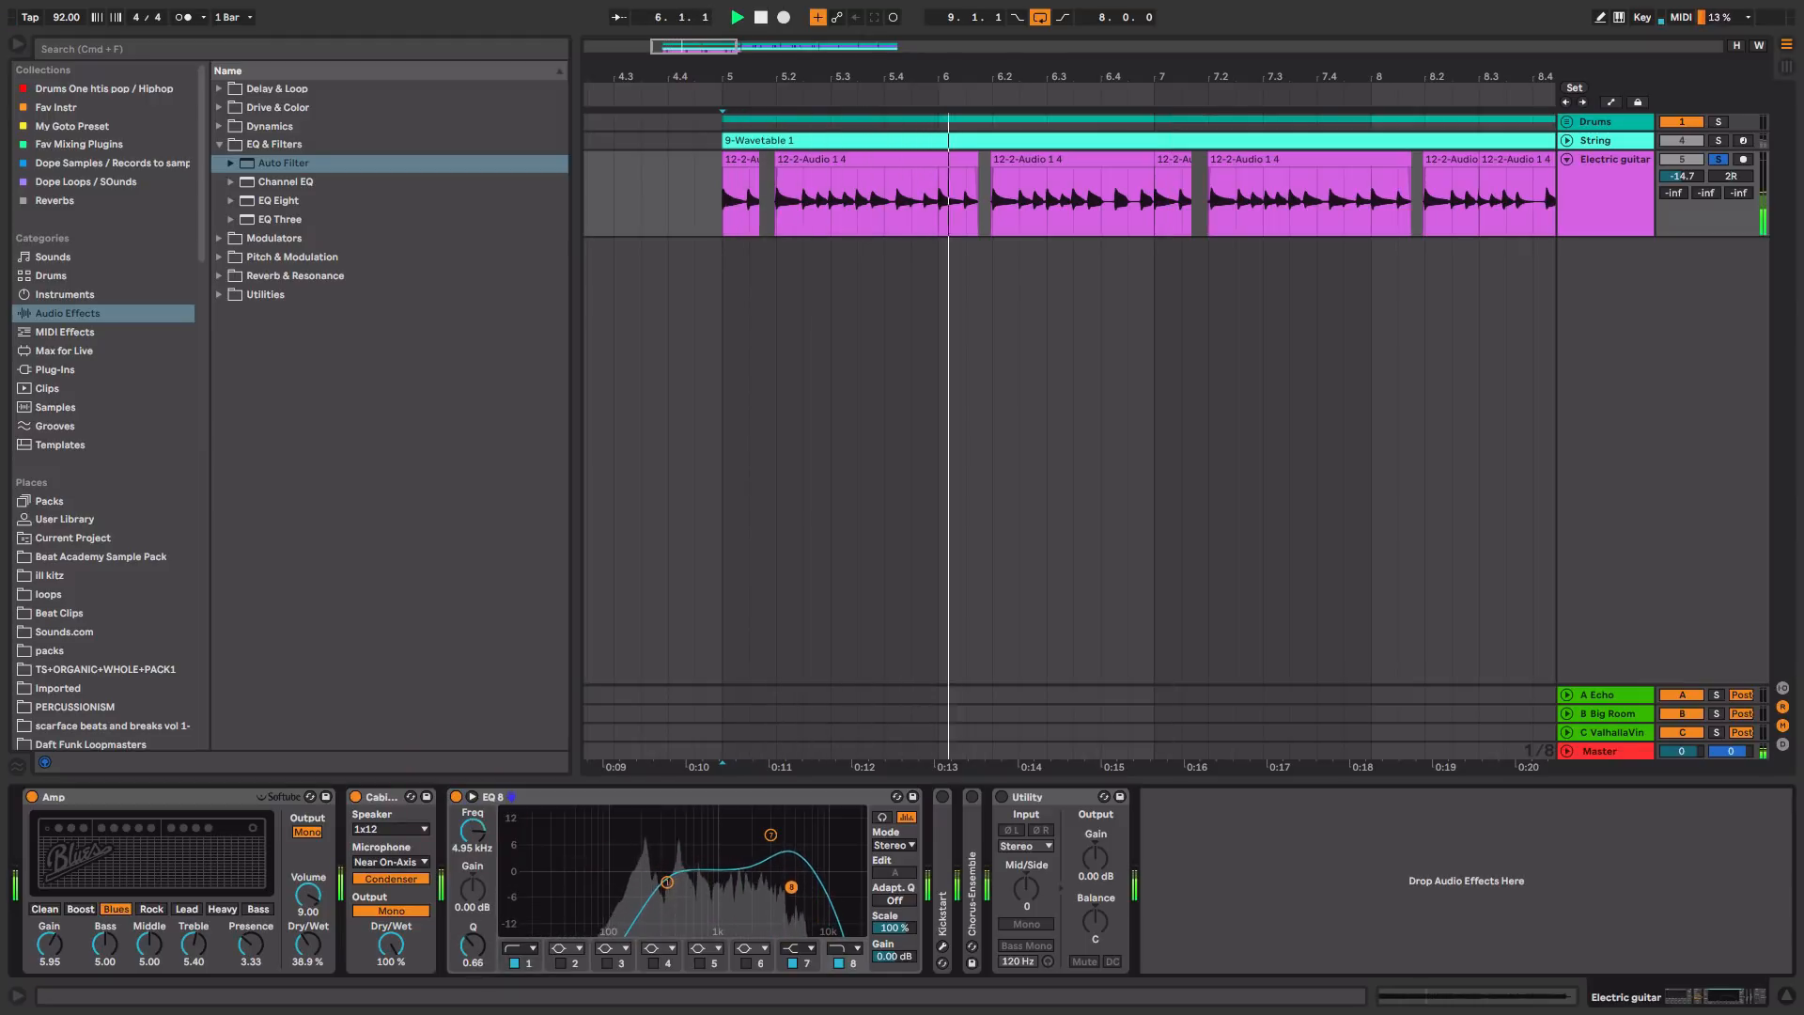
{"action": "left_click_drag", "start_coordinate": [791, 886], "coordinate": [791, 893]}
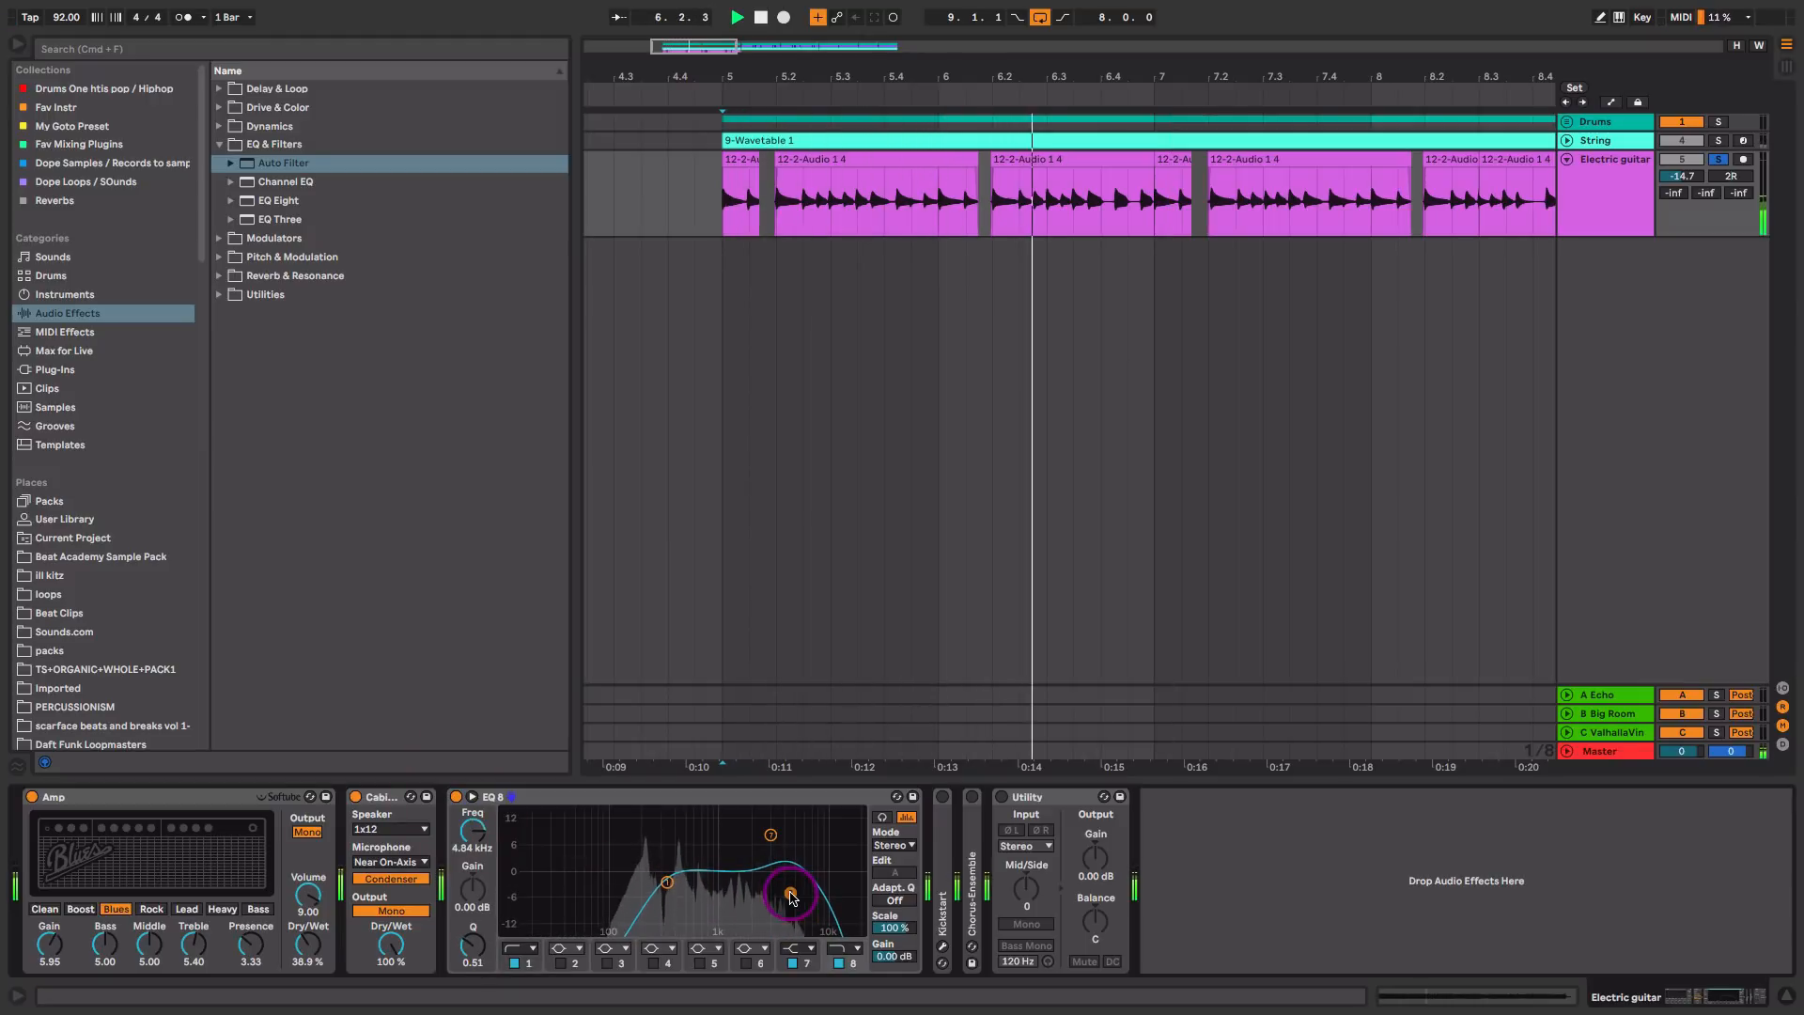
Step: Enable Kickstart on the Electric guitar track, raise its Mix to 70 % while listening, and close the plug-in window
{"action": "double_click", "coordinate": [943, 841]}
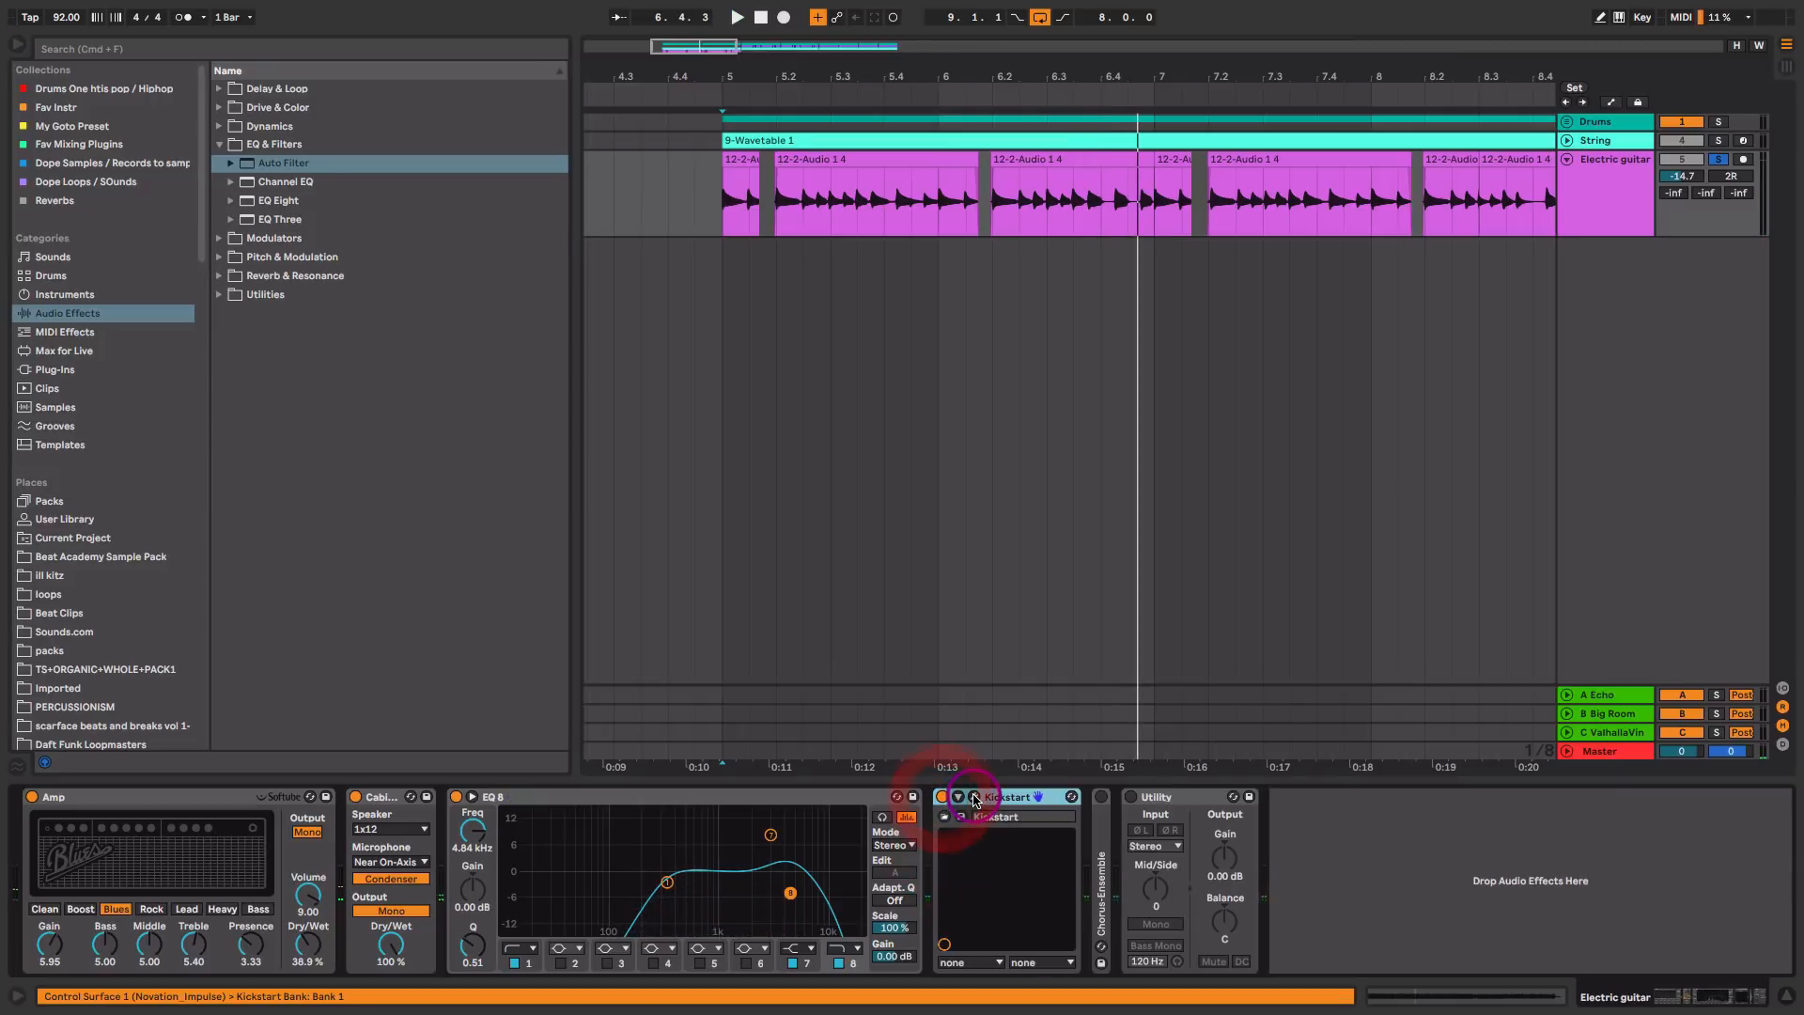
{"action": "left_click", "coordinate": [975, 800]}
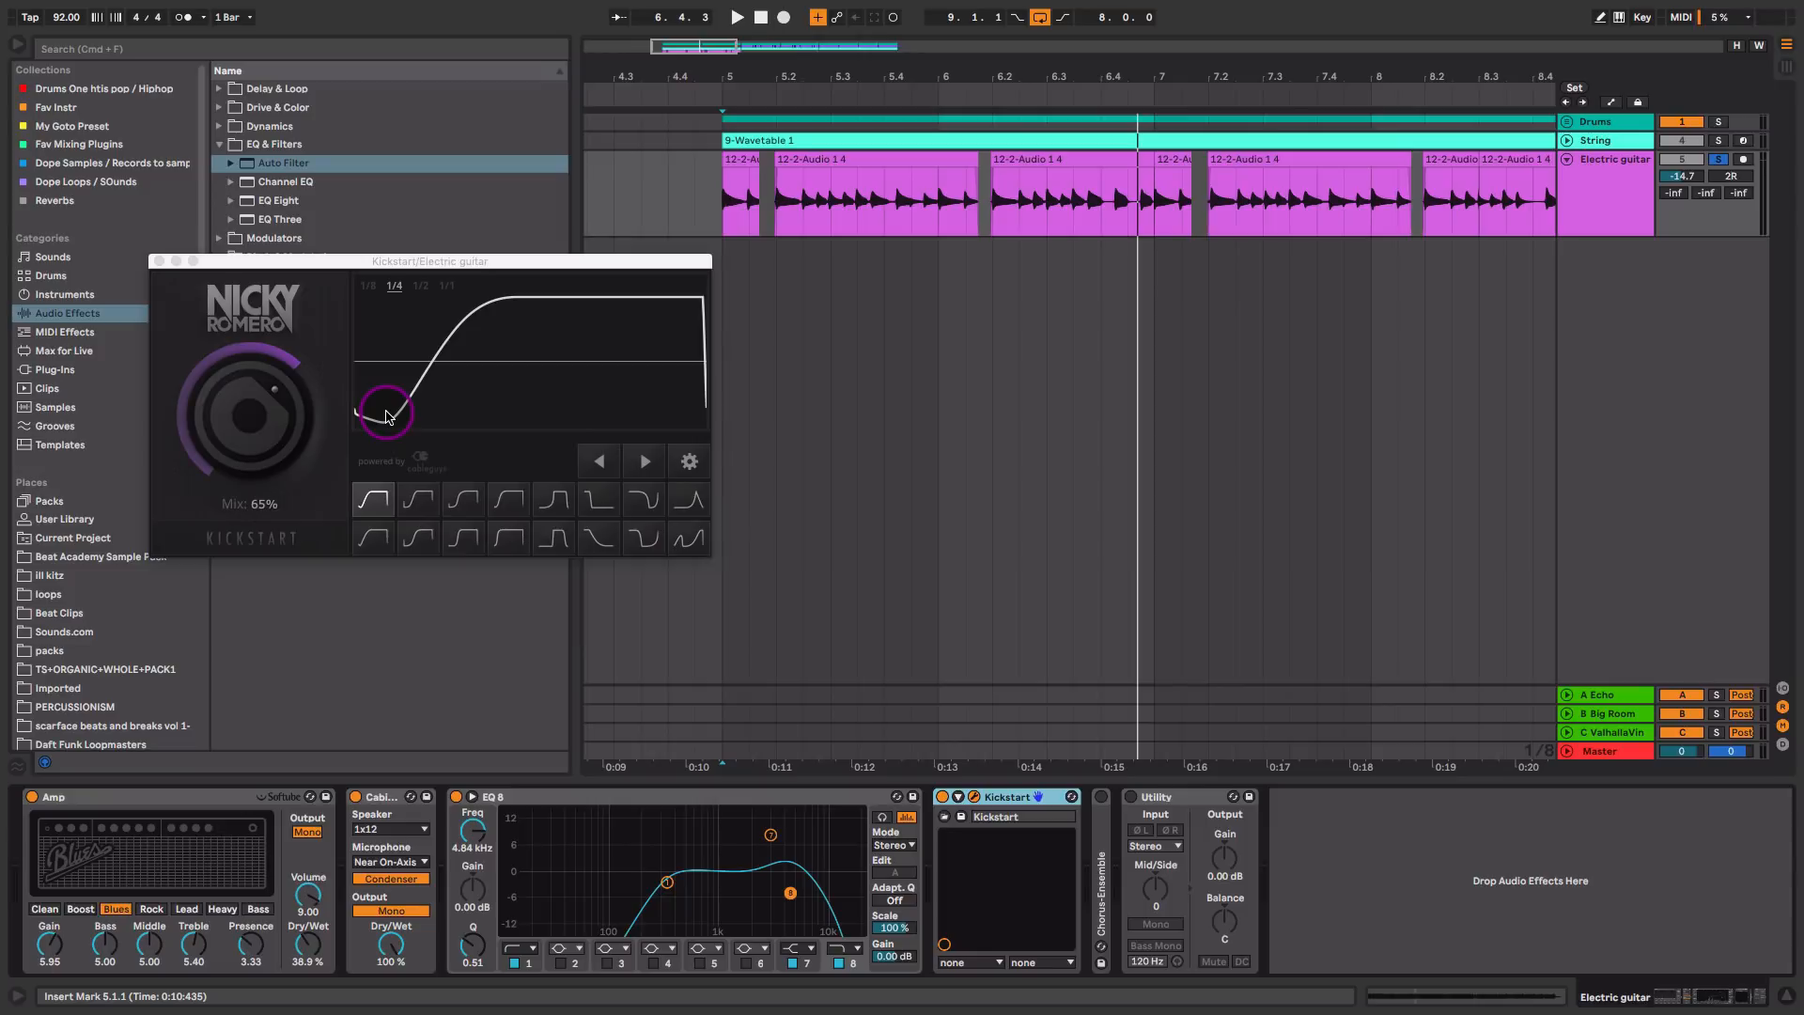
{"action": "key", "text": "space"}
{"action": "mouse_move", "coordinate": [262, 414]}
{"action": "left_mouse_down"}
{"action": "mouse_move", "coordinate": [263, 430]}
{"action": "mouse_move", "coordinate": [262, 393]}
{"action": "left_mouse_up"}
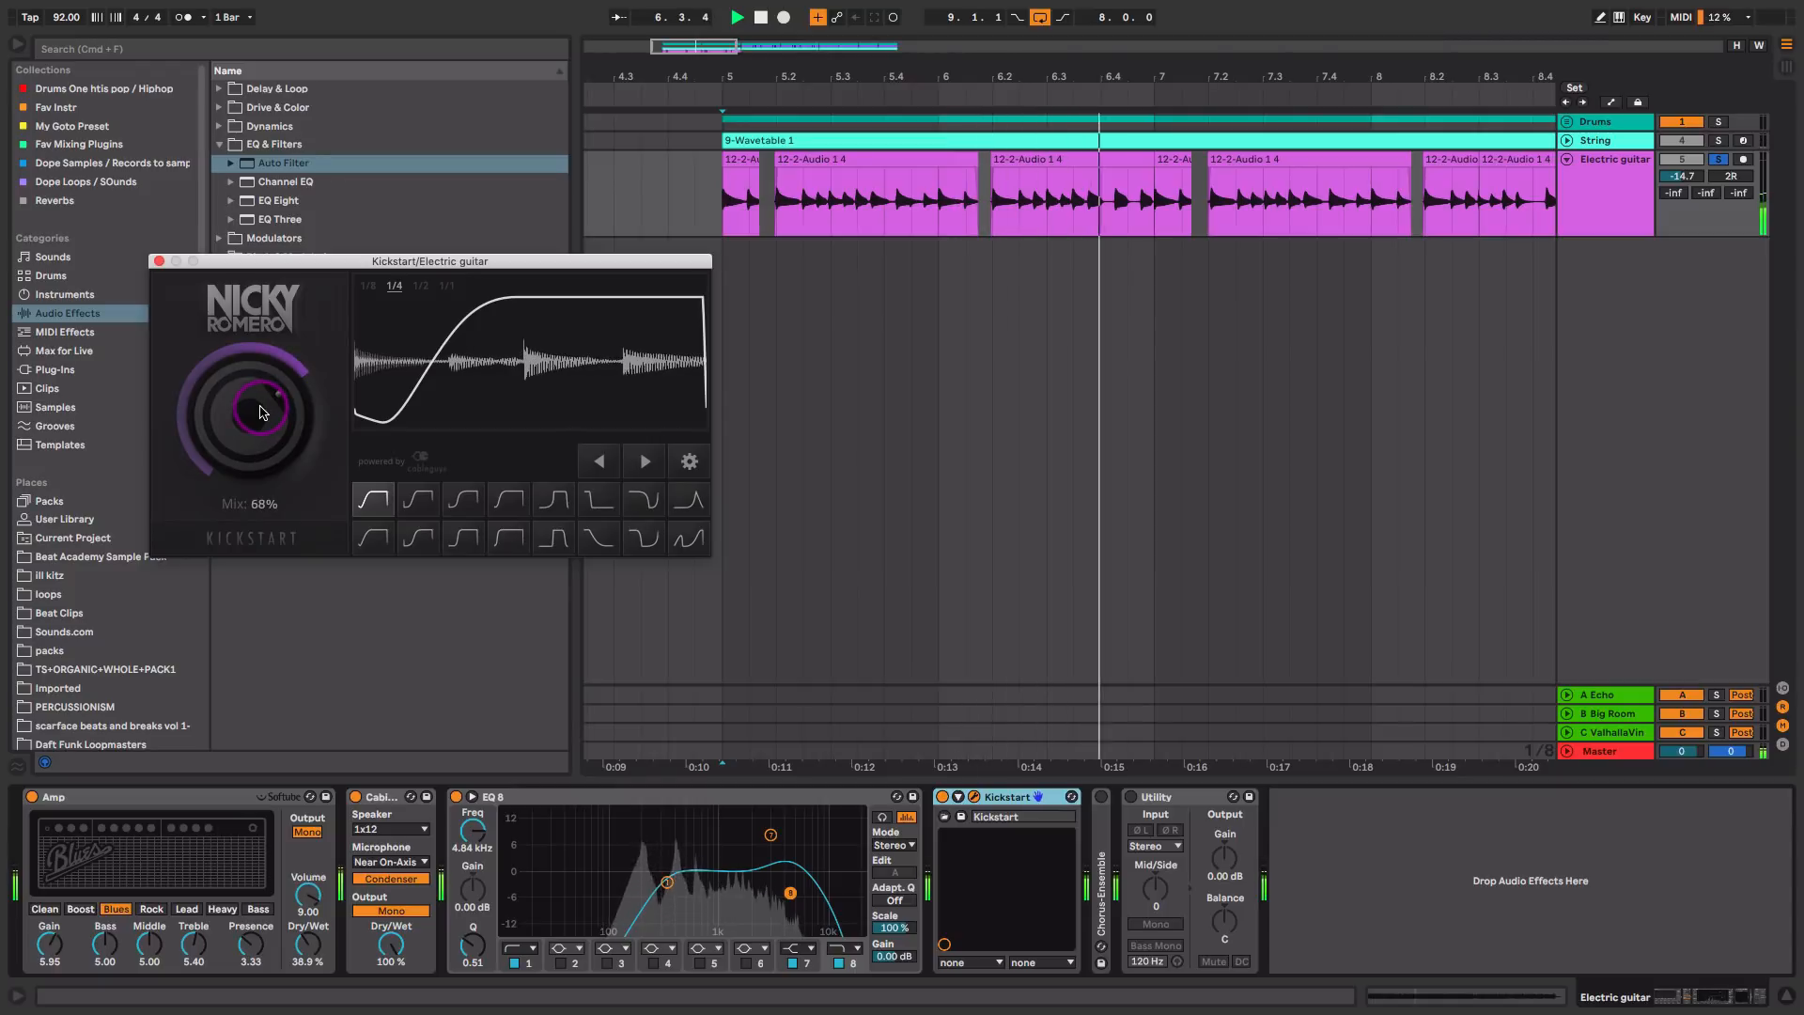
{"action": "key", "text": "space"}
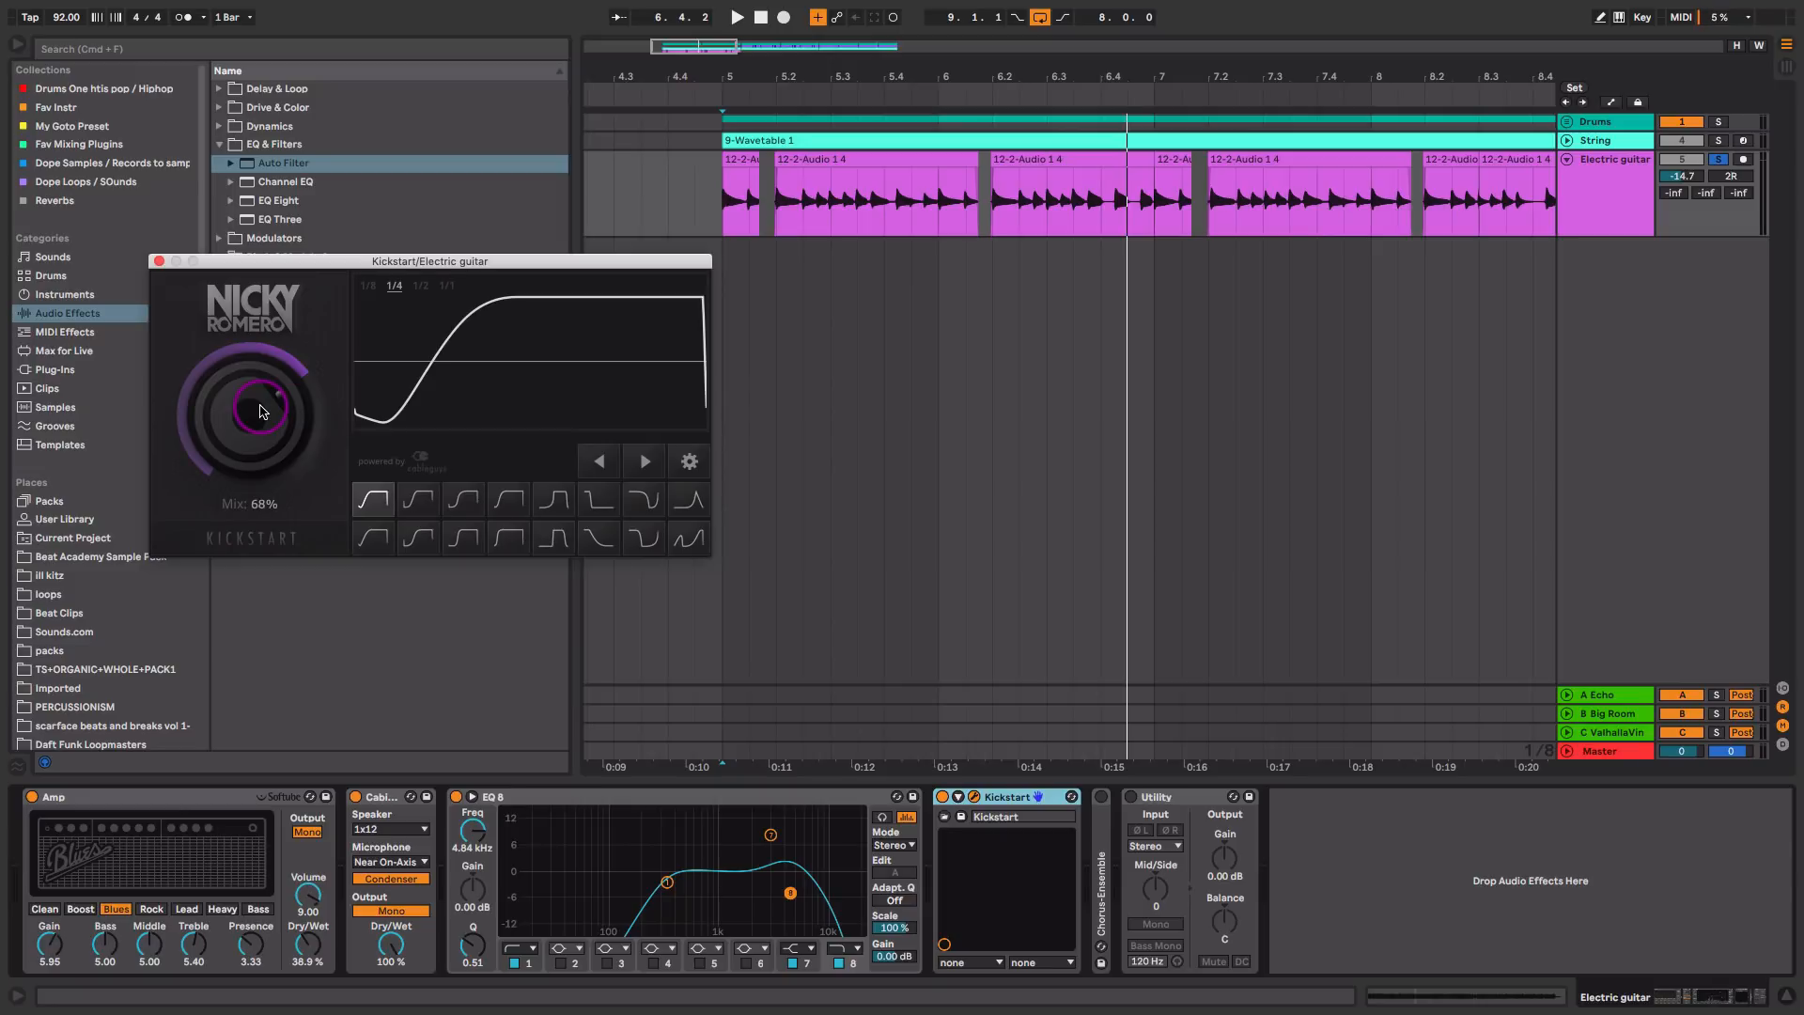
{"action": "left_click", "coordinate": [159, 261]}
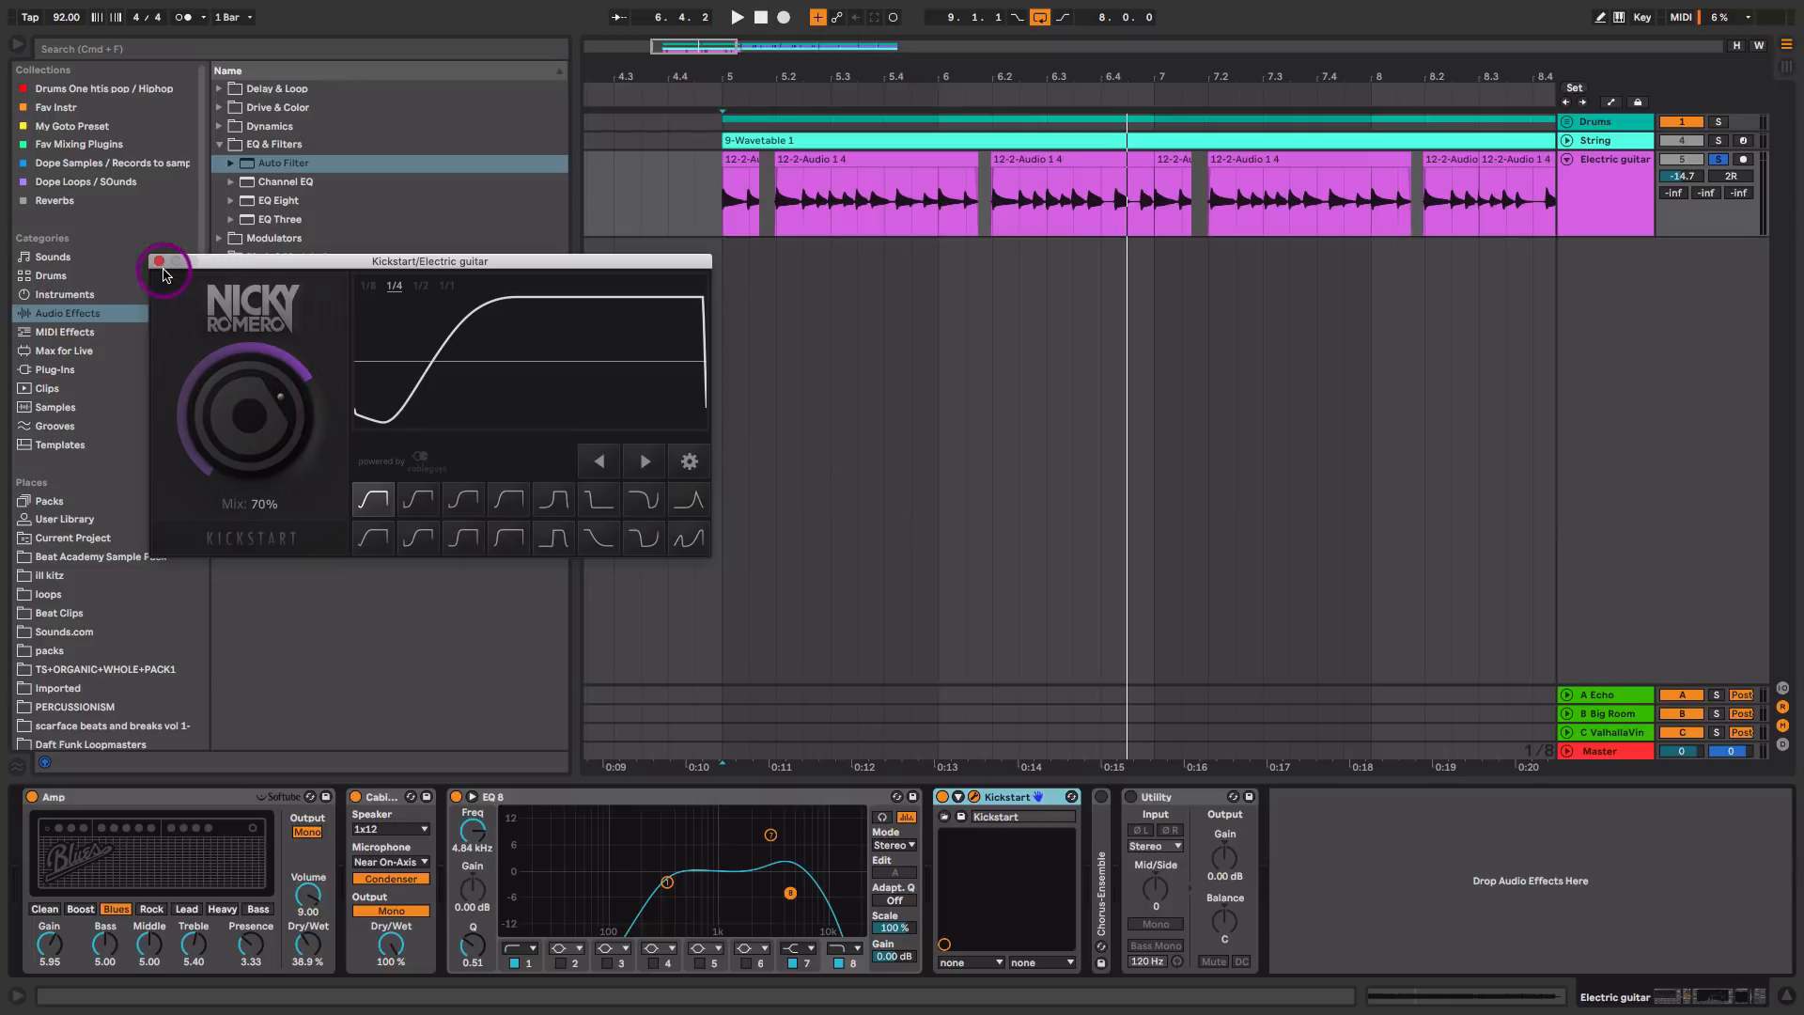
Step: Expand and enable the guitar's Chorus-Ensemble and lower its Dry/Wet to 28 % during playback
{"action": "double_click", "coordinate": [1106, 841]}
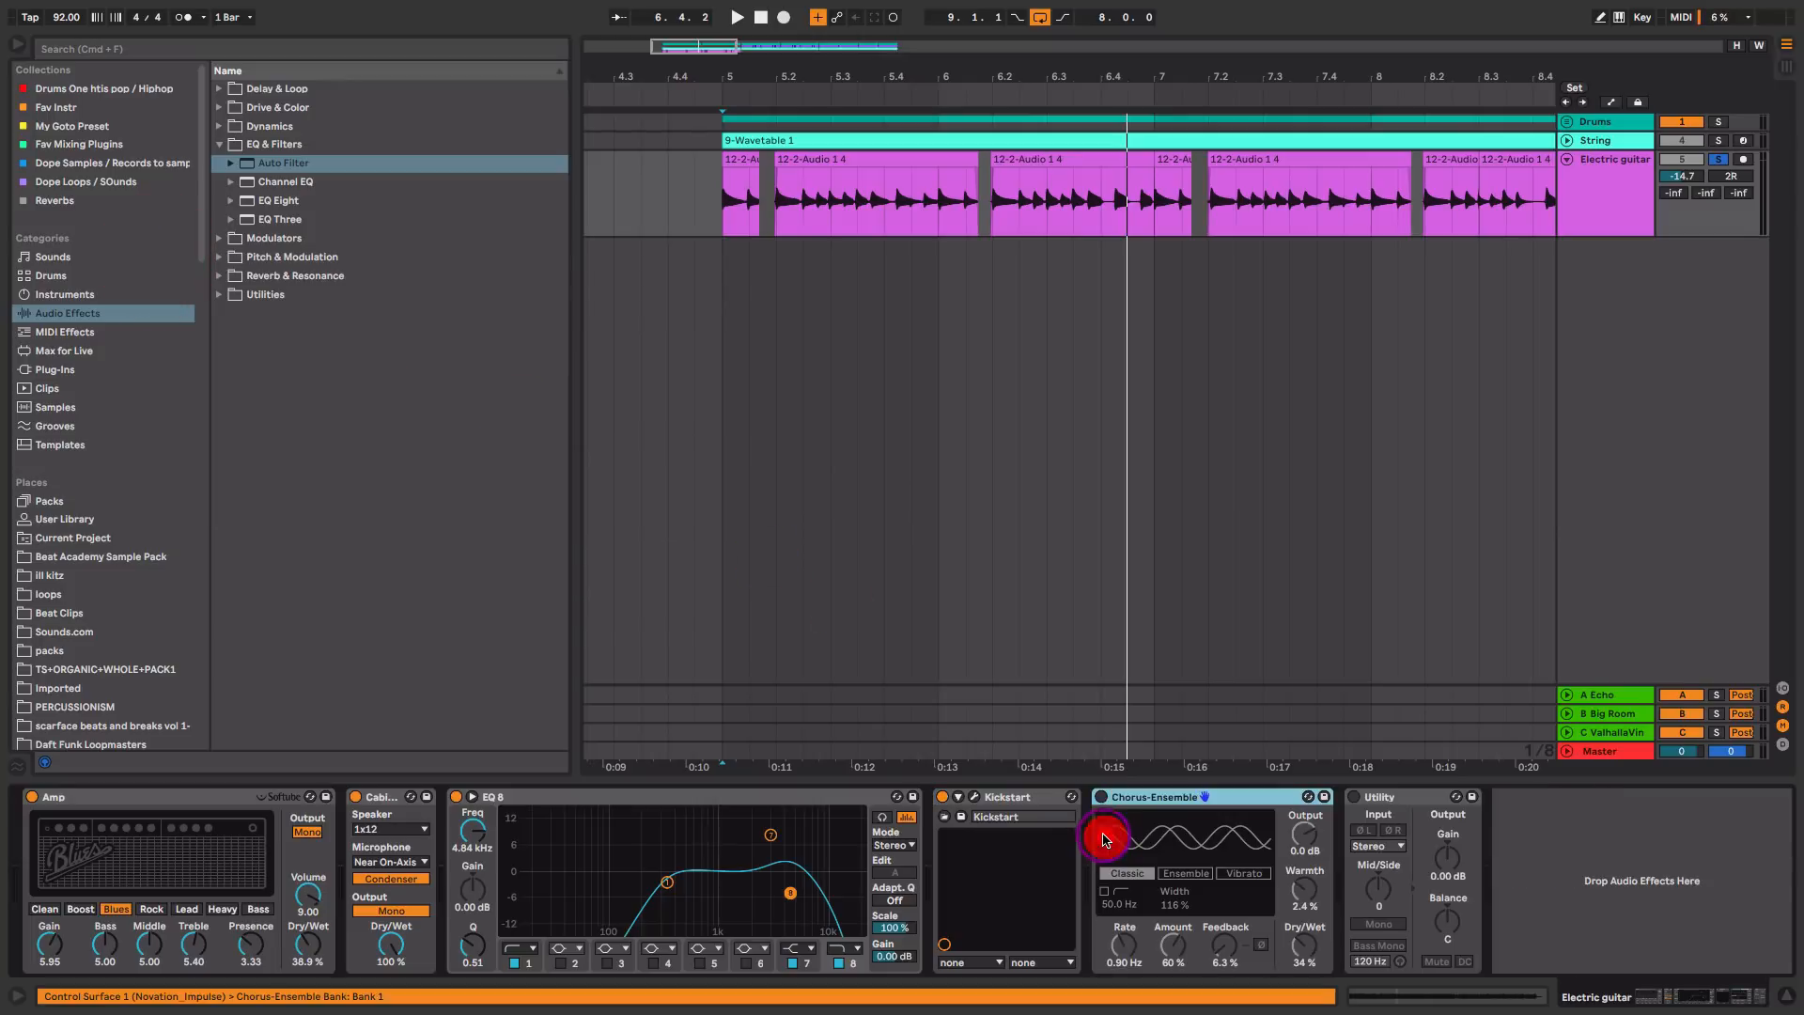
{"action": "left_click", "coordinate": [1102, 797]}
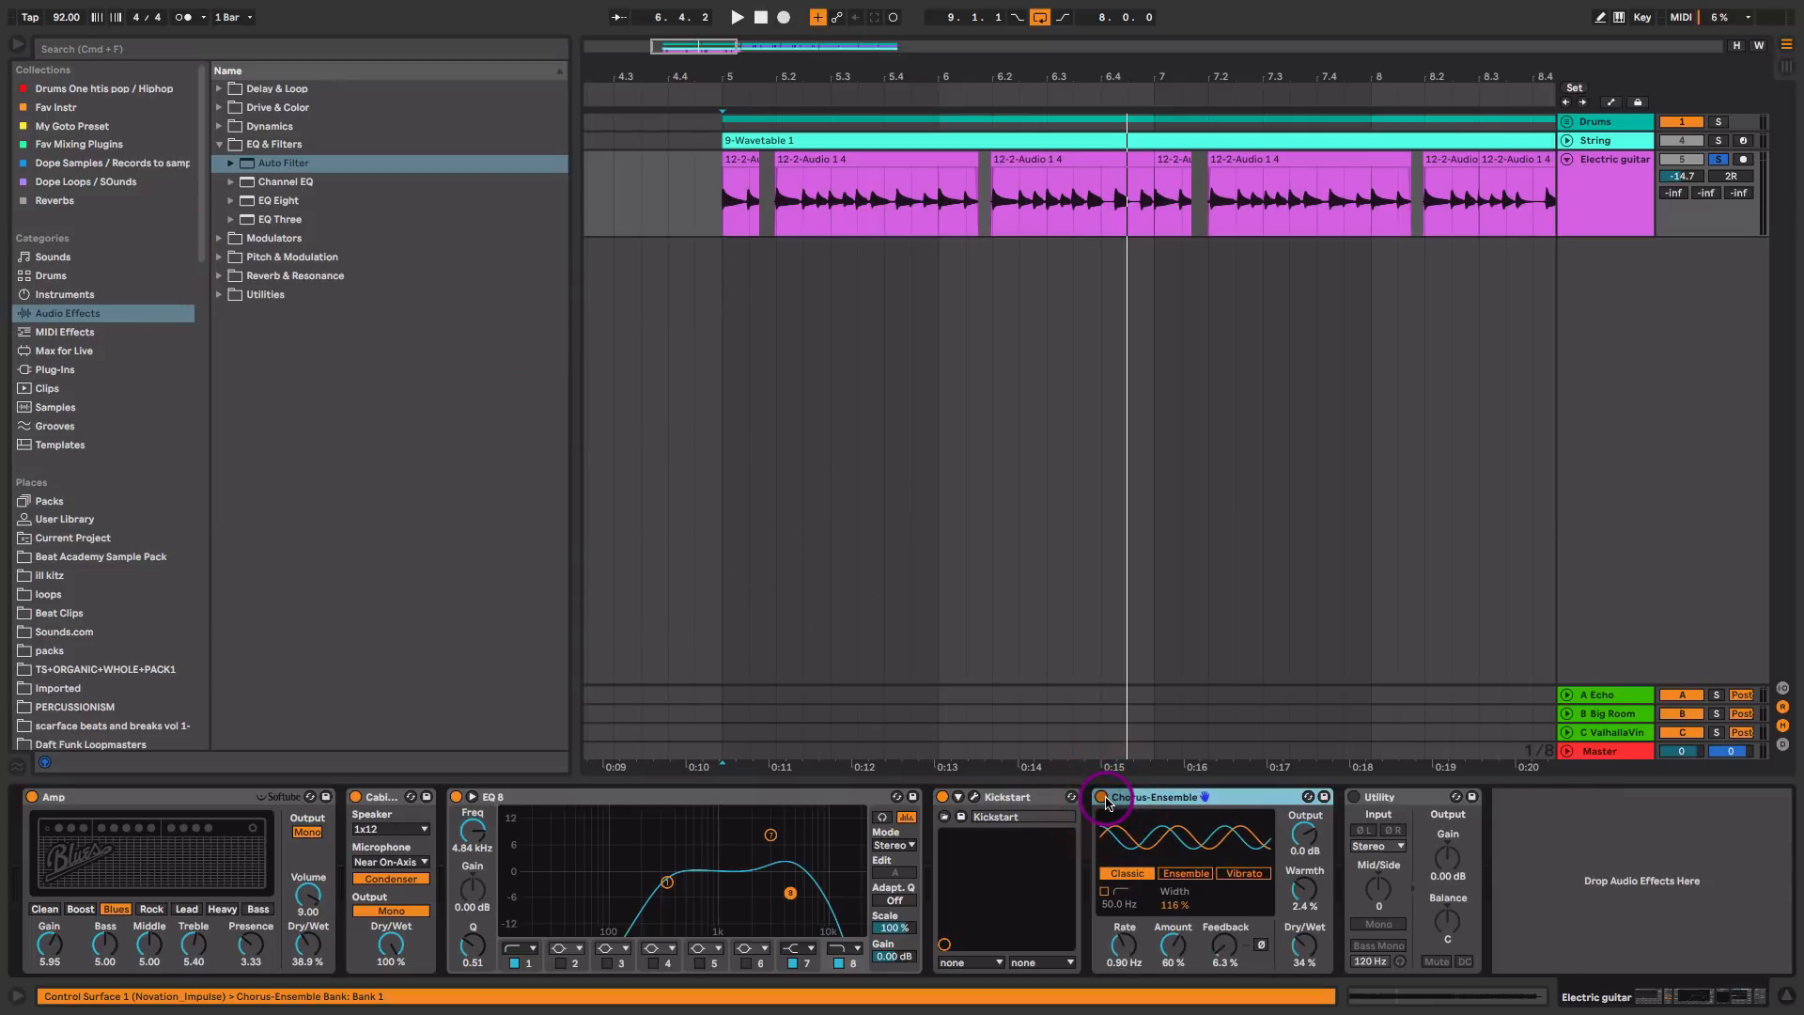
{"action": "key", "text": "space"}
{"action": "mouse_move", "coordinate": [1305, 944]}
{"action": "left_mouse_down"}
{"action": "mouse_move", "coordinate": [1304, 982]}
{"action": "mouse_move", "coordinate": [1304, 925]}
{"action": "mouse_move", "coordinate": [1304, 942]}
{"action": "left_mouse_up"}
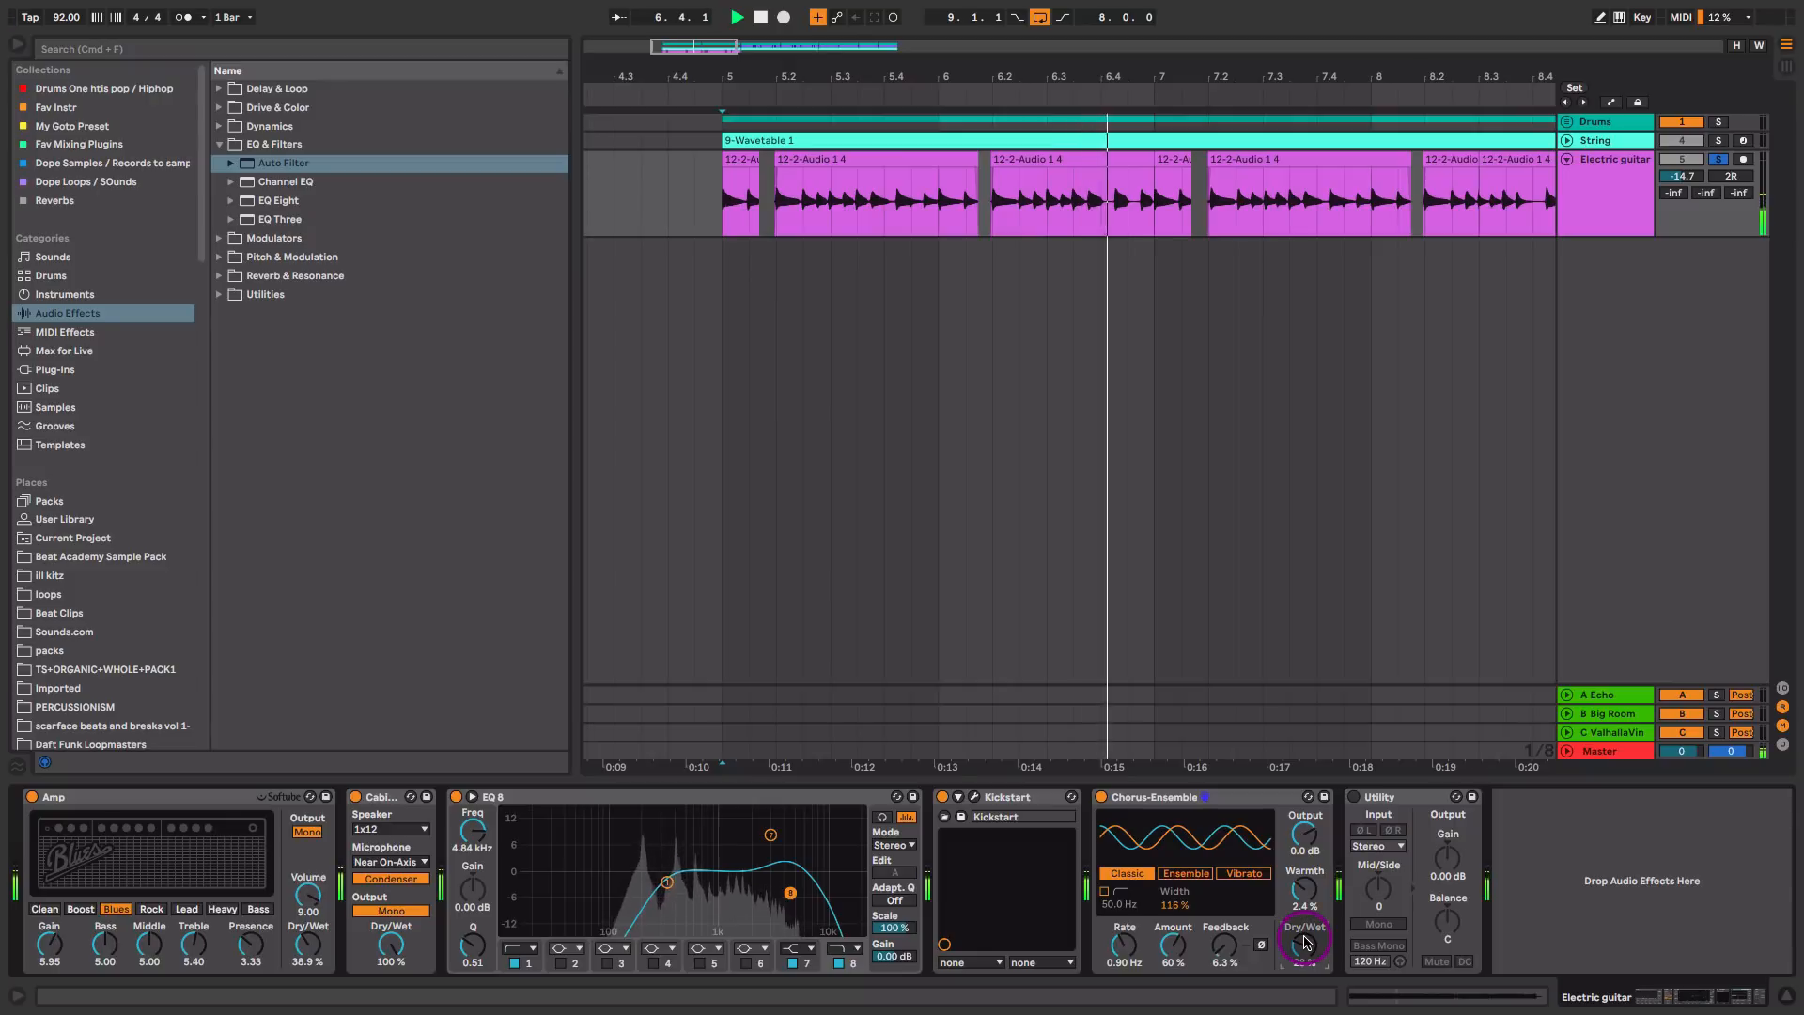
{"action": "key", "text": "space"}
Step: In Session View, inspect the Big Room return, unsolo the Electric guitar, raise its volume to -13.0 dB and adjust its send B during playback
{"action": "key", "text": "Tab"}
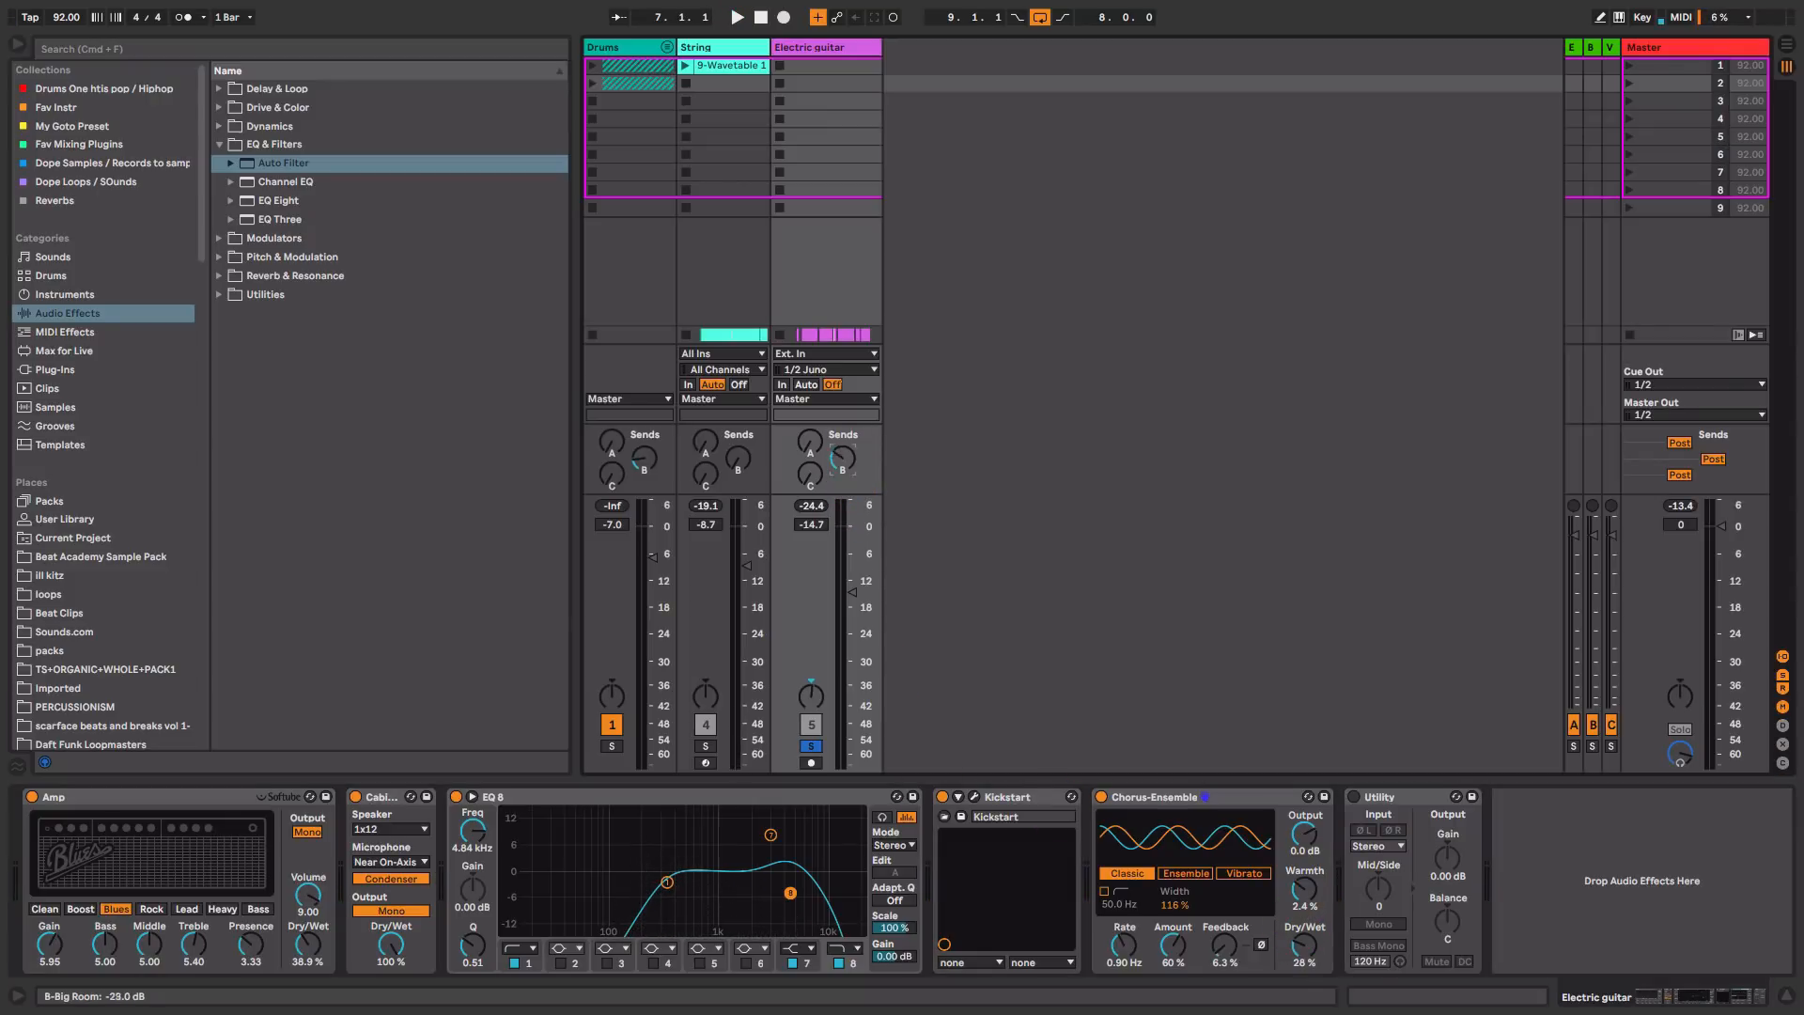
{"action": "left_click", "coordinate": [1594, 48]}
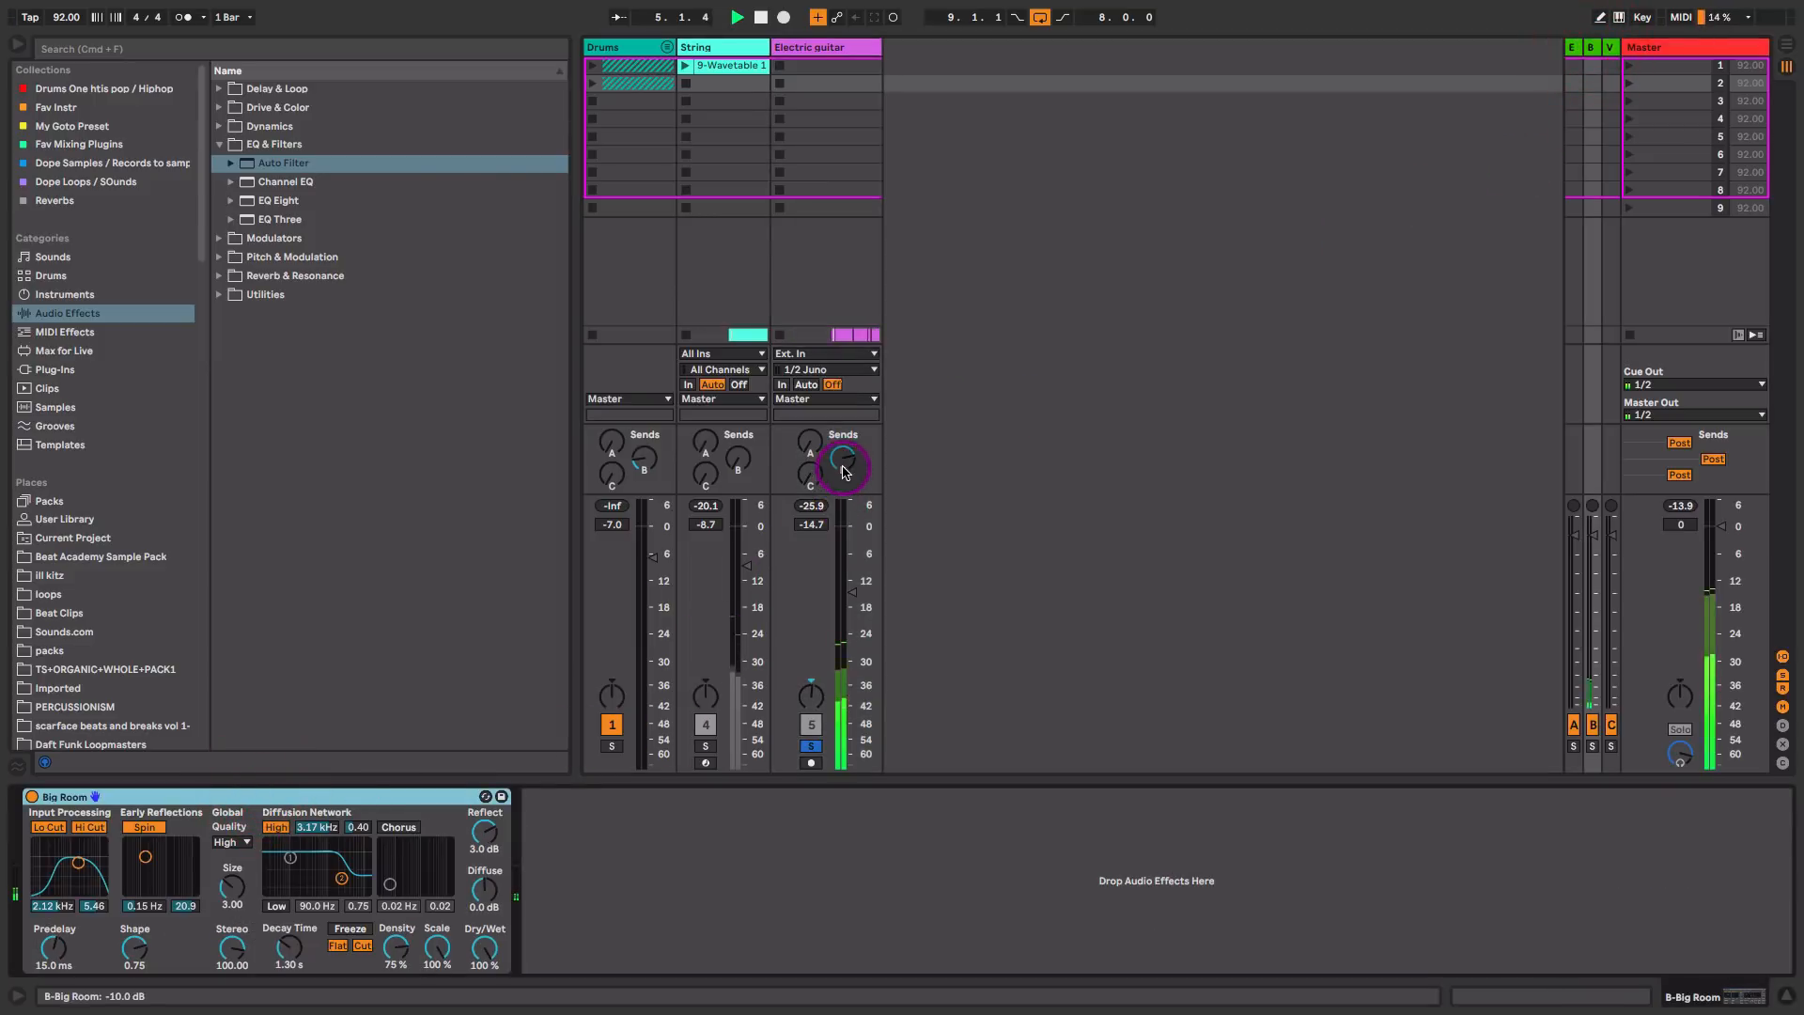
{"action": "key", "text": "space"}
{"action": "left_click", "coordinate": [812, 747]}
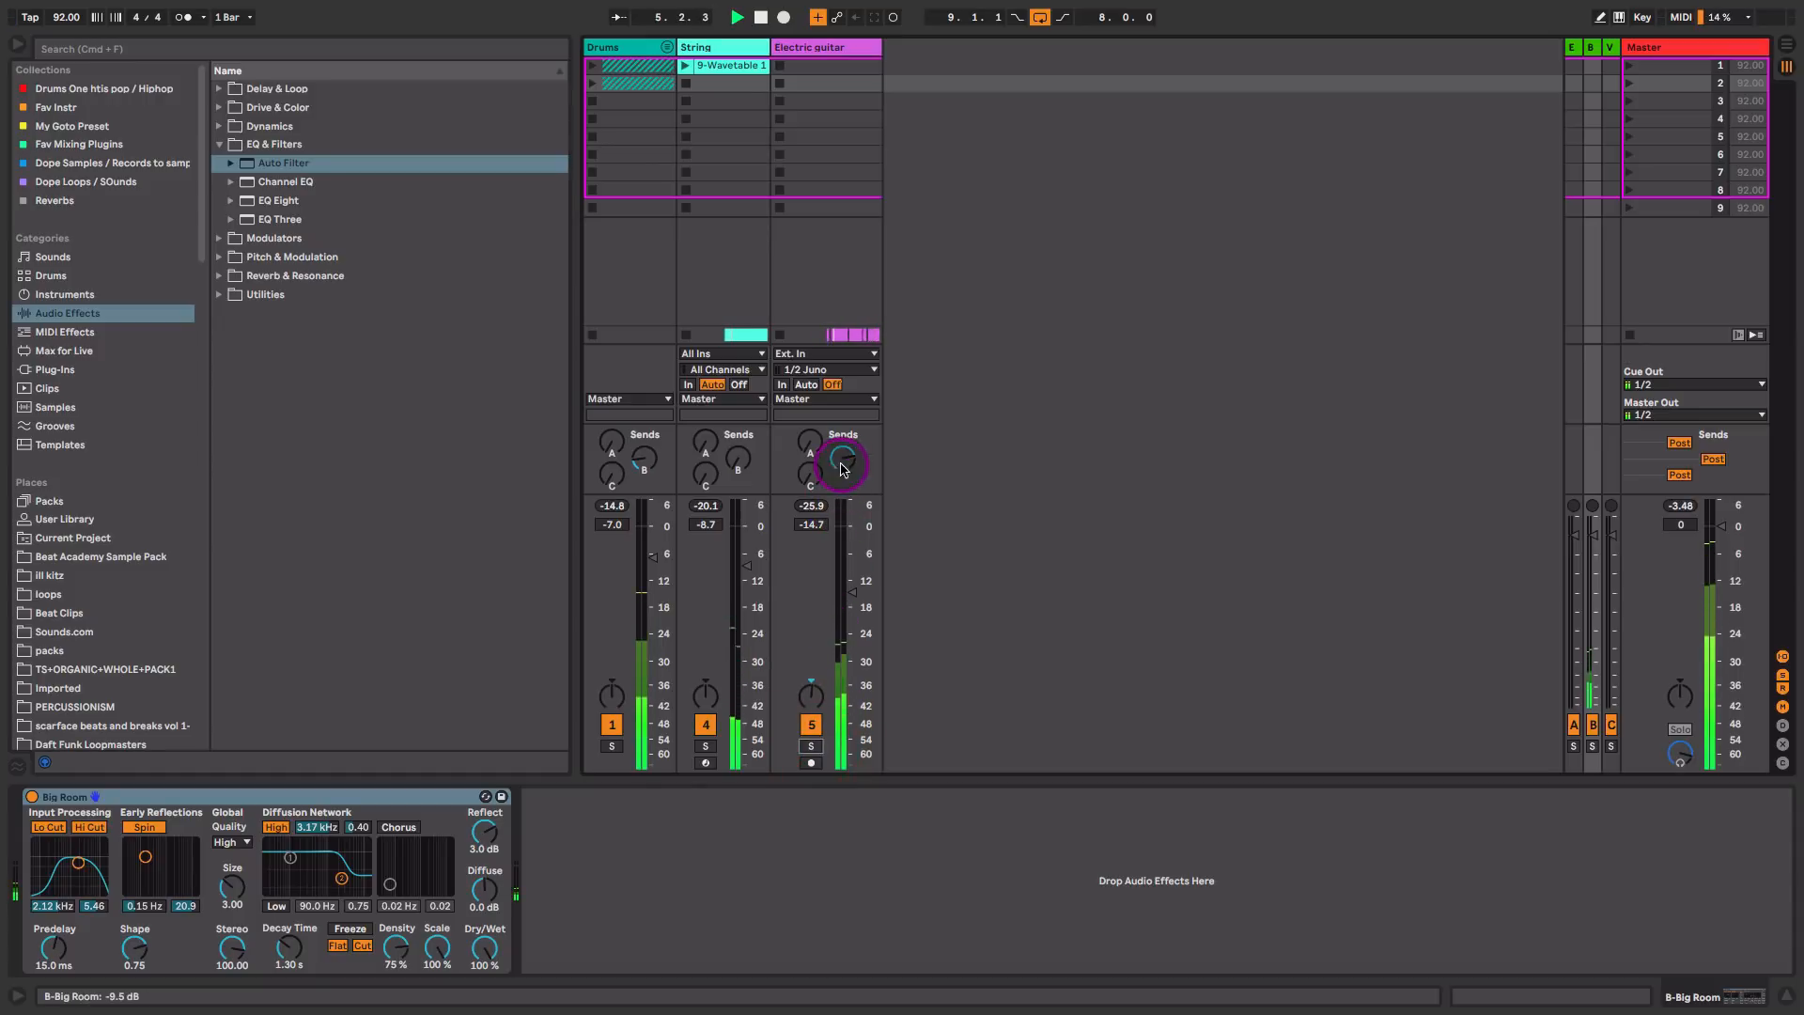
{"action": "left_click_drag", "start_coordinate": [851, 592], "coordinate": [851, 583]}
{"action": "left_click_drag", "start_coordinate": [839, 459], "coordinate": [847, 461]}
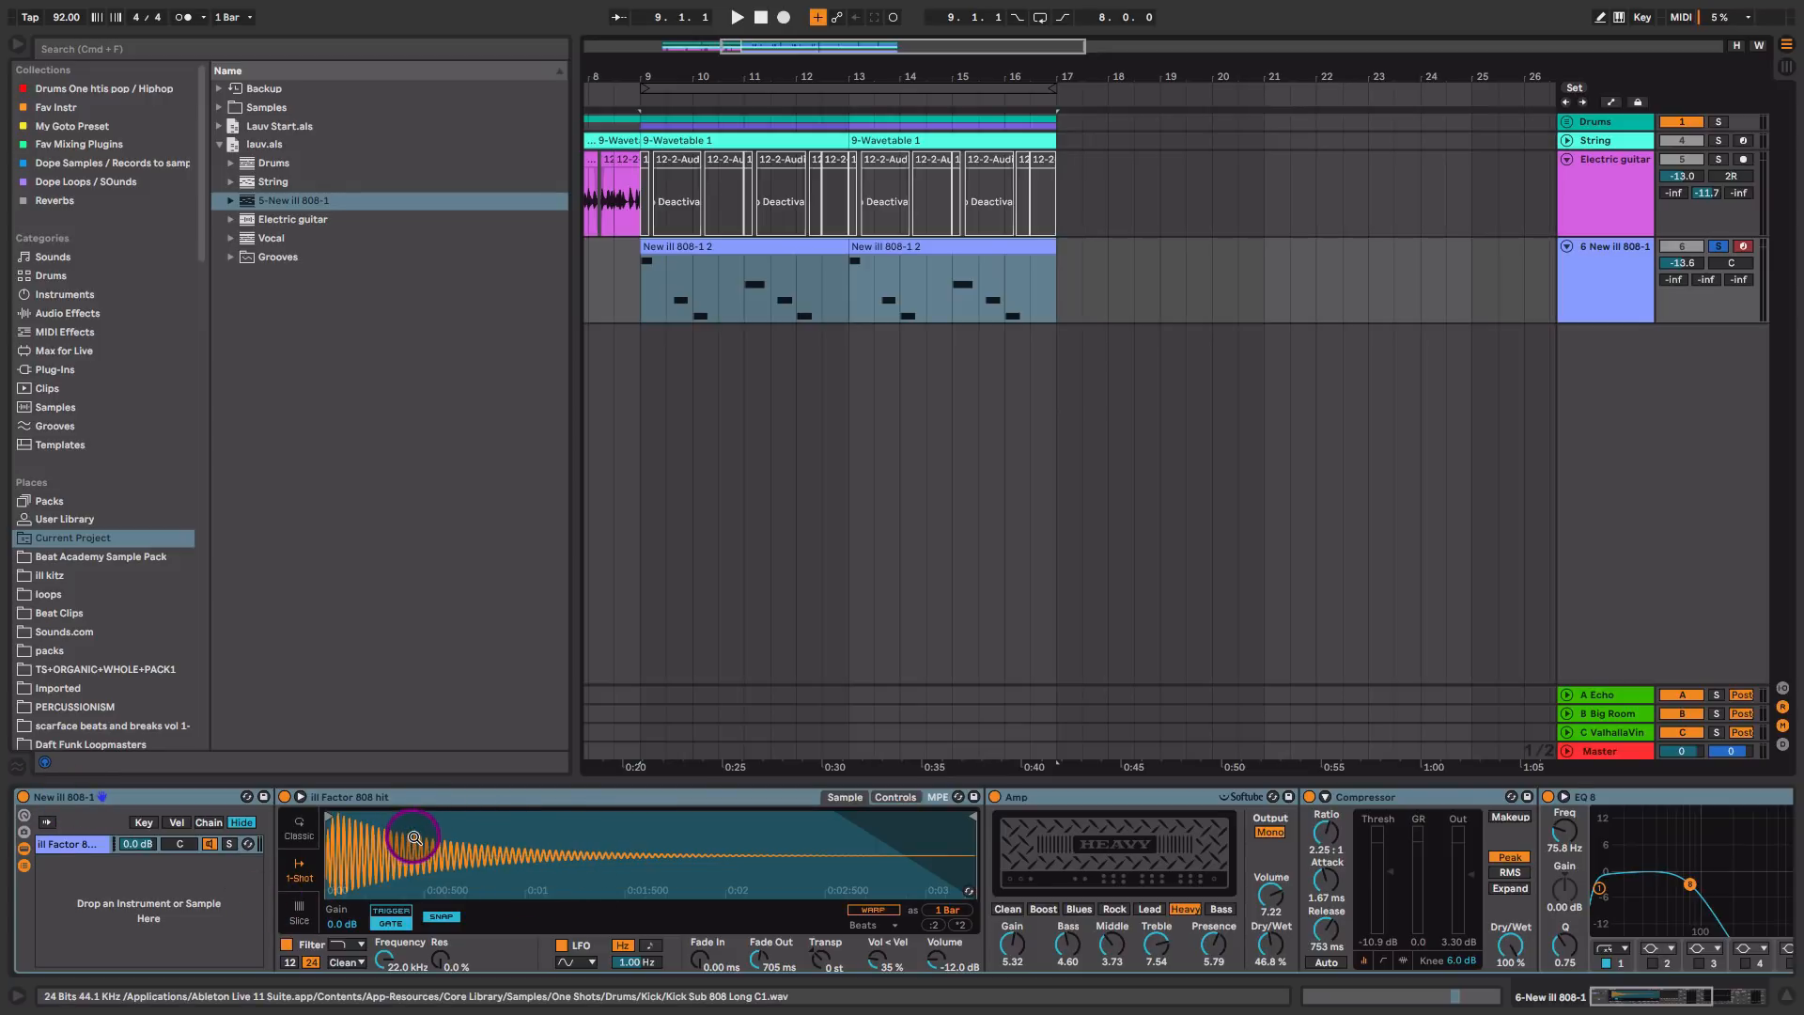
Step: Review the New ill 808-1 track's Amp and Compressor, and set its EQ 8 high-cut band to 74.2 Hz with Q 0.82
{"action": "scroll", "coordinate": [910, 878], "scroll_direction": "right", "scroll_amount": 10}
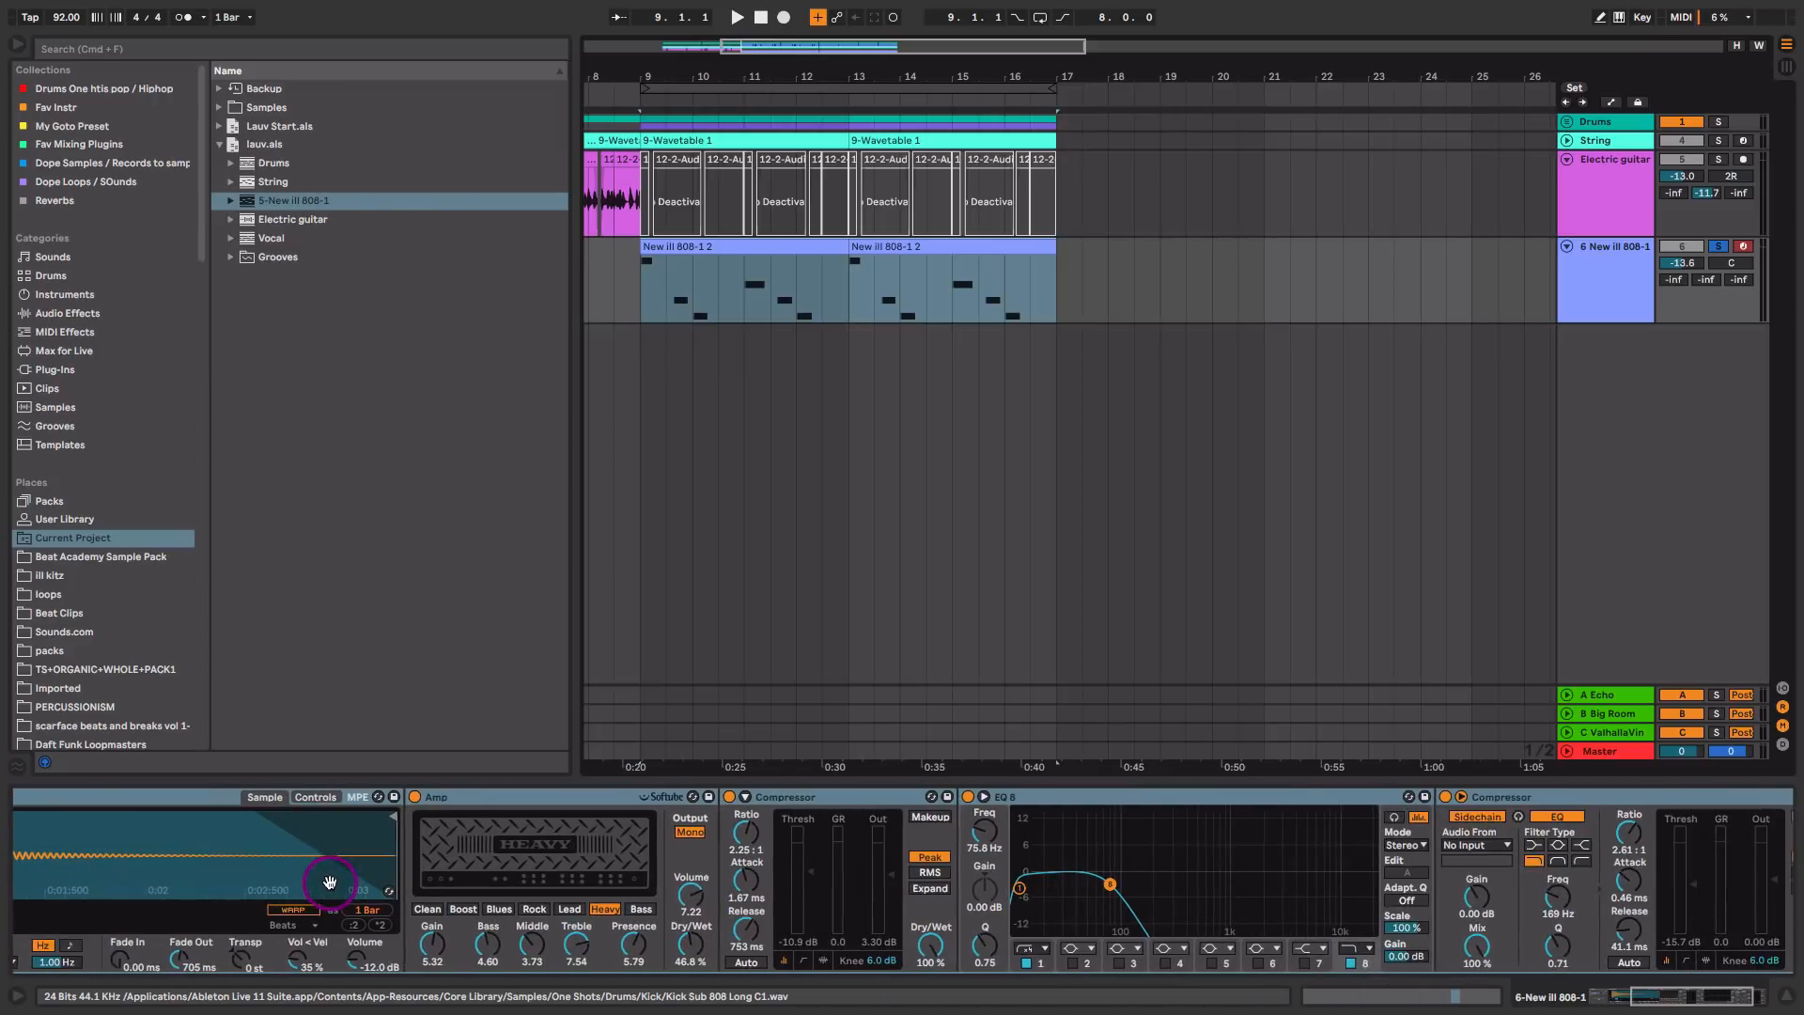
{"action": "left_click", "coordinate": [517, 801]}
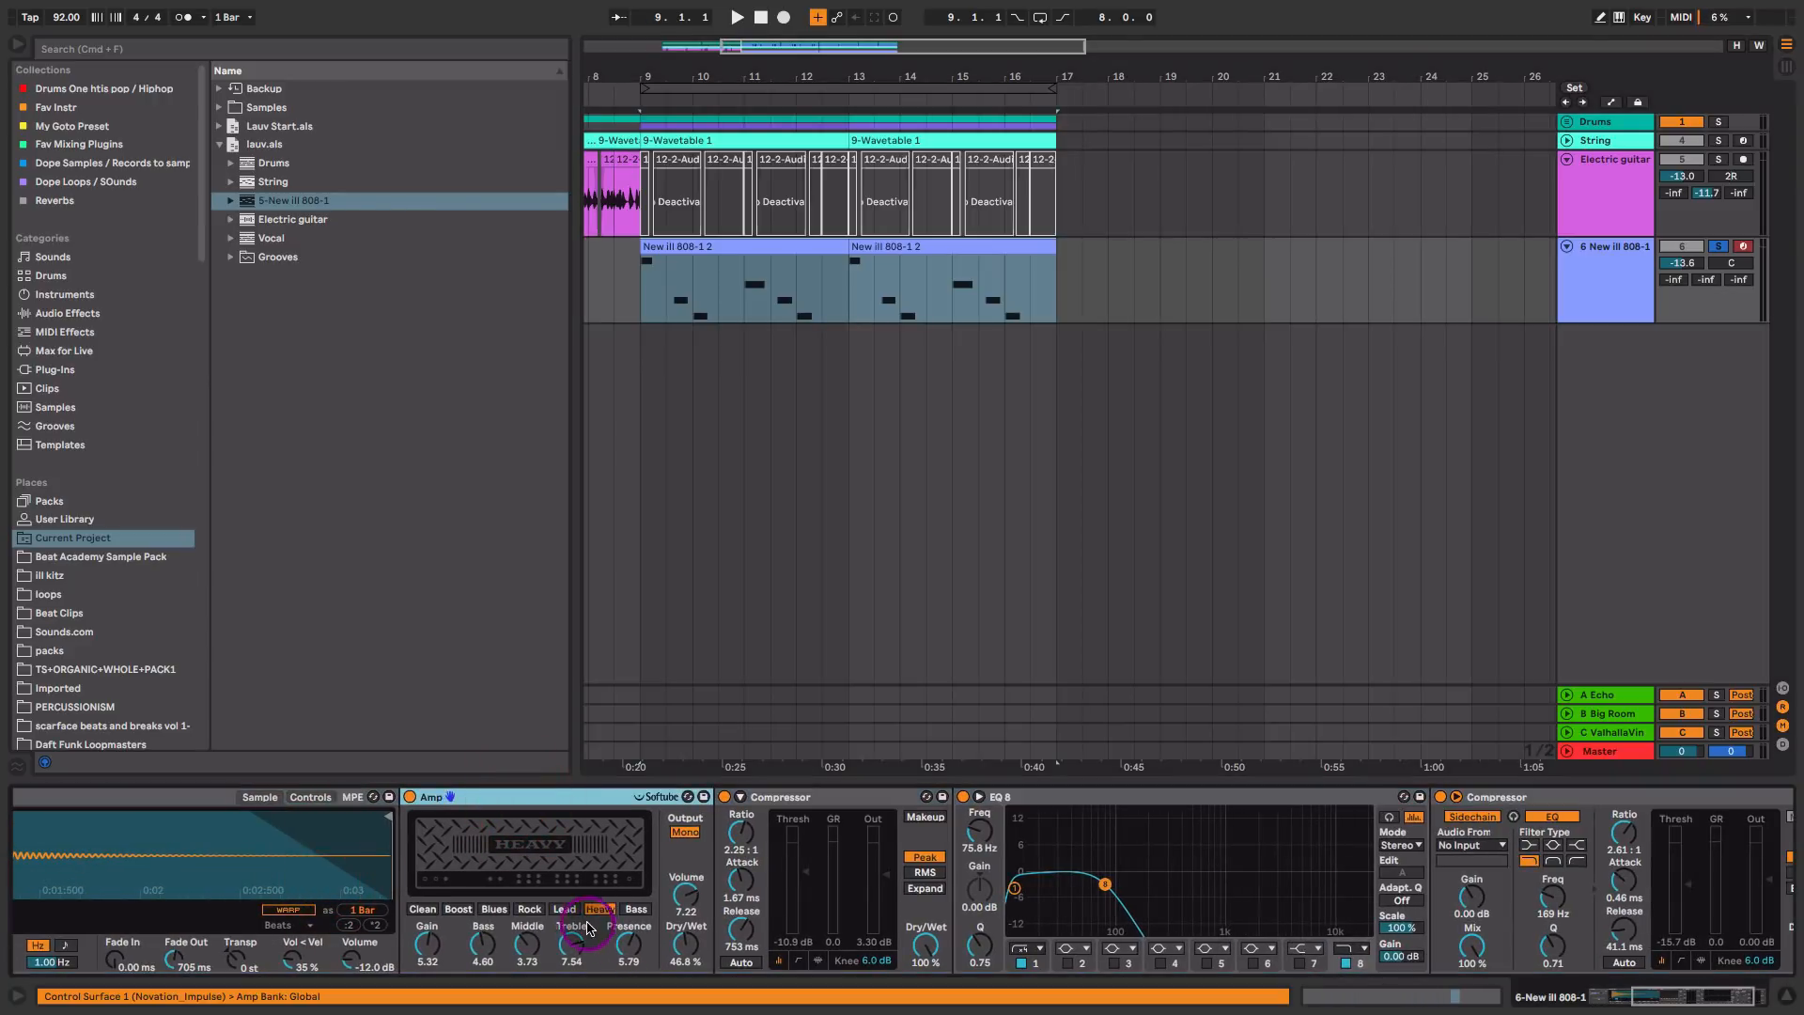
{"action": "left_click", "coordinate": [675, 955]}
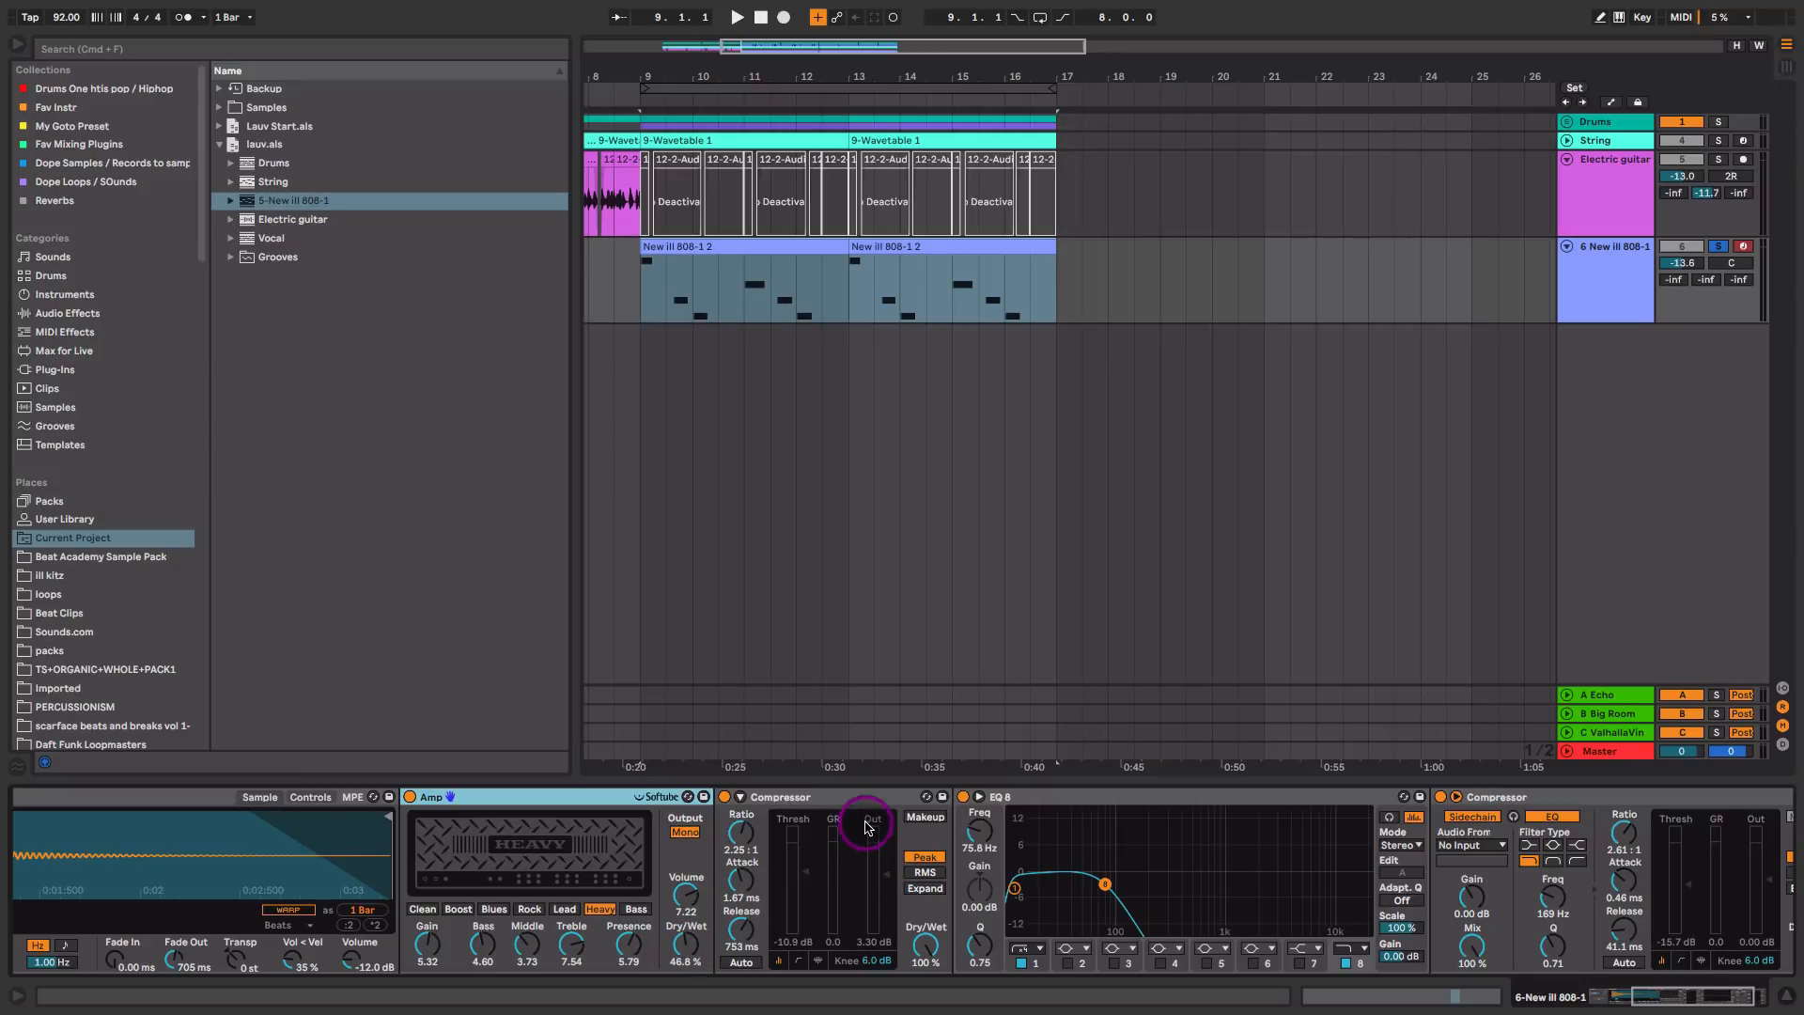
{"action": "left_click", "coordinate": [1102, 883]}
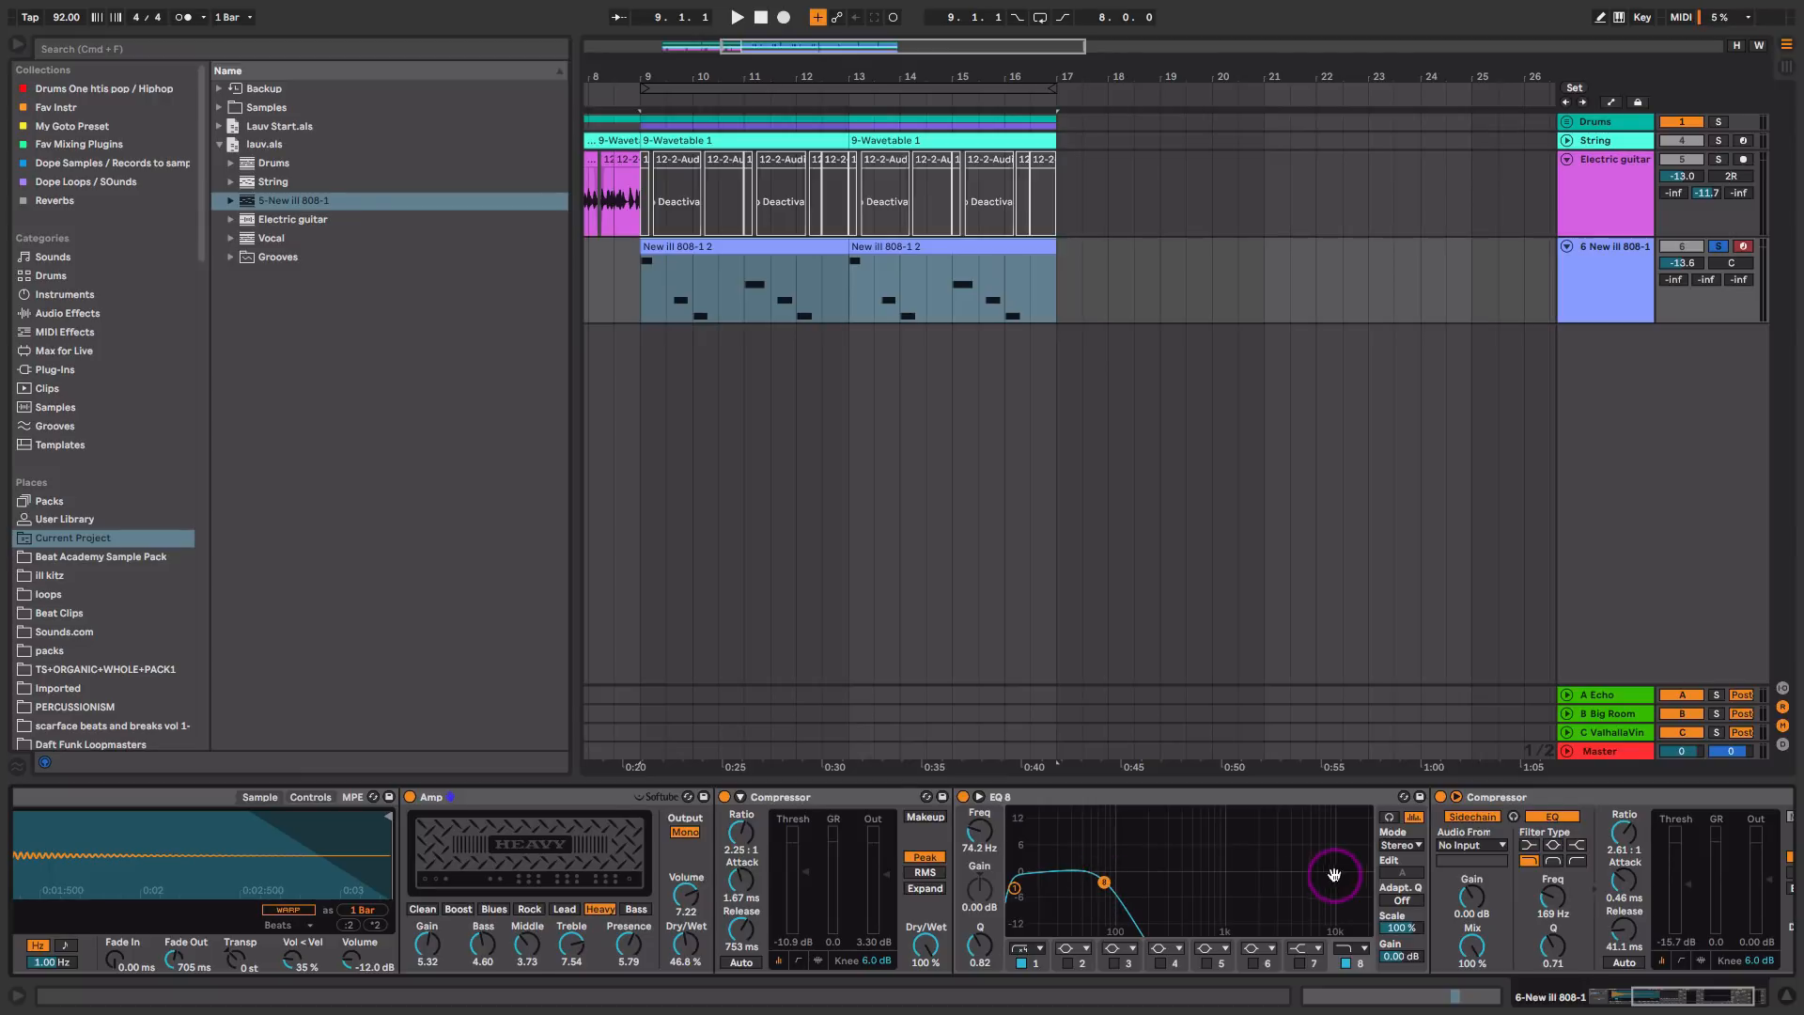
Step: Set the last Compressor's sidechain input on the 808 track to 2-Drum Rack with a Pre FX source
{"action": "scroll", "coordinate": [1335, 875], "scroll_direction": "right", "scroll_amount": 3}
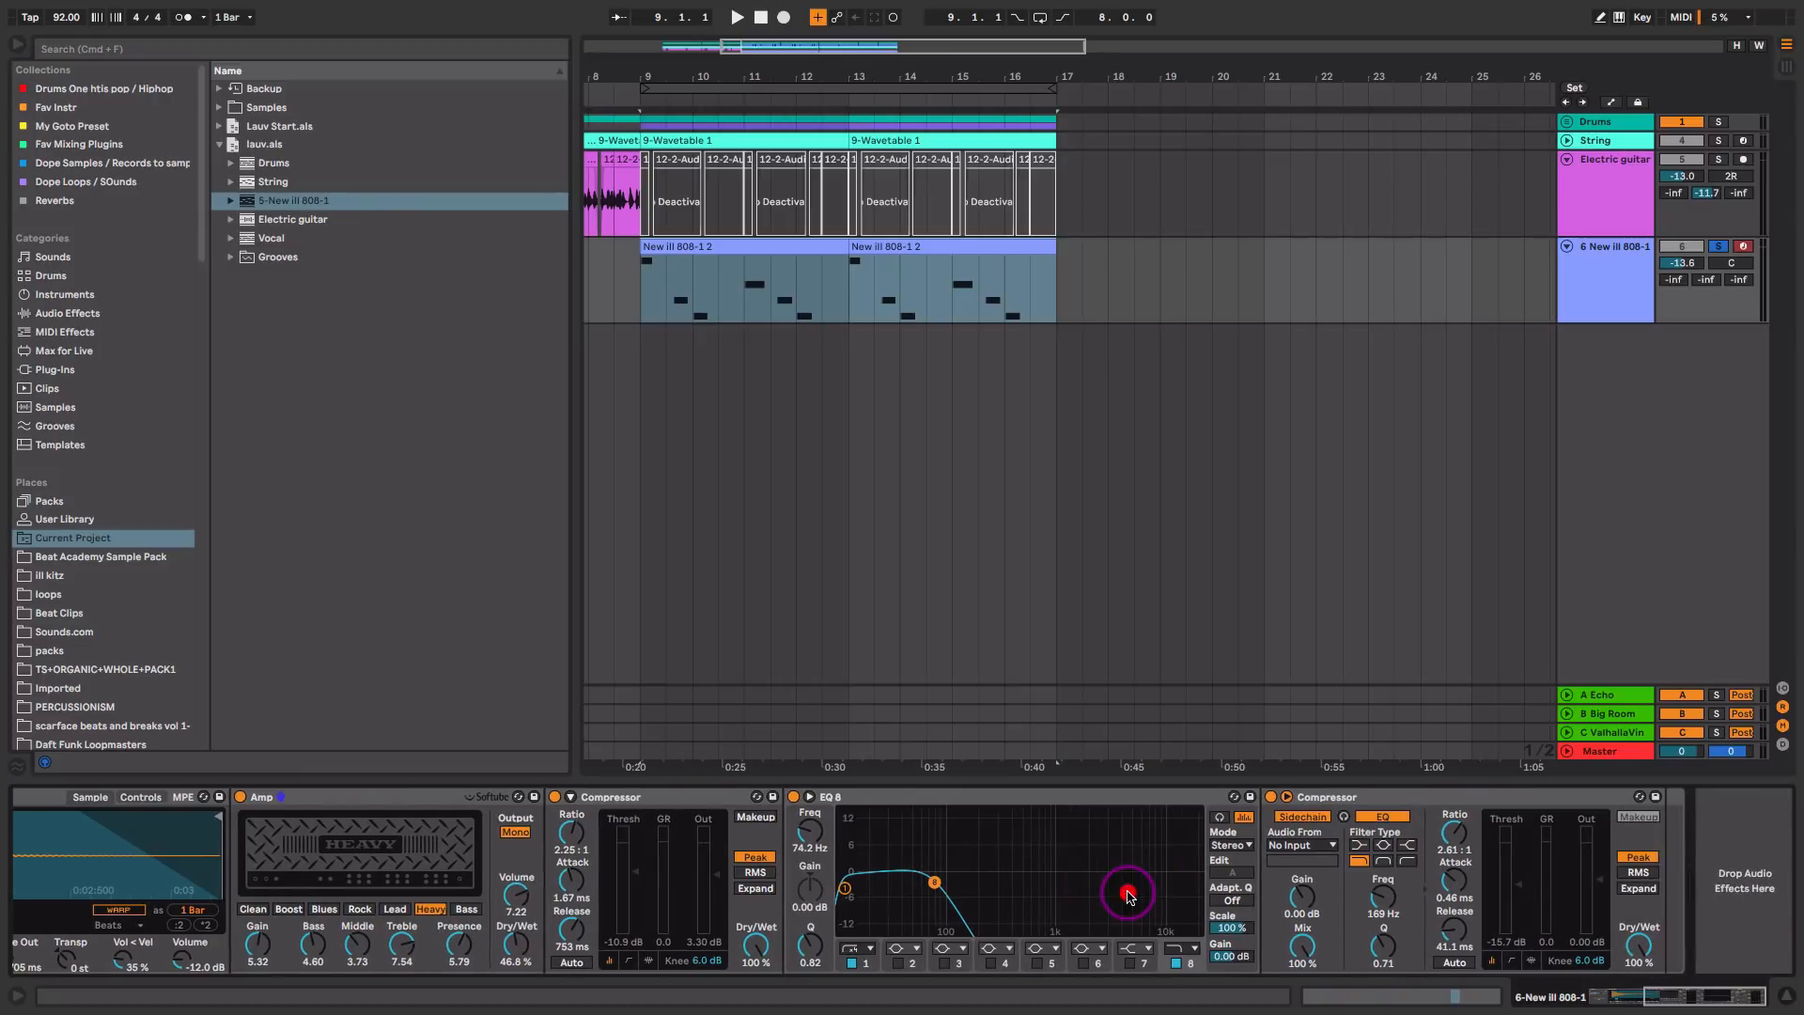
{"action": "left_click", "coordinate": [1306, 848]}
{"action": "left_click", "coordinate": [1313, 700]}
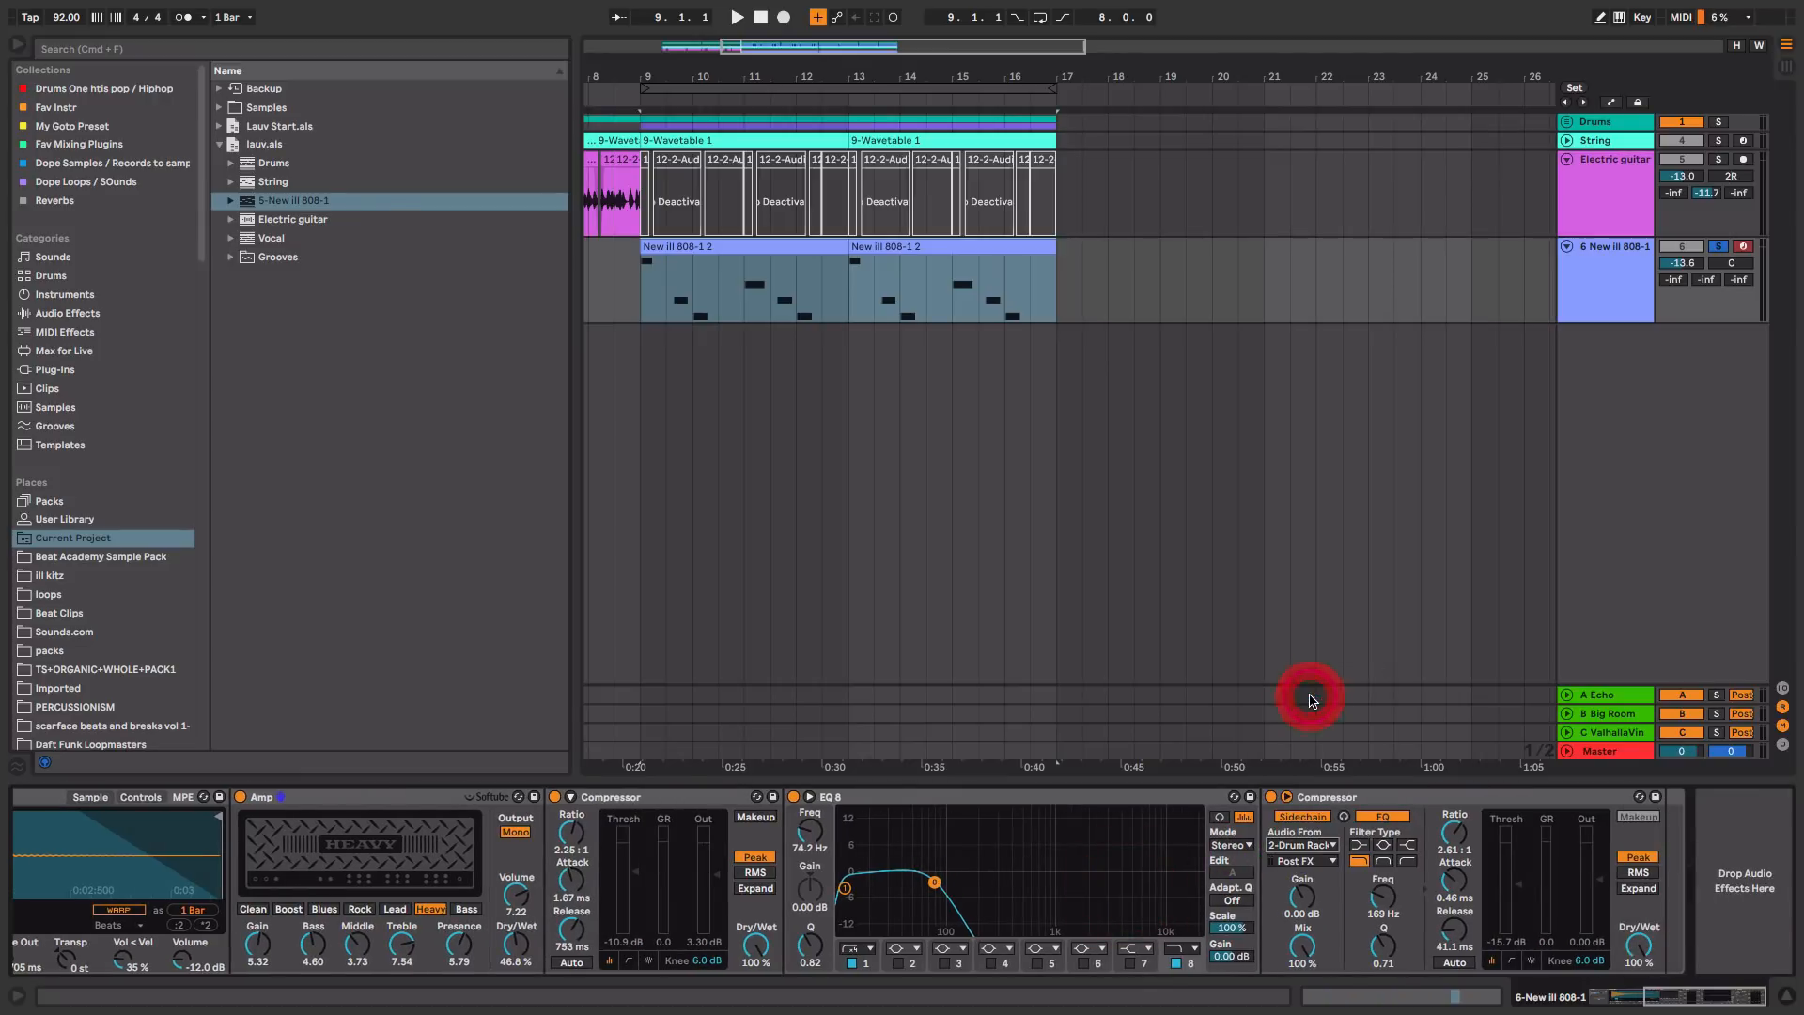
{"action": "left_click", "coordinate": [1301, 861]}
{"action": "left_click", "coordinate": [1332, 685]}
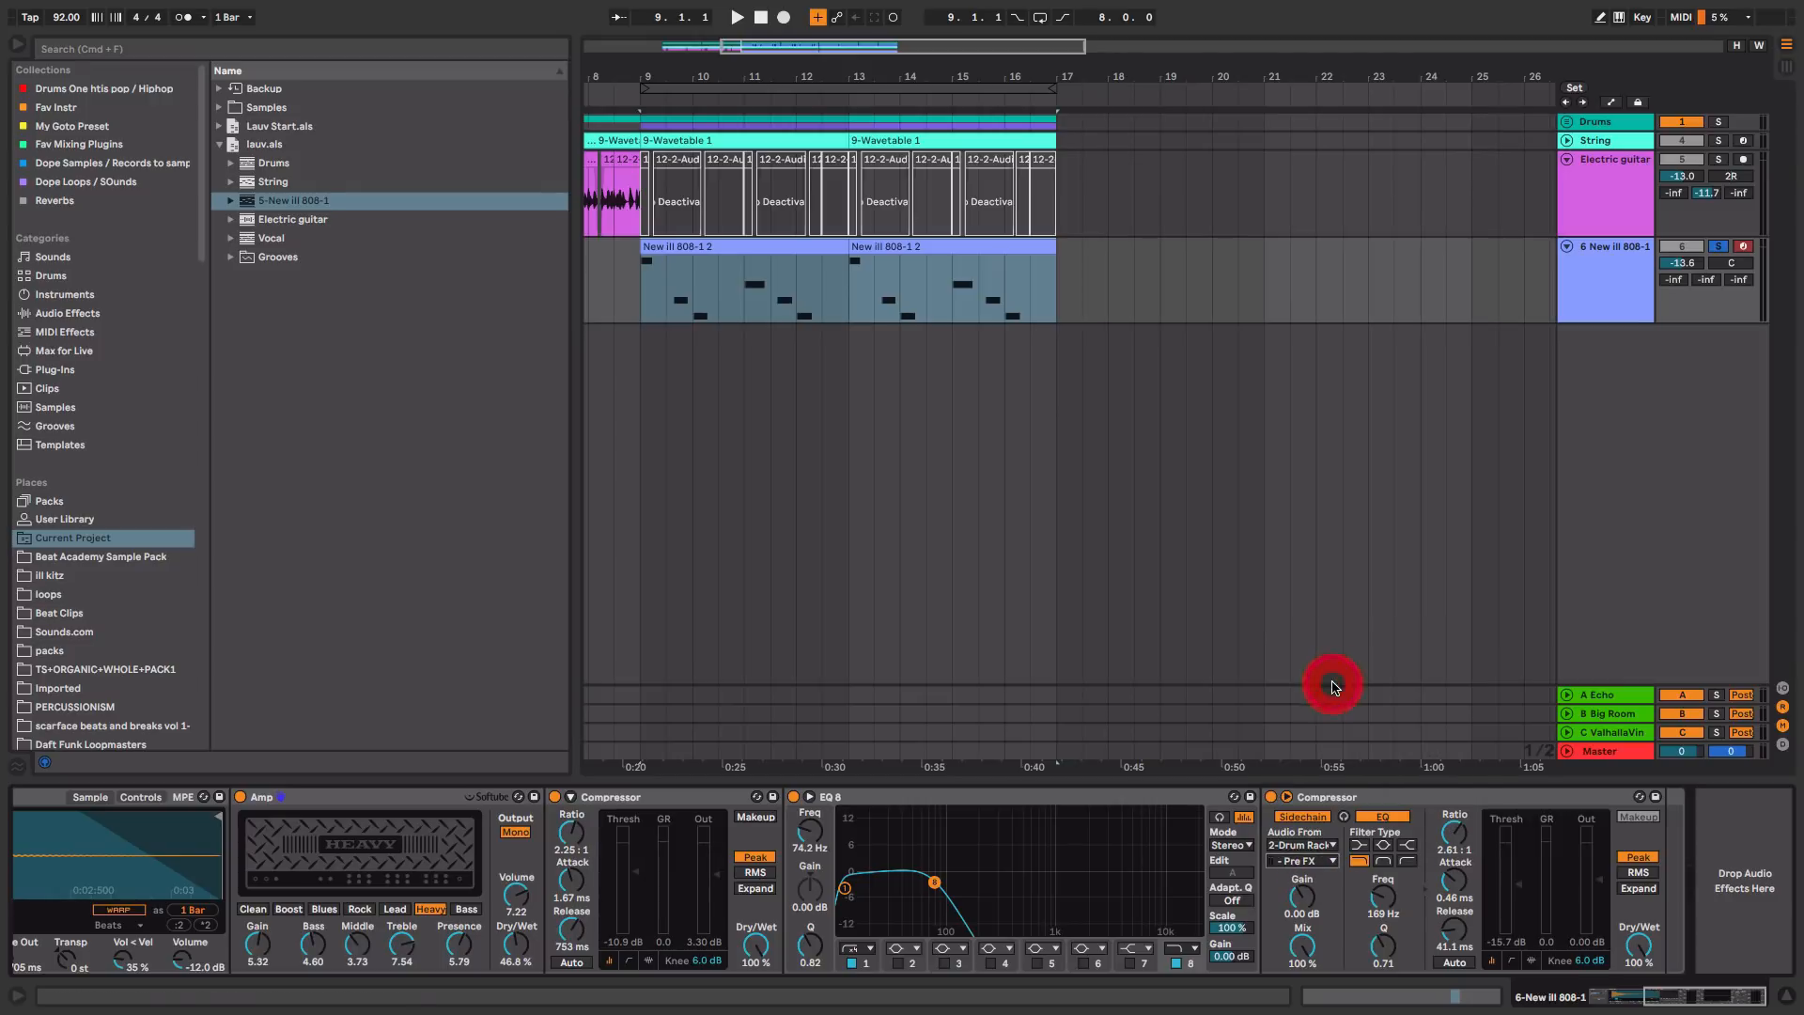
Step: Play the 808 and fine-tune the high-cut band on its EQ Eight curve
{"action": "key", "text": "space"}
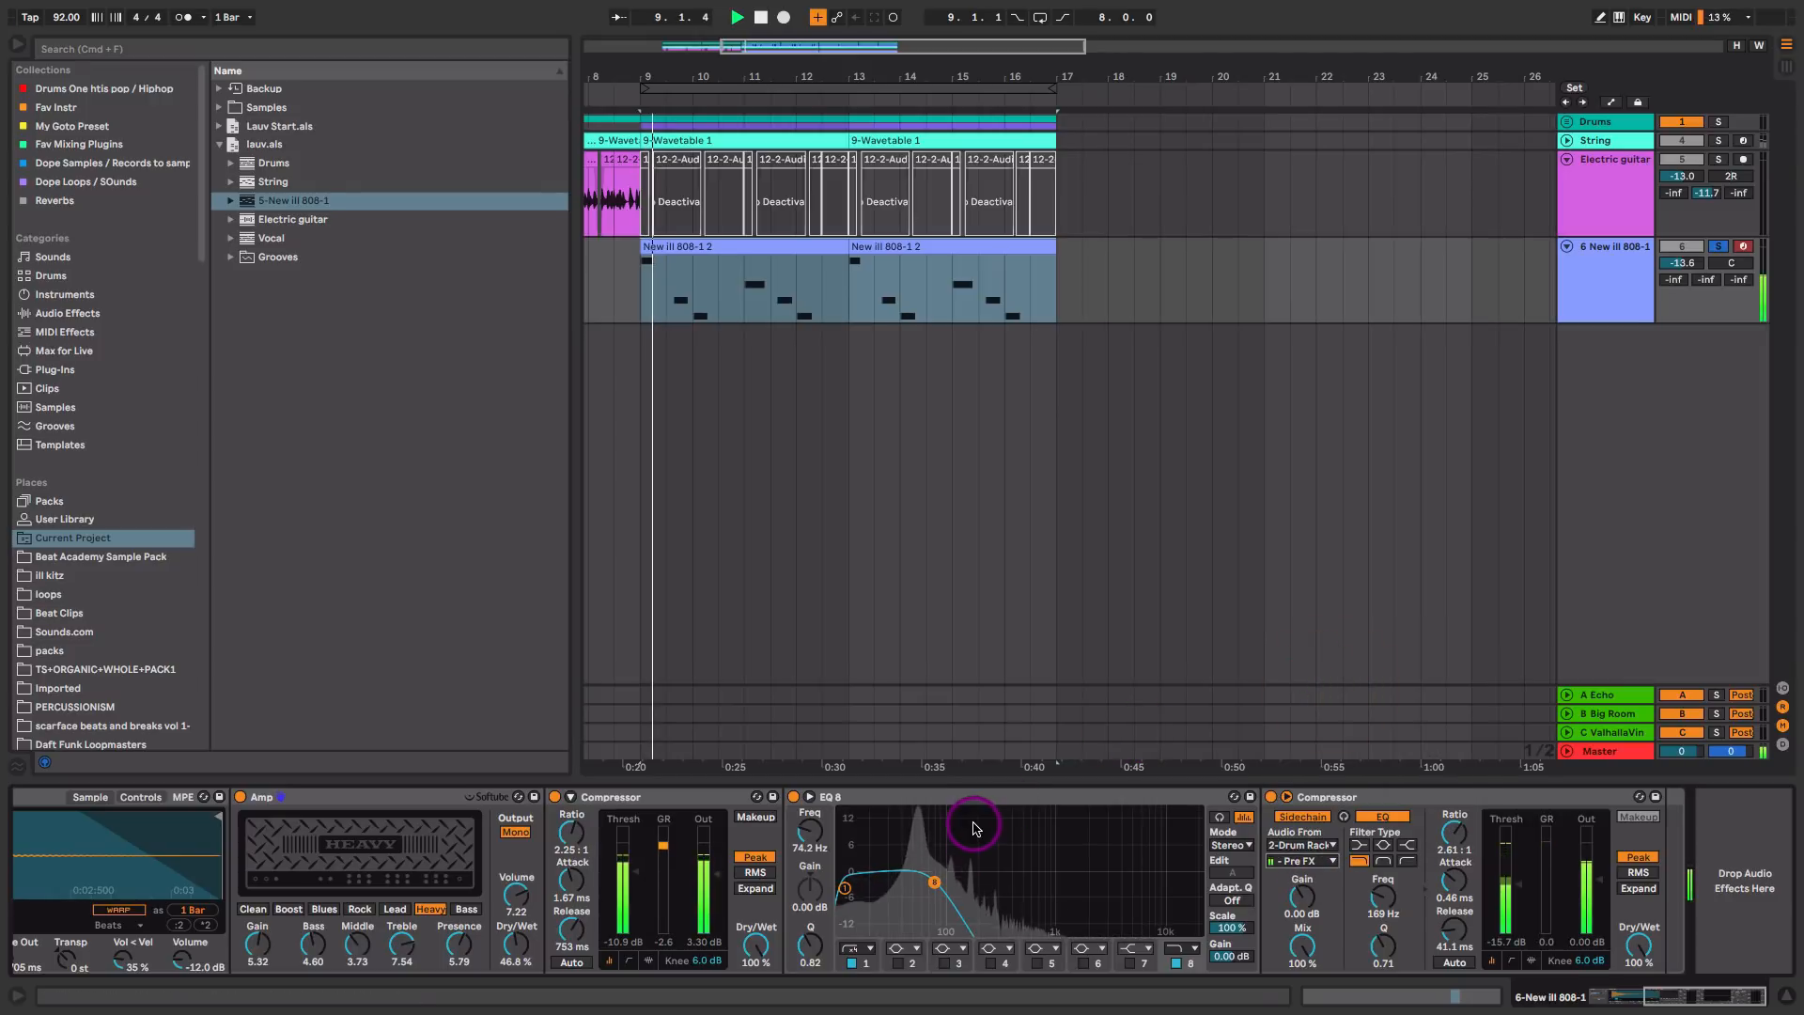
{"action": "left_click_drag", "start_coordinate": [935, 888], "coordinate": [938, 883]}
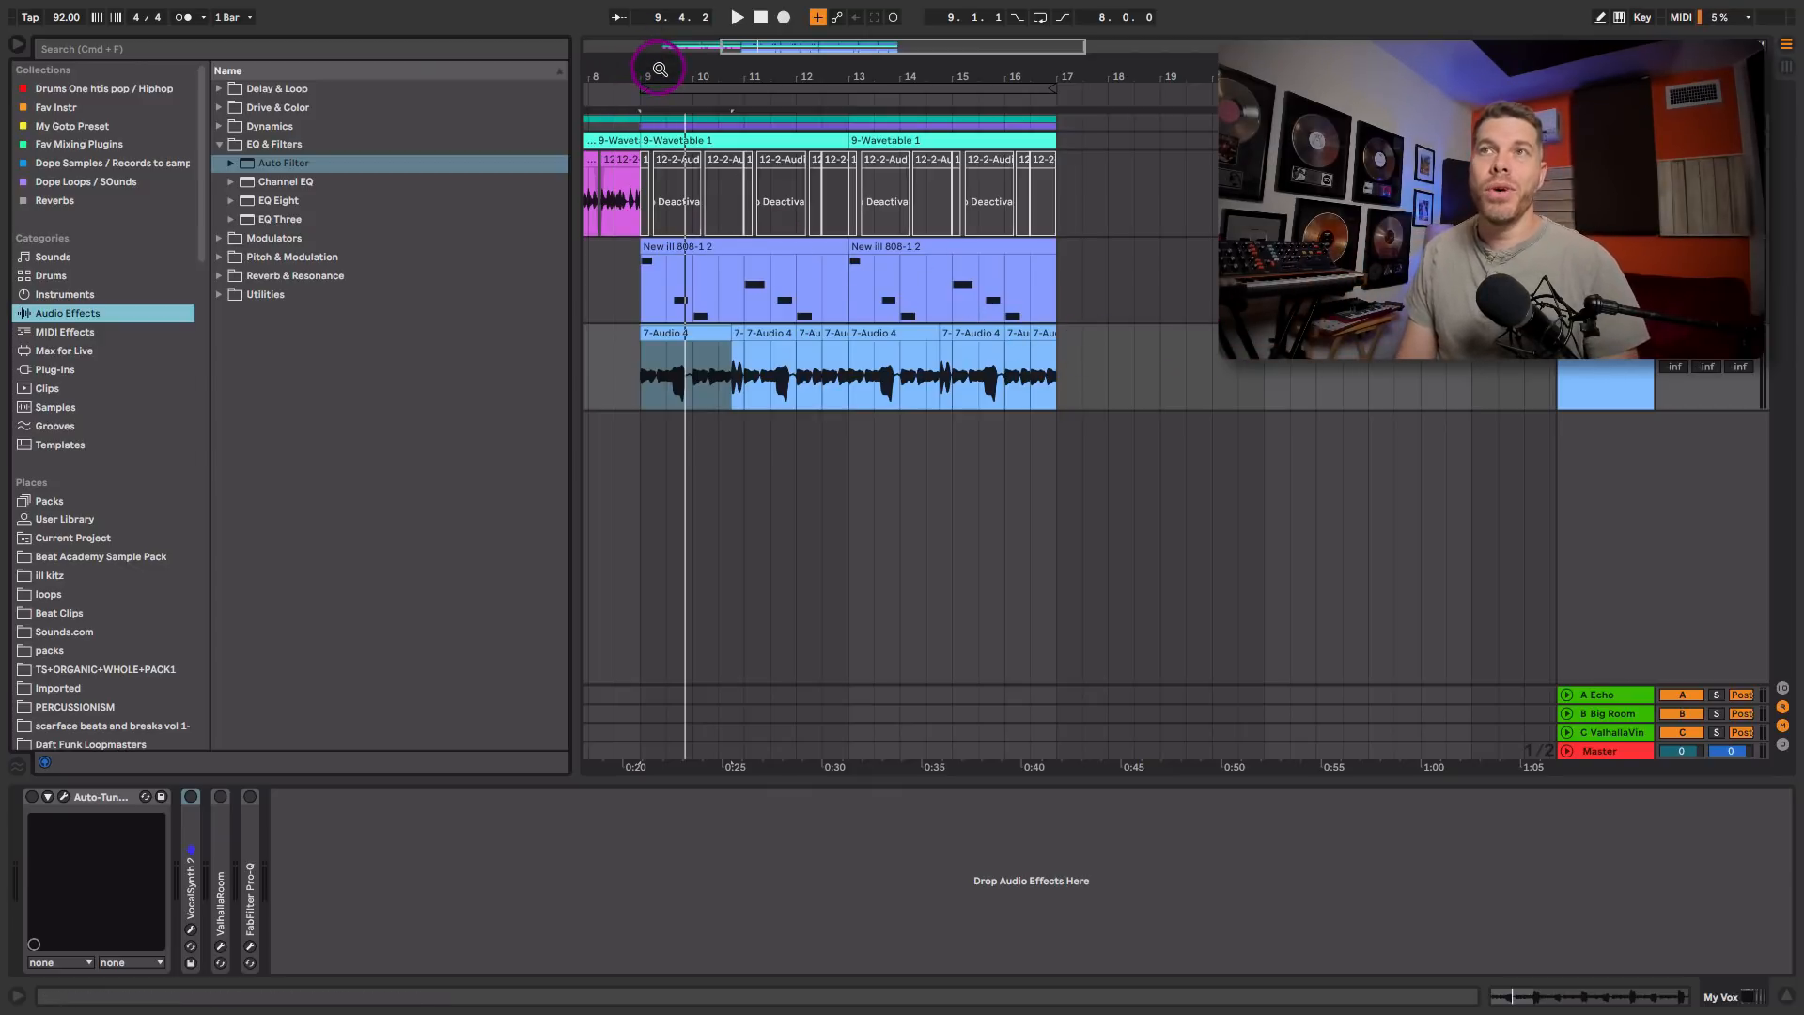
Step: Select the My Vox time range from 9.1.1 to 10.4.1 and audition the vocal from bar 9
{"action": "left_click_drag", "start_coordinate": [656, 73], "coordinate": [713, 74]}
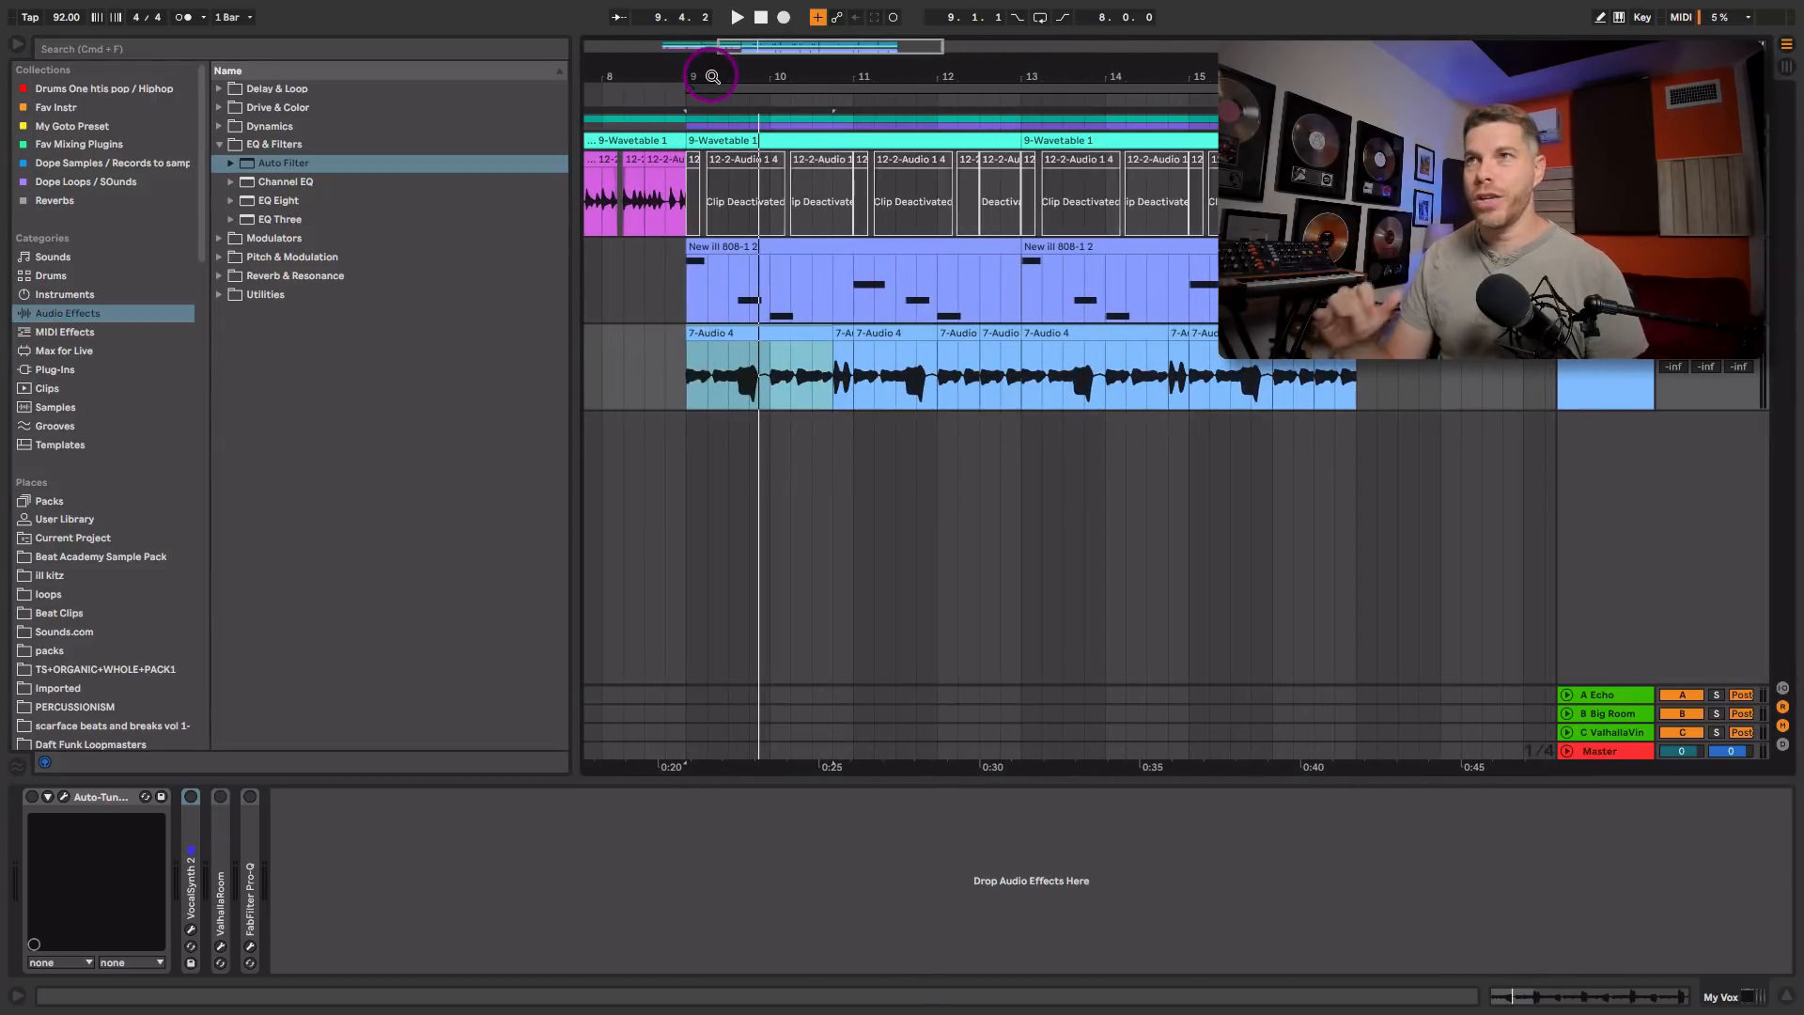
{"action": "left_click", "coordinate": [758, 353]}
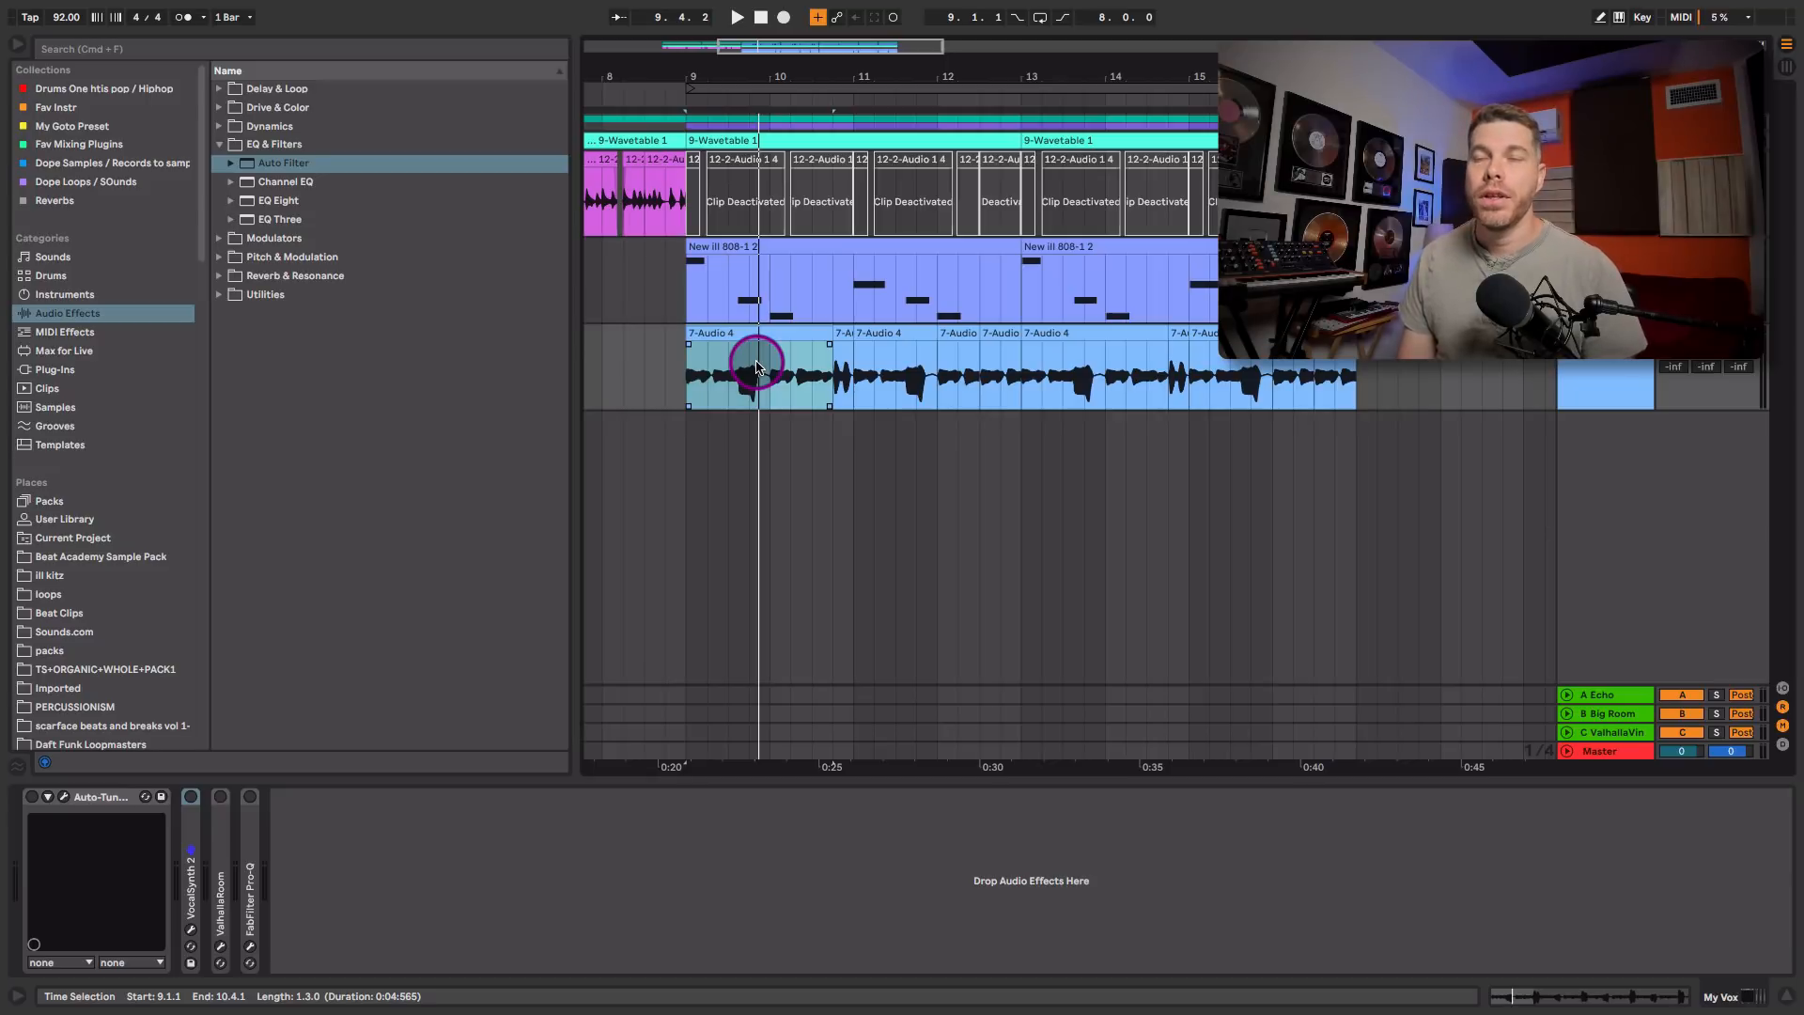
{"action": "key", "text": "space"}
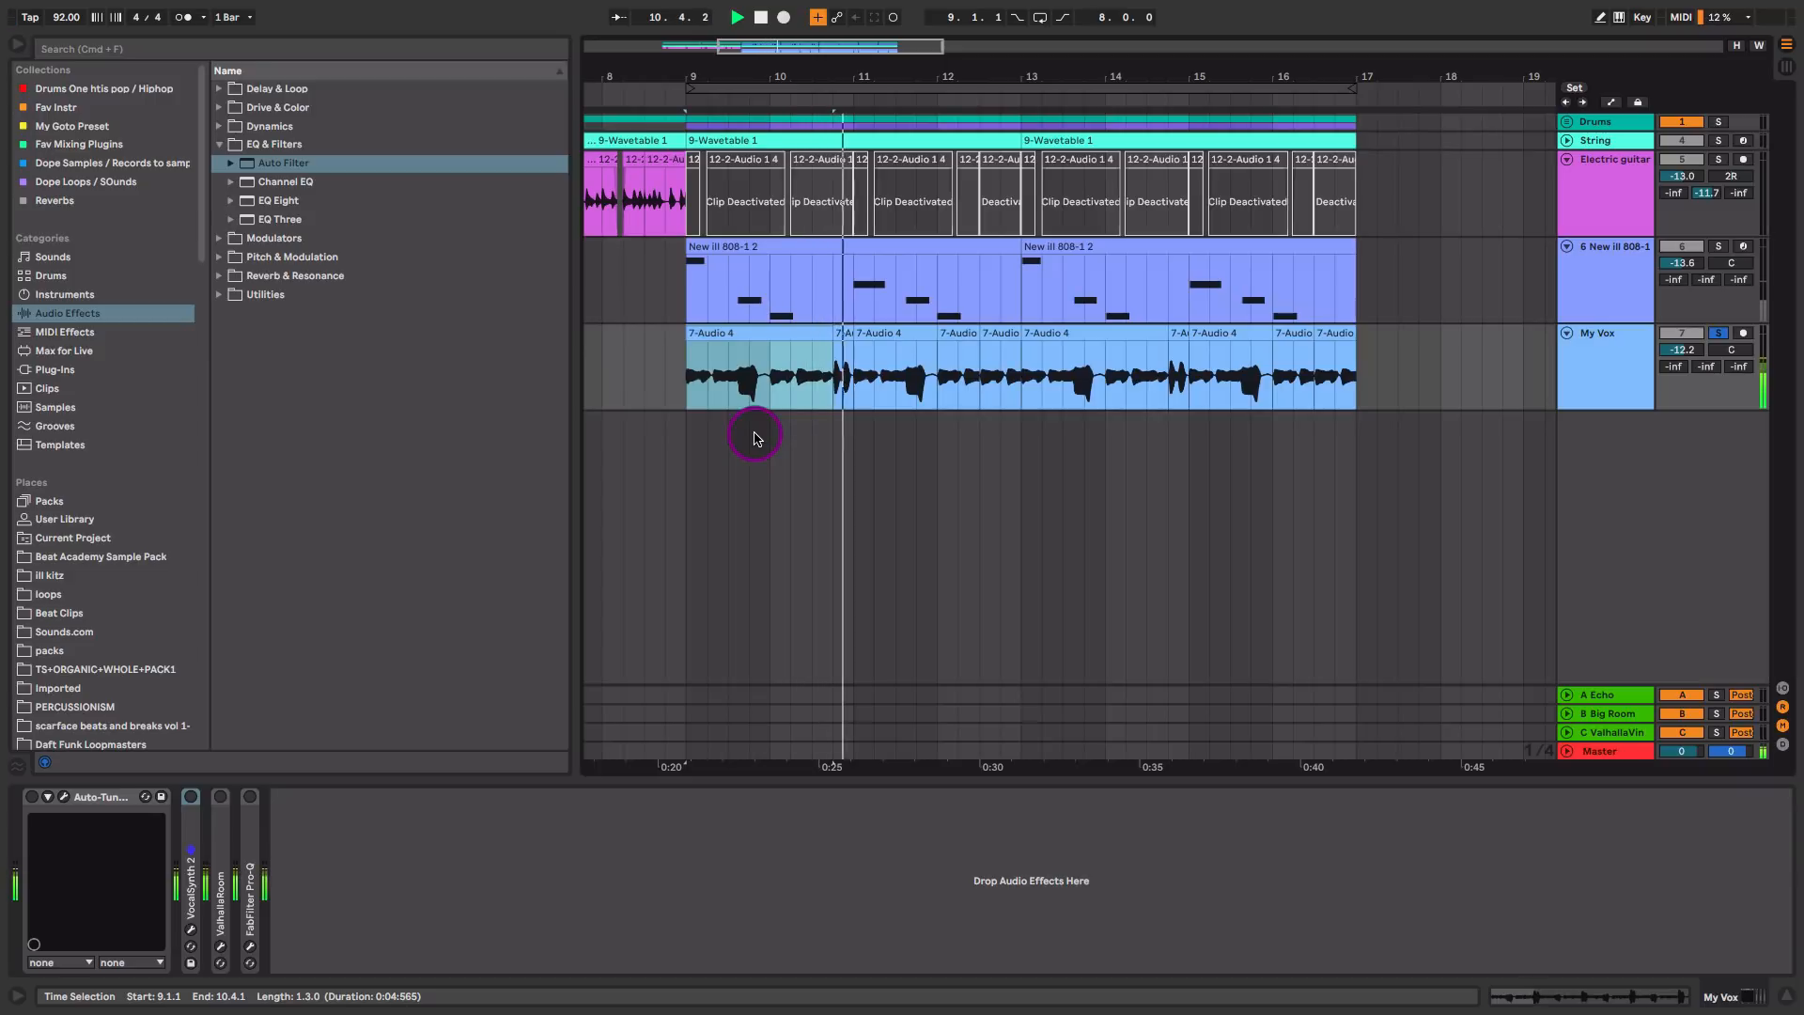
{"action": "key", "text": "space"}
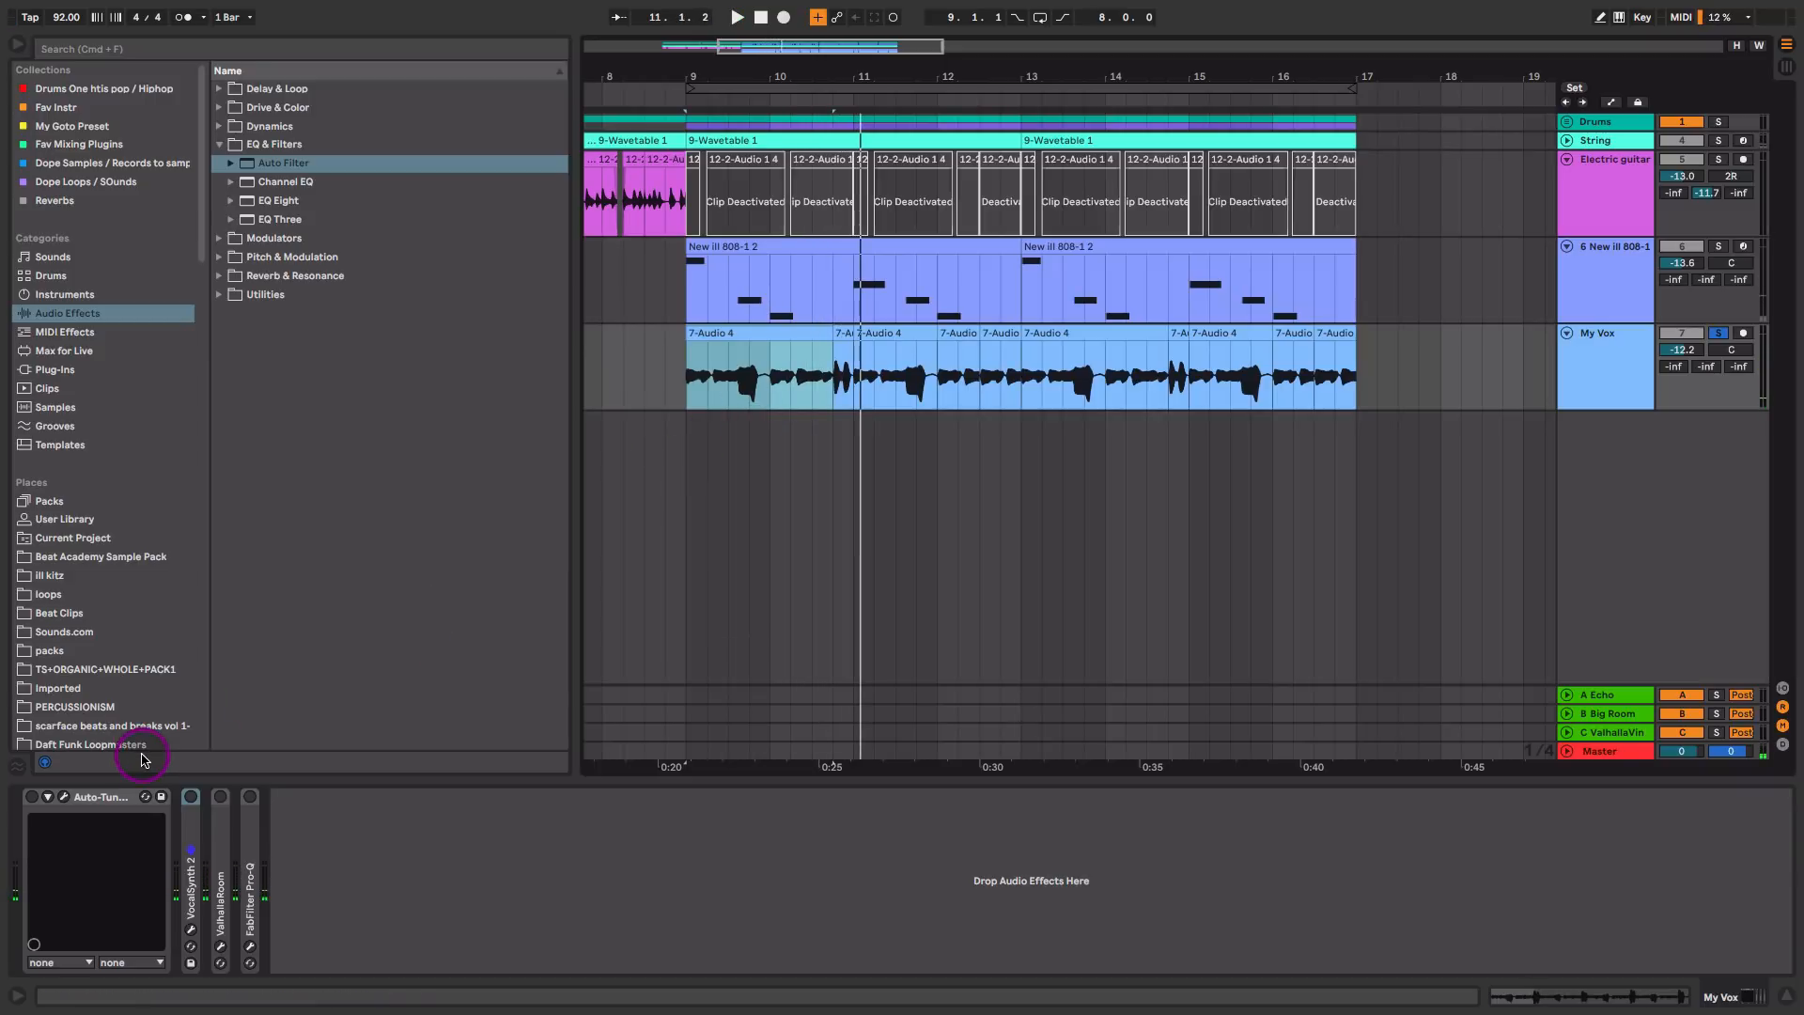
Step: Enable Auto-Tune Access on the My Vox track, audition the vocal with its editor open, and close the editor
{"action": "left_click", "coordinate": [33, 797]}
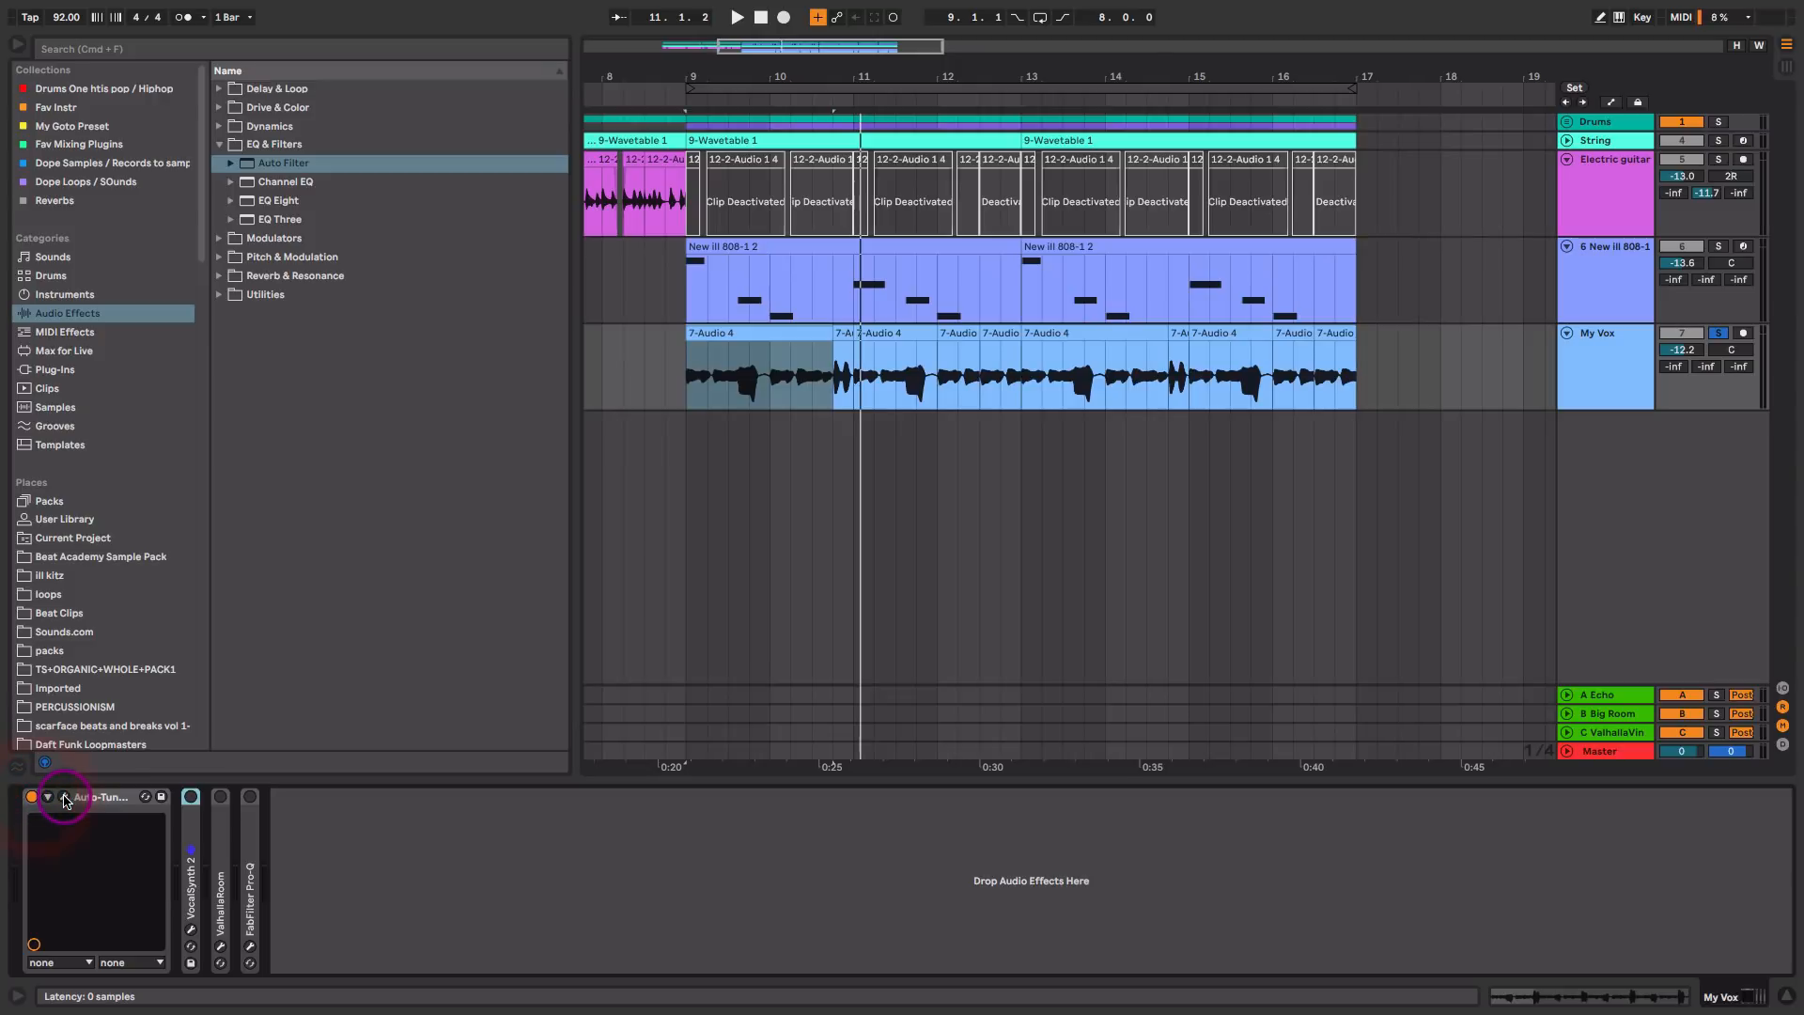
{"action": "left_click", "coordinate": [63, 796]}
{"action": "left_click_drag", "start_coordinate": [1539, 439], "coordinate": [1192, 434]}
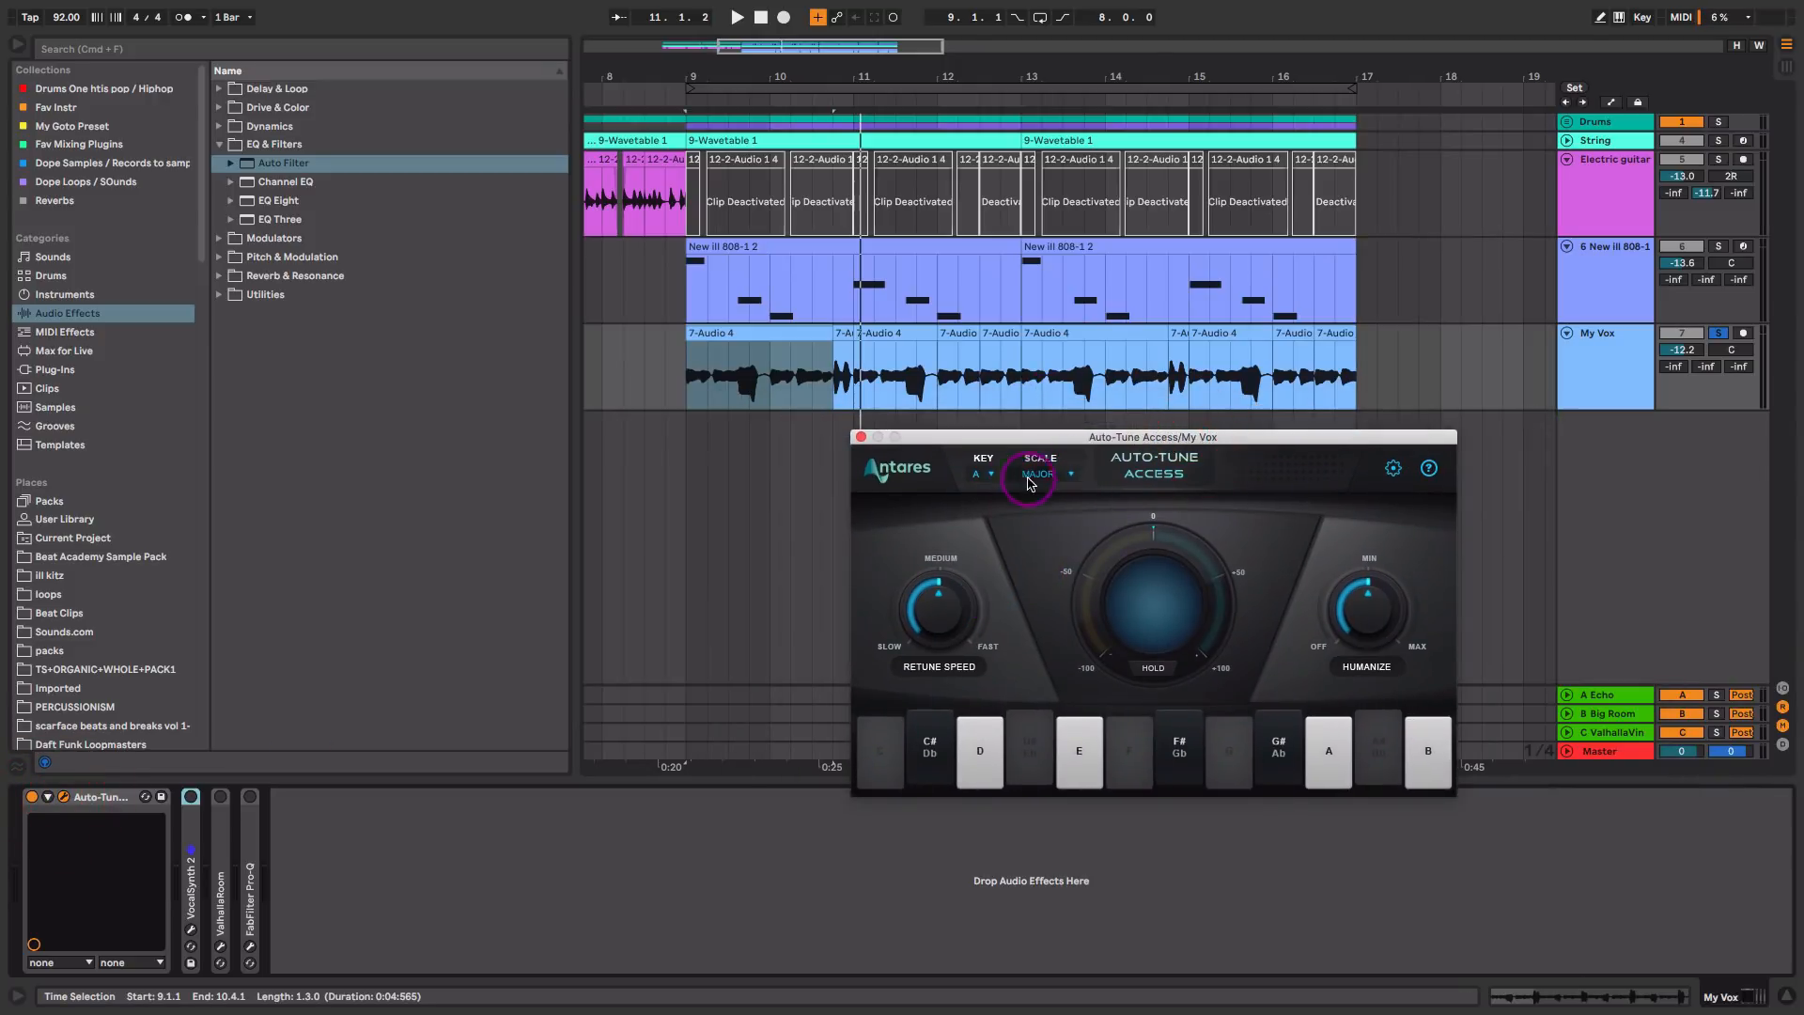
{"action": "key", "text": "space"}
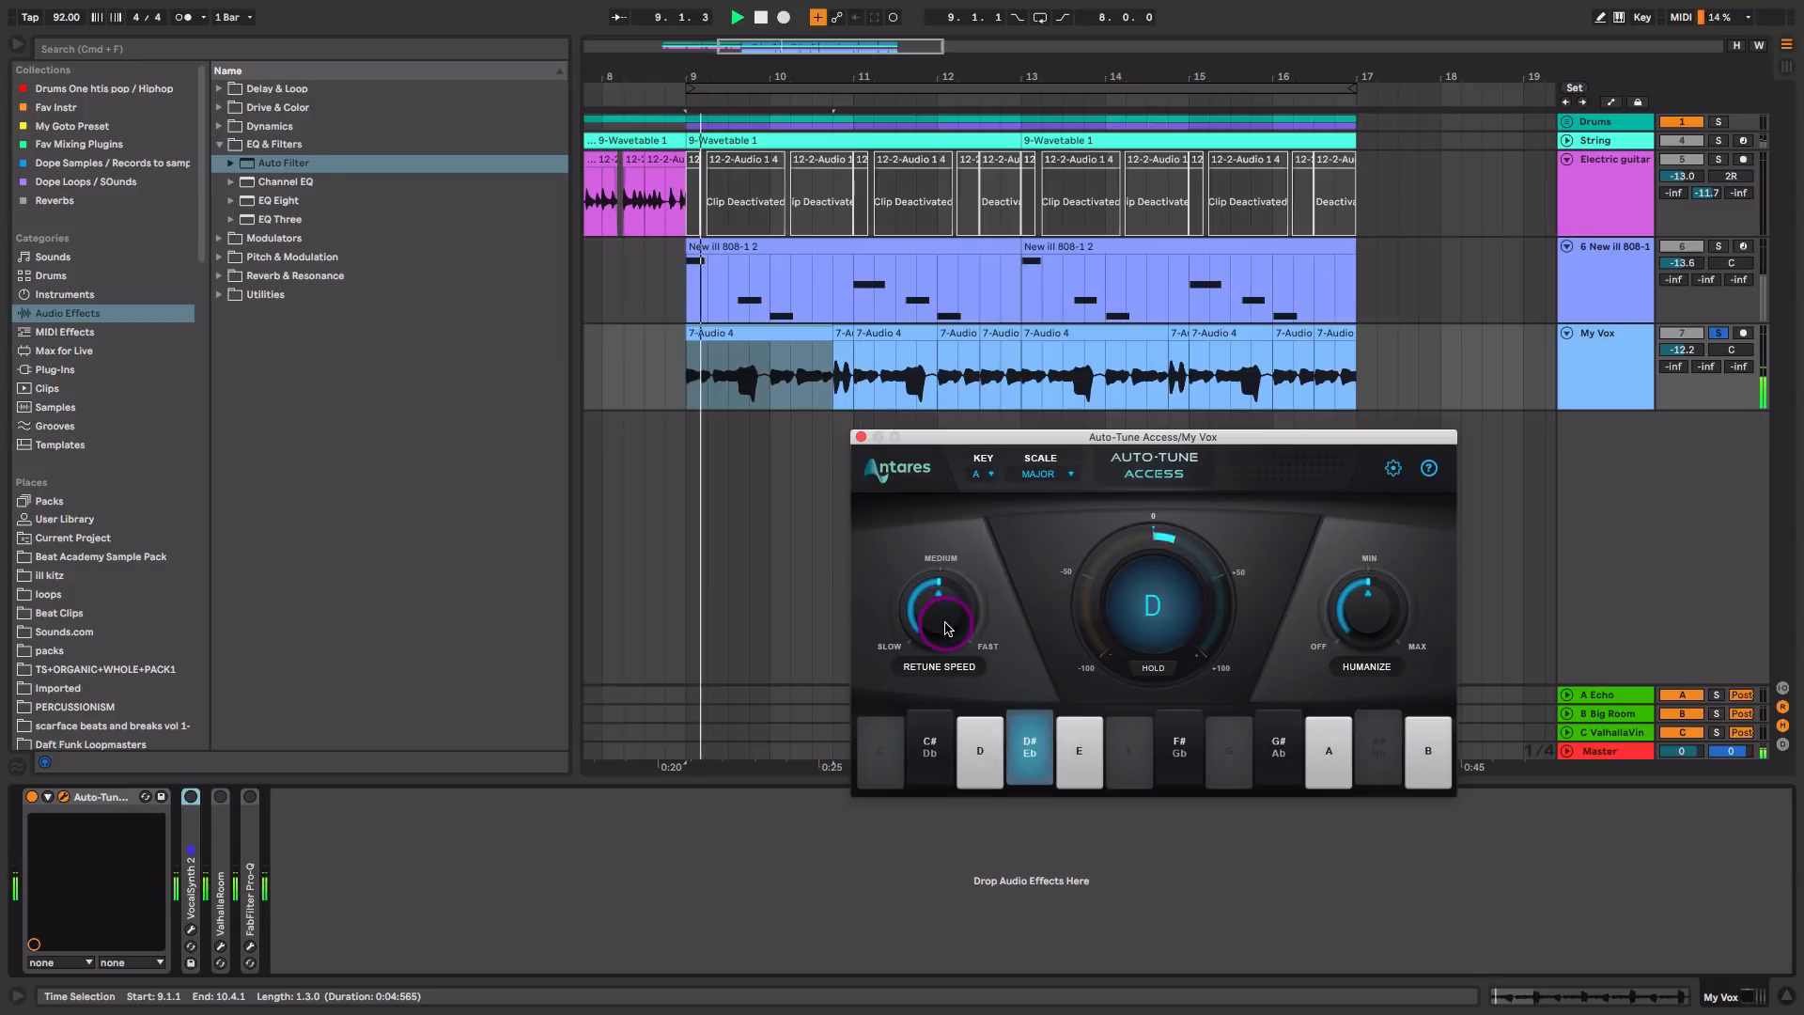
{"action": "left_click", "coordinate": [940, 769]}
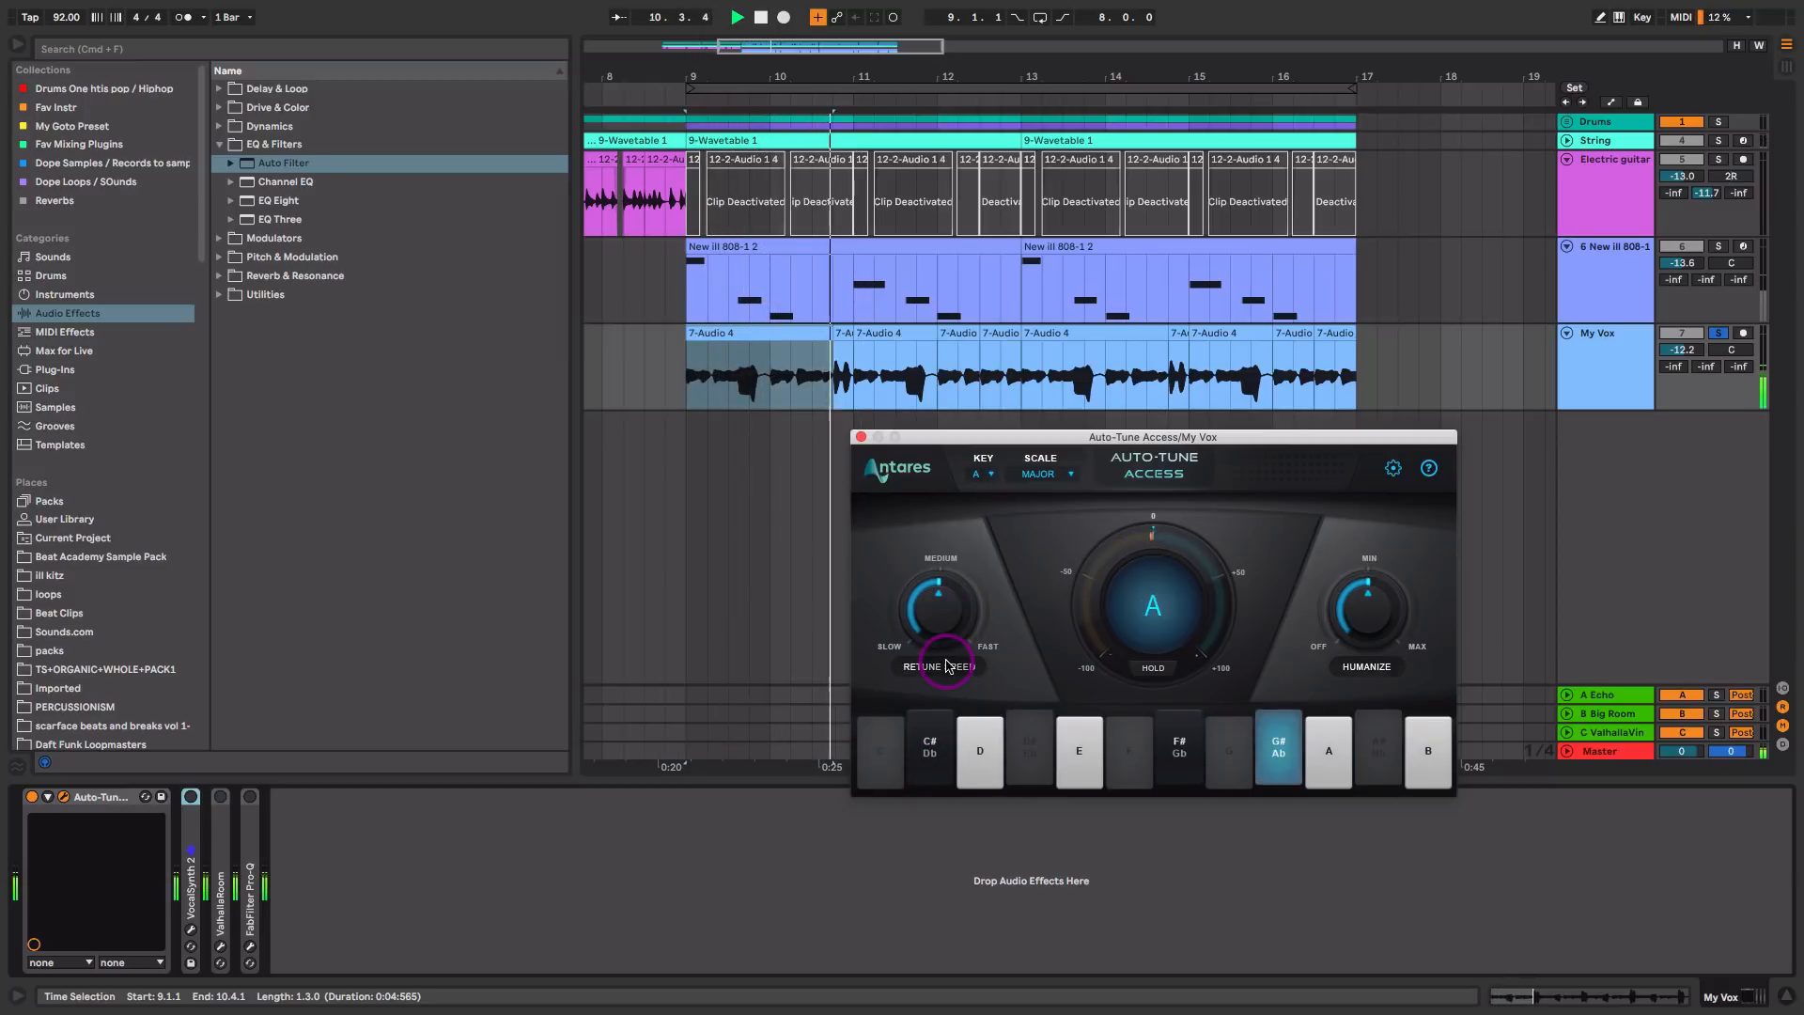
{"action": "key", "text": "space"}
{"action": "left_click", "coordinate": [861, 438]}
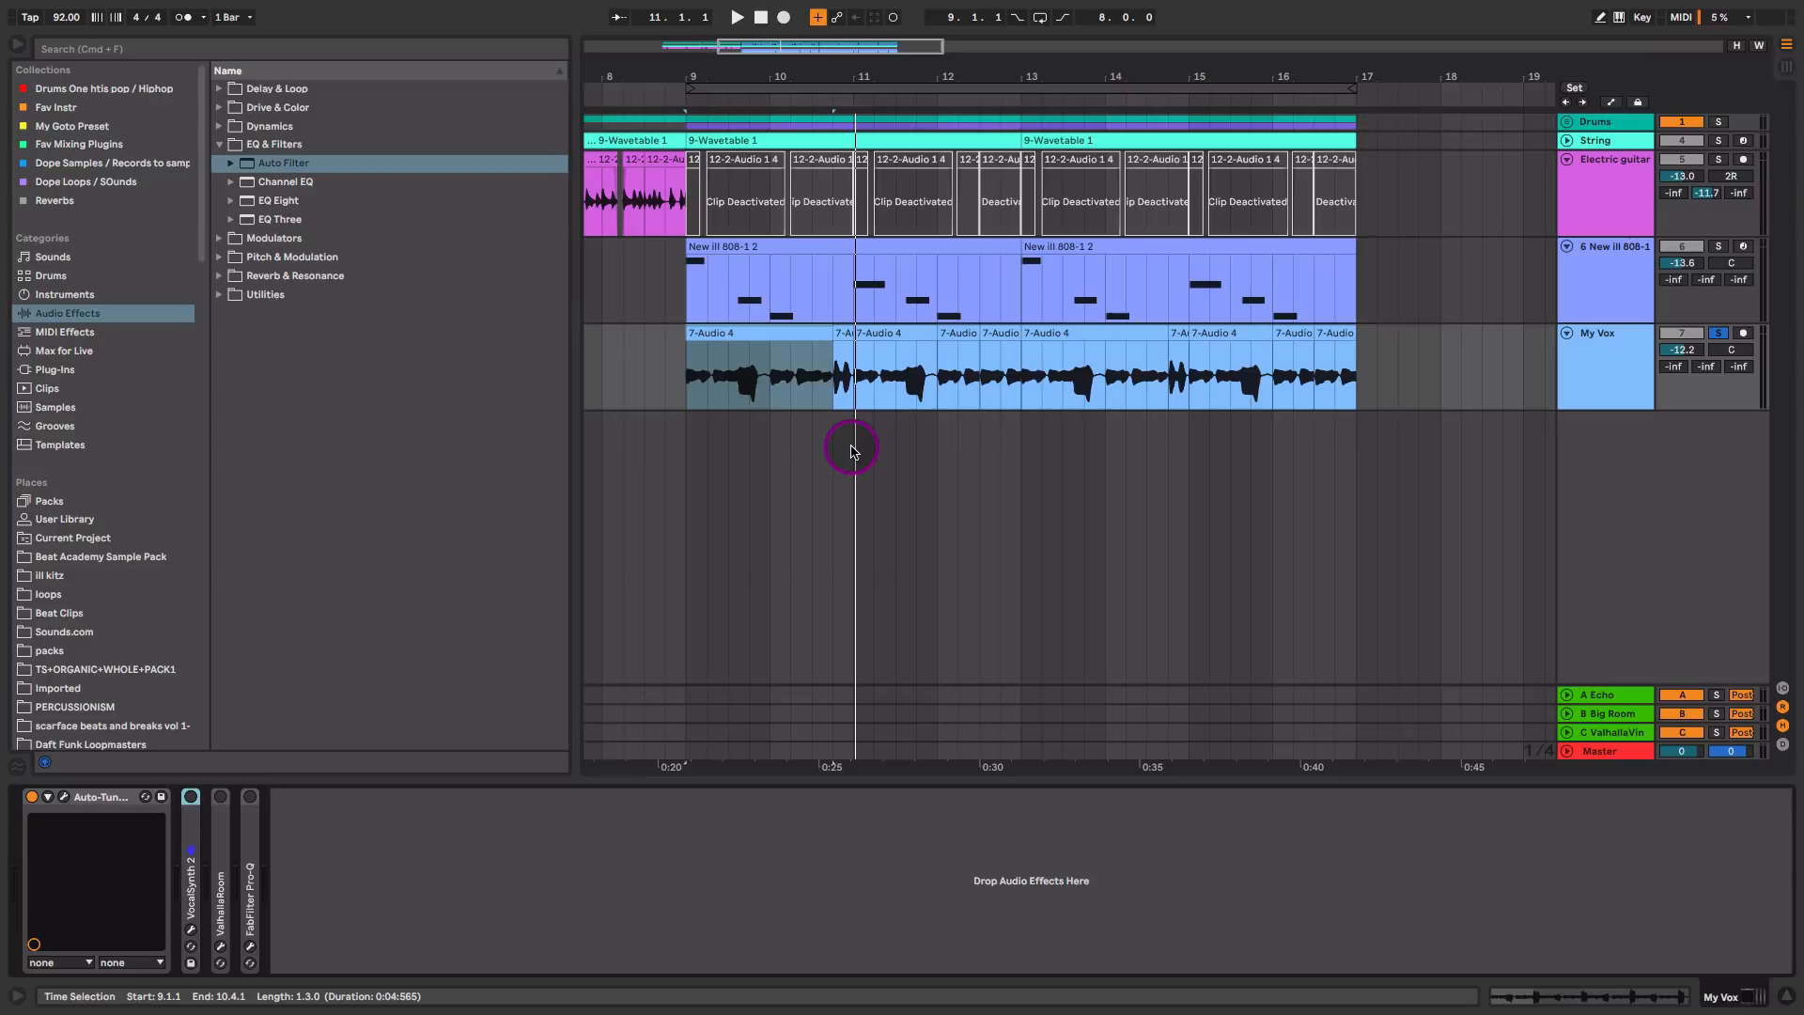
Step: Expand, enable and open VocalSynth 2 on My Vox, and switch off its Biovox, Compuvox and Talkbox modules
{"action": "double_click", "coordinate": [191, 851]}
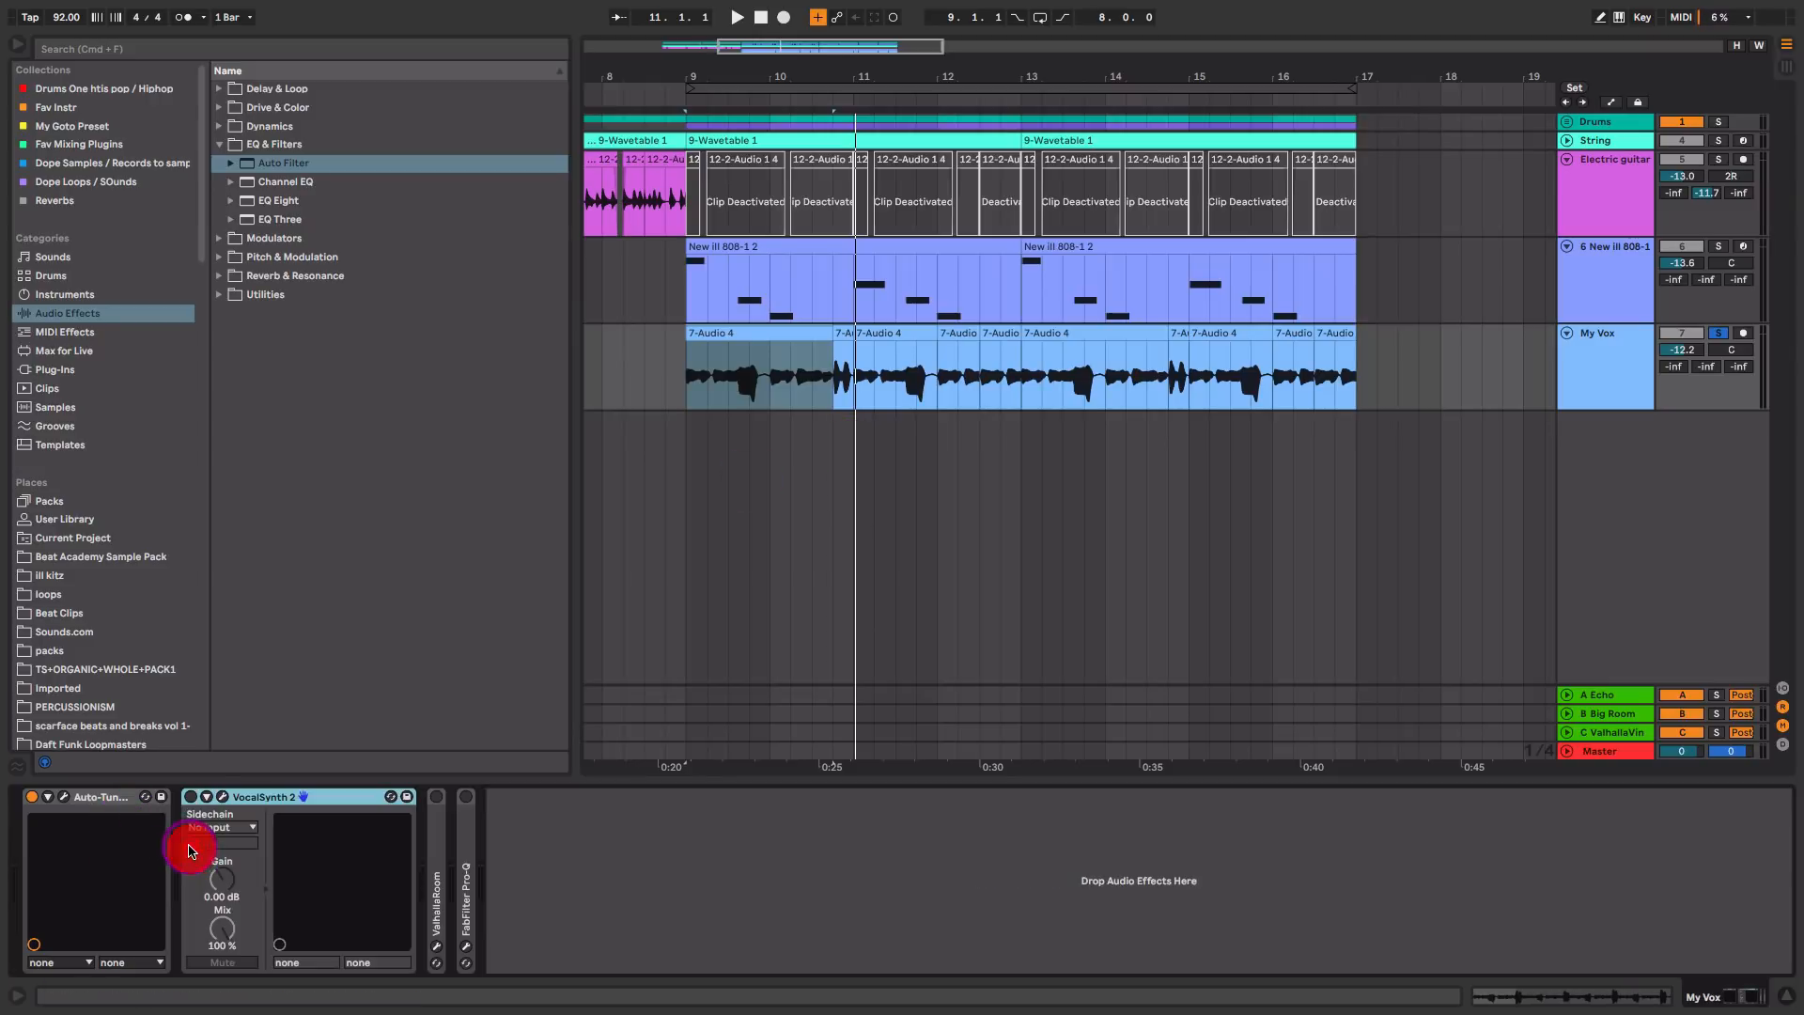
{"action": "left_click", "coordinate": [223, 797]}
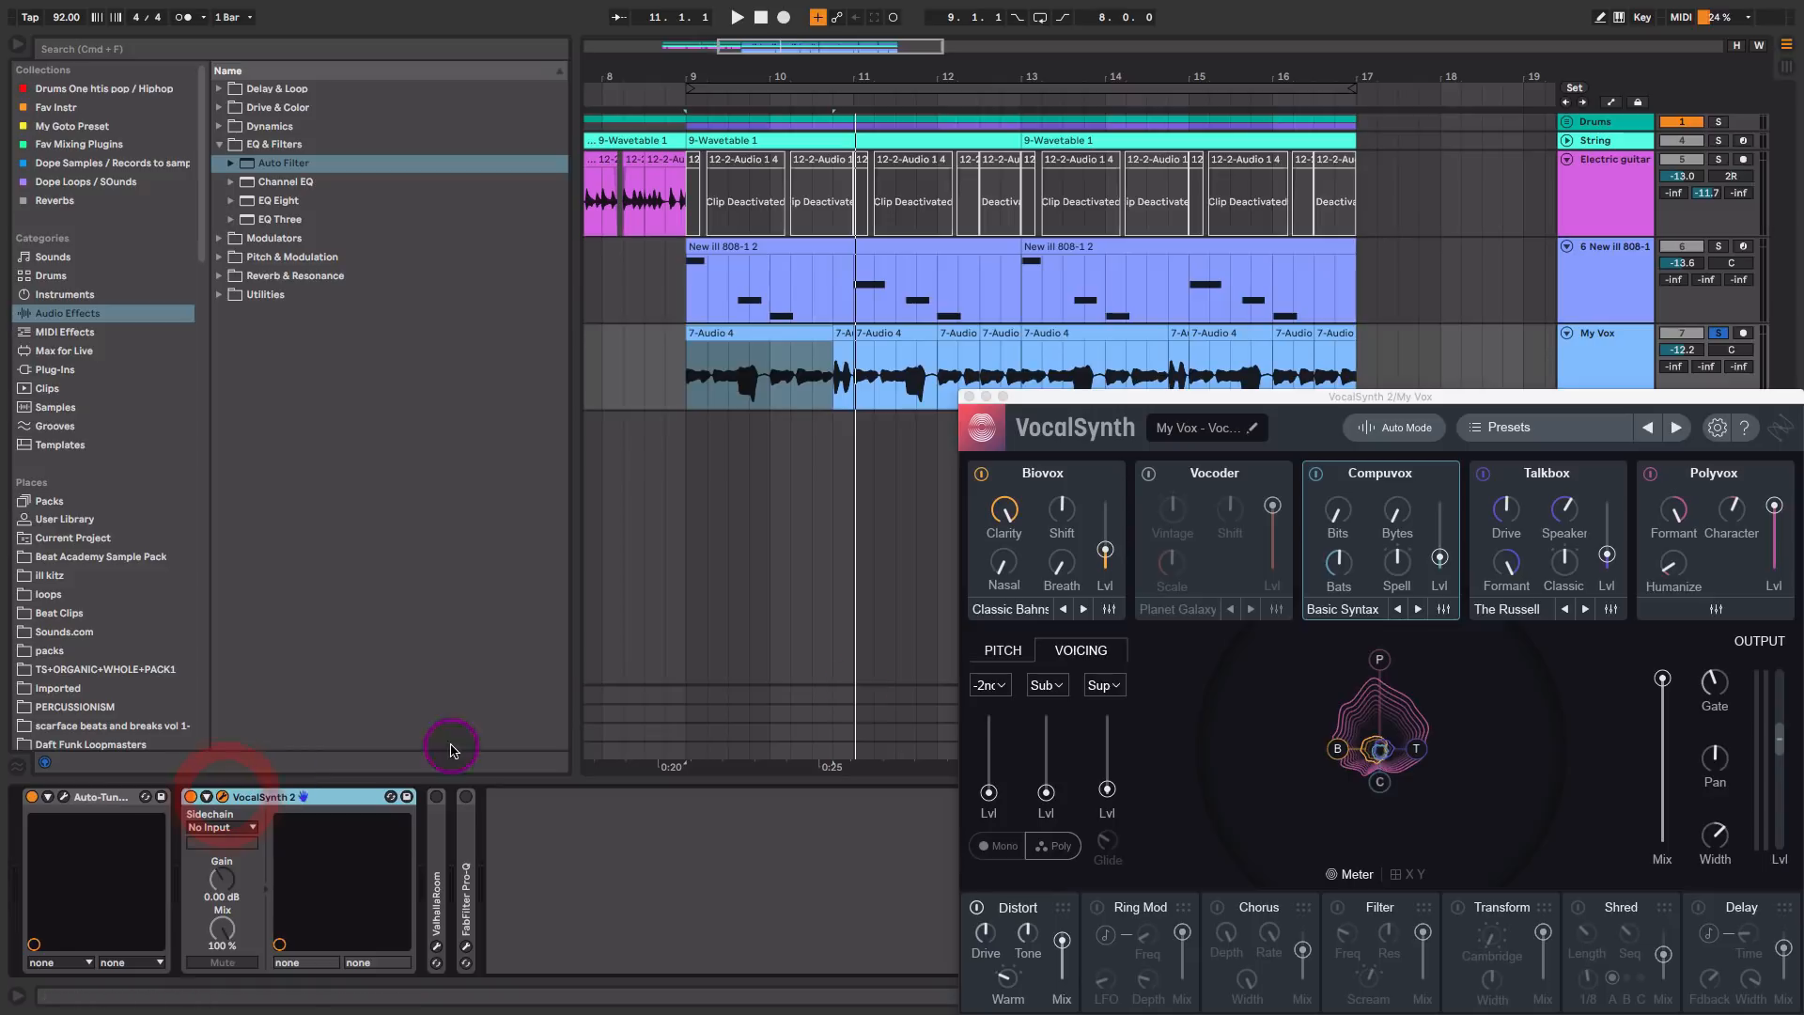
{"action": "left_click", "coordinate": [981, 472]}
{"action": "left_click_drag", "start_coordinate": [1562, 395], "coordinate": [1231, 353]}
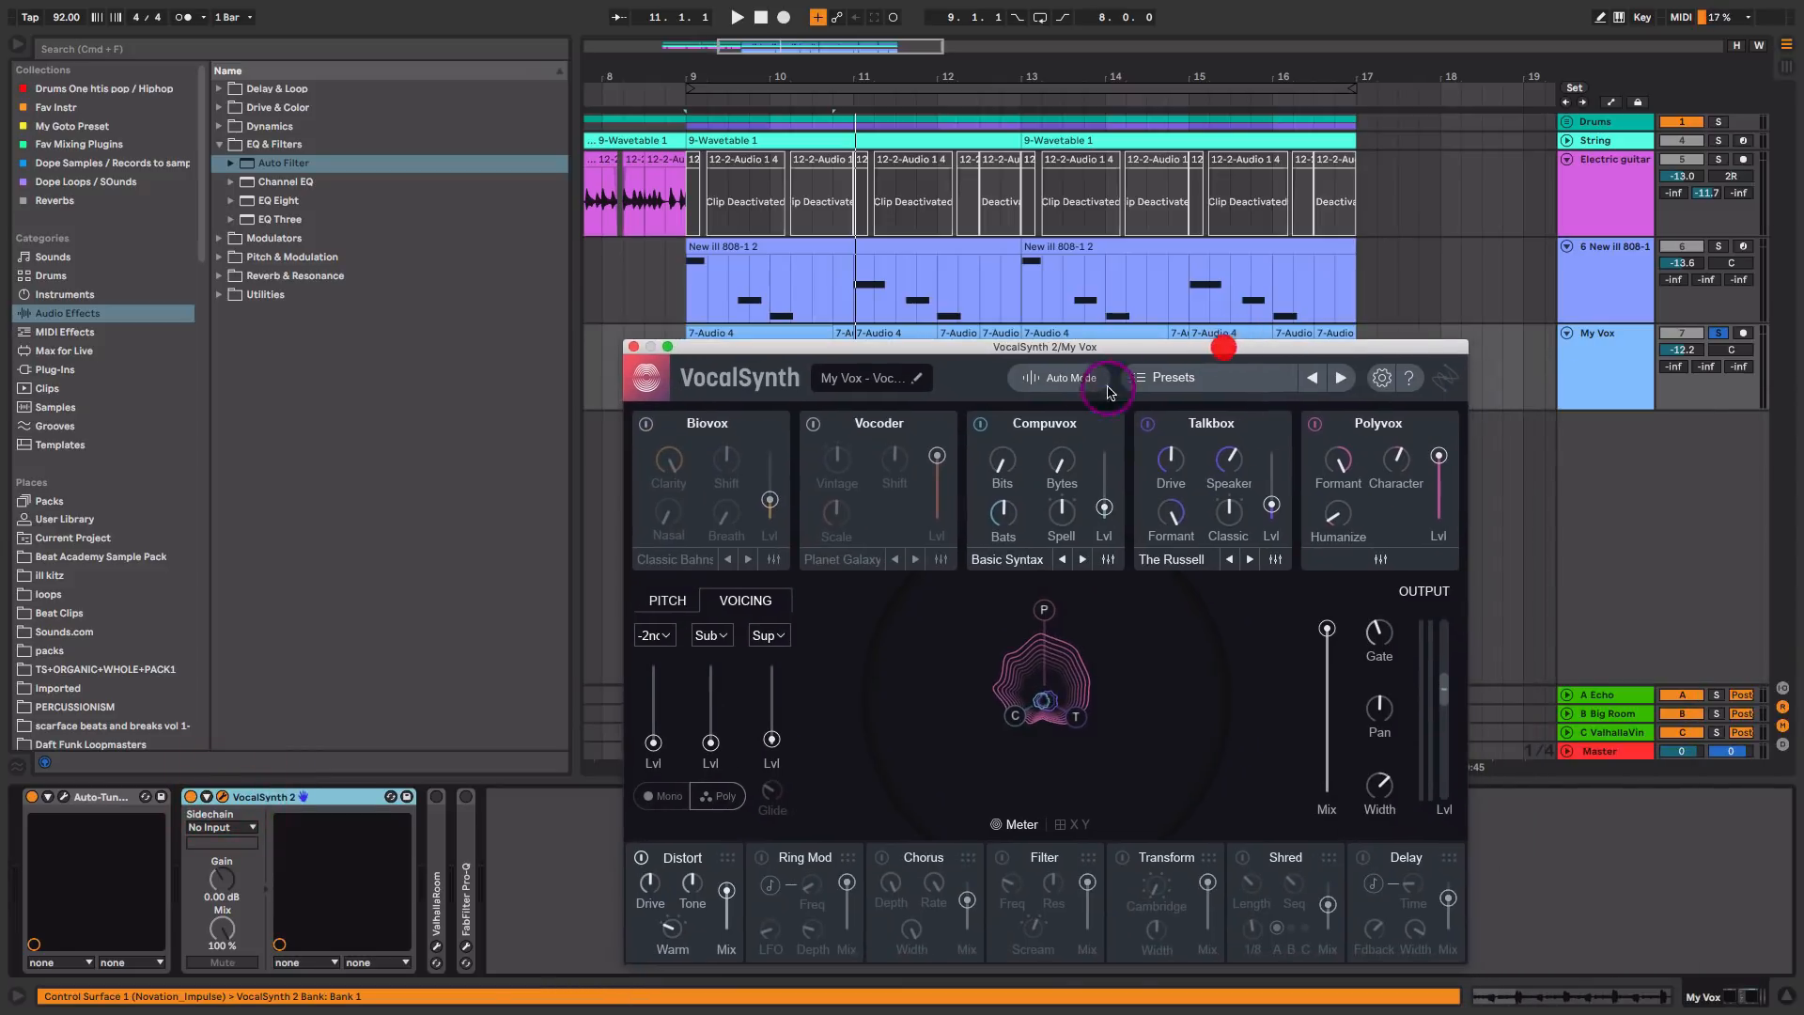
{"action": "left_click", "coordinate": [980, 423]}
{"action": "left_click", "coordinate": [1148, 427]}
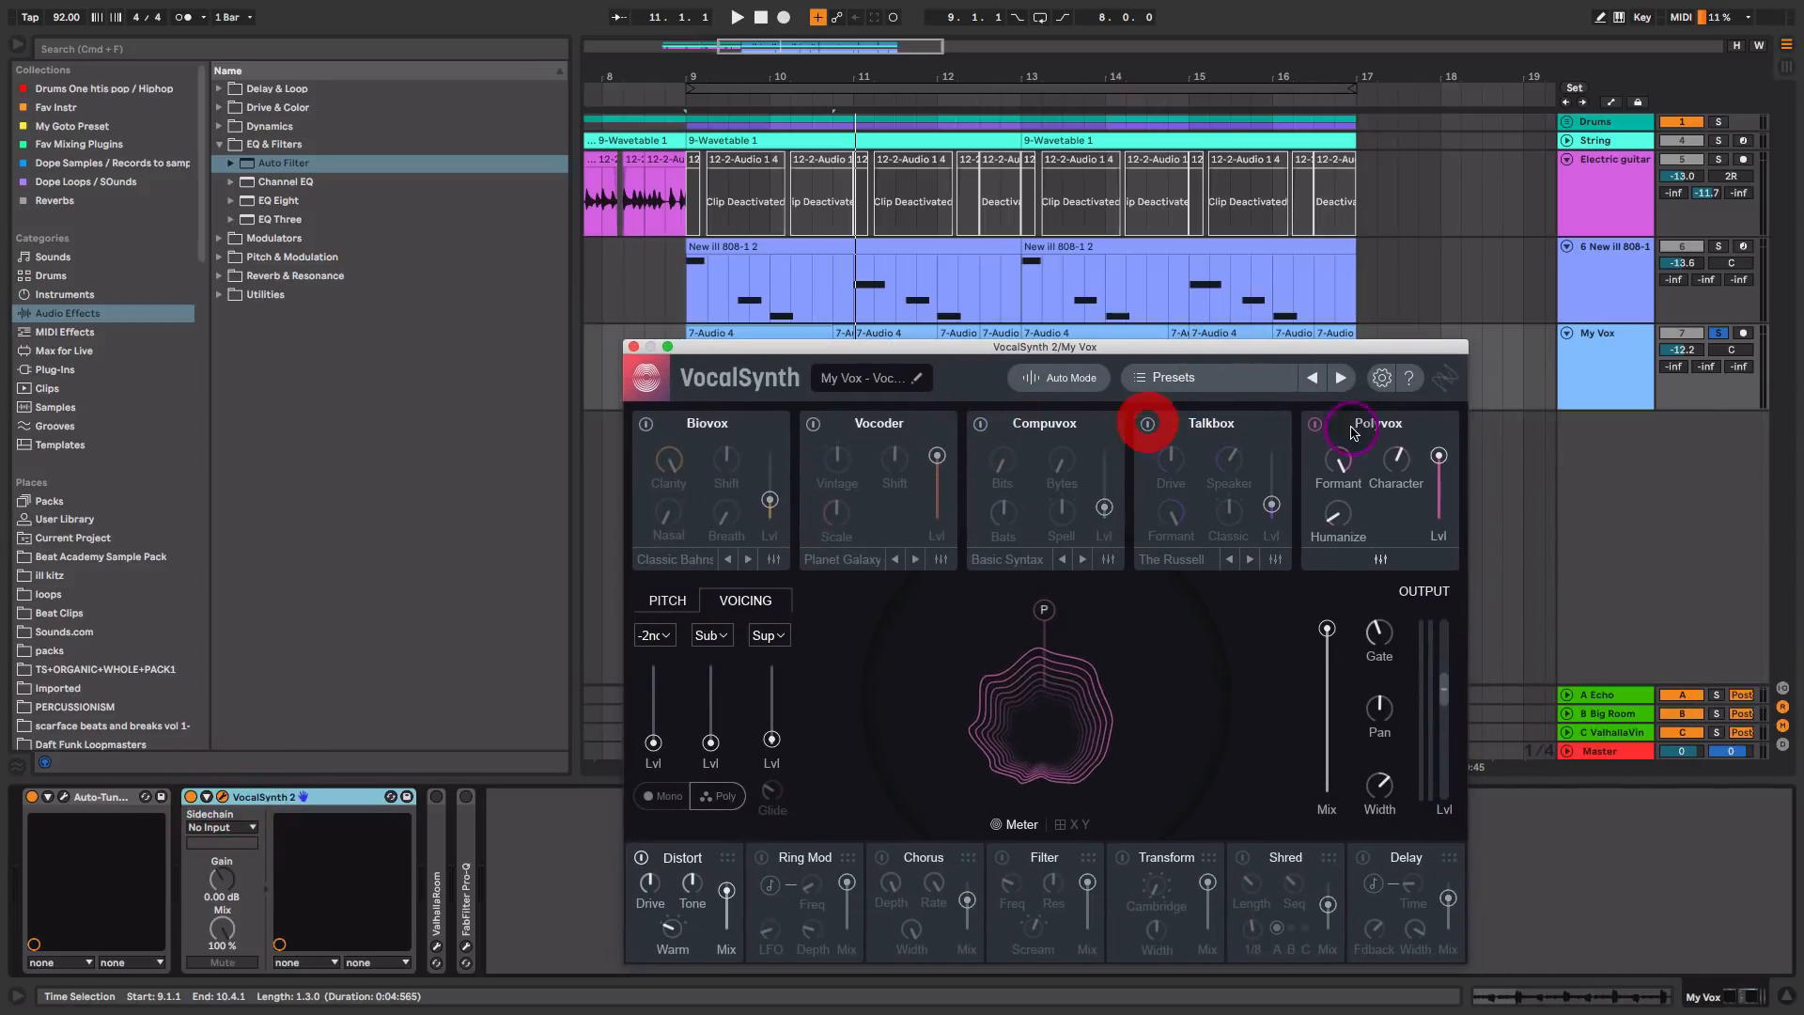
Step: Review VocalSynth's Polyvox and pitch correction settings, and lower the output Mix to 64 during playback
{"action": "mouse_move", "coordinate": [1339, 468]}
{"action": "left_mouse_down"}
{"action": "mouse_move", "coordinate": [1329, 611]}
{"action": "mouse_move", "coordinate": [1398, 447]}
{"action": "mouse_move", "coordinate": [1346, 474]}
{"action": "left_mouse_up"}
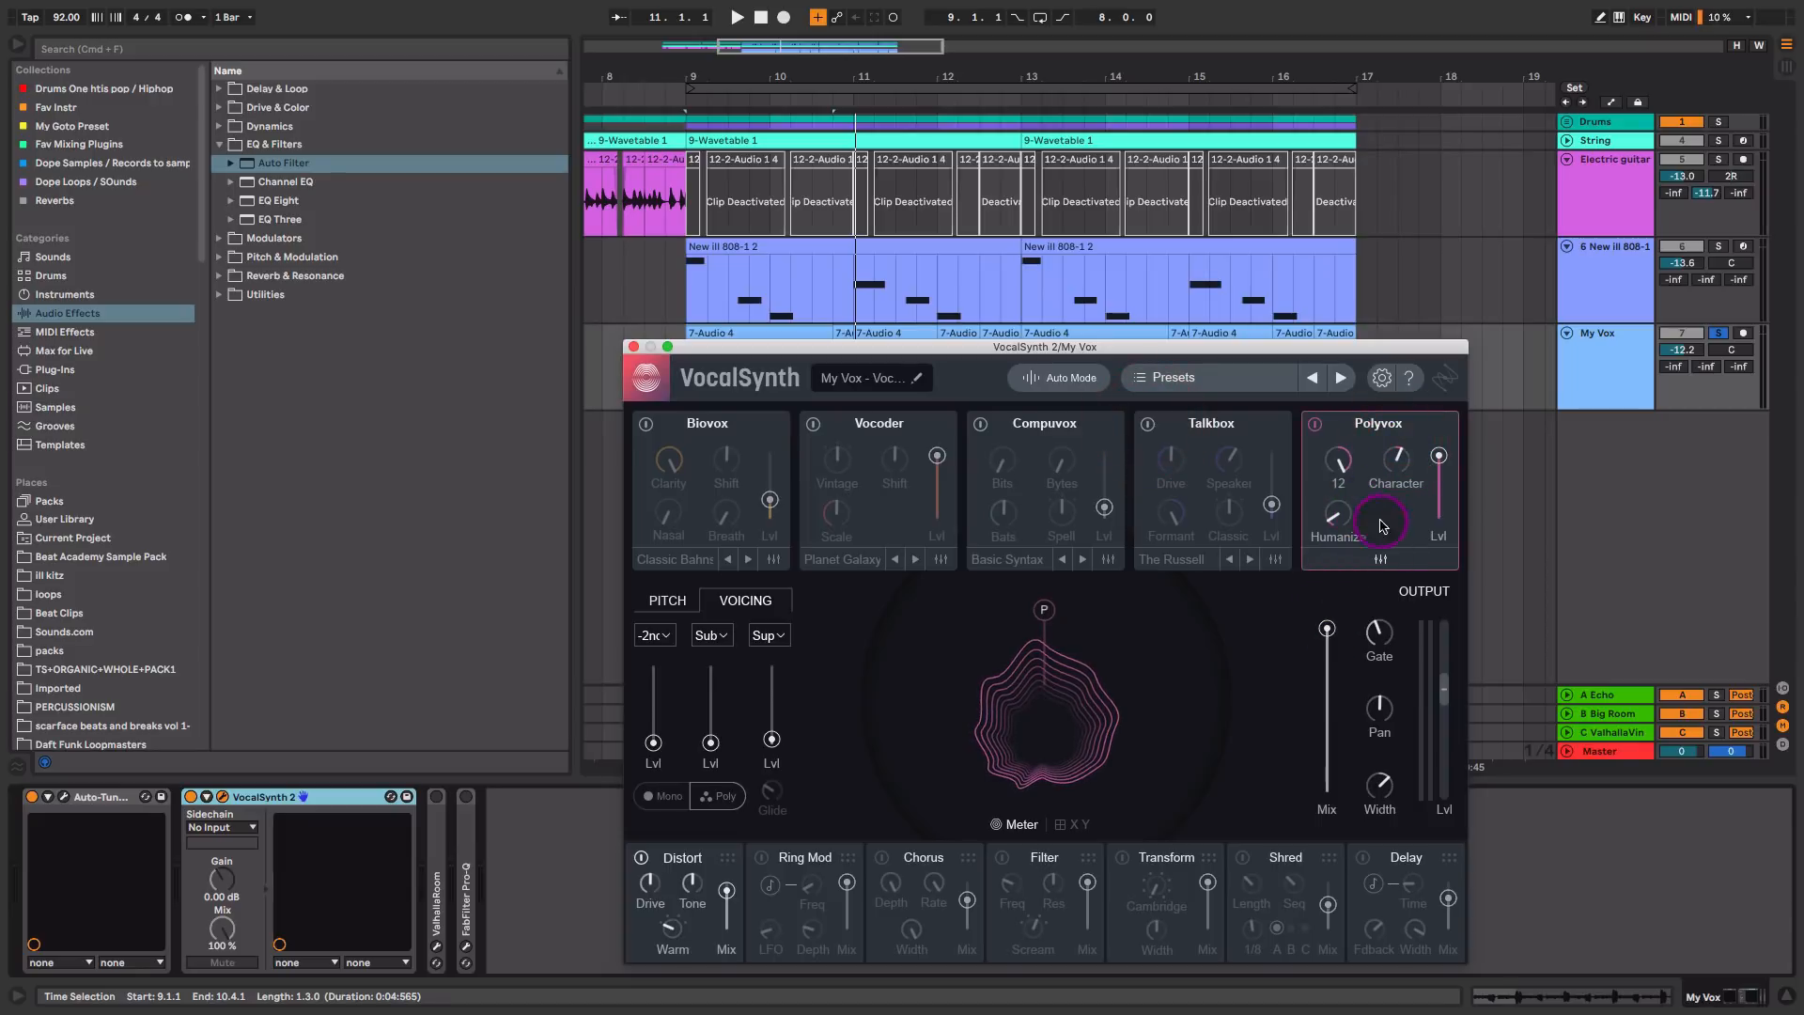
{"action": "left_click_drag", "start_coordinate": [1325, 801], "coordinate": [1341, 612]}
{"action": "left_click", "coordinate": [1329, 616]}
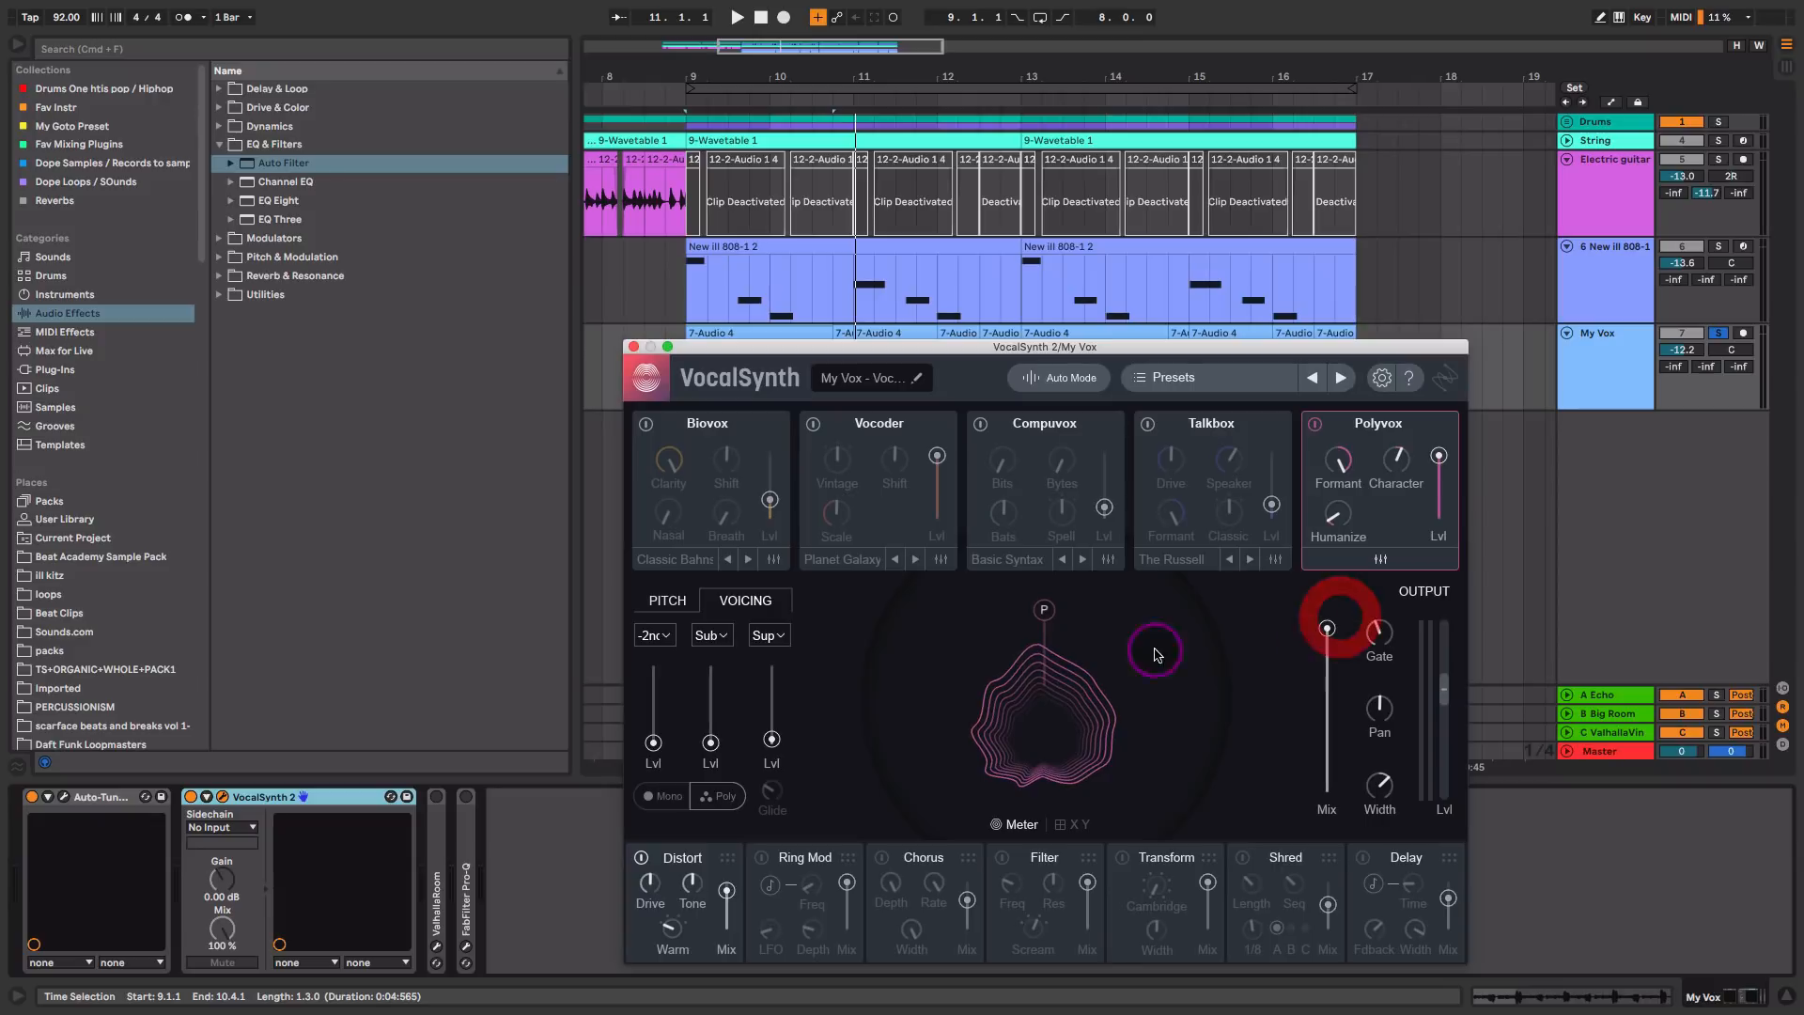
{"action": "left_click", "coordinate": [666, 600]}
{"action": "key", "text": "space"}
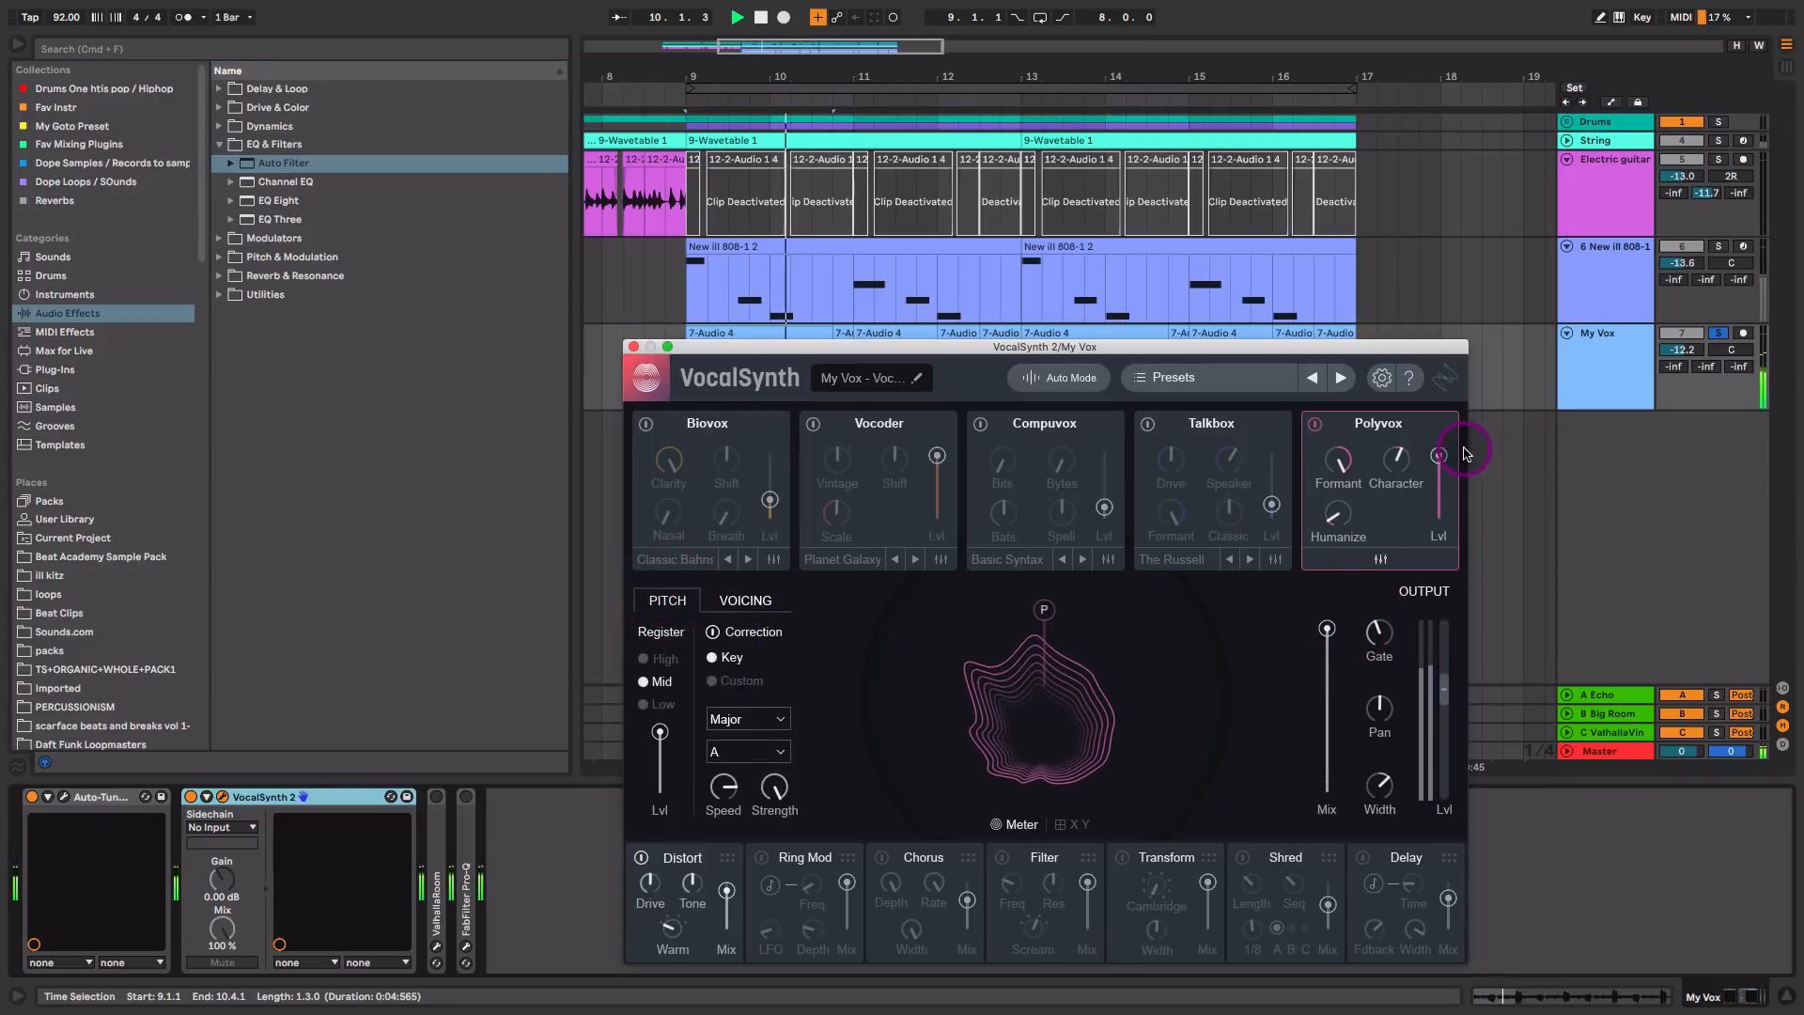
{"action": "left_click_drag", "start_coordinate": [1326, 627], "coordinate": [1330, 693]}
{"action": "left_click", "coordinate": [1331, 688]}
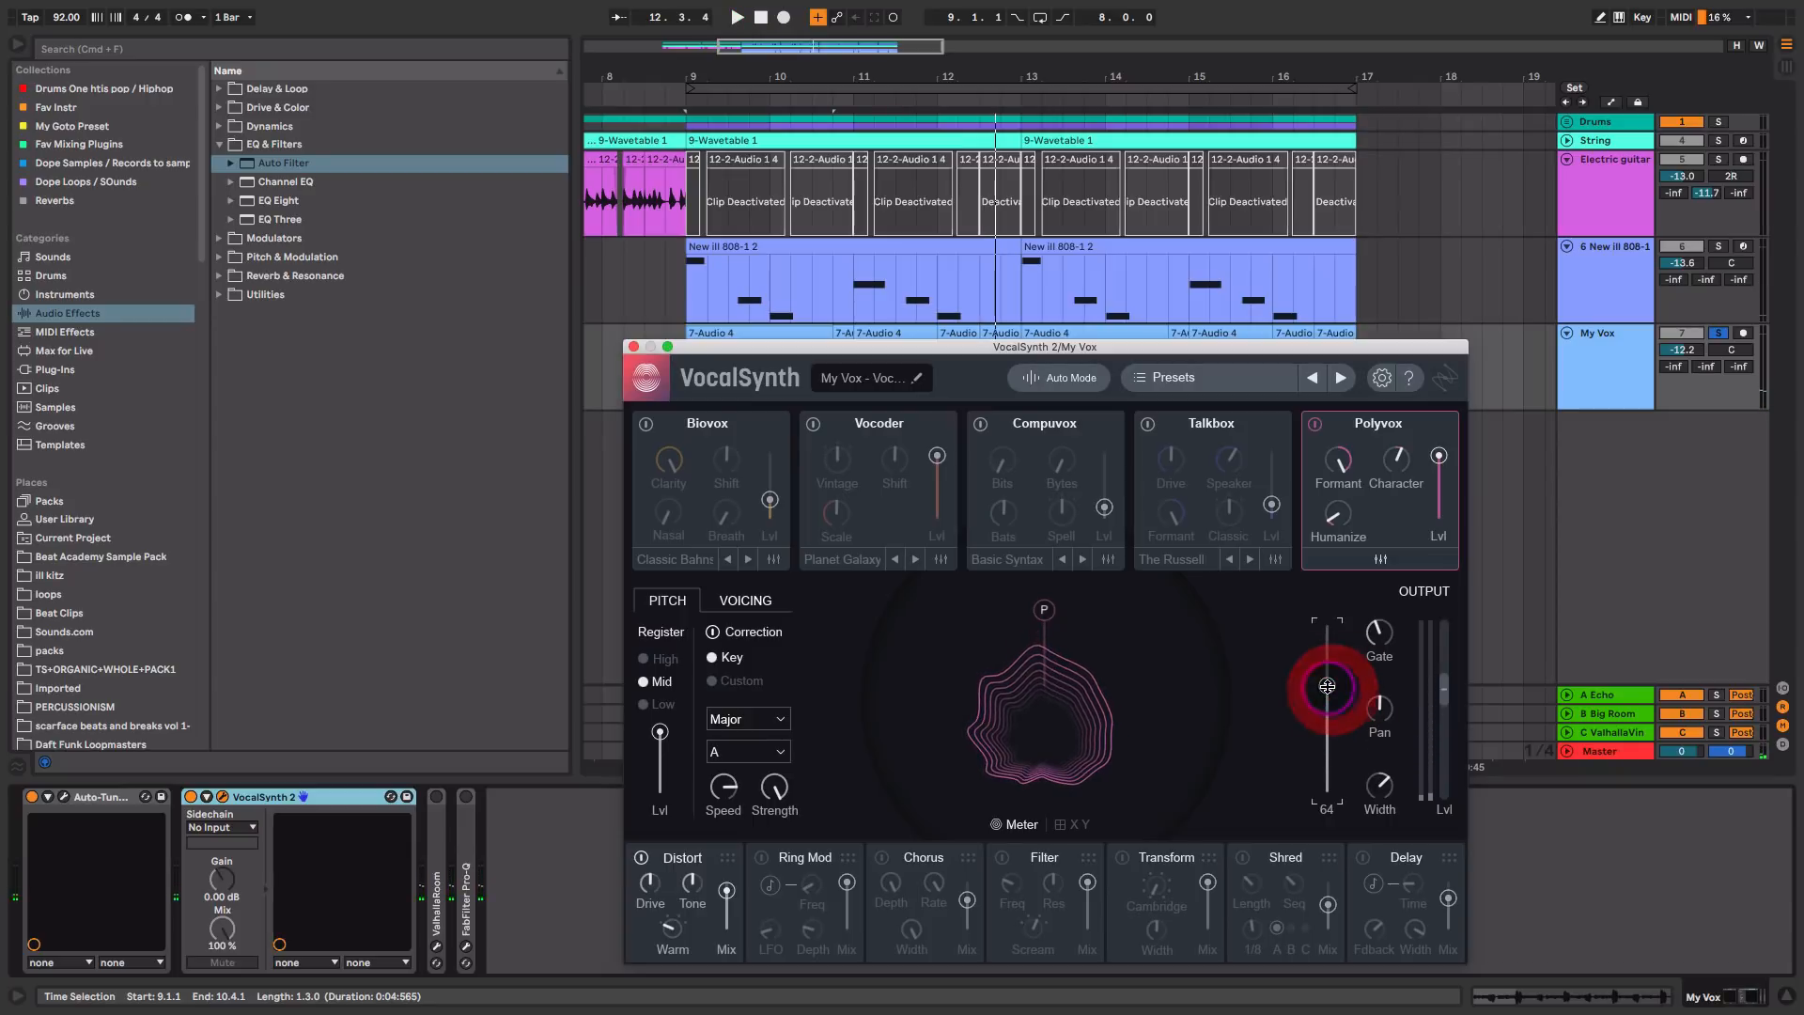
Step: Bypass VocalSynth's Distort effect, play the vocal and switch Distort back on to compare the sound
{"action": "left_click", "coordinate": [642, 858]}
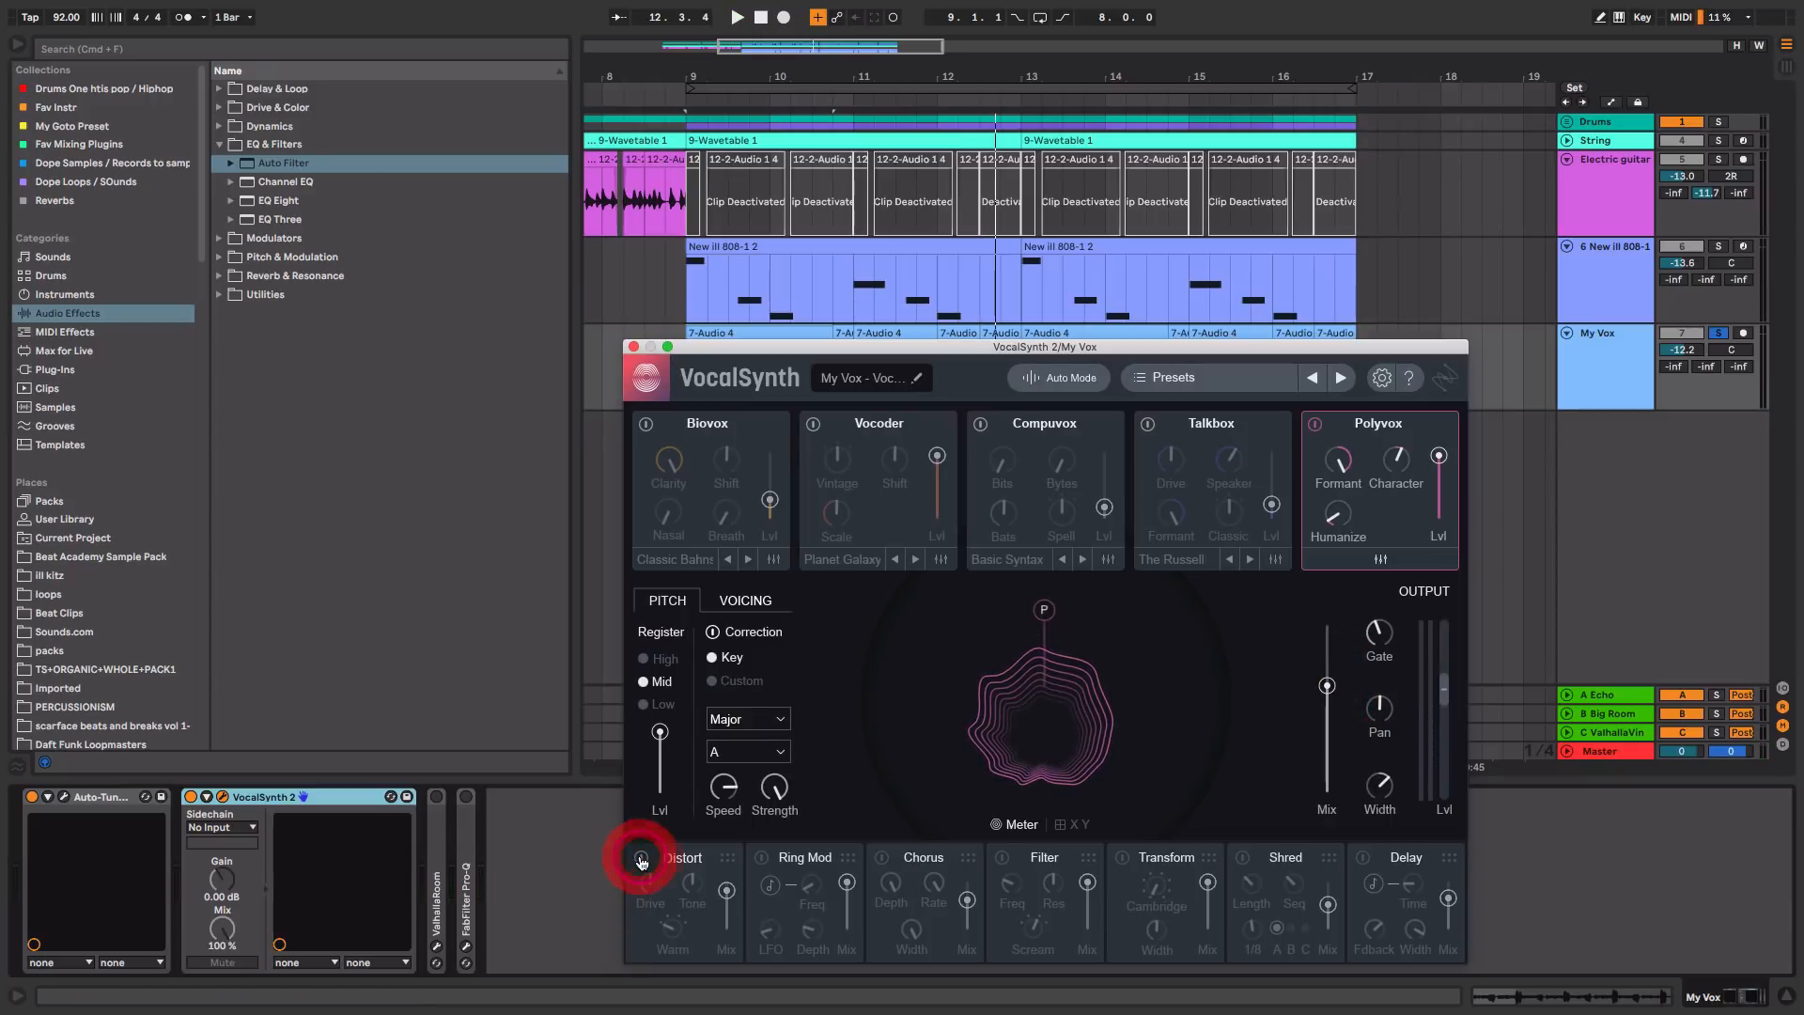
{"action": "key", "text": "space"}
{"action": "left_click", "coordinate": [642, 859]}
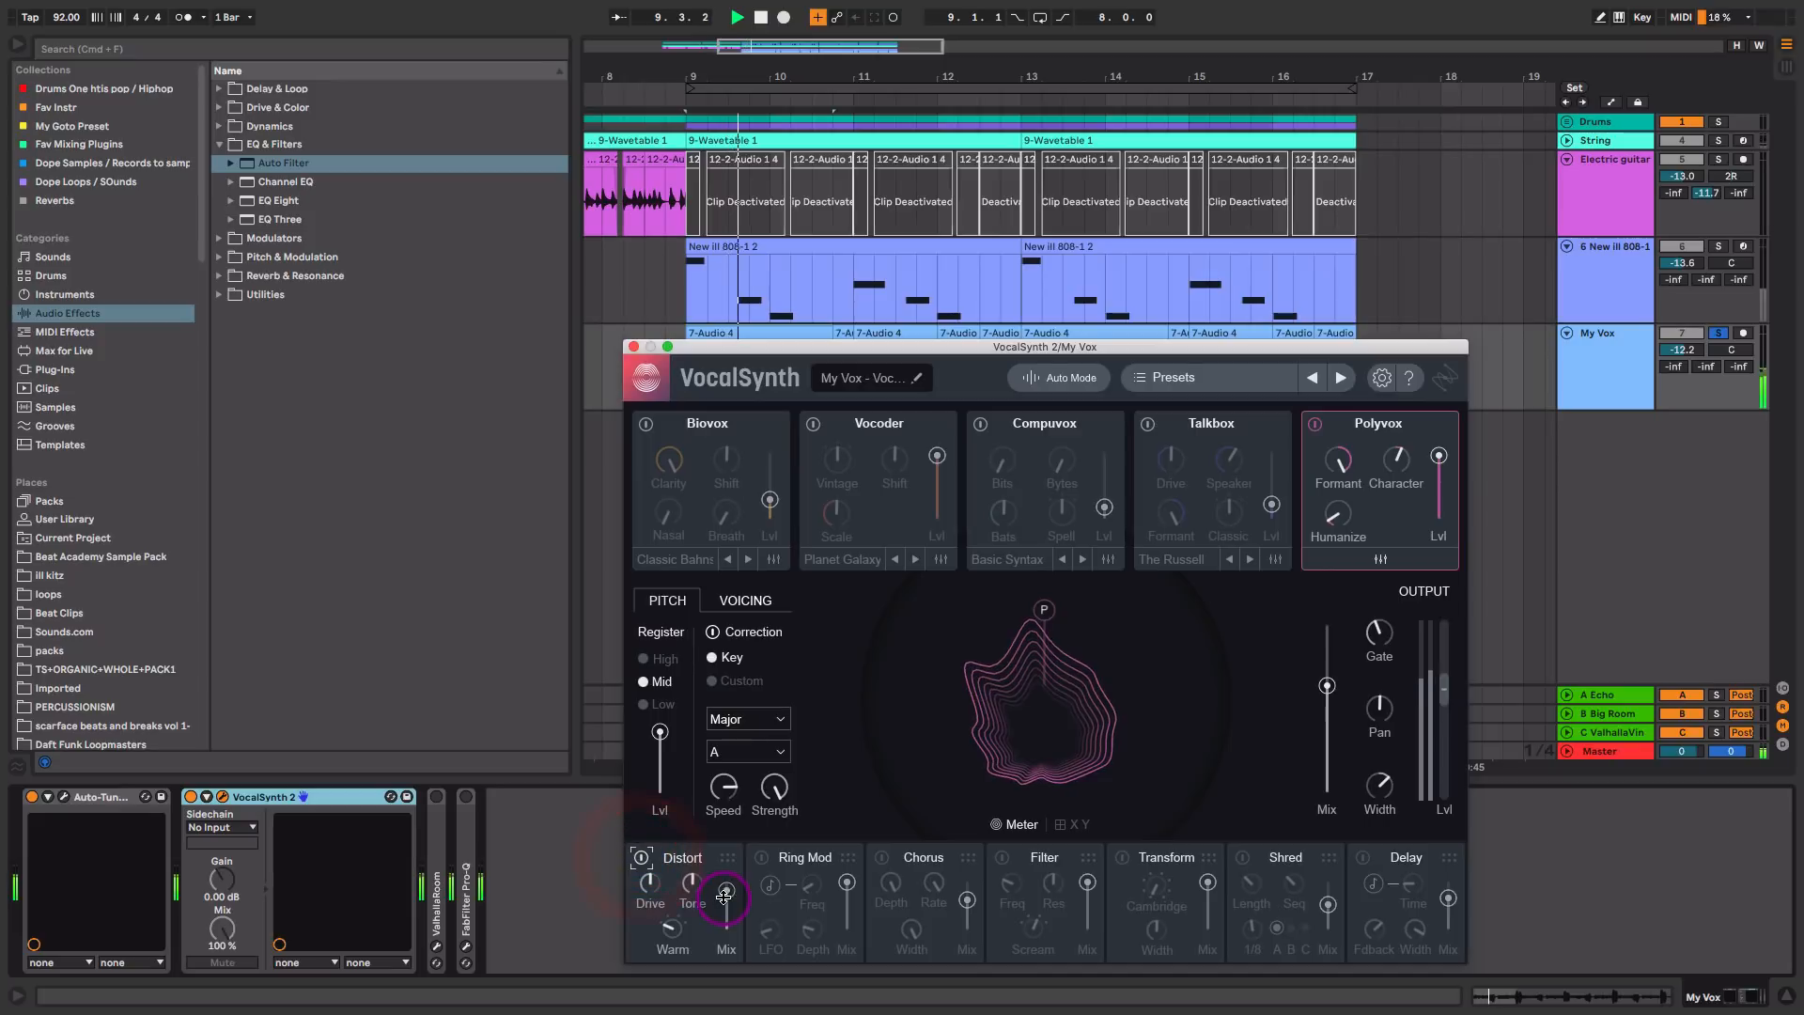
{"action": "key", "text": "space"}
Step: In VocalSynth's voicing settings, zero the first and third voices, set the first to Suboctave and raise its level to 65 during playback
{"action": "left_click", "coordinate": [745, 600]}
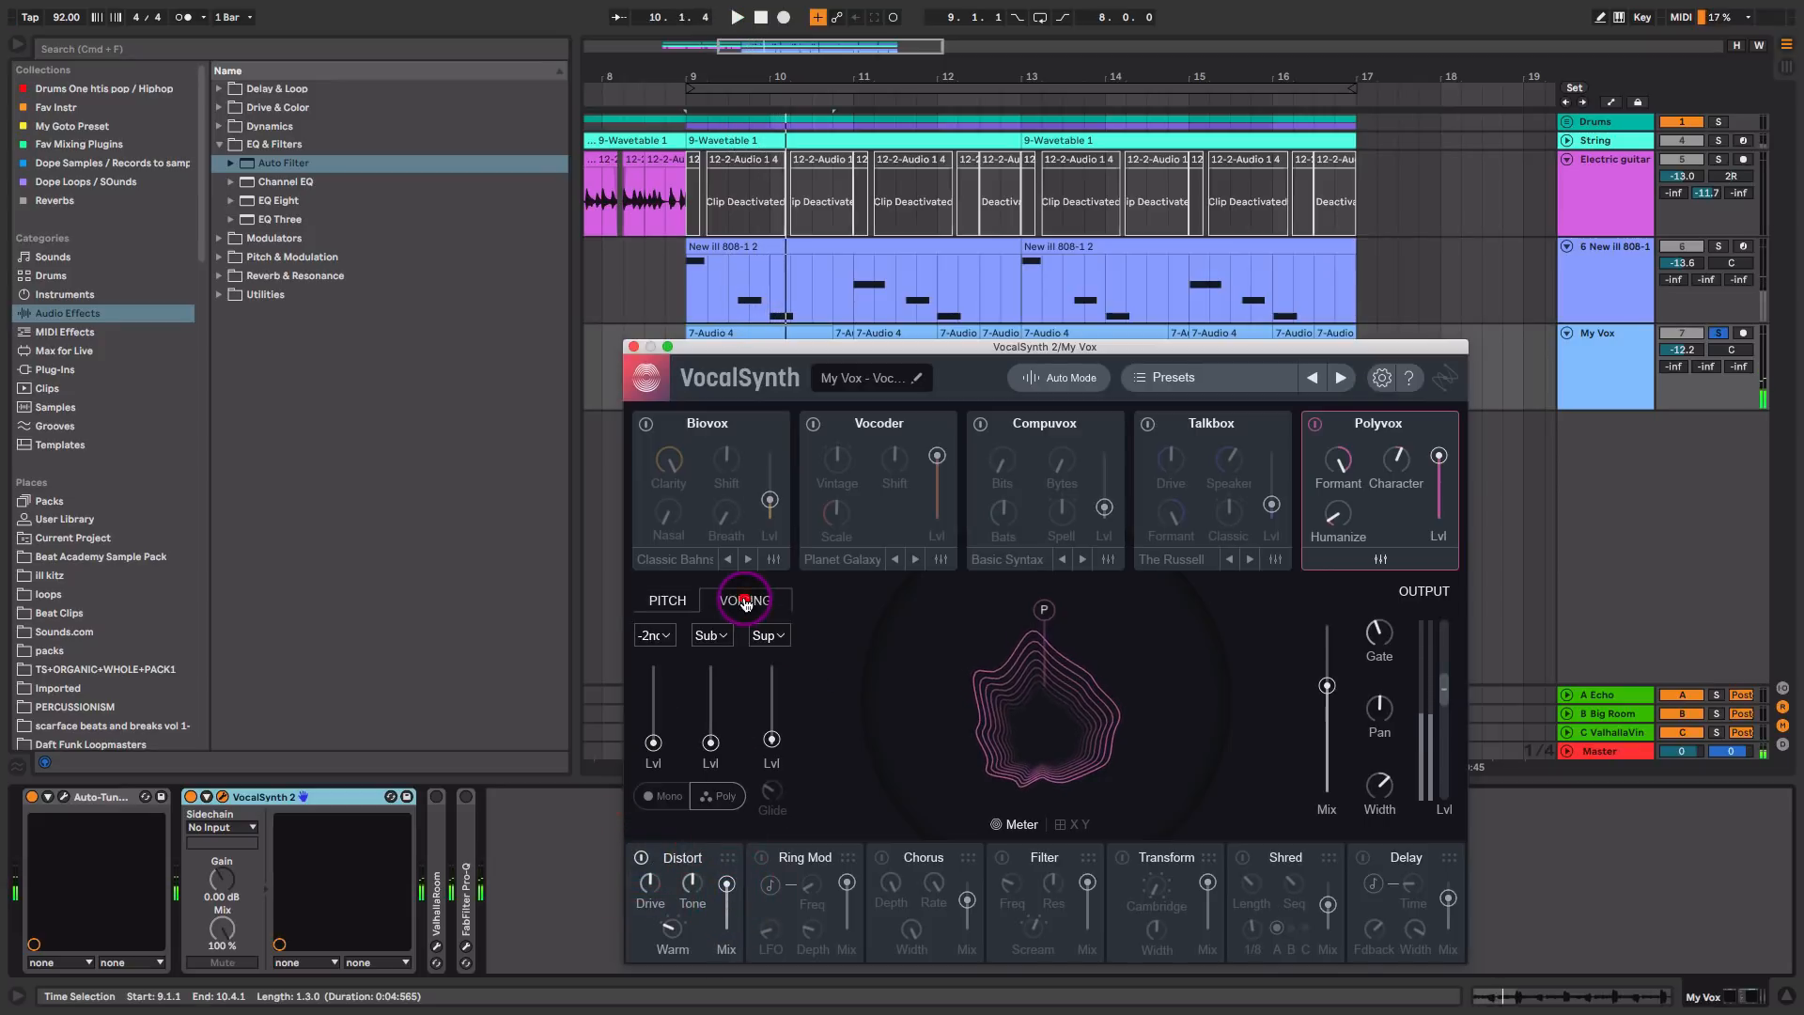
{"action": "left_click", "coordinate": [654, 742]}
{"action": "left_click", "coordinate": [772, 741]}
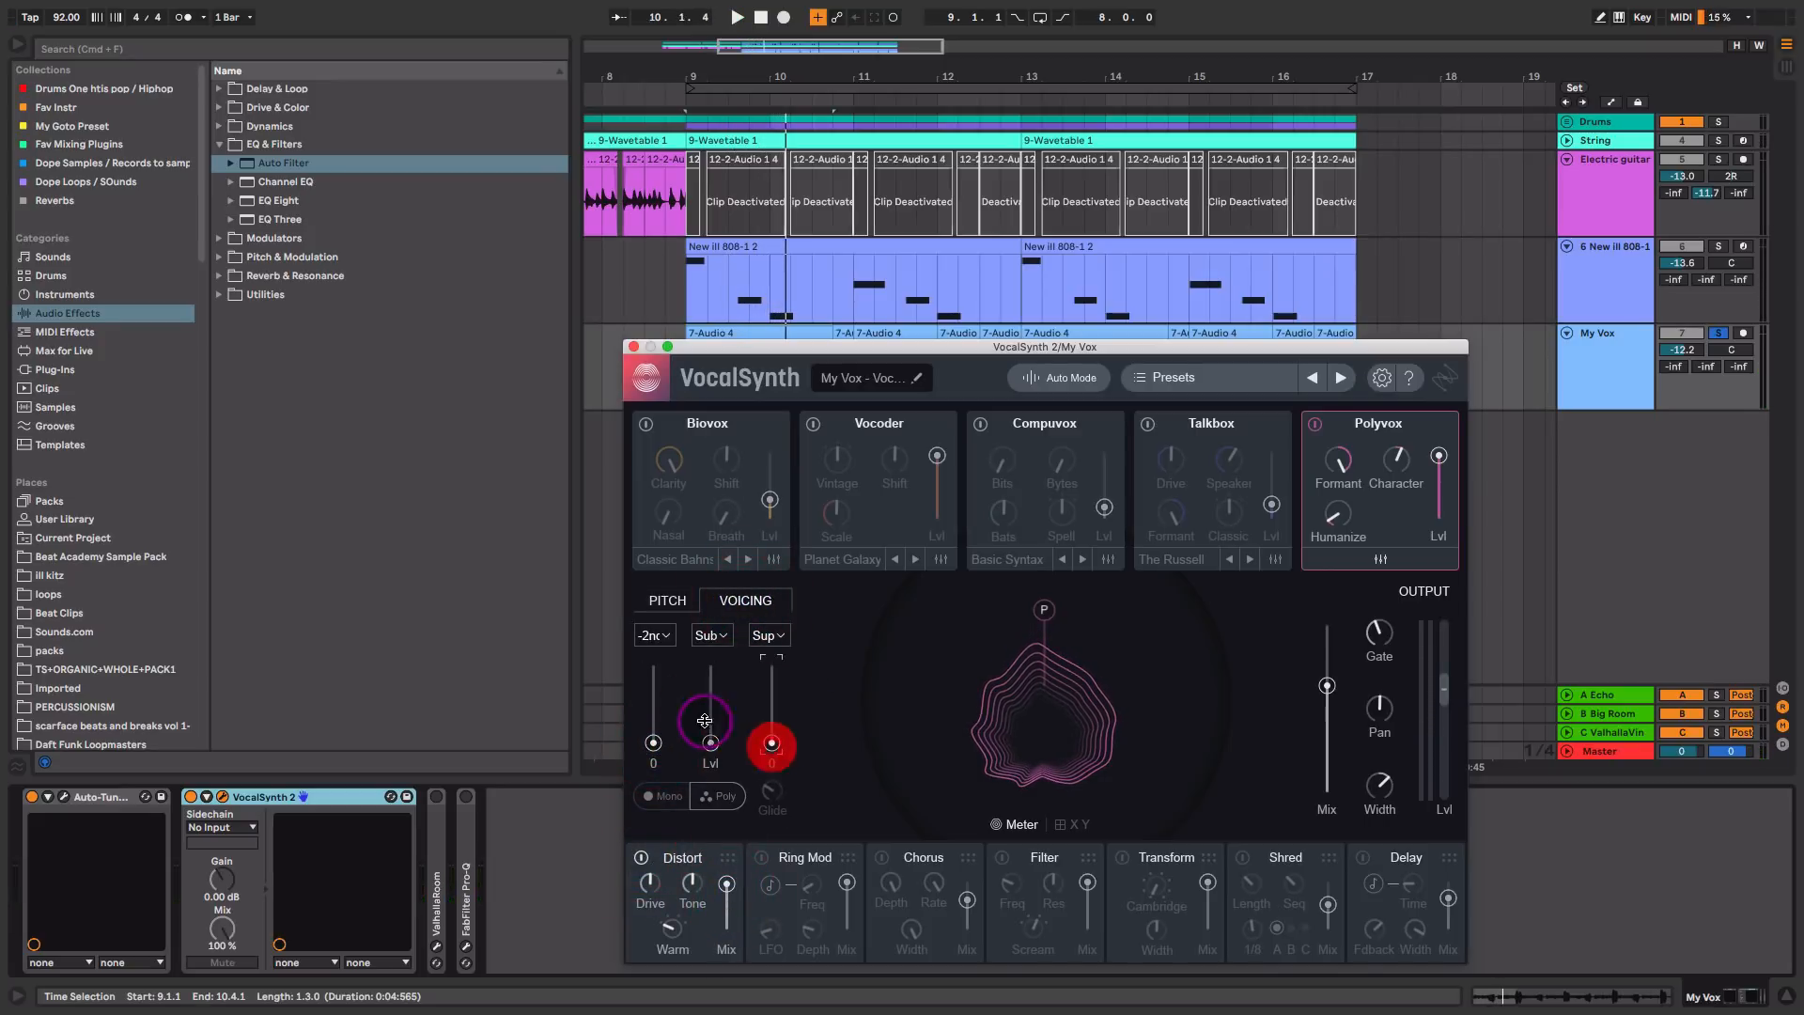
{"action": "left_click", "coordinate": [661, 636]}
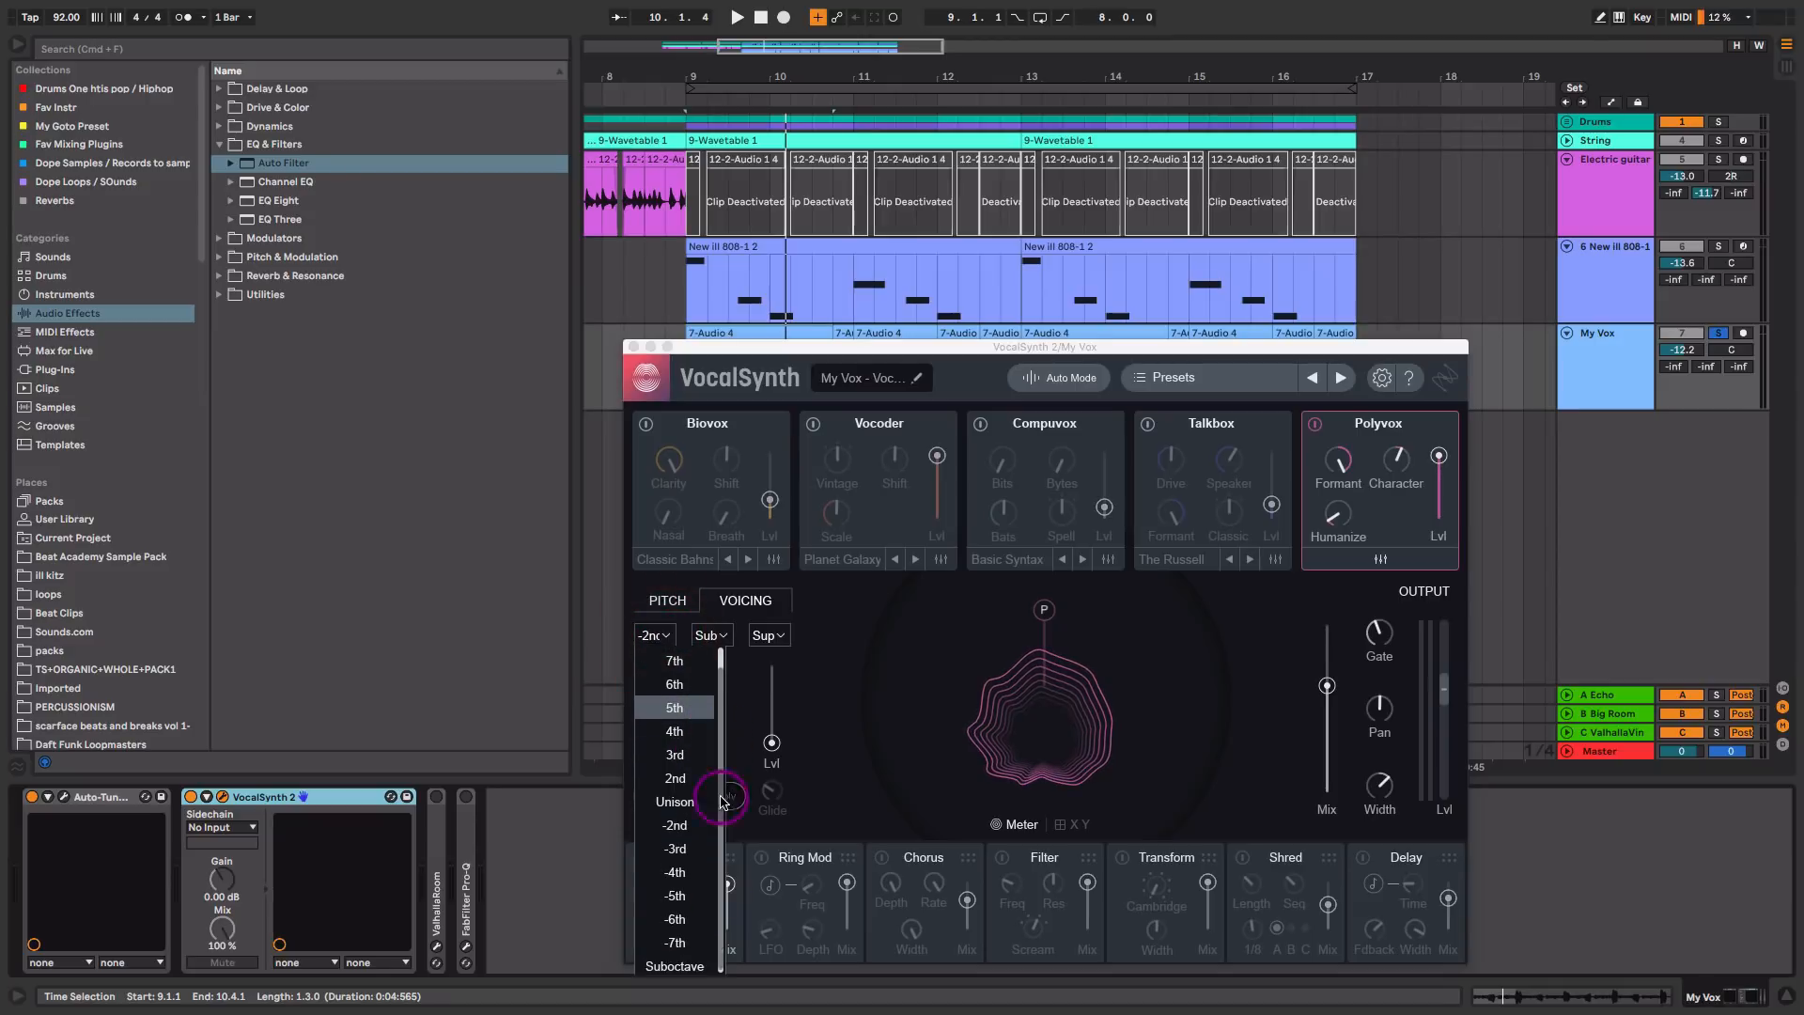
{"action": "left_click", "coordinate": [690, 966]}
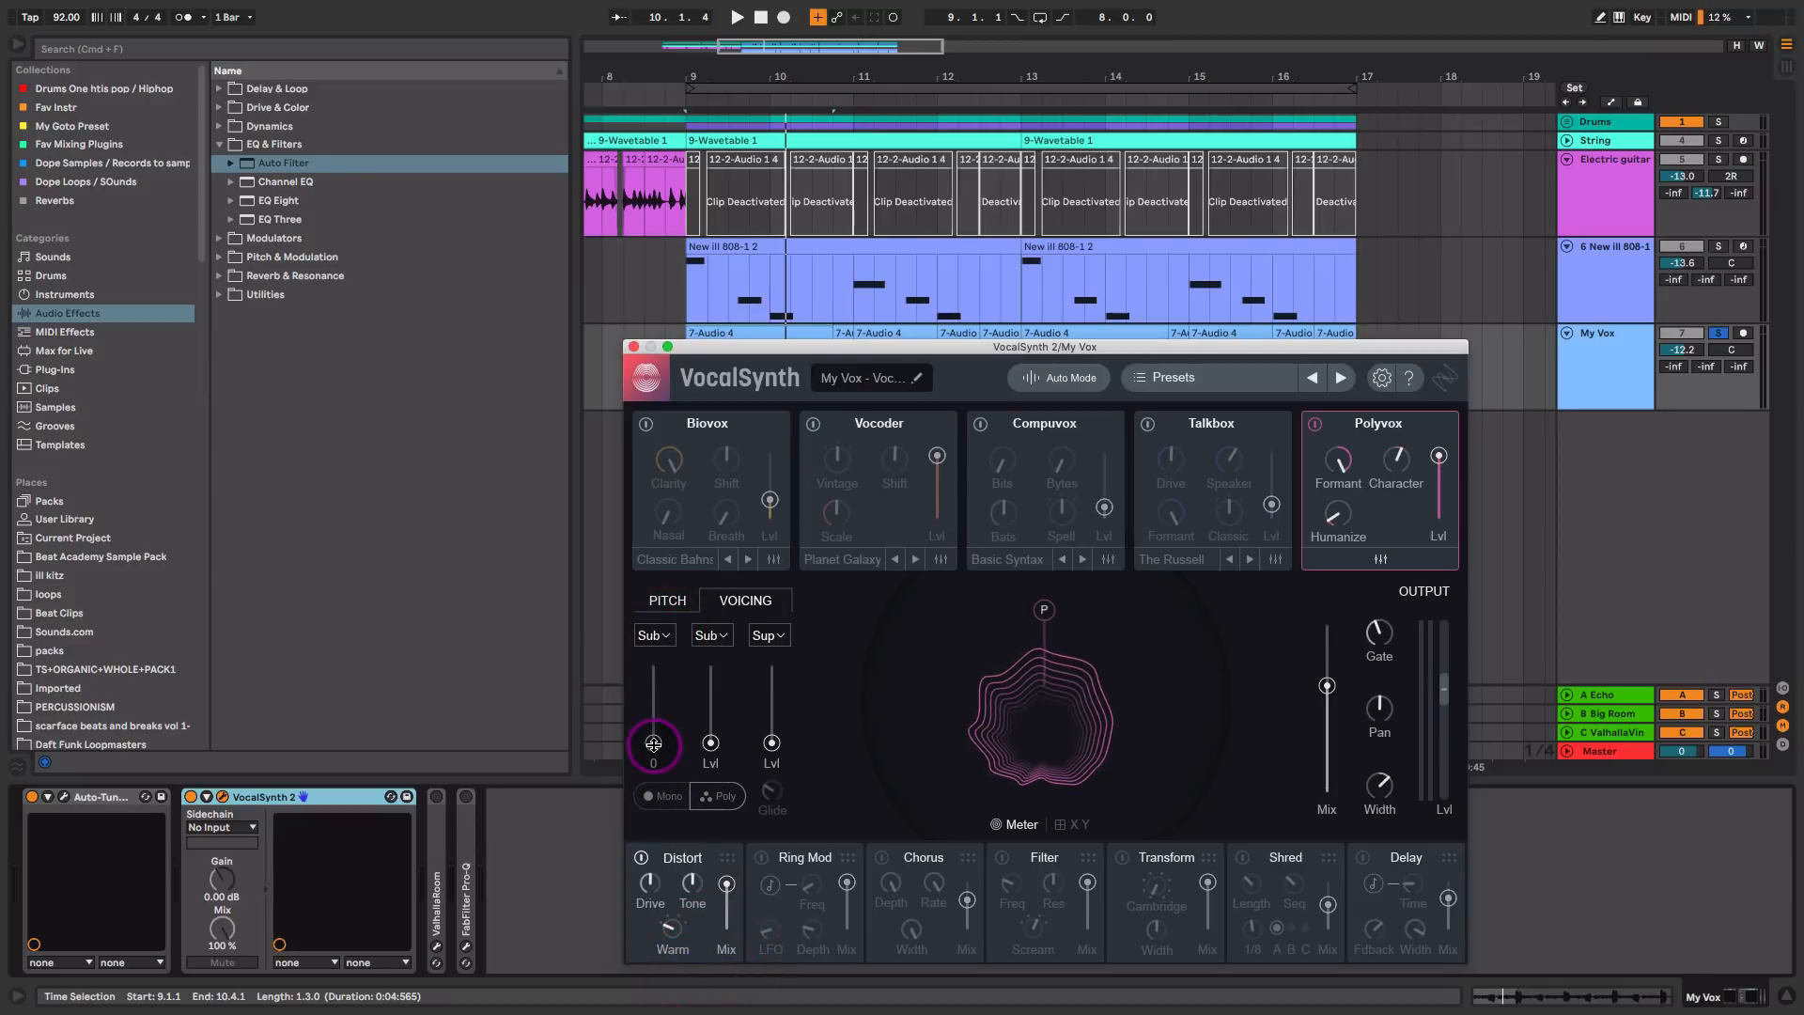
{"action": "key", "text": "space"}
{"action": "left_click_drag", "start_coordinate": [649, 745], "coordinate": [656, 698]}
{"action": "key", "text": "space"}
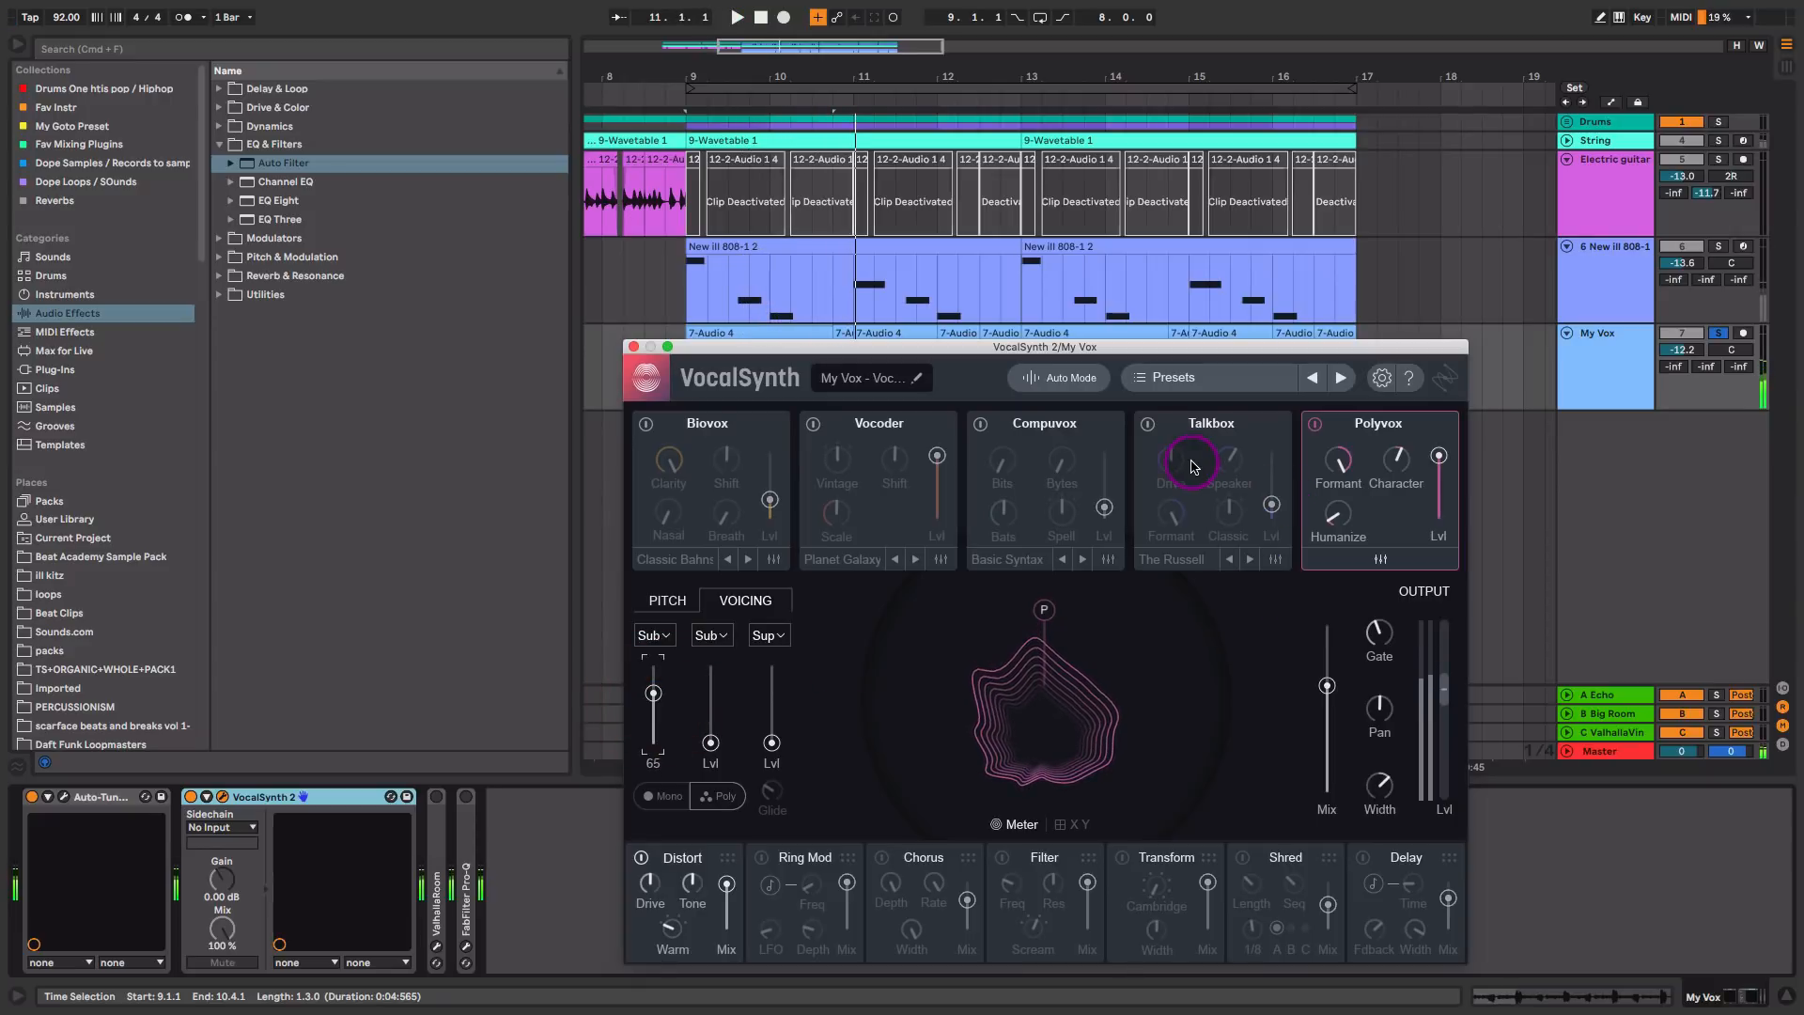
Step: Enable VocalSynth's Talkbox module and set its level to 25 during playback
{"action": "left_click", "coordinate": [1145, 428]}
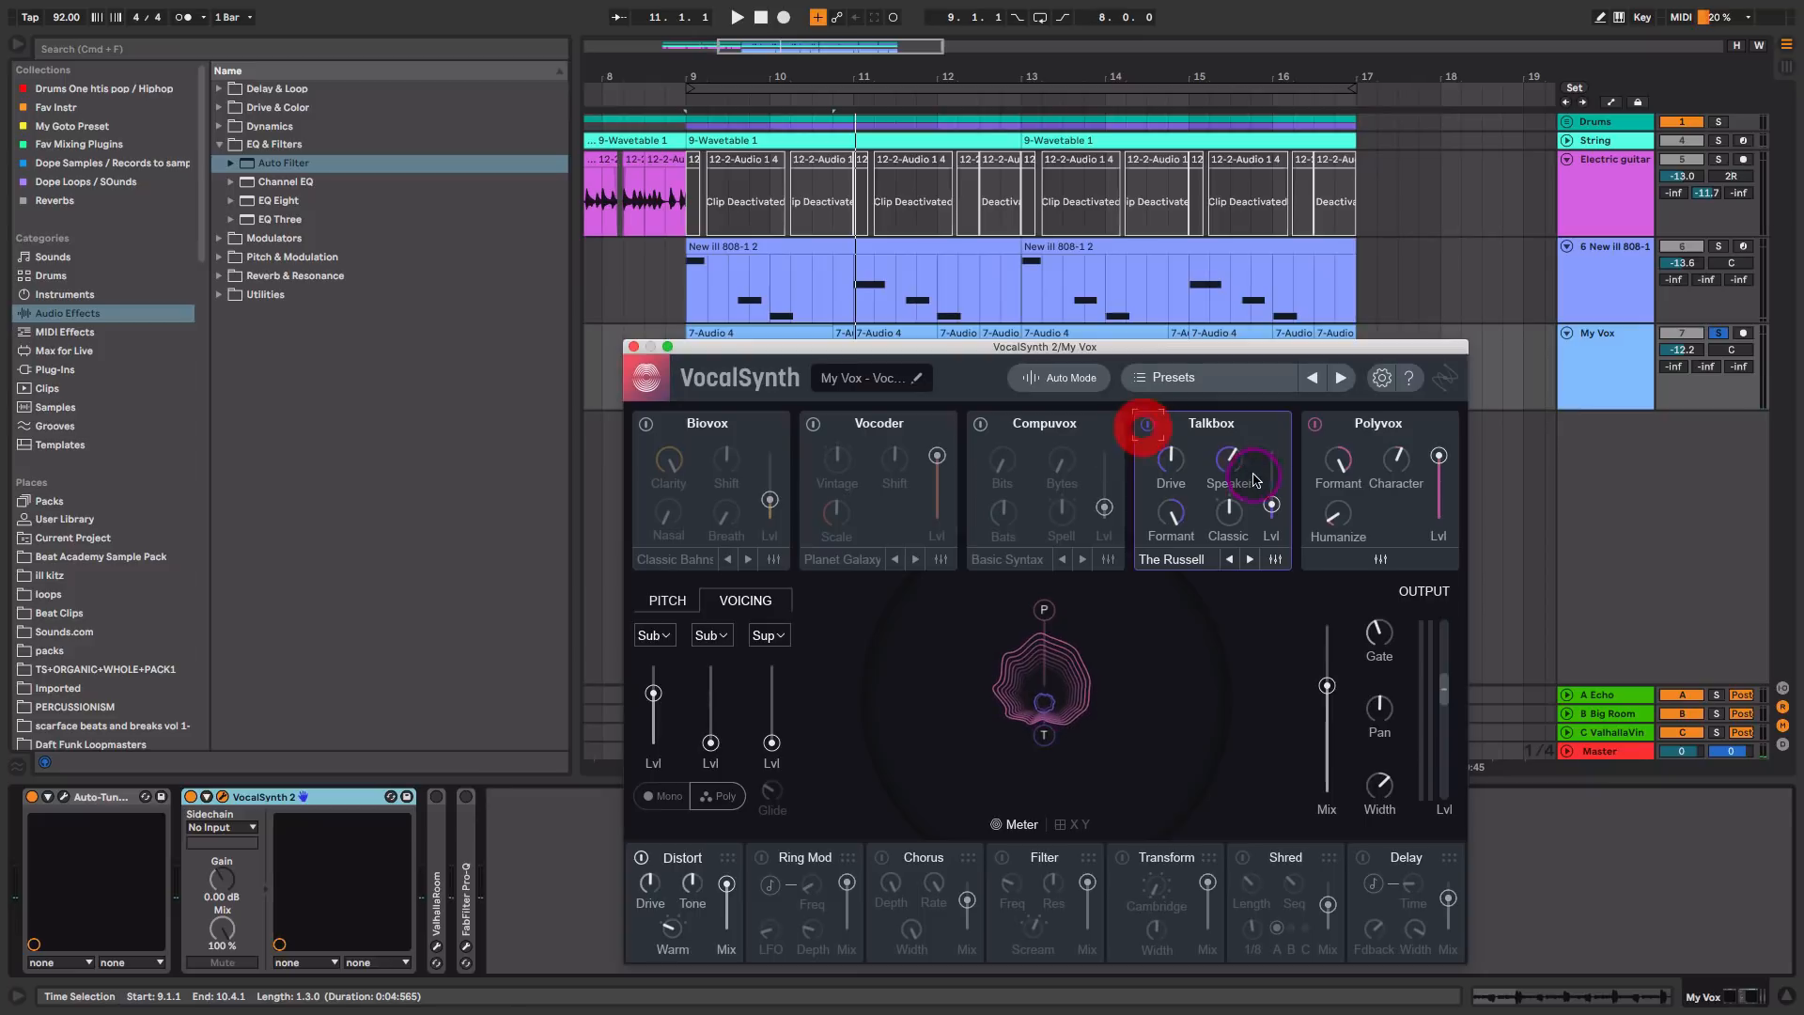
{"action": "key", "text": "space"}
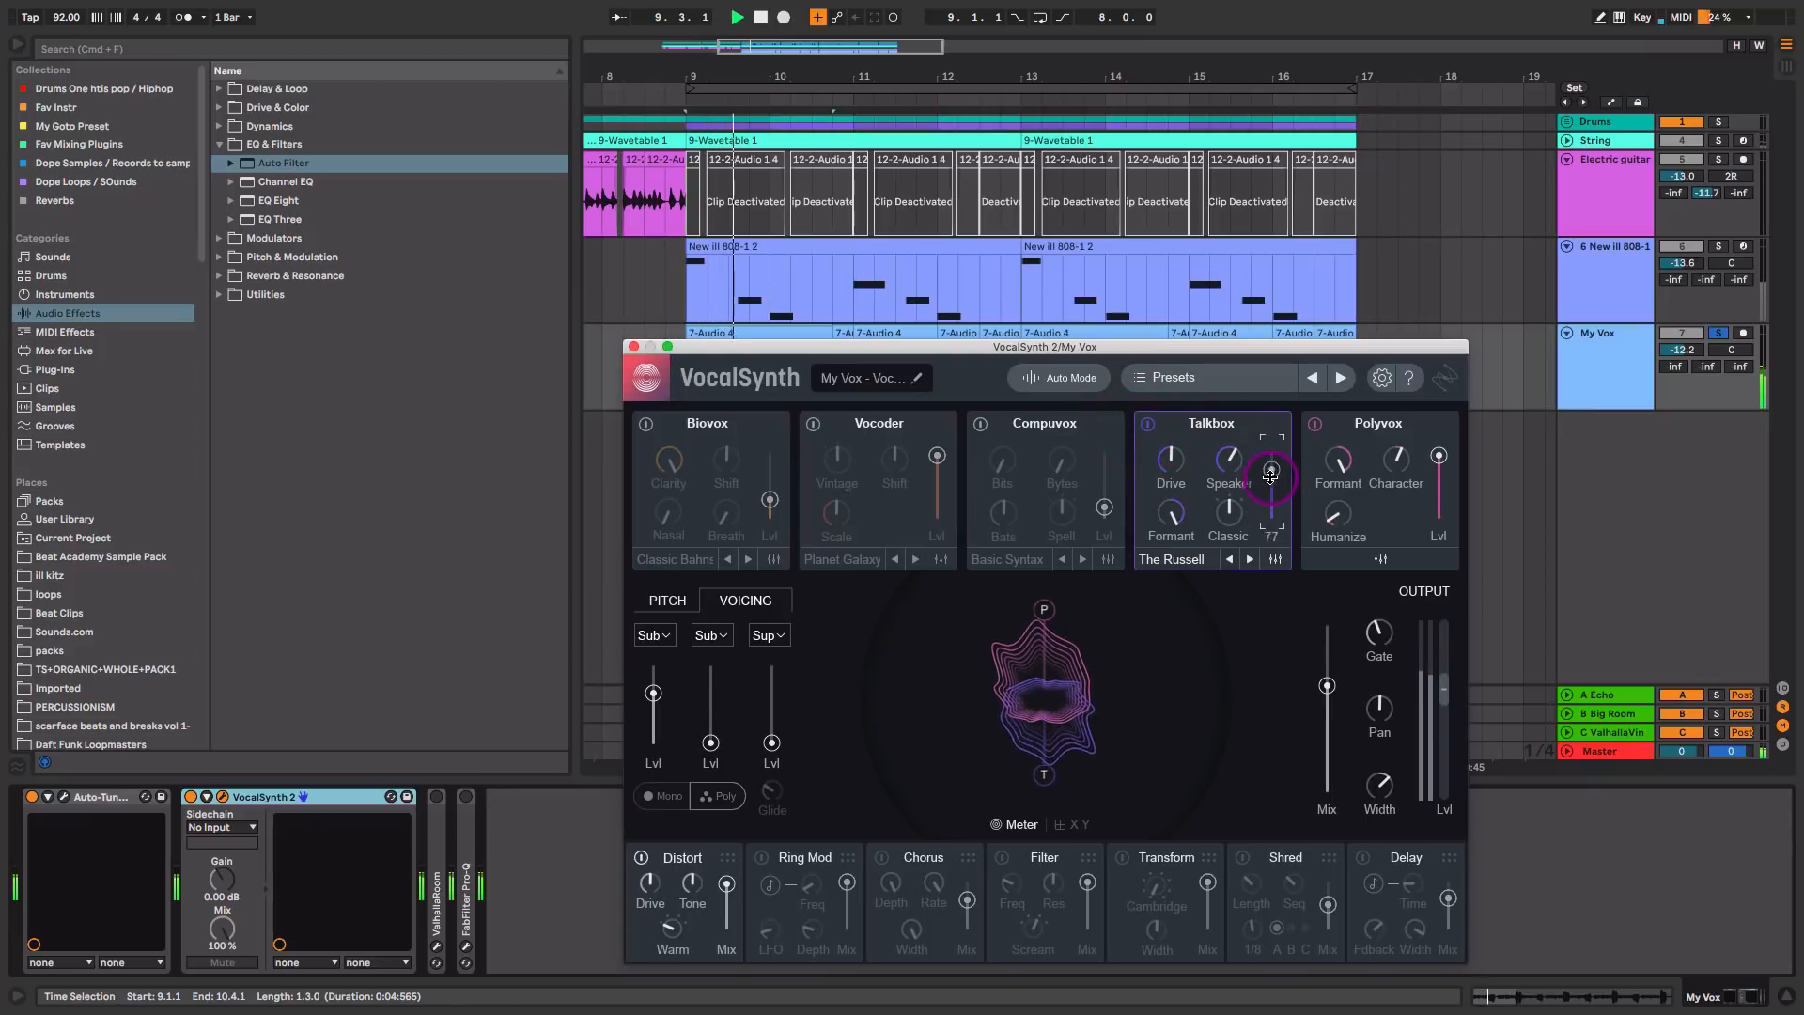
{"action": "left_click_drag", "start_coordinate": [1271, 501], "coordinate": [1274, 504]}
{"action": "key", "text": "space"}
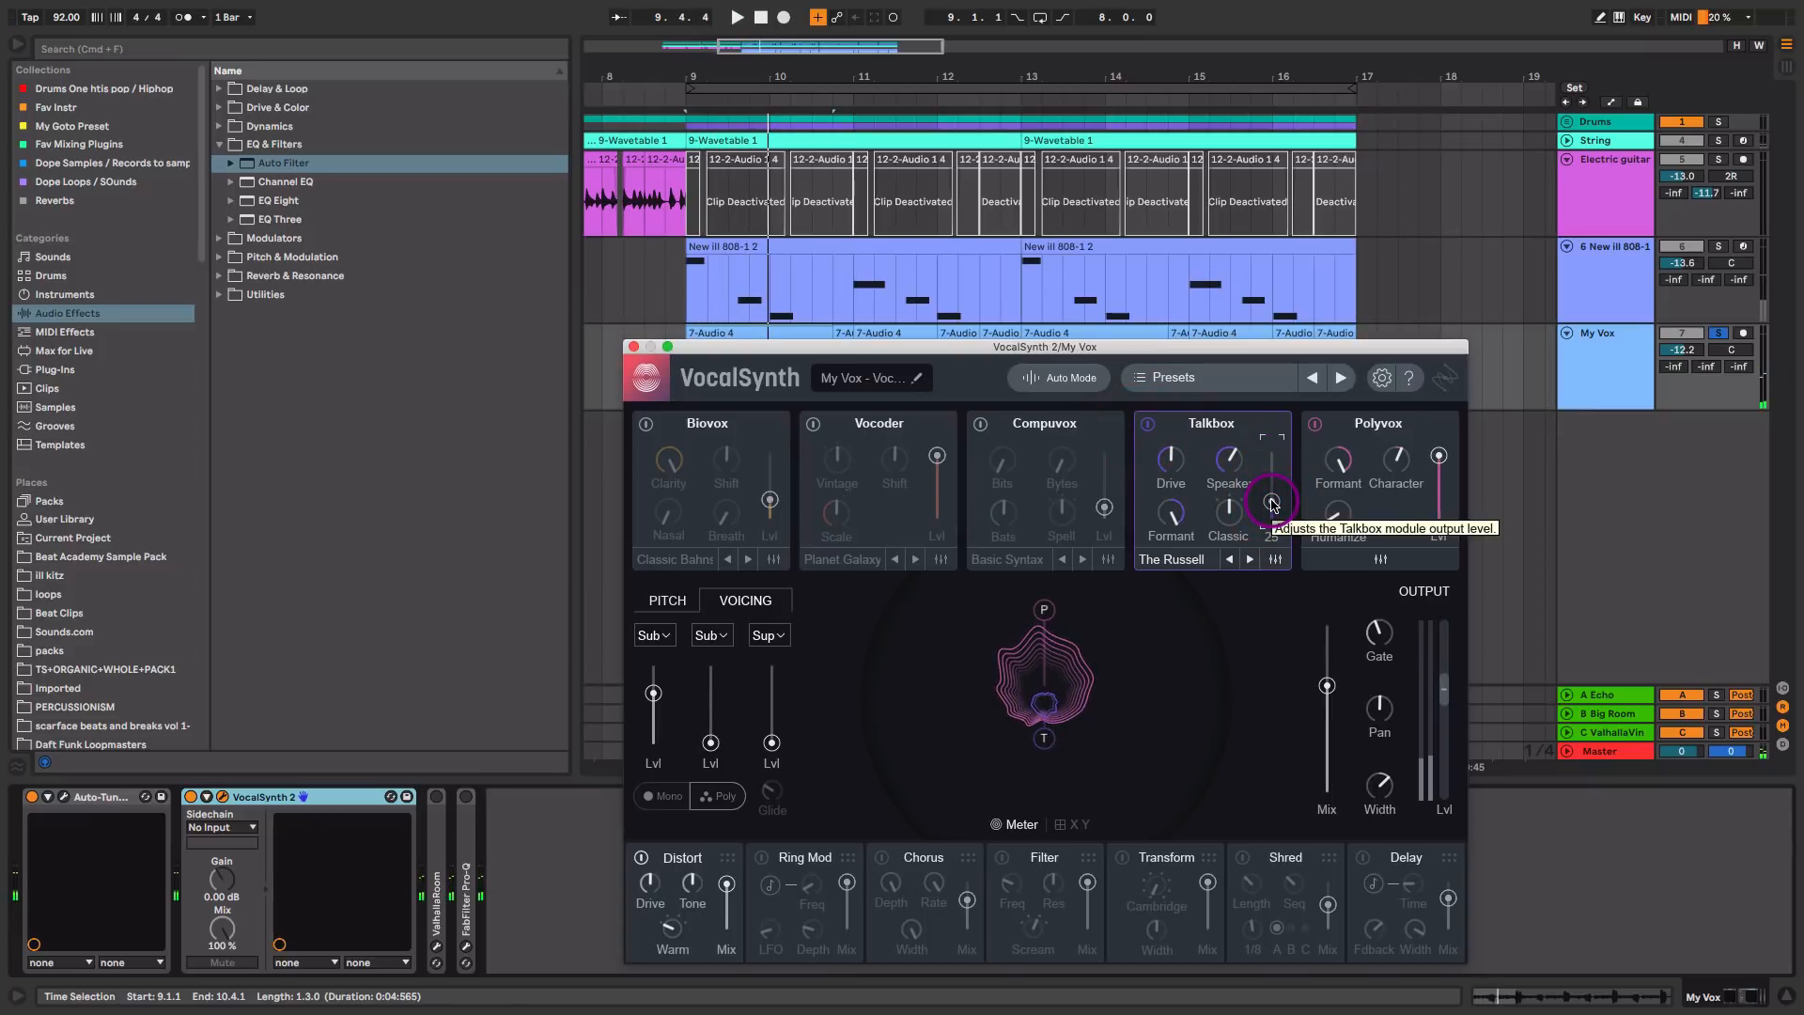
{"action": "left_click", "coordinate": [1386, 780]}
Step: Enable Biovox, lower its level slightly, set Polyvox's level to 75 during playback, and close VocalSynth
{"action": "key", "text": "space"}
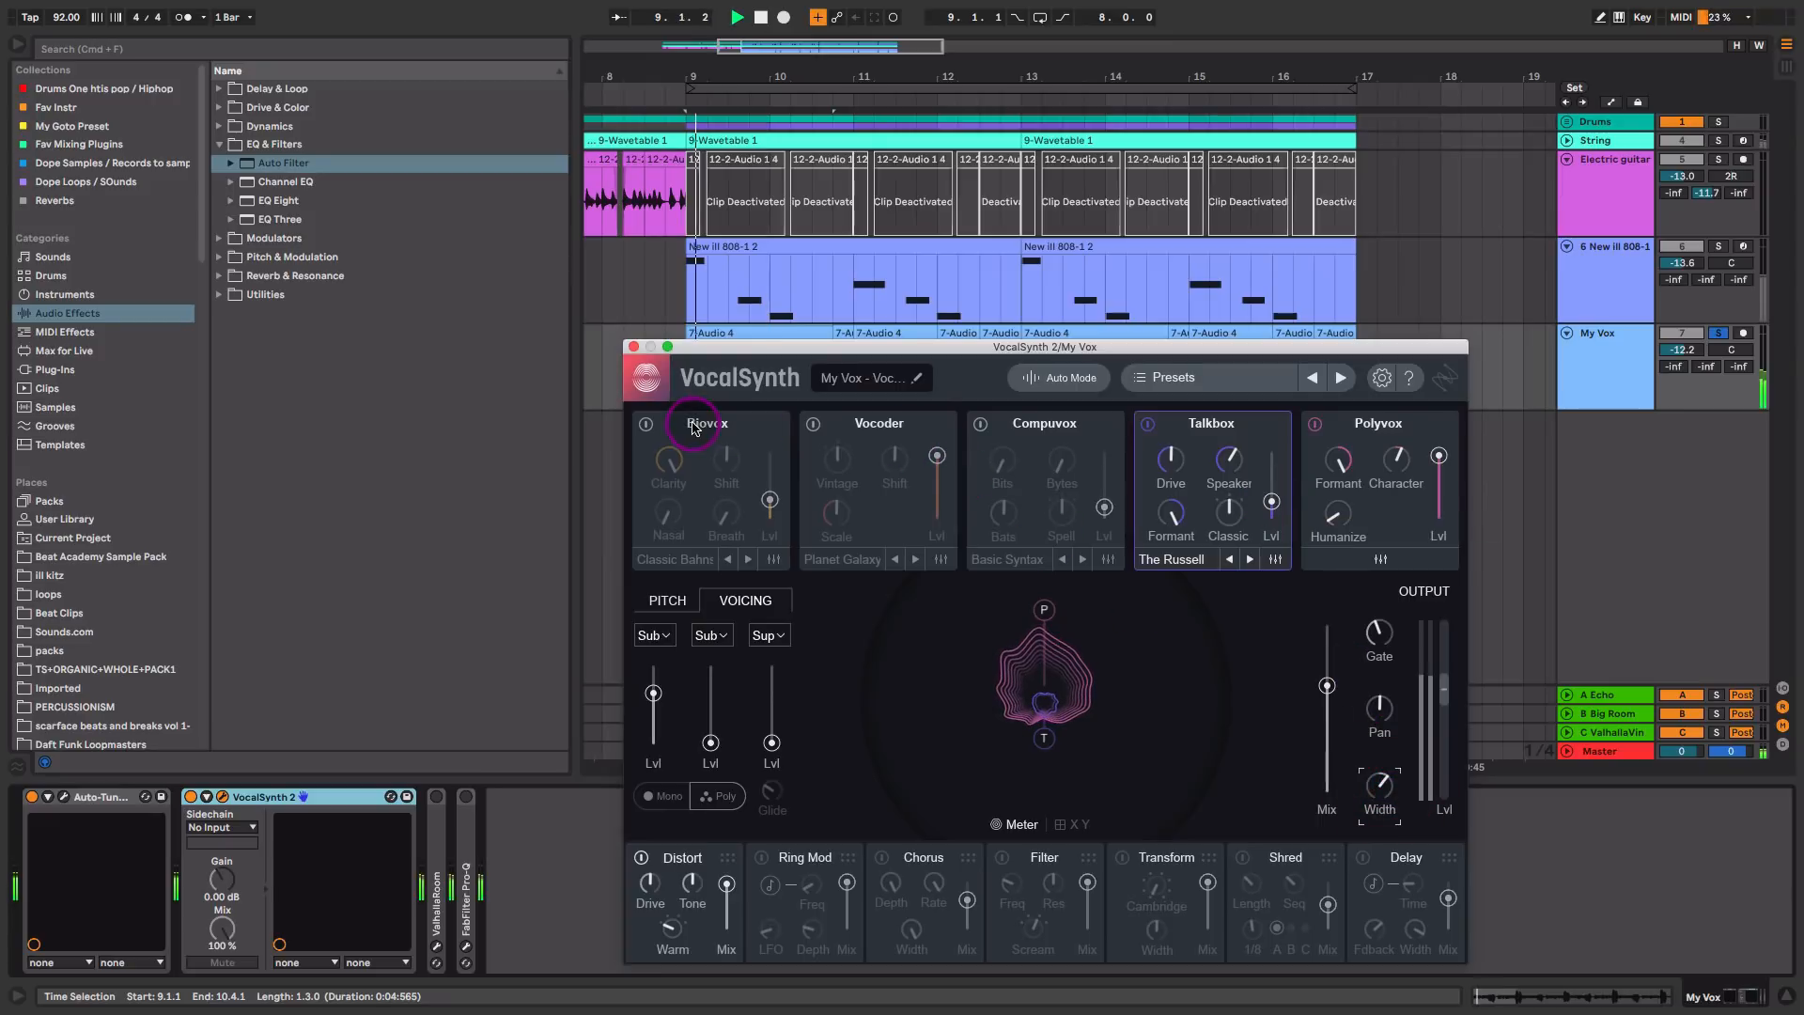
{"action": "left_click", "coordinate": [646, 423]}
{"action": "mouse_move", "coordinate": [770, 501]}
{"action": "left_mouse_down"}
{"action": "mouse_move", "coordinate": [769, 476]}
{"action": "mouse_move", "coordinate": [769, 511]}
{"action": "left_mouse_up"}
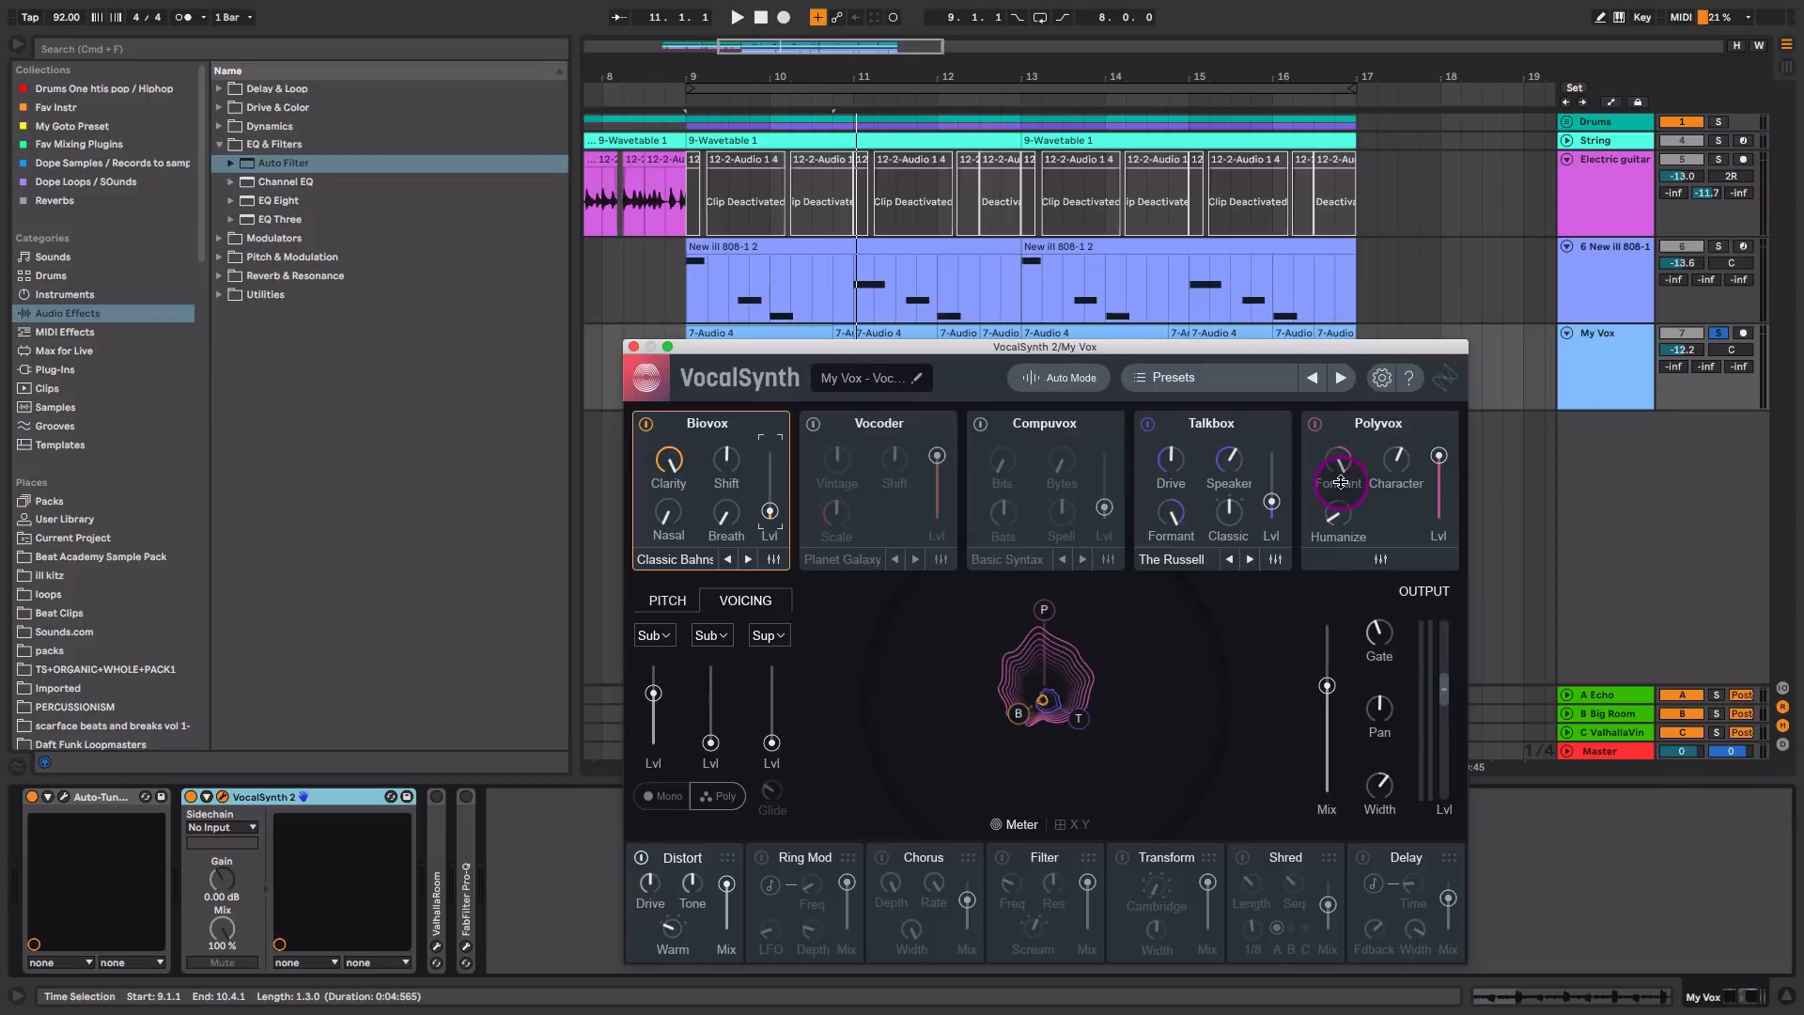
{"action": "left_click_drag", "start_coordinate": [1439, 460], "coordinate": [1439, 471]}
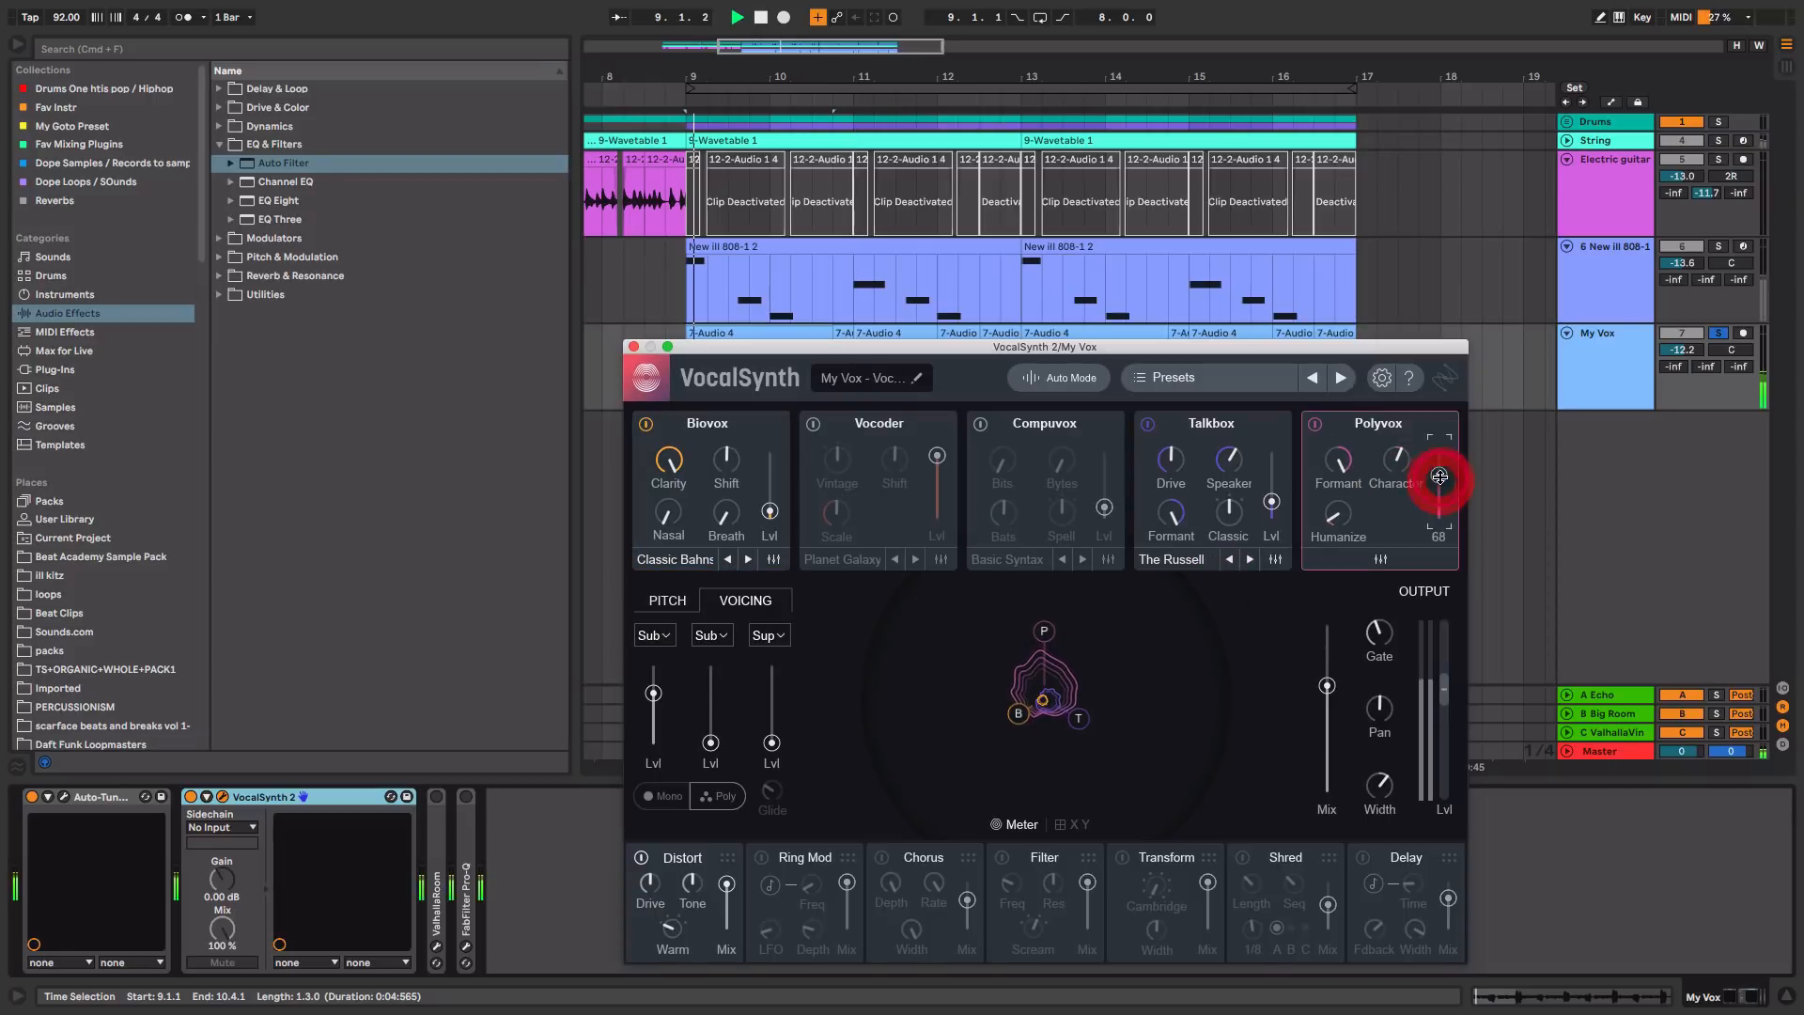
{"action": "key", "text": "space"}
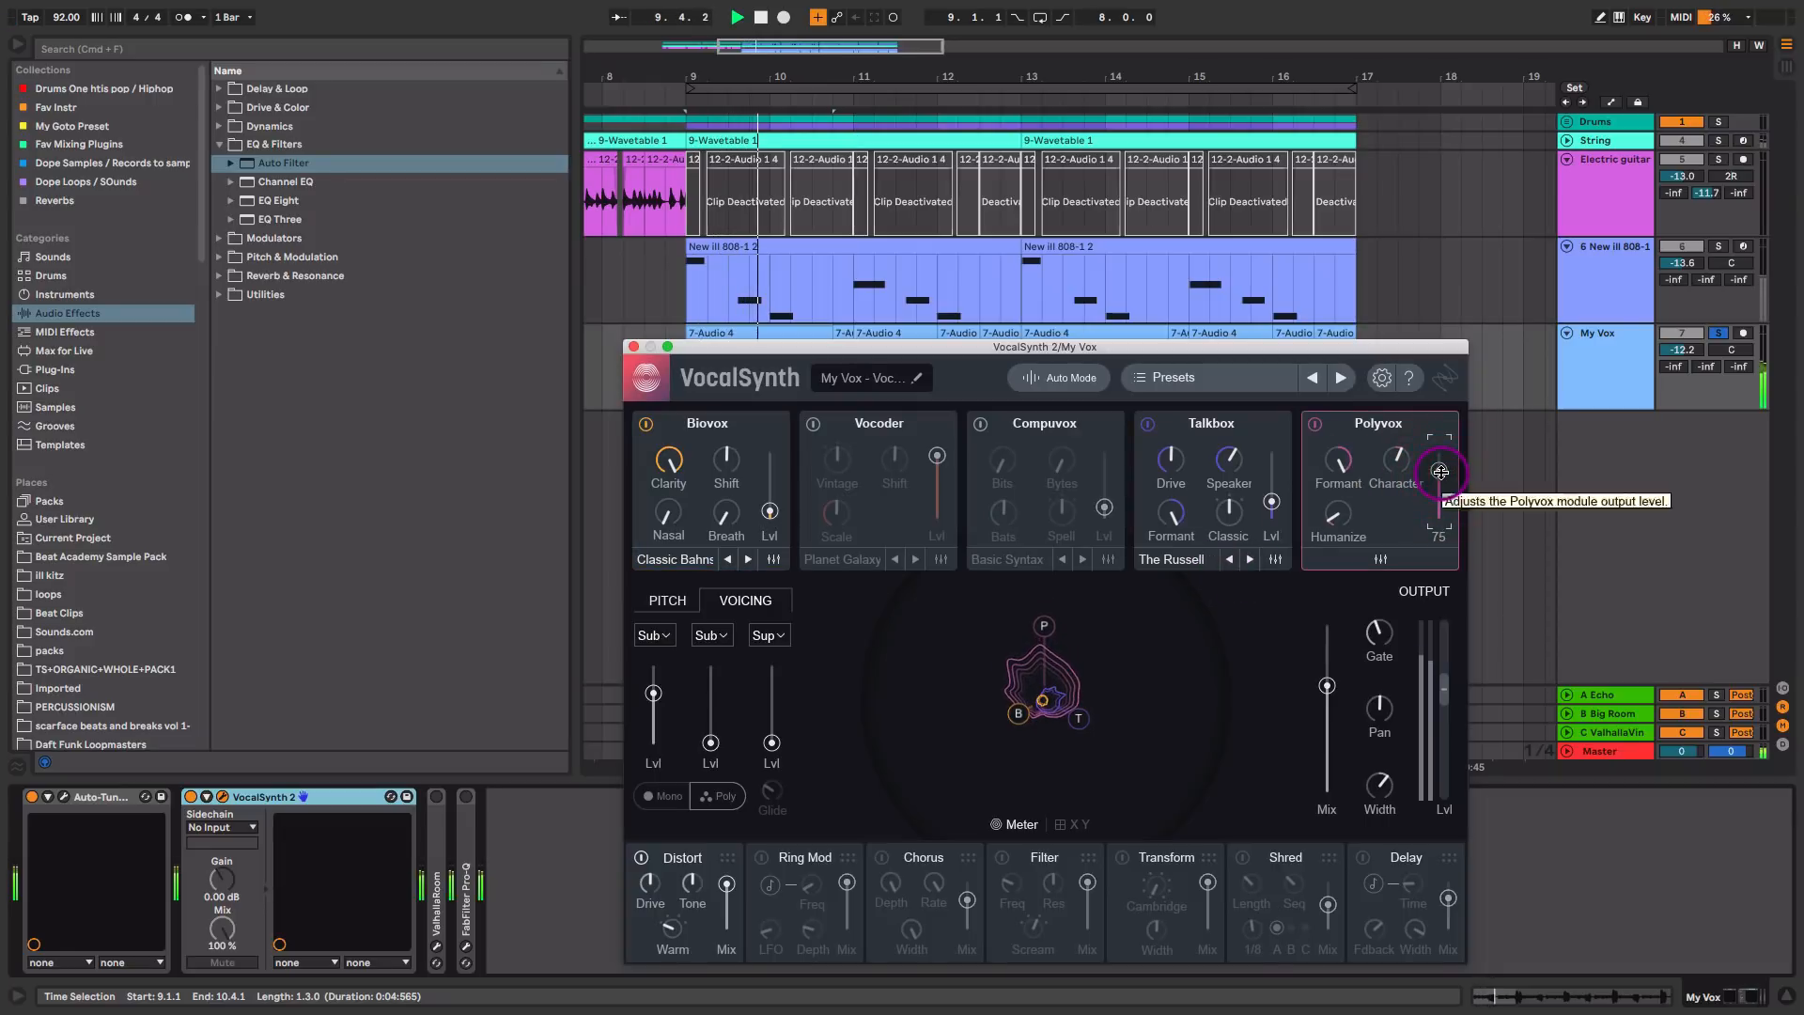
{"action": "key", "text": "space"}
{"action": "left_click", "coordinate": [633, 347]}
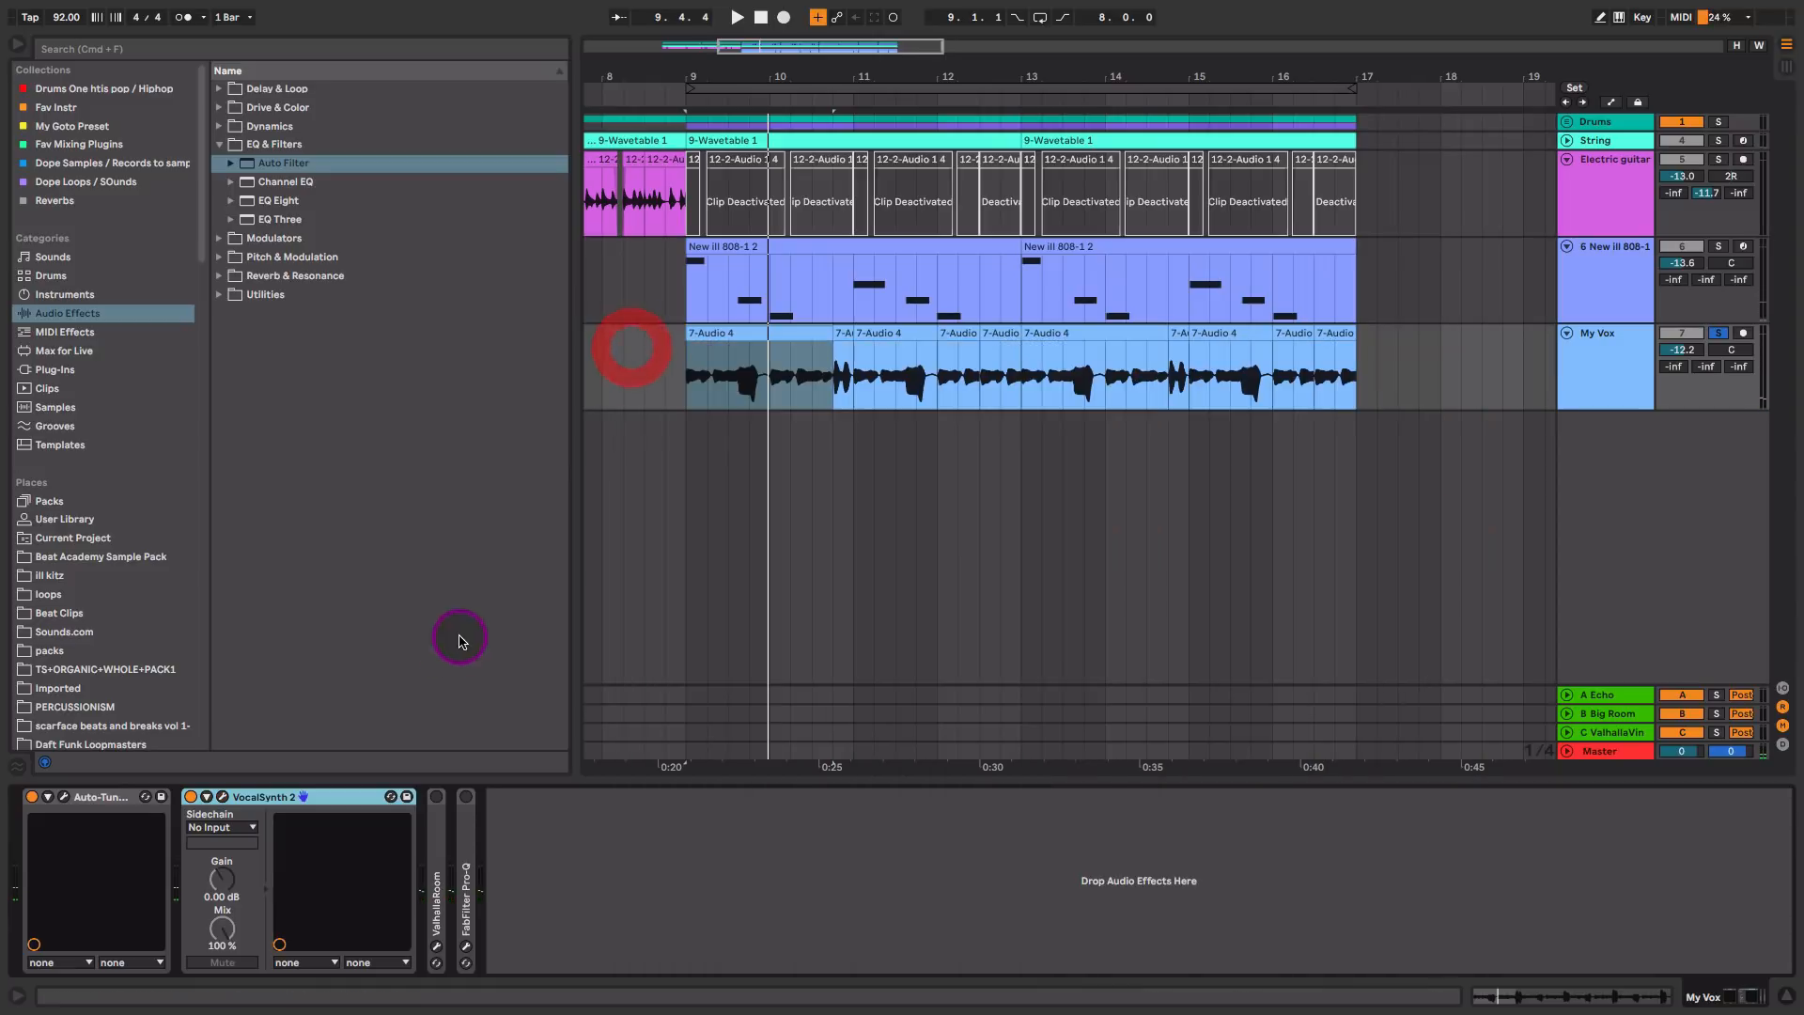
Step: Enable ValhallaRoom on the My Vox track and set its mix to 16.1 % during playback
{"action": "double_click", "coordinate": [435, 837]}
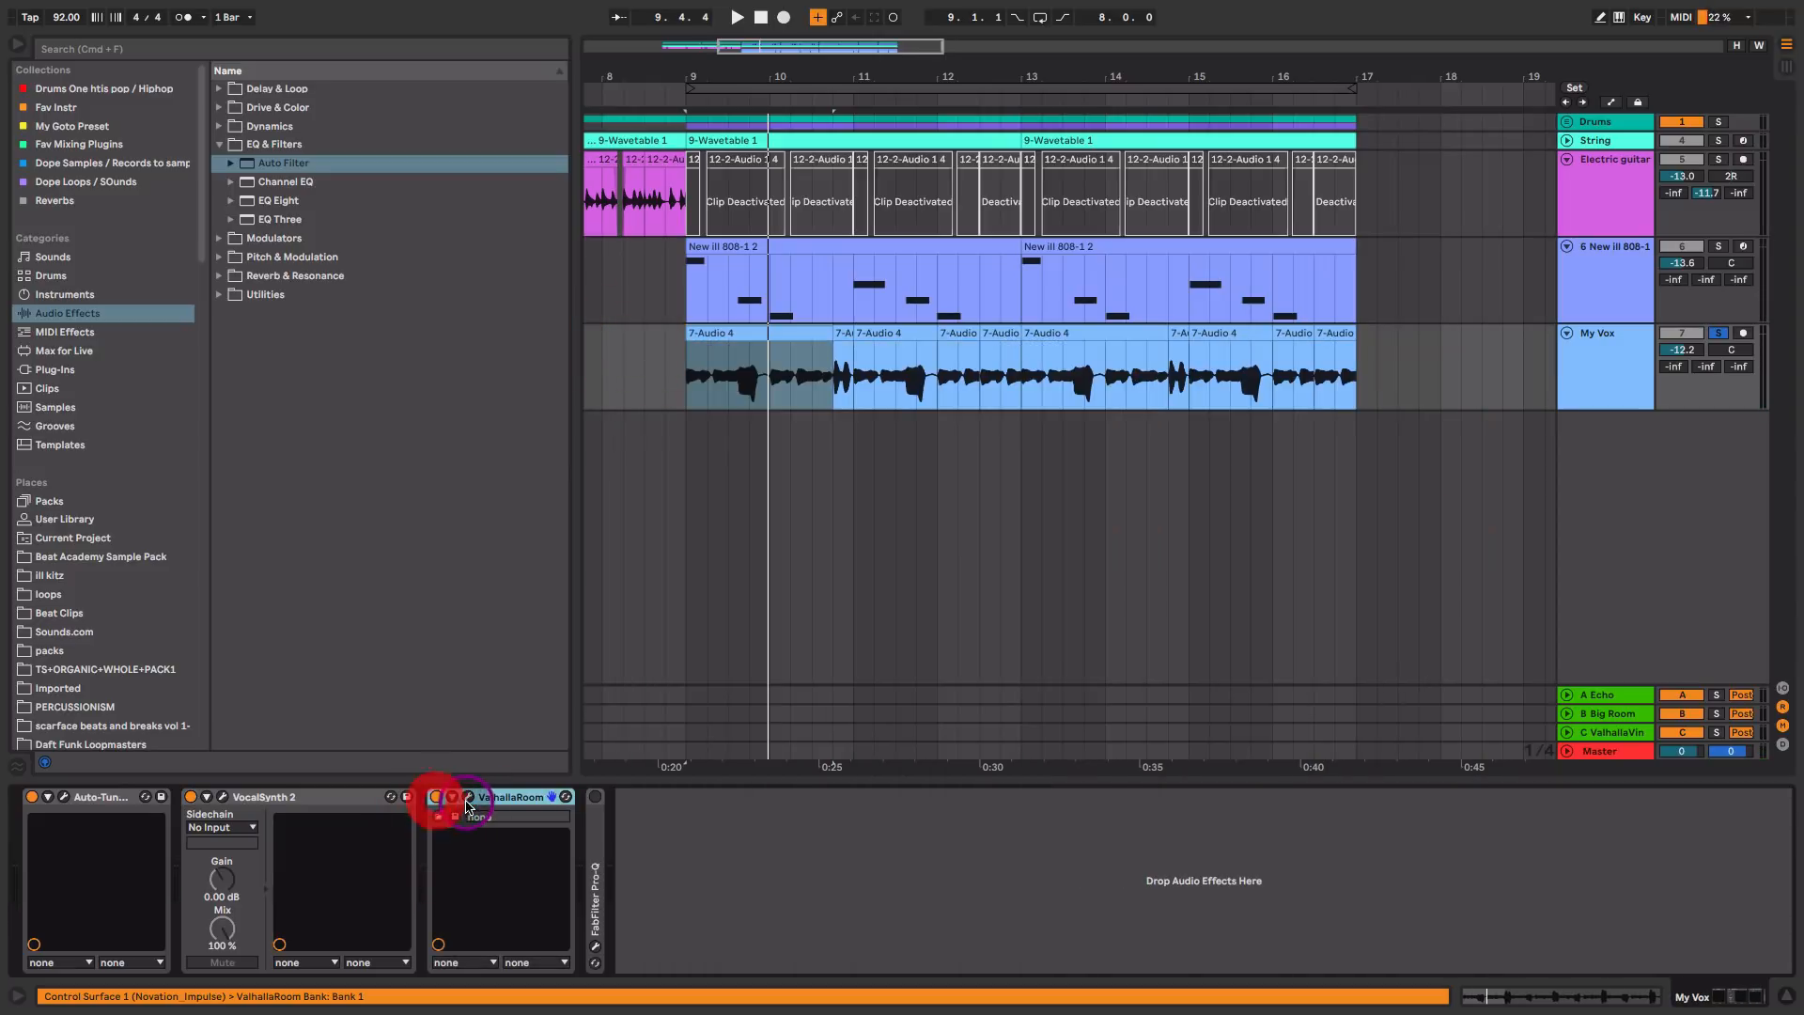
{"action": "left_click", "coordinate": [467, 800]}
{"action": "key", "text": "space"}
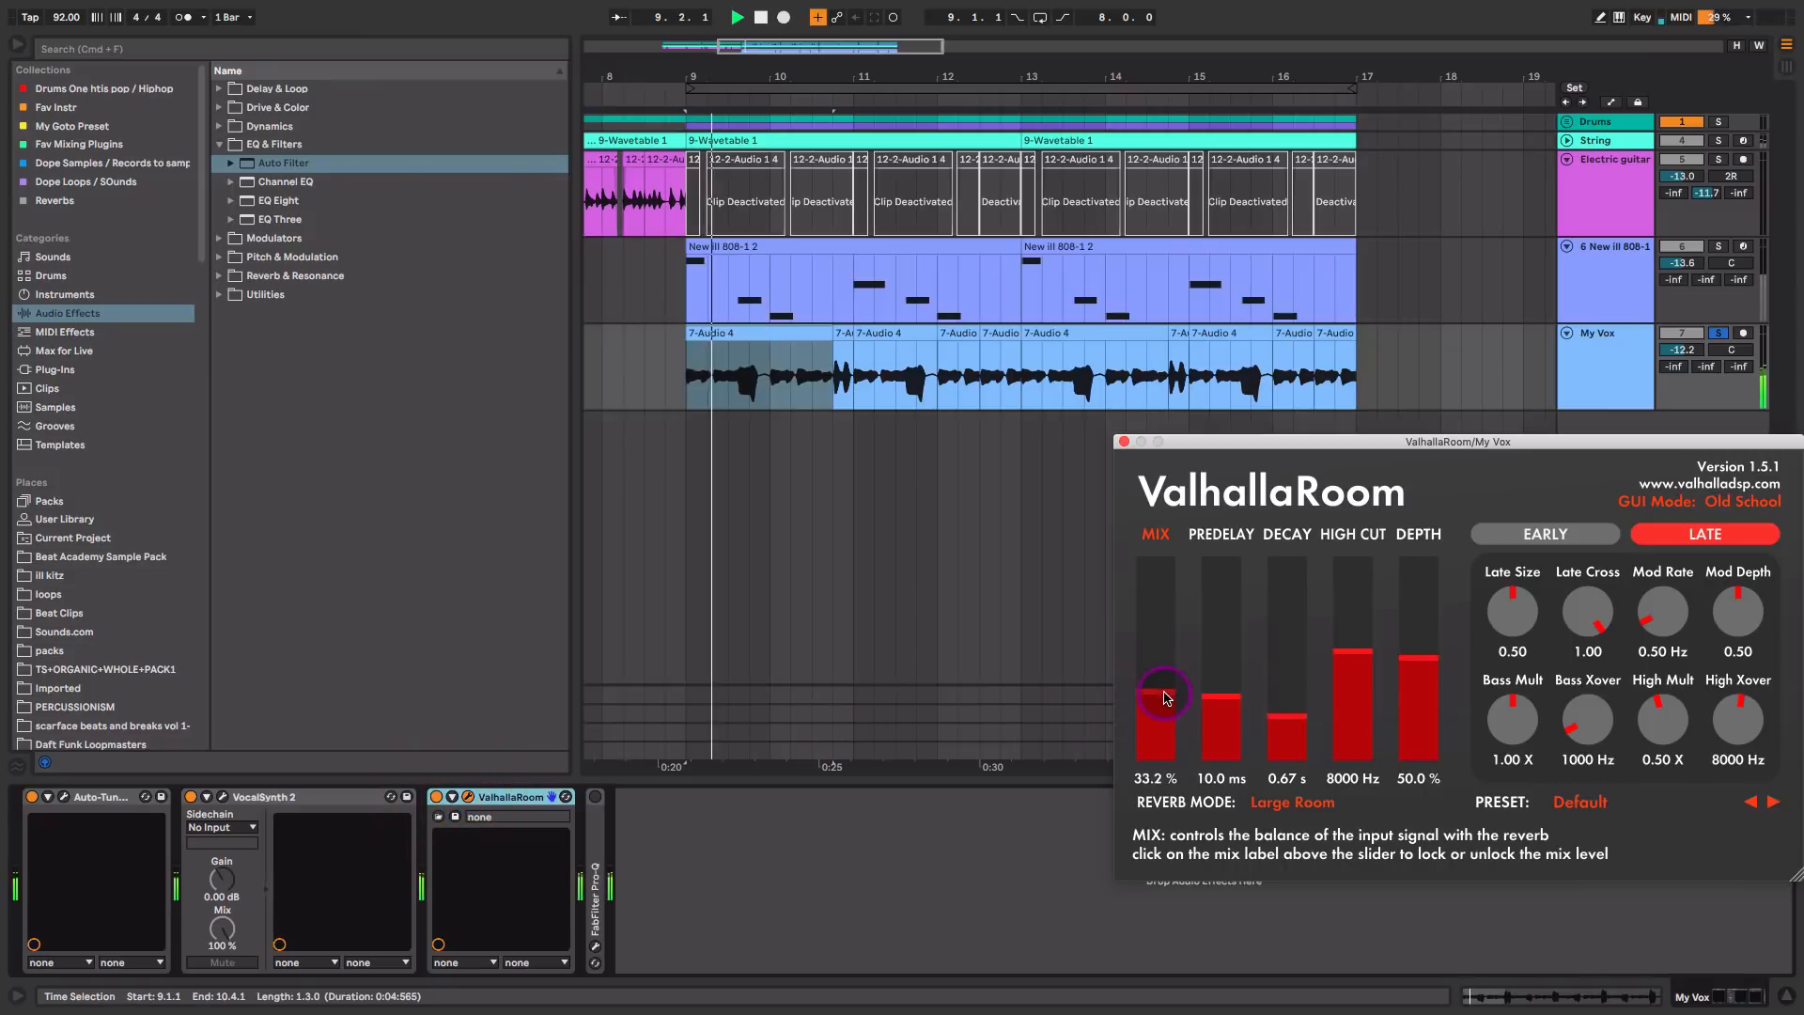
{"action": "left_click_drag", "start_coordinate": [1164, 697], "coordinate": [1165, 731]}
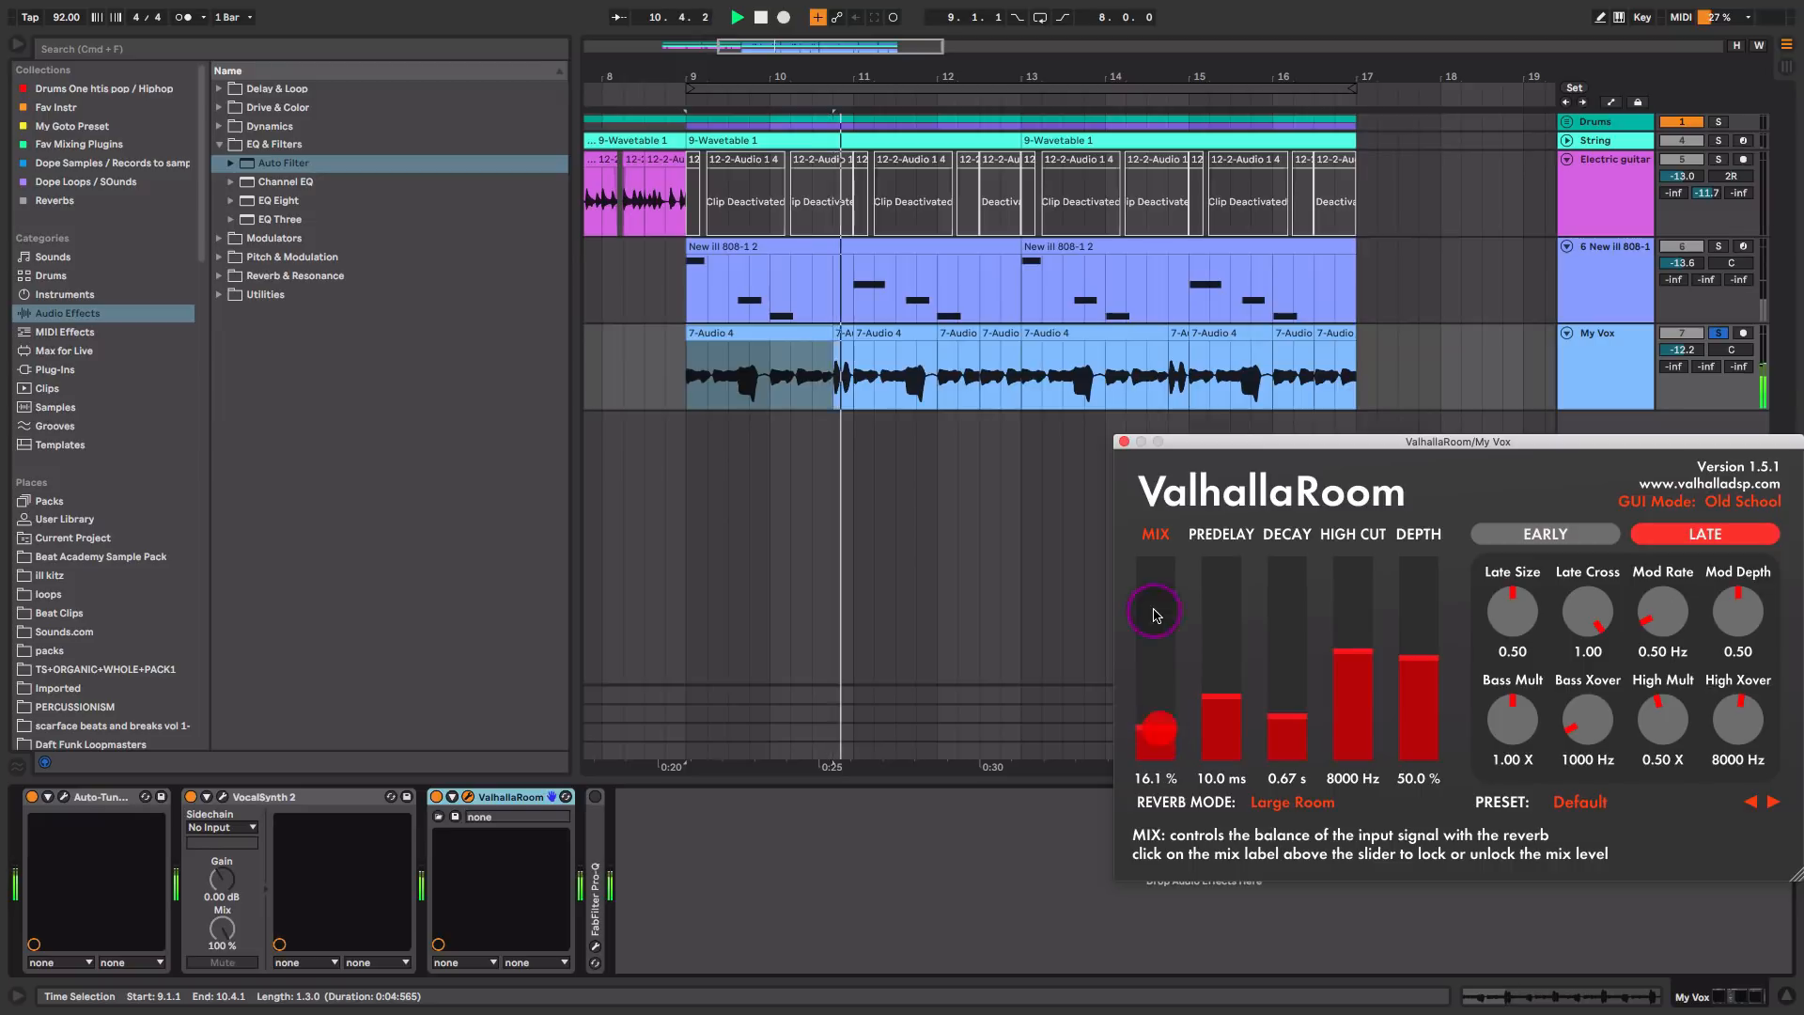
Step: Enable FabFilter Pro-Q on the vocal, check its EQ curve during playback, and close both plug-in windows
{"action": "double_click", "coordinate": [598, 804]}
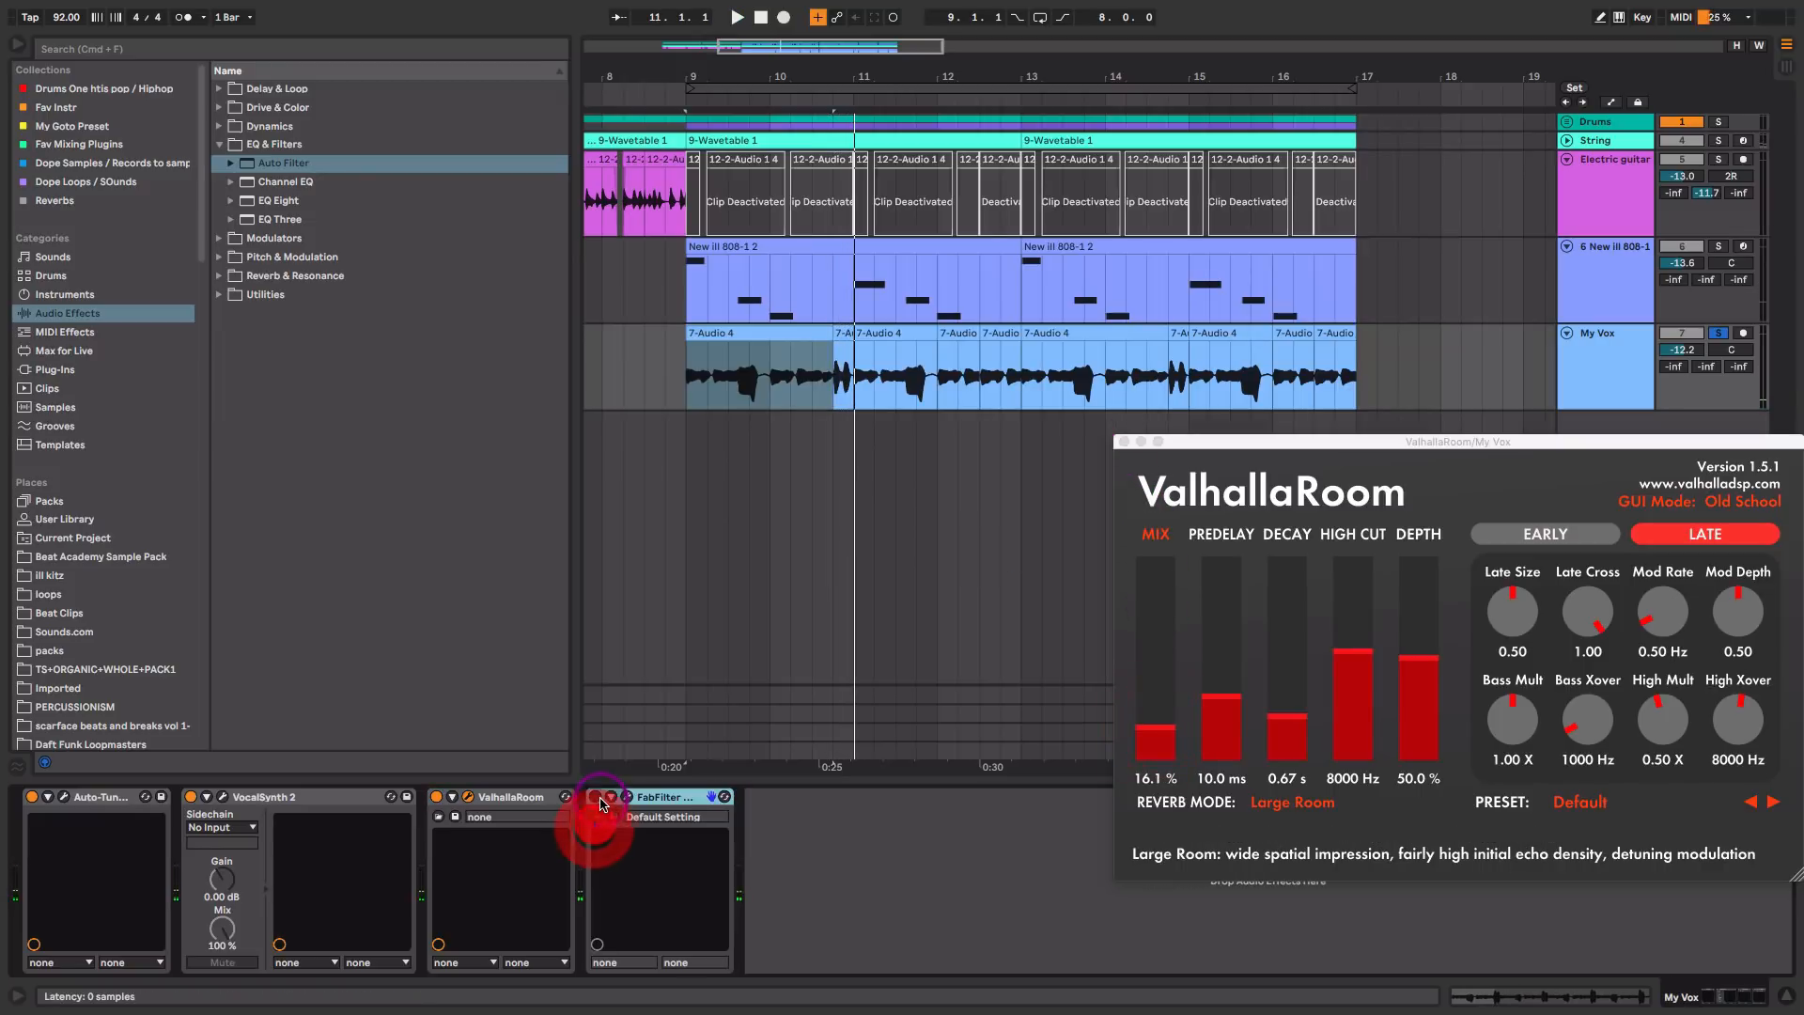
{"action": "left_click", "coordinate": [627, 797]}
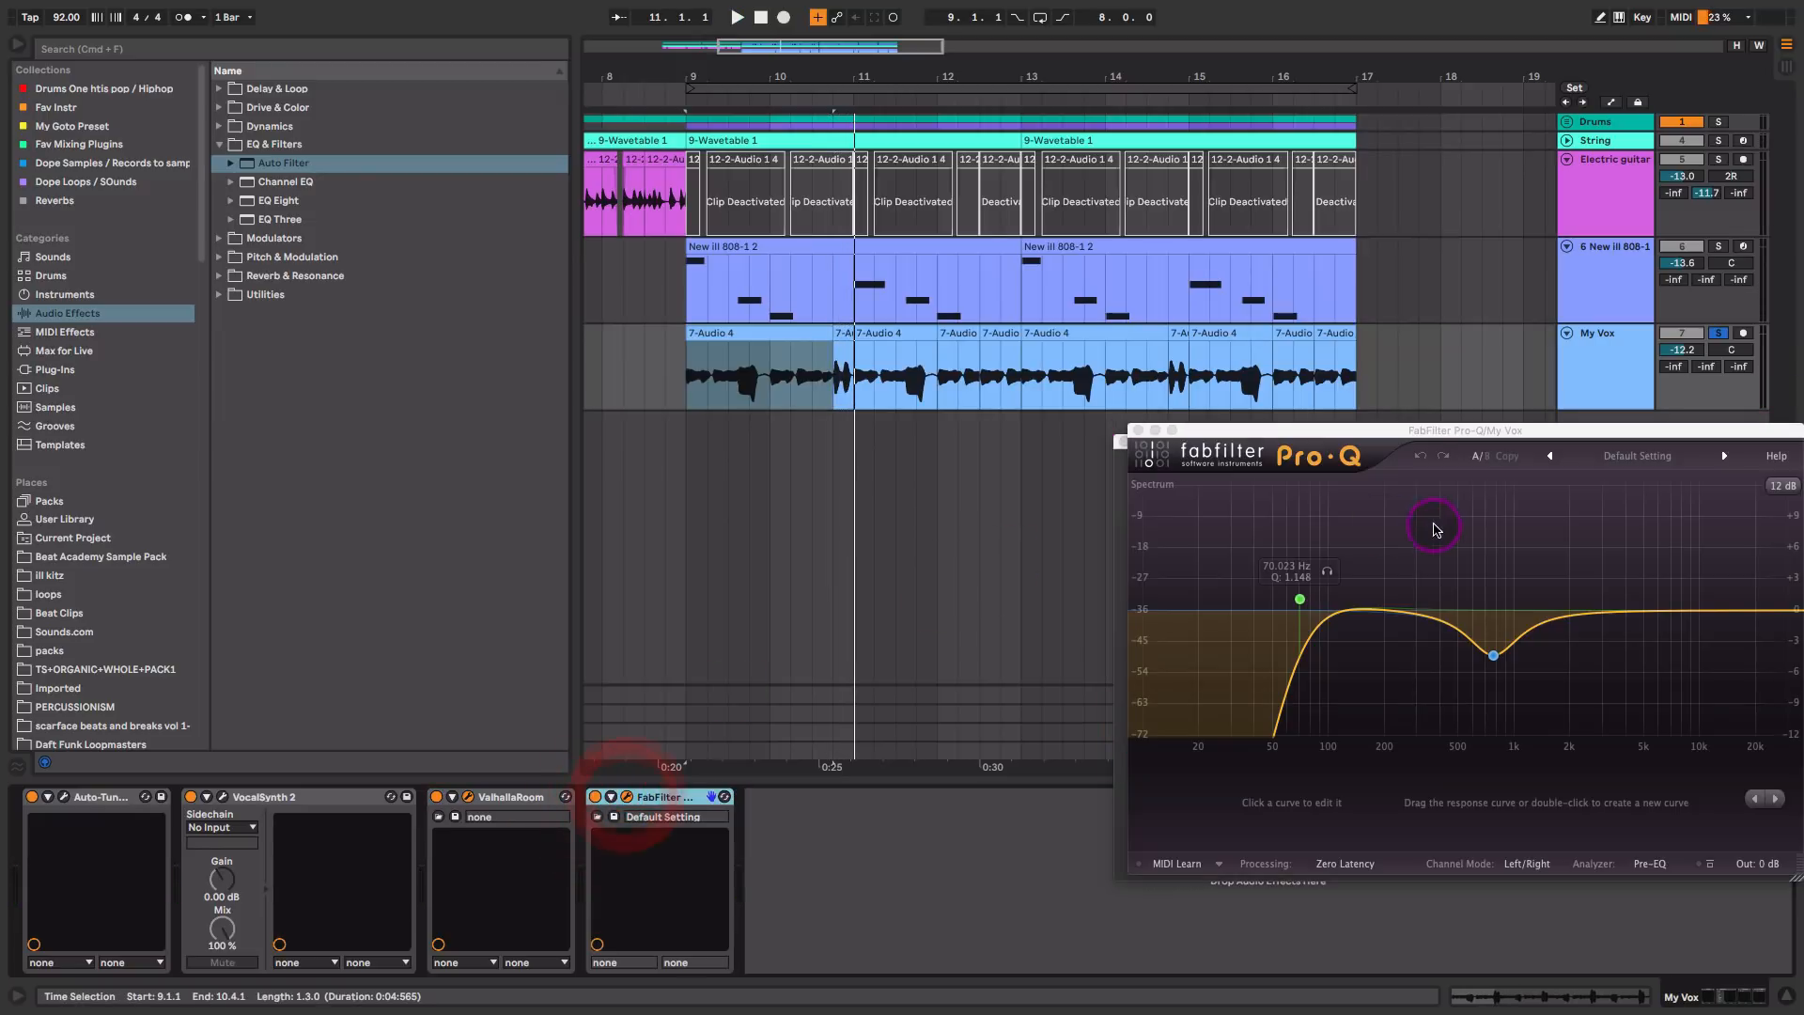
{"action": "left_click_drag", "start_coordinate": [1421, 430], "coordinate": [894, 391]}
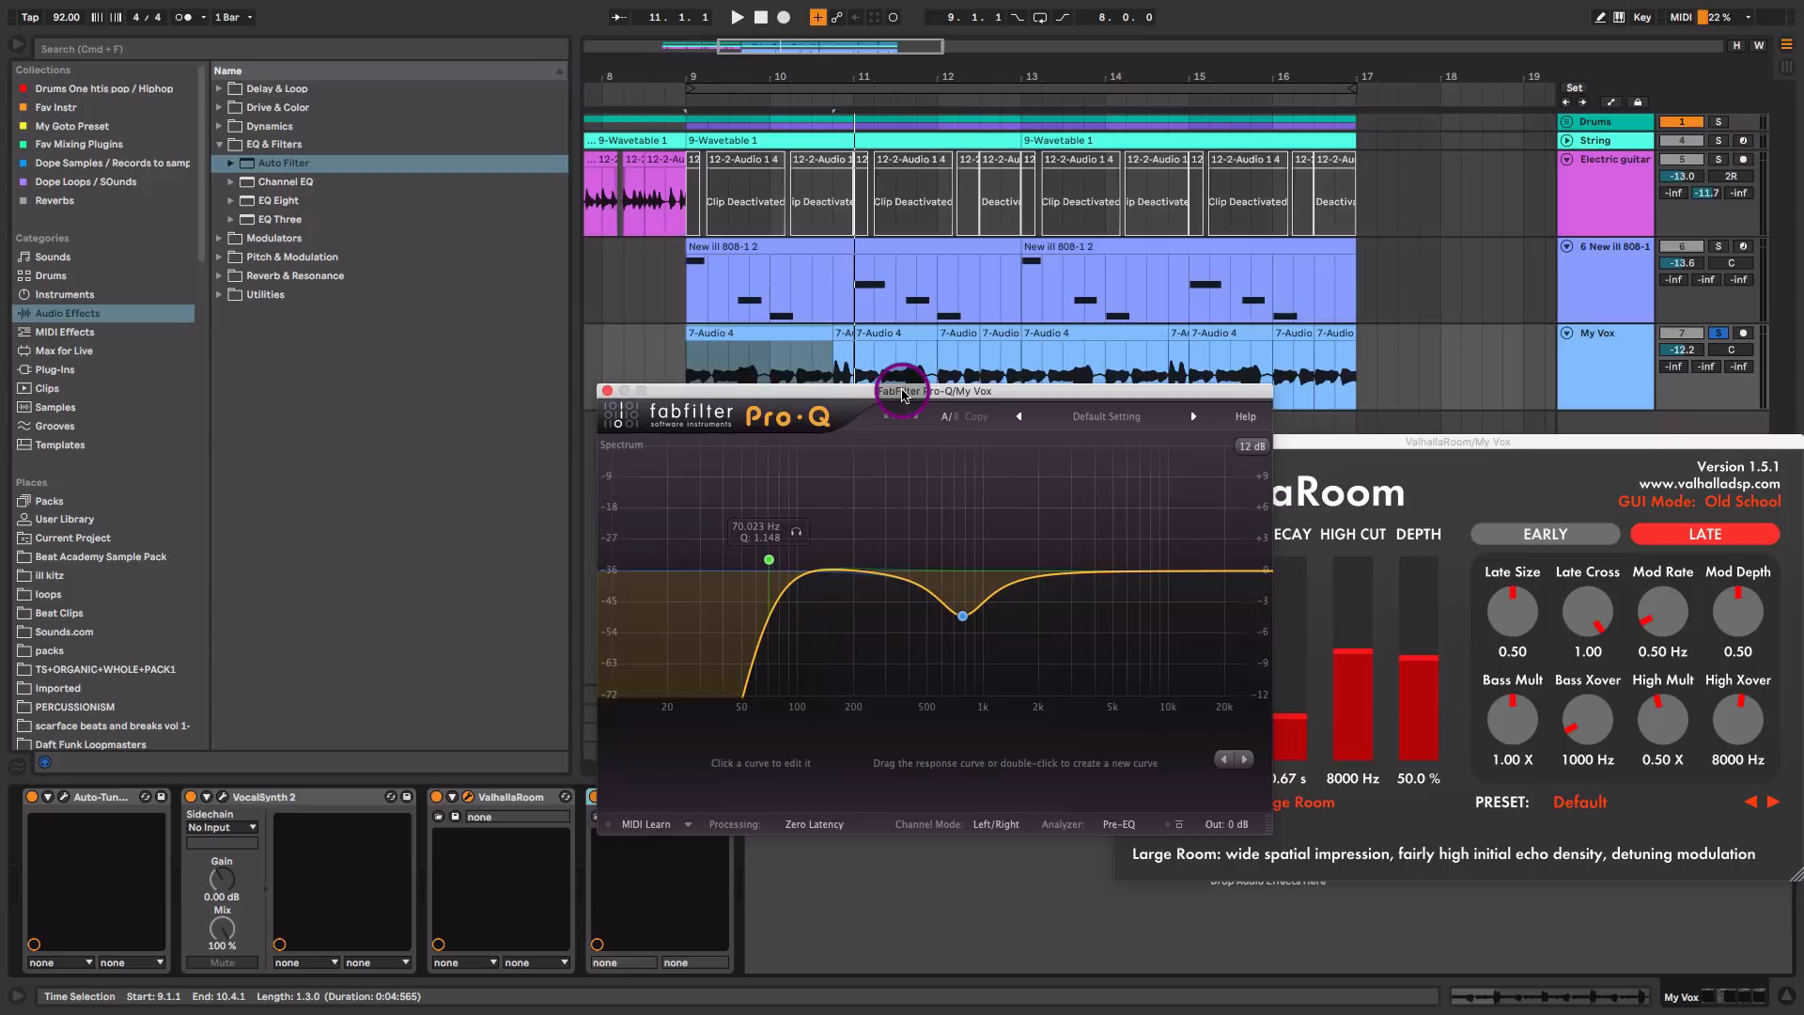
{"action": "key", "text": "space"}
{"action": "left_click", "coordinate": [966, 617]}
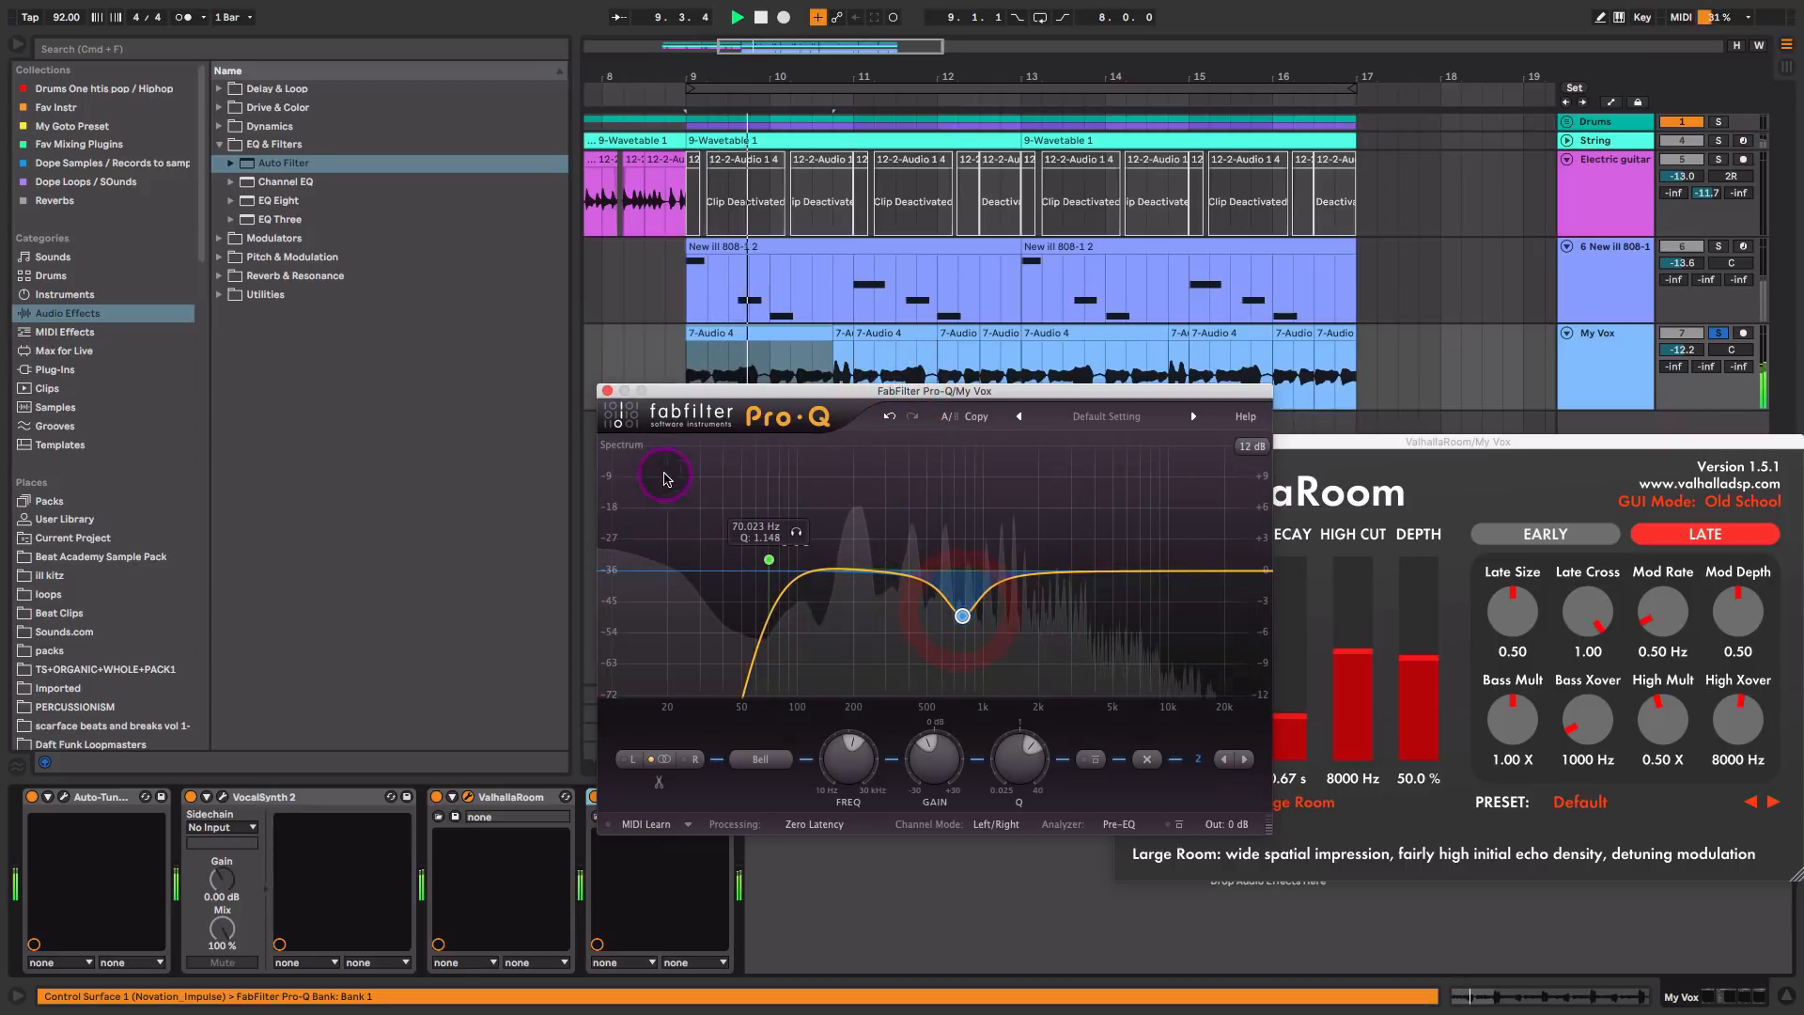
{"action": "key", "text": "space"}
{"action": "left_click", "coordinate": [607, 390]}
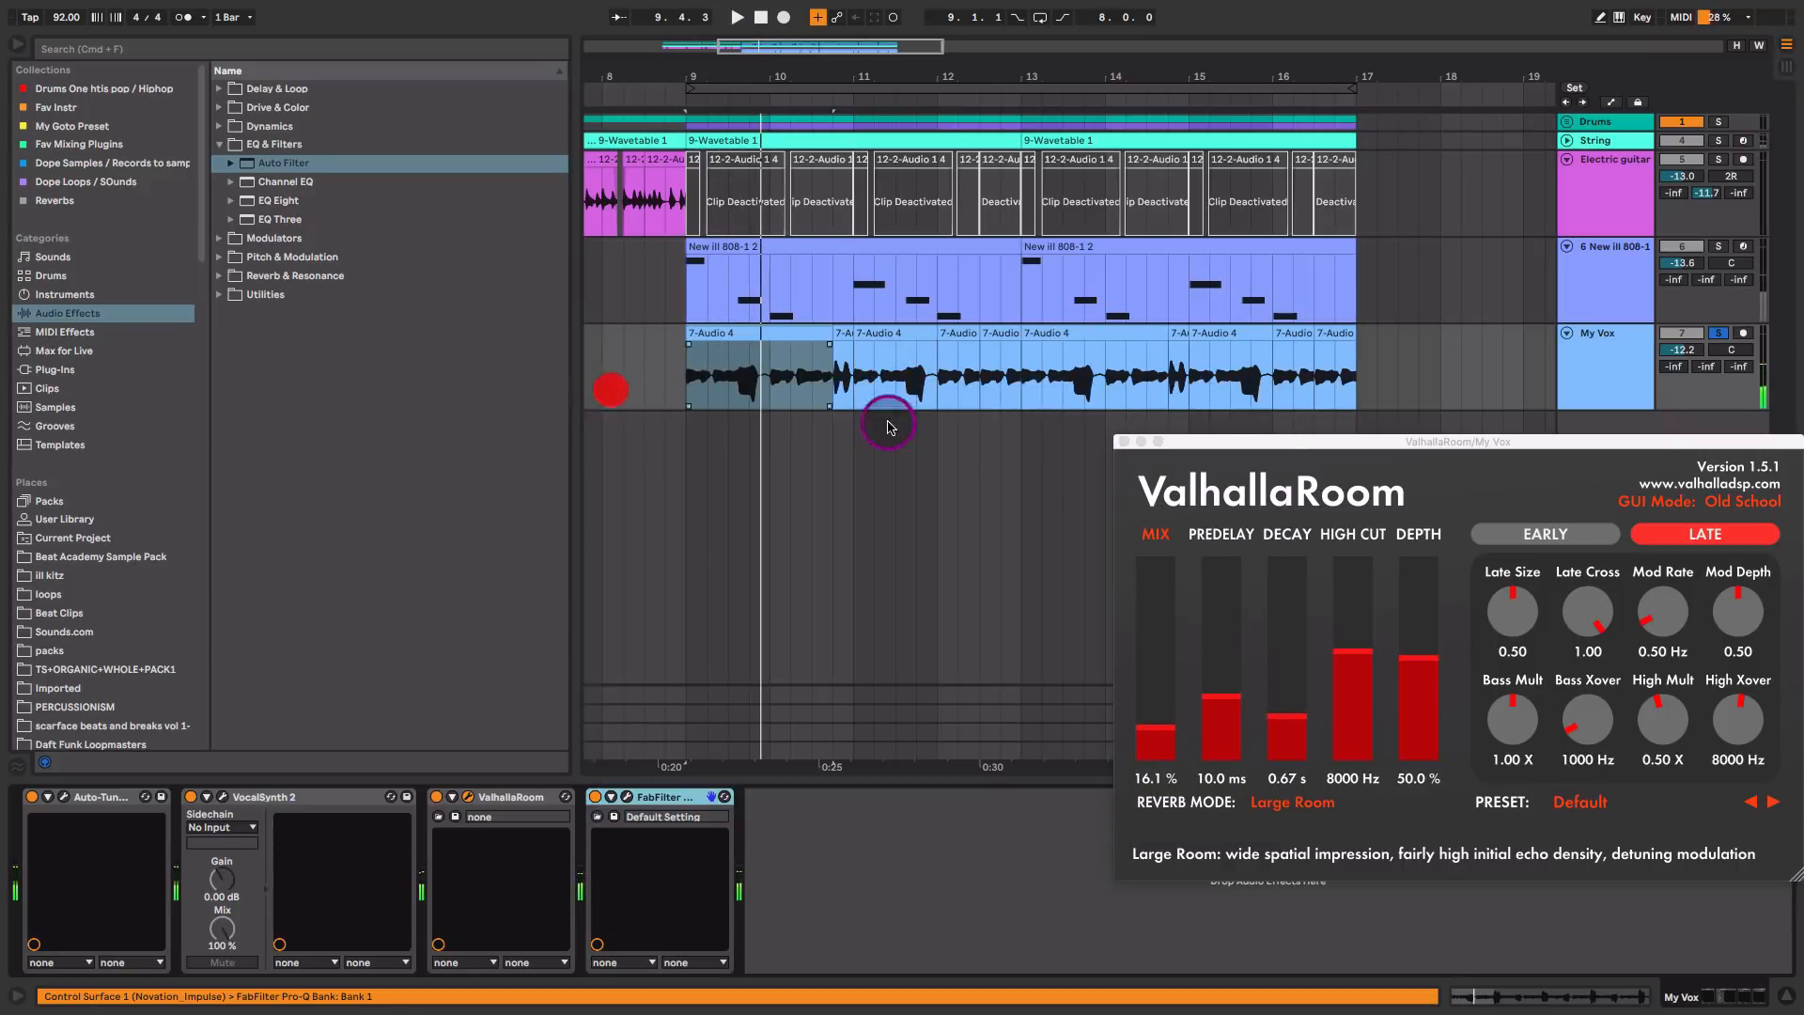
{"action": "left_click", "coordinate": [1124, 442]}
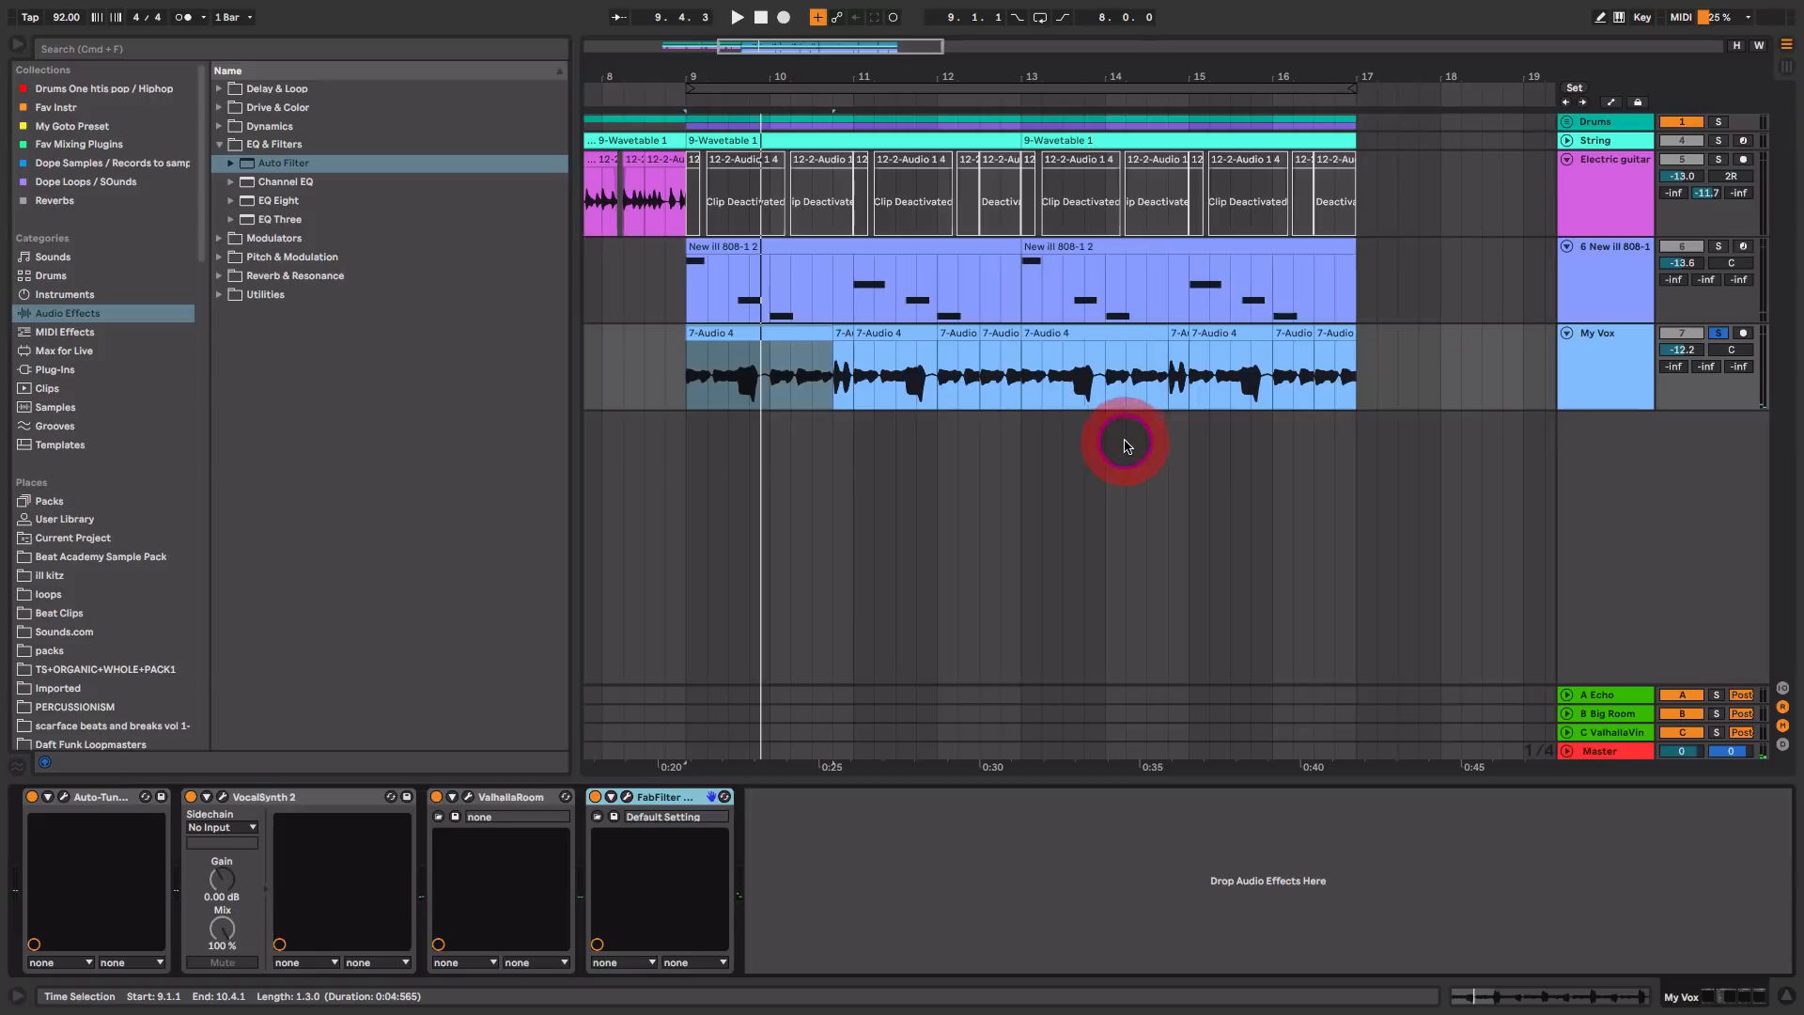
Step: Duplicate the My Vox track
{"action": "left_click", "coordinate": [1618, 386]}
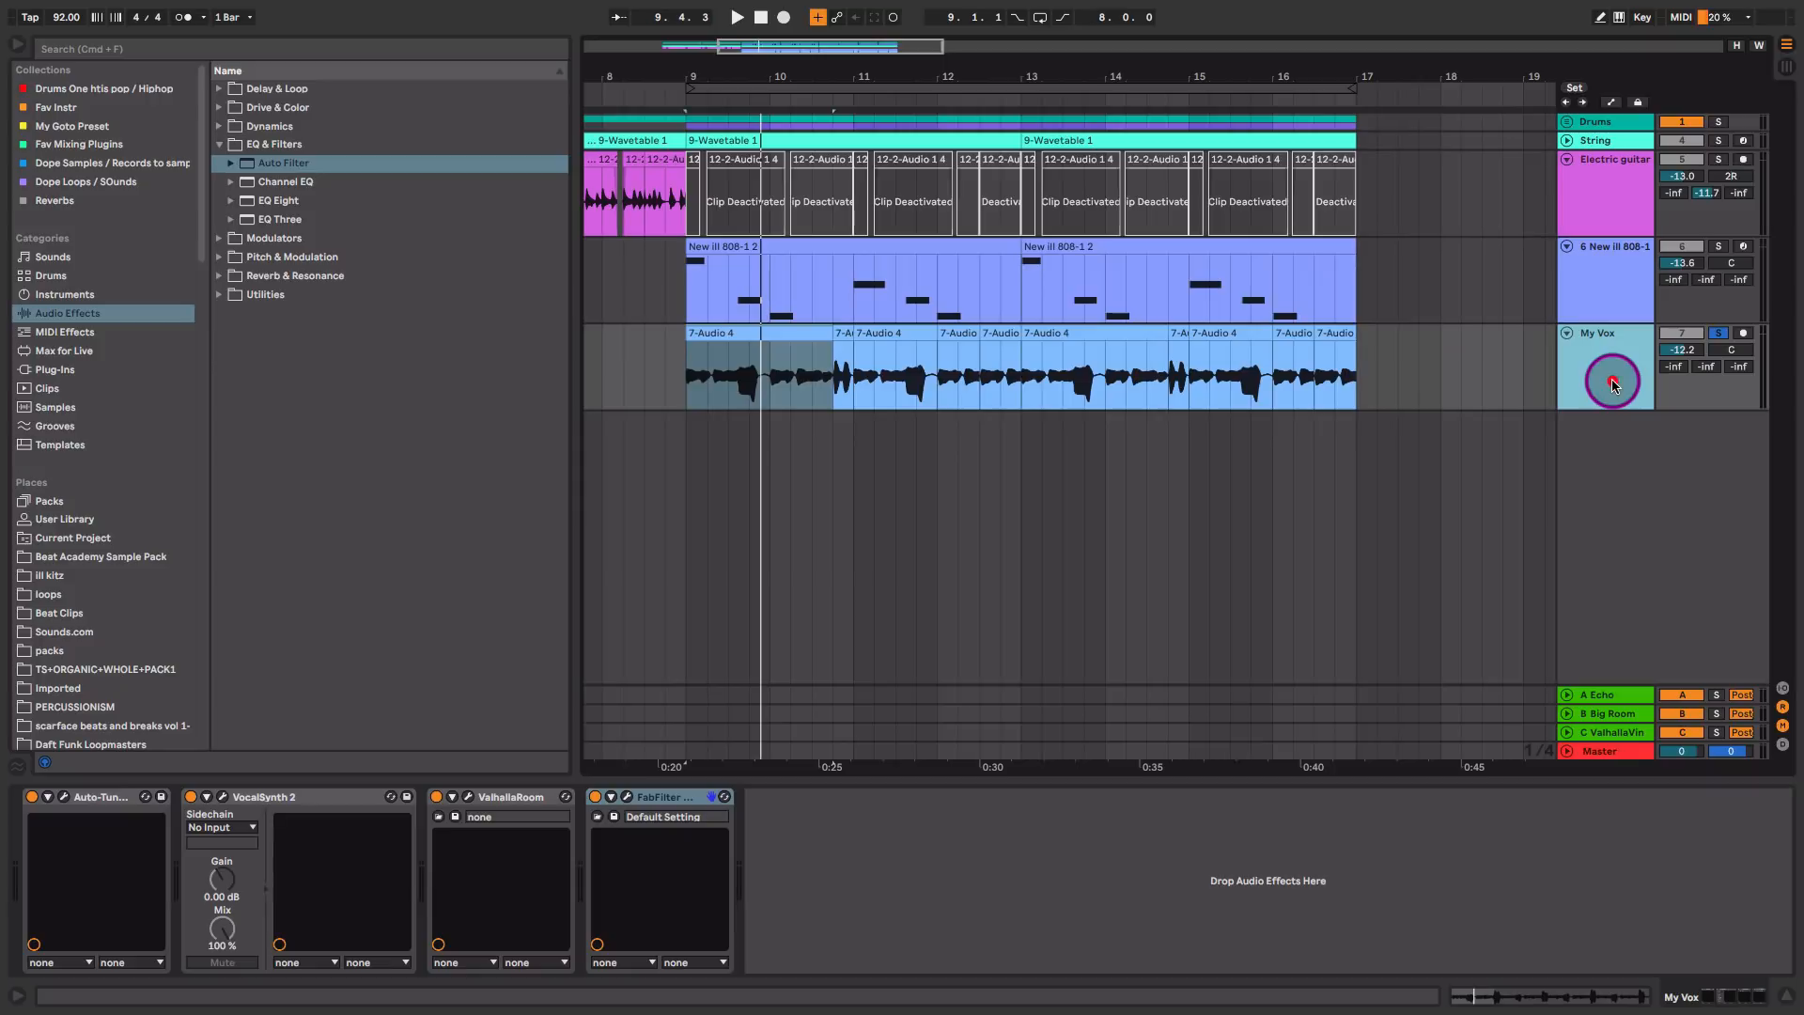
{"action": "key", "text": "super+d"}
{"action": "left_click", "coordinate": [1578, 462]}
Step: Transpose all clips on the duplicated vocal track to 12 st and change their warp mode
{"action": "left_click_drag", "start_coordinate": [1341, 425], "coordinate": [748, 418]}
{"action": "double_click", "coordinate": [749, 421]}
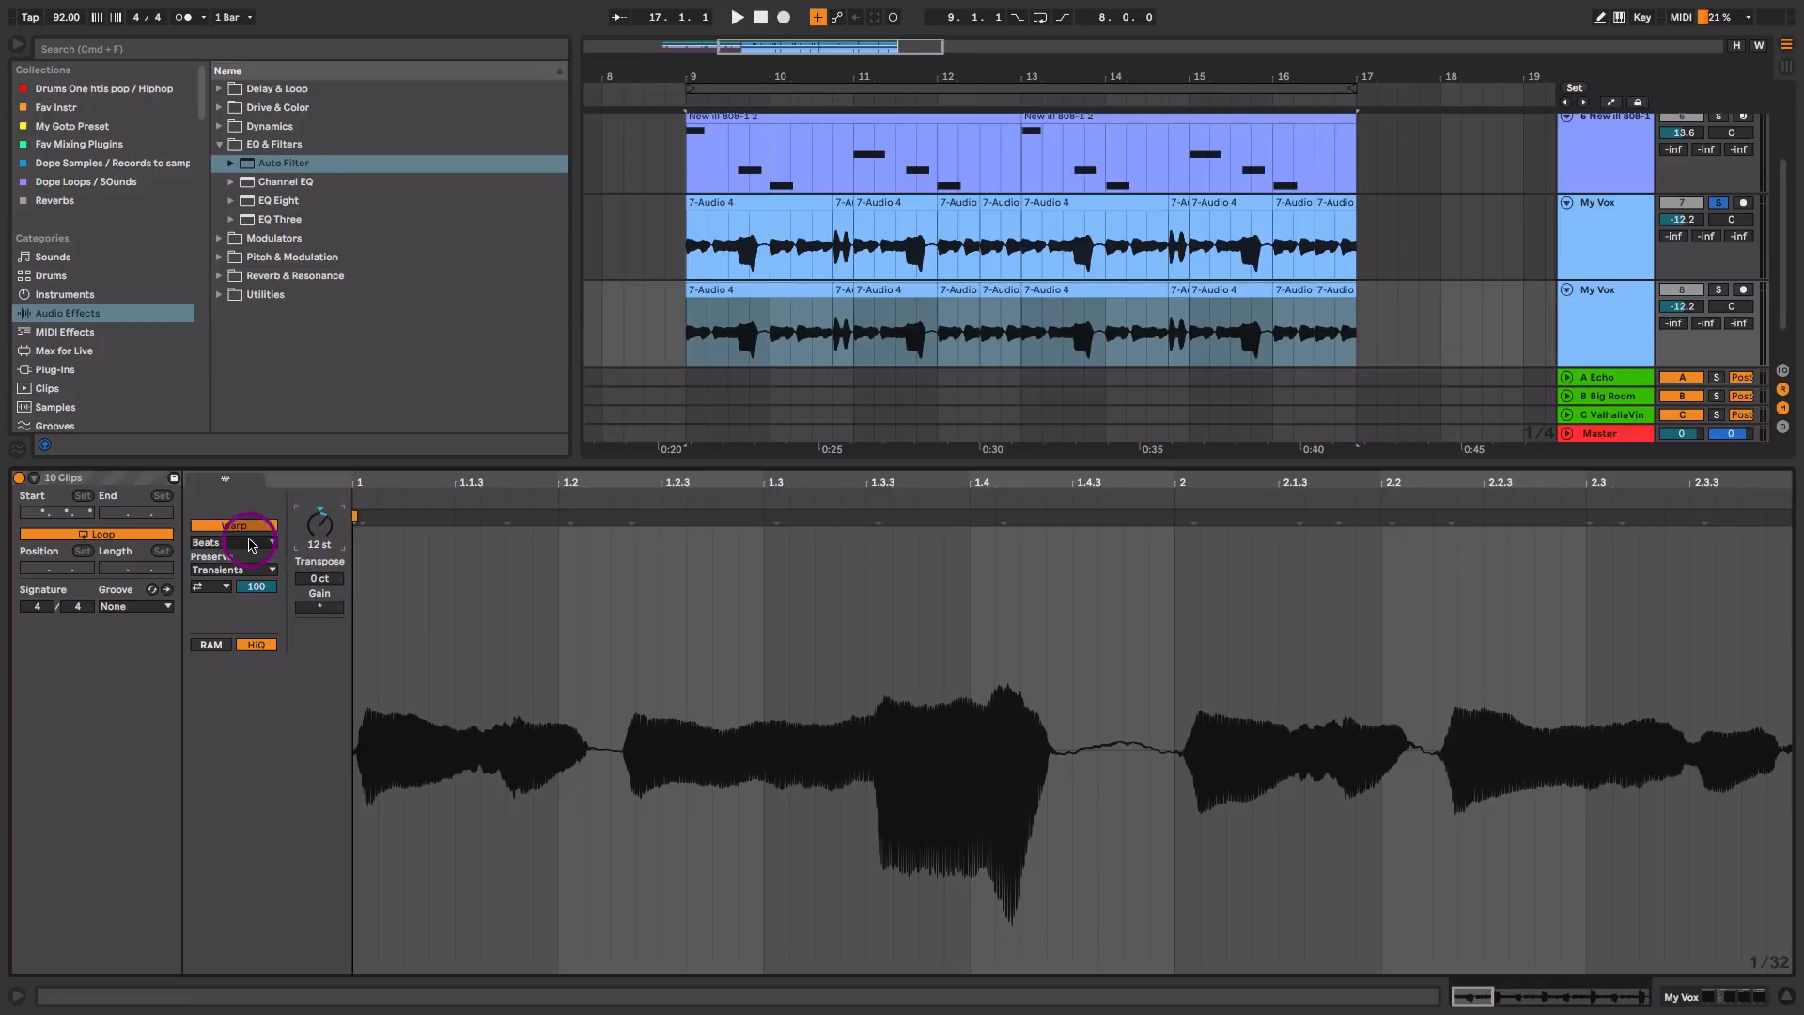
{"action": "left_click", "coordinate": [252, 543]}
{"action": "left_click", "coordinate": [249, 631]}
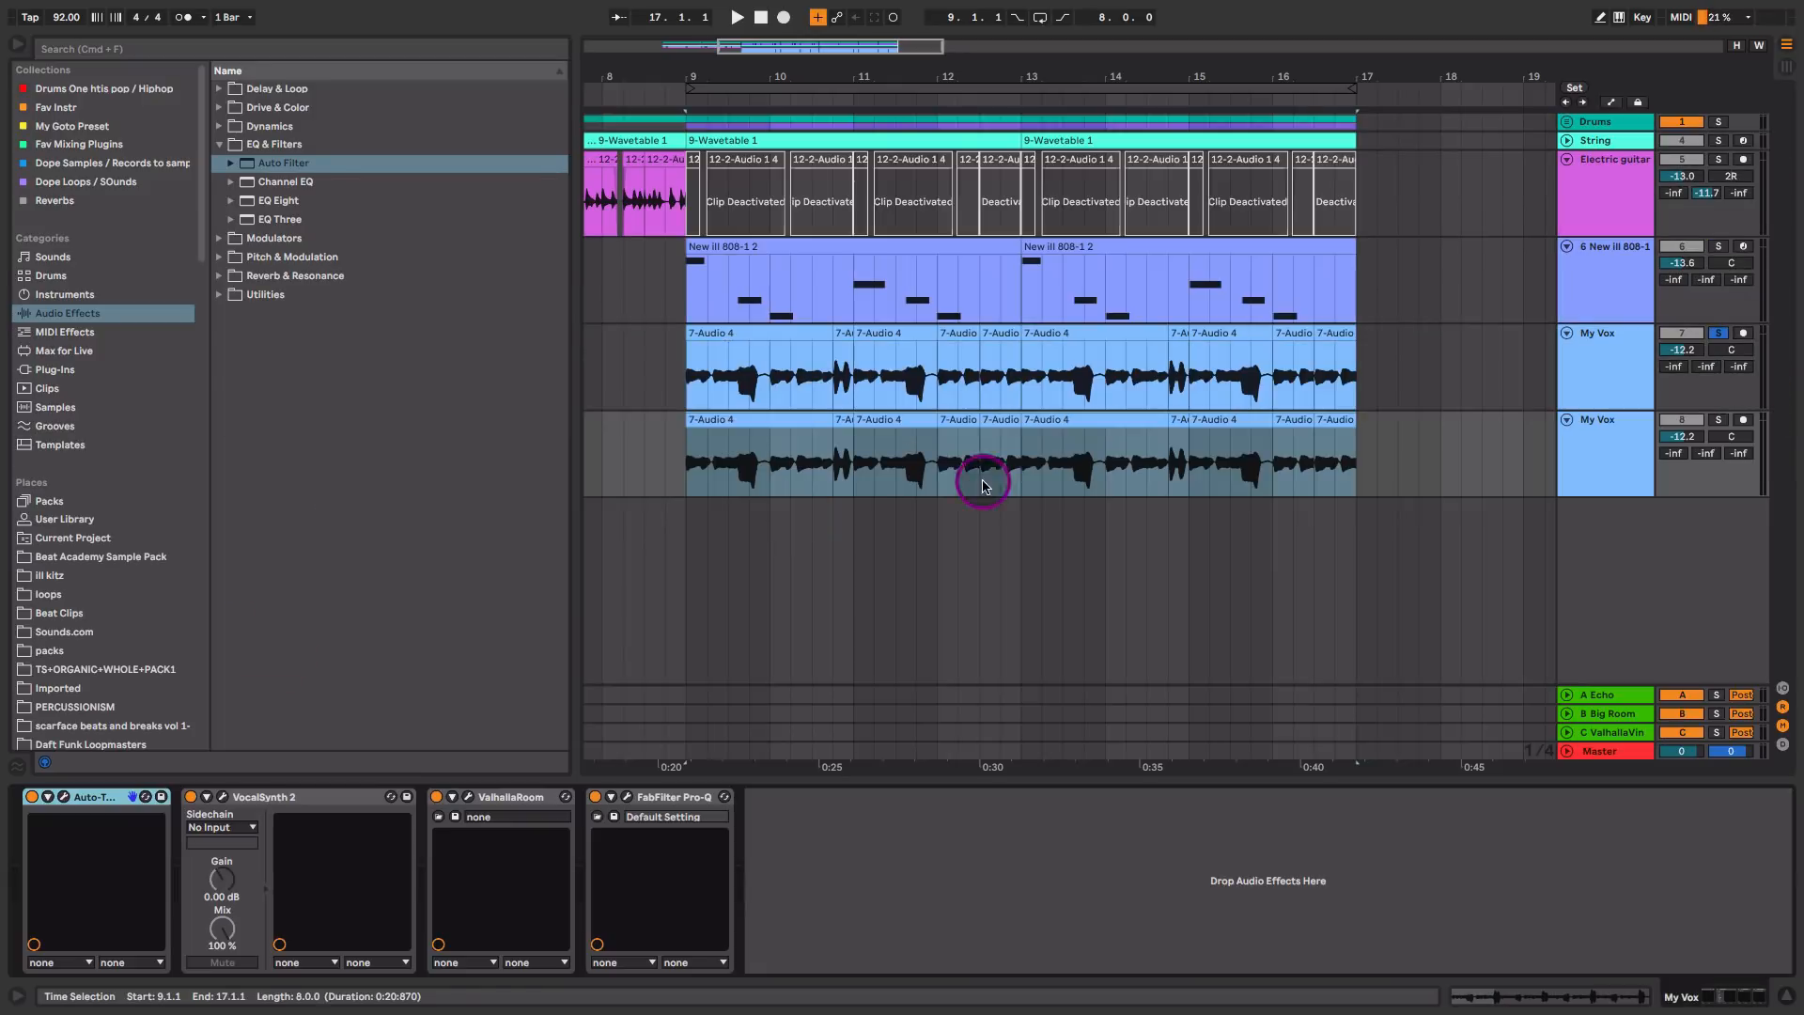
Step: Move the solo from the original vocal to its duplicate and play it alone
{"action": "left_click", "coordinate": [1717, 332]}
{"action": "left_click", "coordinate": [1717, 424]}
{"action": "key", "text": "space"}
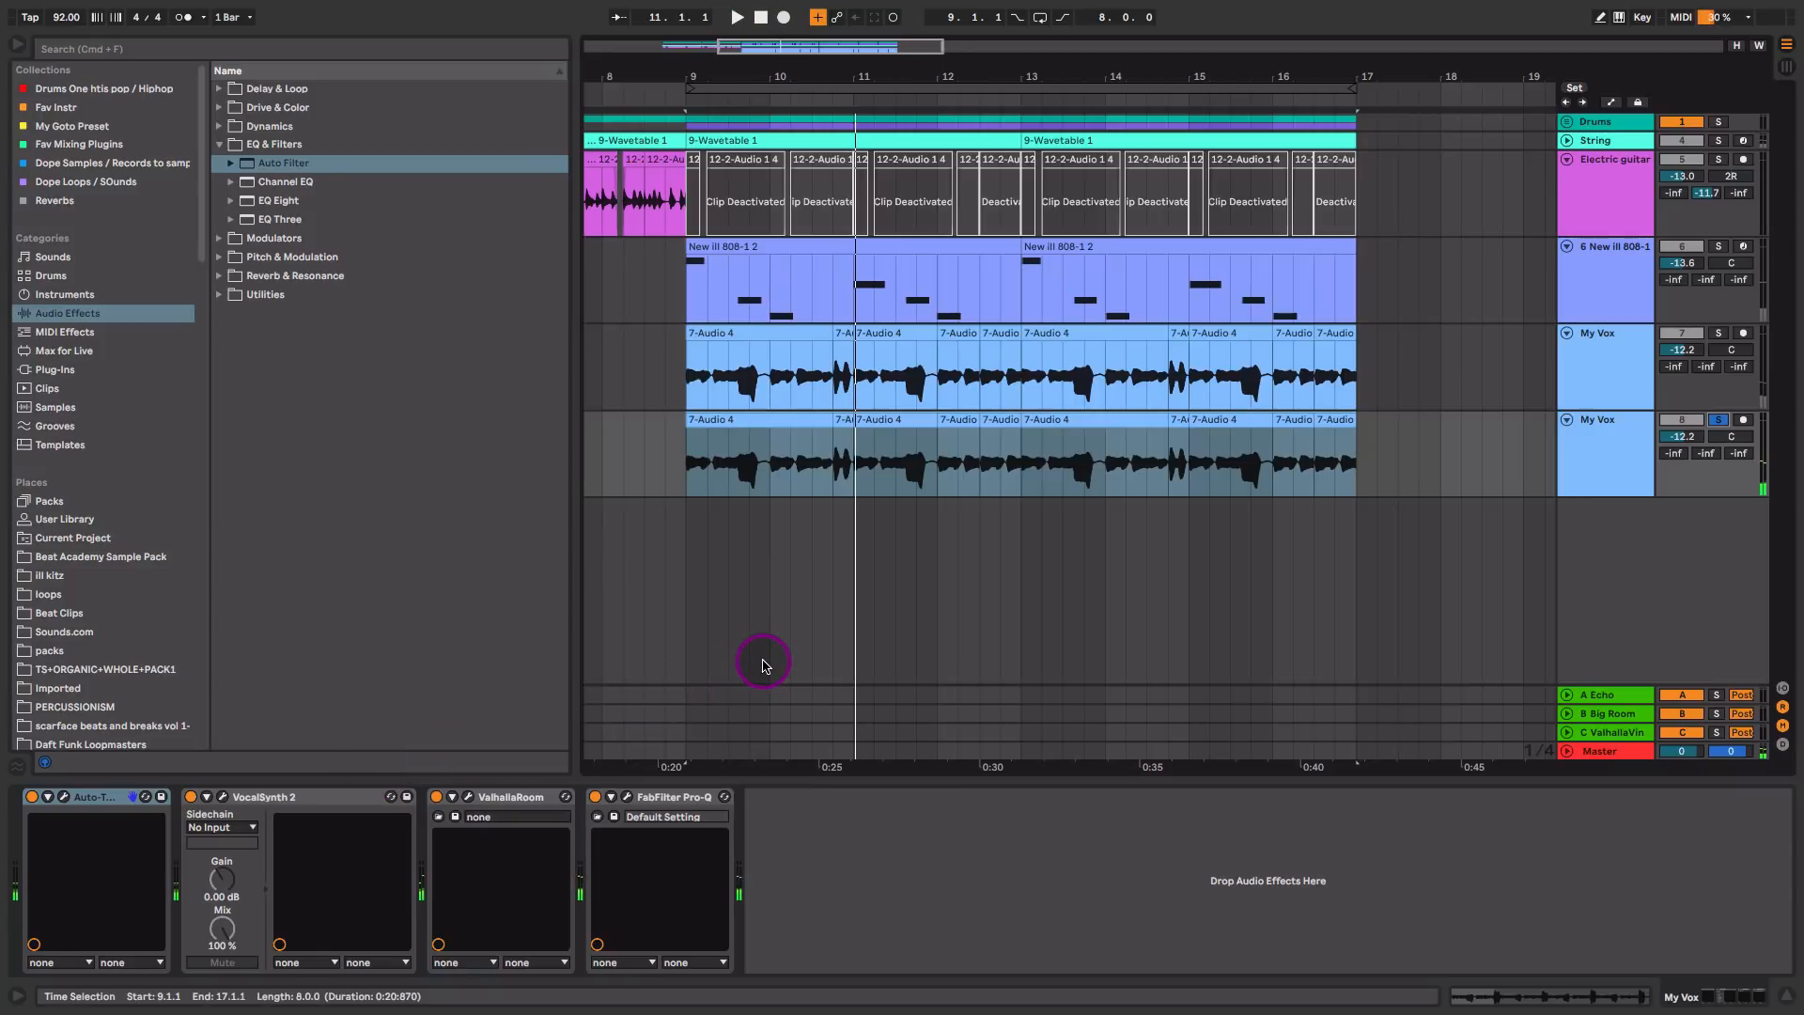
Step: Solo both vocal tracks together in the mixer and balance them at -11.8 dB for the original and -12.5 dB for the duplicate
{"action": "key", "text": "Tab"}
{"action": "left_click", "coordinate": [1016, 746]}
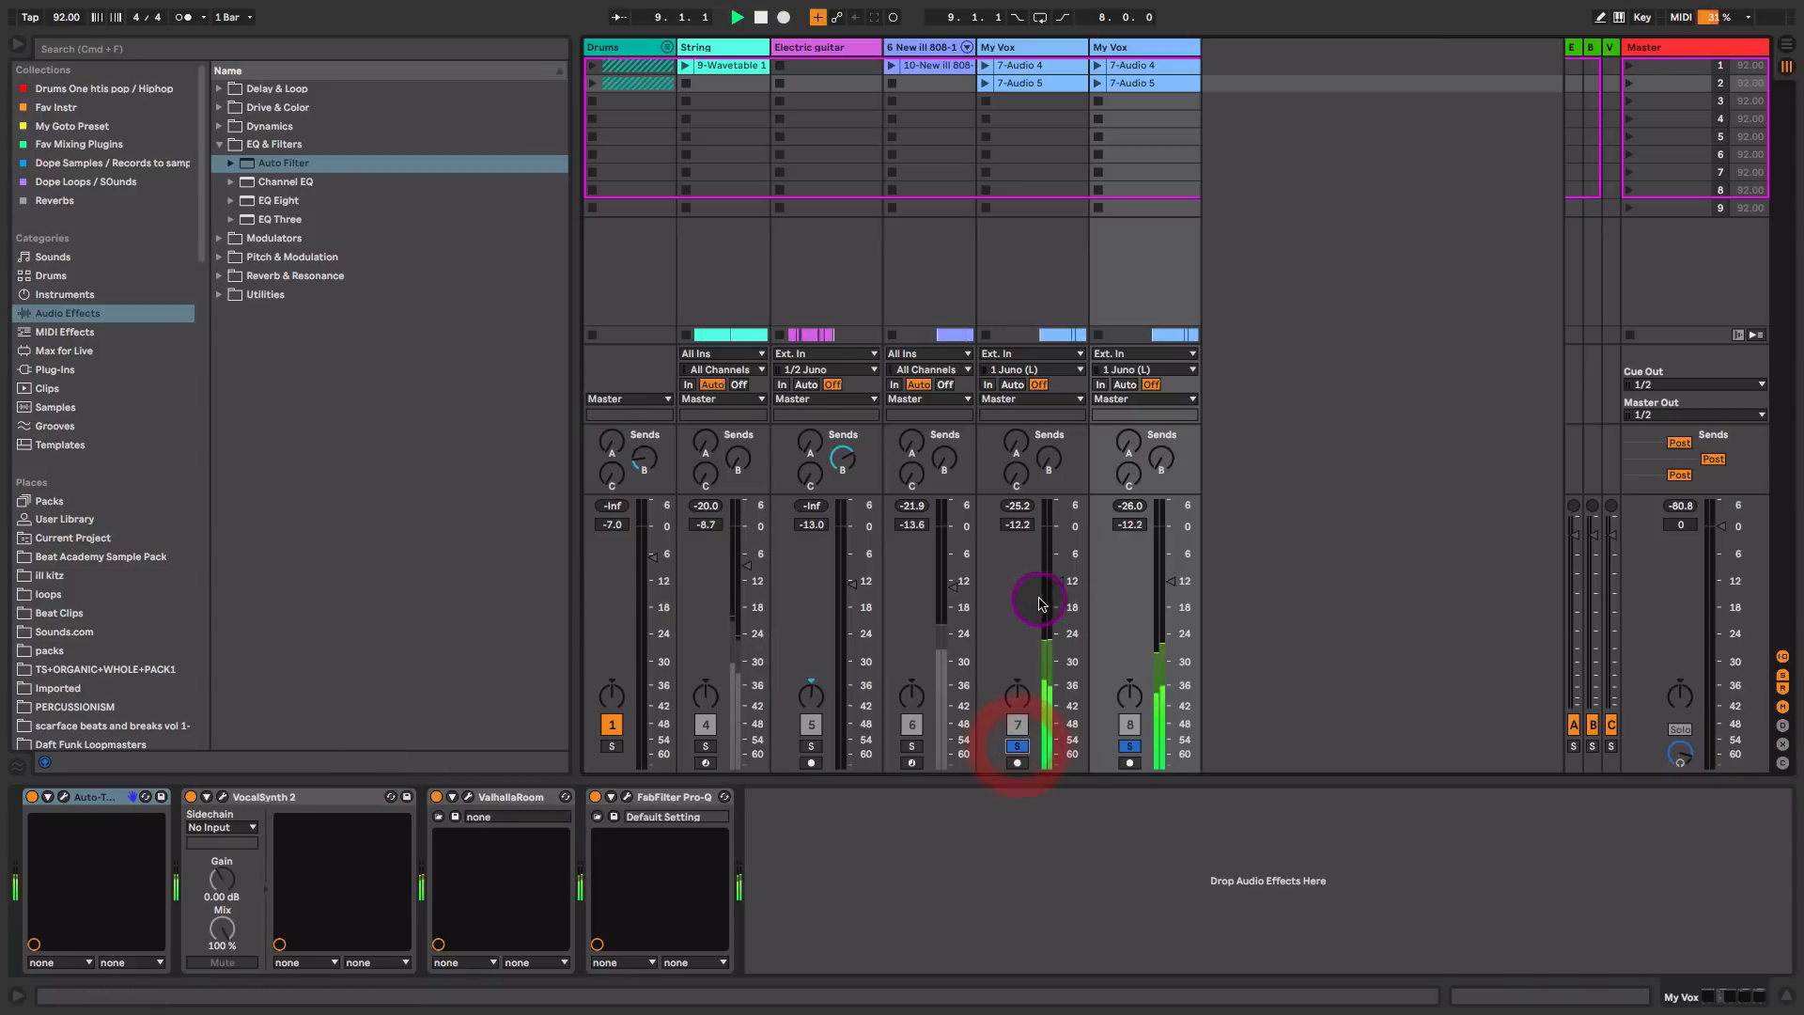
{"action": "left_click_drag", "start_coordinate": [1060, 580], "coordinate": [1059, 598]}
{"action": "left_click_drag", "start_coordinate": [1171, 581], "coordinate": [1171, 570]}
{"action": "left_click_drag", "start_coordinate": [1059, 596], "coordinate": [1059, 585]}
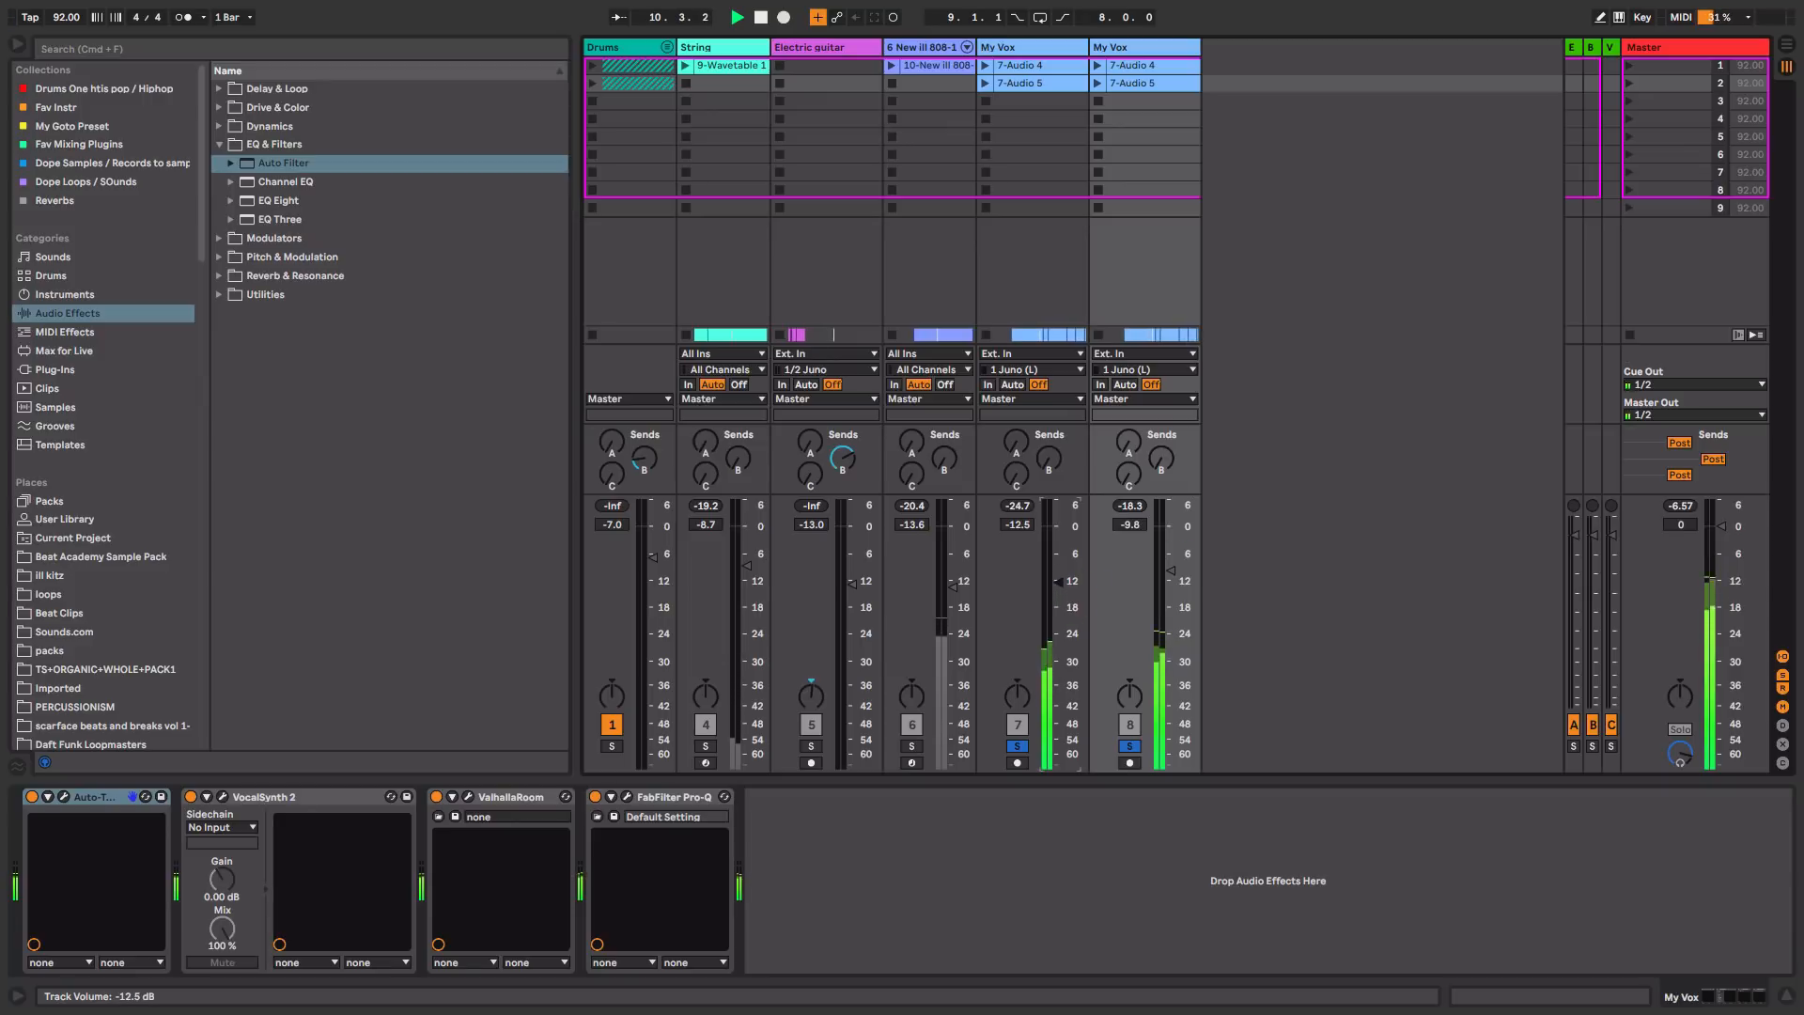
{"action": "left_click_drag", "start_coordinate": [1171, 571], "coordinate": [1169, 583]}
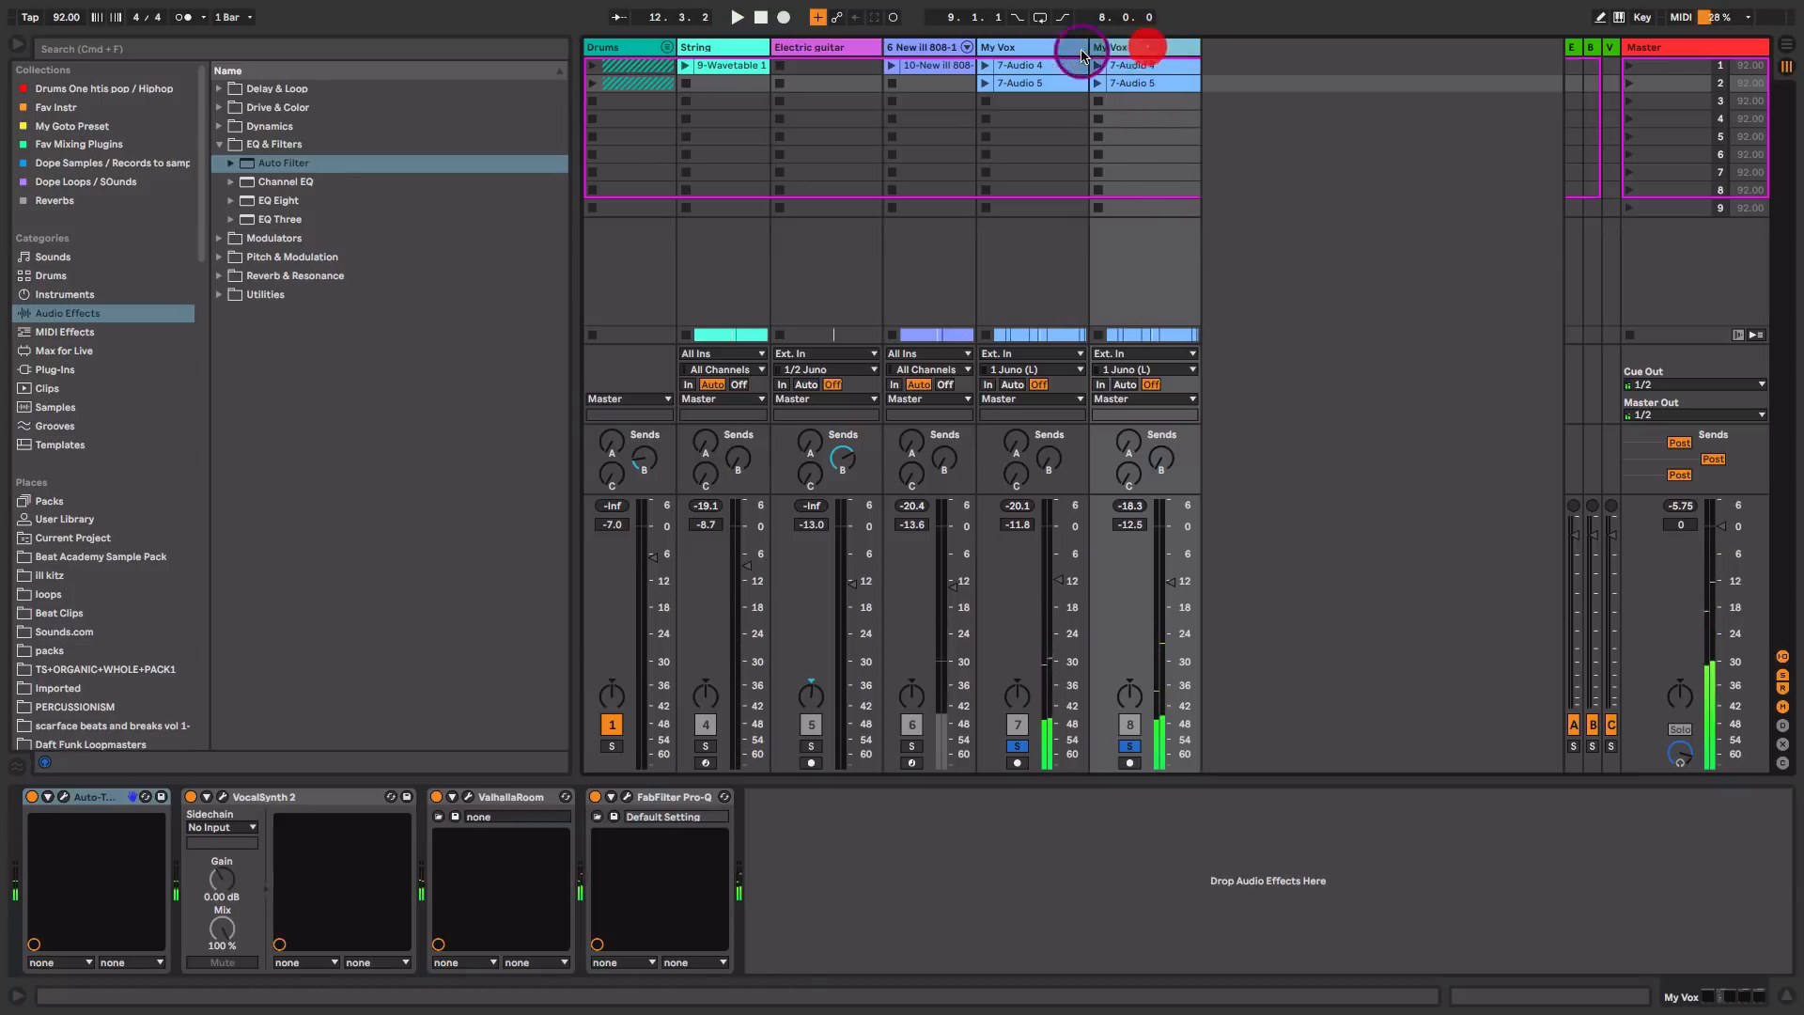
Step: Group the two My Vox tracks and name the group Vox group
{"action": "left_click", "coordinate": [1019, 49]}
{"action": "key", "text": "super+g"}
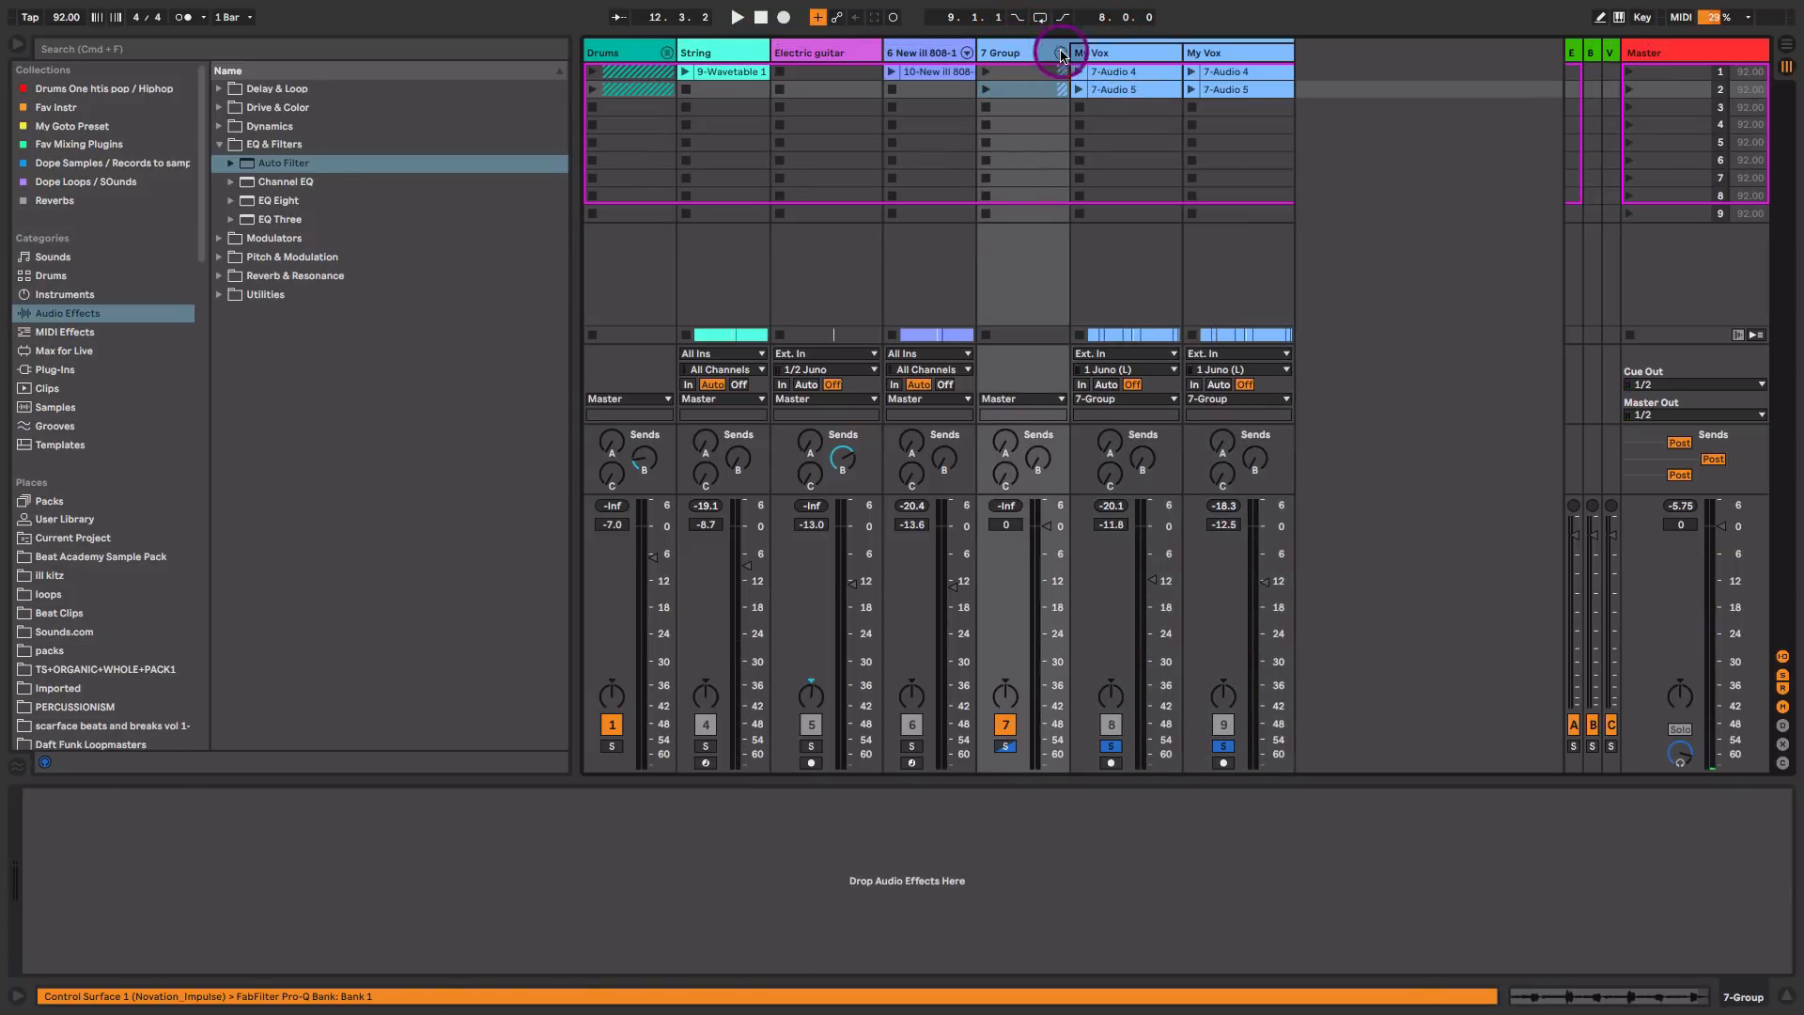
{"action": "left_click", "coordinate": [1131, 48]}
{"action": "left_click", "coordinate": [1009, 53]}
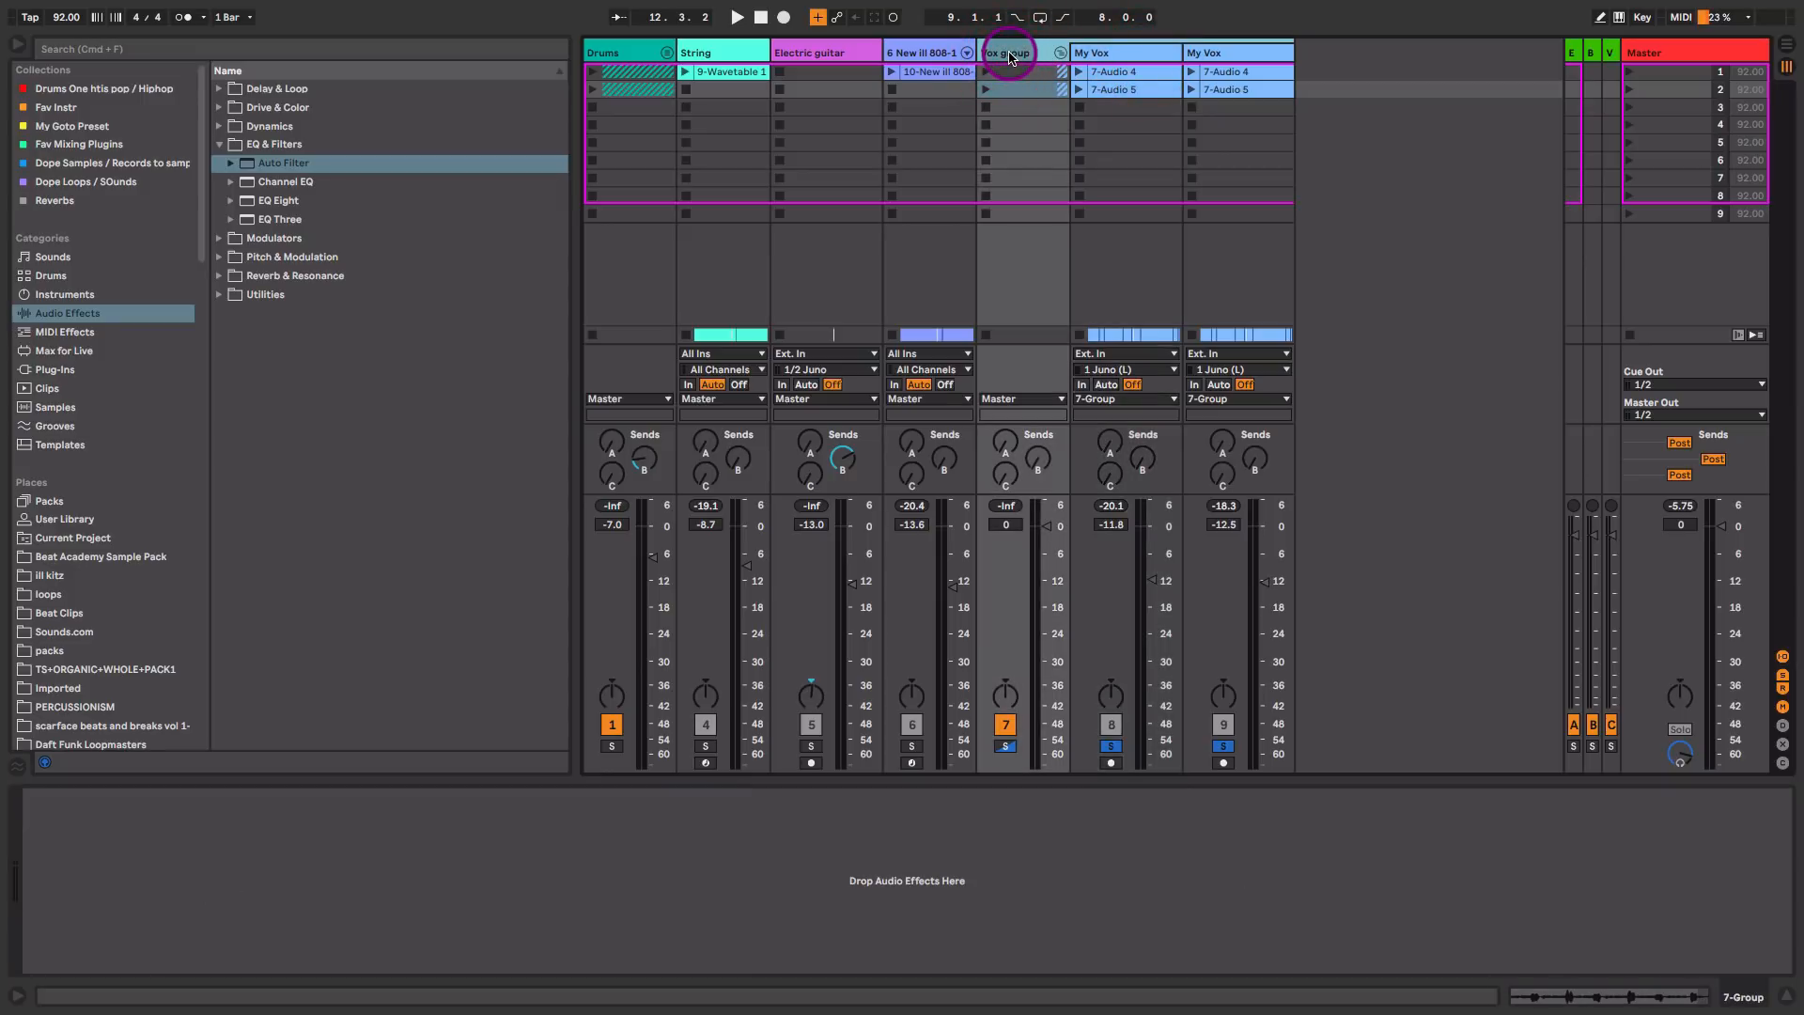
{"action": "left_click", "coordinate": [1096, 54]}
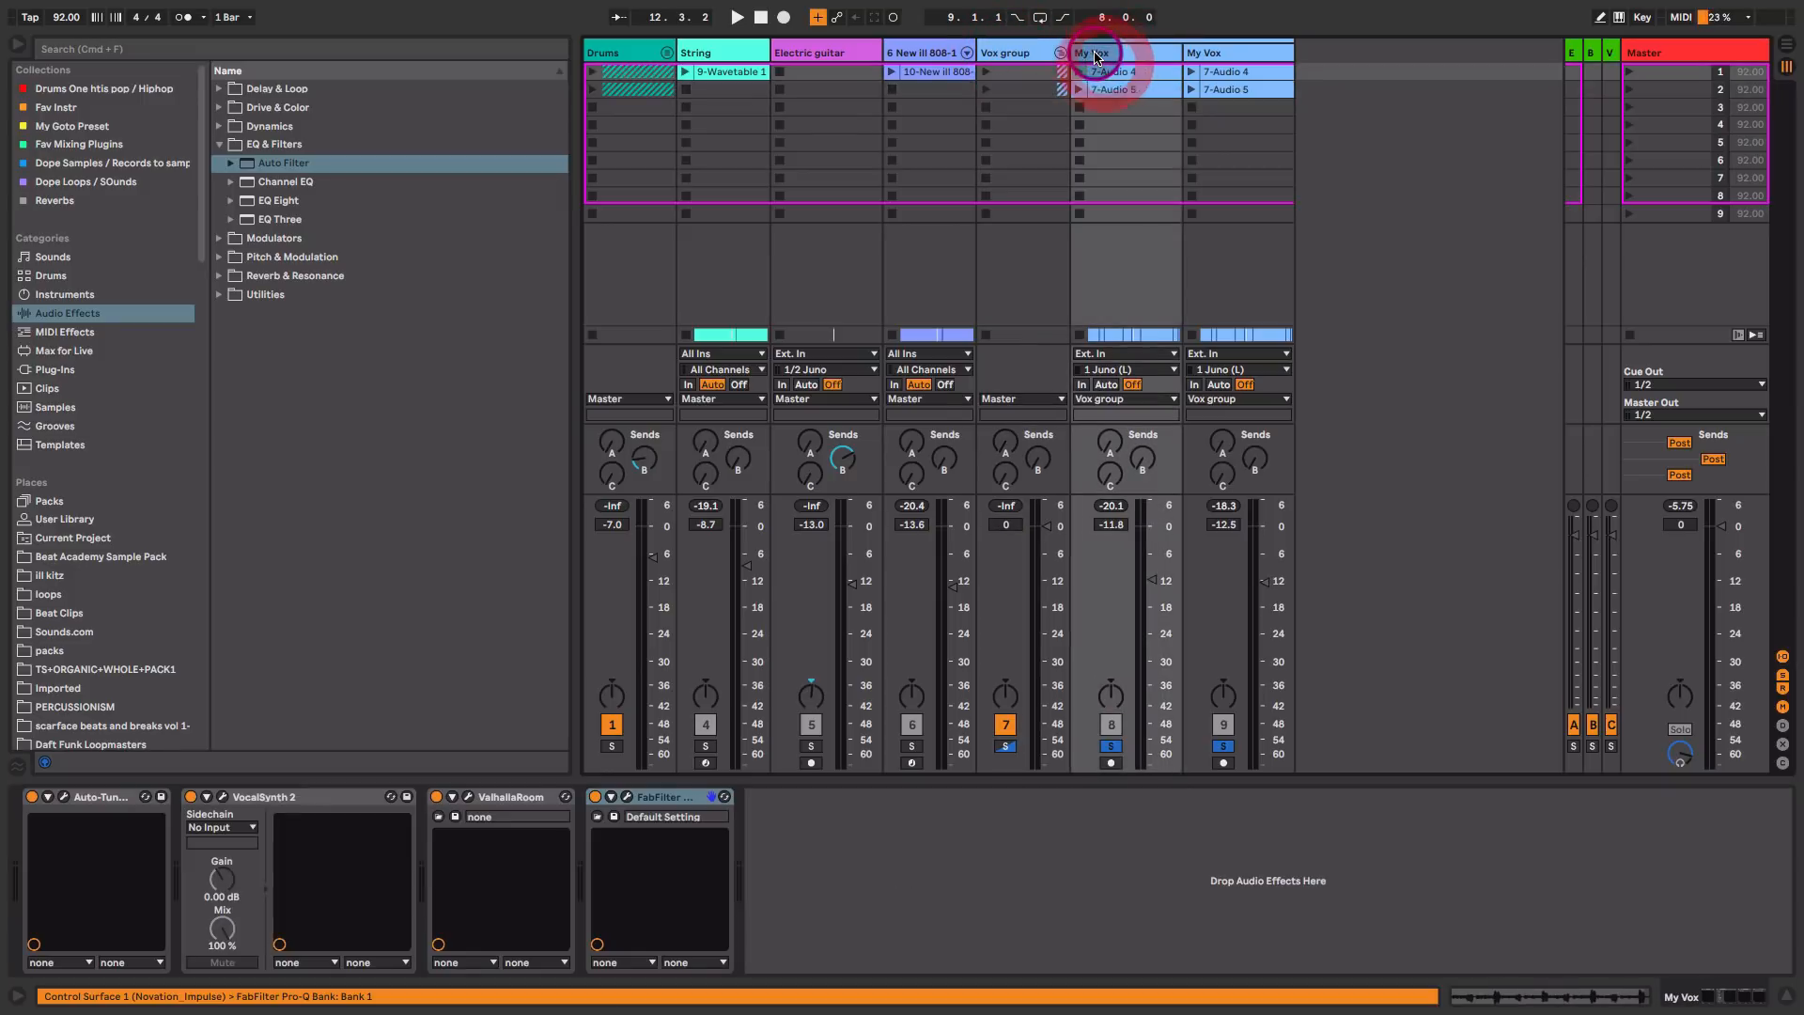
Step: Search the plug-ins for "meta" and add the VST MetaFlanger Stereo to the Vox group
{"action": "left_click", "coordinate": [1025, 54]}
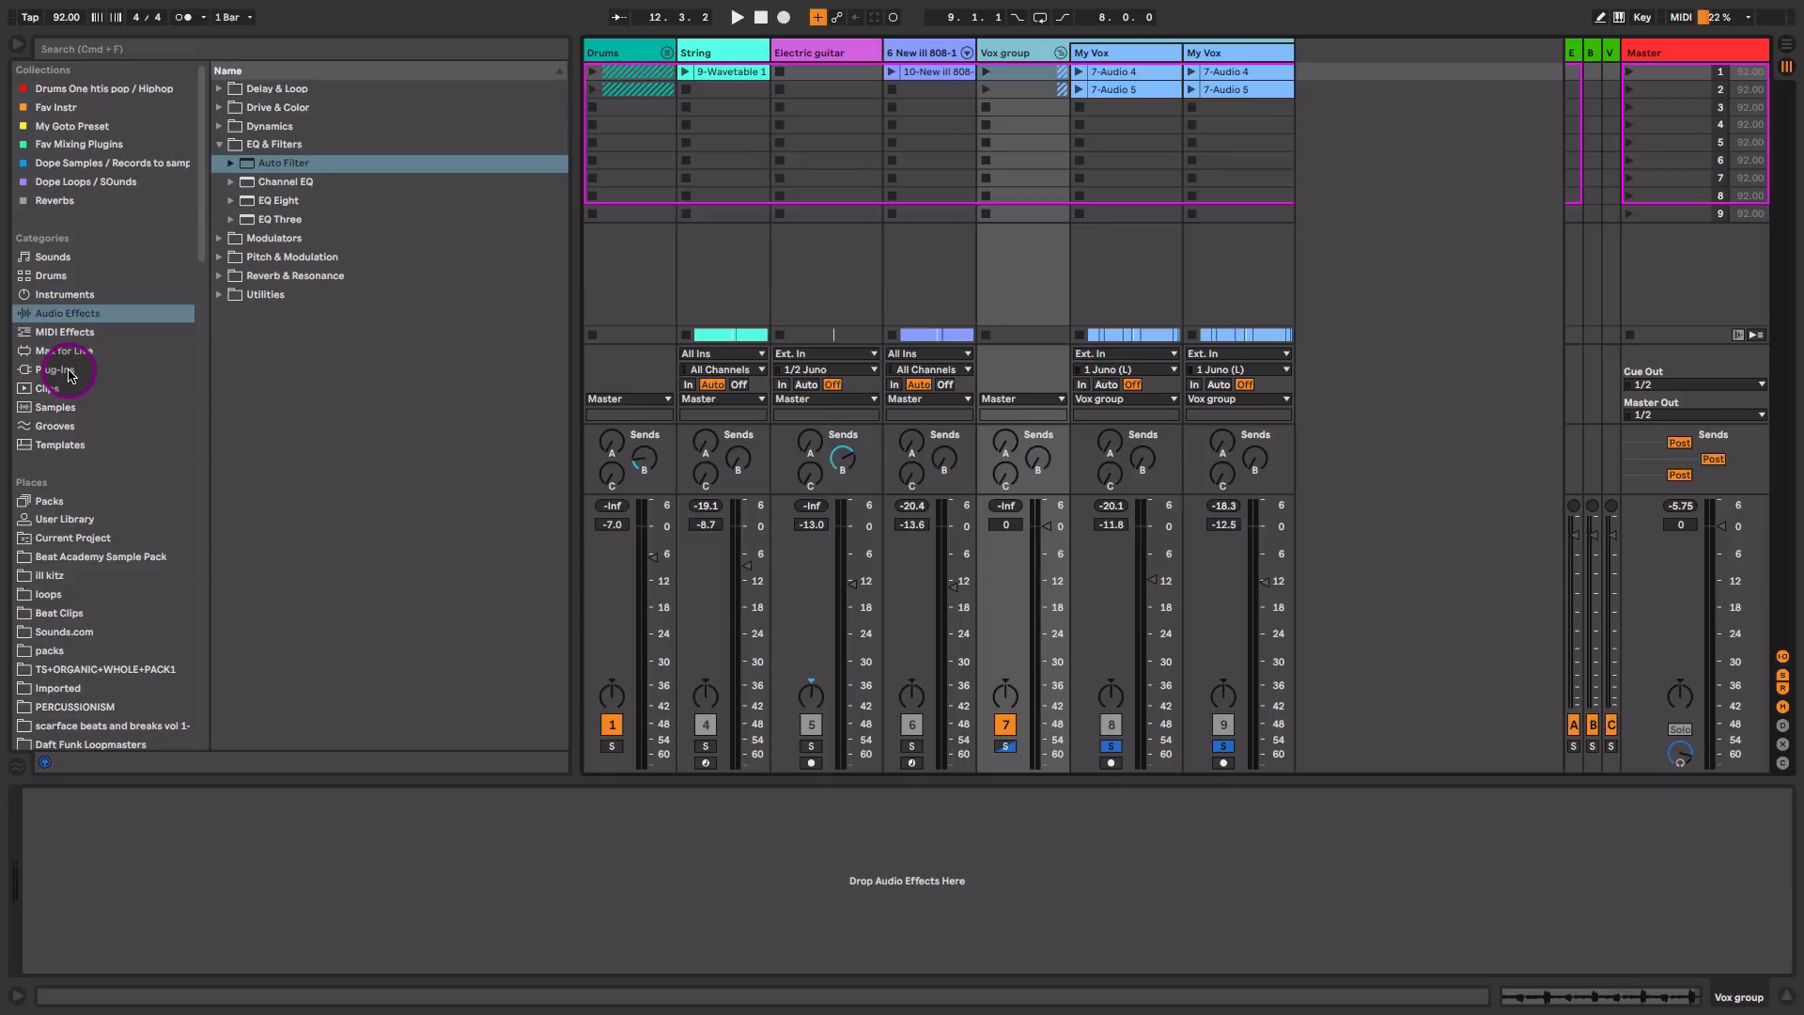
{"action": "key", "text": "super+f"}
{"action": "type", "text": "meta"}
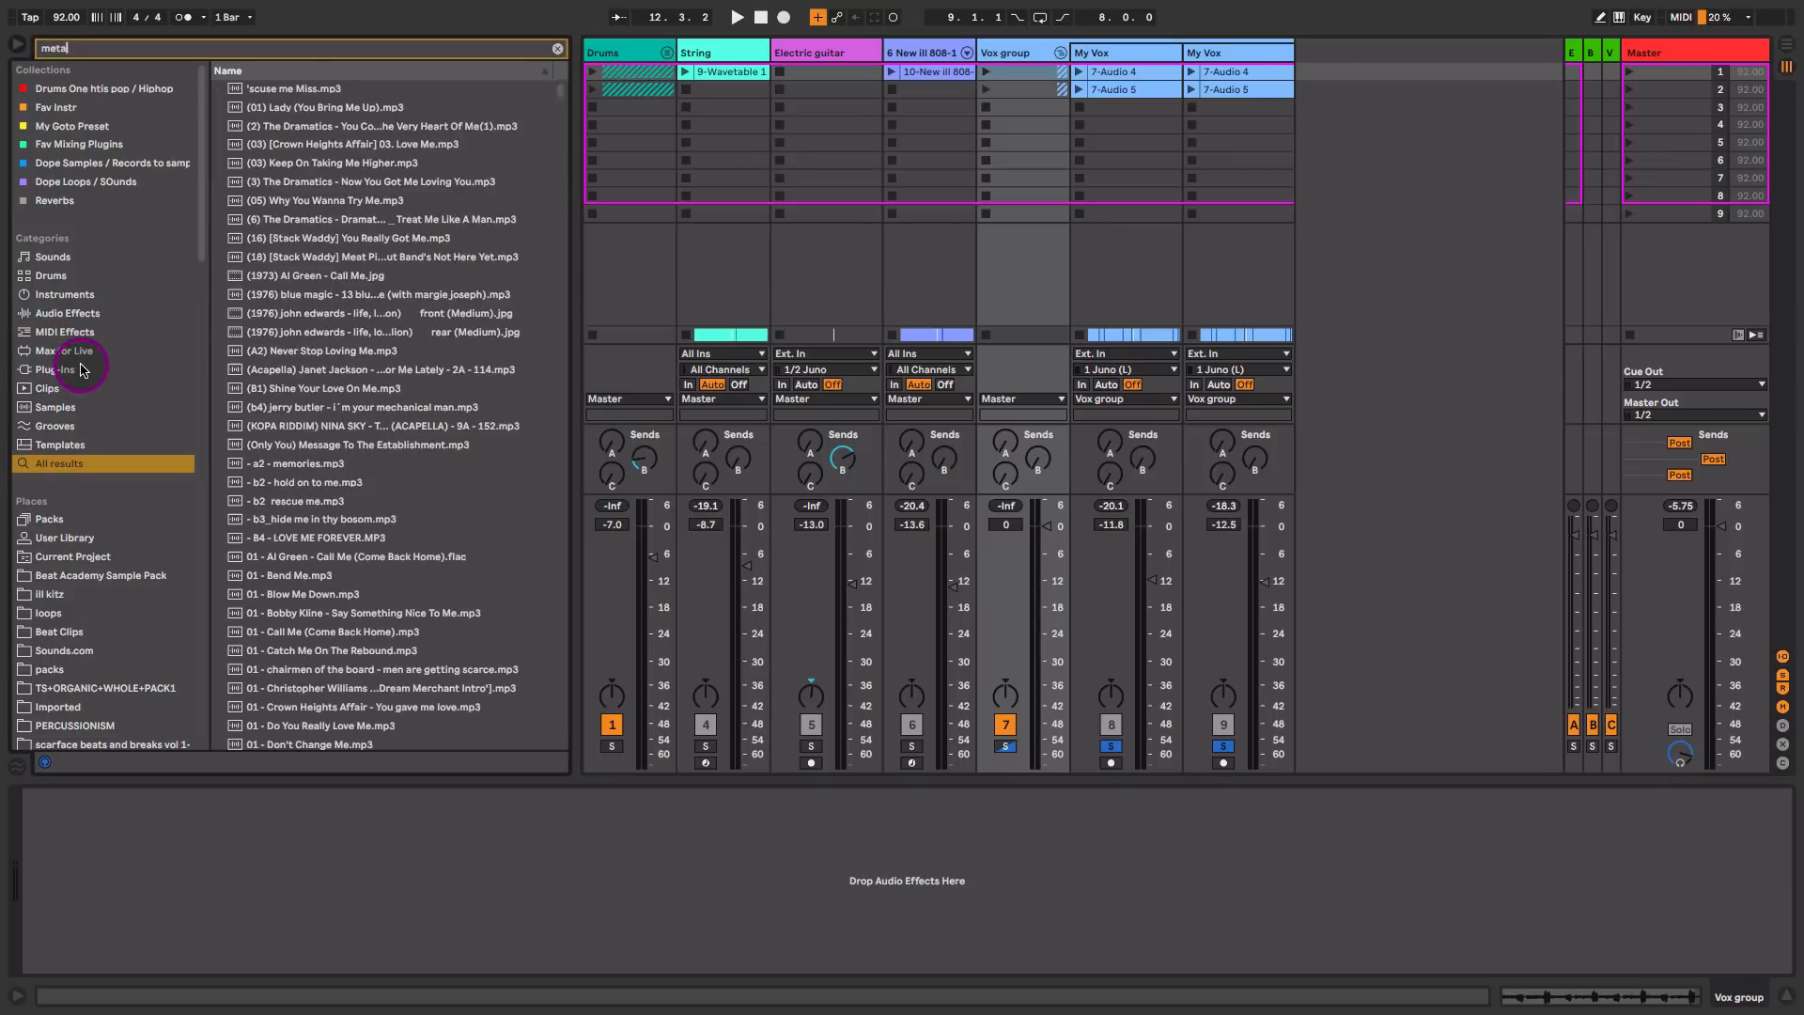
{"action": "left_click", "coordinate": [101, 369]}
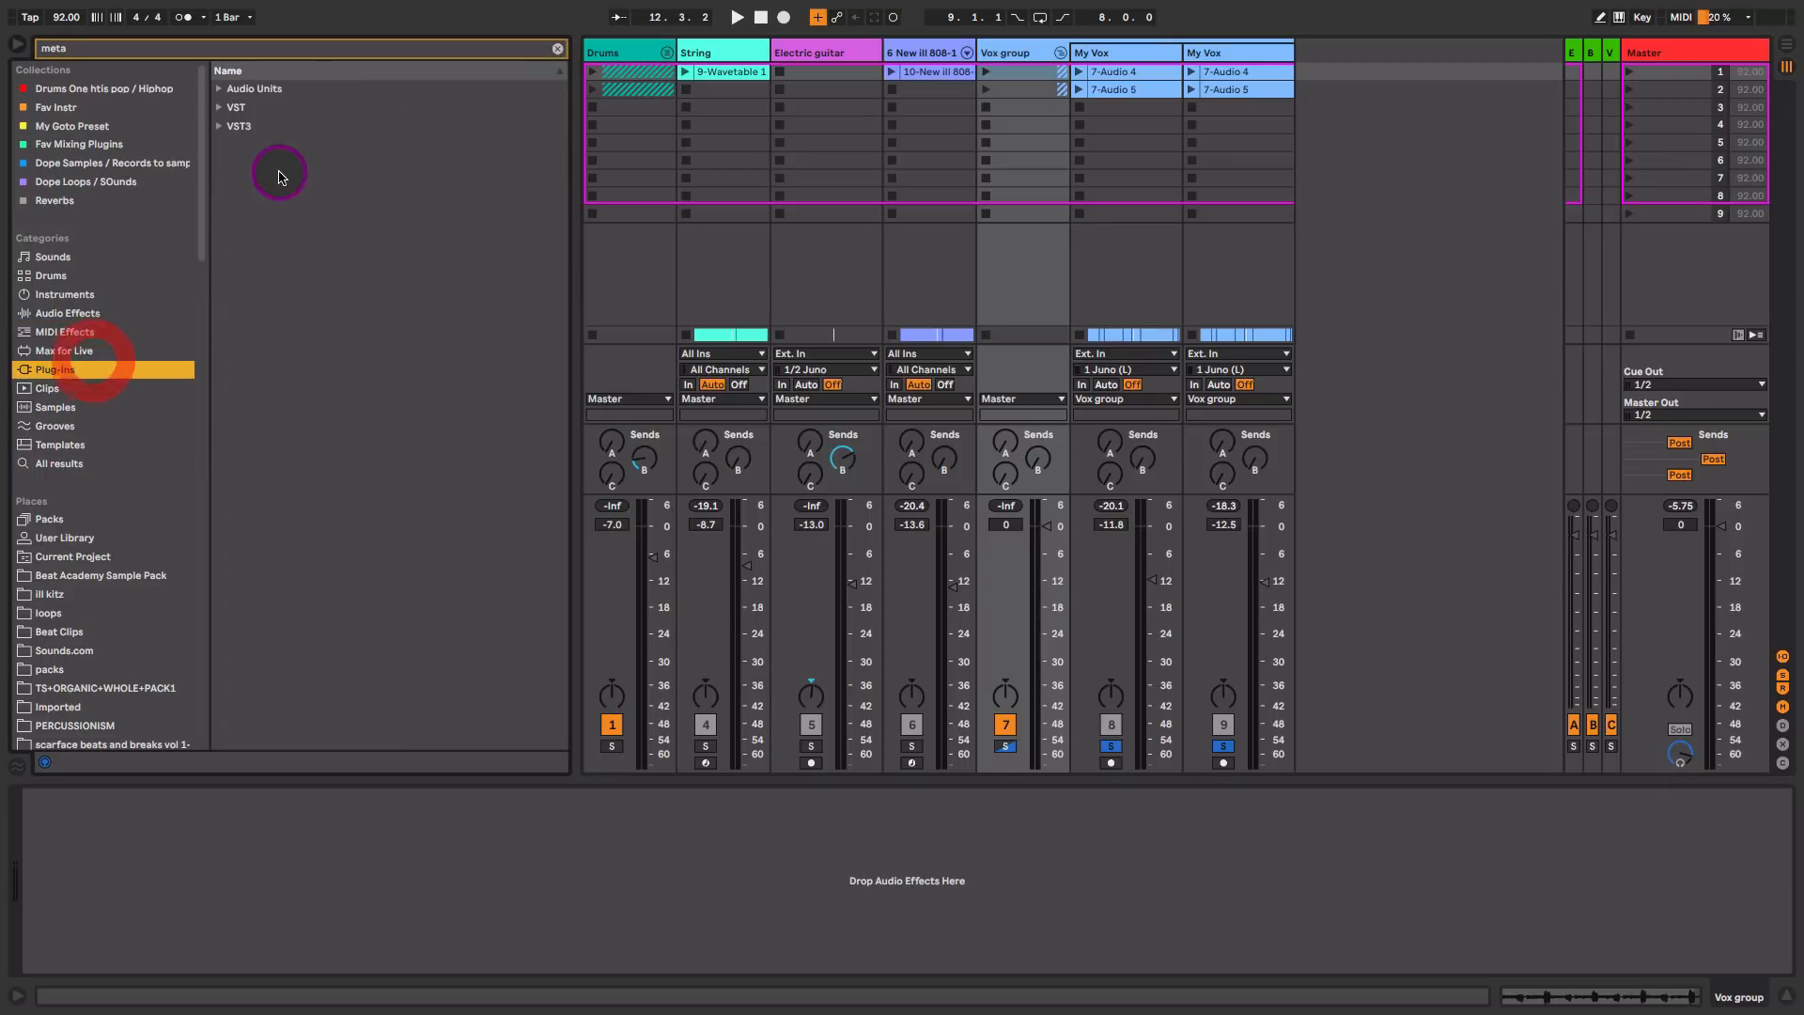
{"action": "left_click", "coordinate": [220, 107]}
{"action": "left_click", "coordinate": [228, 143]}
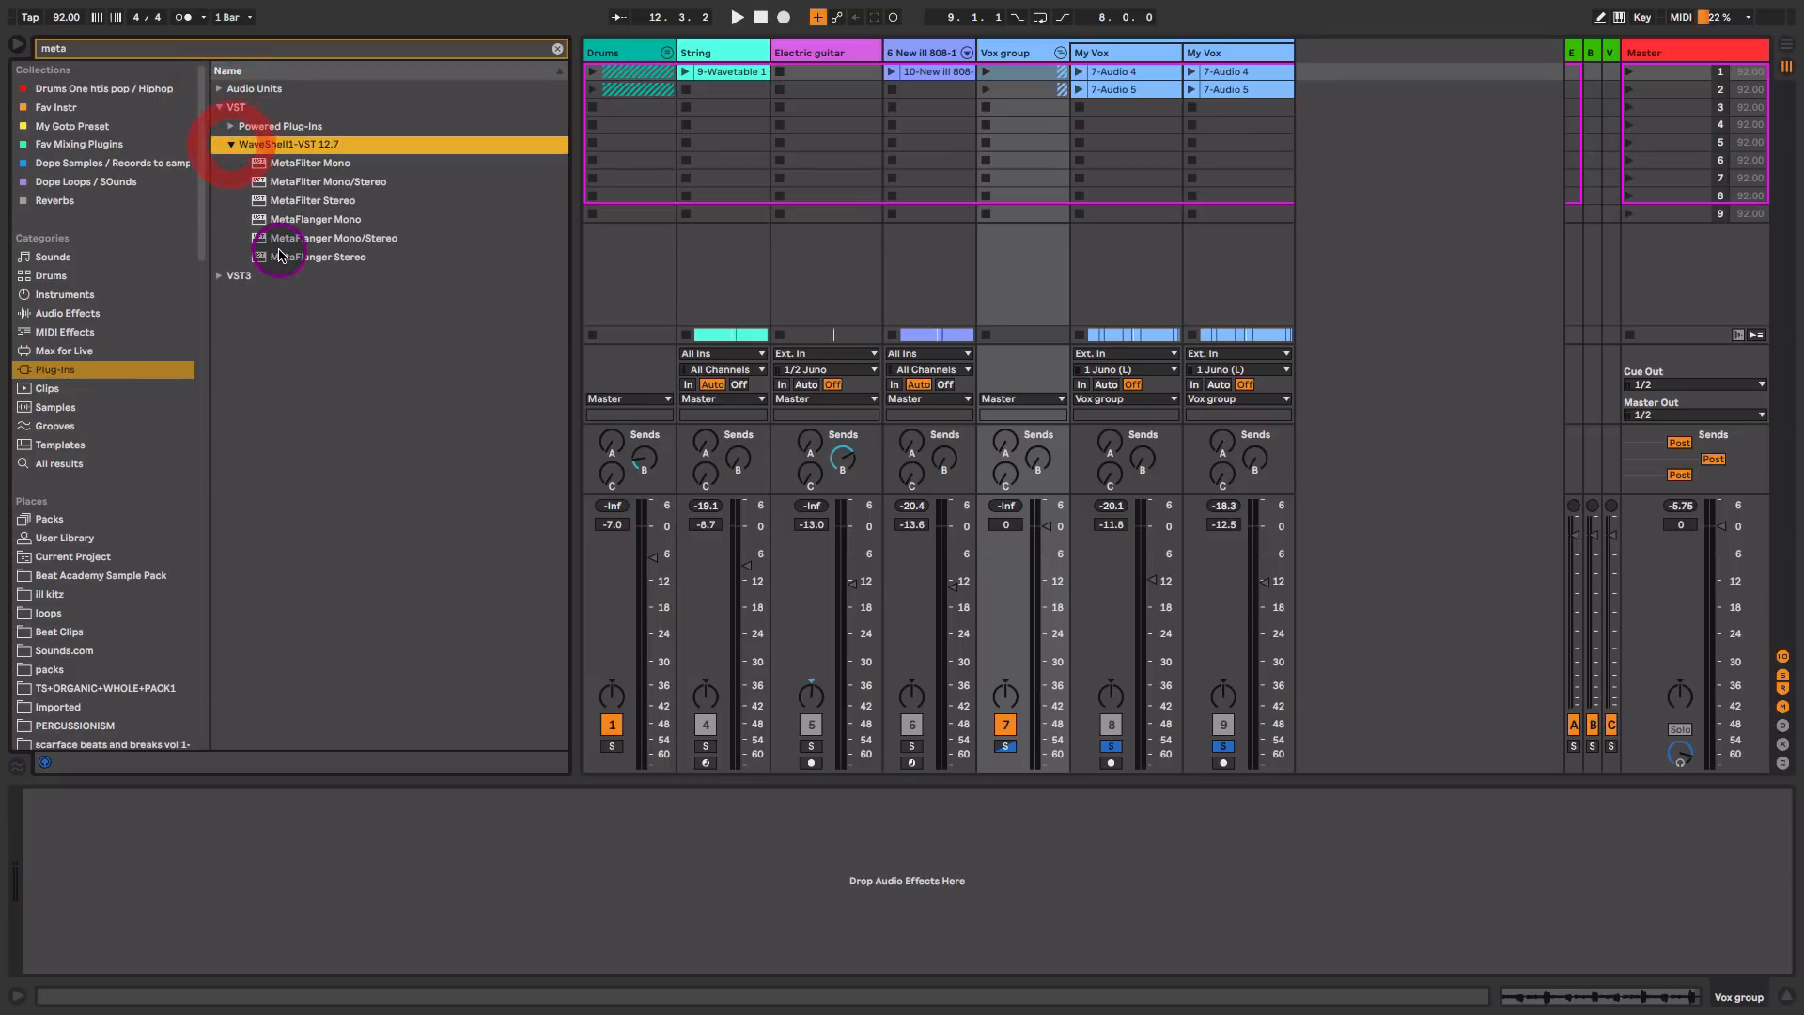
{"action": "left_click_drag", "start_coordinate": [268, 257], "coordinate": [1016, 188]}
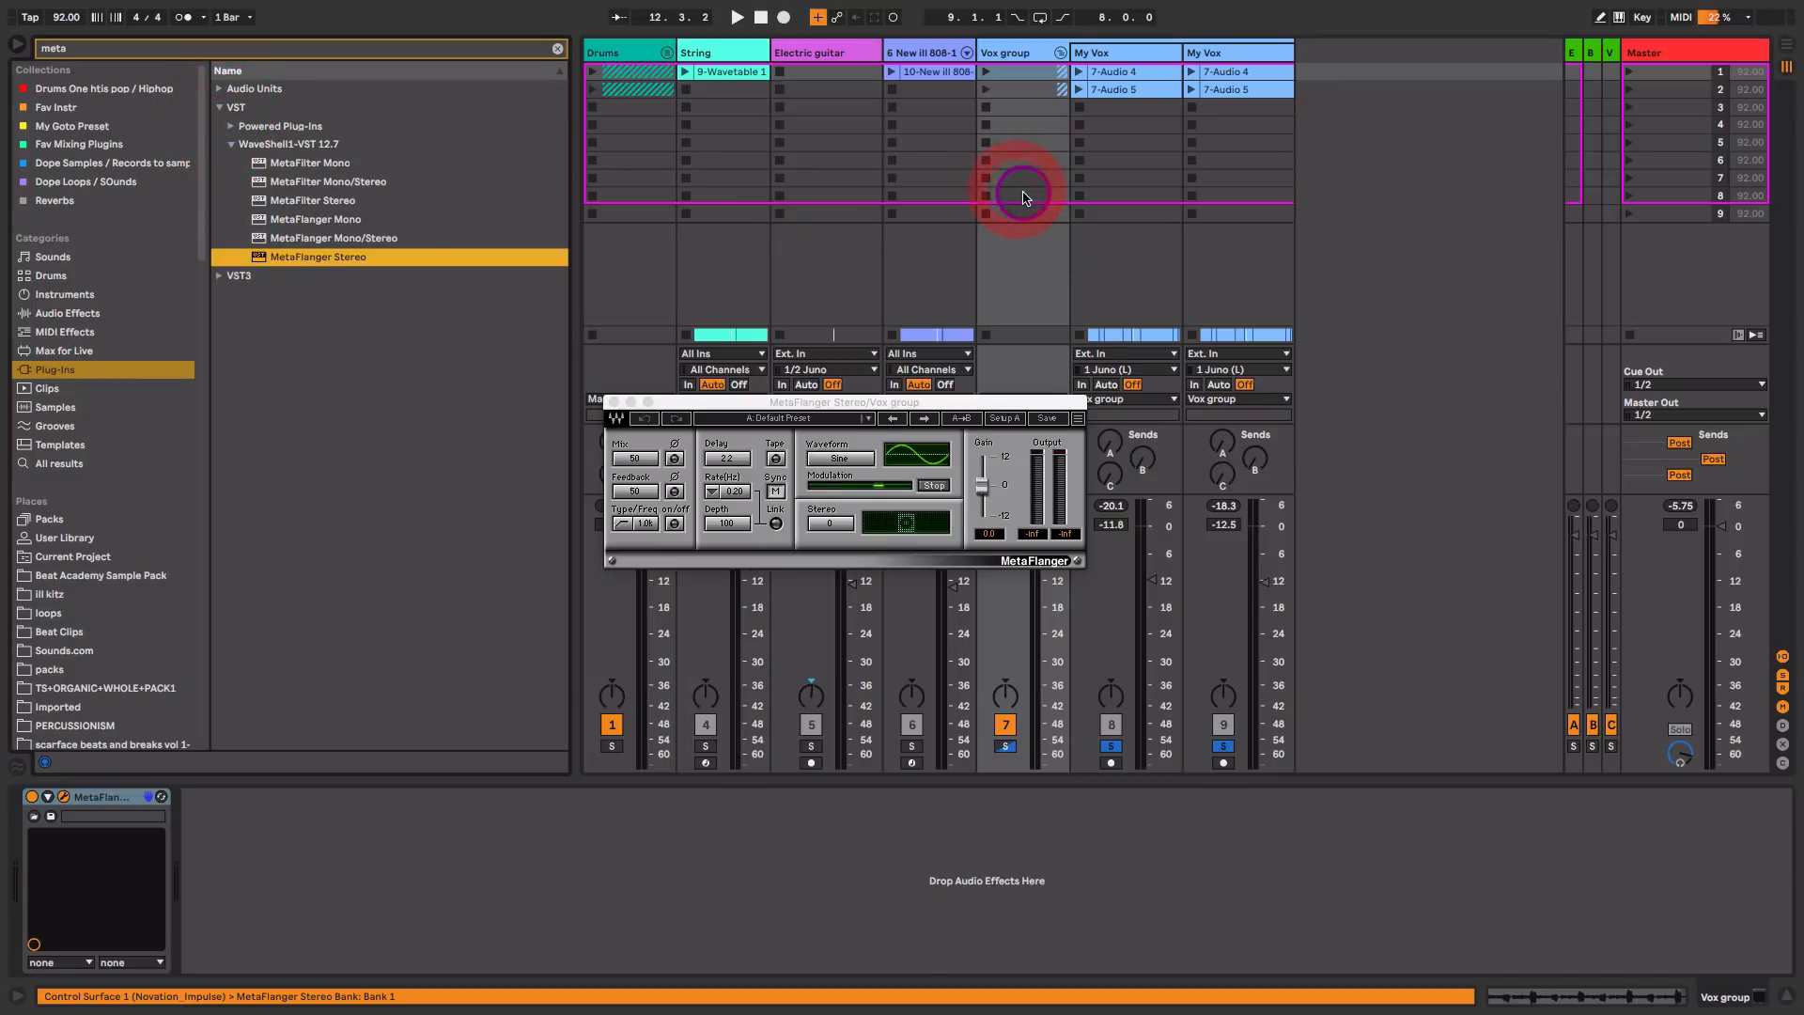
Step: Set MetaFlanger's mix to 11 and stereo to 100 while auditioning the vocals, and close its window
{"action": "left_click", "coordinate": [649, 452]}
{"action": "key", "text": "space"}
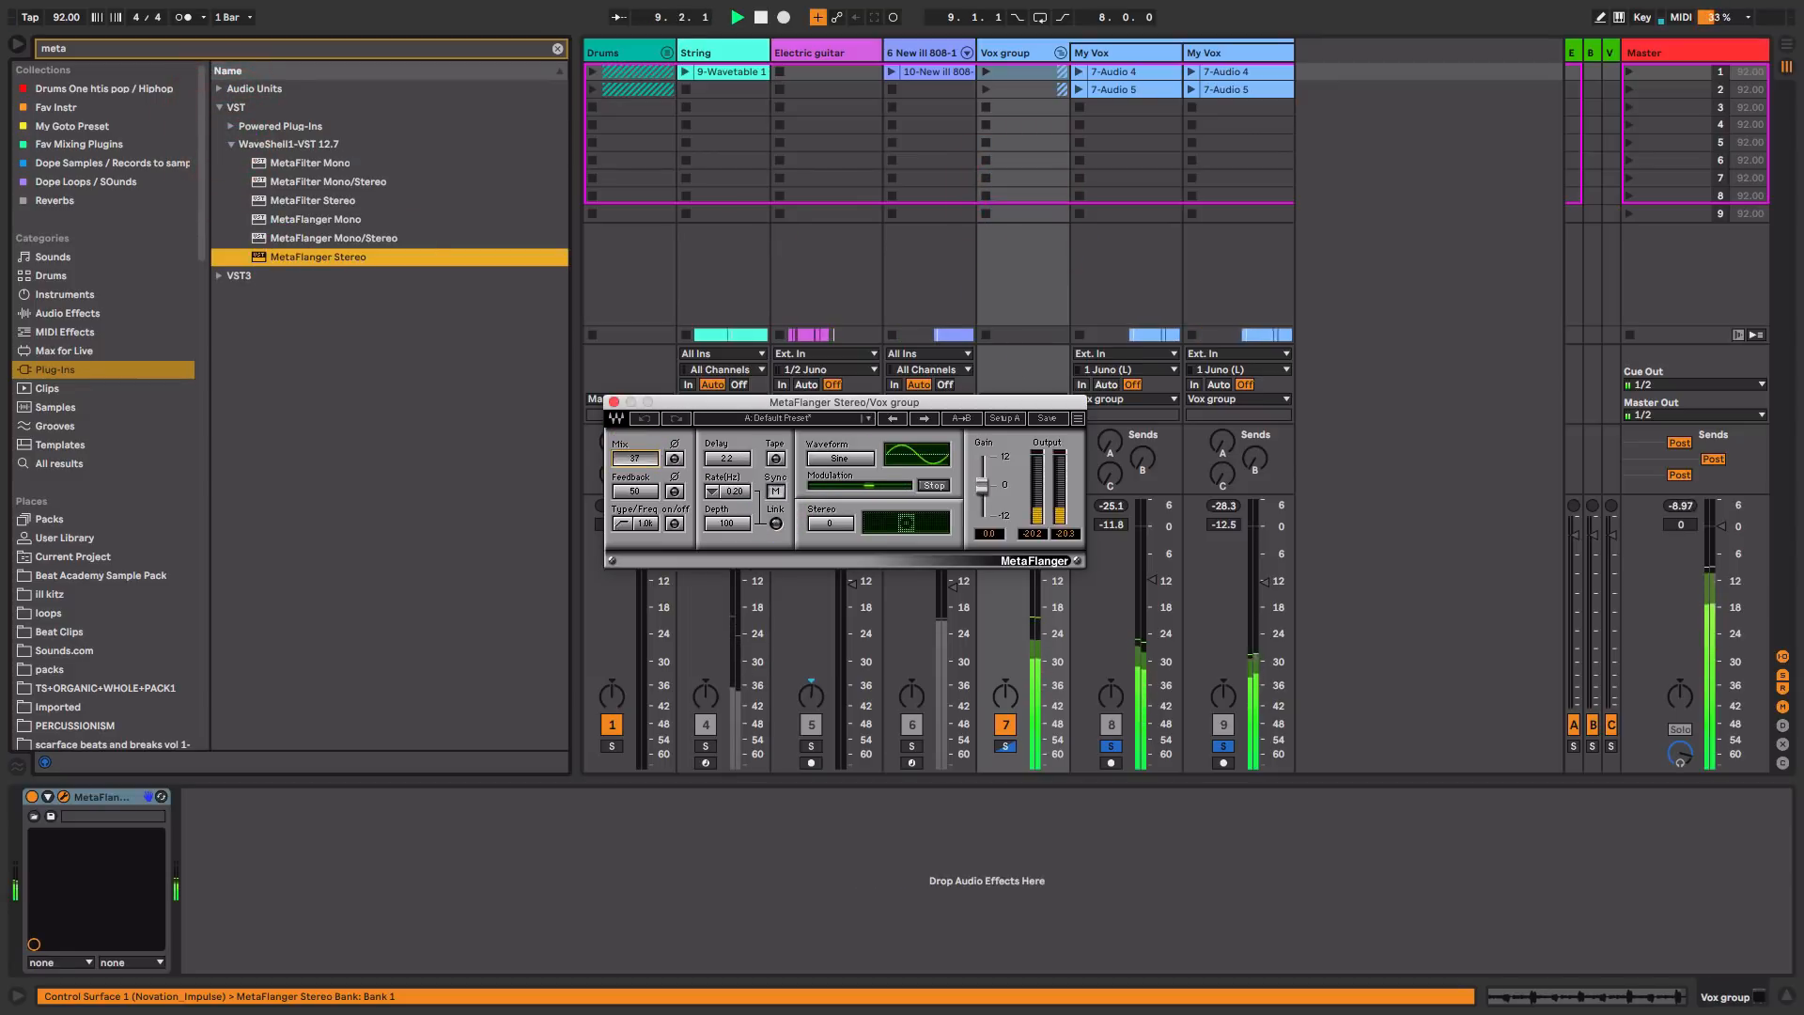
{"action": "left_click_drag", "start_coordinate": [637, 459], "coordinate": [635, 463]}
{"action": "key", "text": "space"}
{"action": "left_click_drag", "start_coordinate": [822, 521], "coordinate": [823, 495]}
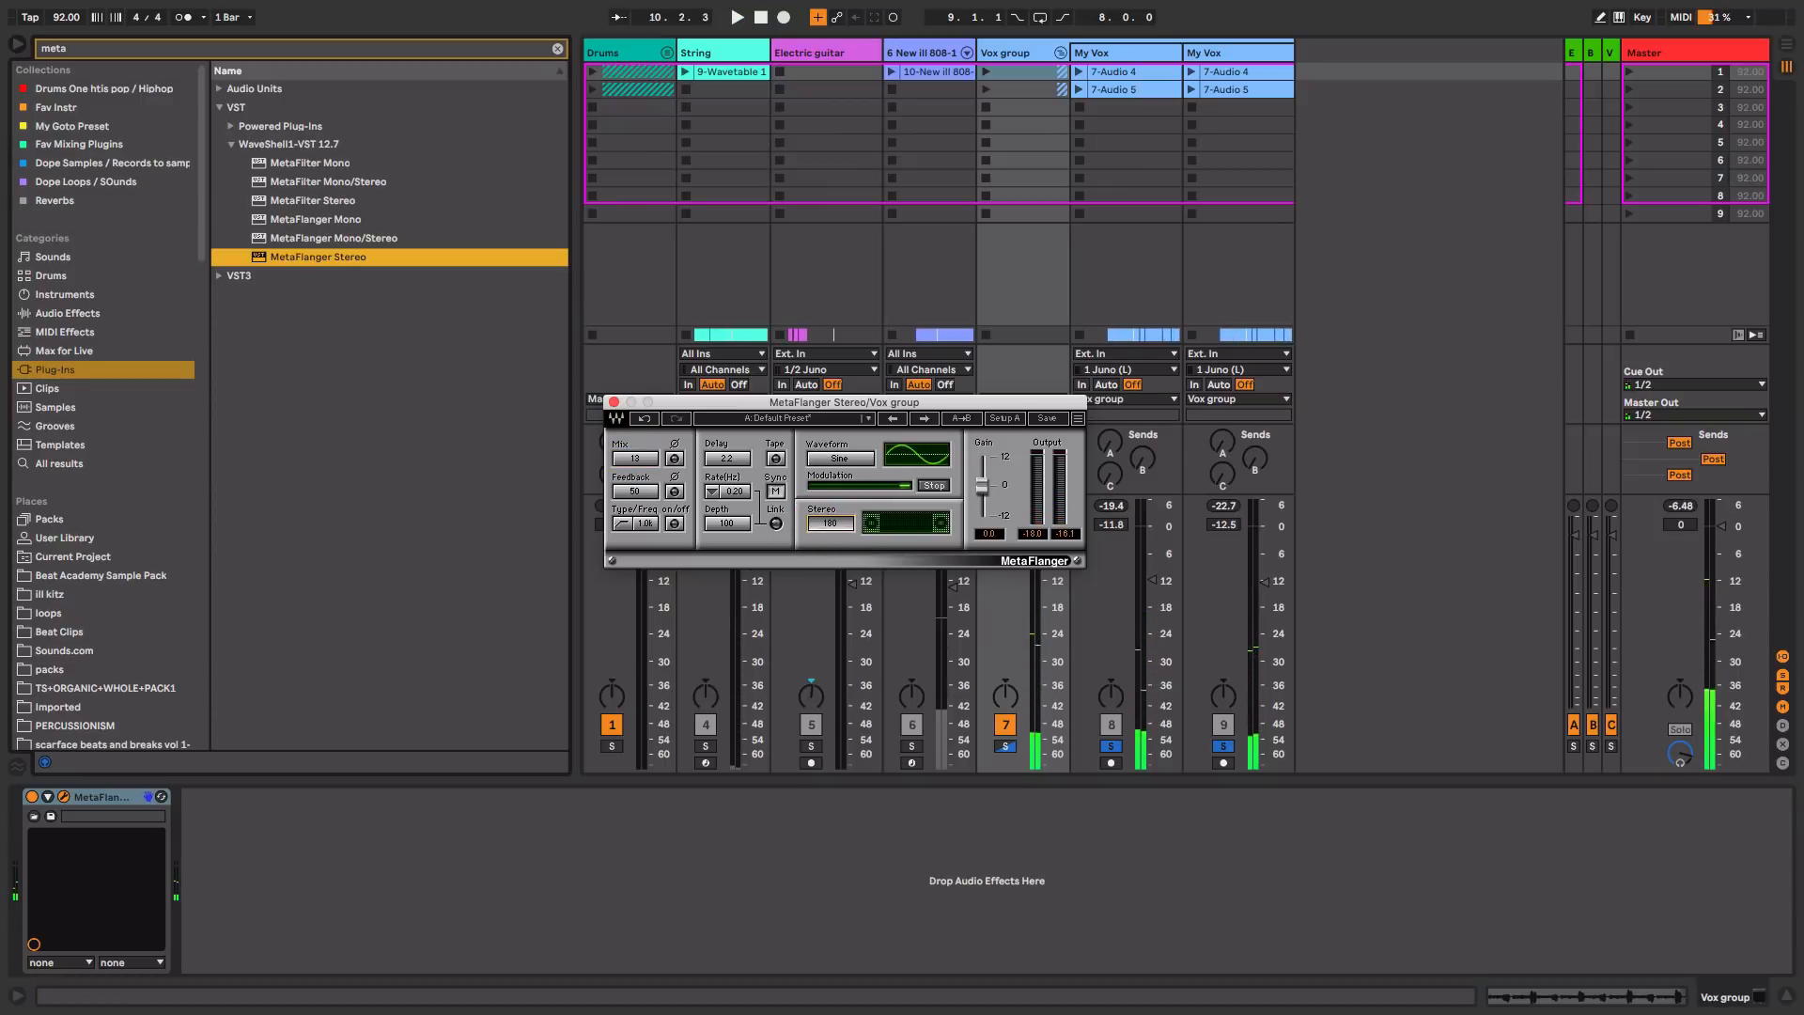
{"action": "left_click_drag", "start_coordinate": [635, 459], "coordinate": [636, 462]}
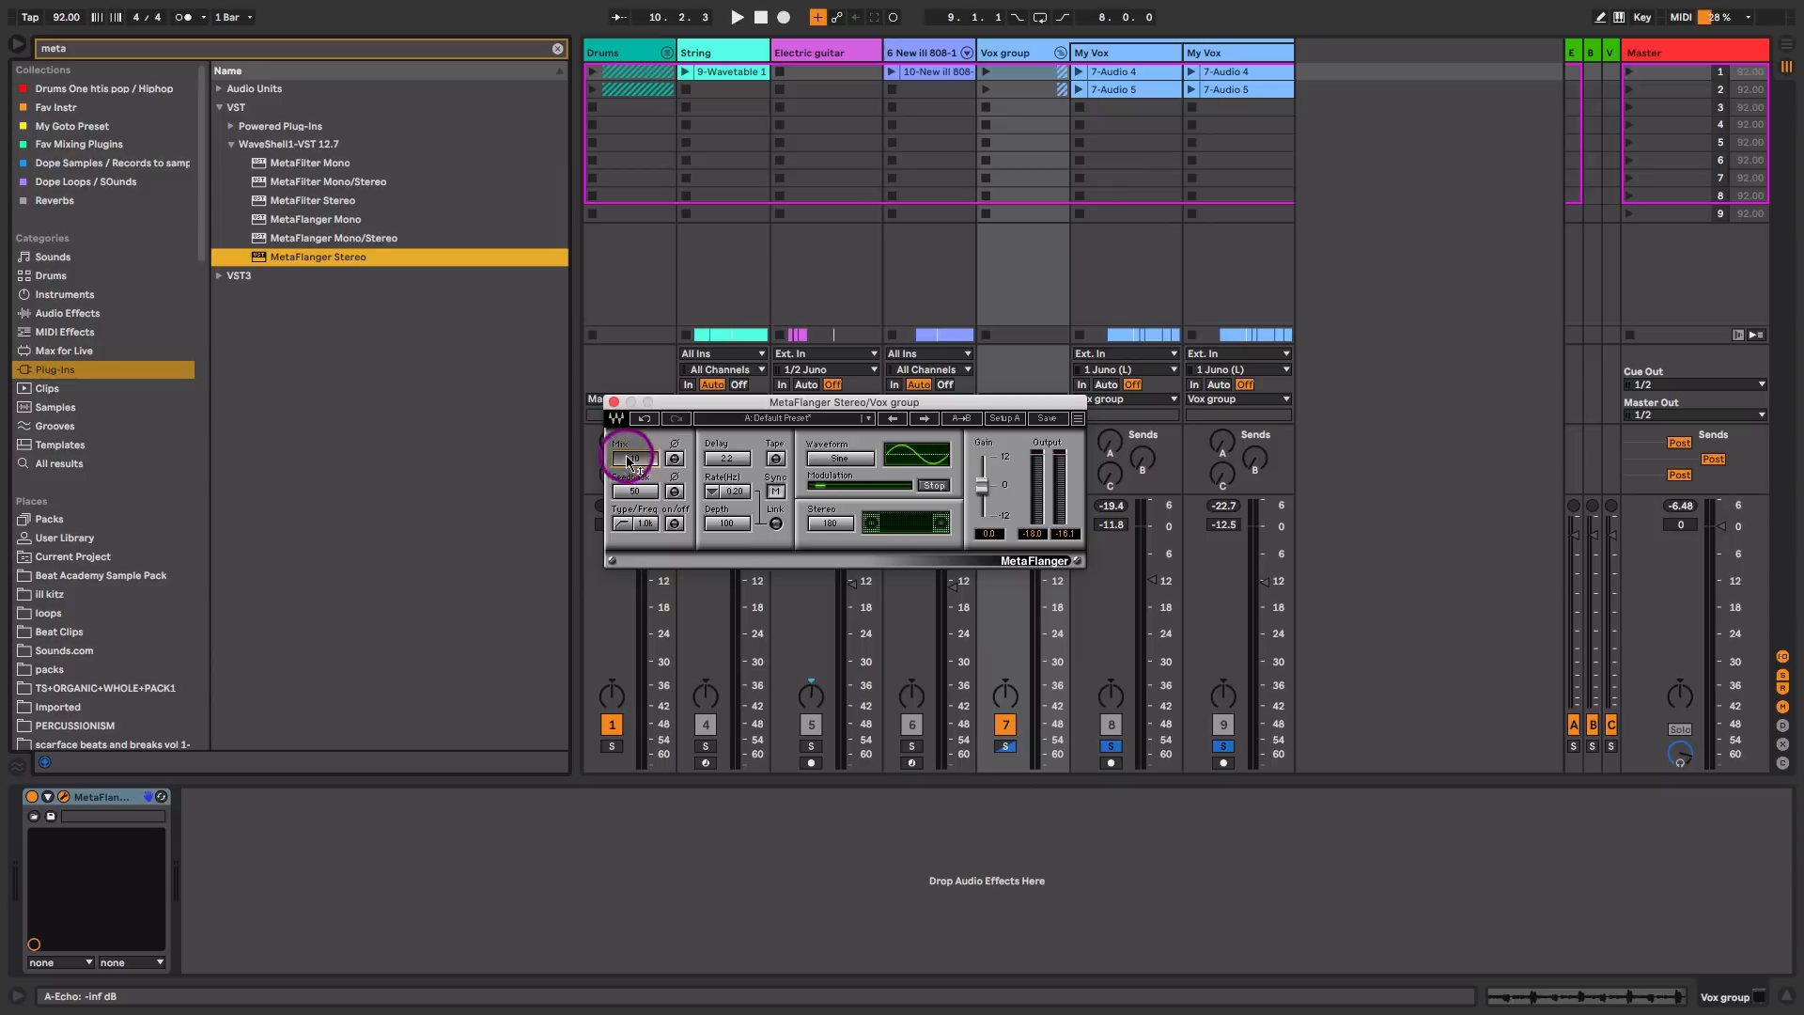
{"action": "key", "text": "space"}
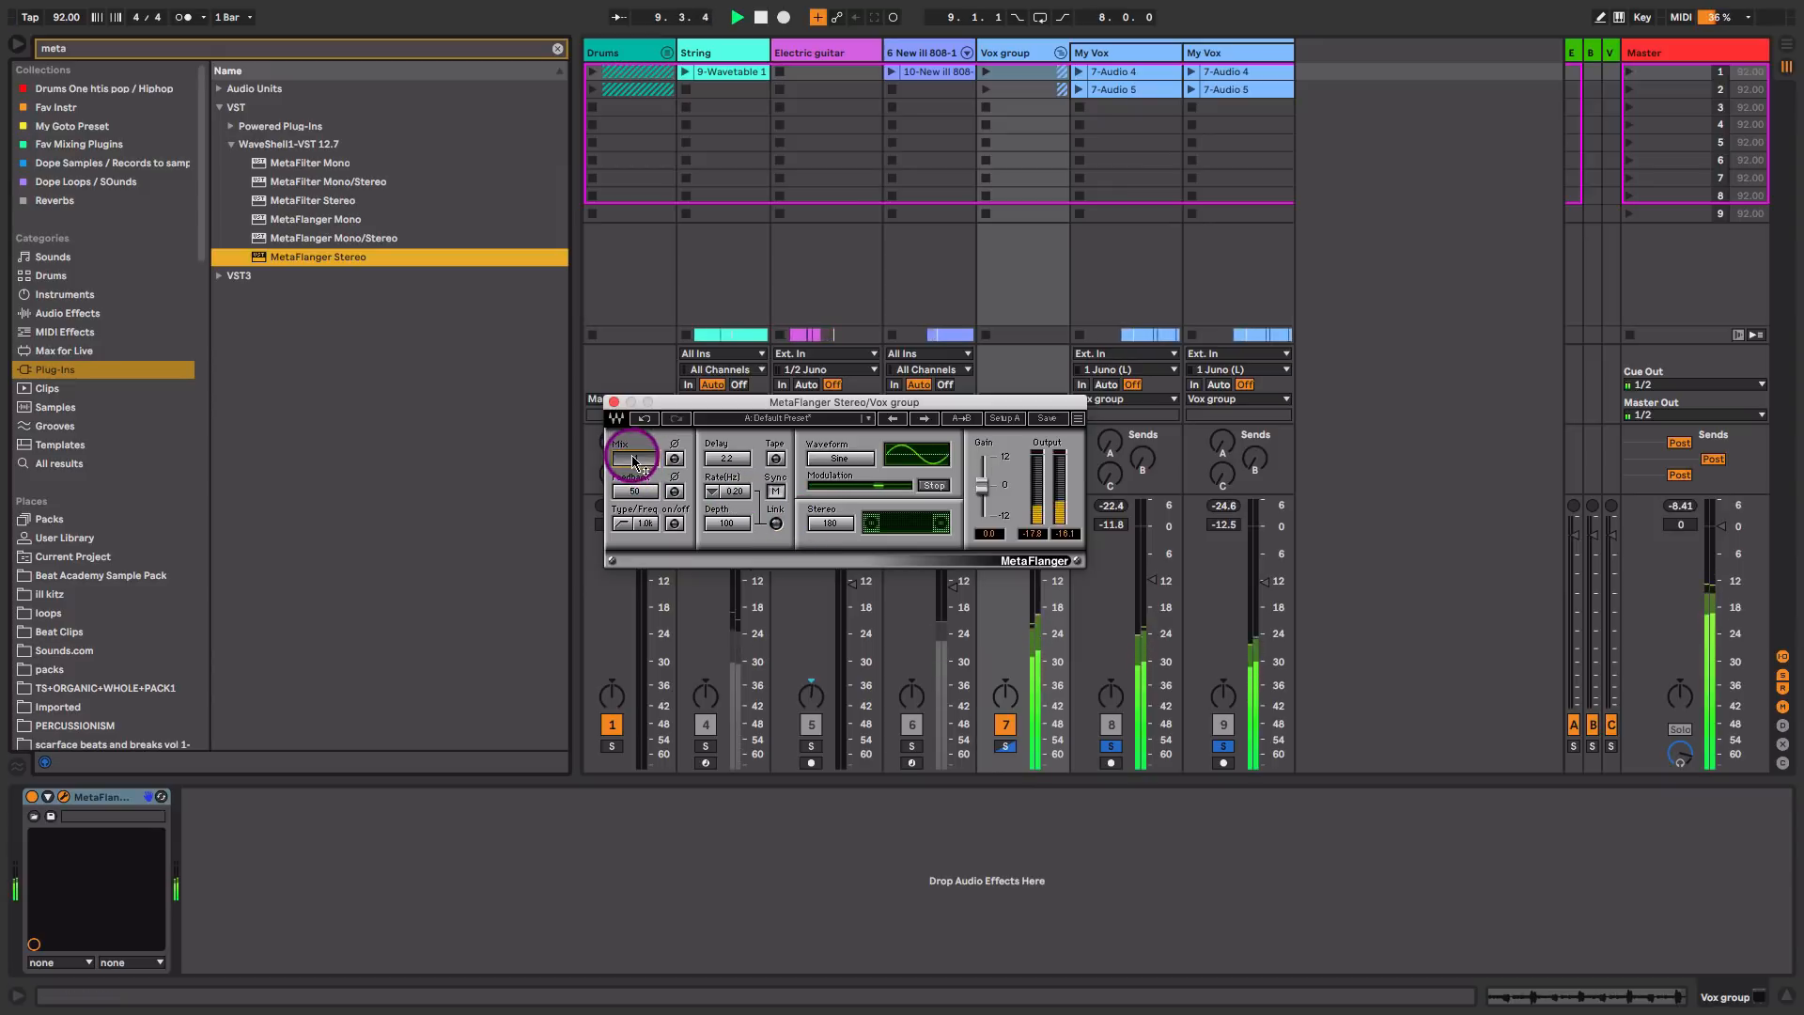
{"action": "left_click", "coordinate": [614, 403]}
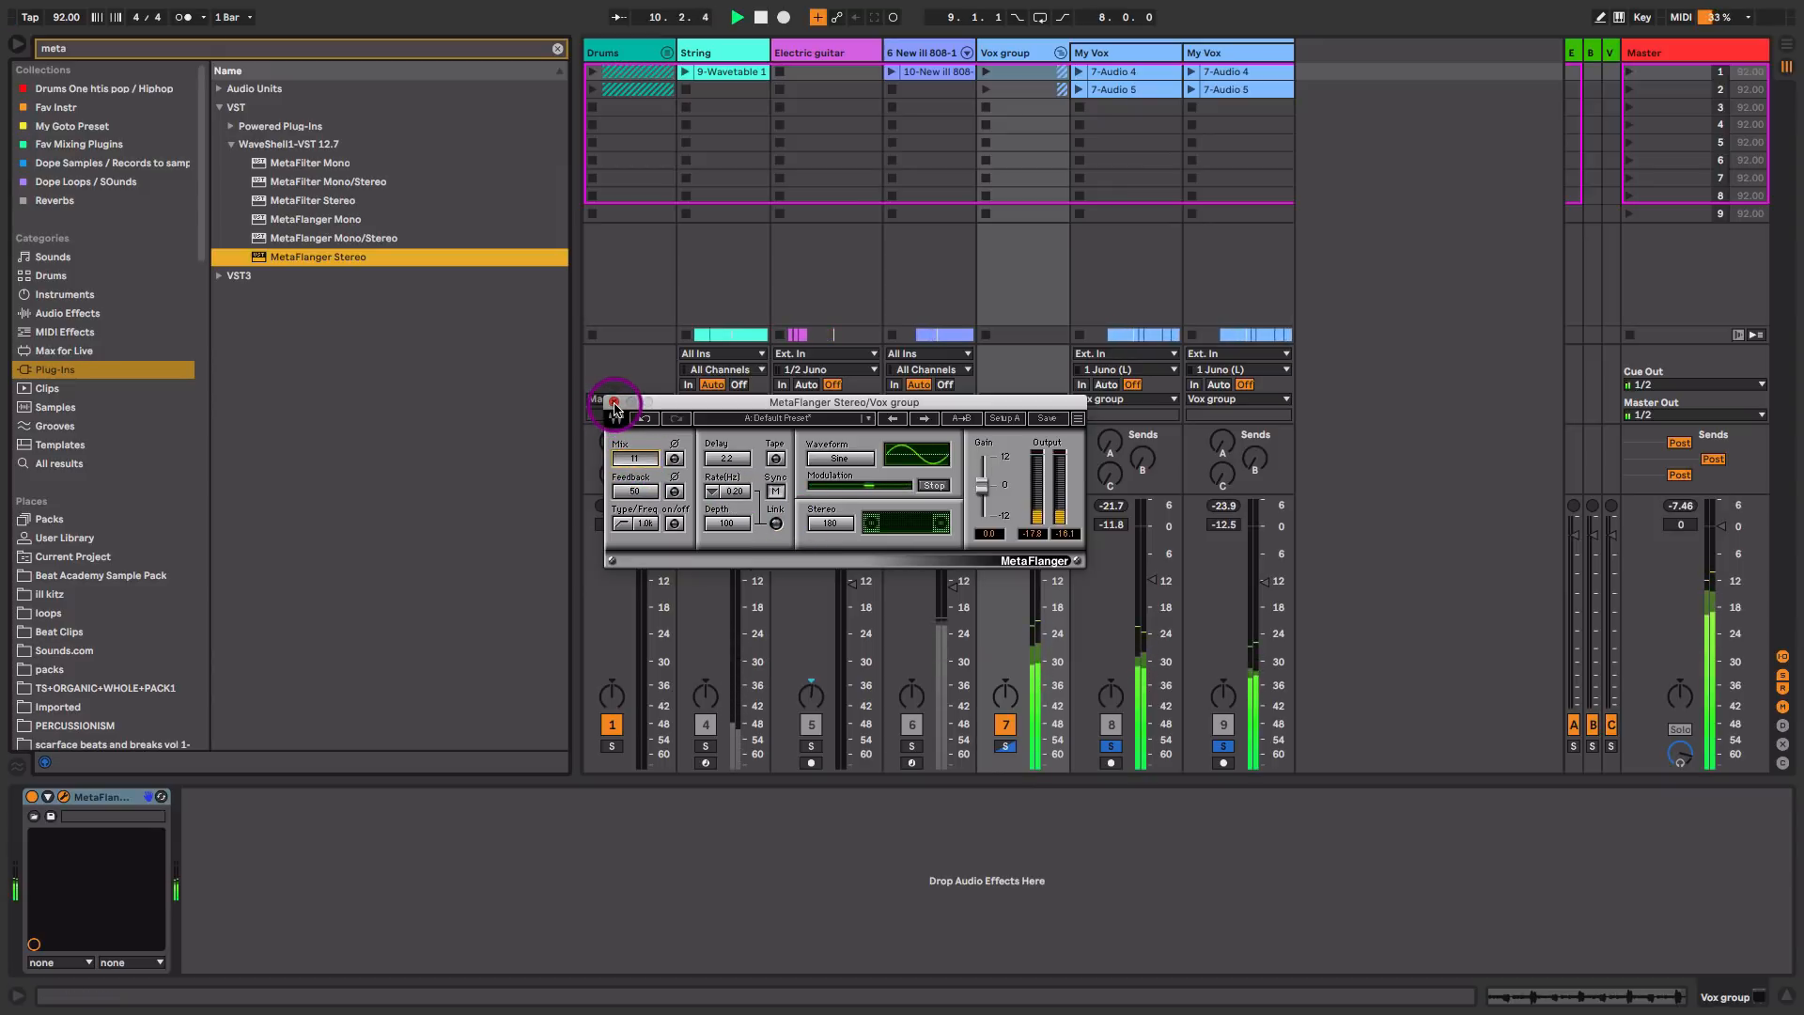
{"action": "key", "text": "space"}
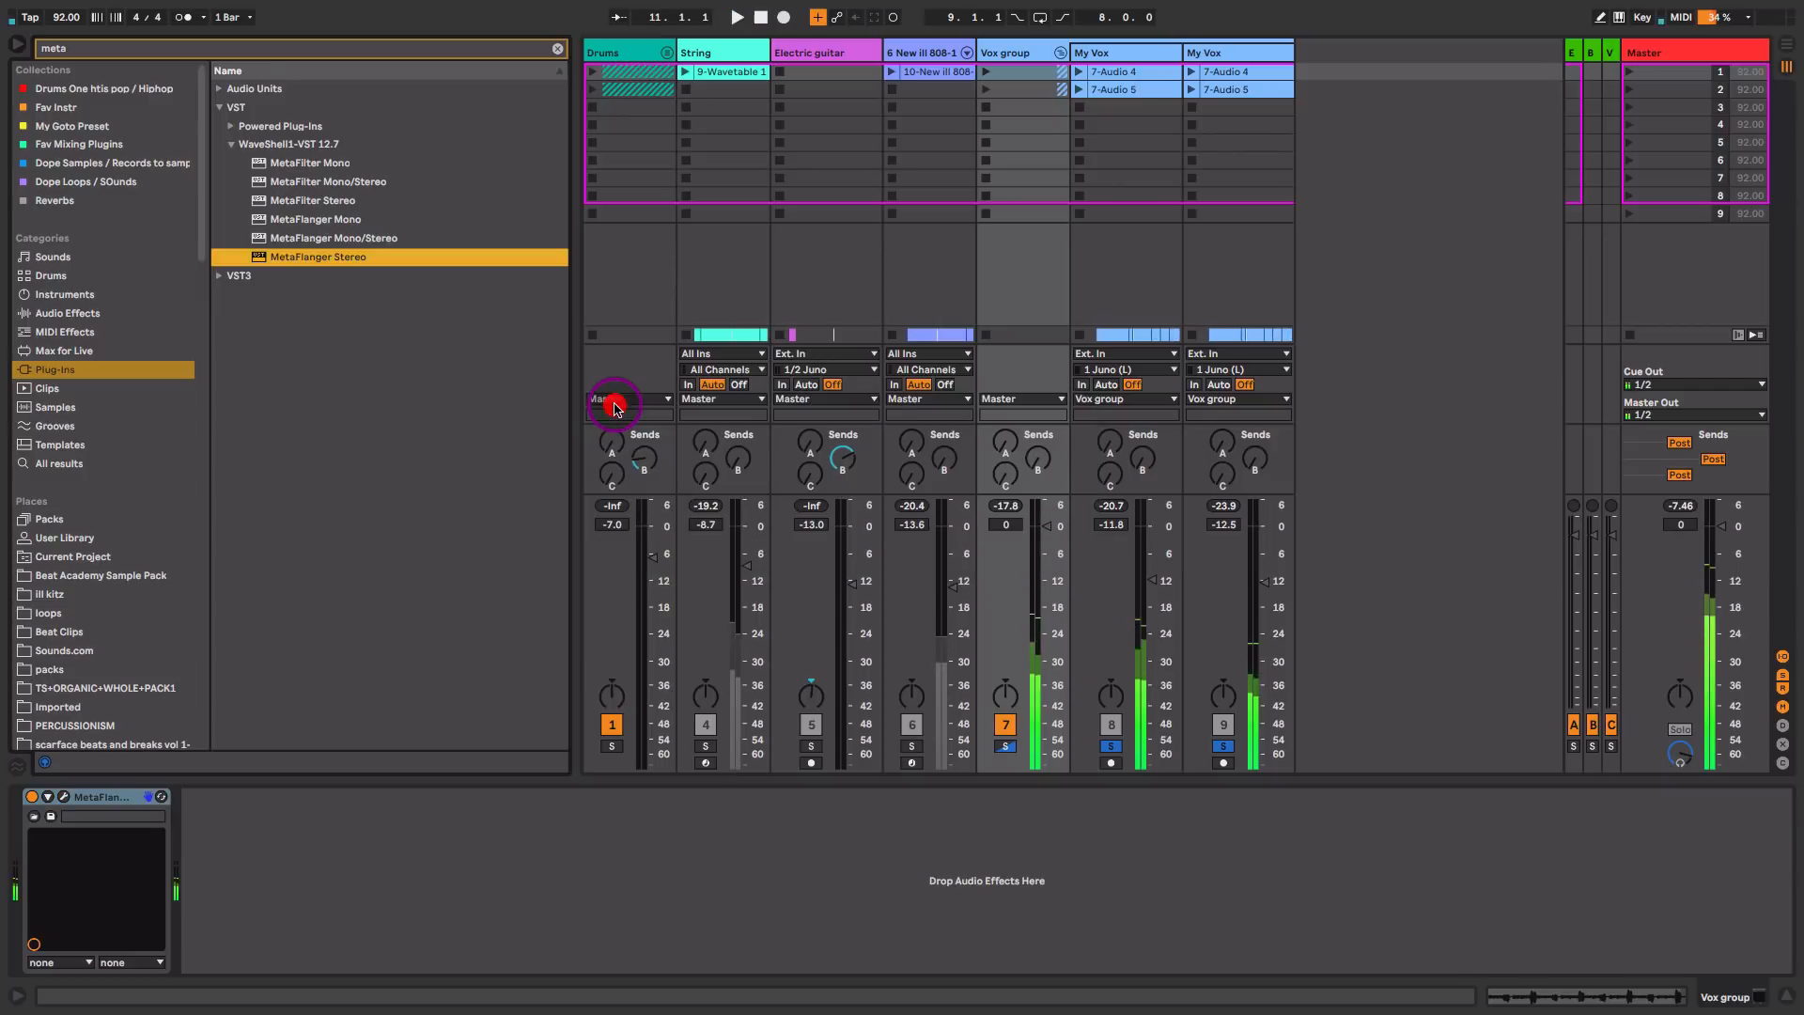
Step: Open ValhallaVintageVerb on return track C, review its predelay and decay settings, and close it
{"action": "right_click", "coordinate": [1005, 475]}
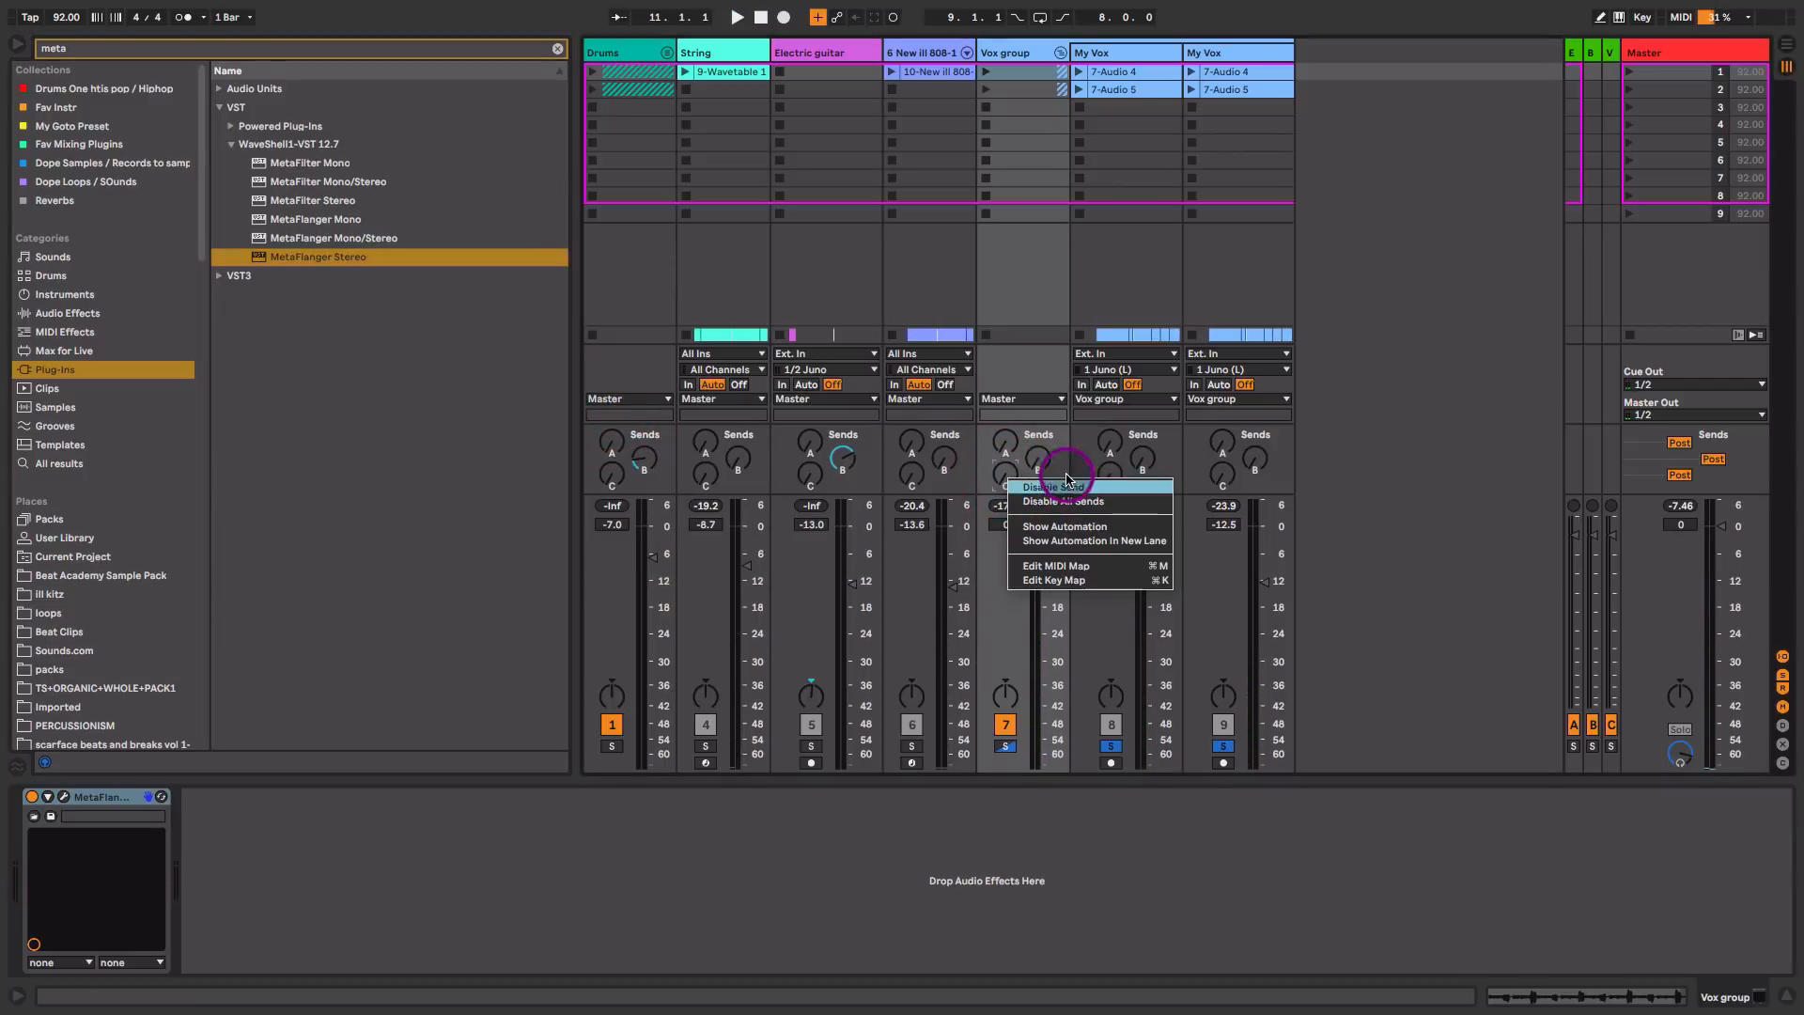
{"action": "left_click", "coordinate": [988, 478]}
{"action": "left_click", "coordinate": [1654, 54]}
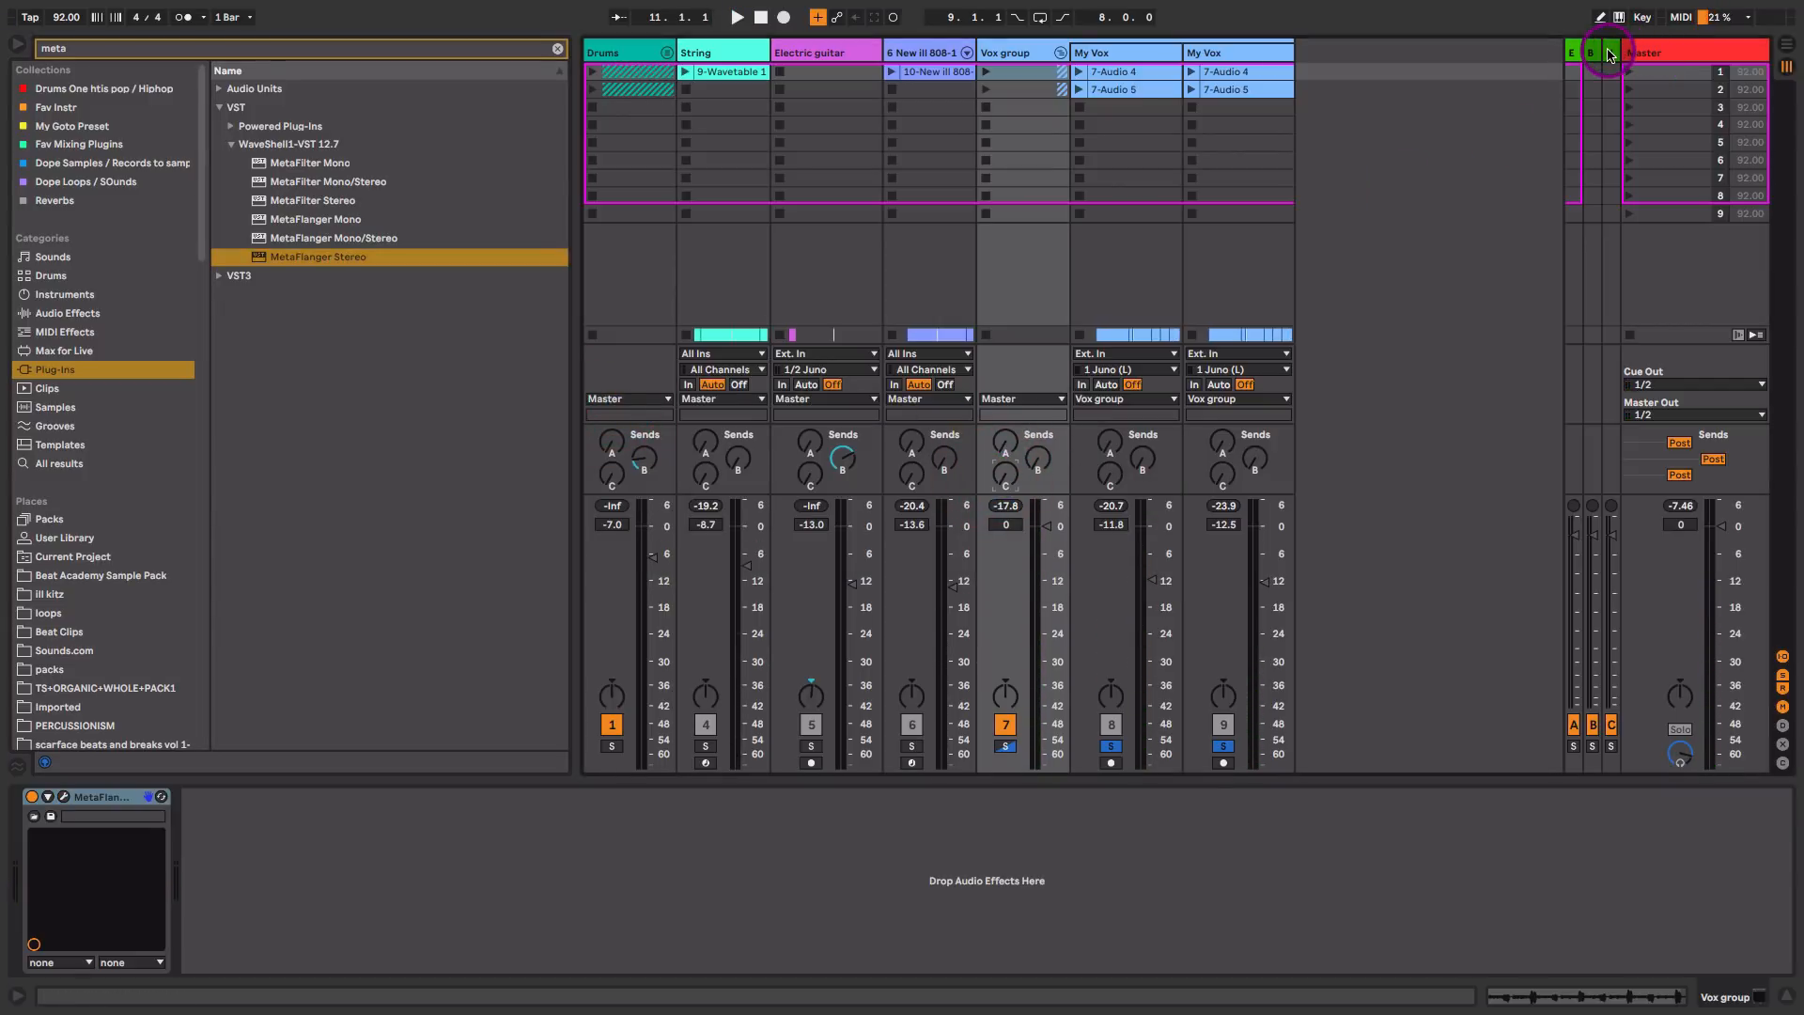
{"action": "left_click", "coordinate": [1609, 56]}
{"action": "left_click", "coordinate": [60, 796]}
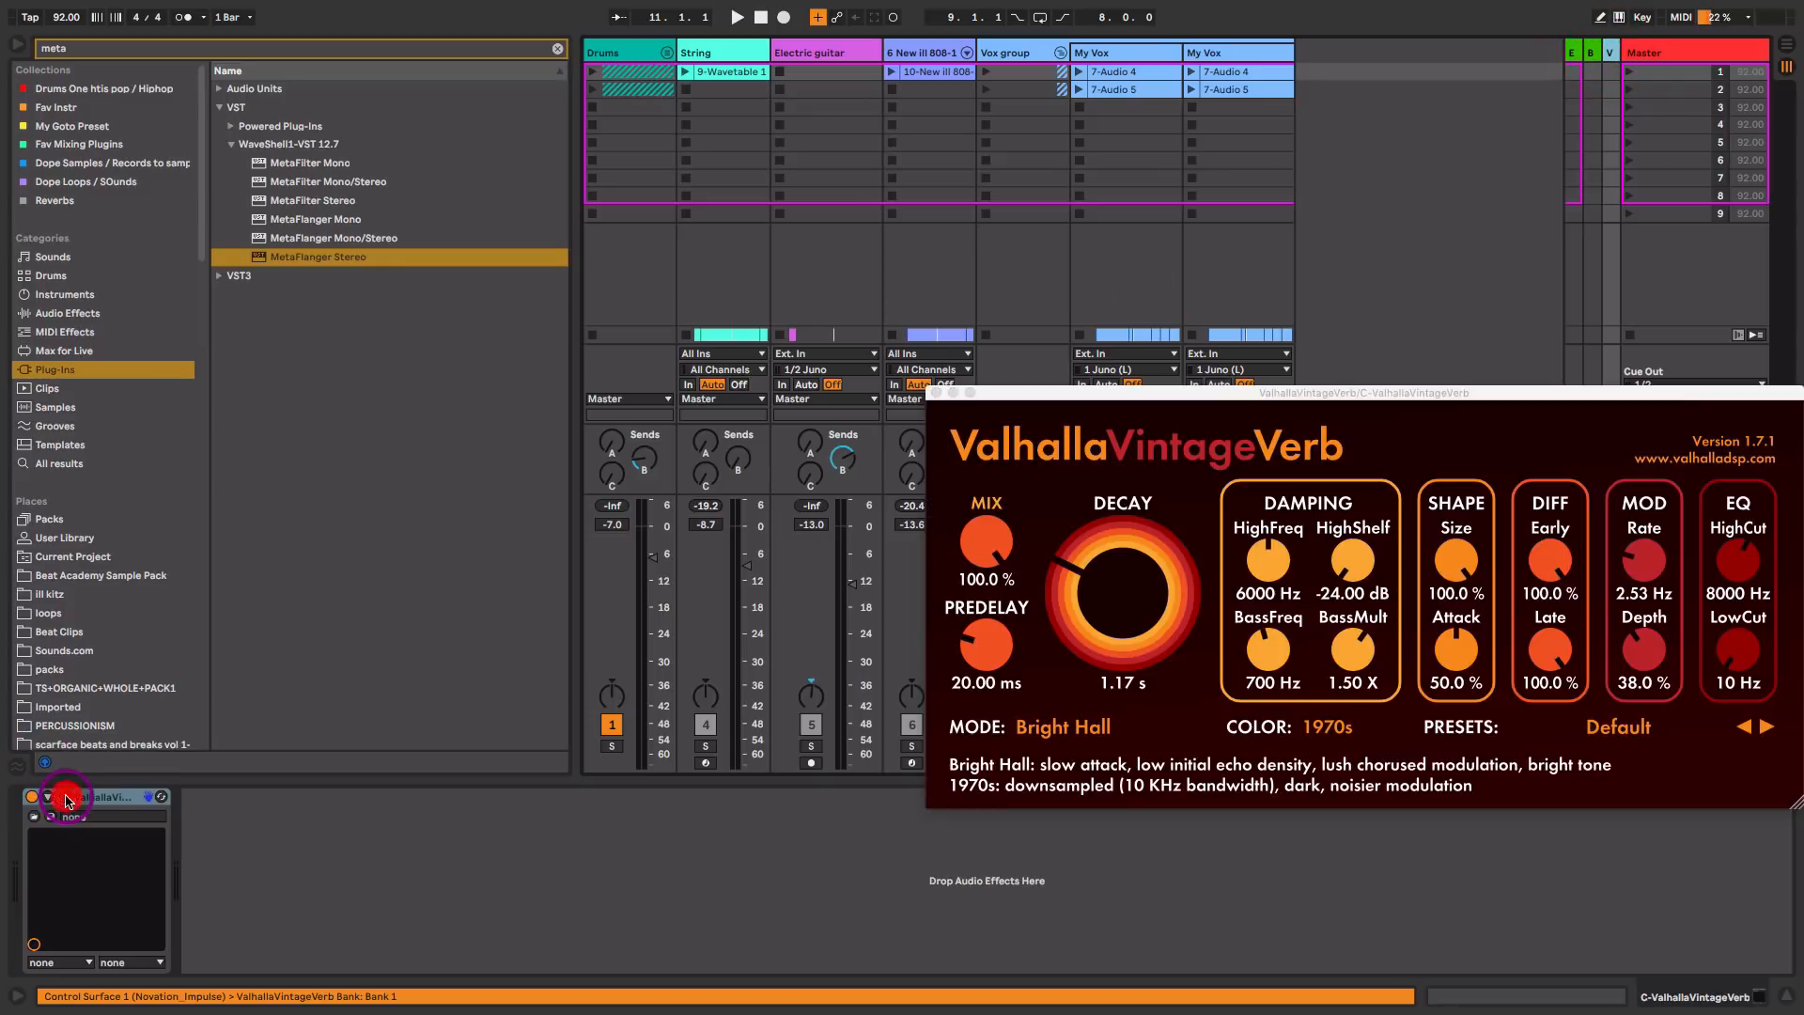
{"action": "left_click", "coordinate": [1001, 644]}
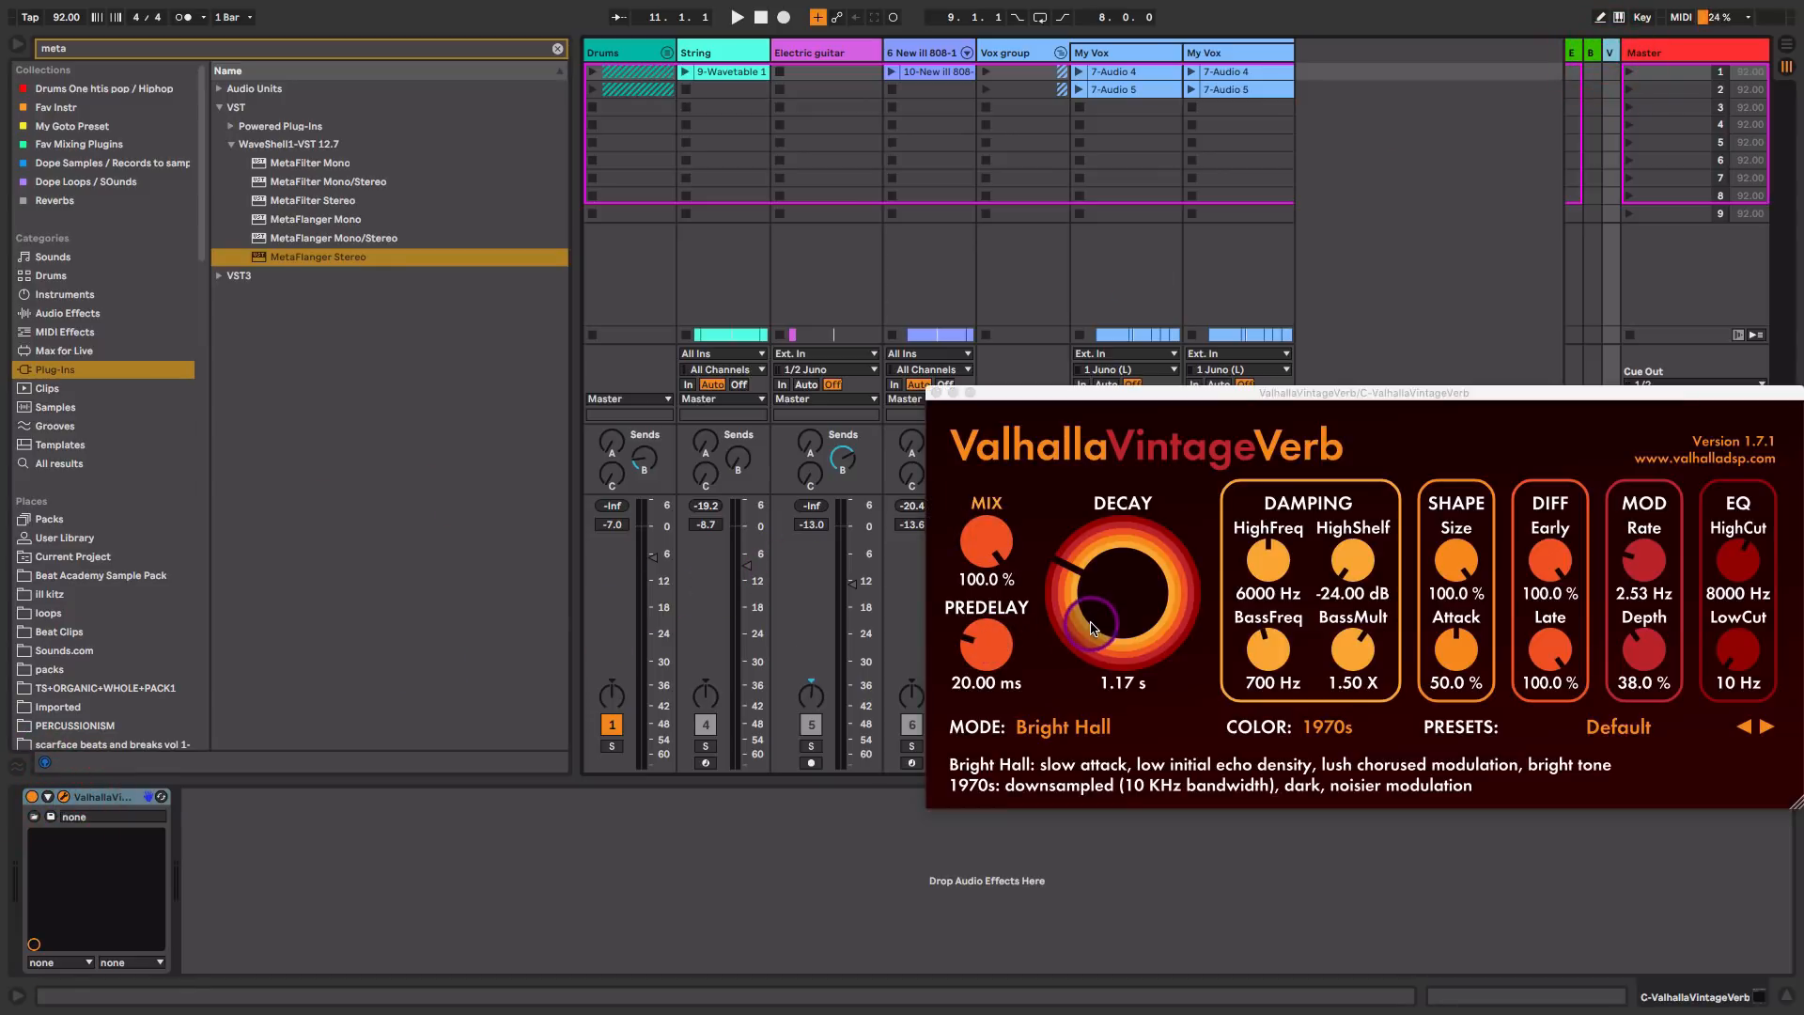
{"action": "left_click", "coordinate": [938, 389]}
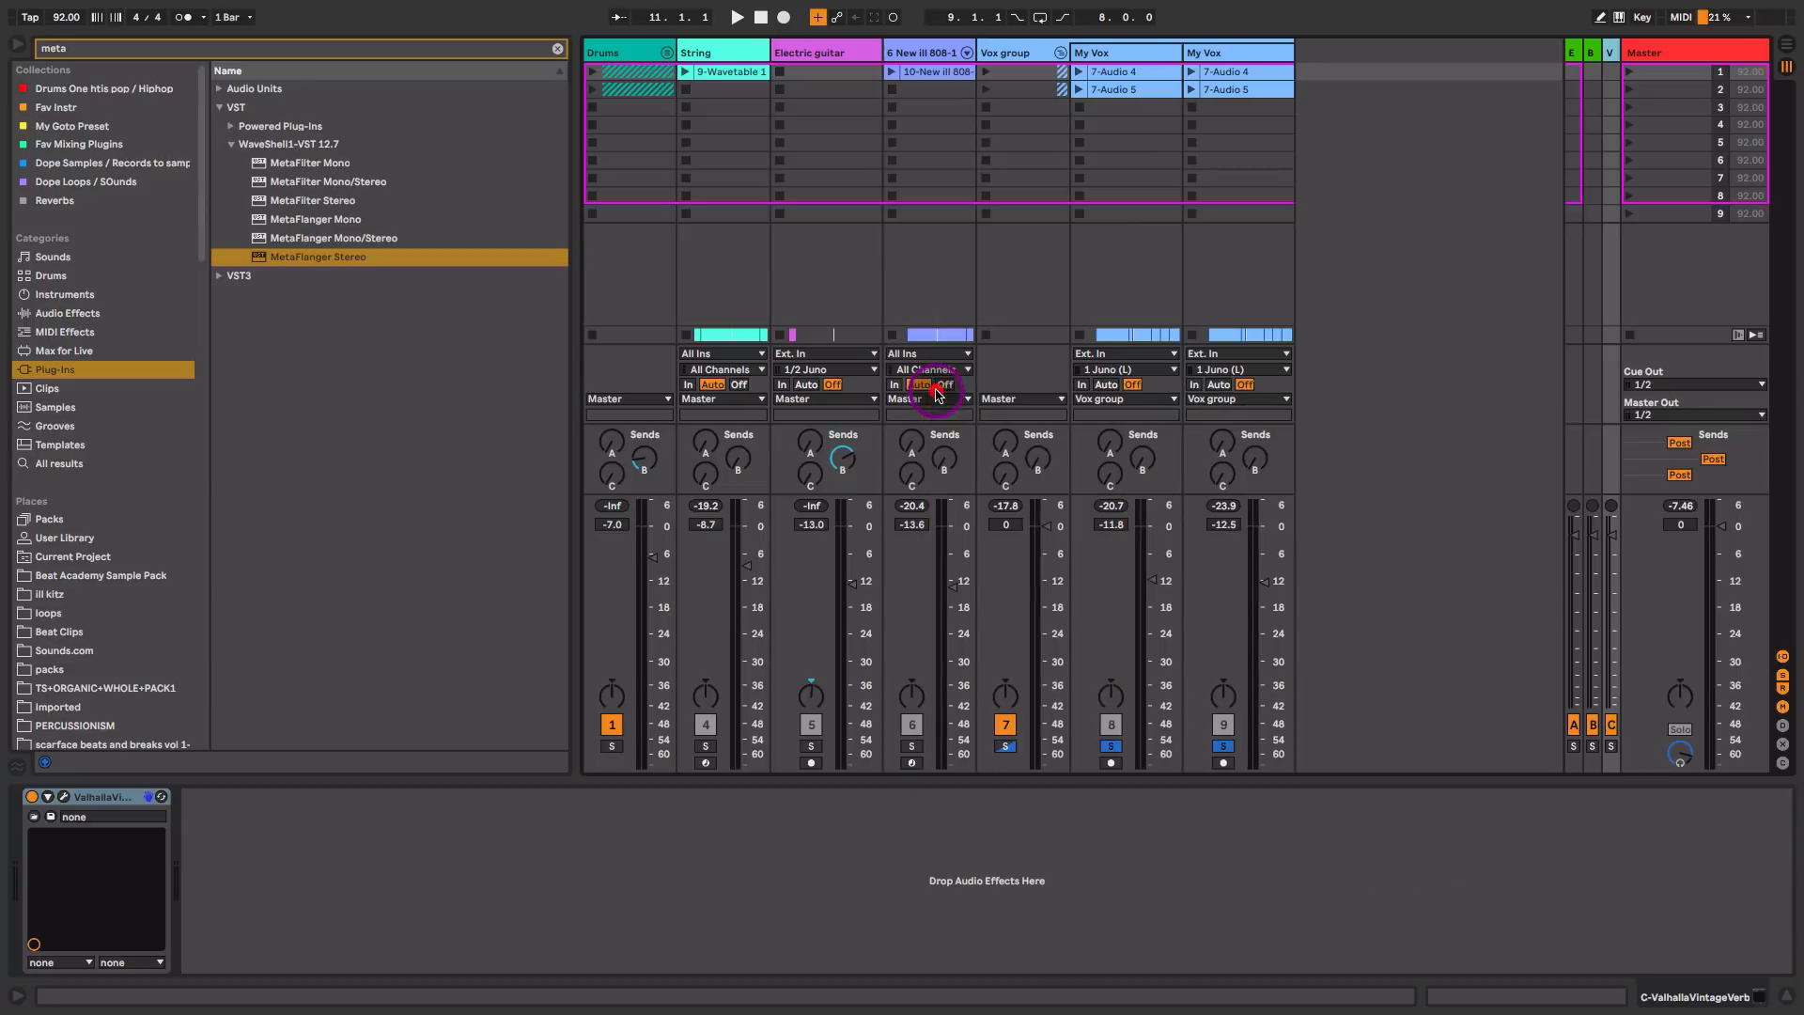
Step: Show the Vox group's ValhallaVintageVerb send automation and raise it to about -6.4 dB between 9.4.1 and 10.1.1
{"action": "left_click", "coordinate": [1007, 477]}
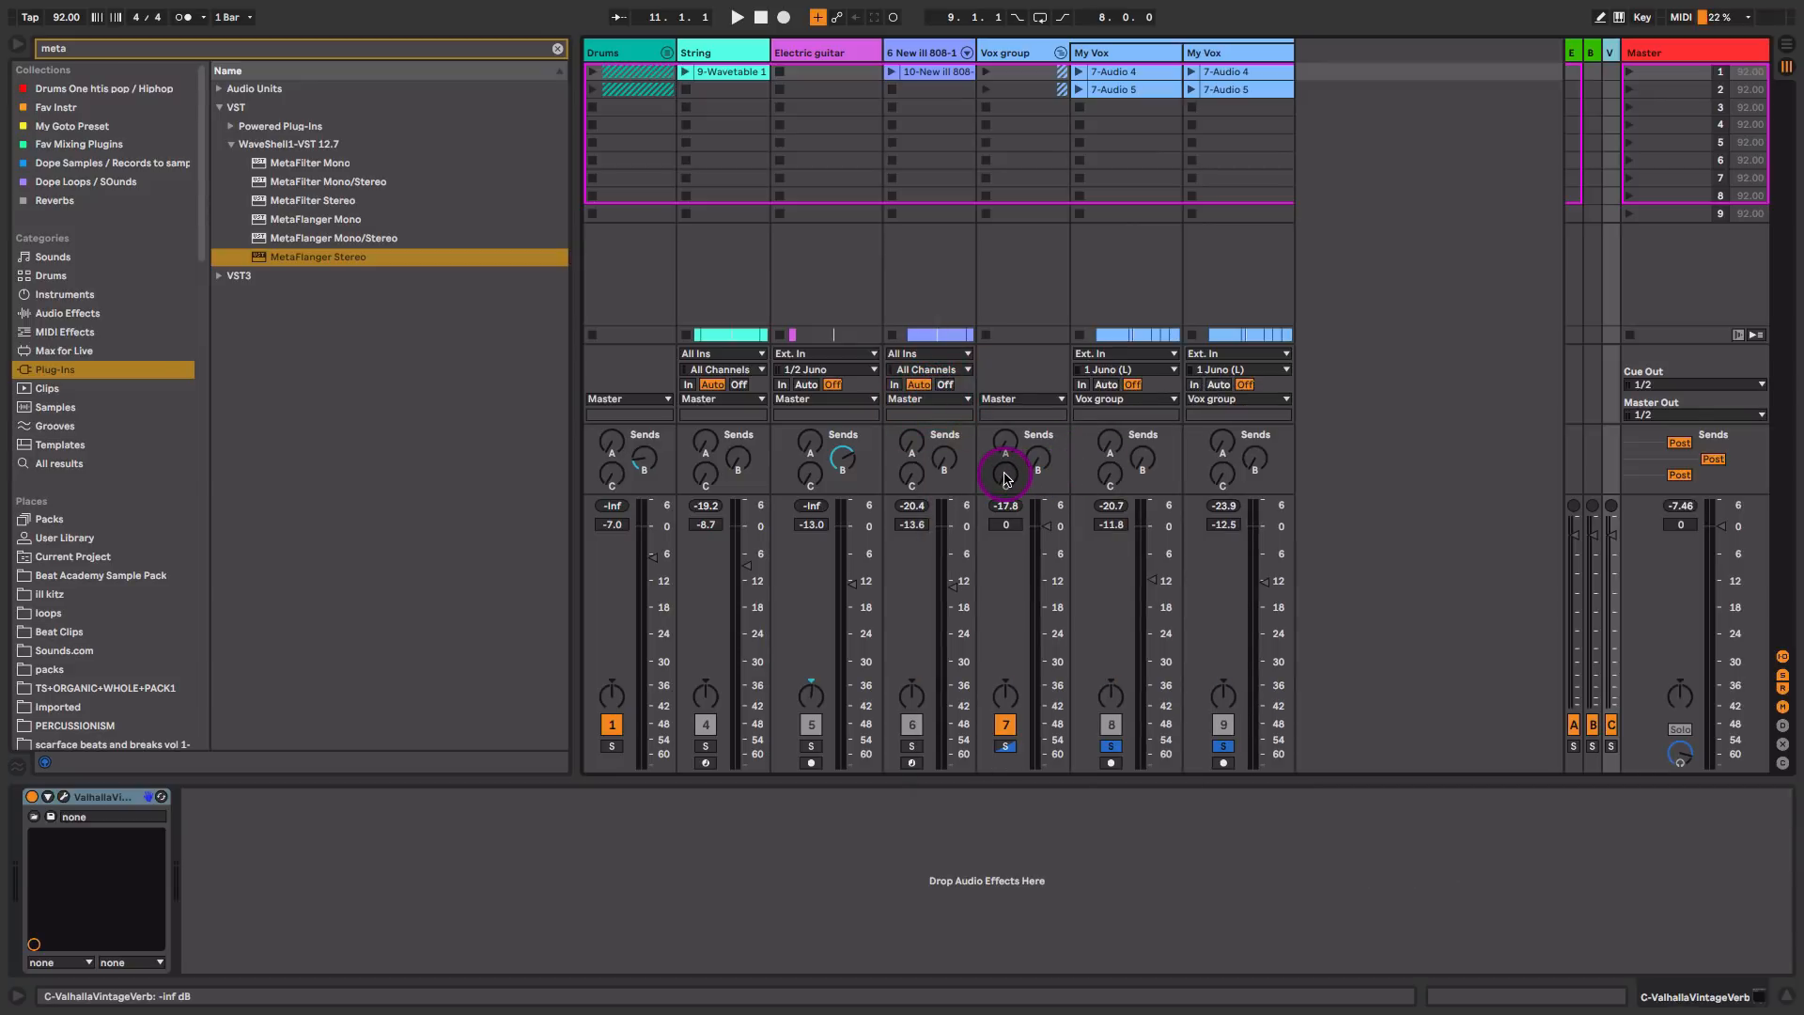
{"action": "right_click", "coordinate": [1007, 478]}
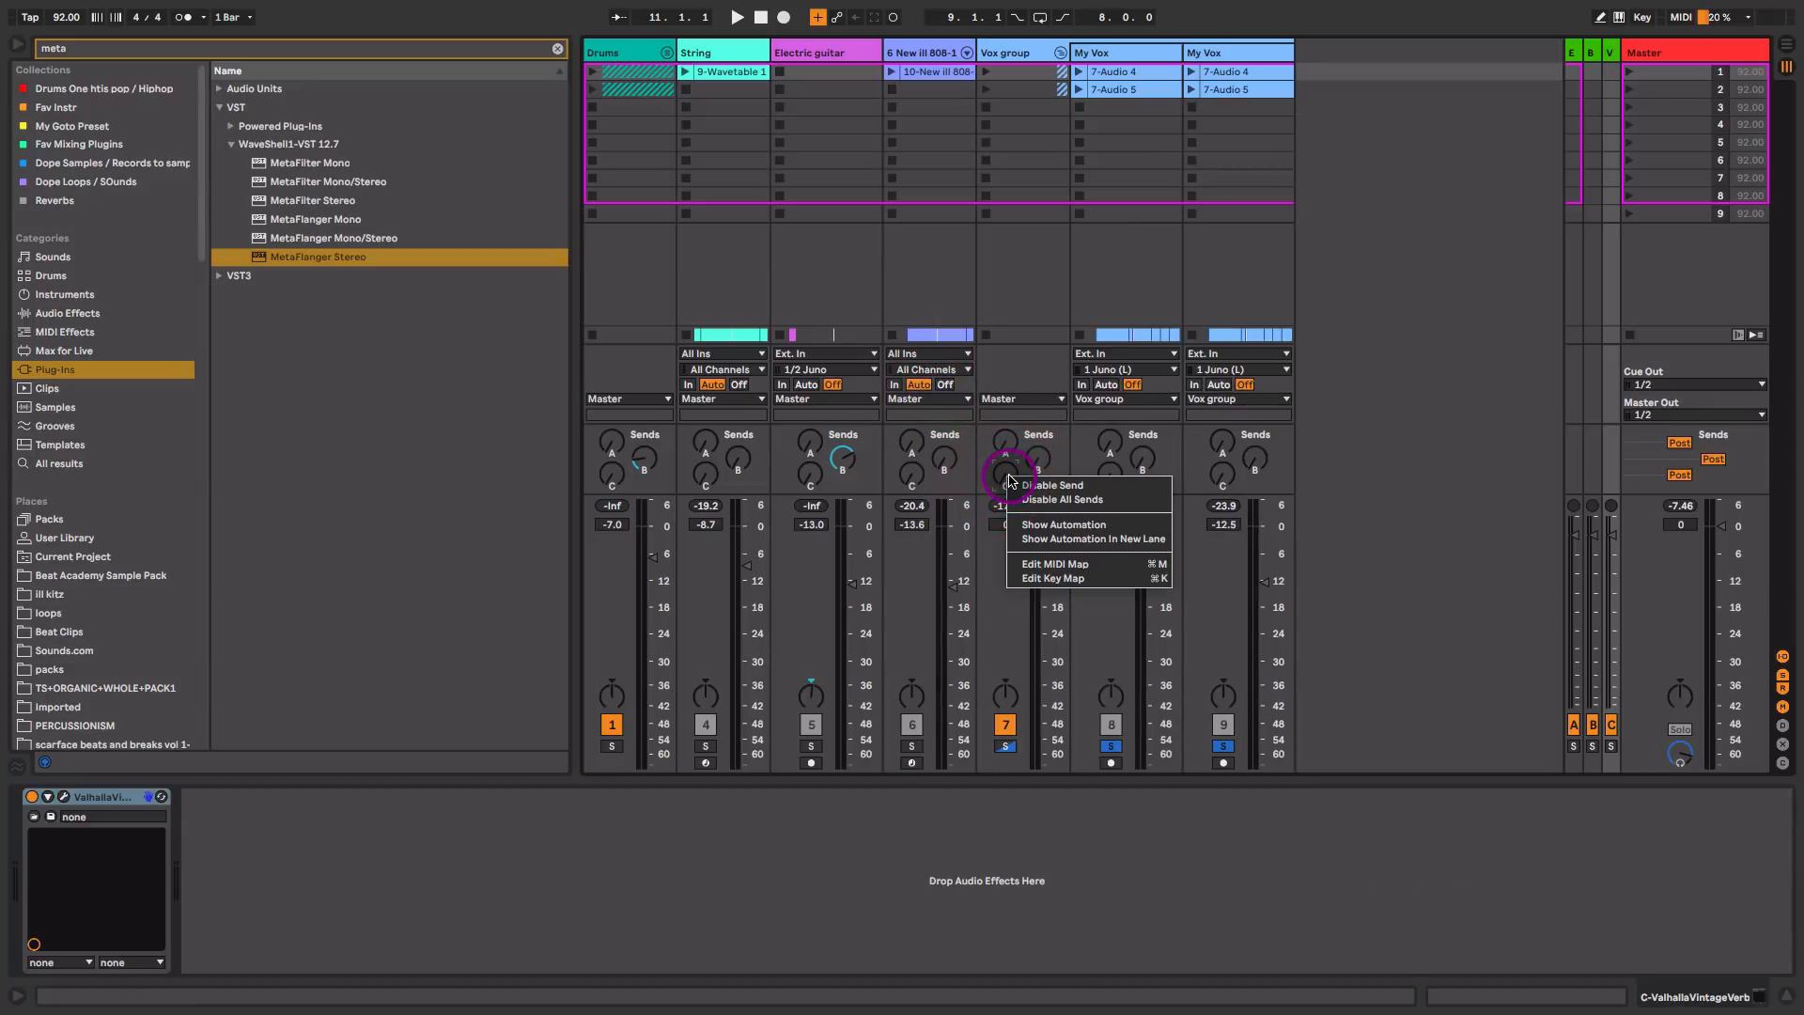
{"action": "left_click", "coordinate": [1068, 526]}
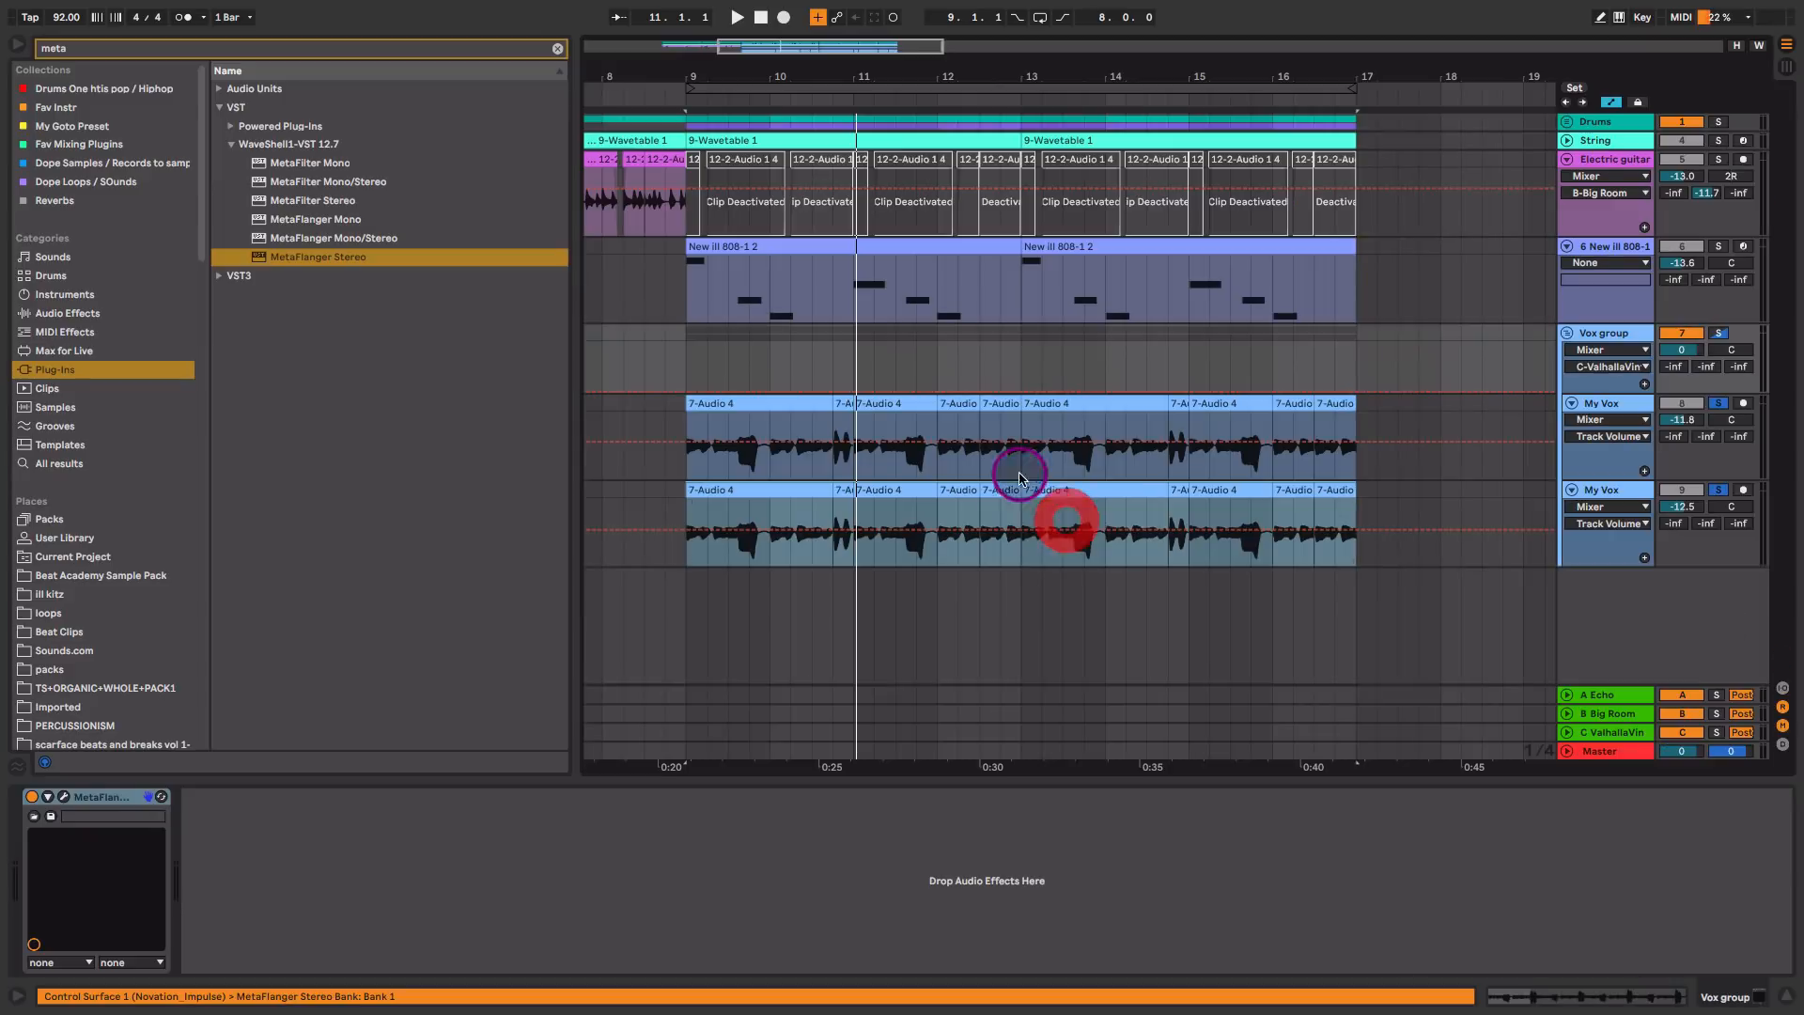
{"action": "left_click", "coordinate": [744, 363]}
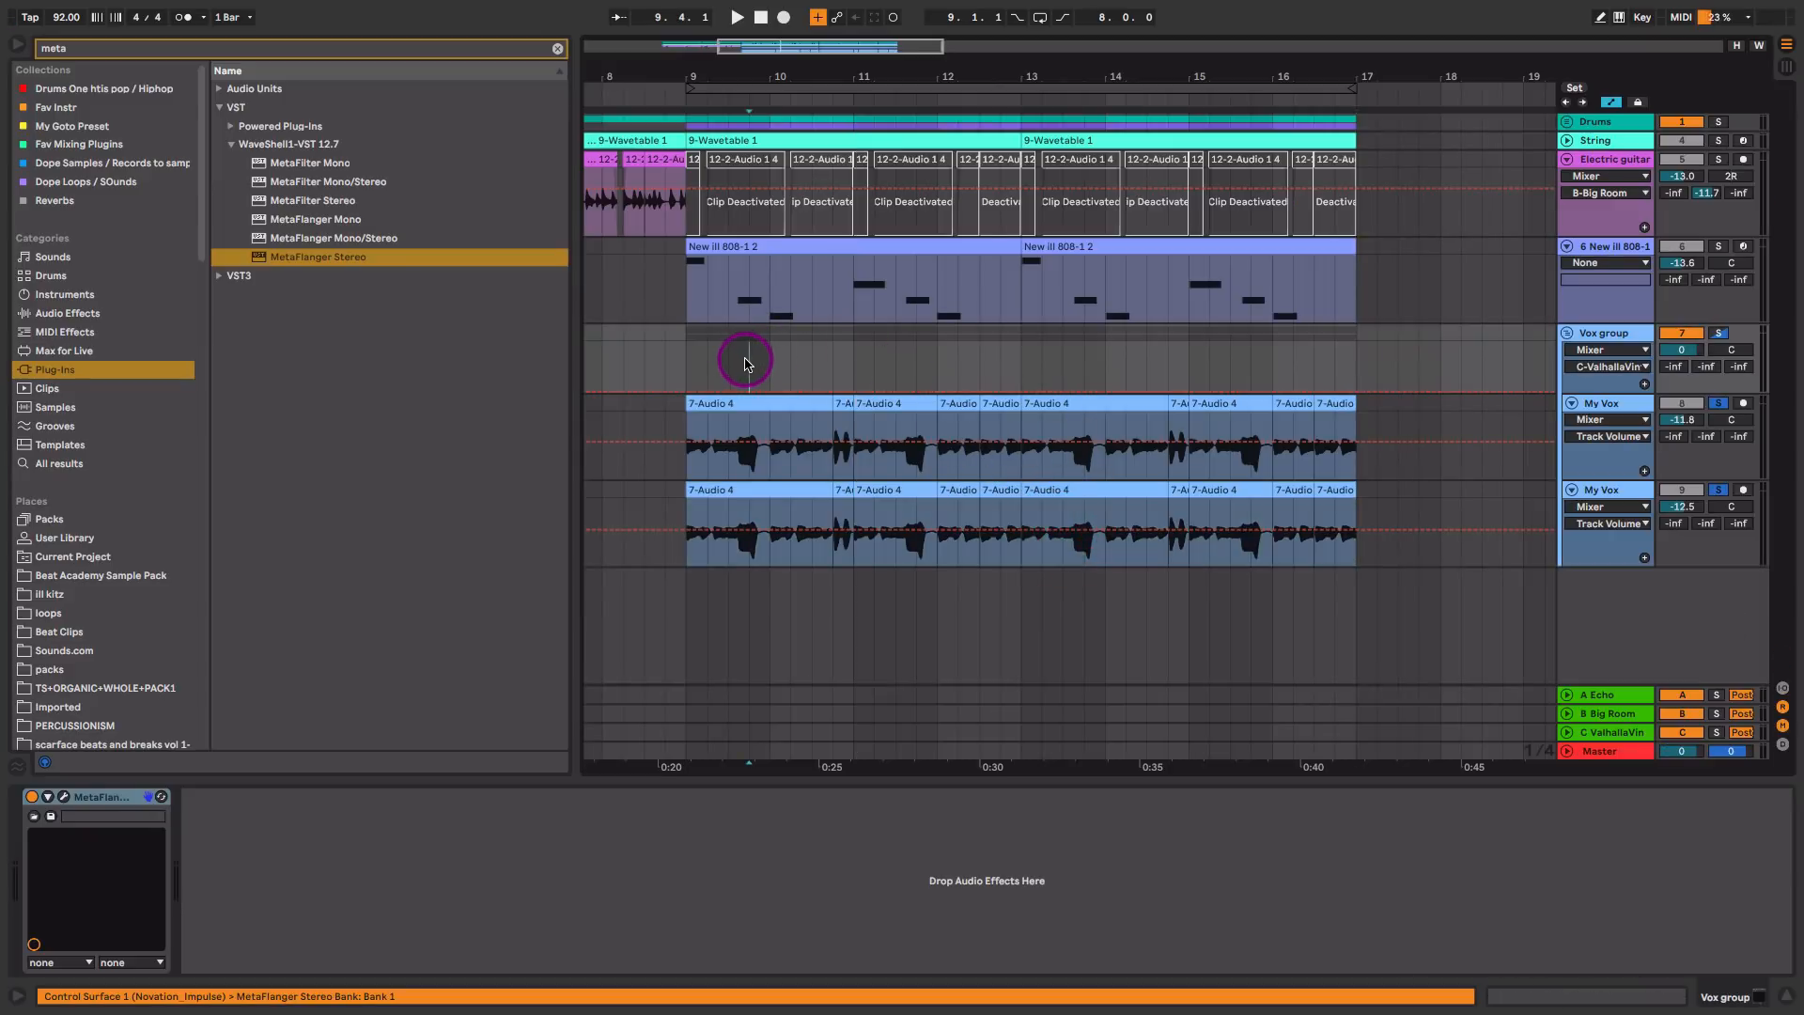
{"action": "left_click_drag", "start_coordinate": [774, 364], "coordinate": [758, 385]}
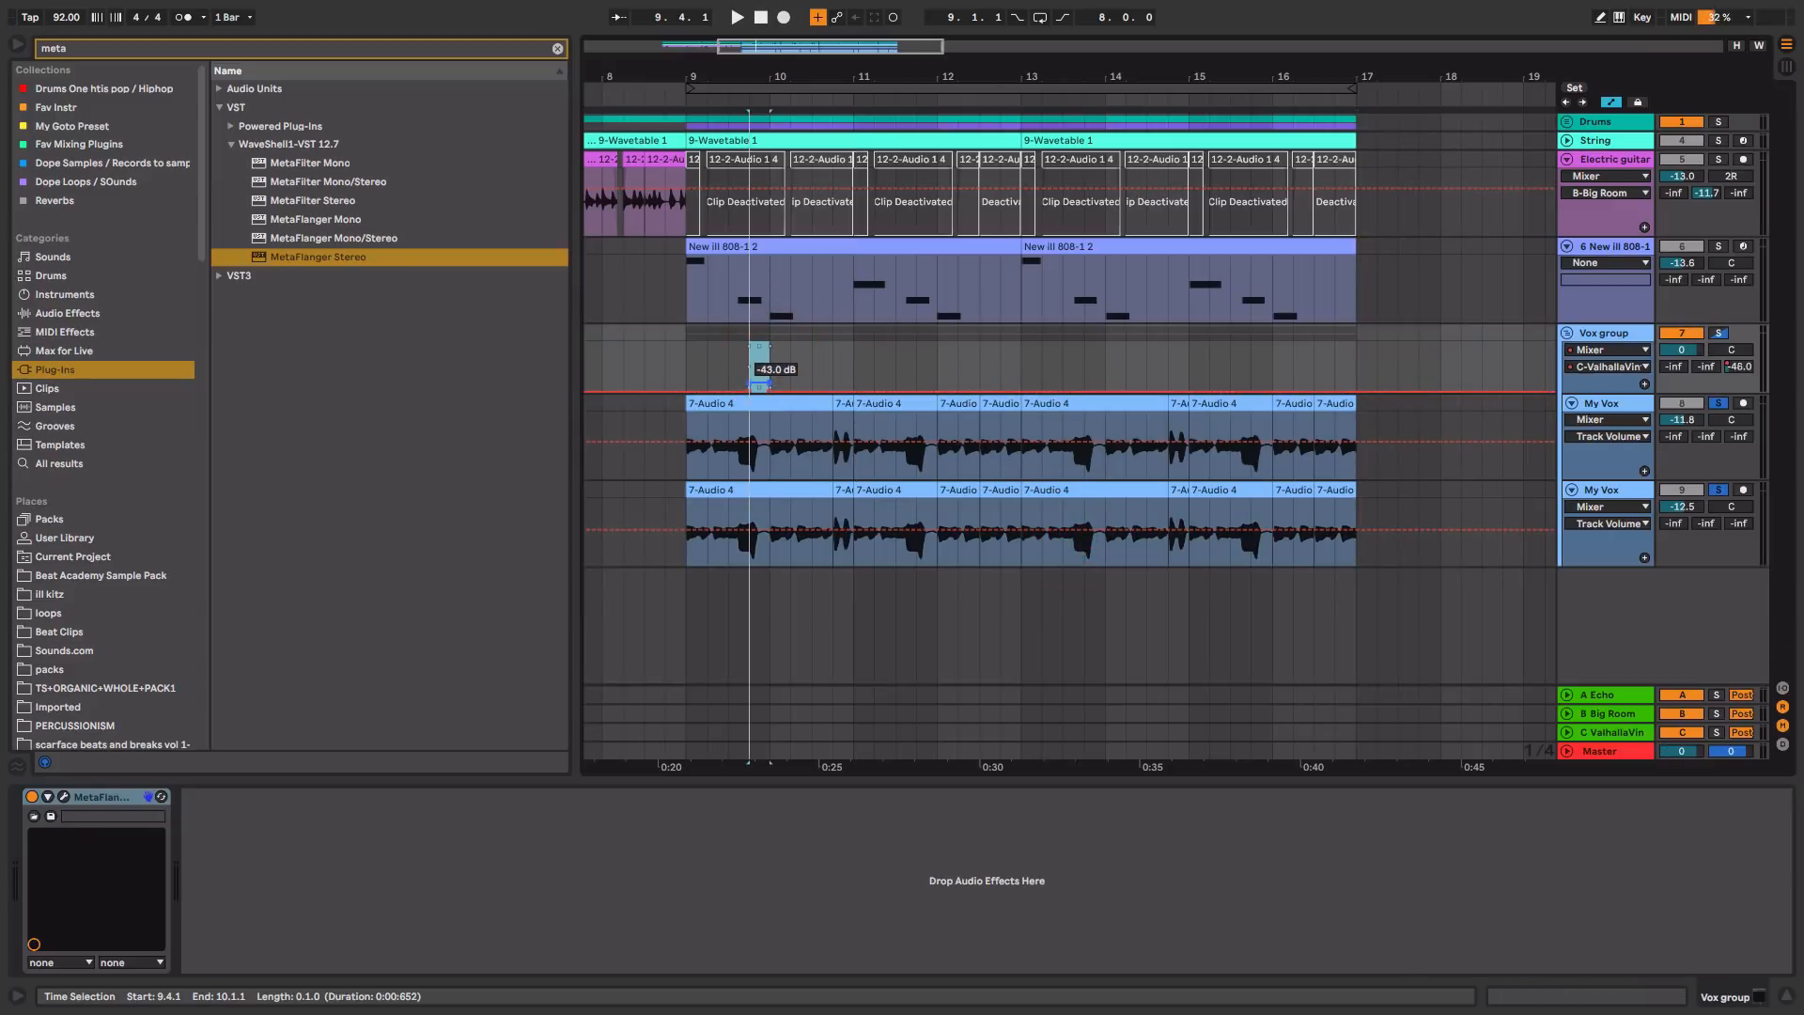
Step: Play the arrangement from bar 9 to audition the raised reverb send on the Vox group
{"action": "left_click", "coordinate": [683, 349]}
{"action": "key", "text": "space"}
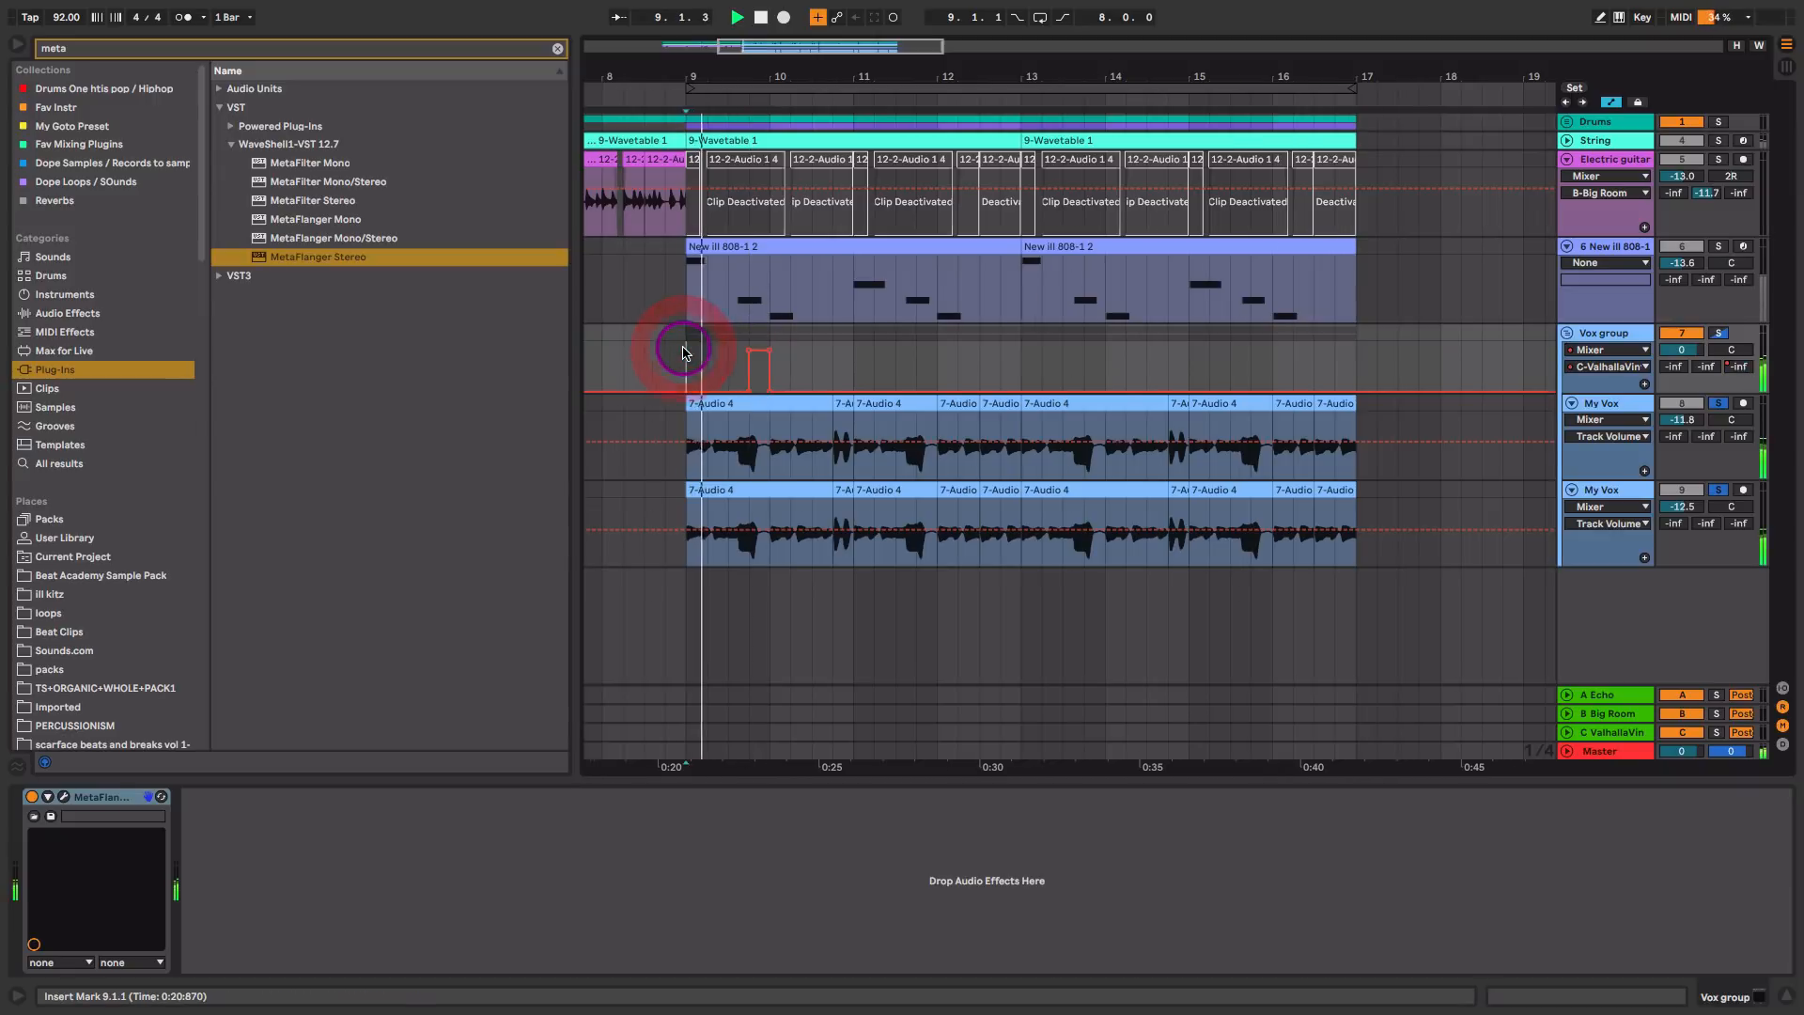
{"action": "key", "text": "plus"}
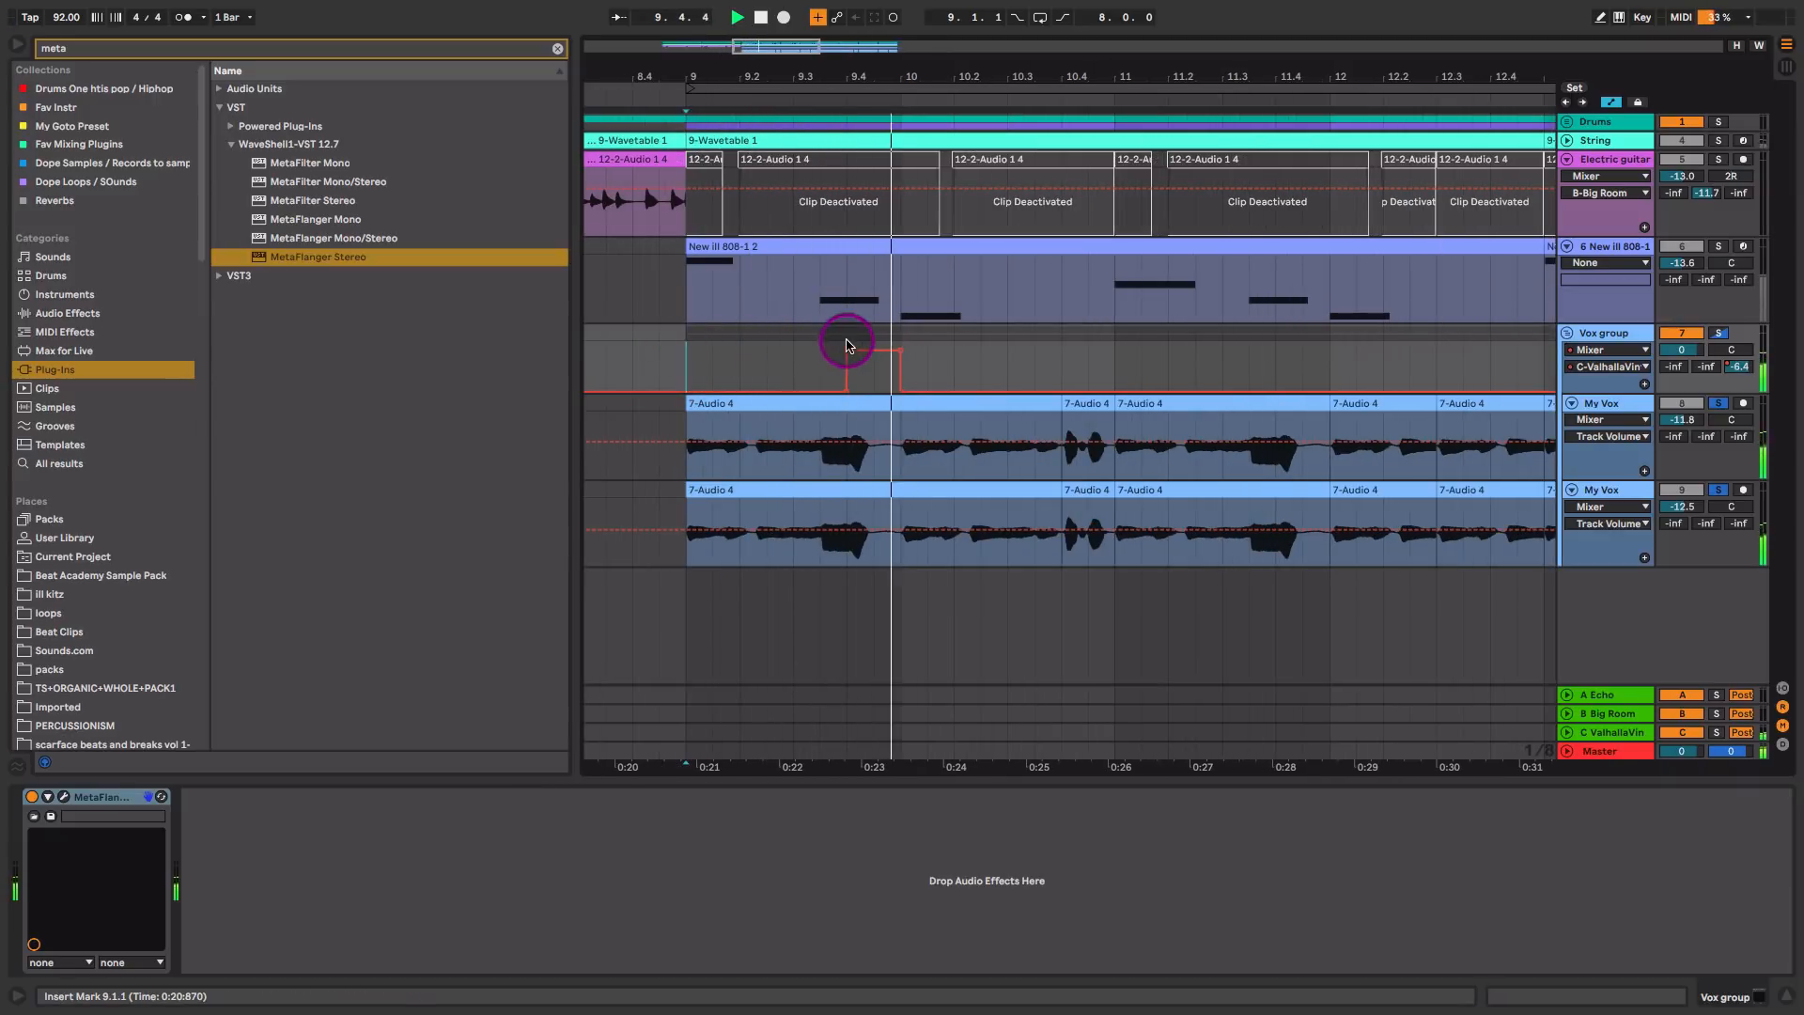
{"action": "key", "text": "minus"}
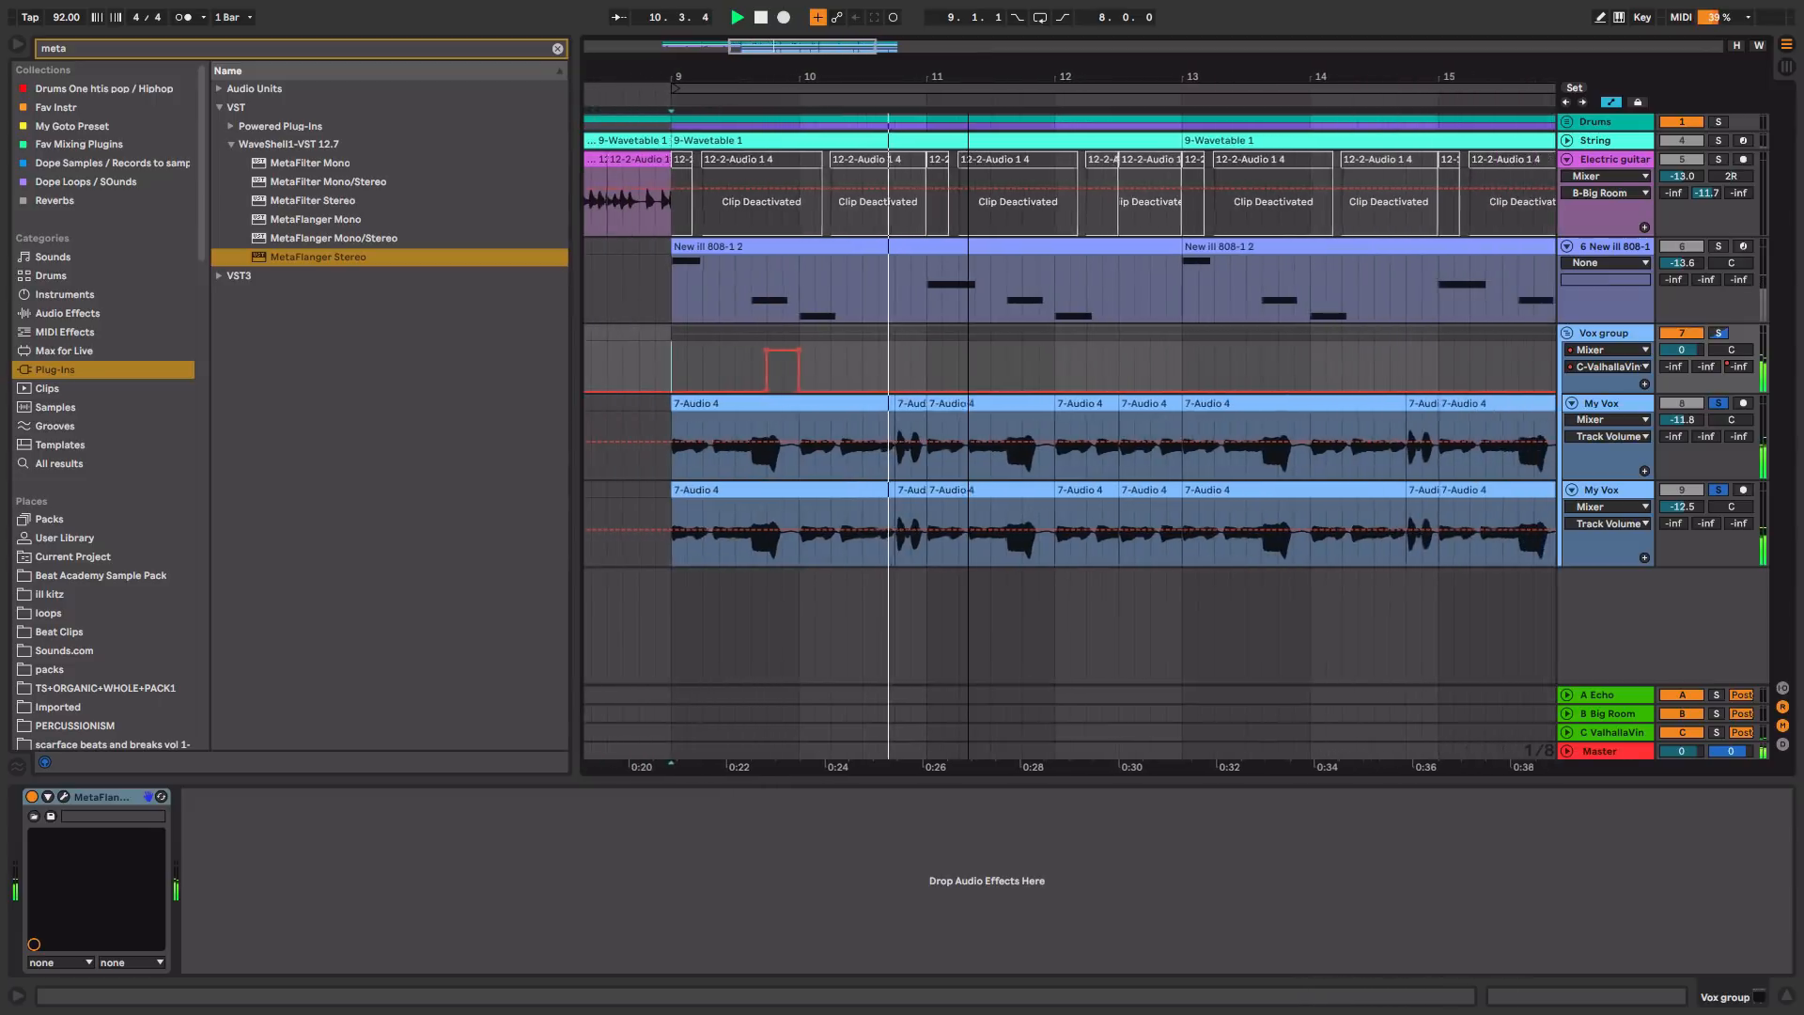
{"action": "key", "text": "space"}
Step: Raise the Vox group's reverb send on the short phrase just before bar 11 and duplicate the automation from 9.1.1 to 11.1.1
{"action": "mouse_move", "coordinate": [904, 364]}
{"action": "left_mouse_down"}
{"action": "mouse_move", "coordinate": [930, 360]}
{"action": "mouse_move", "coordinate": [914, 384]}
{"action": "mouse_move", "coordinate": [909, 361]}
{"action": "left_mouse_up"}
{"action": "left_click_drag", "start_coordinate": [788, 364], "coordinate": [928, 380]}
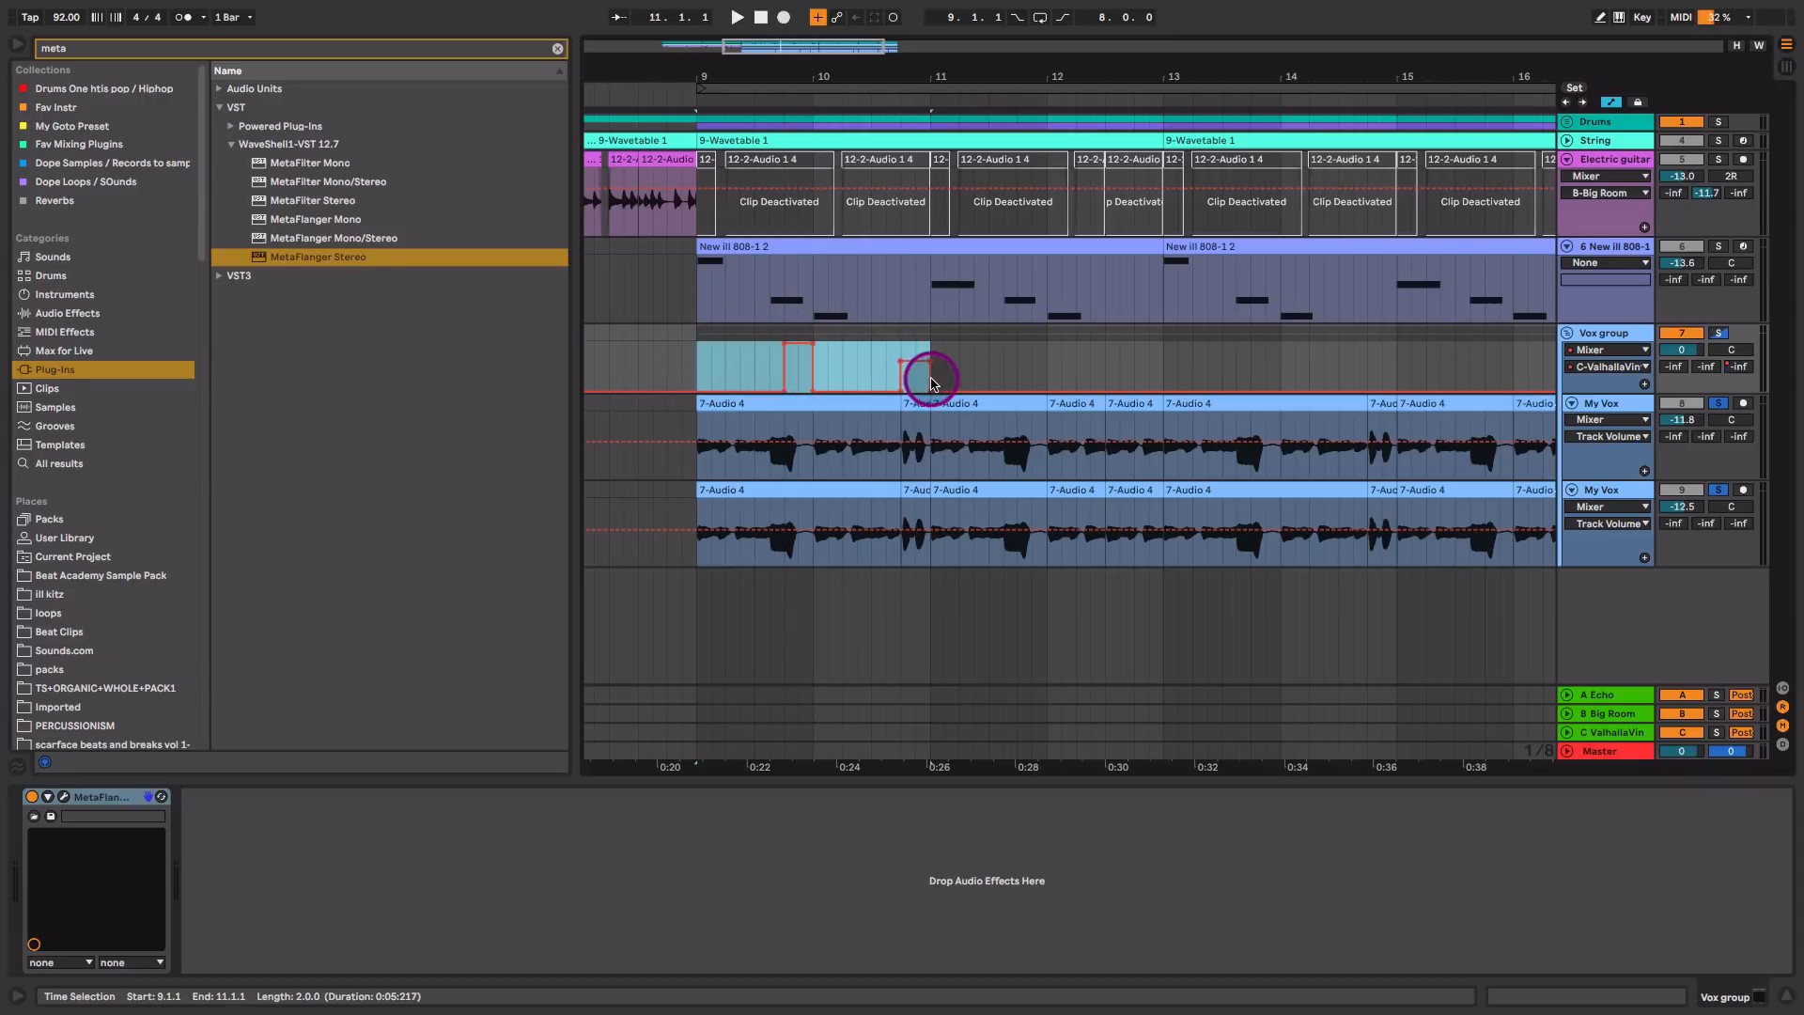
{"action": "key", "text": "ctrl+d"}
Step: Play back from bar 9 to audition the vocal reverb throws and the full mix
{"action": "left_click", "coordinate": [704, 366]}
{"action": "key", "text": "space"}
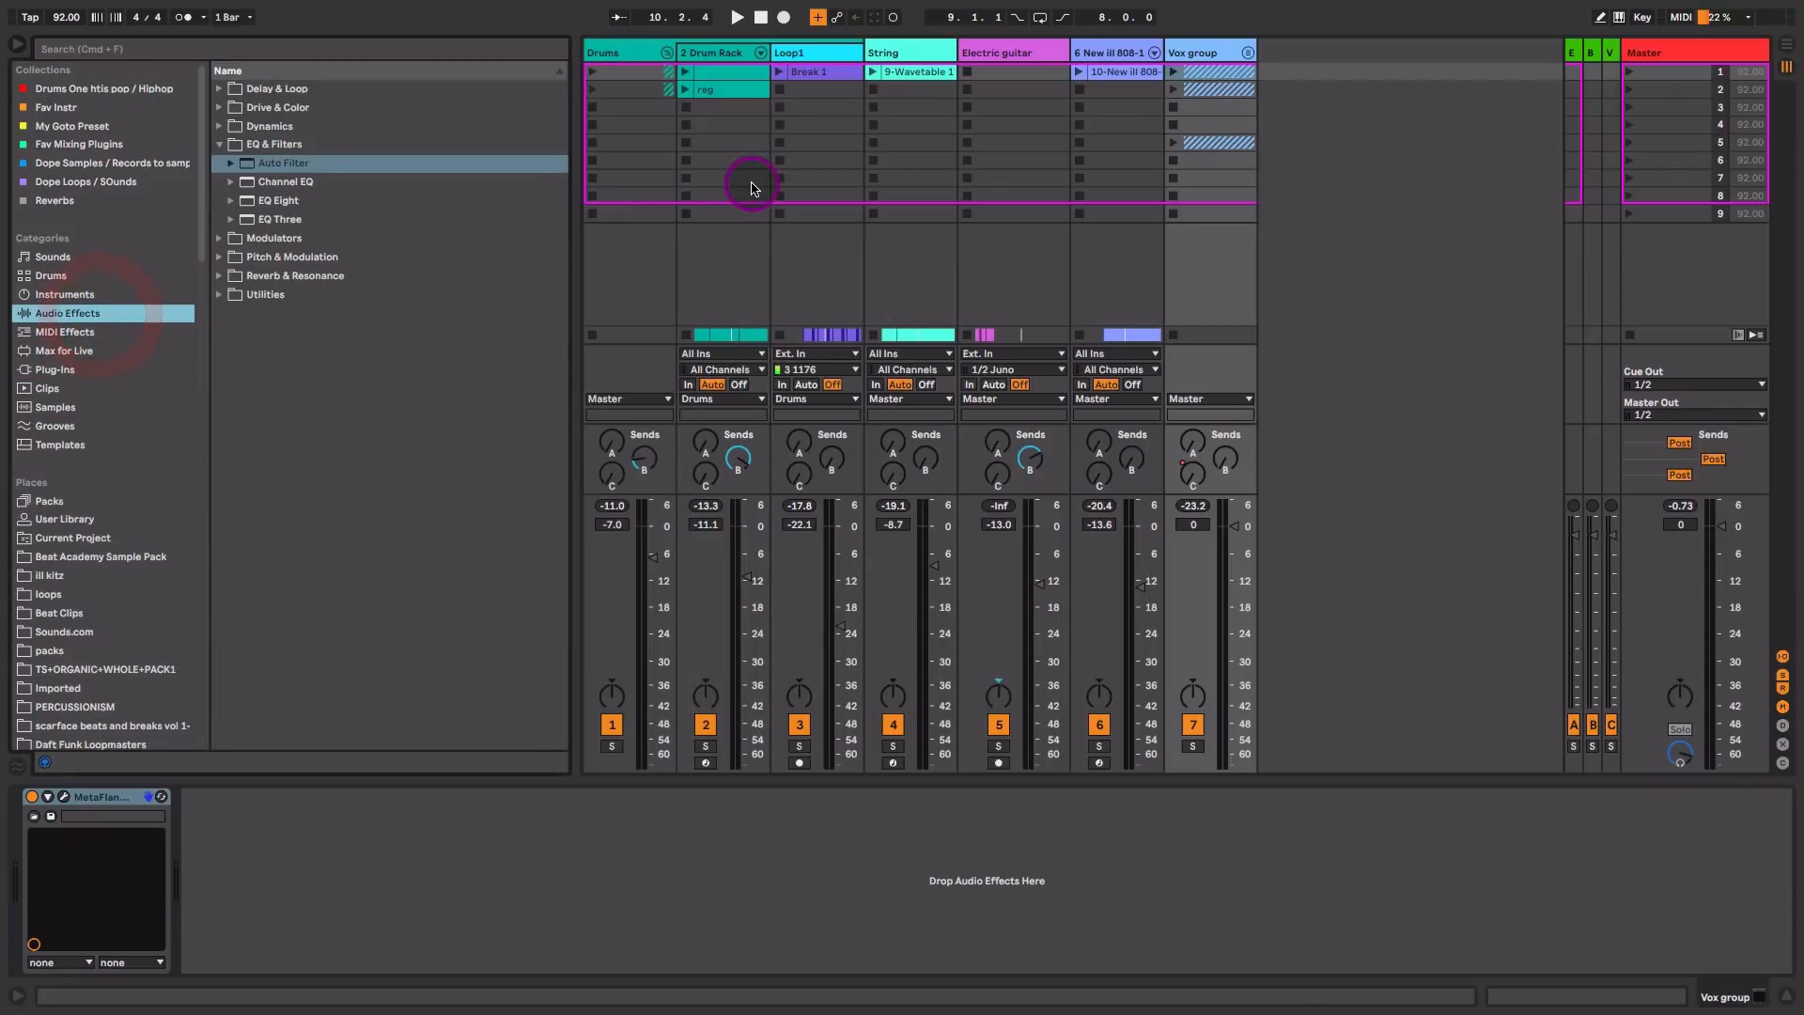
{"action": "key", "text": "space"}
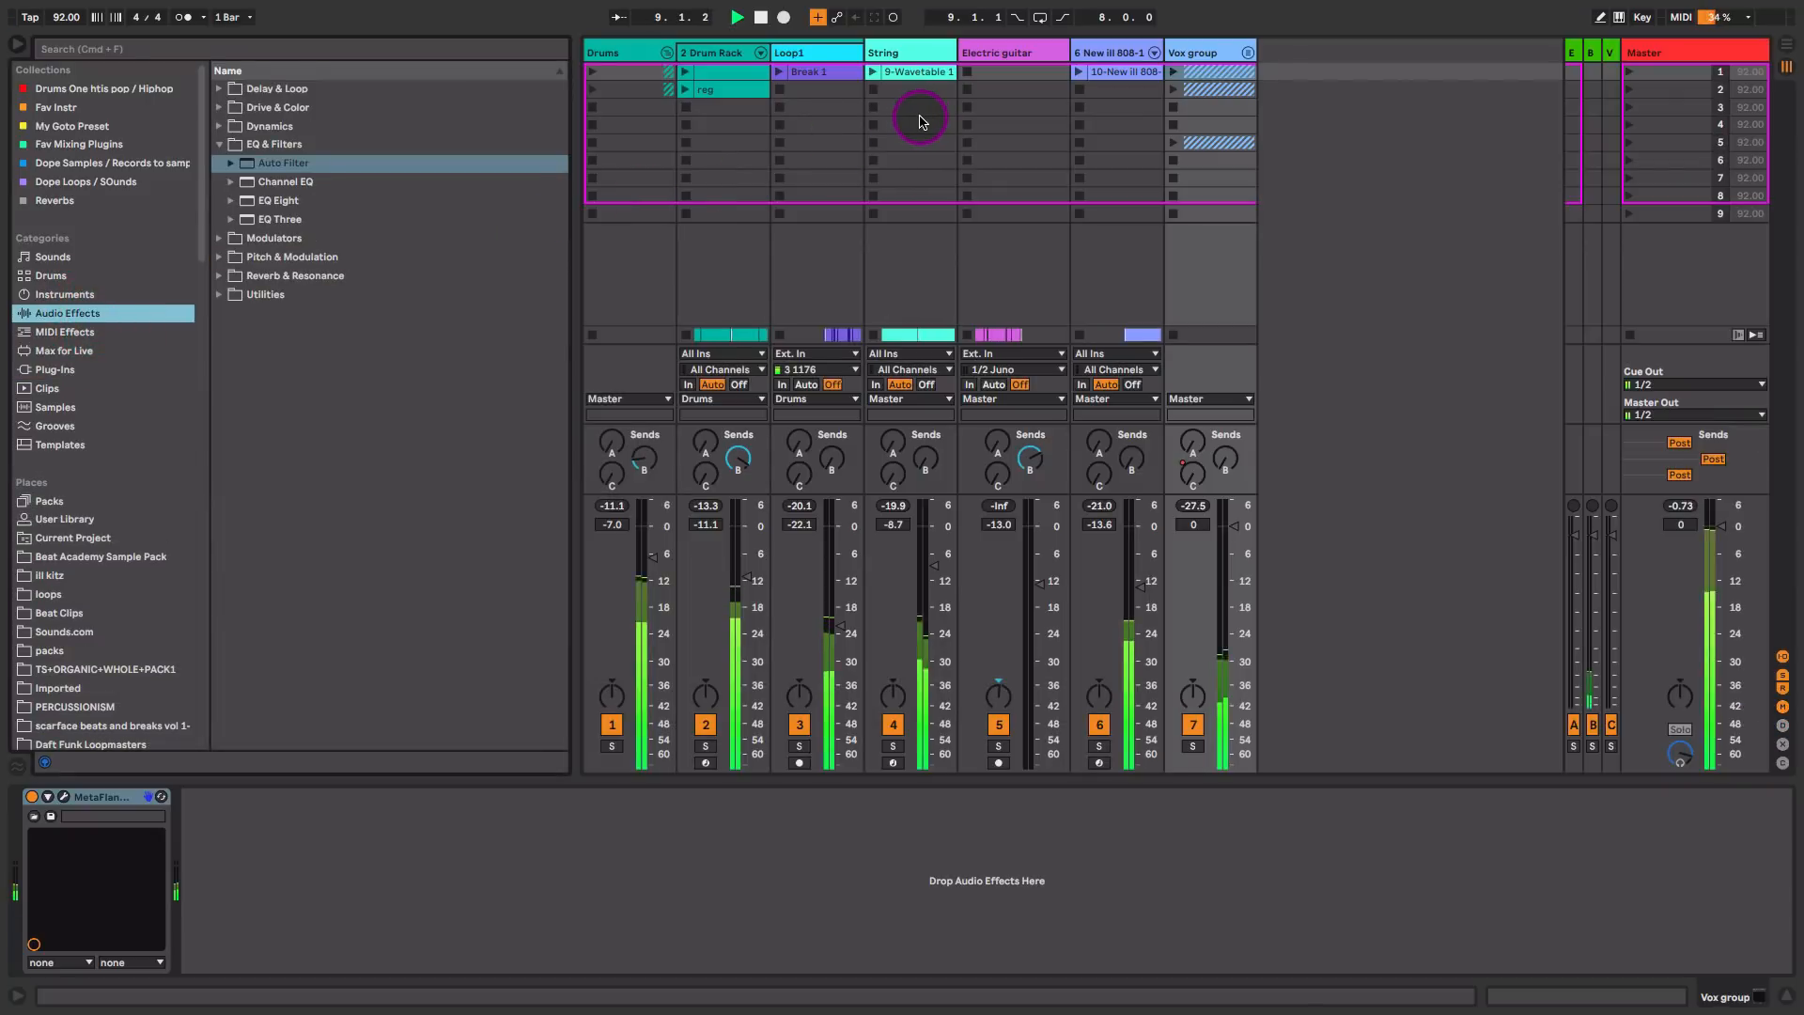